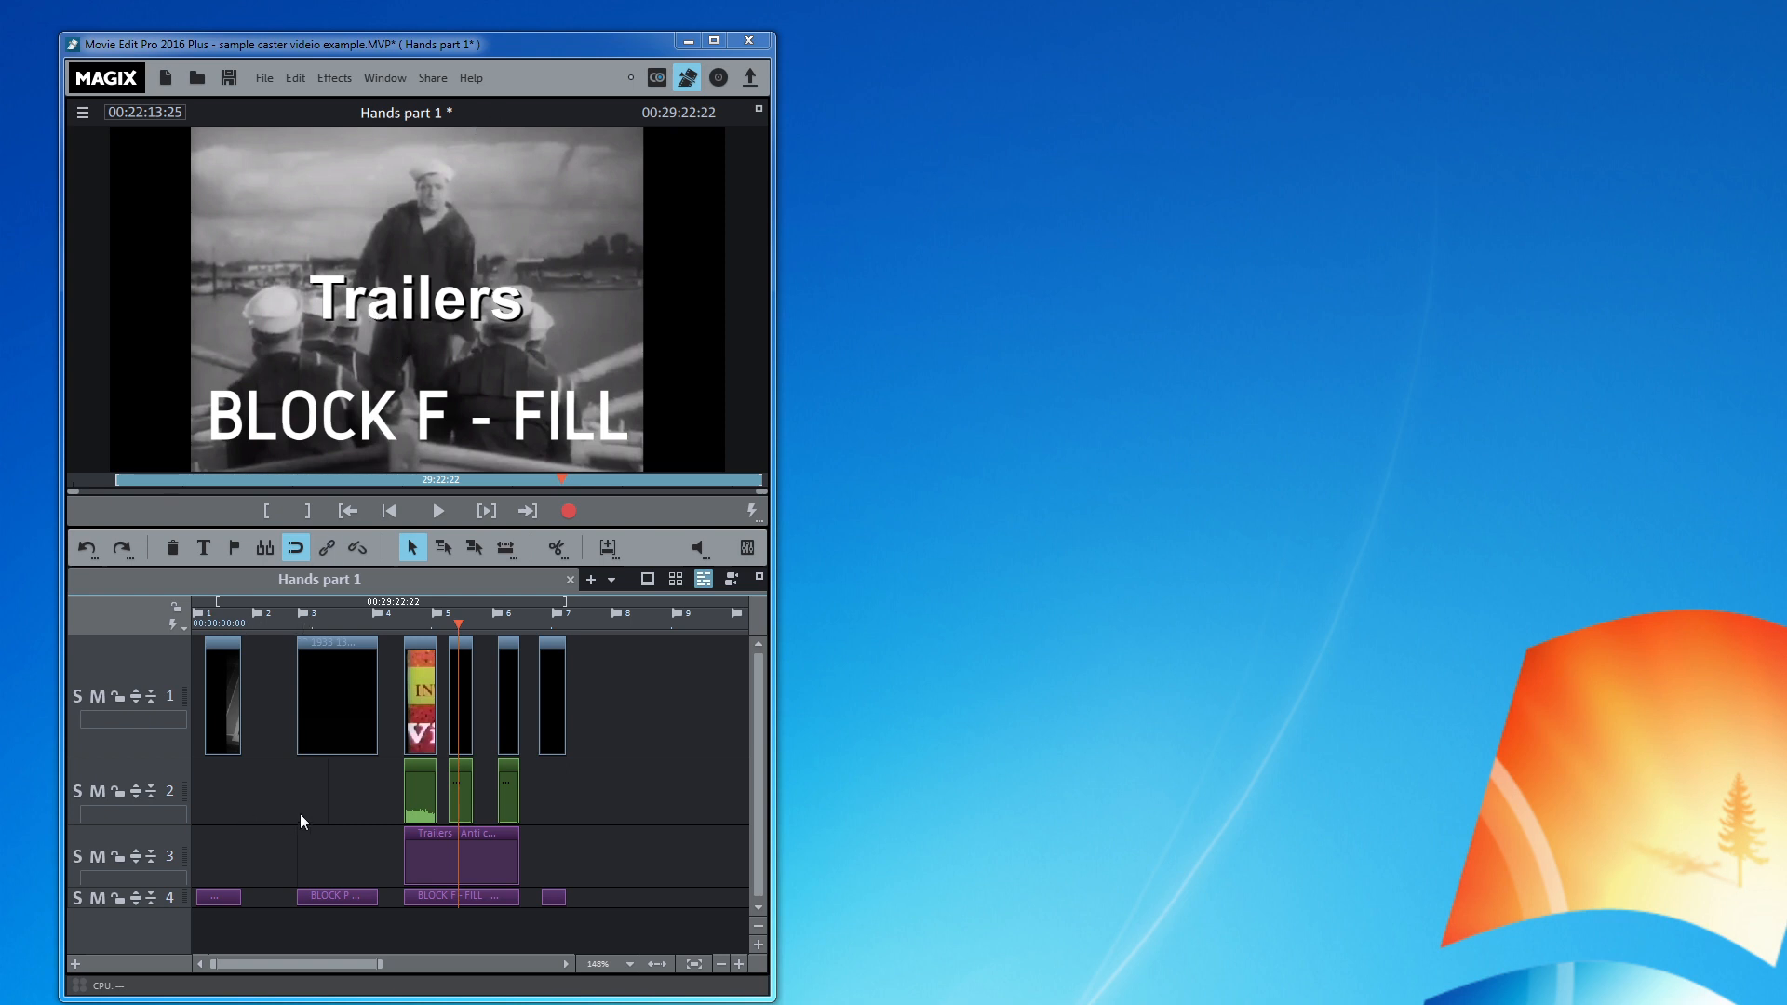
Step: Solo track 1 to preview its video without the titles, and return the track to normal playback
click(76, 698)
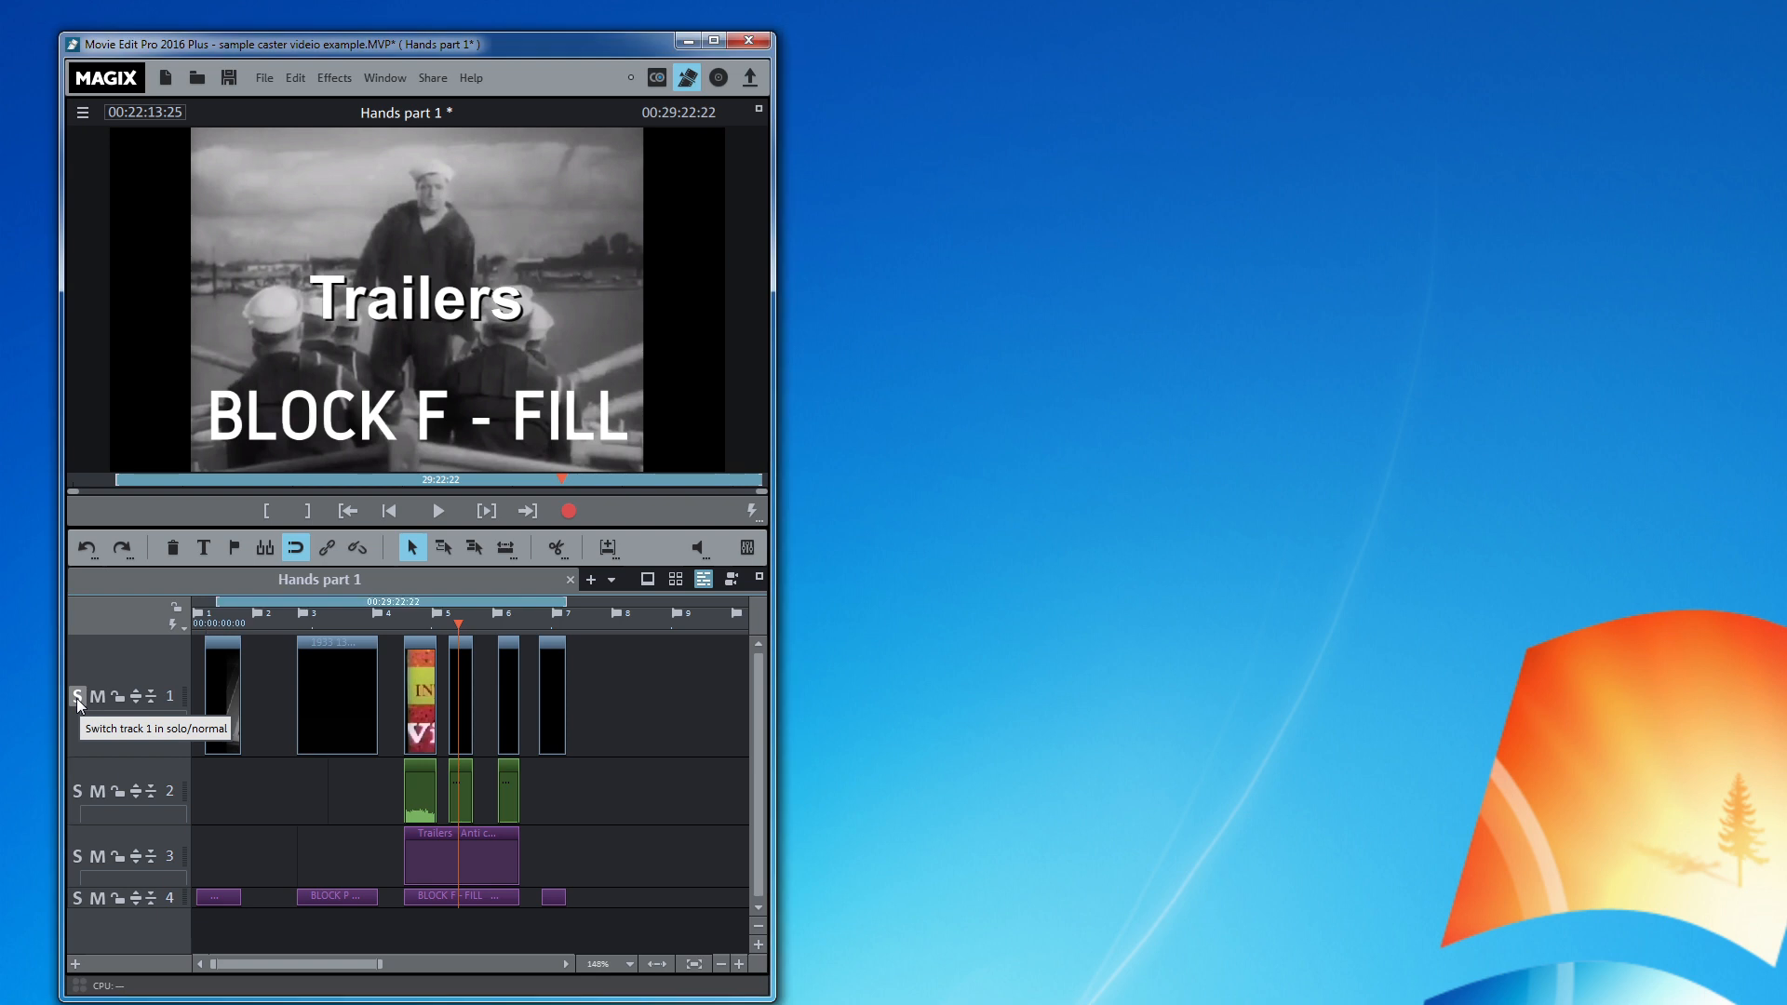
click(77, 698)
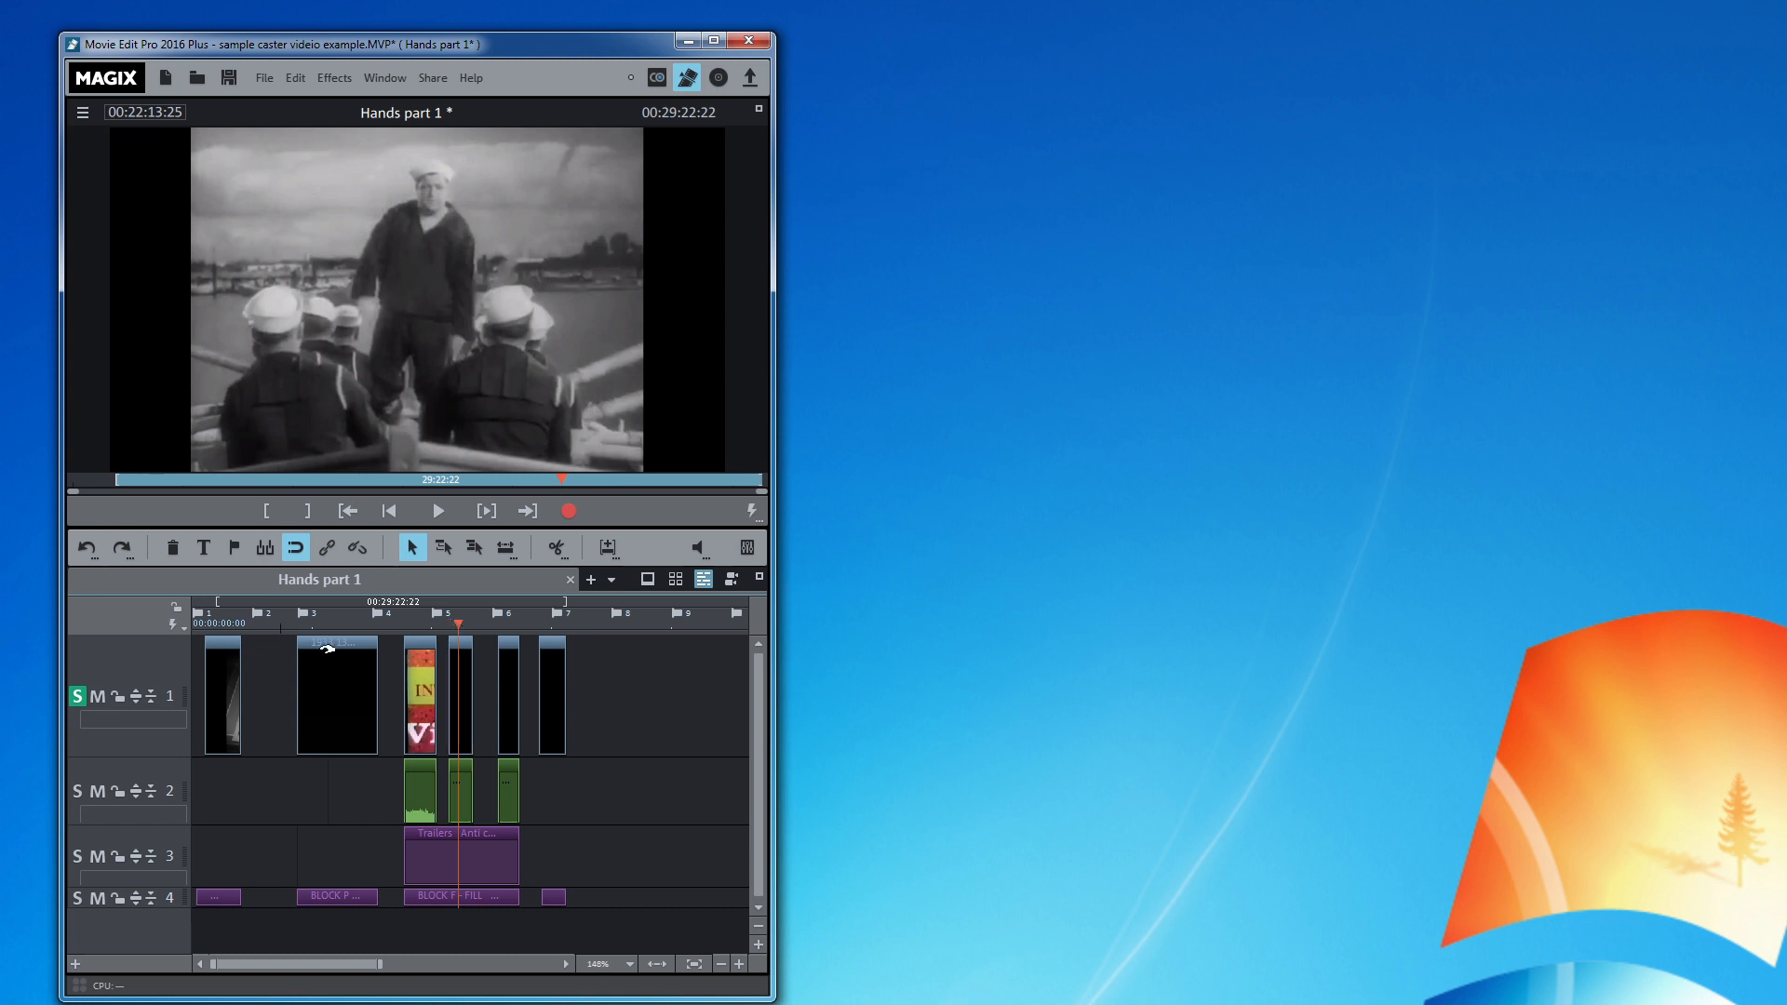
click(77, 696)
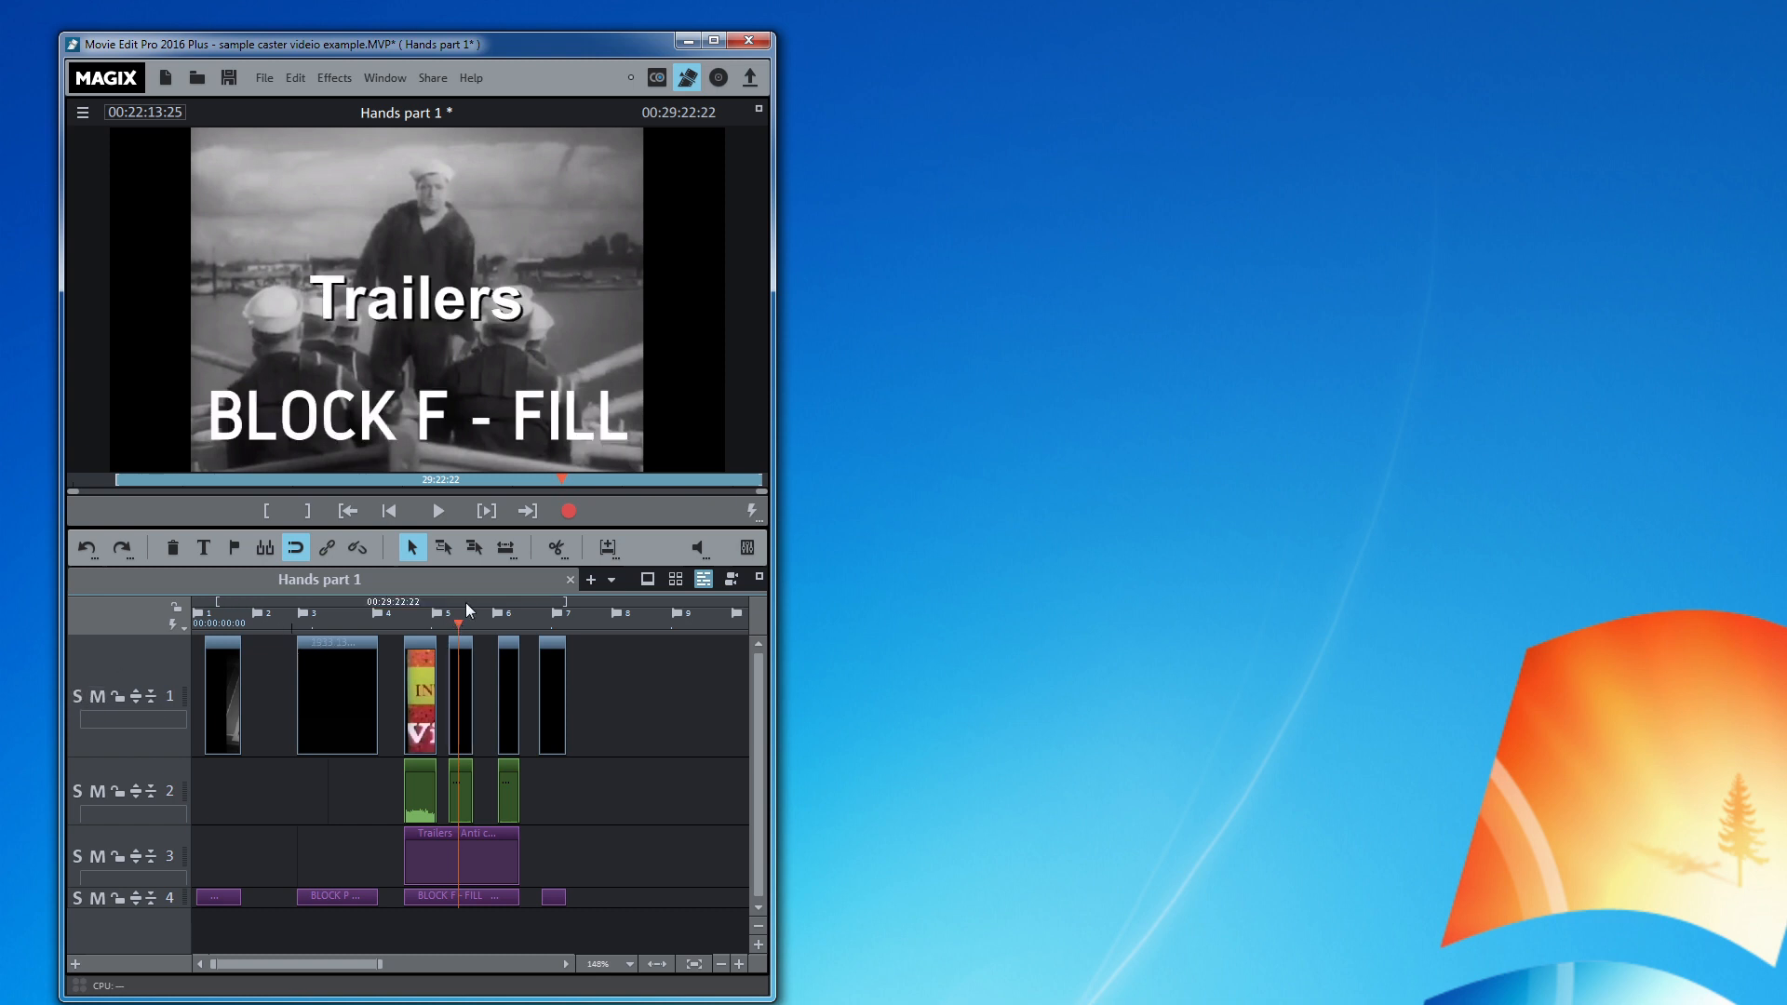
Step: Scrub through the timeline to preview the start, main program, fill and end blocks with their titles
drag(456, 623, 222, 625)
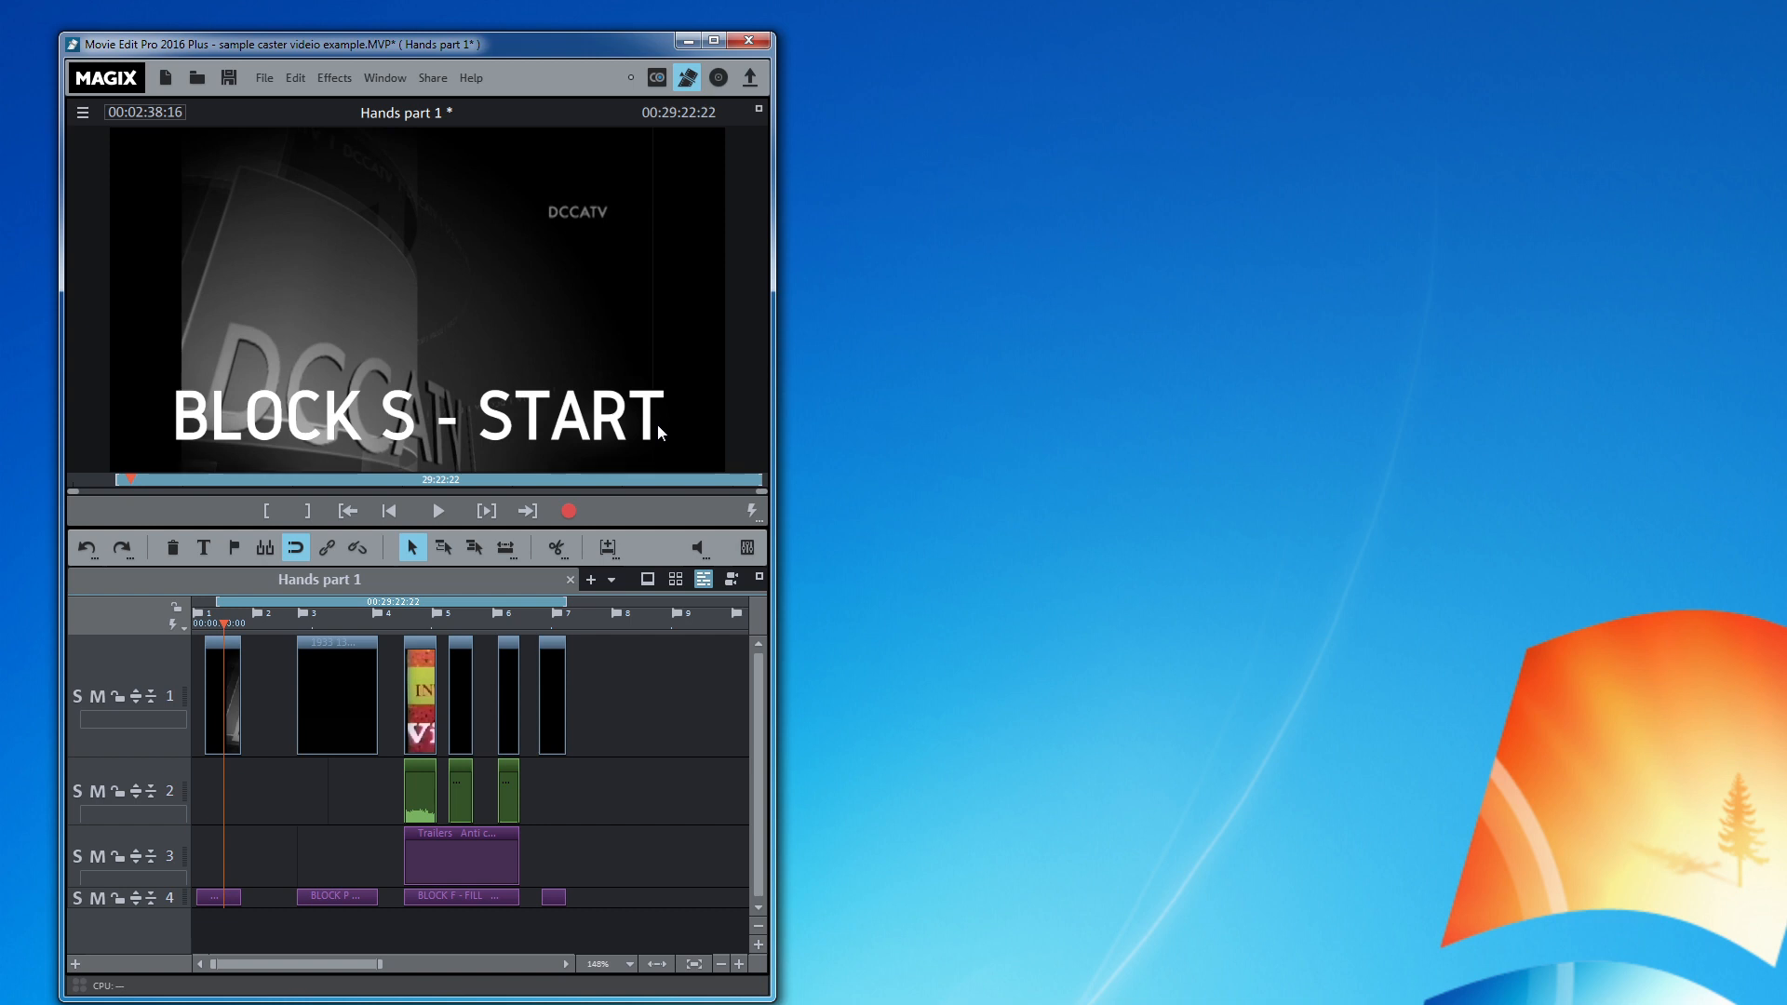
click(337, 622)
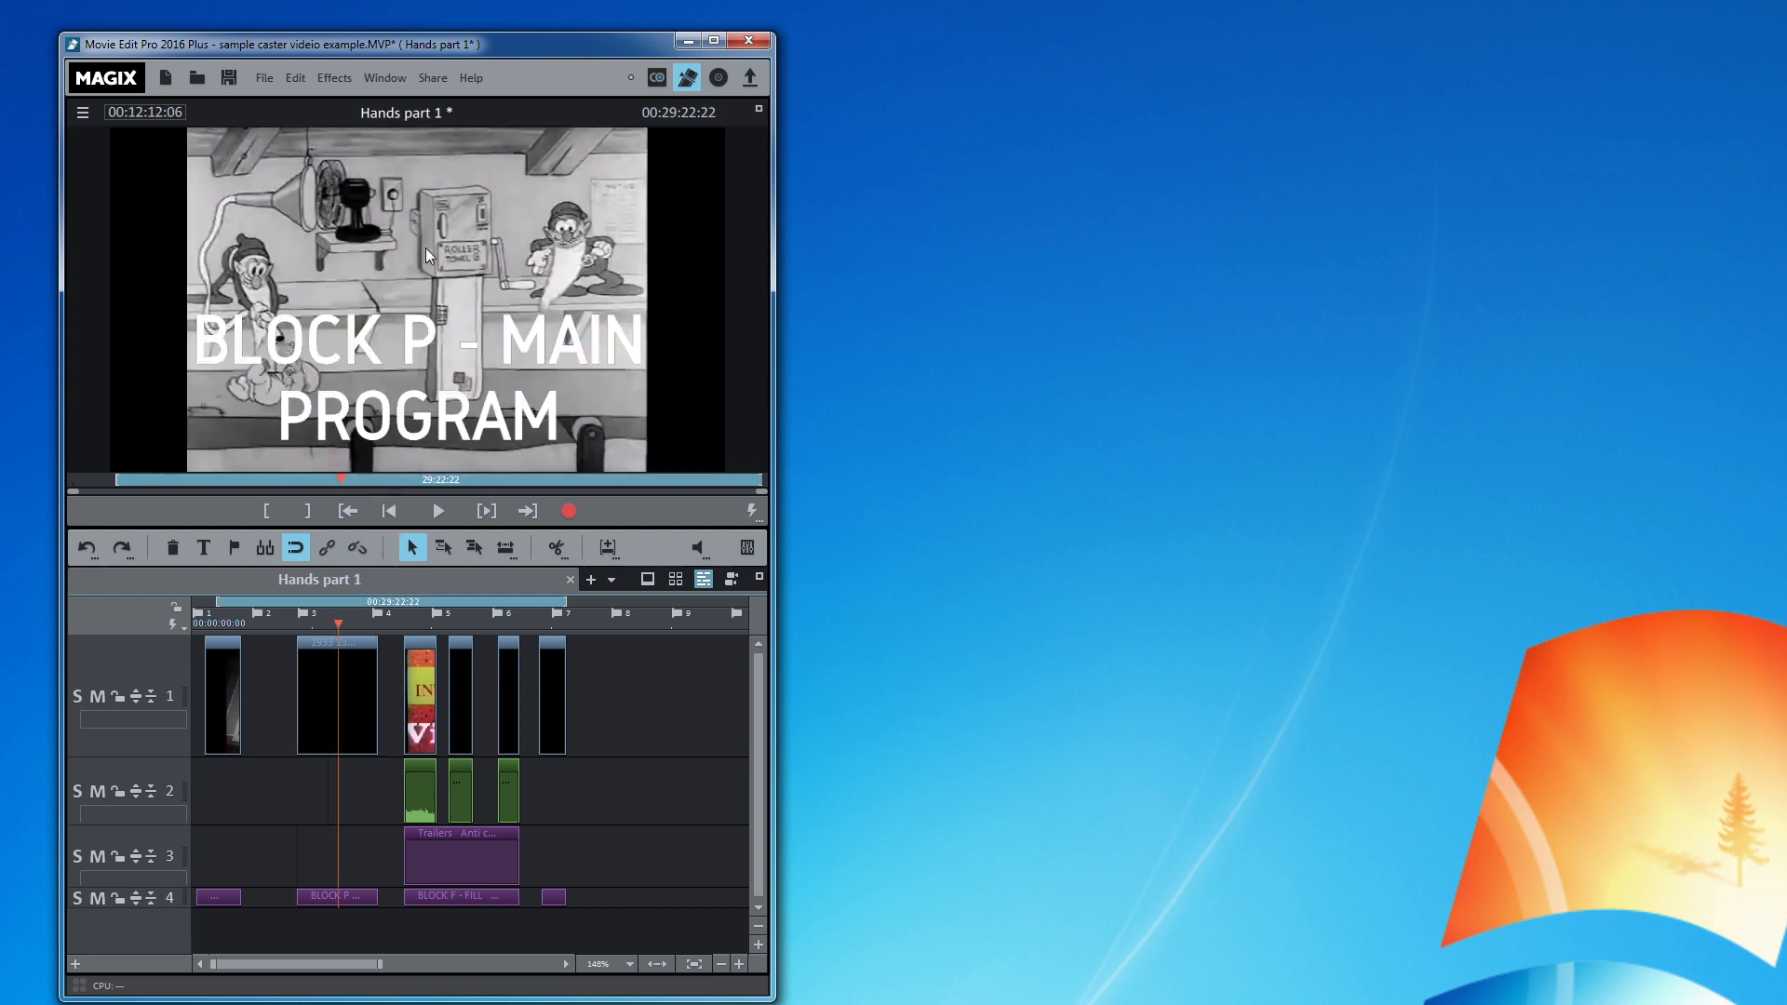
click(321, 652)
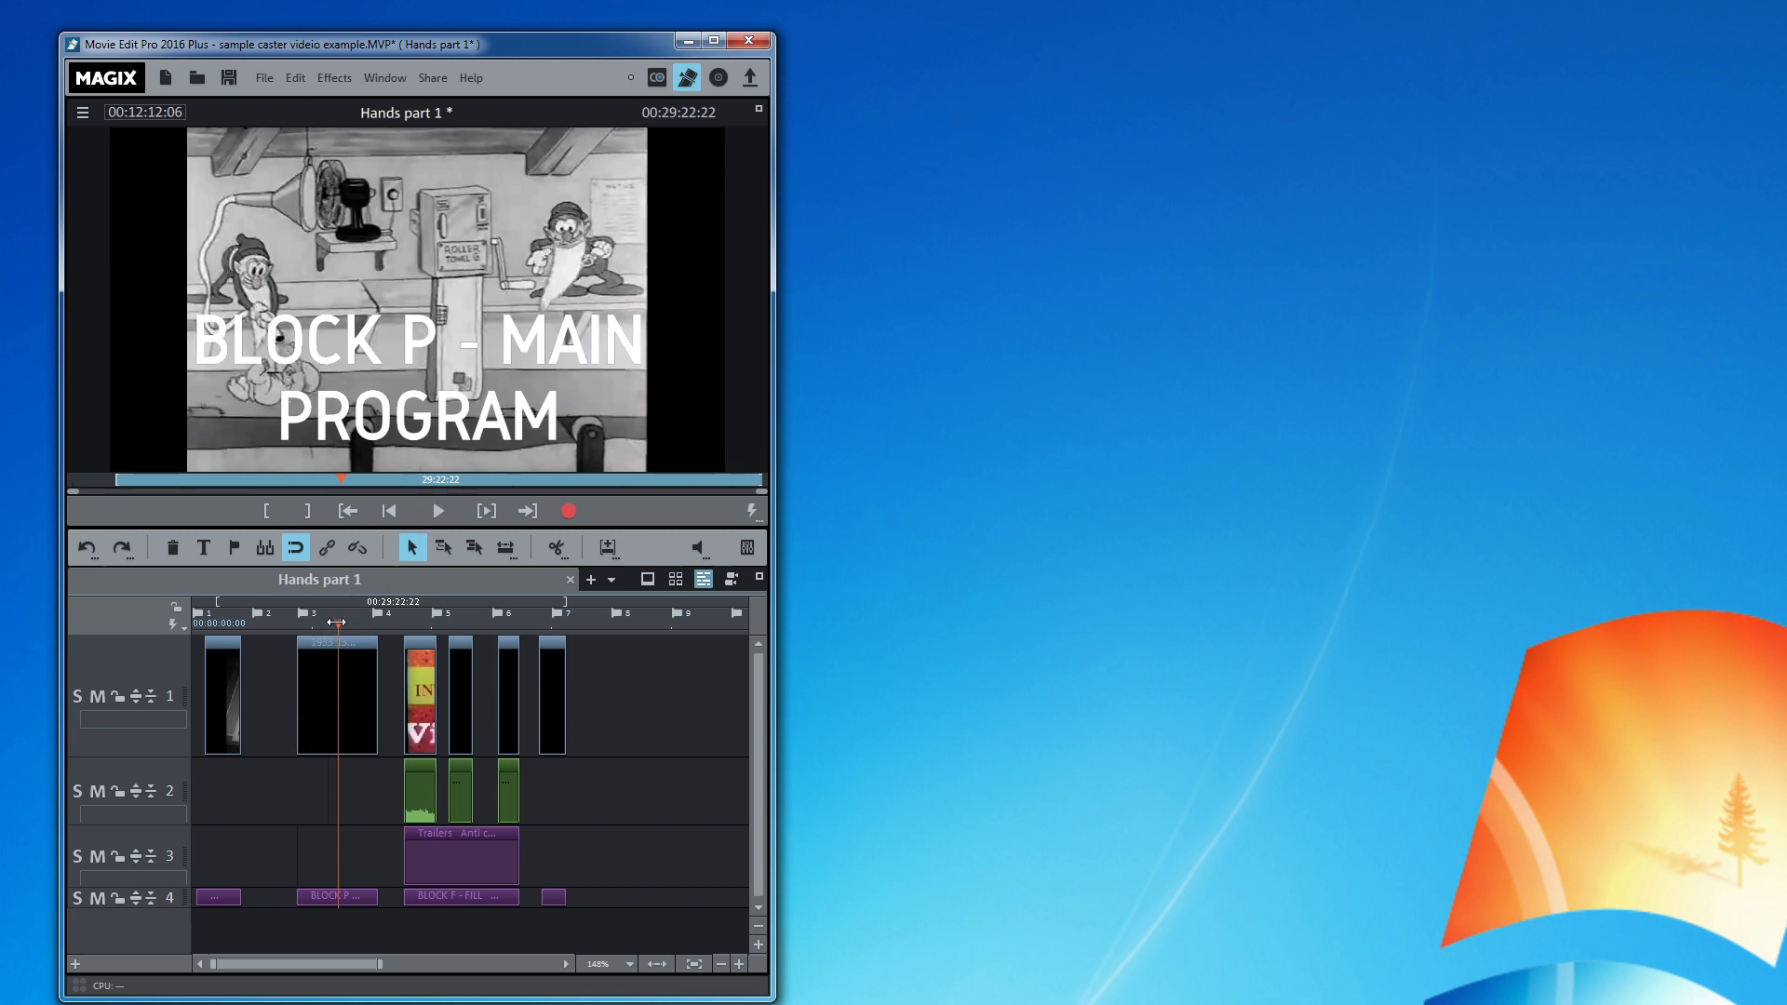
click(416, 615)
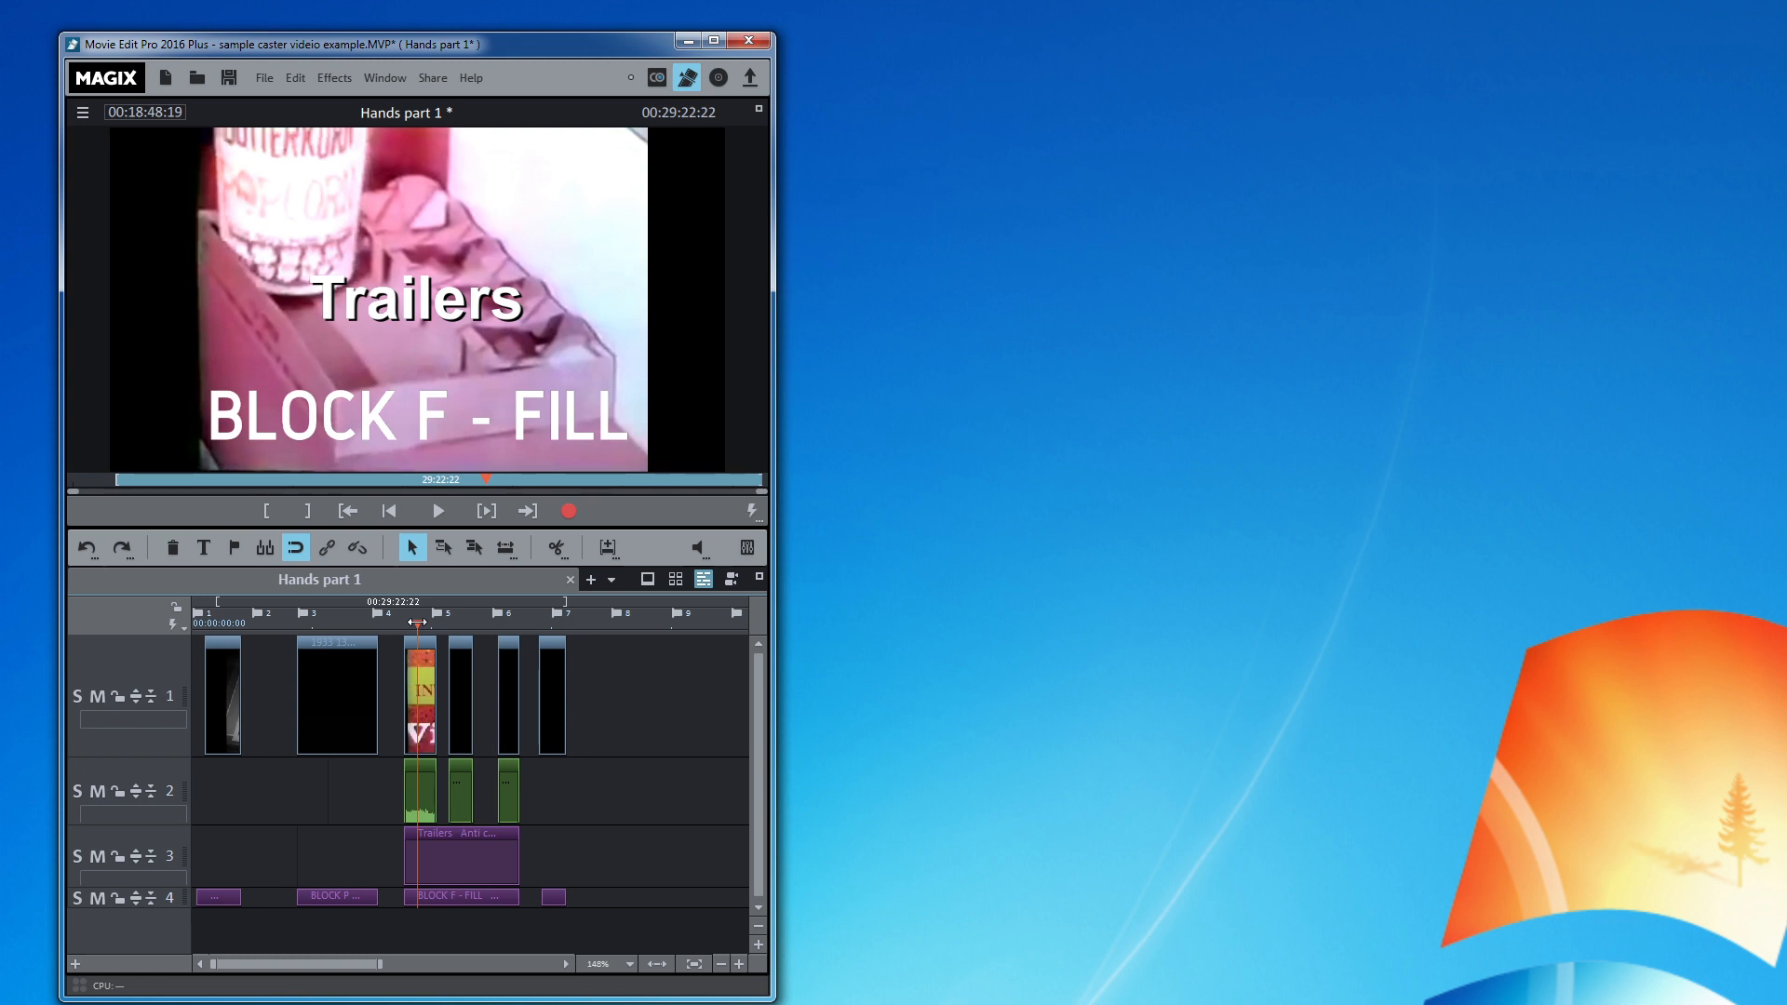
drag(417, 622, 462, 622)
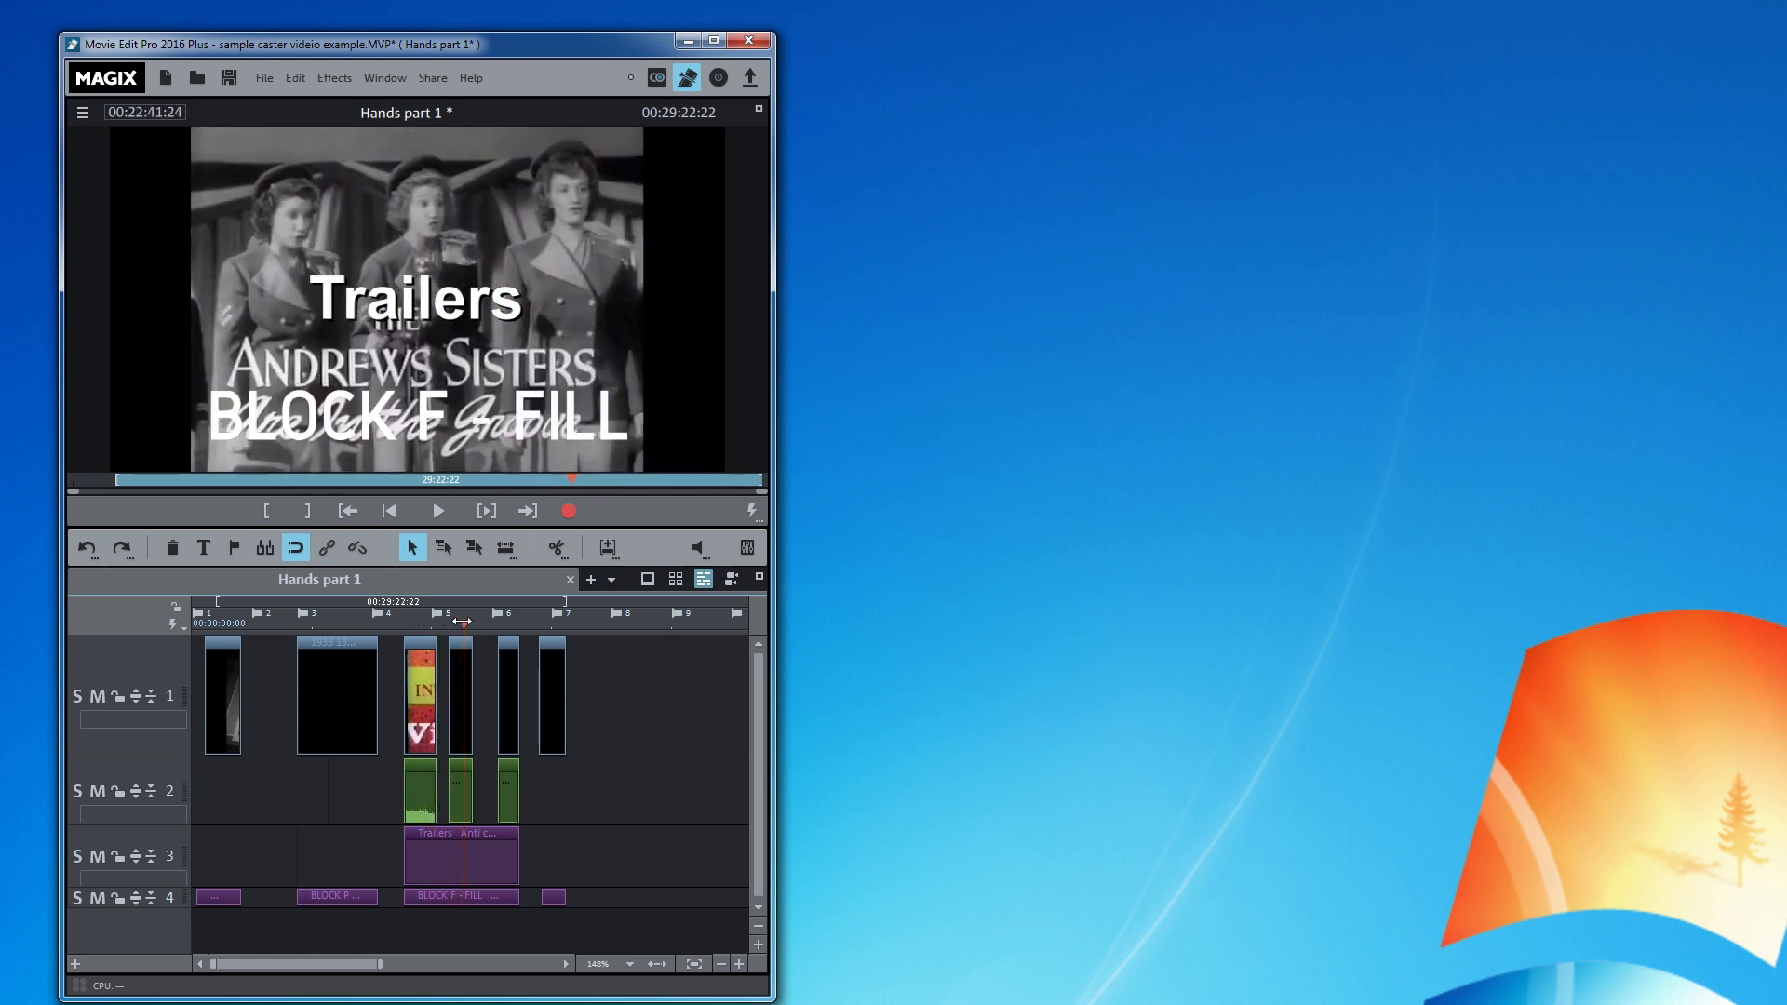
drag(463, 622, 557, 602)
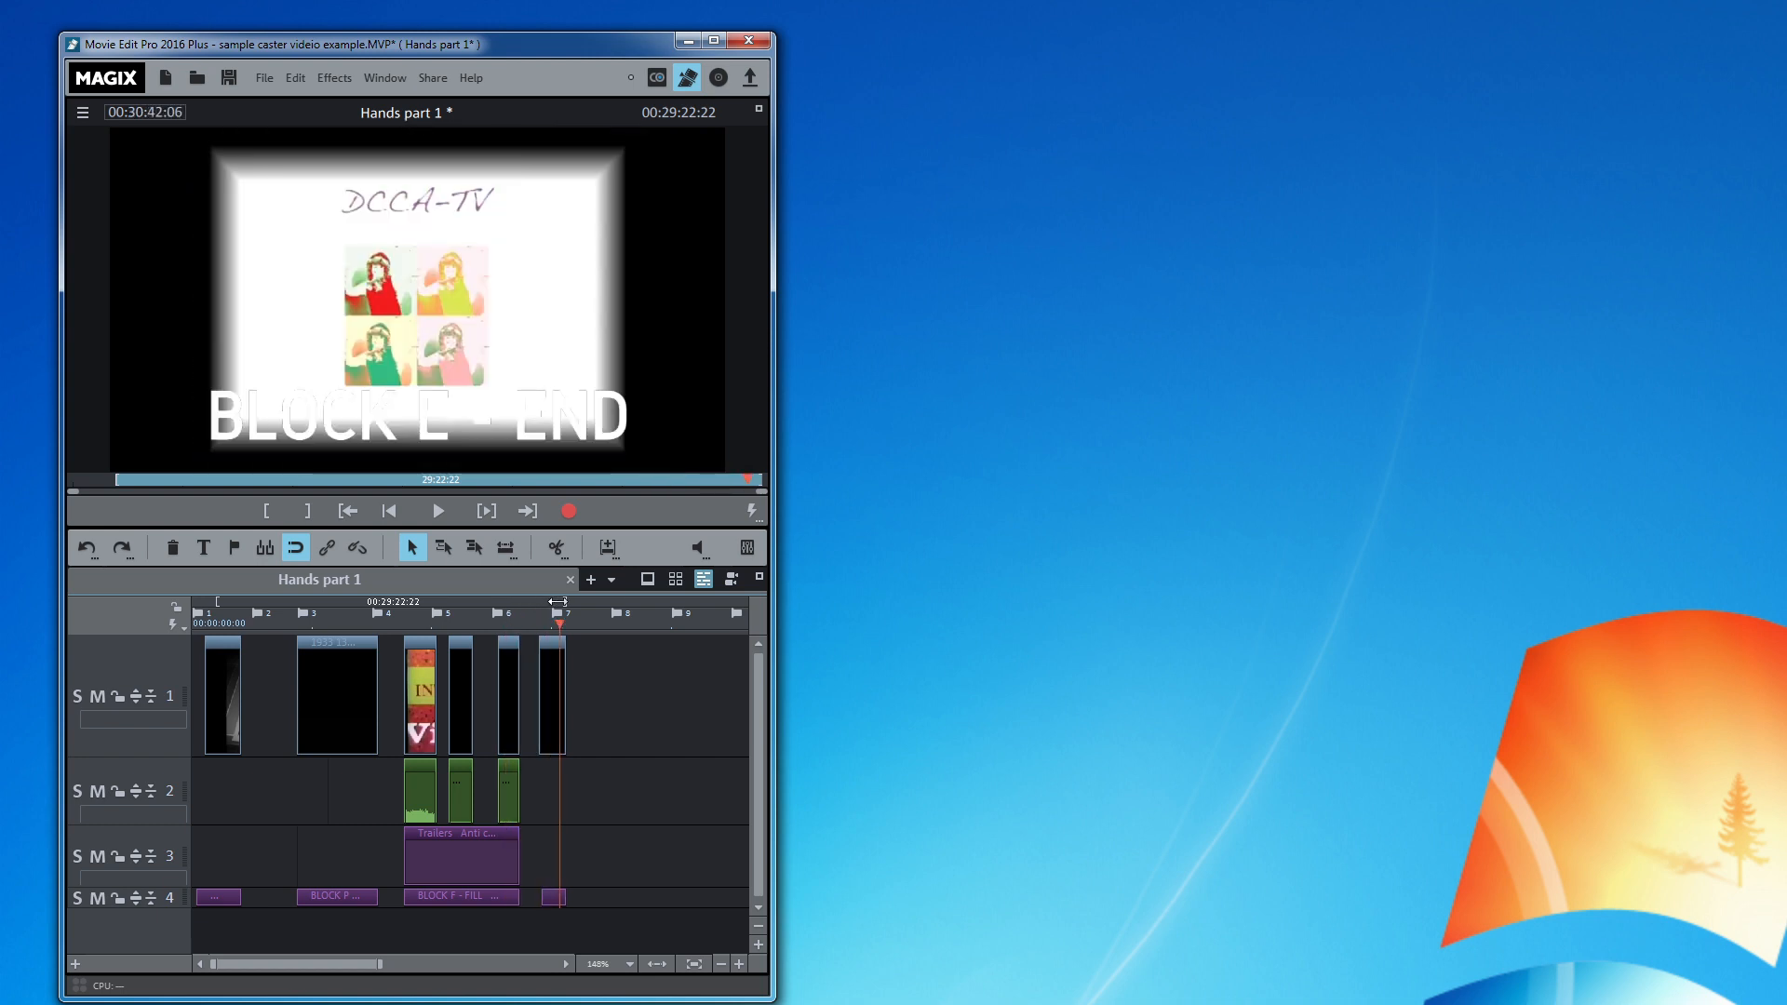
drag(557, 601, 566, 603)
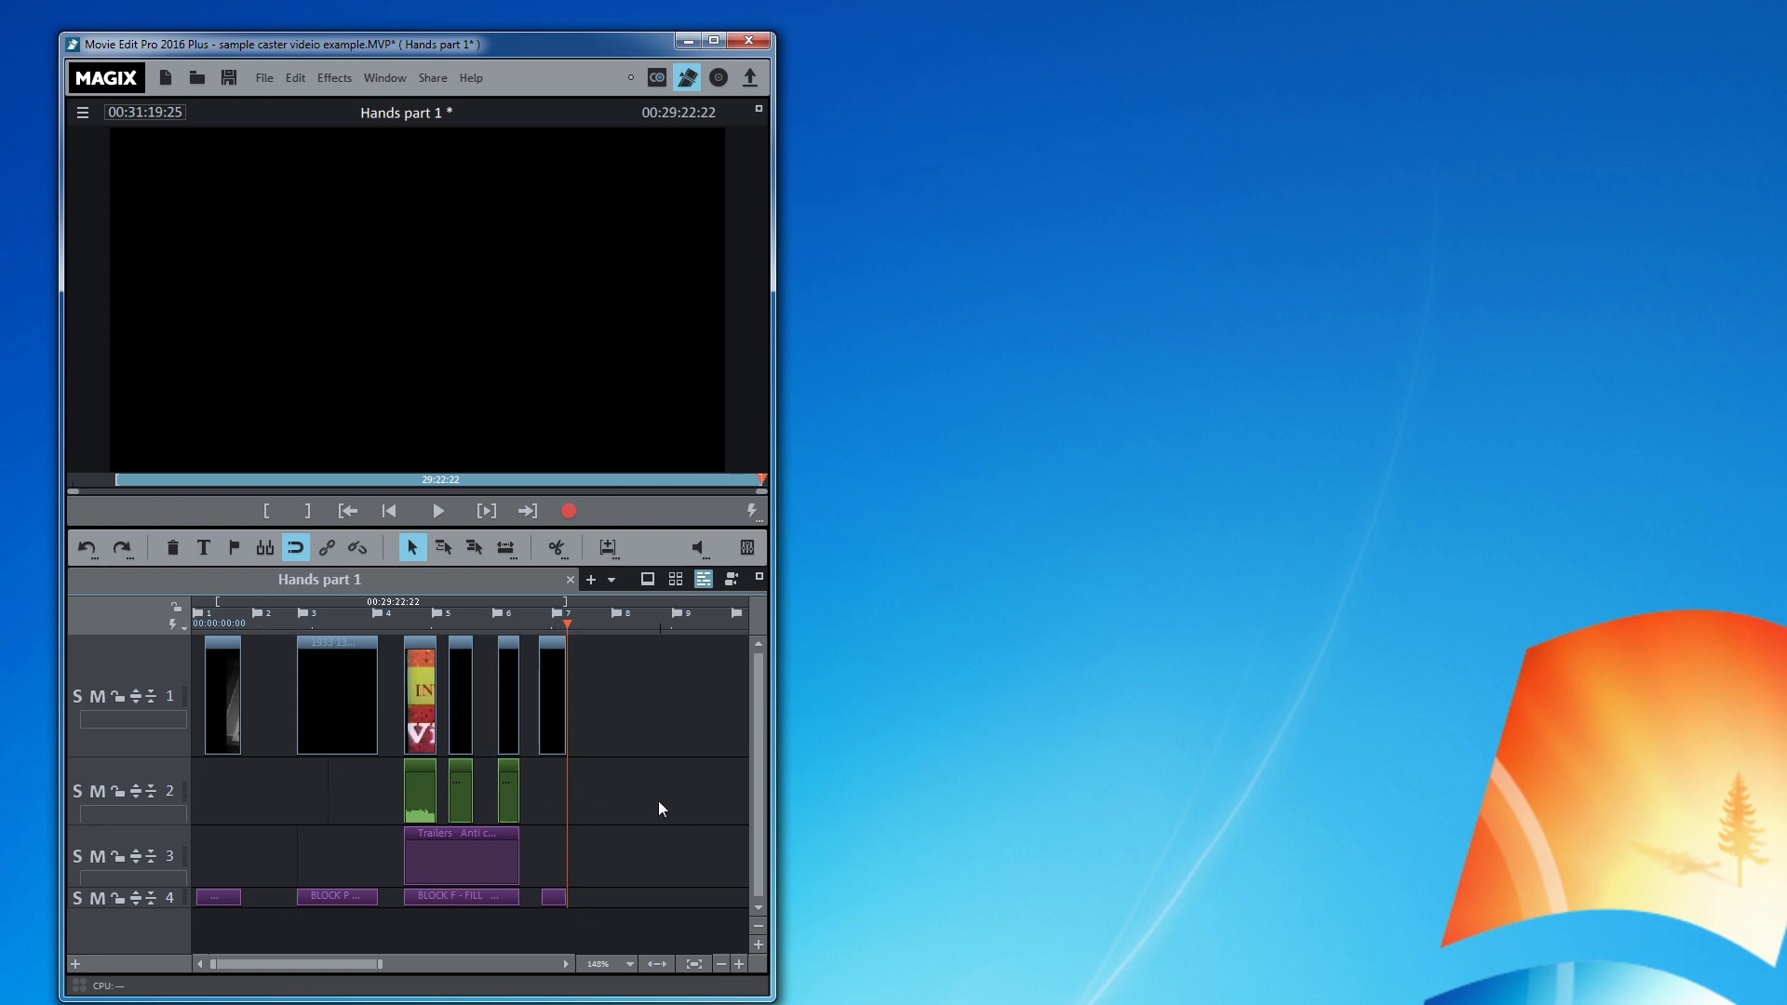
Step: Solo track 1, preview its video clips from the start block to the end block, and switch the solo off
click(79, 696)
drag(567, 621, 217, 623)
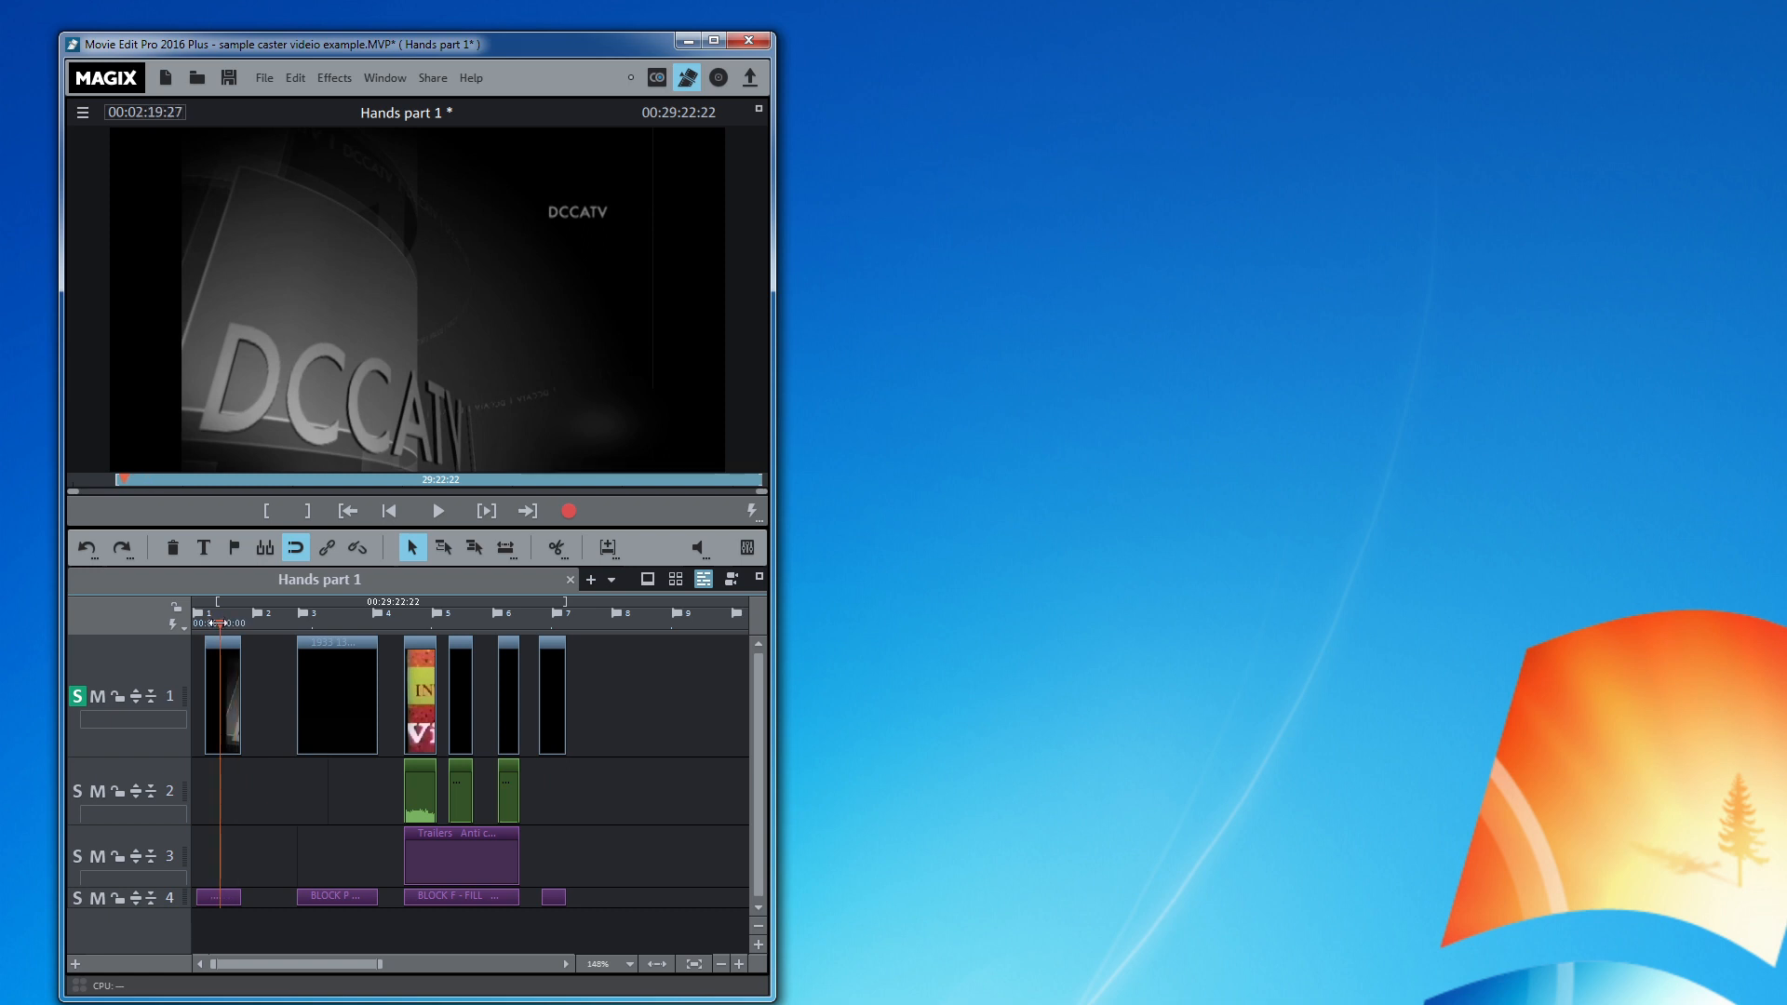
drag(217, 622, 501, 612)
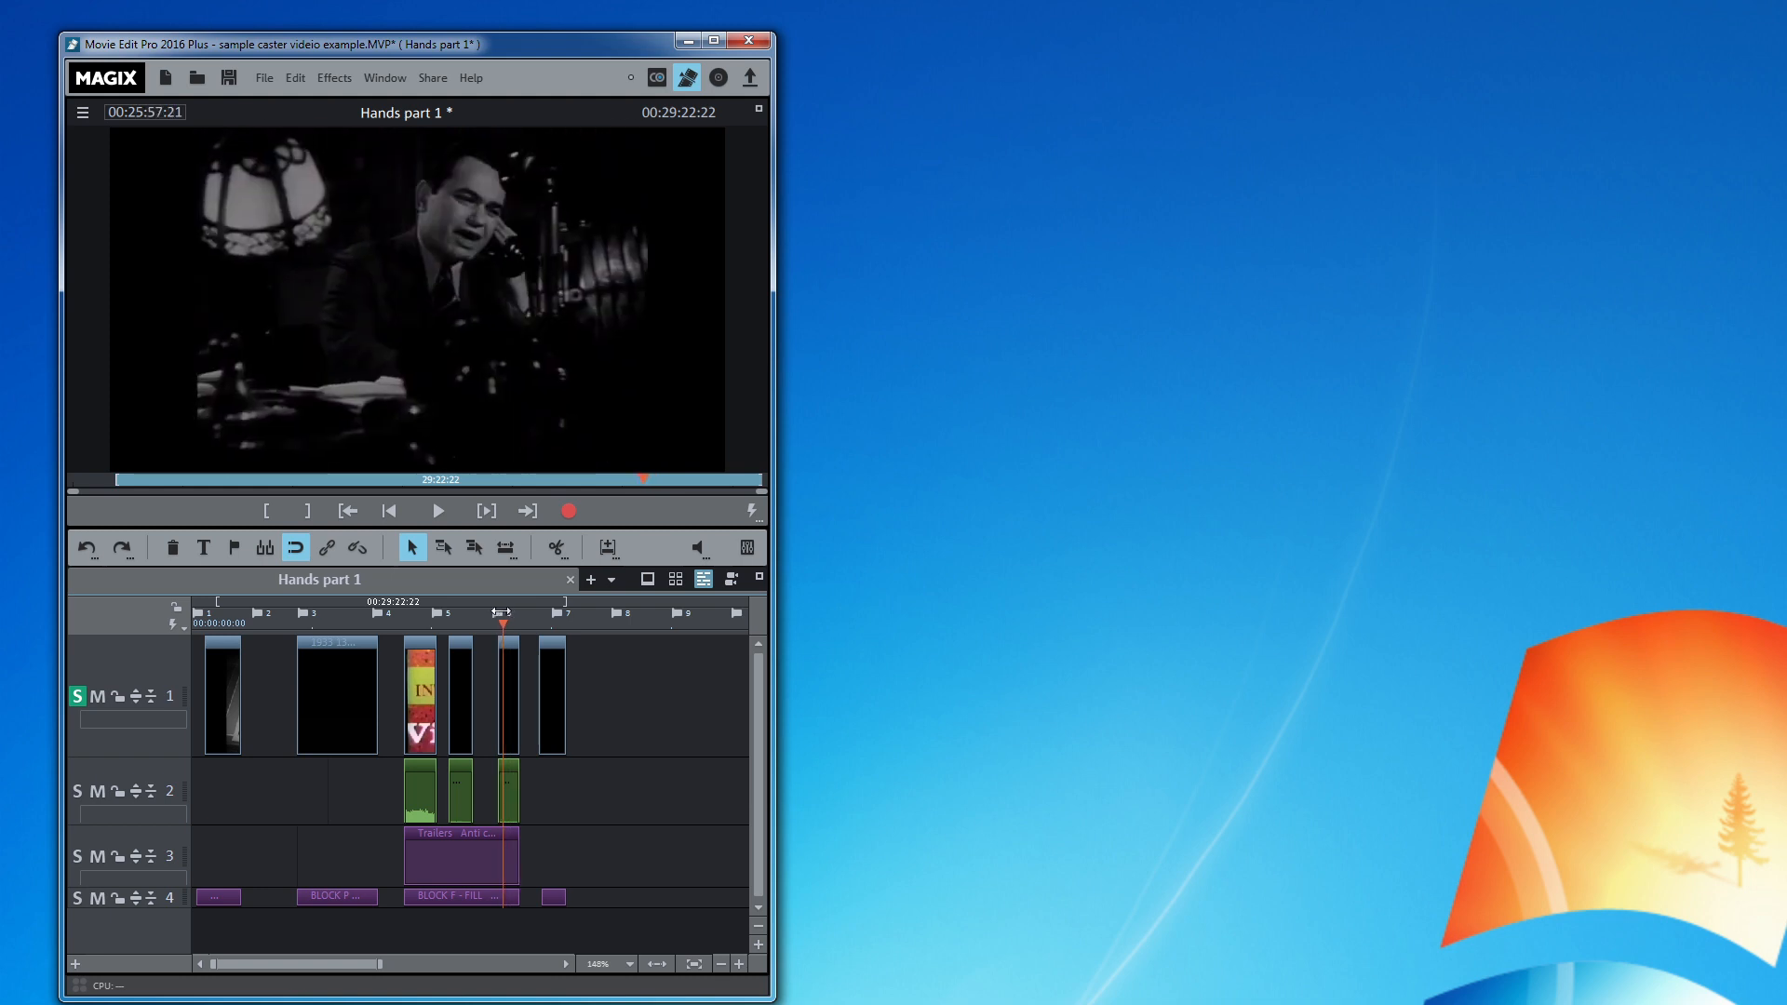
drag(501, 611, 553, 621)
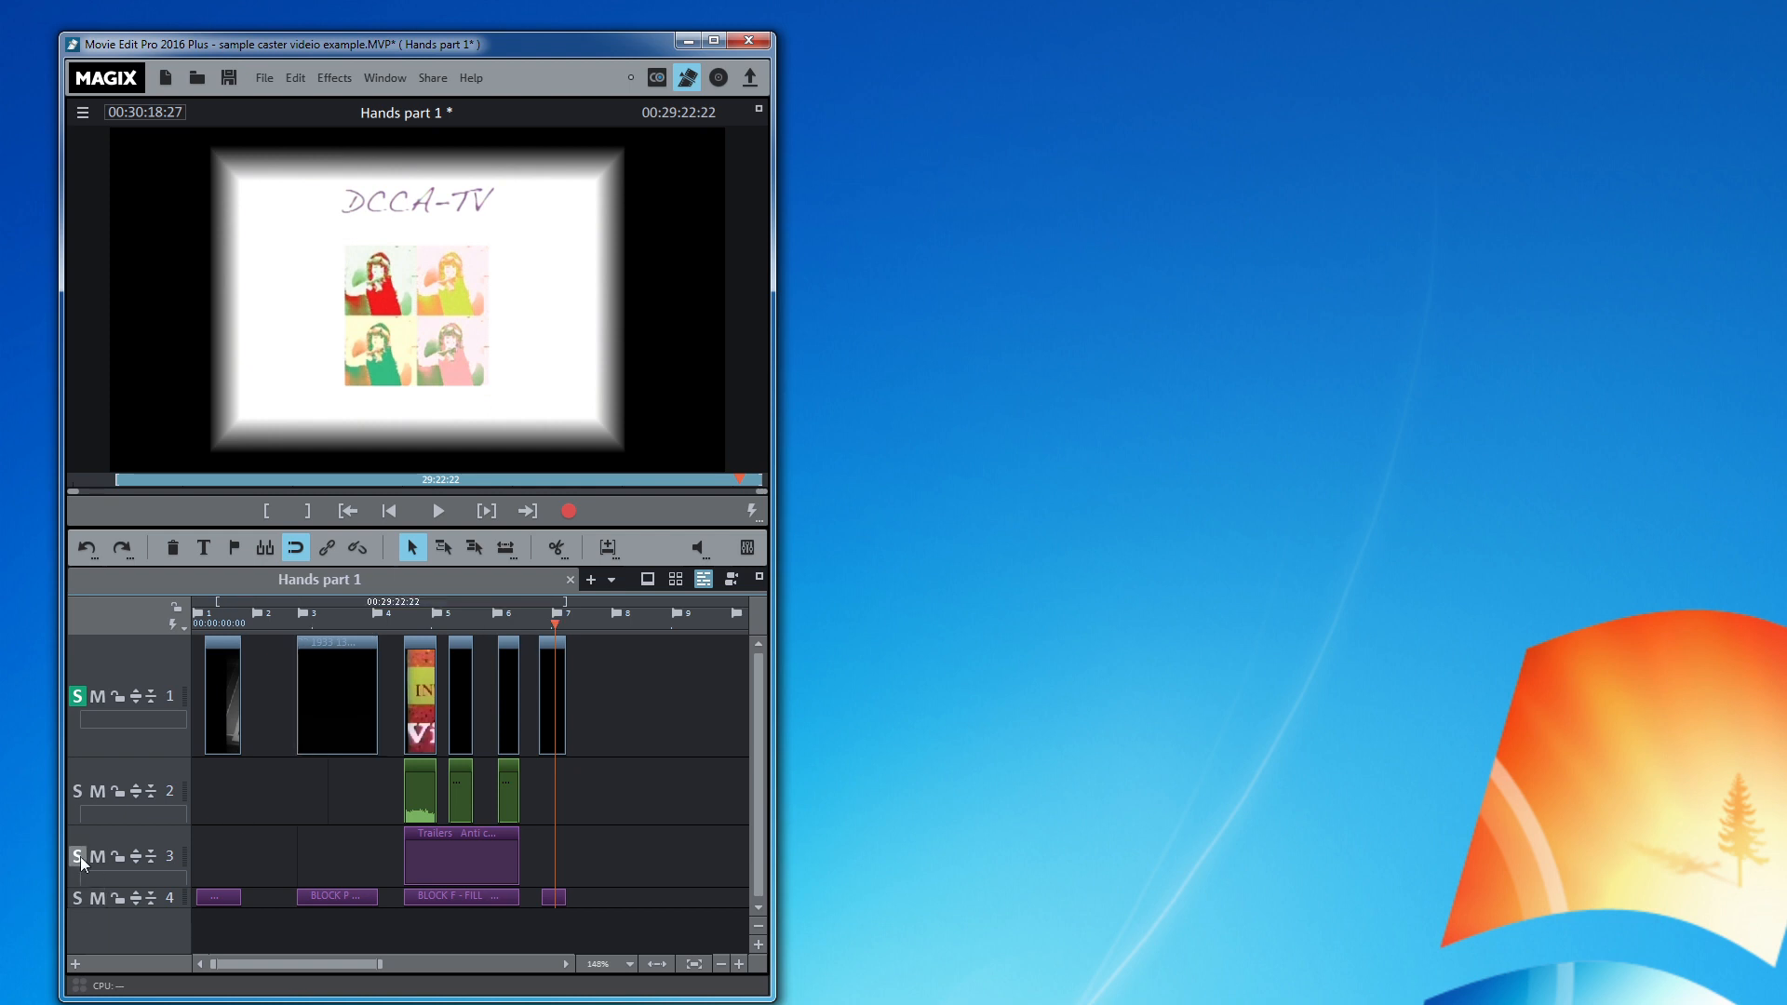
click(78, 694)
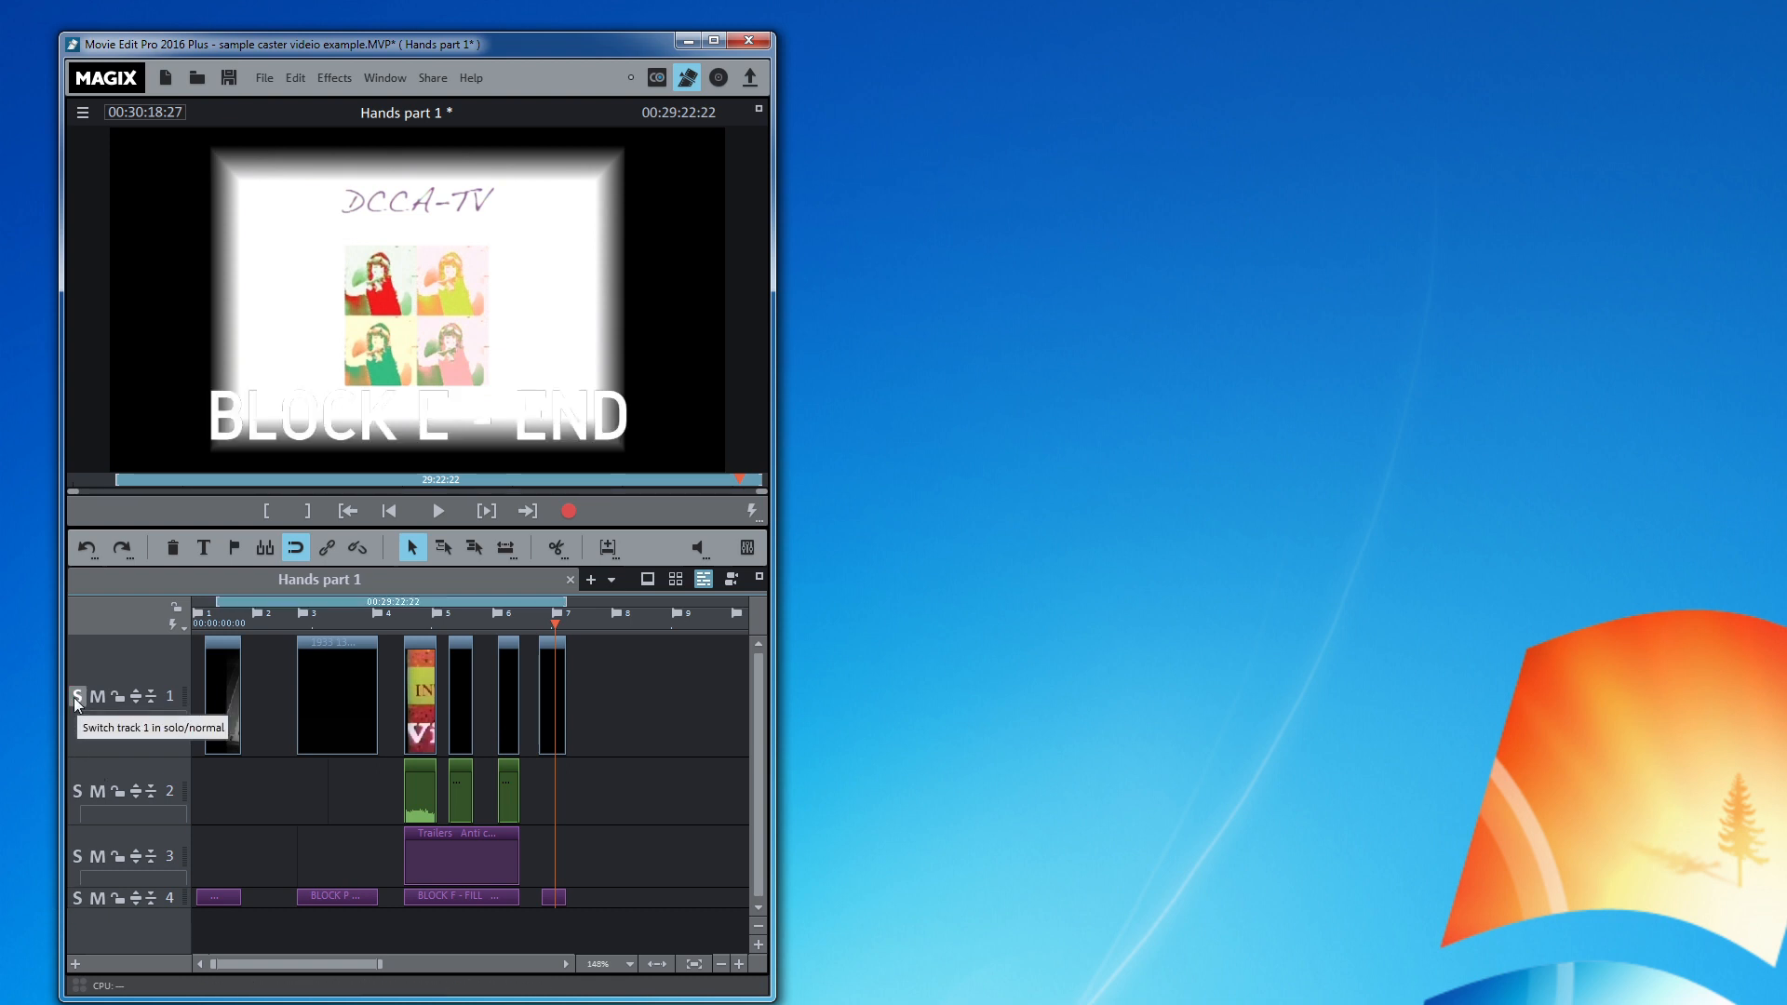
Step: Solo track 3 and preview the Trailers title by itself over the fill section
click(77, 857)
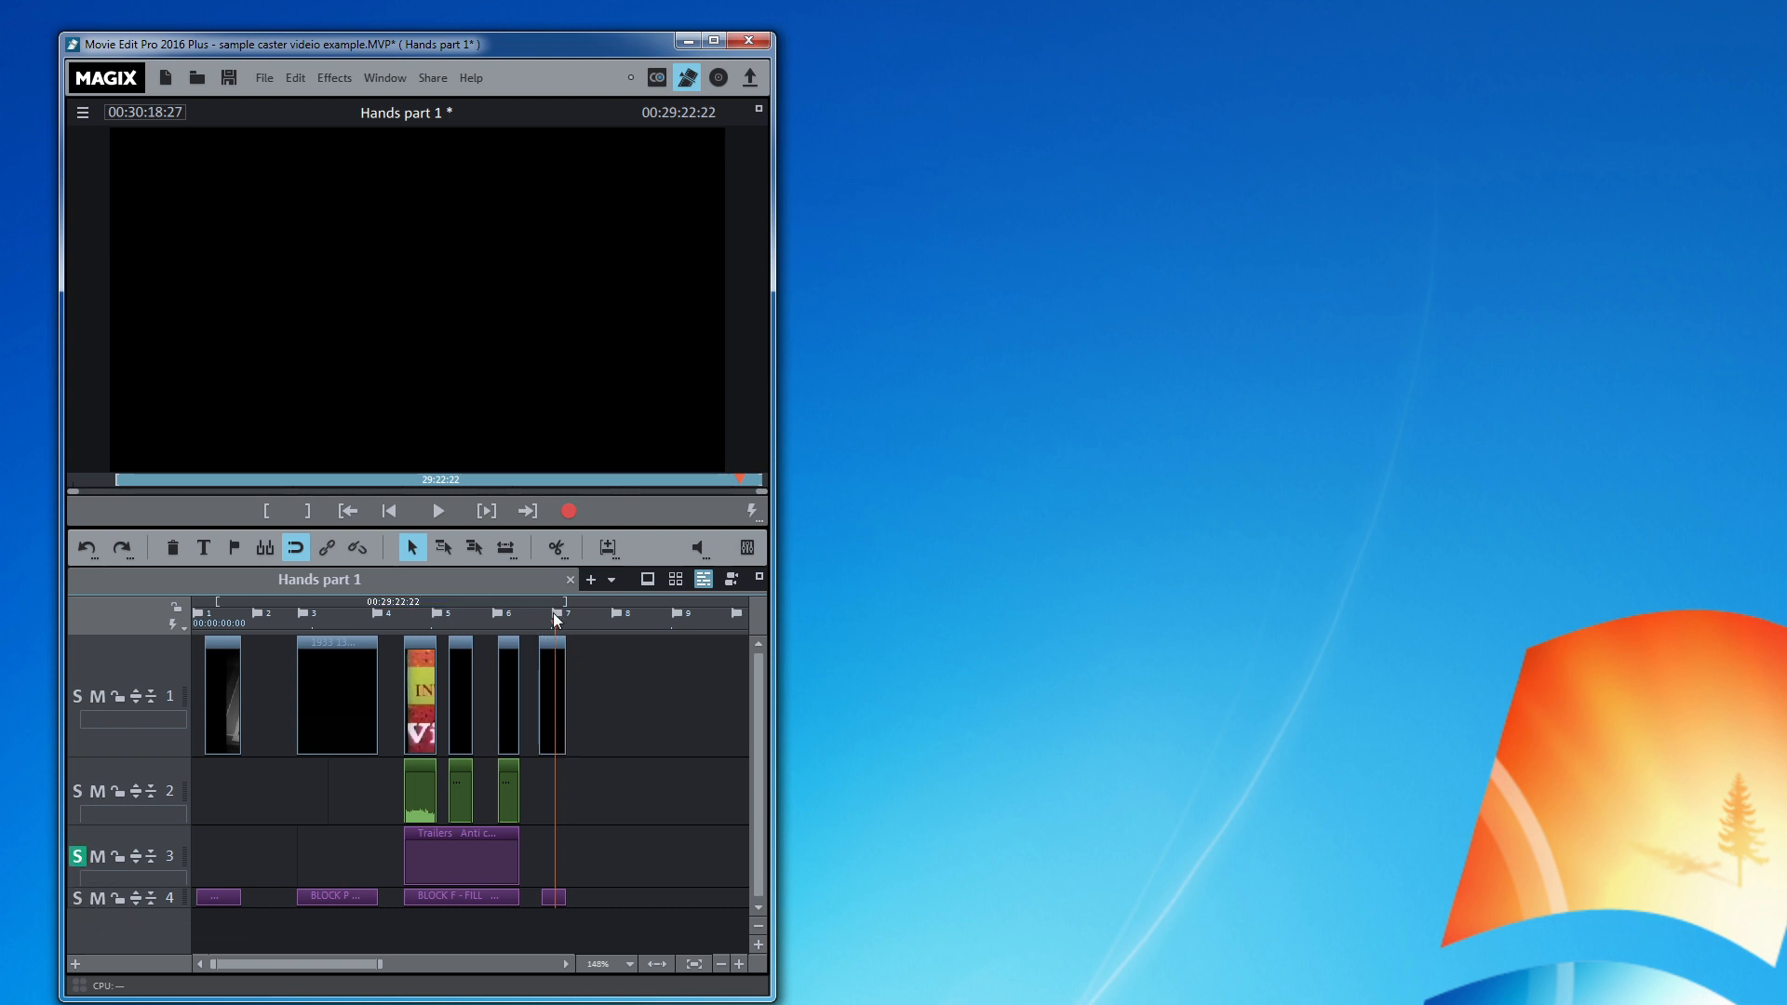
drag(557, 619, 511, 630)
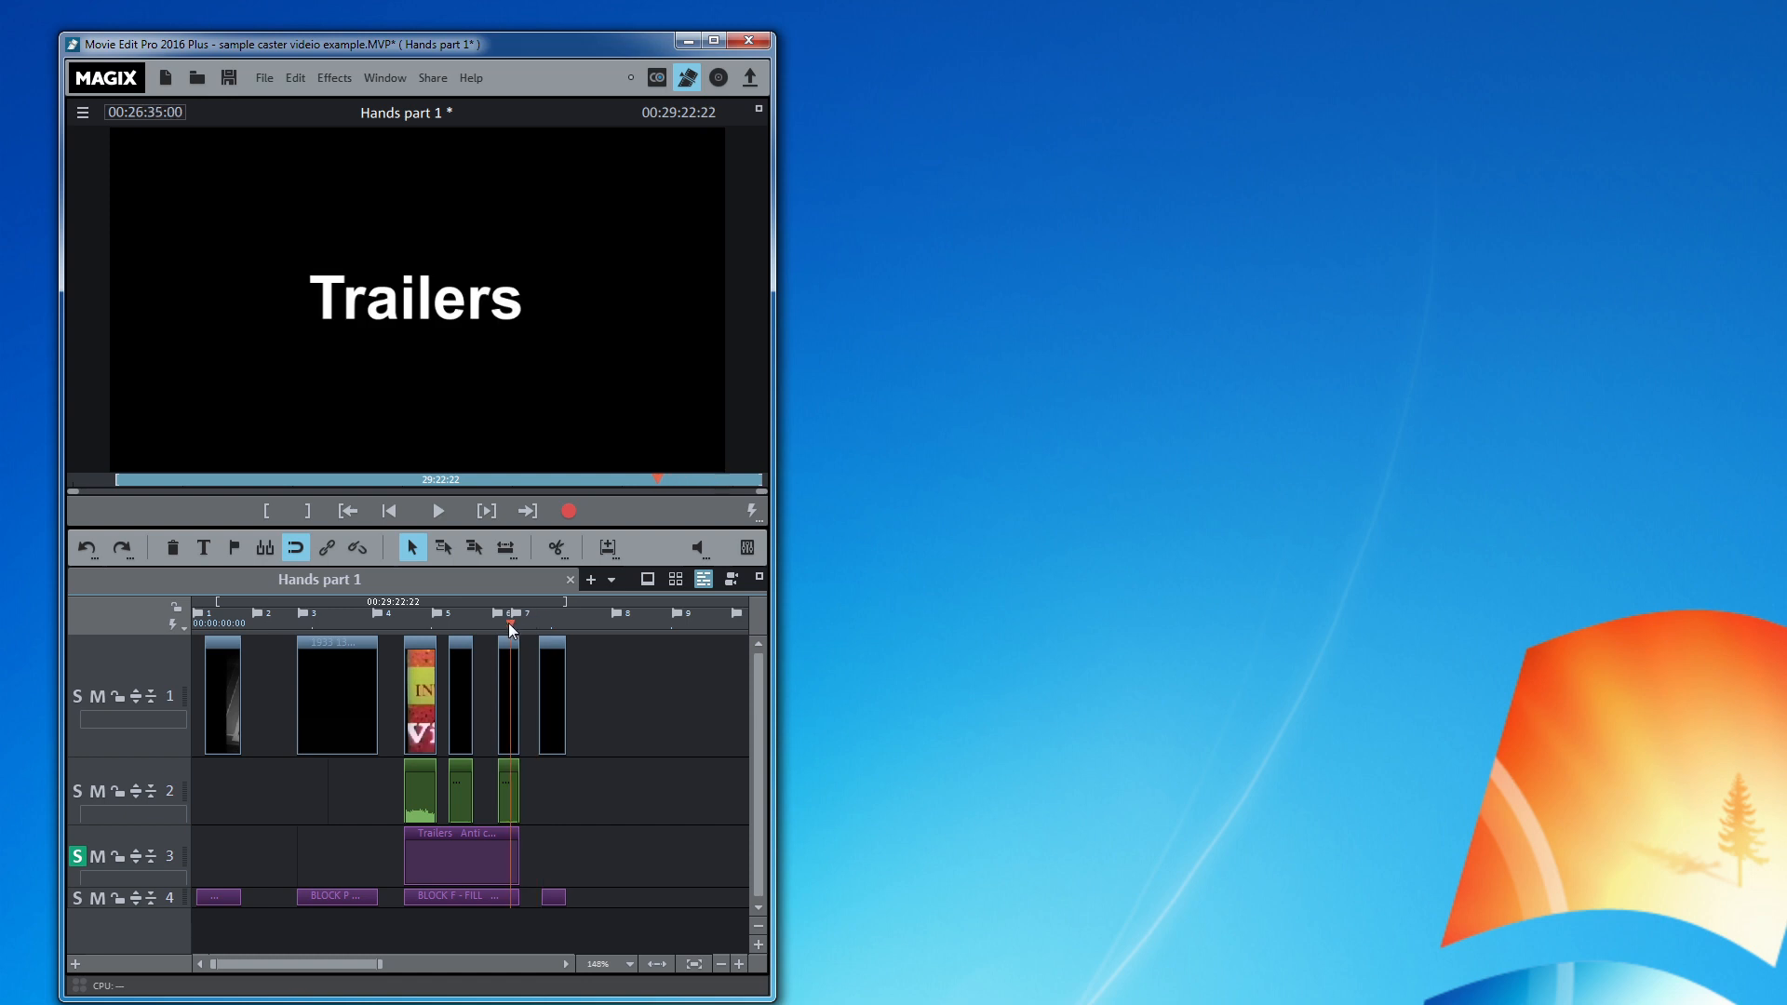
click(458, 851)
Step: Turn off track 3's solo and preview the block titles at the end block and the start block
click(77, 898)
click(80, 856)
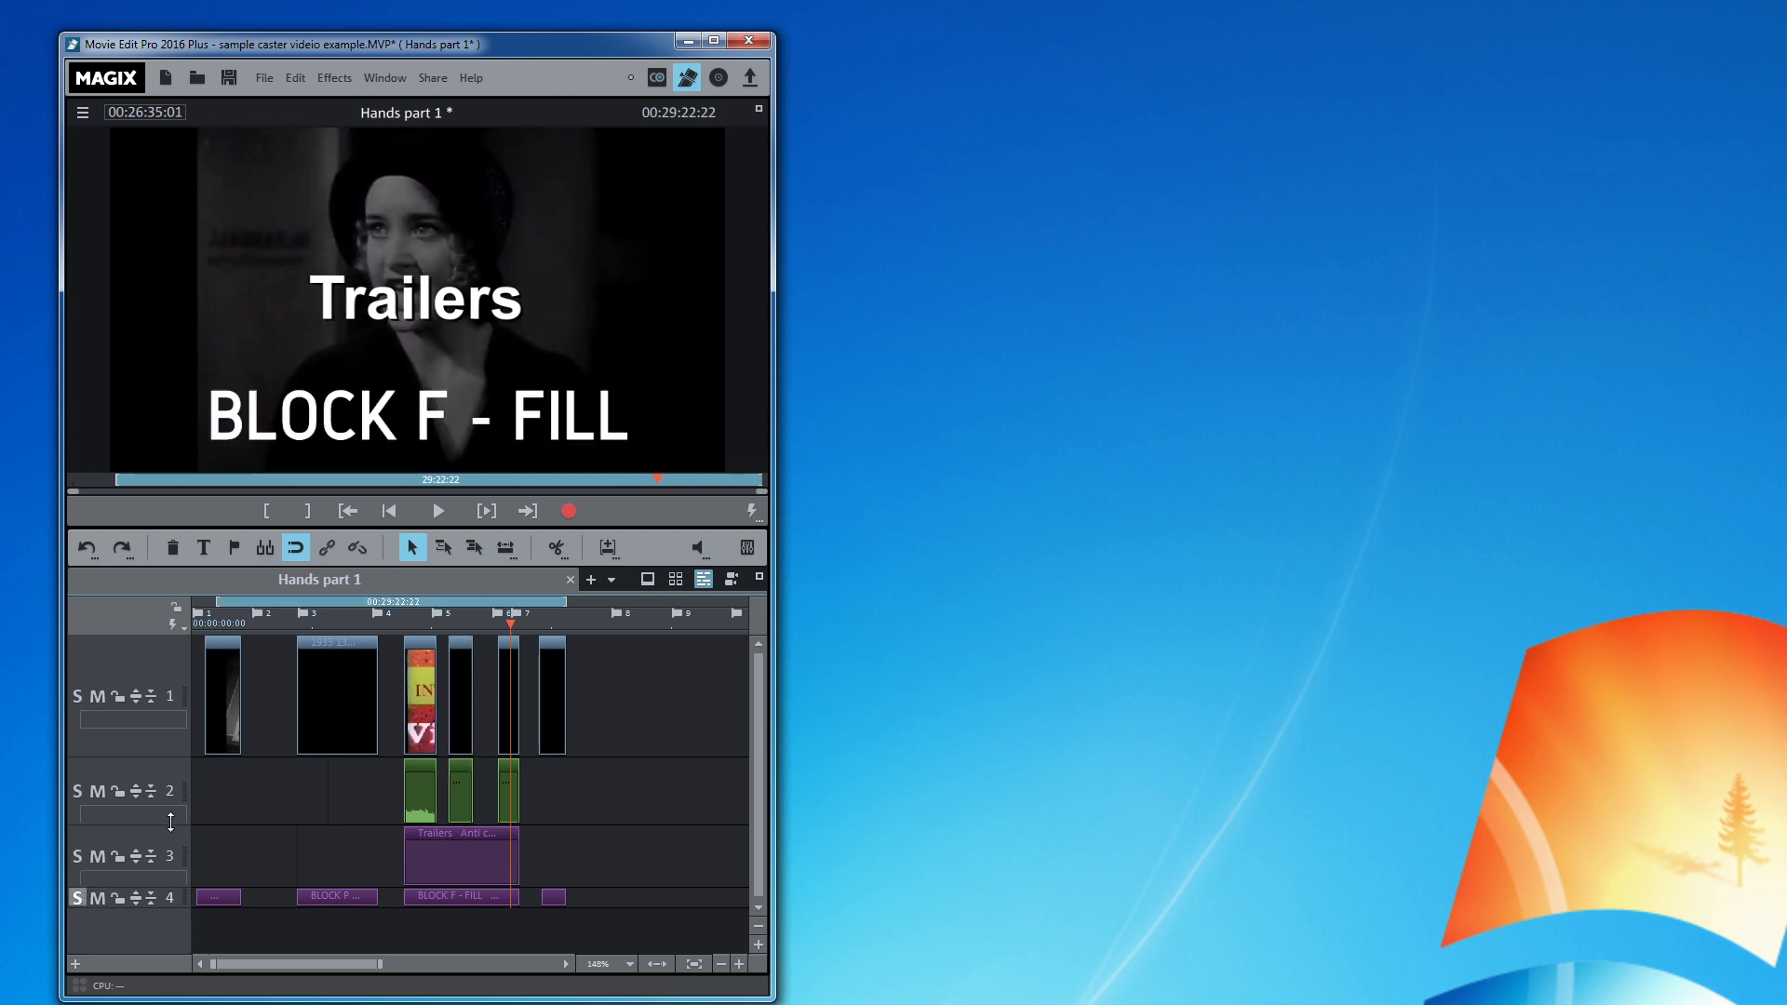
drag(510, 626, 541, 626)
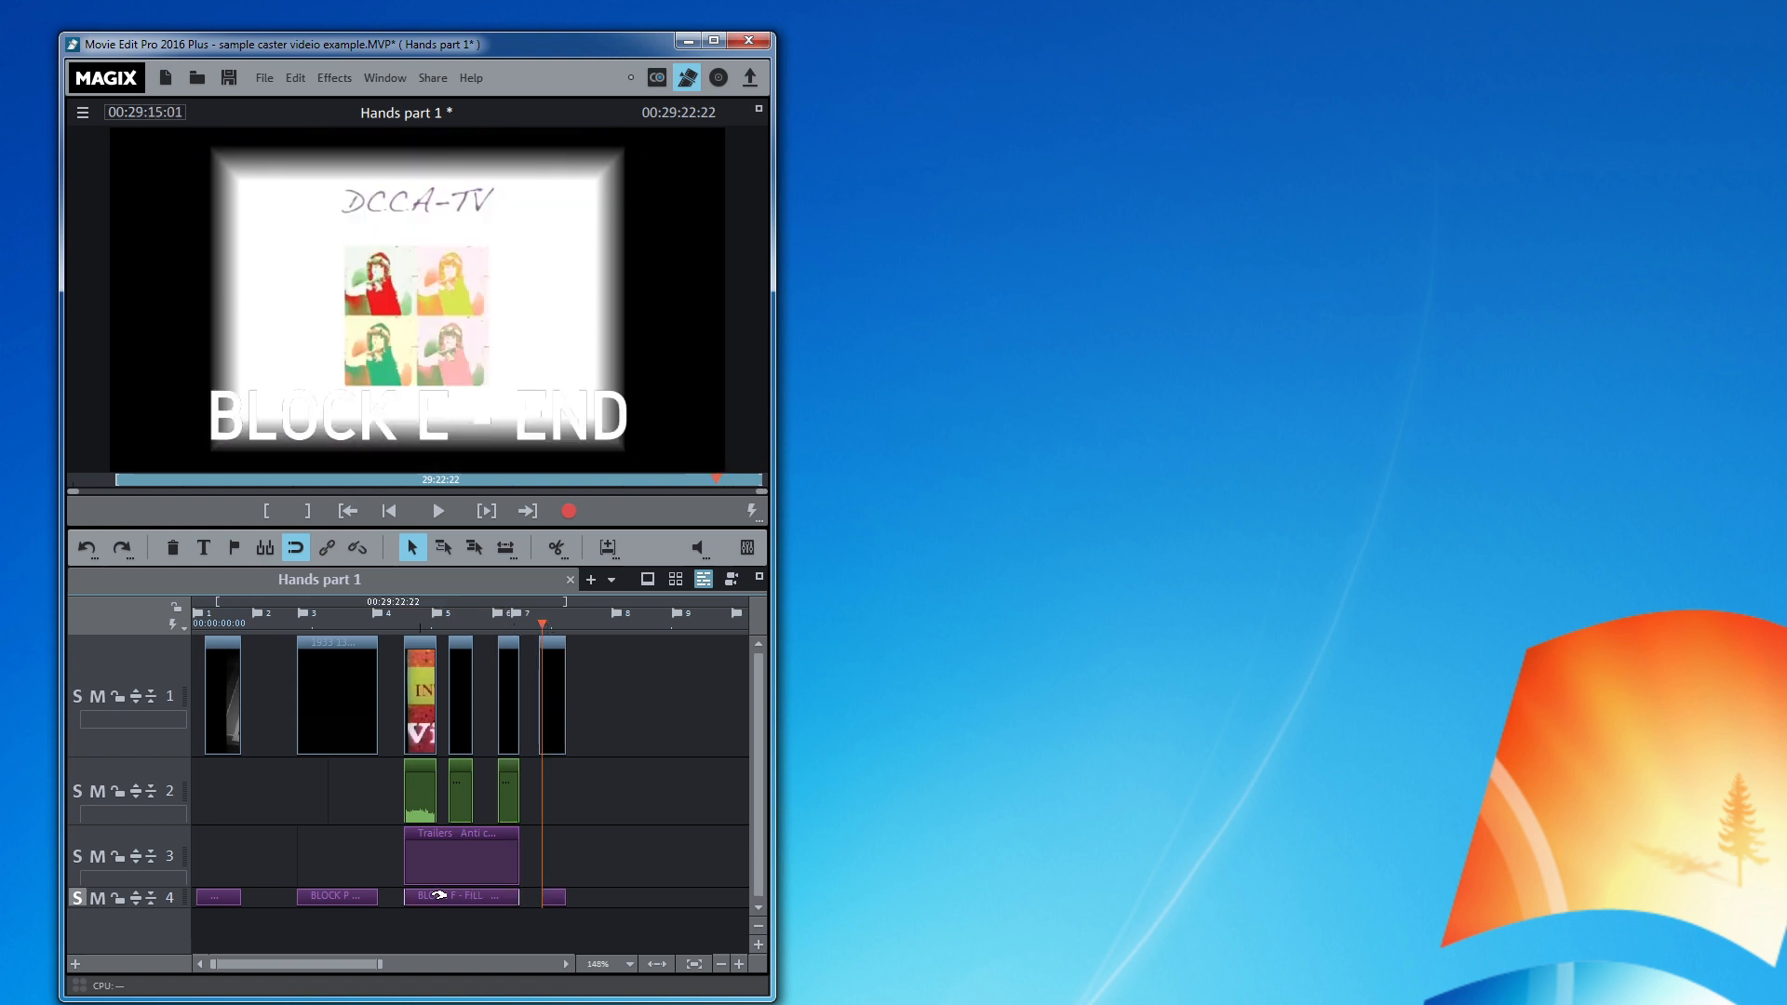
drag(544, 632, 228, 624)
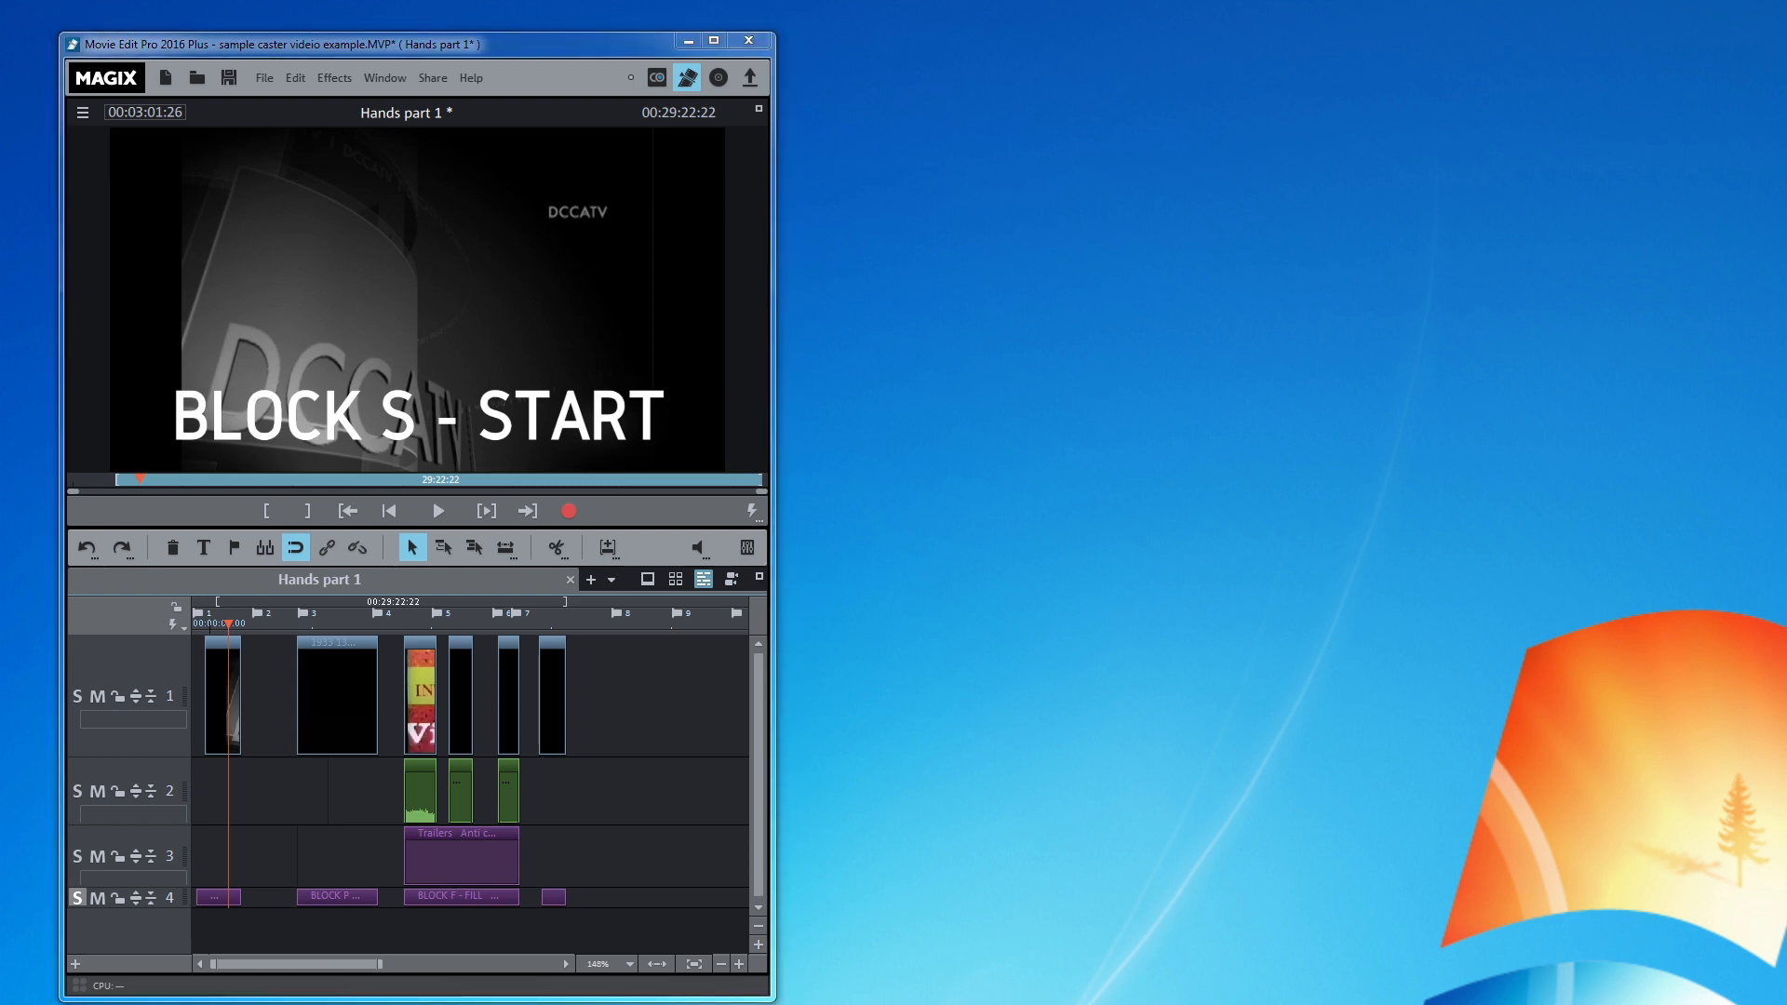
Step: Bring the OBS window beside the video editor and inspect the source groups of the VIEW_MAIN_PROGRAM and VIEW_MAIN_FILLER scenes
drag(1786, 93, 1287, 46)
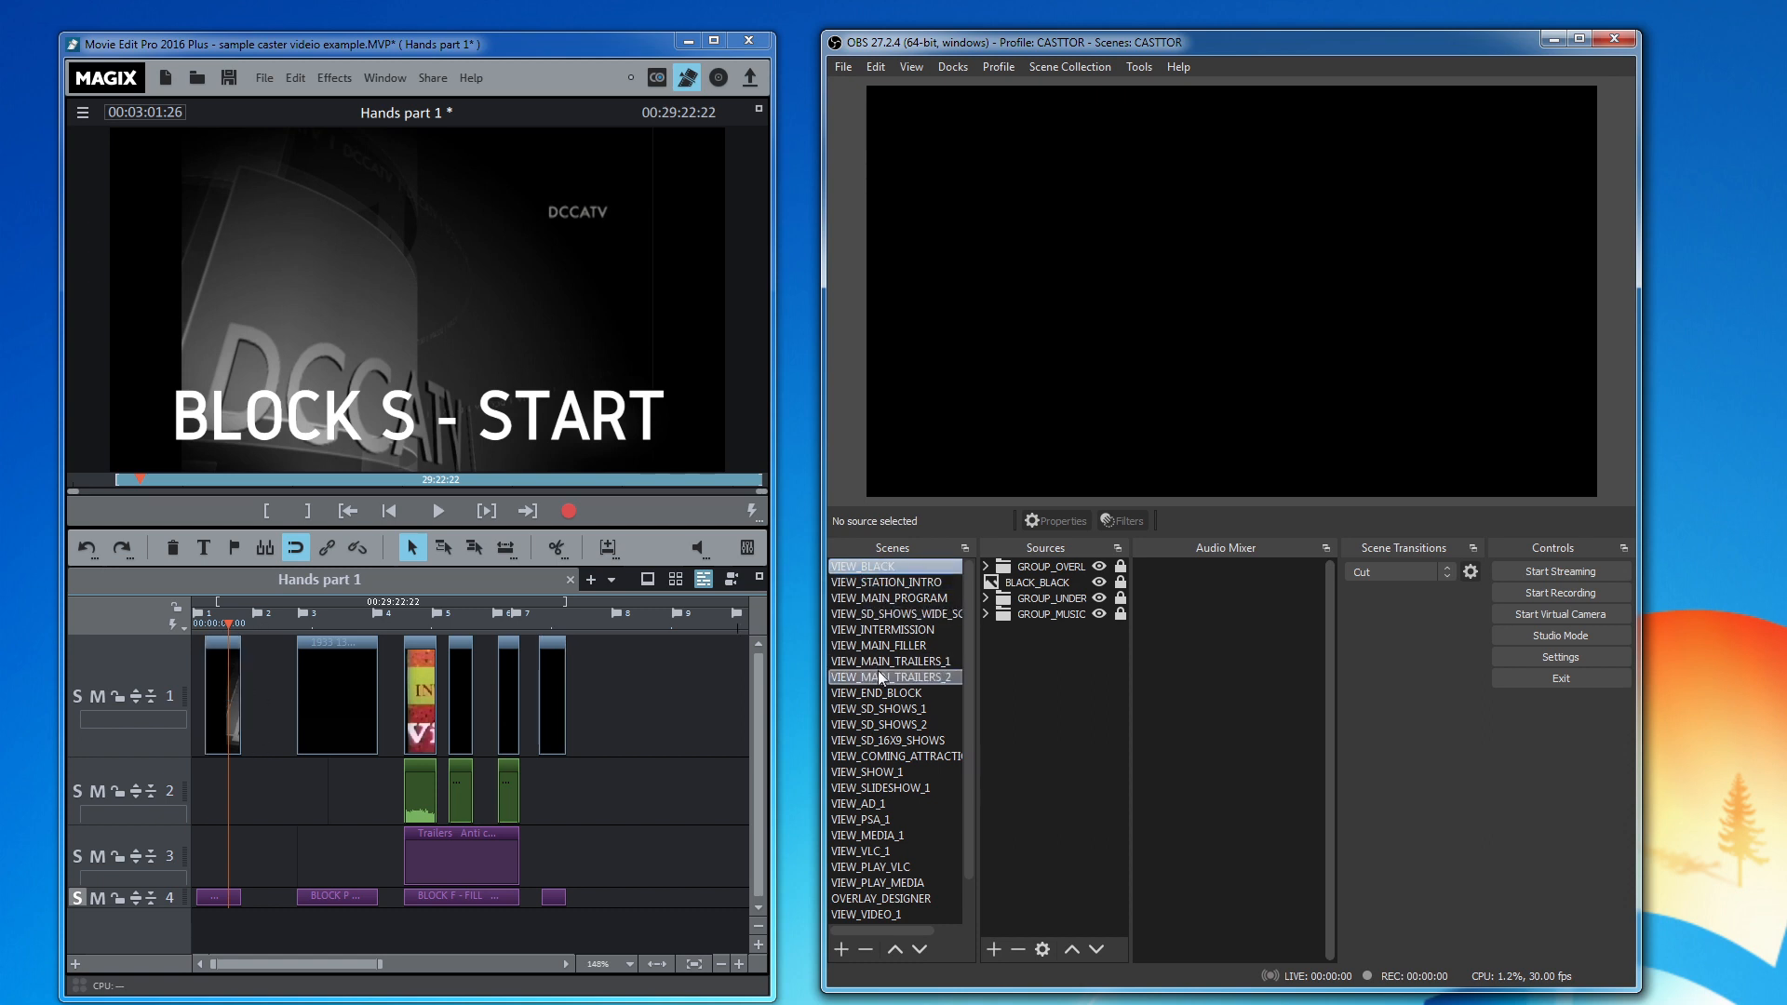
click(910, 600)
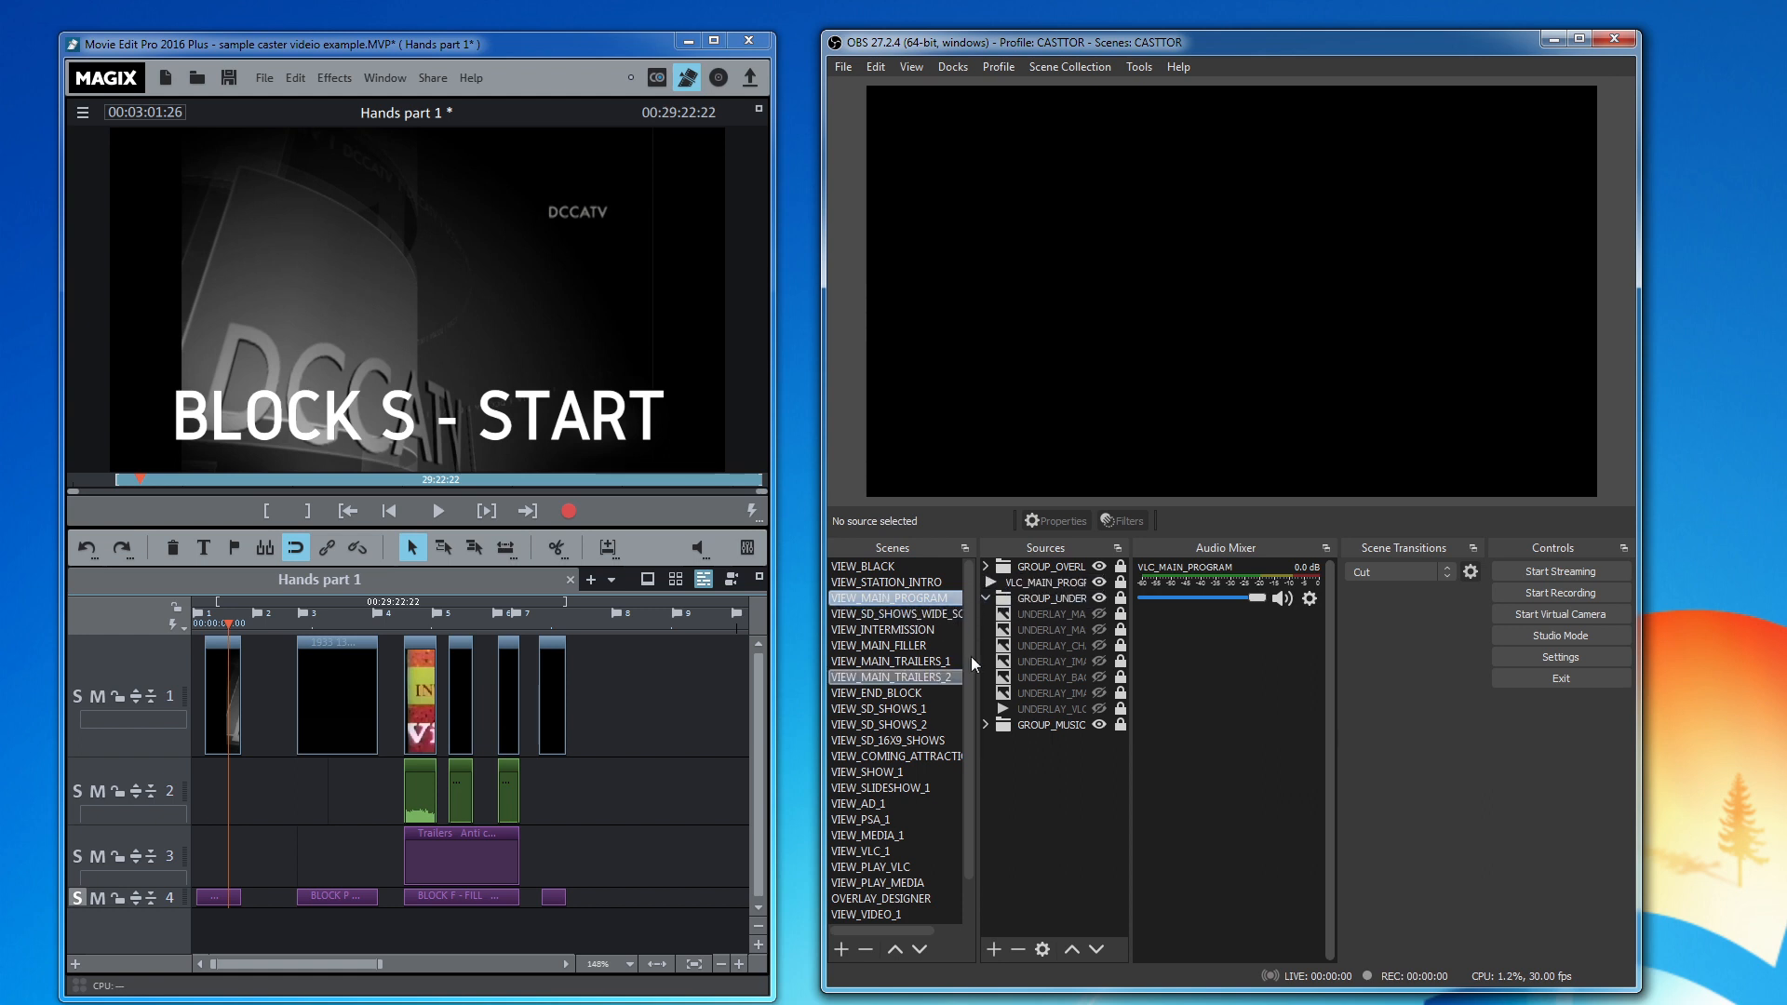
click(869, 645)
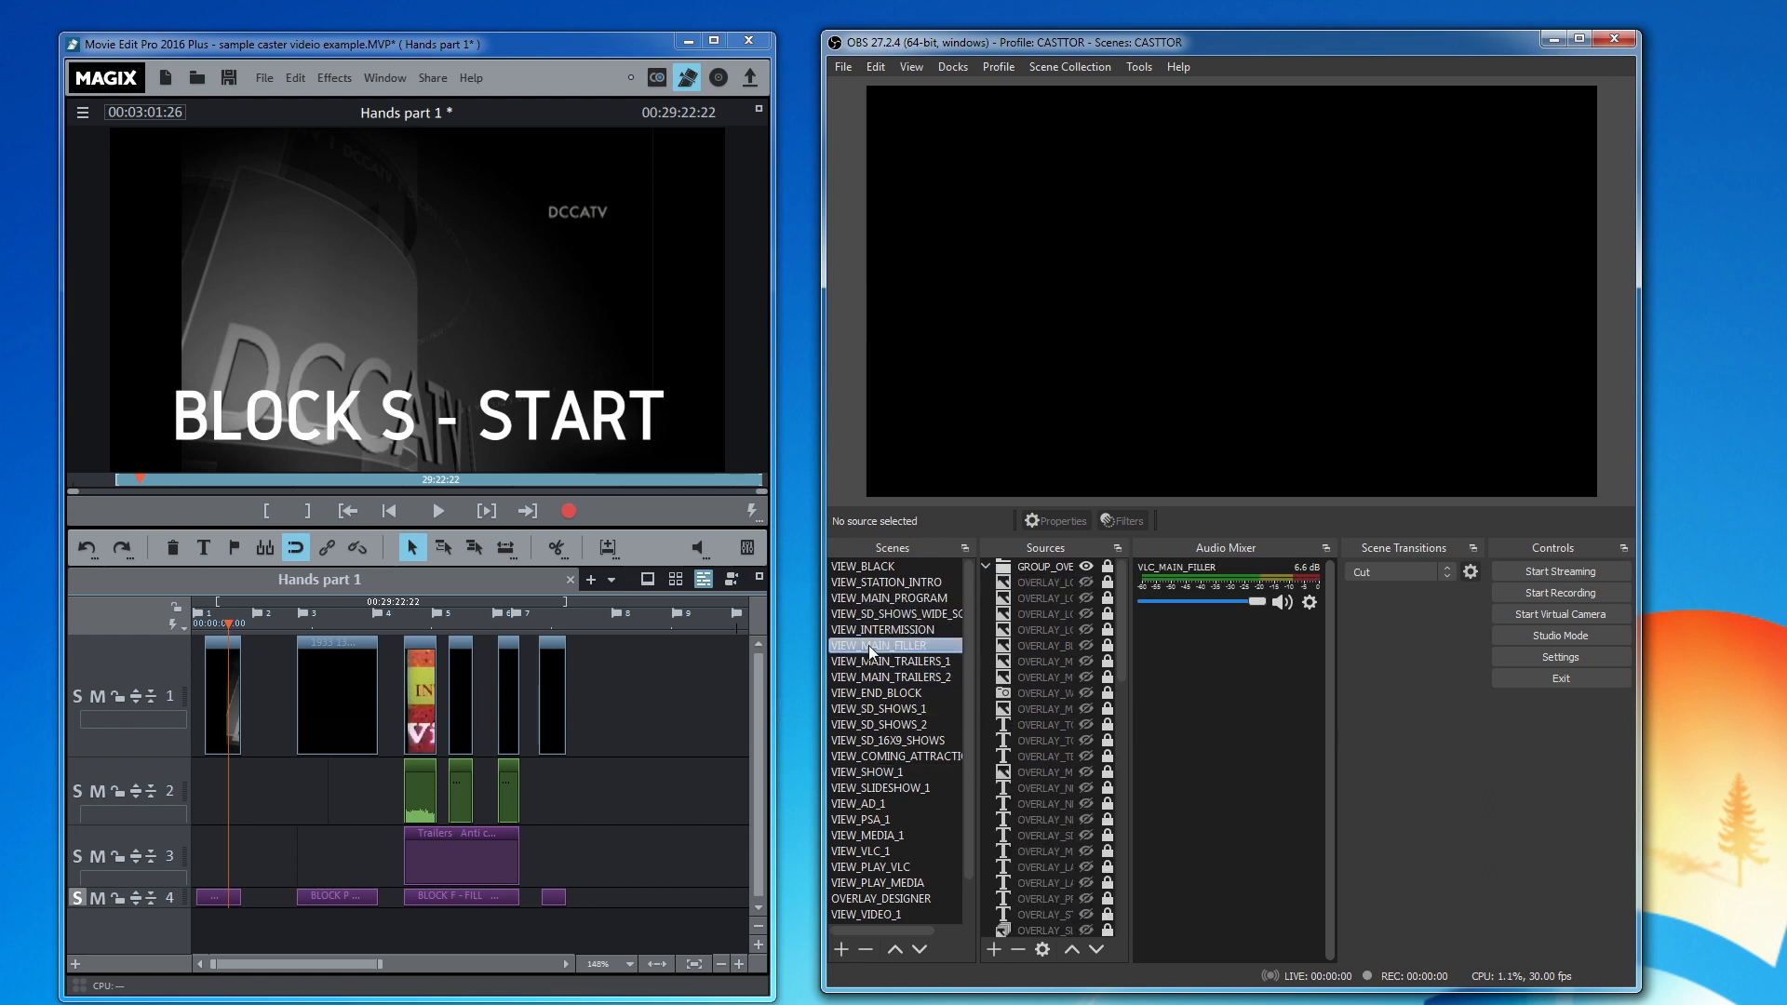
click(986, 566)
drag(1093, 581, 1097, 655)
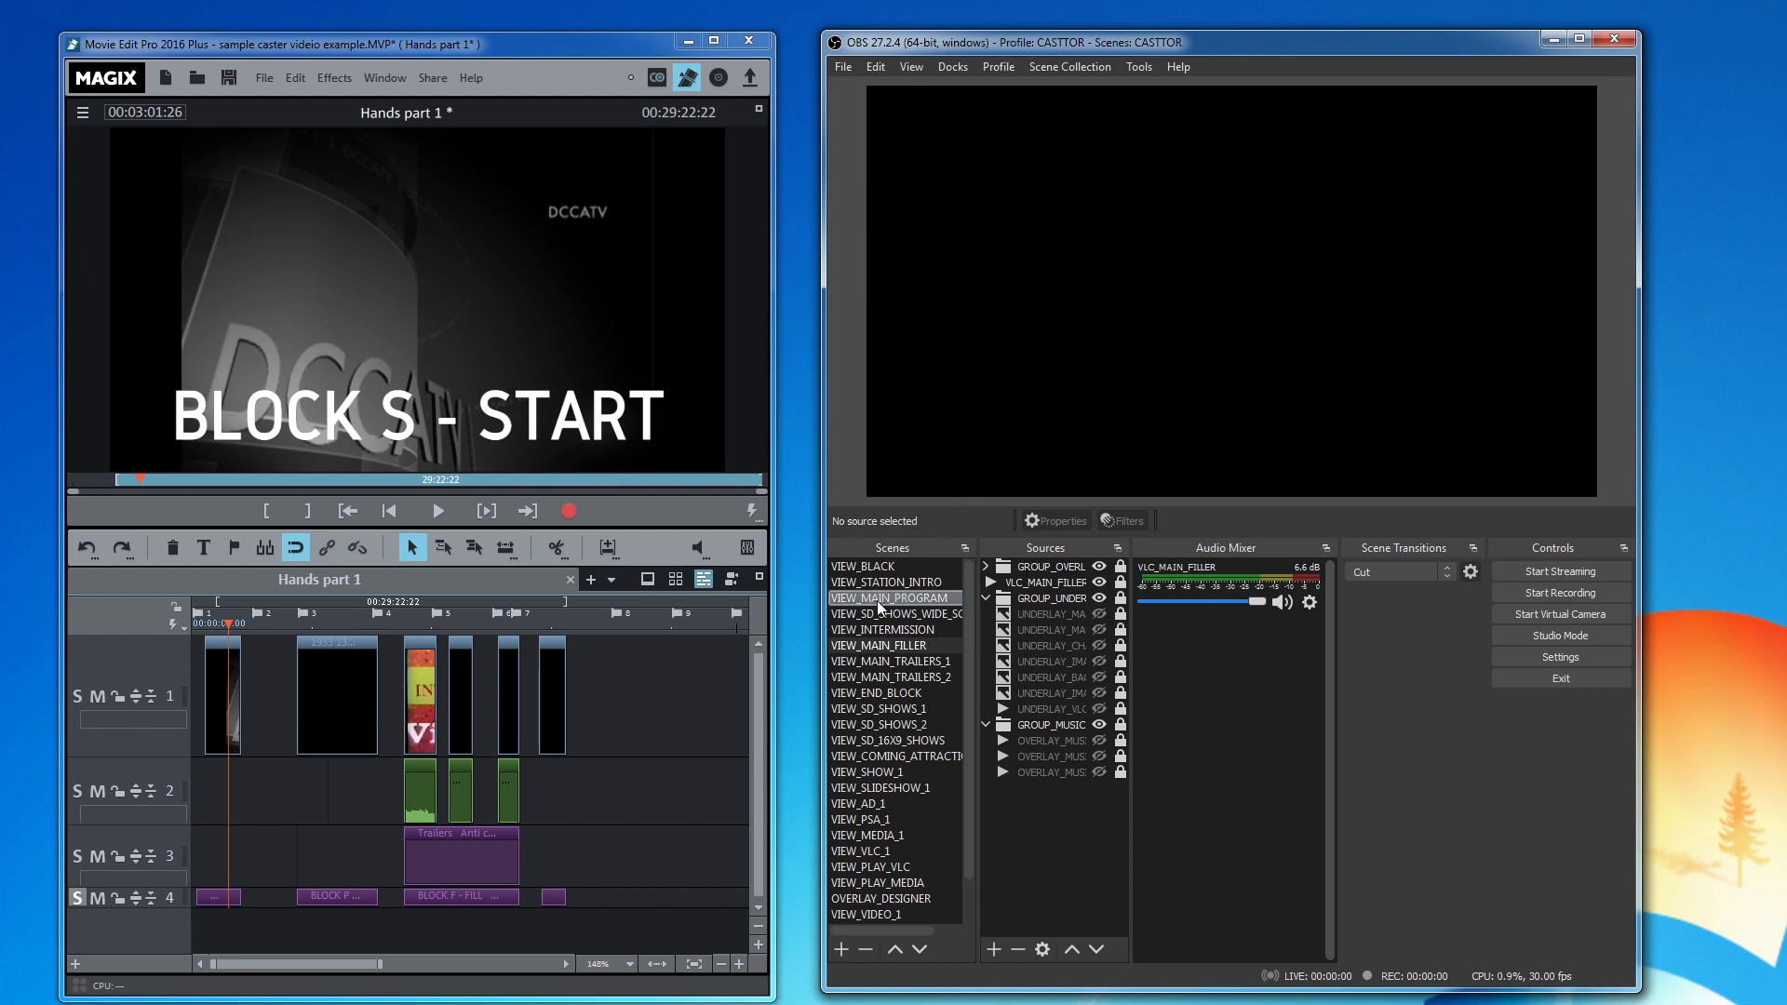
click(988, 568)
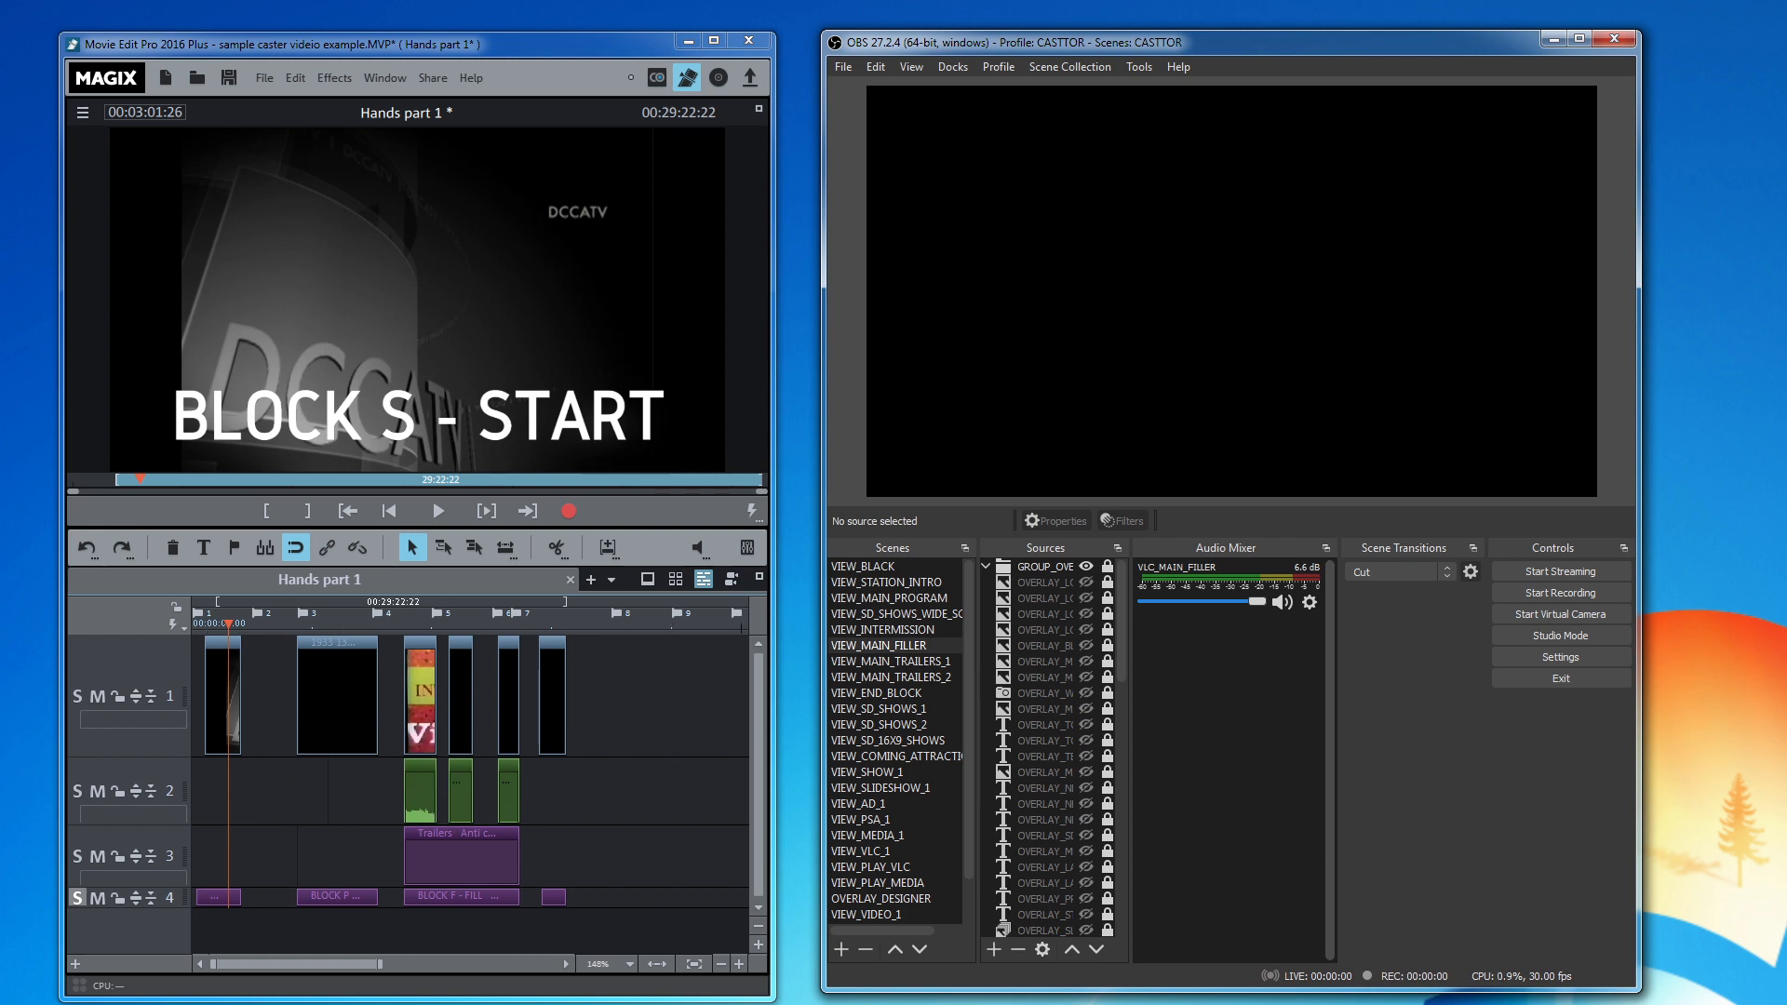
Step: Bring the Program Schedule Editor into view to examine its overlay list, and move it back off the screen
drag(1247, 1004, 674, 94)
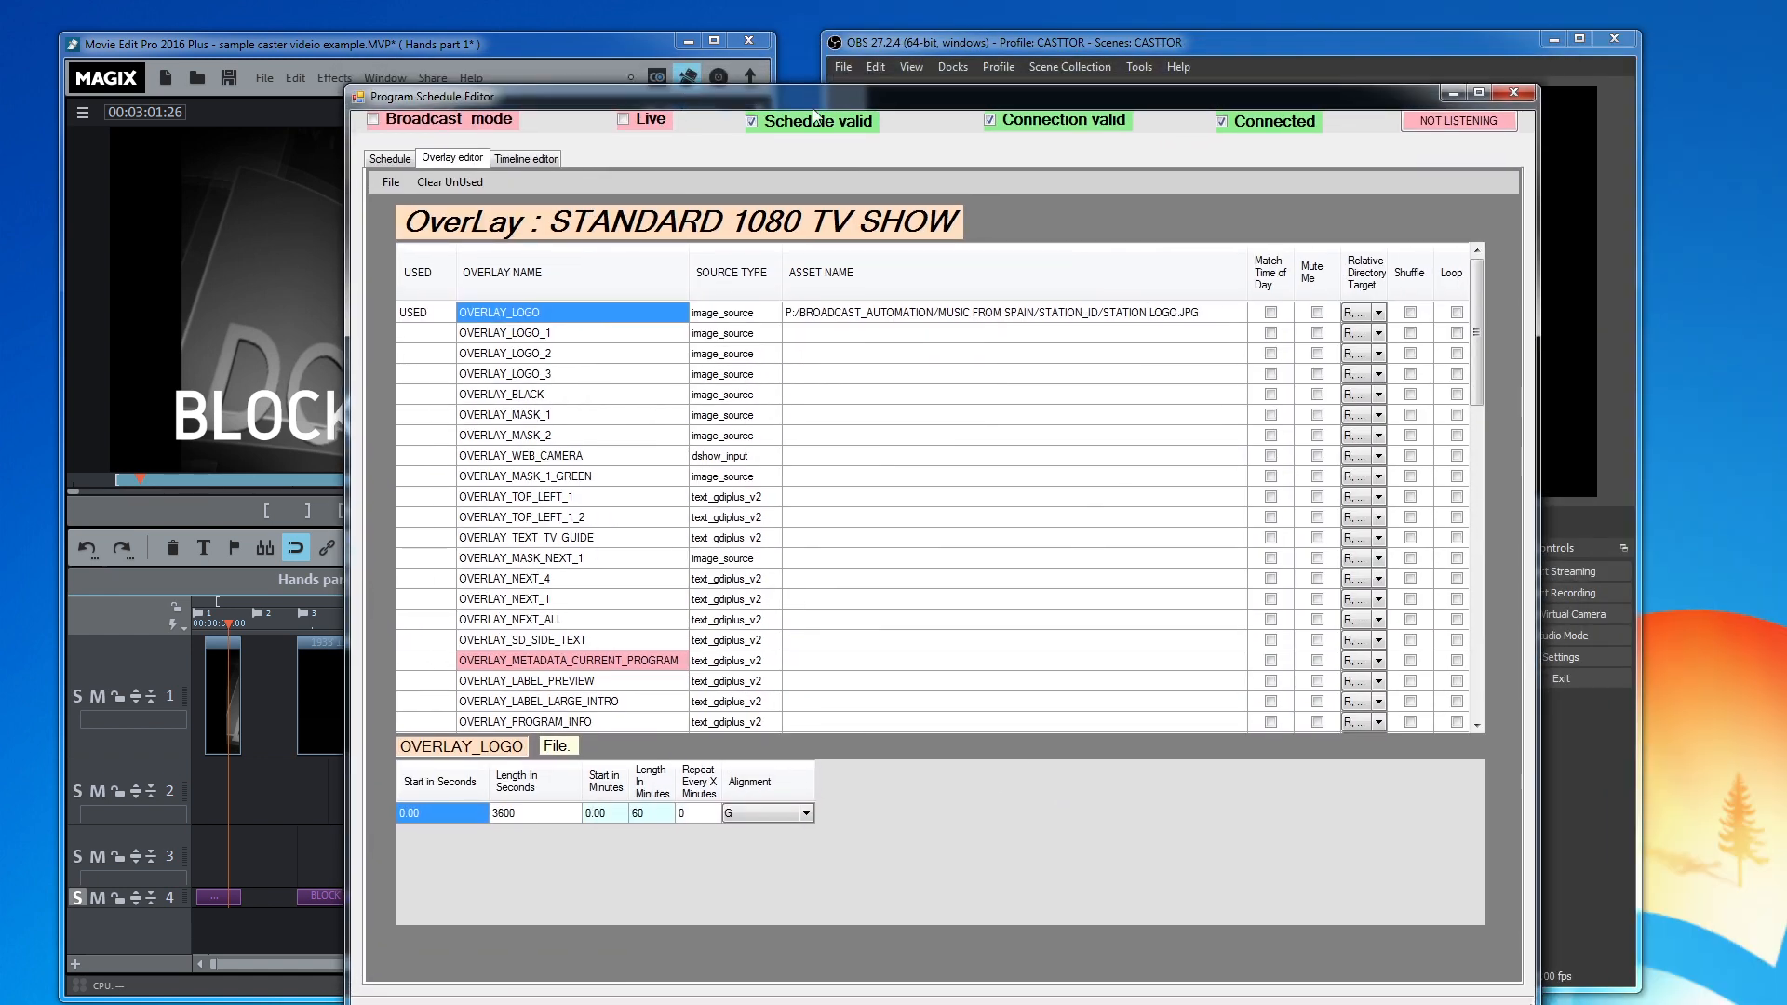
drag(796, 99, 1599, 113)
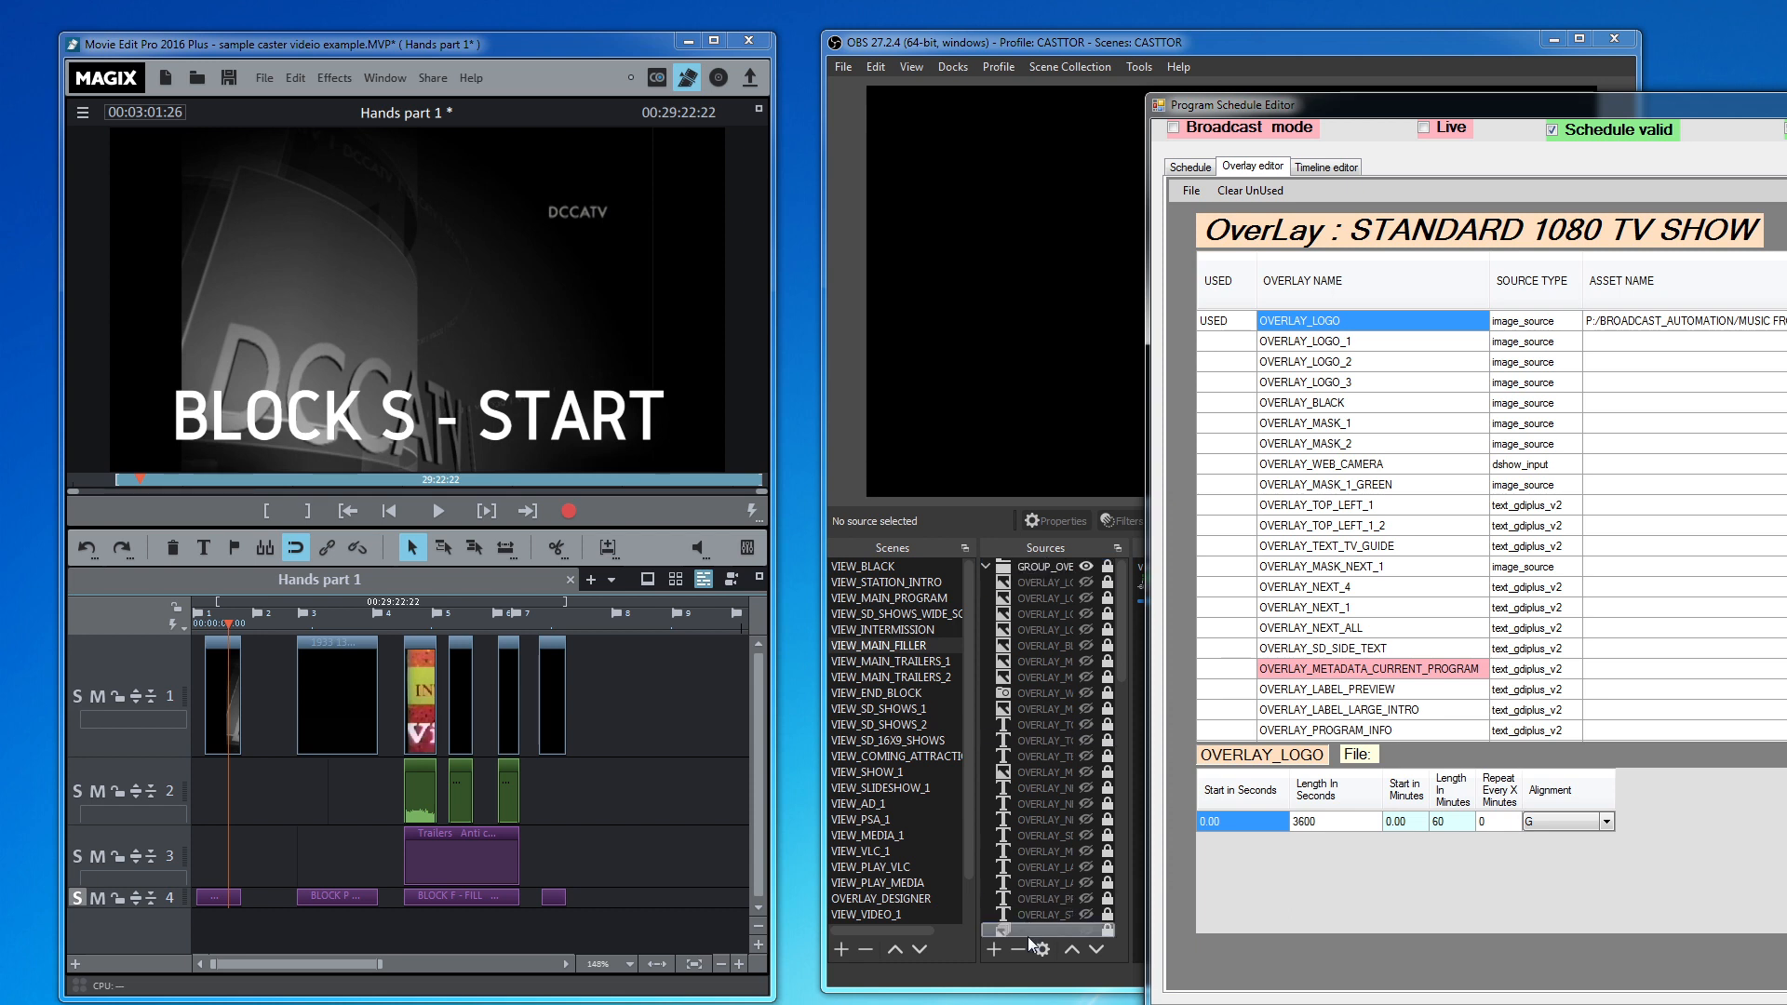
drag(1565, 116, 1786, 117)
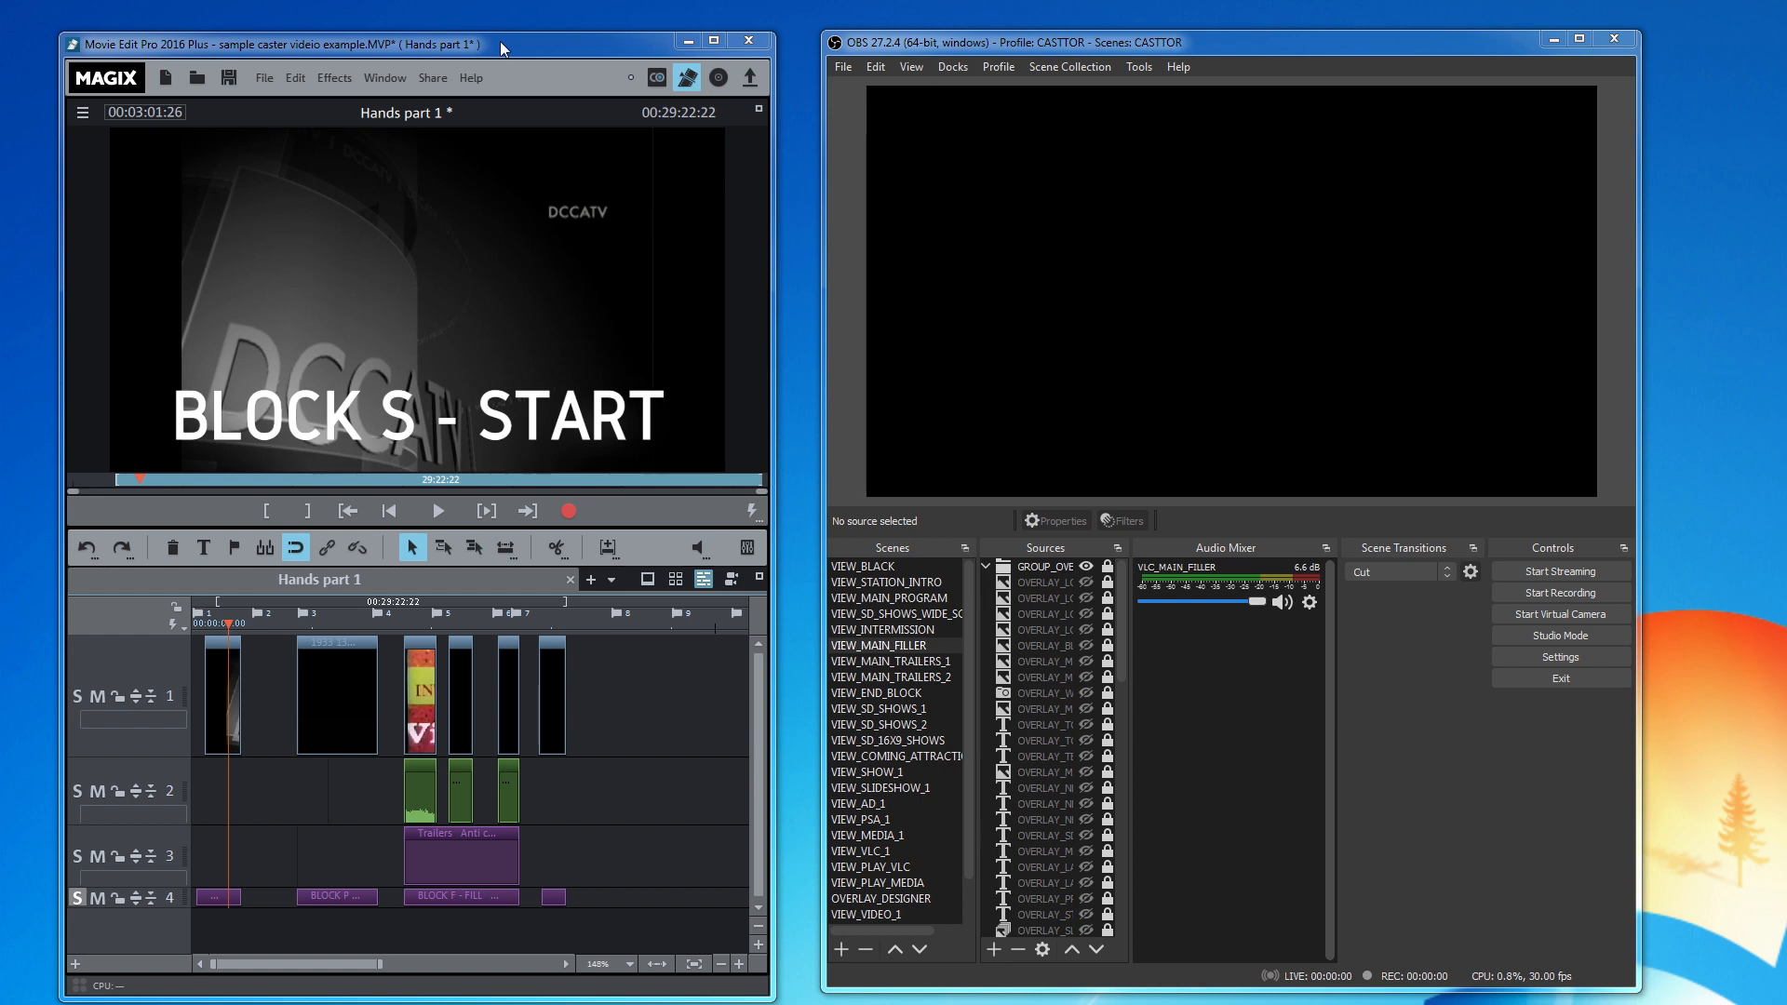
Step: Replace the video editor on the desktop with OBS and the Program Schedule Editor, showing the editor's Schedule page
drag(504, 41, 1024, 1004)
drag(1404, 44, 624, 29)
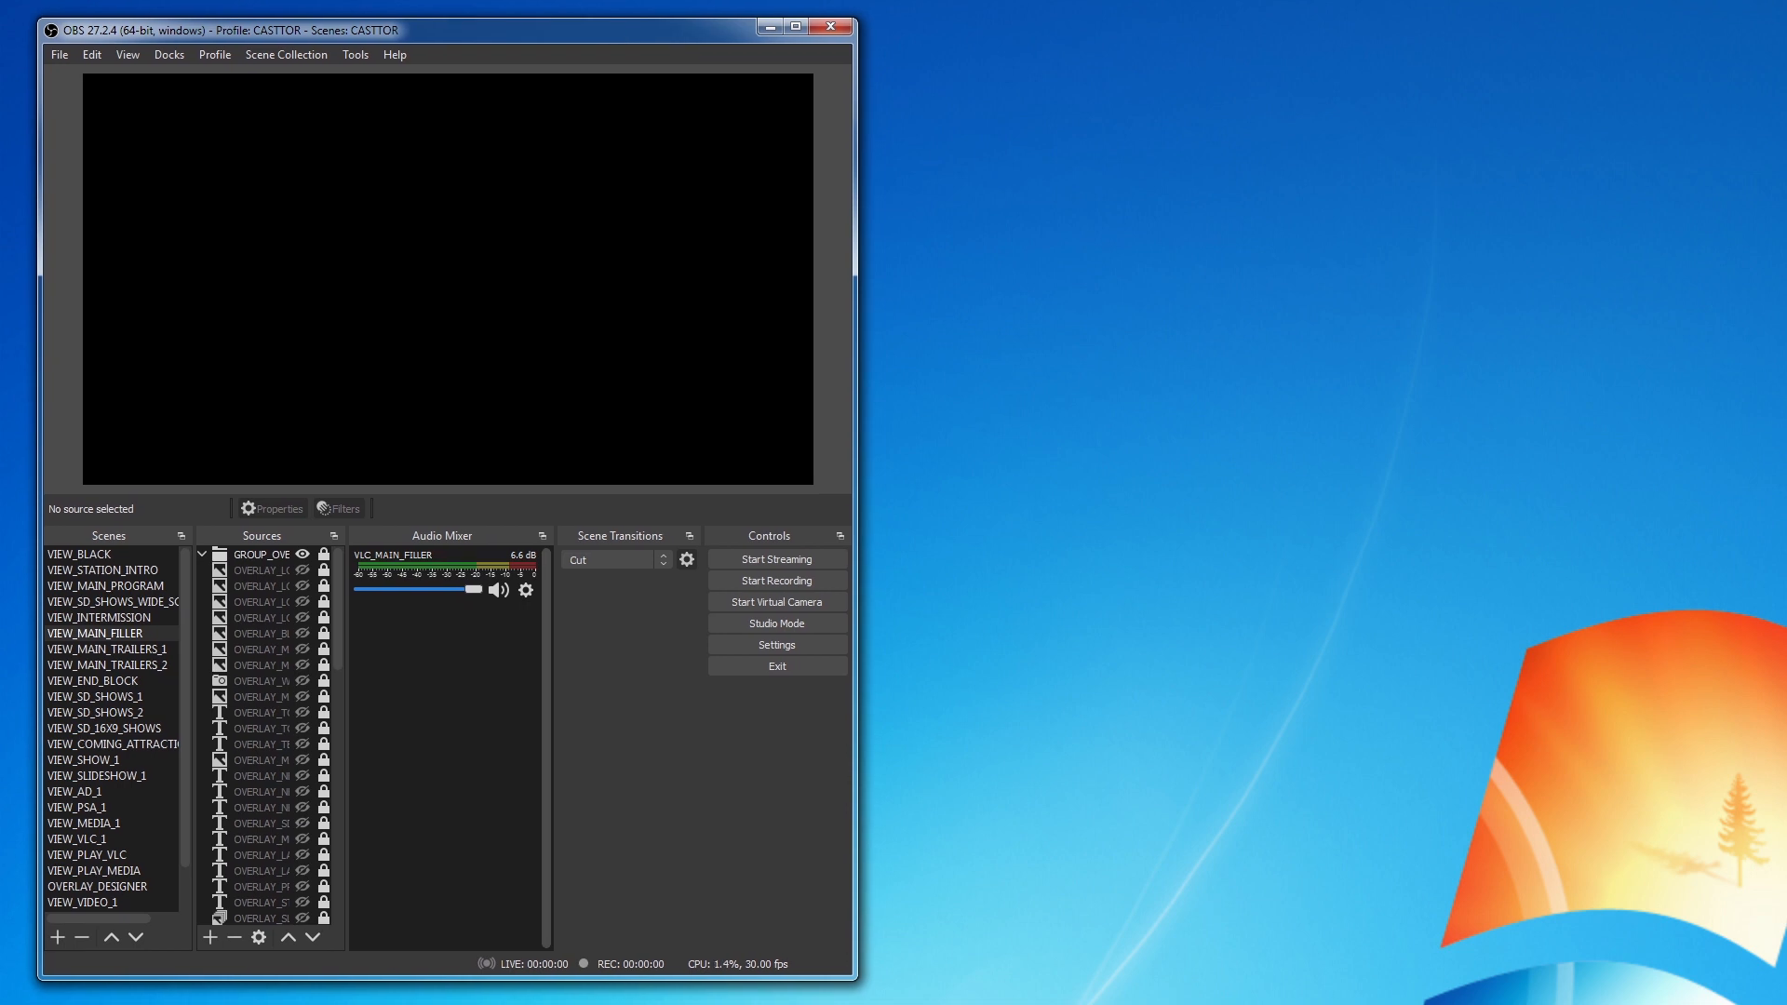
drag(1786, 321, 1631, 175)
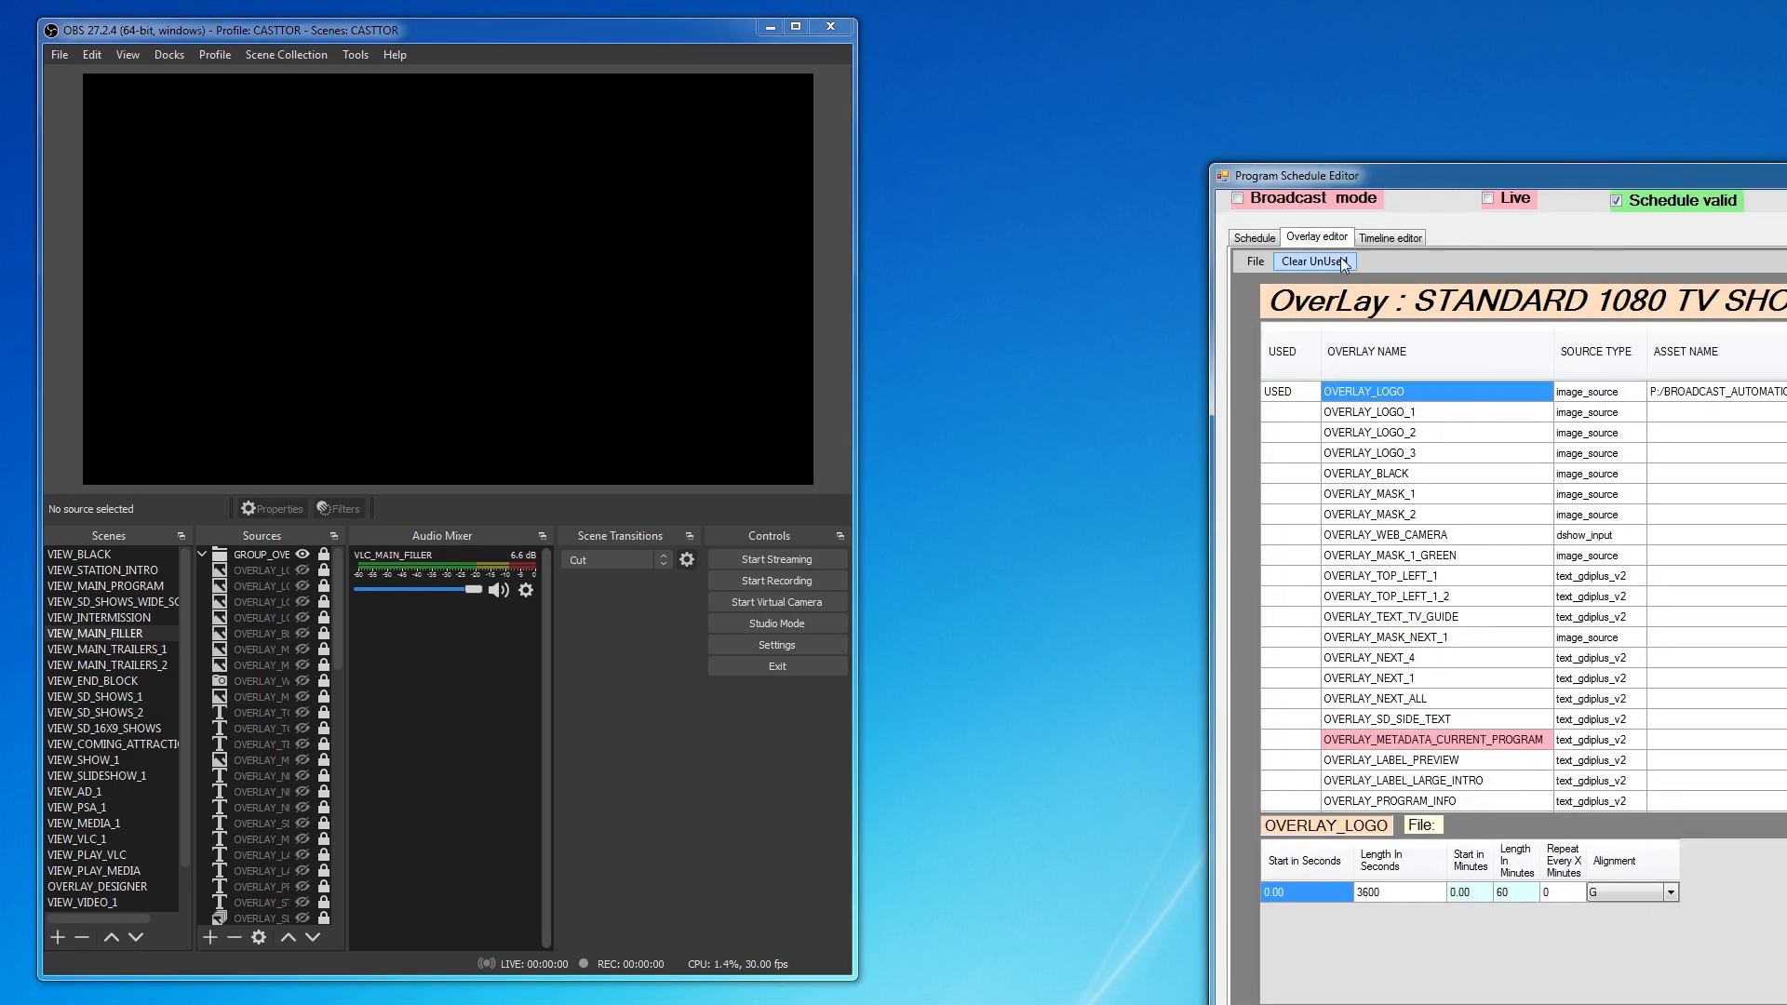
click(1265, 240)
drag(1509, 173, 1022, 82)
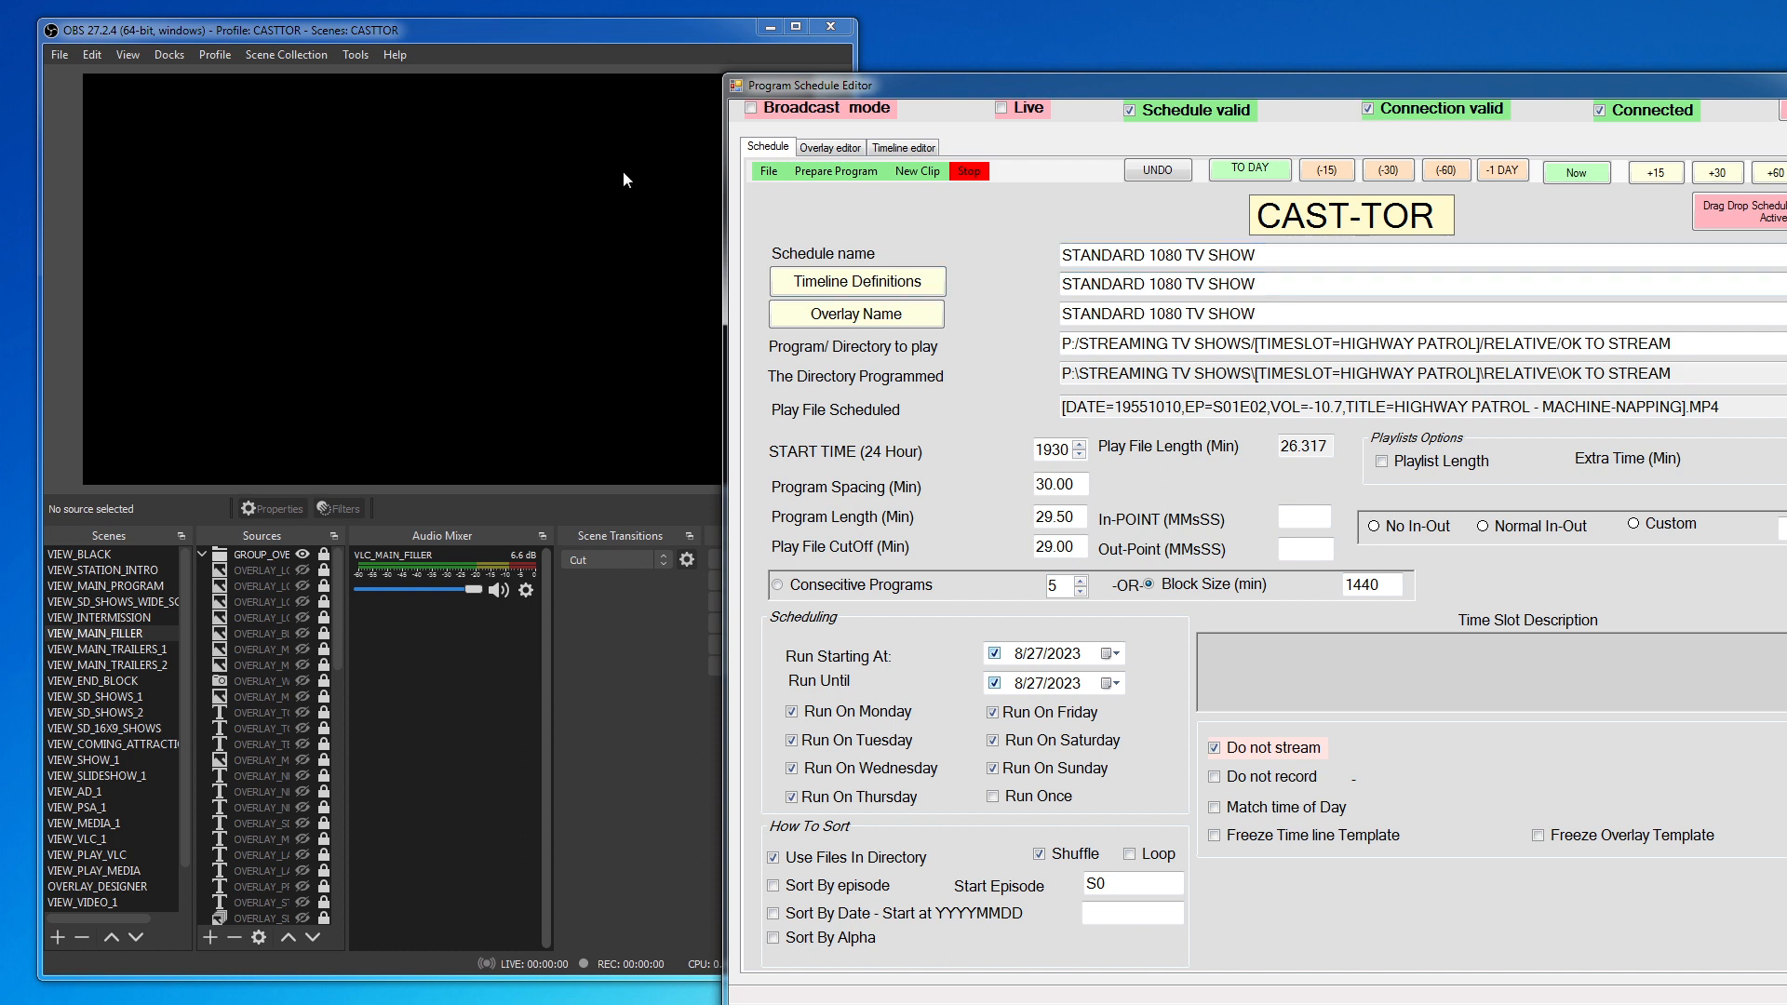
Step: Save a copy of the STANDARD 1080 TV SHOW schedule to the common Programs folder as TUTORAL 1080P
click(769, 170)
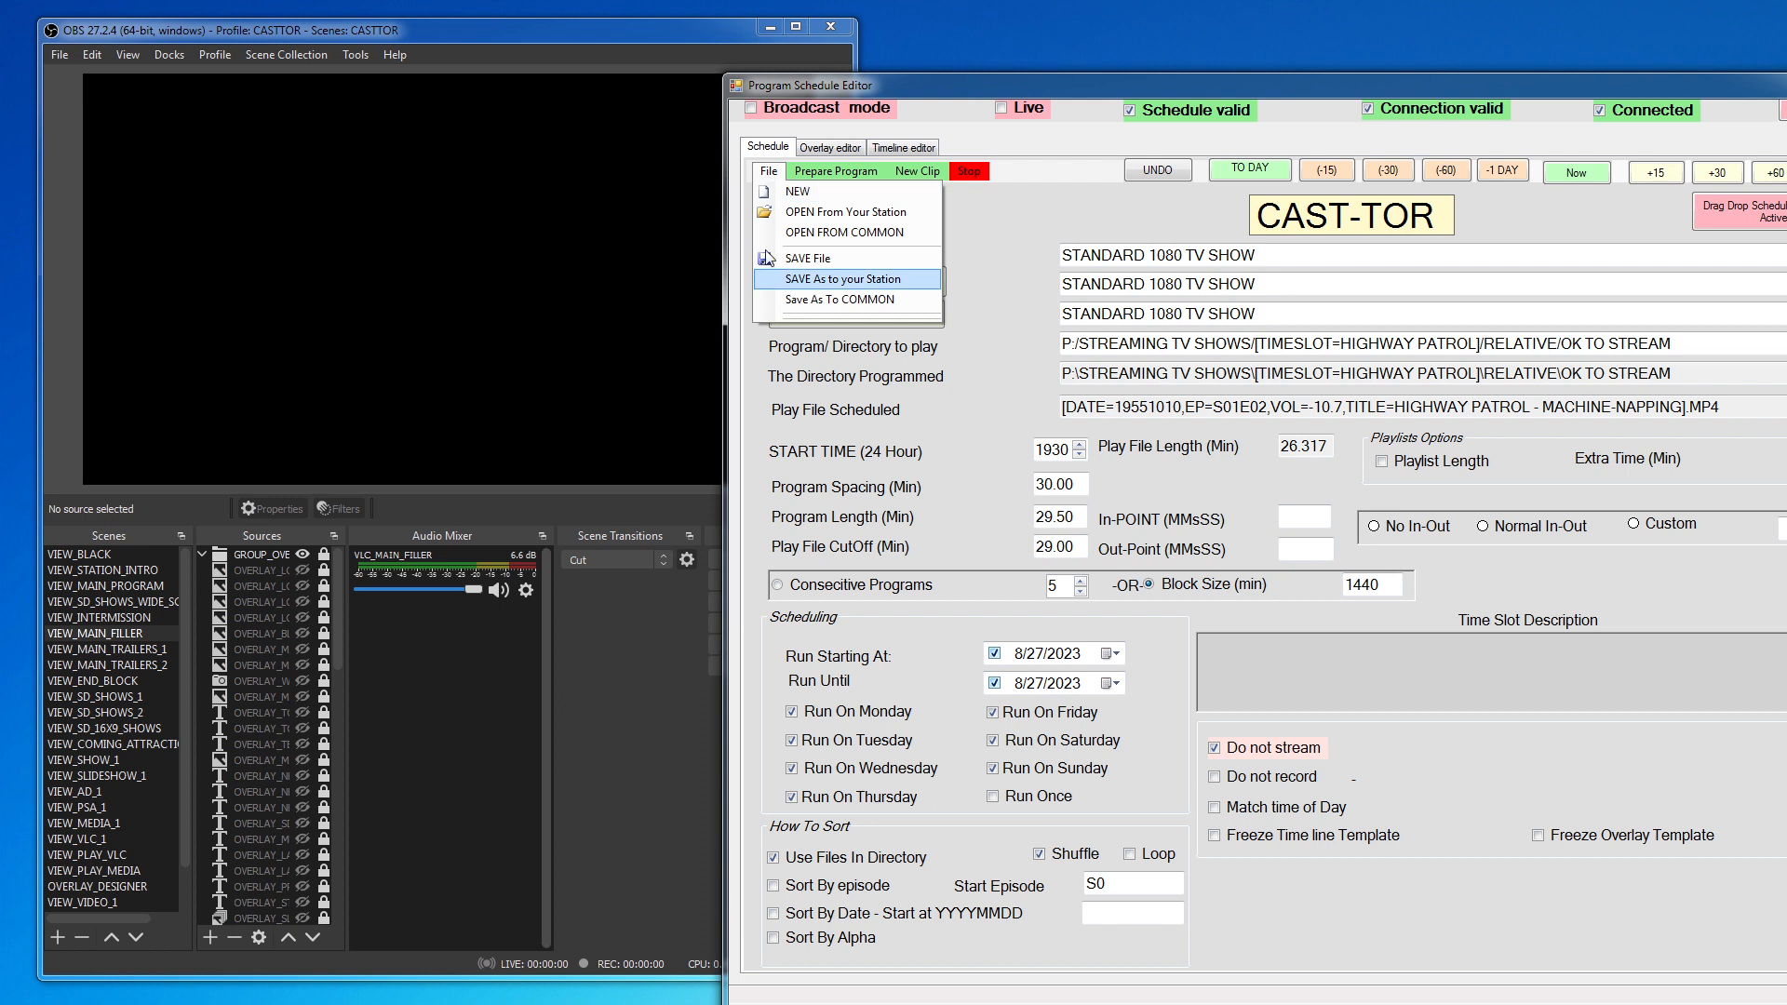
click(834, 299)
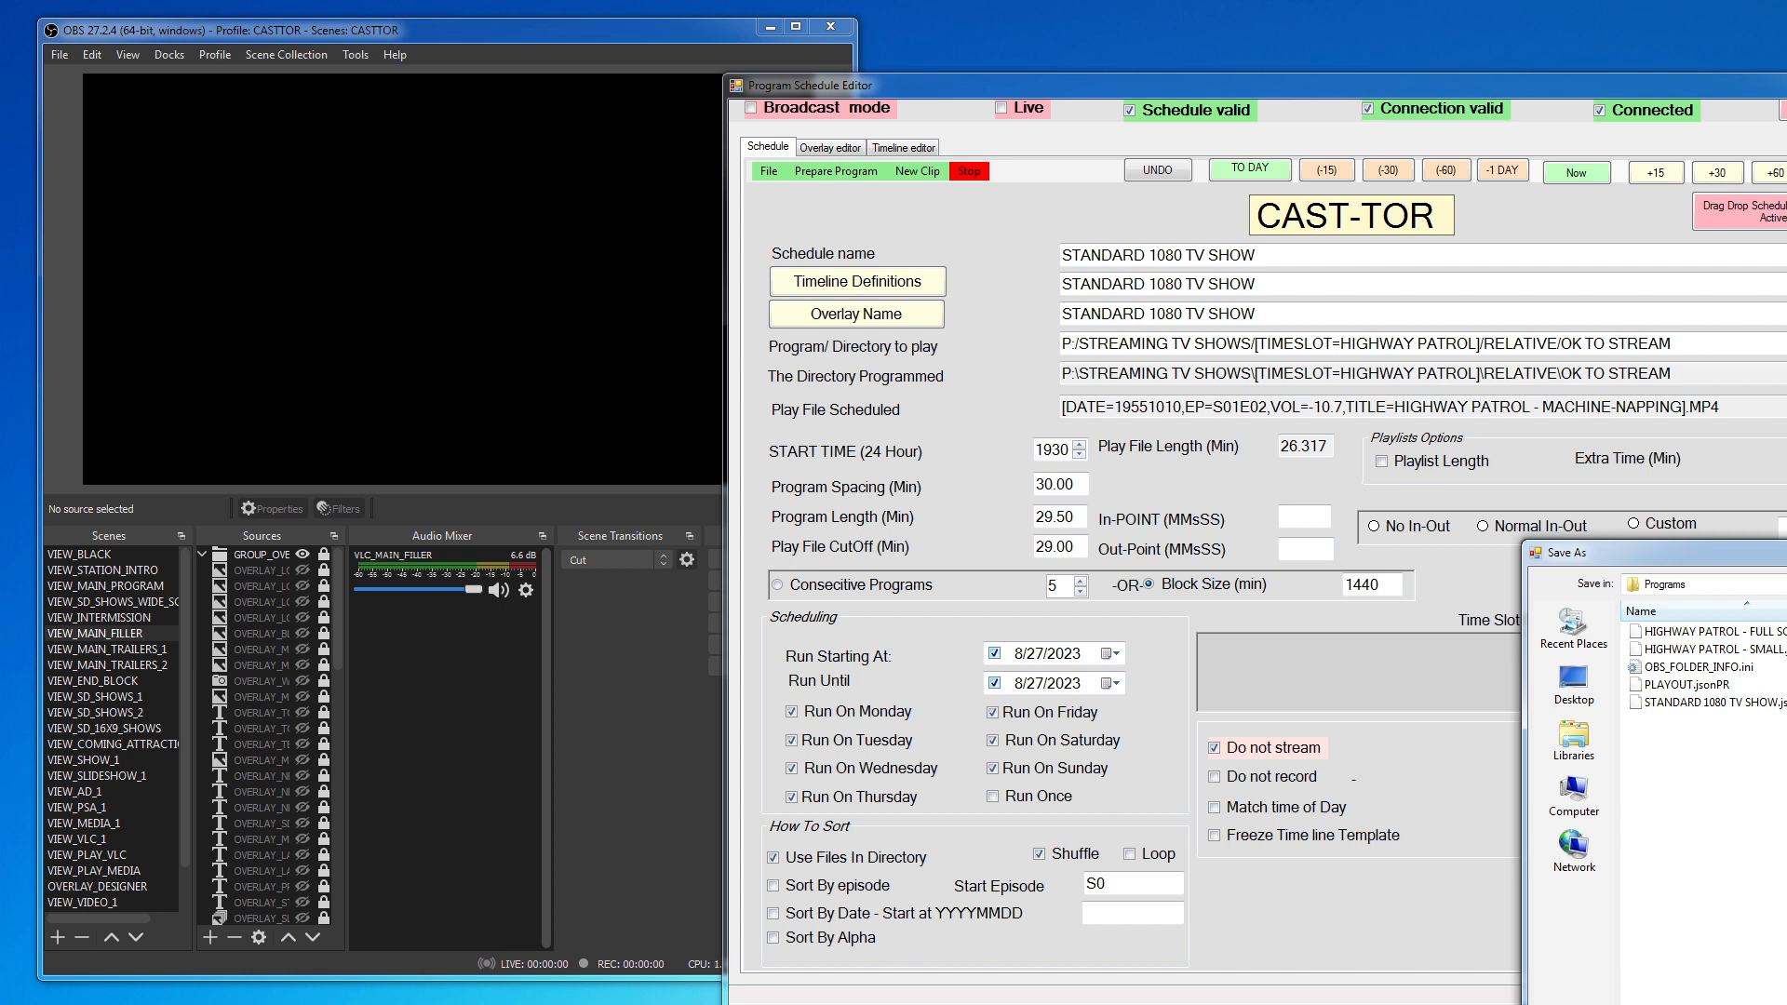
key(Return)
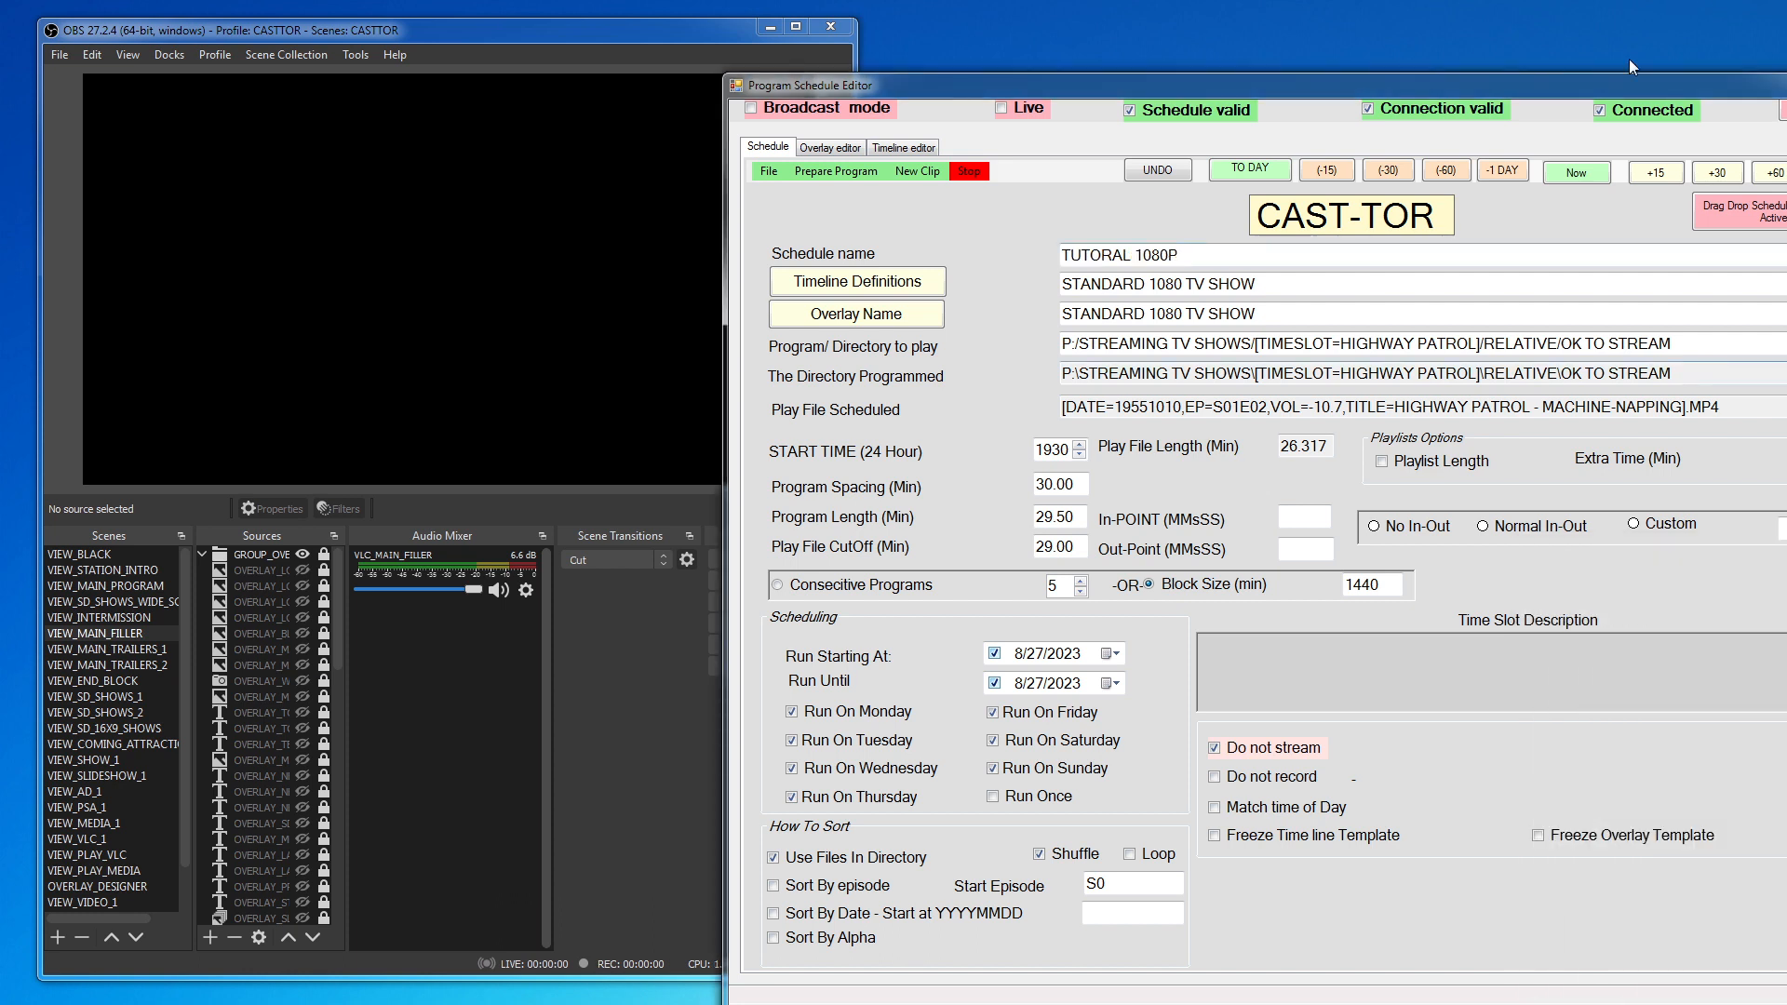
Step: Bring the Program Schedule Editor fully on screen and look up the TUTORAL 1080P file in the common Programs folder
drag(1420, 87, 1166, 91)
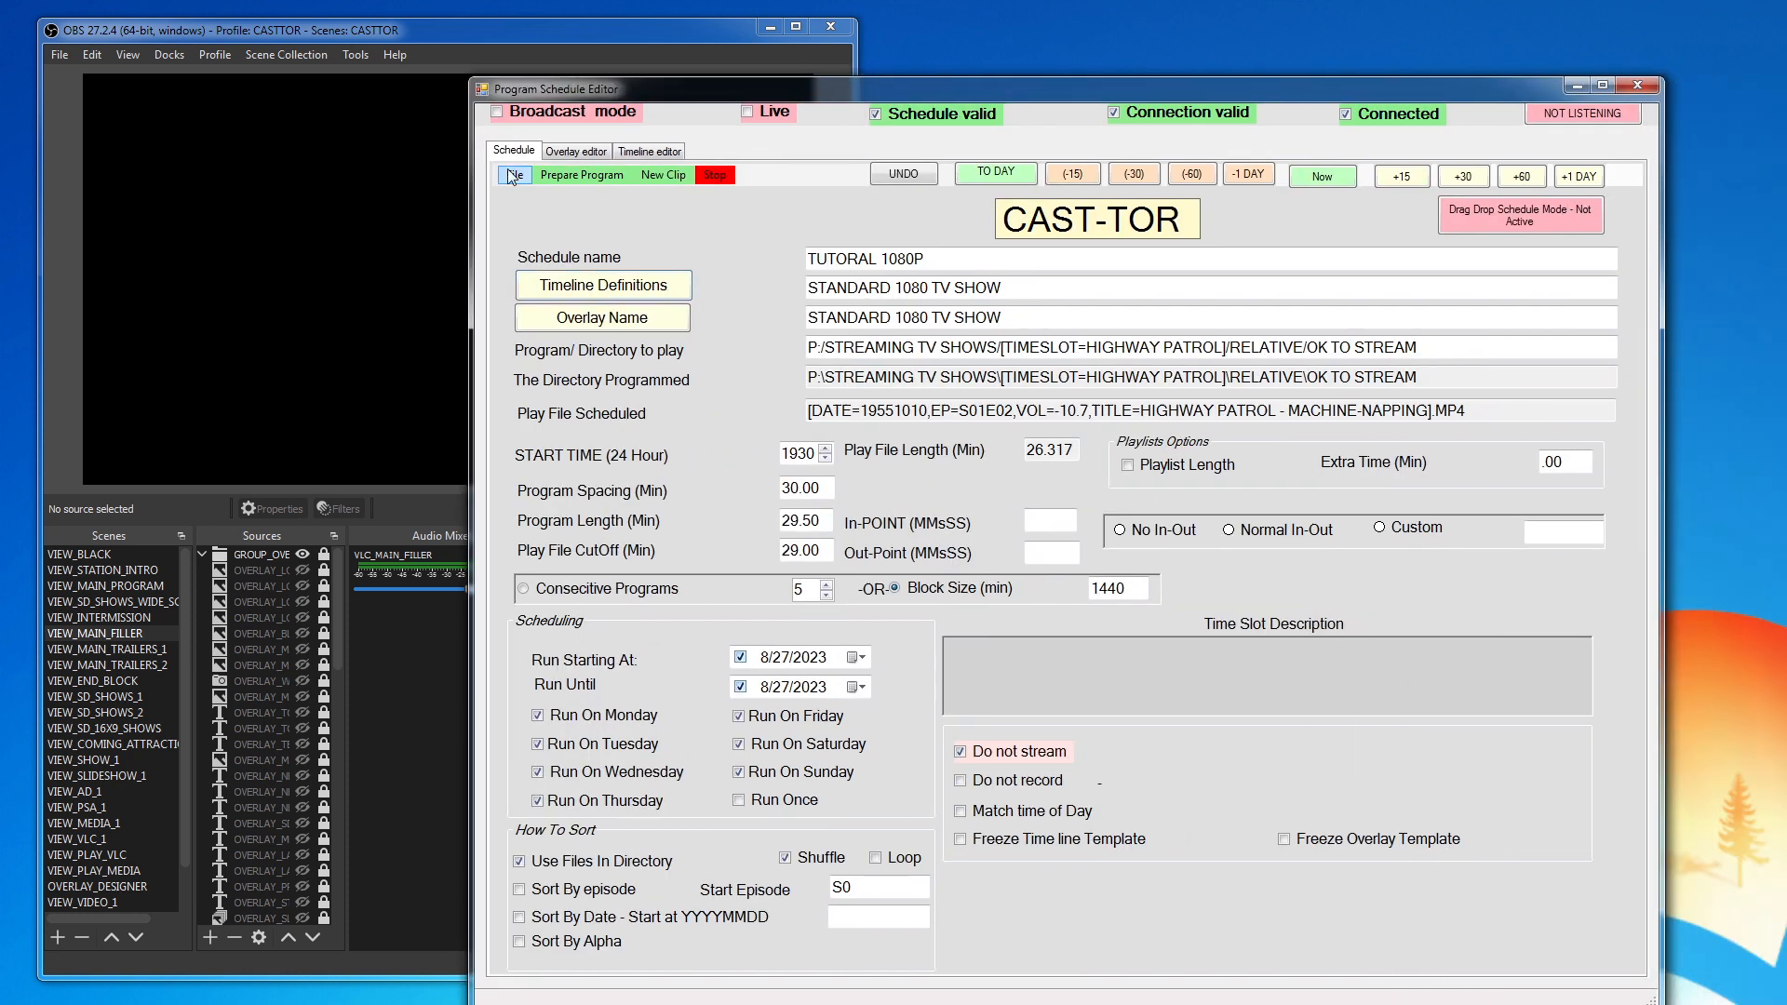
click(512, 177)
click(584, 244)
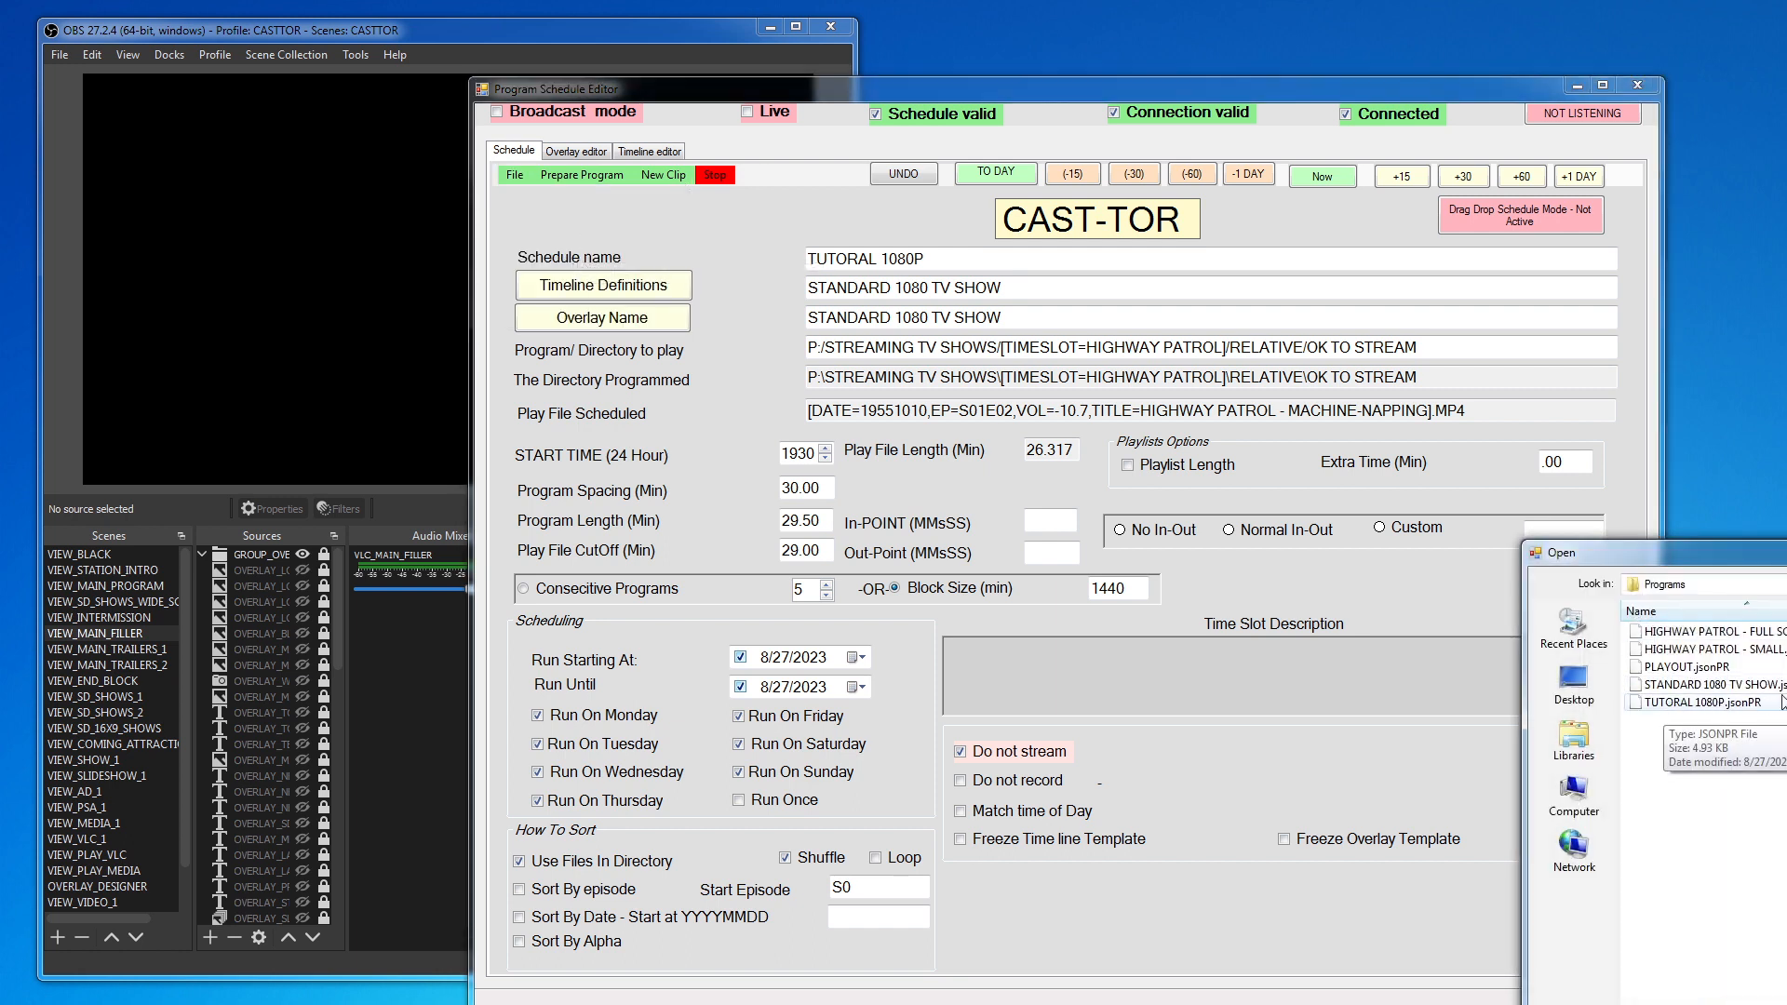
key(Escape)
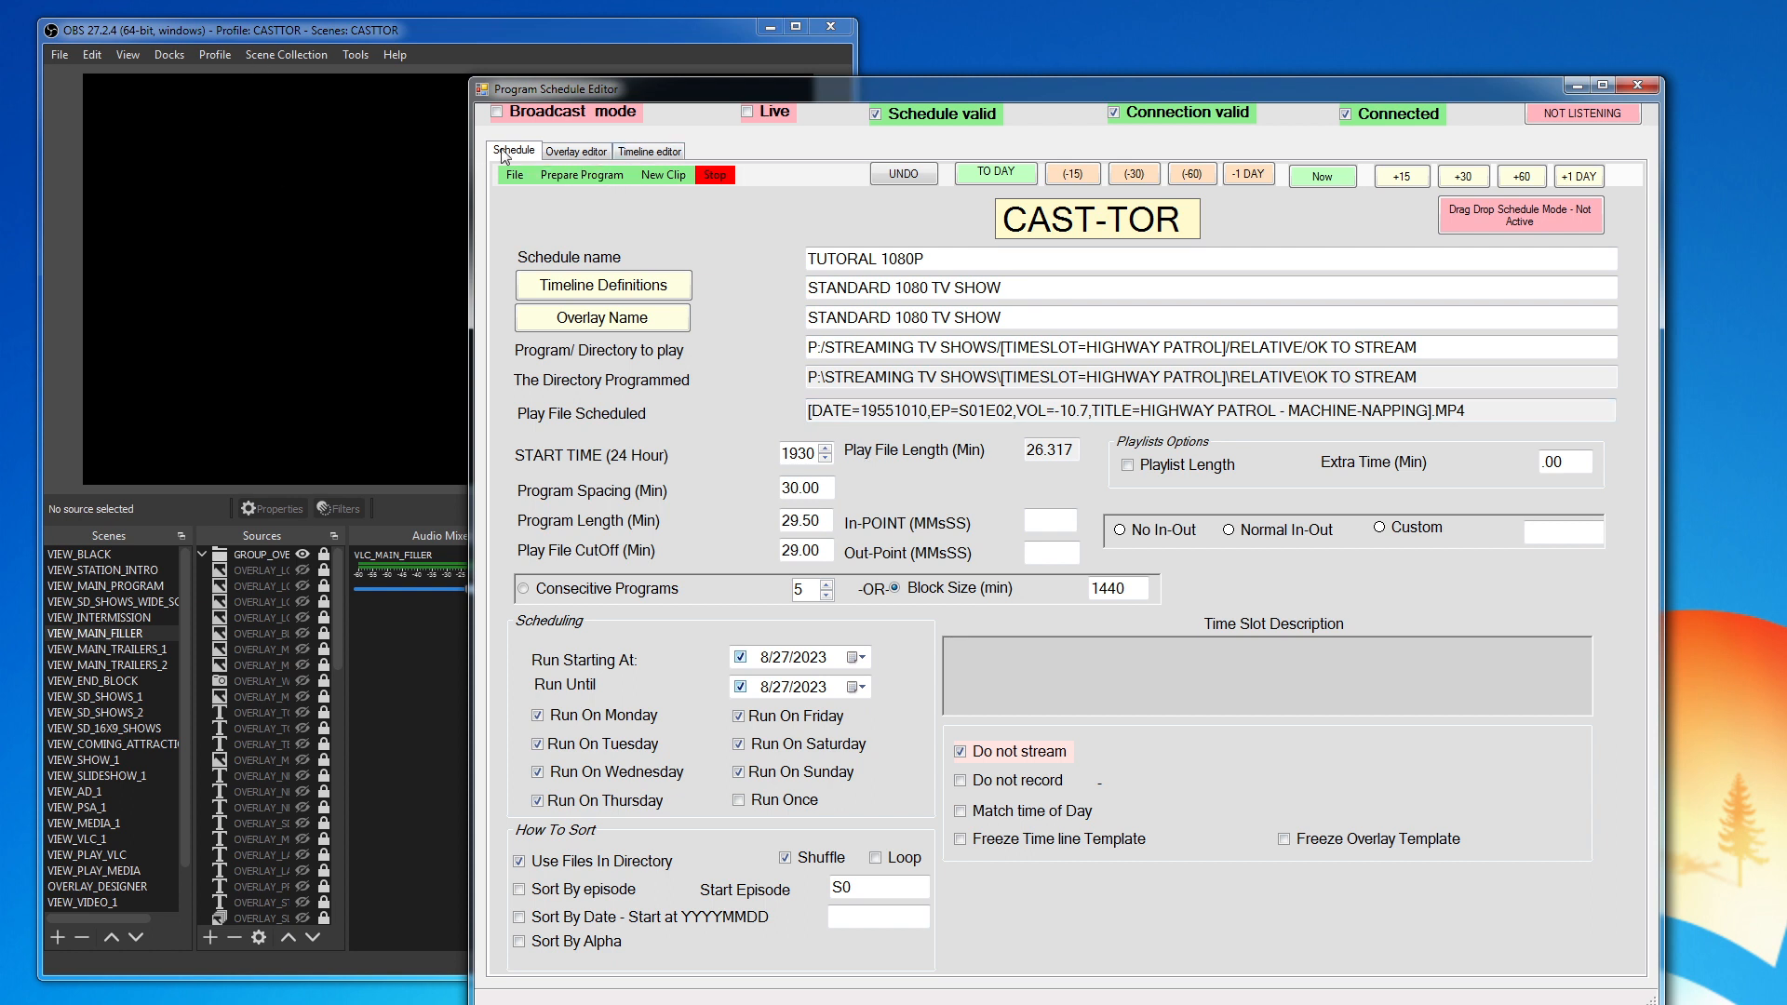
Step: Create a new blank overlay definition named New
click(577, 152)
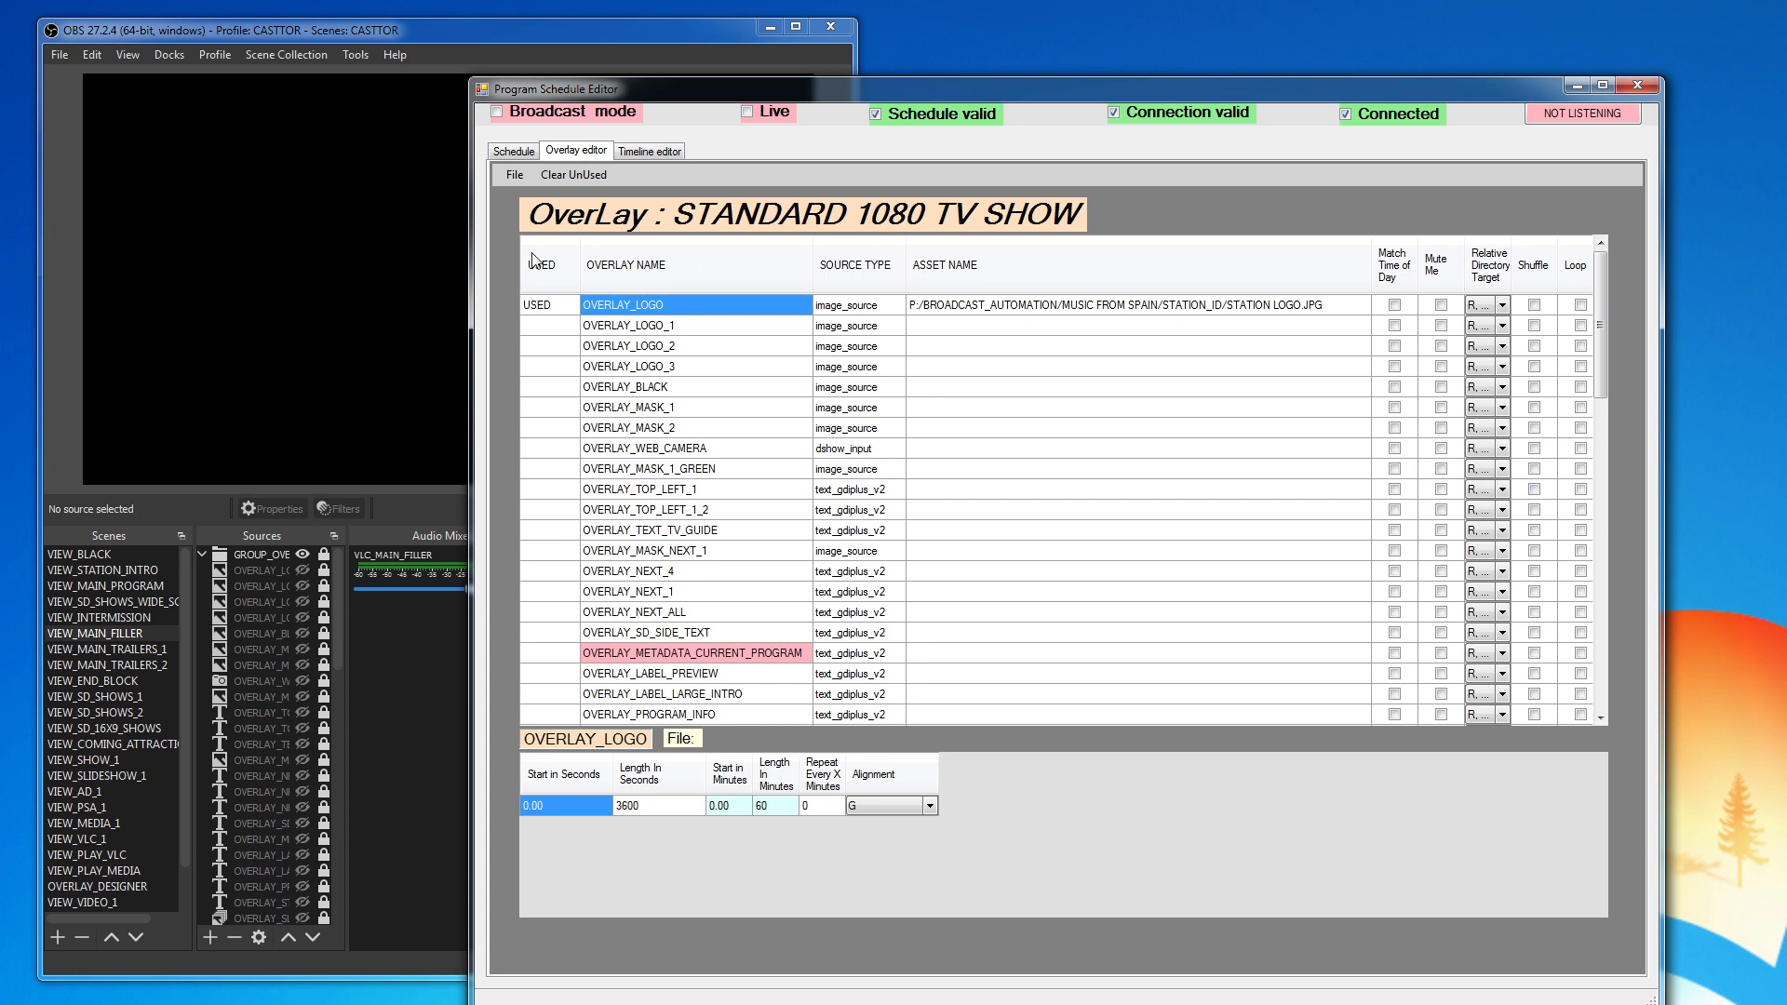
click(520, 176)
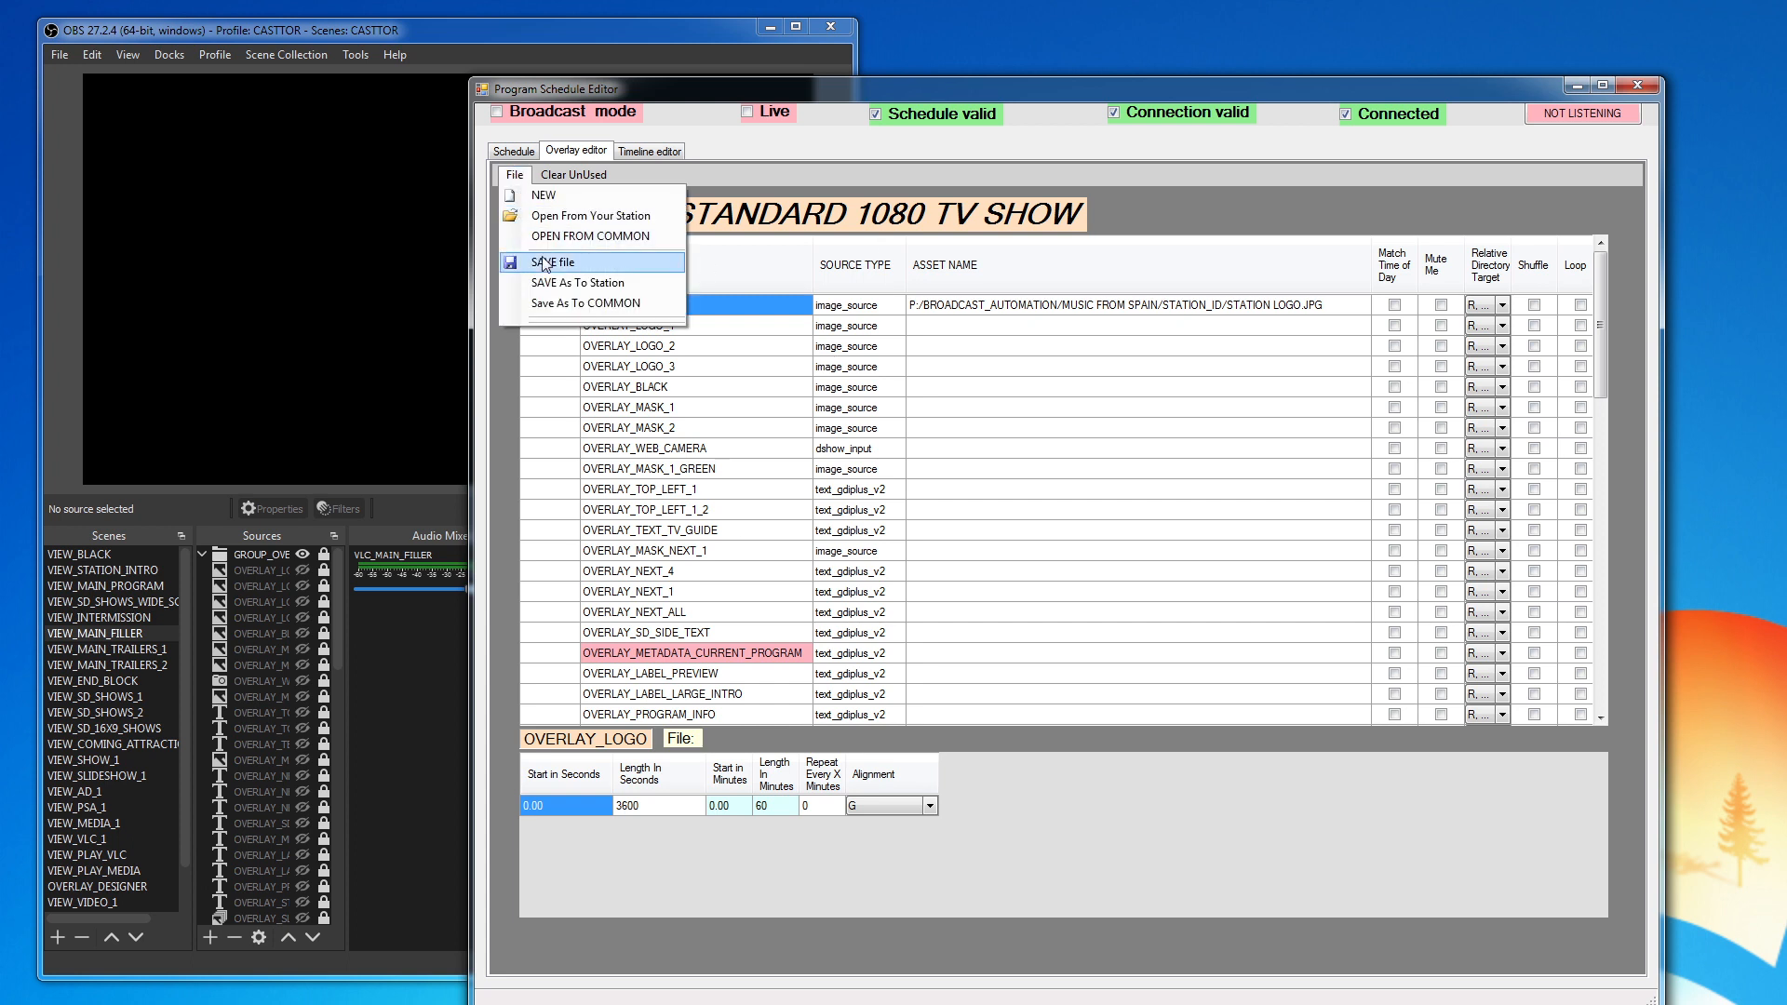
click(544, 197)
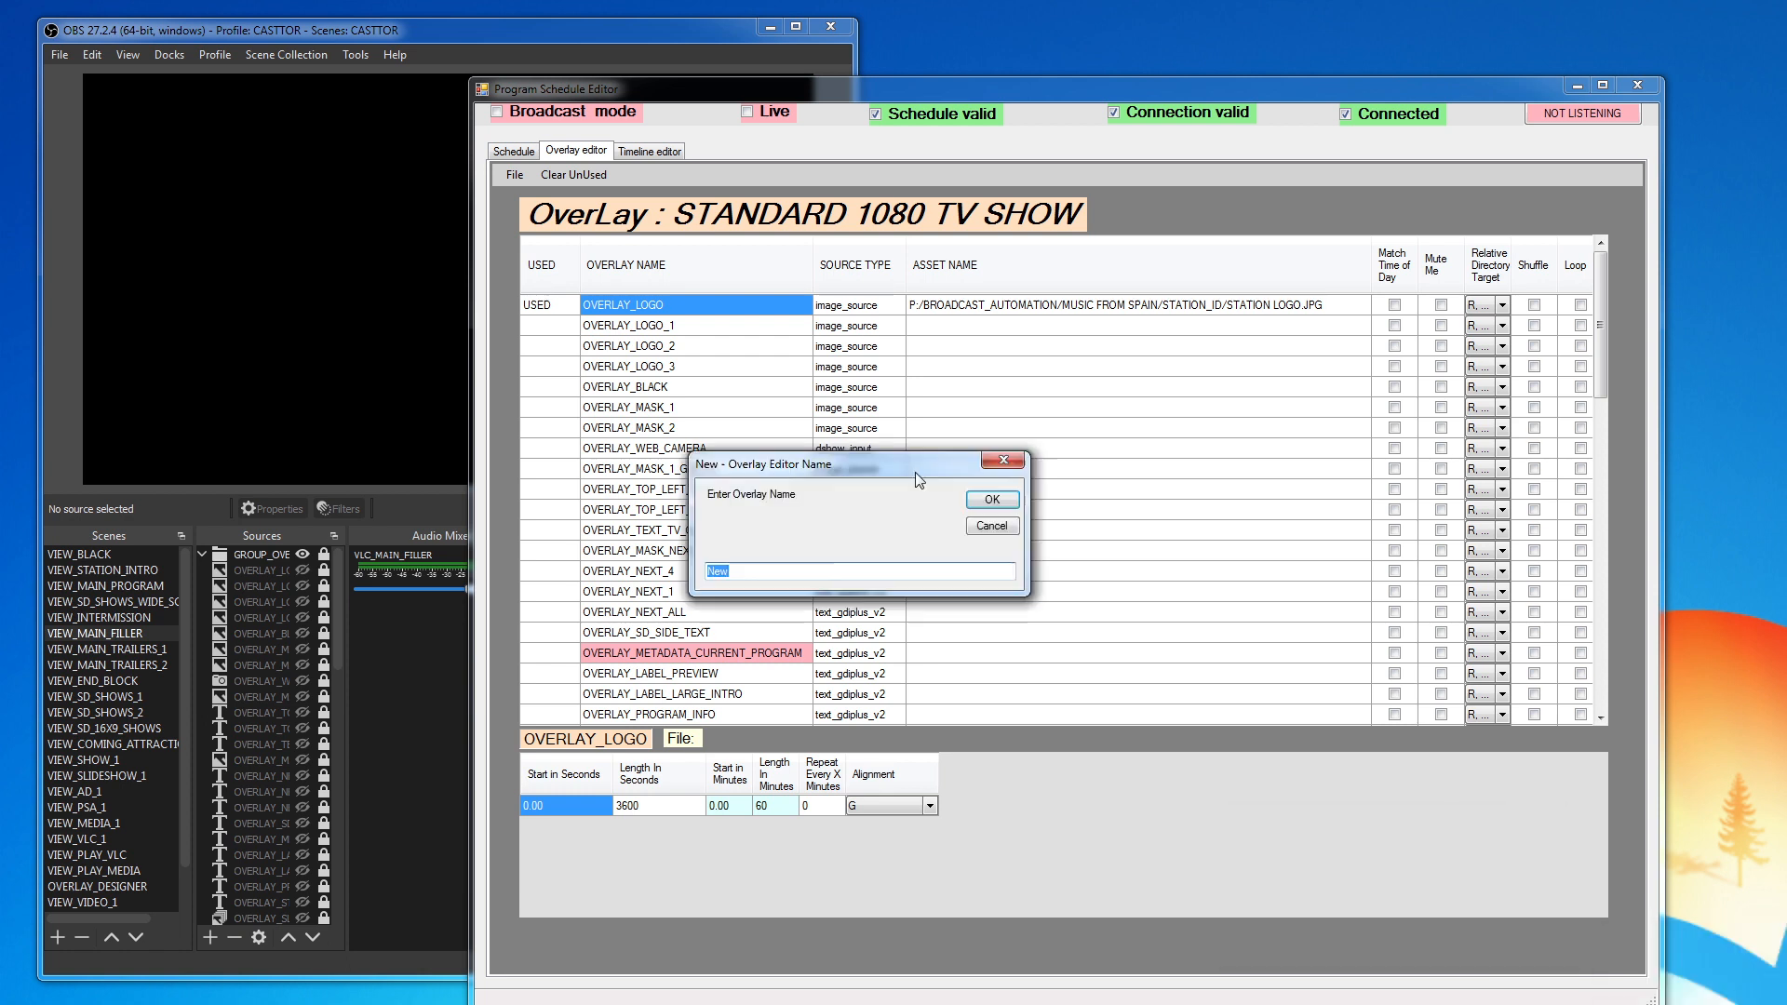
click(868, 407)
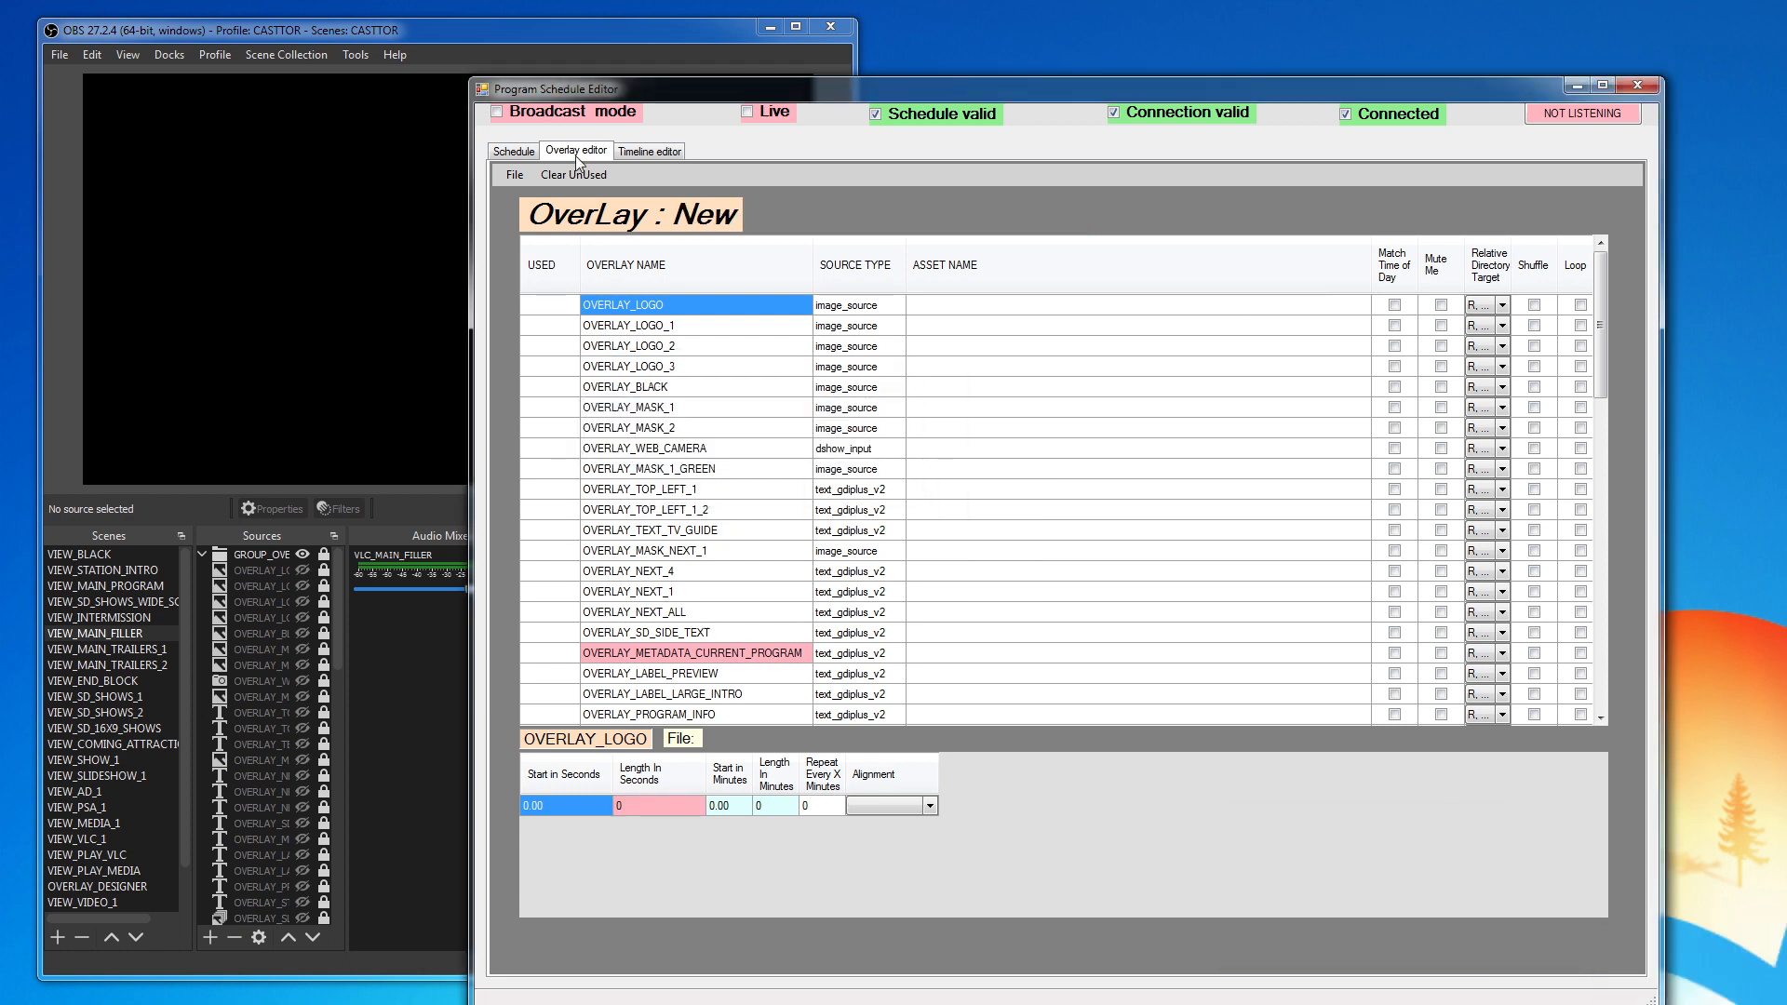
Step: Start a new timeline definition in place of the STANDARD 1080 TV SHOW timeline
click(640, 154)
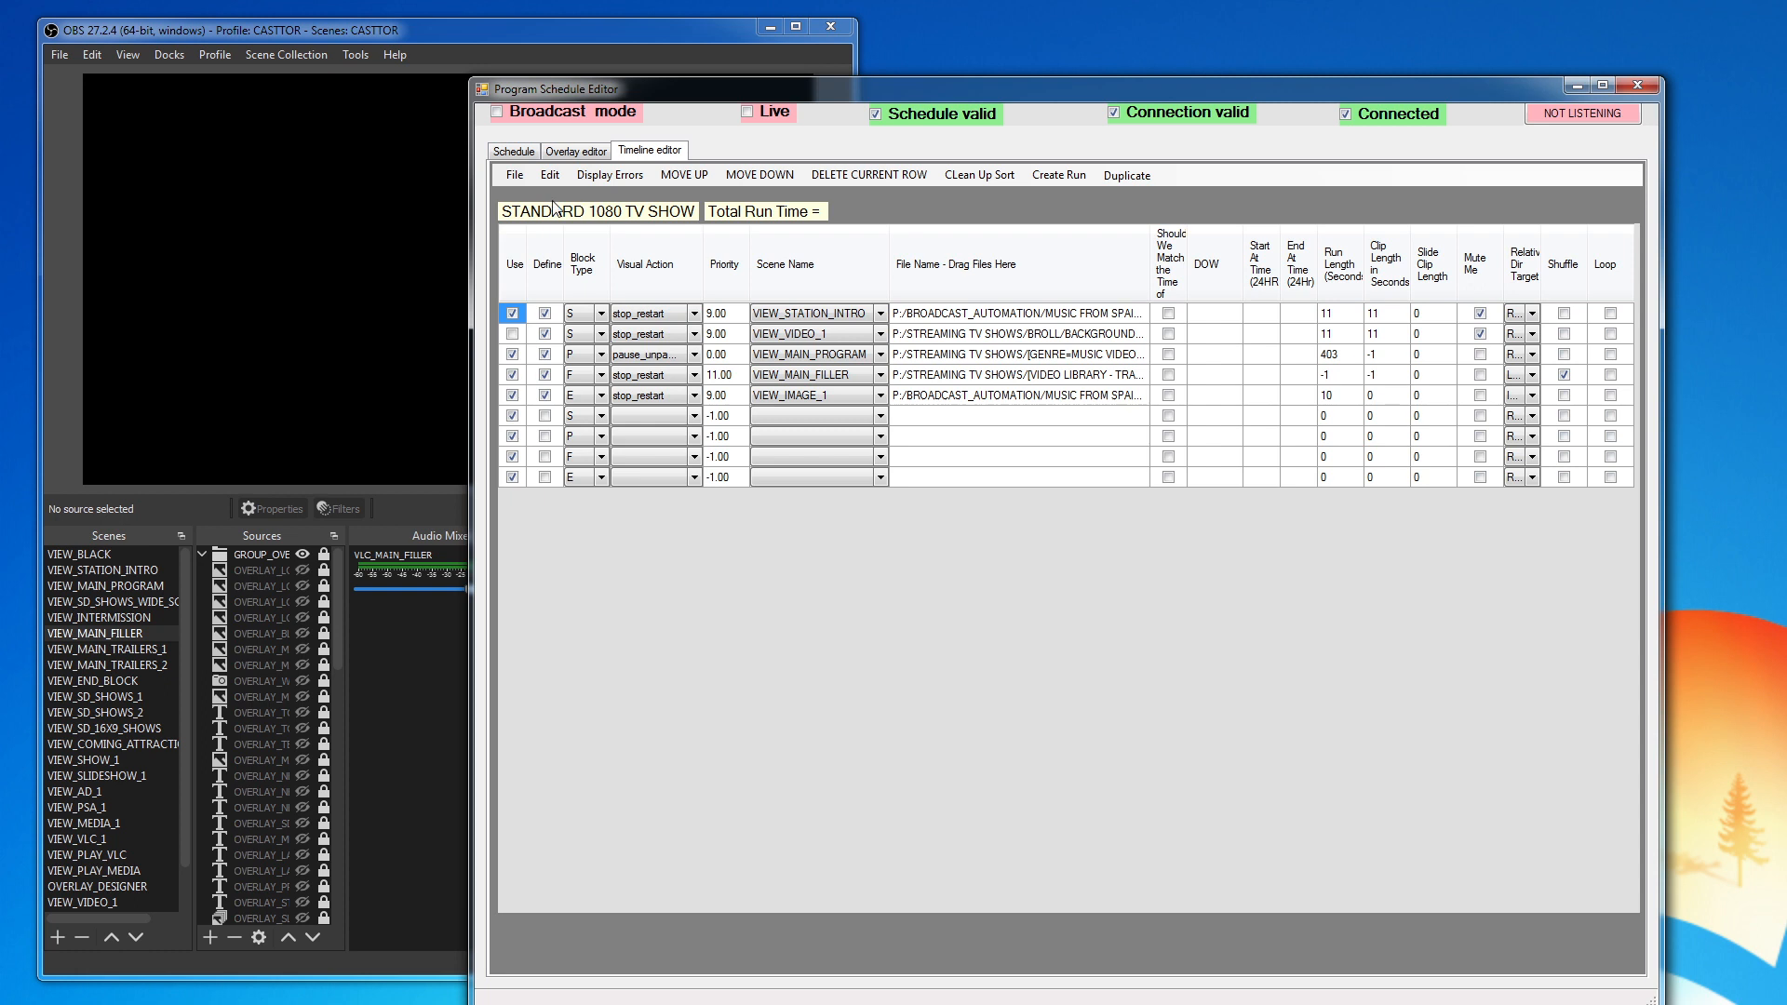
click(515, 175)
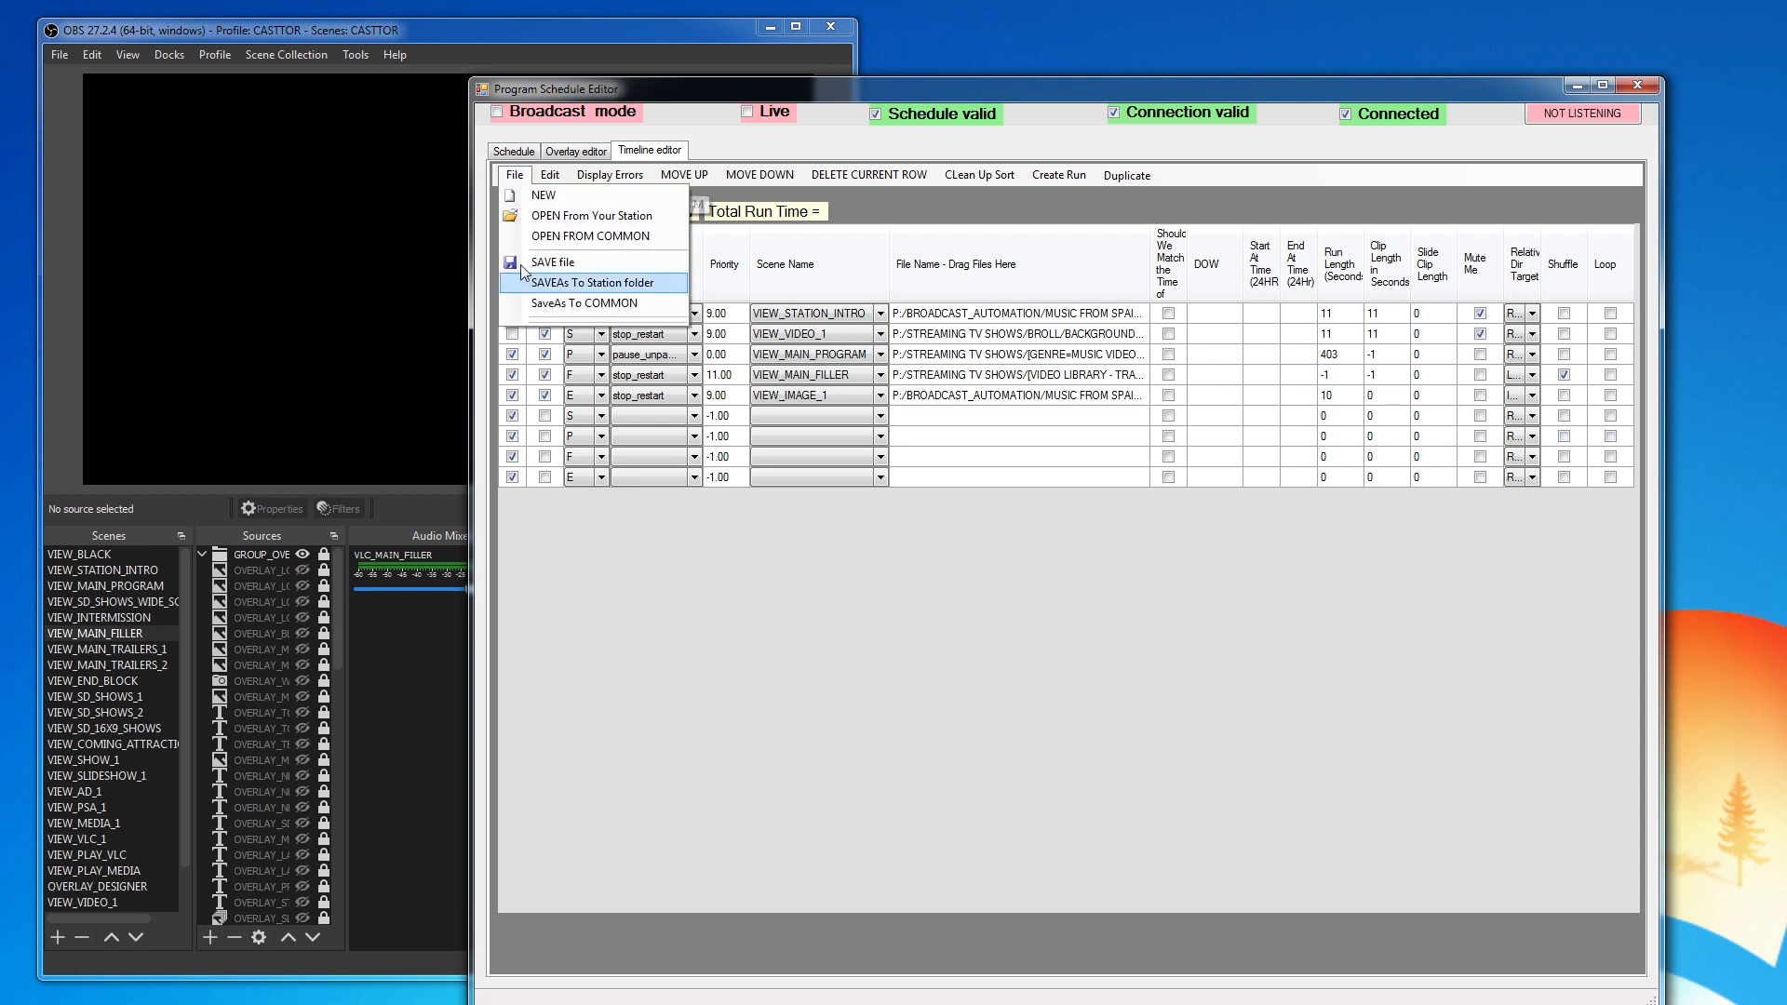
click(544, 196)
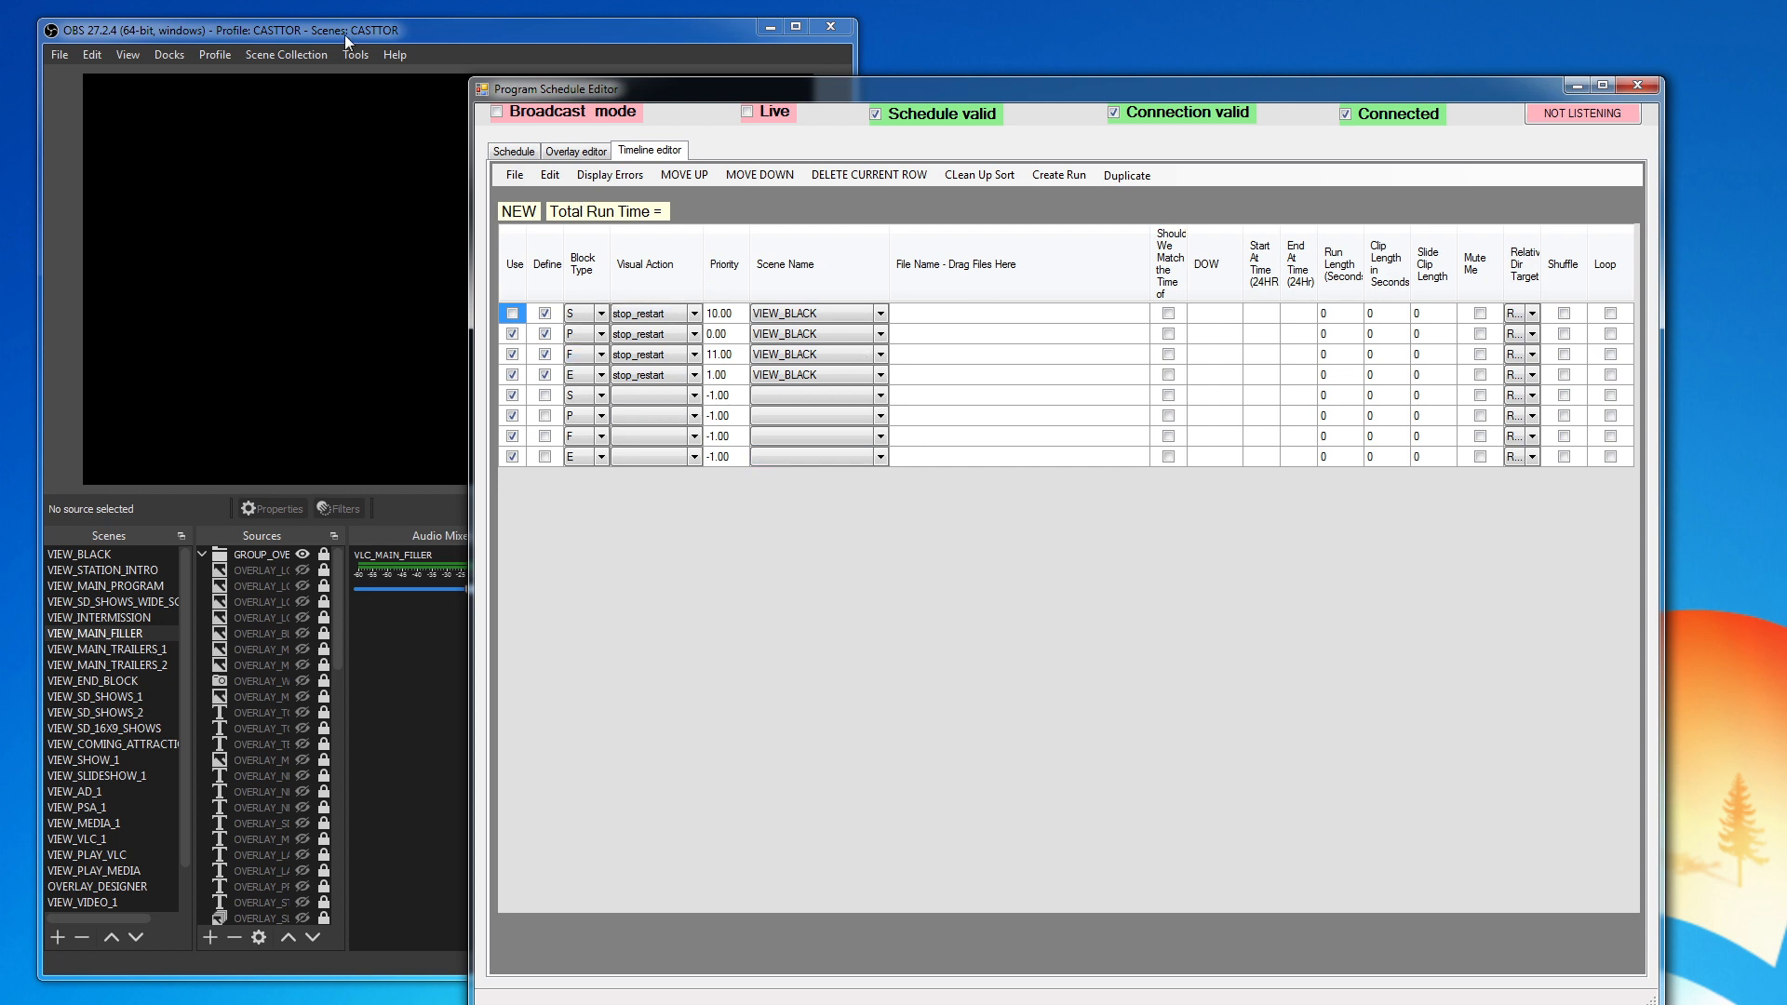
Step: Assign the NEW timeline and the New overlay to the TUTORAL 1080P schedule
click(510, 152)
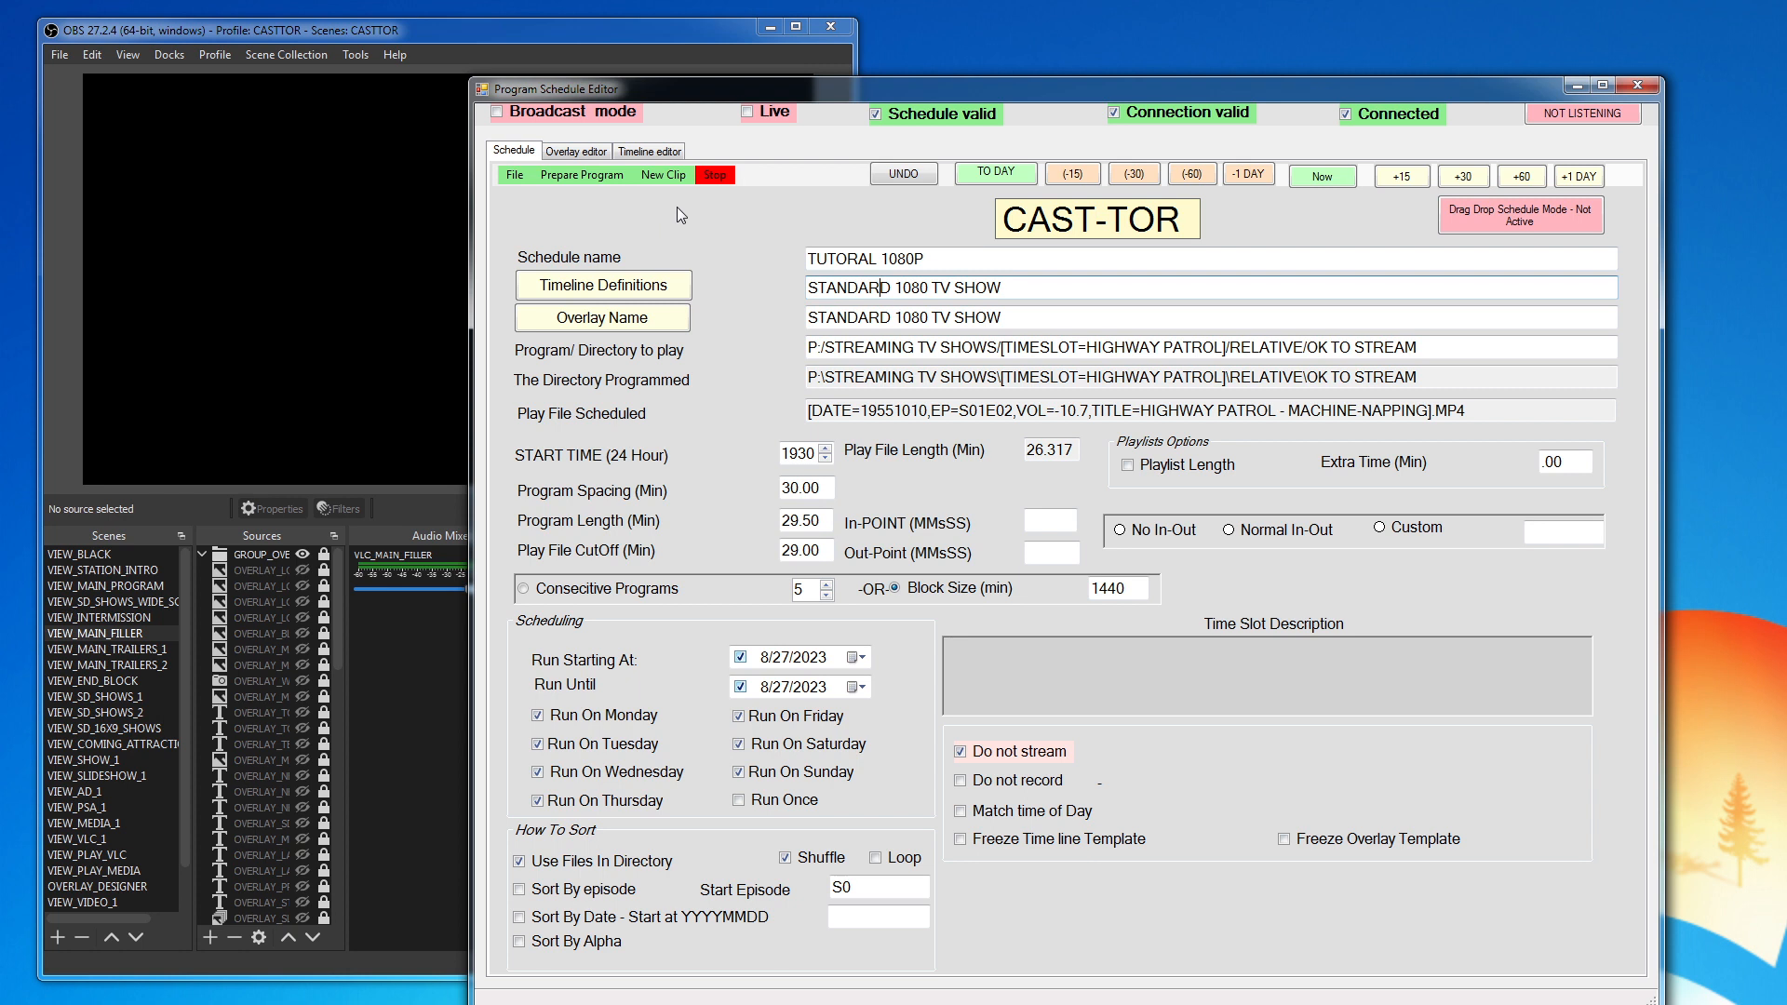
click(680, 286)
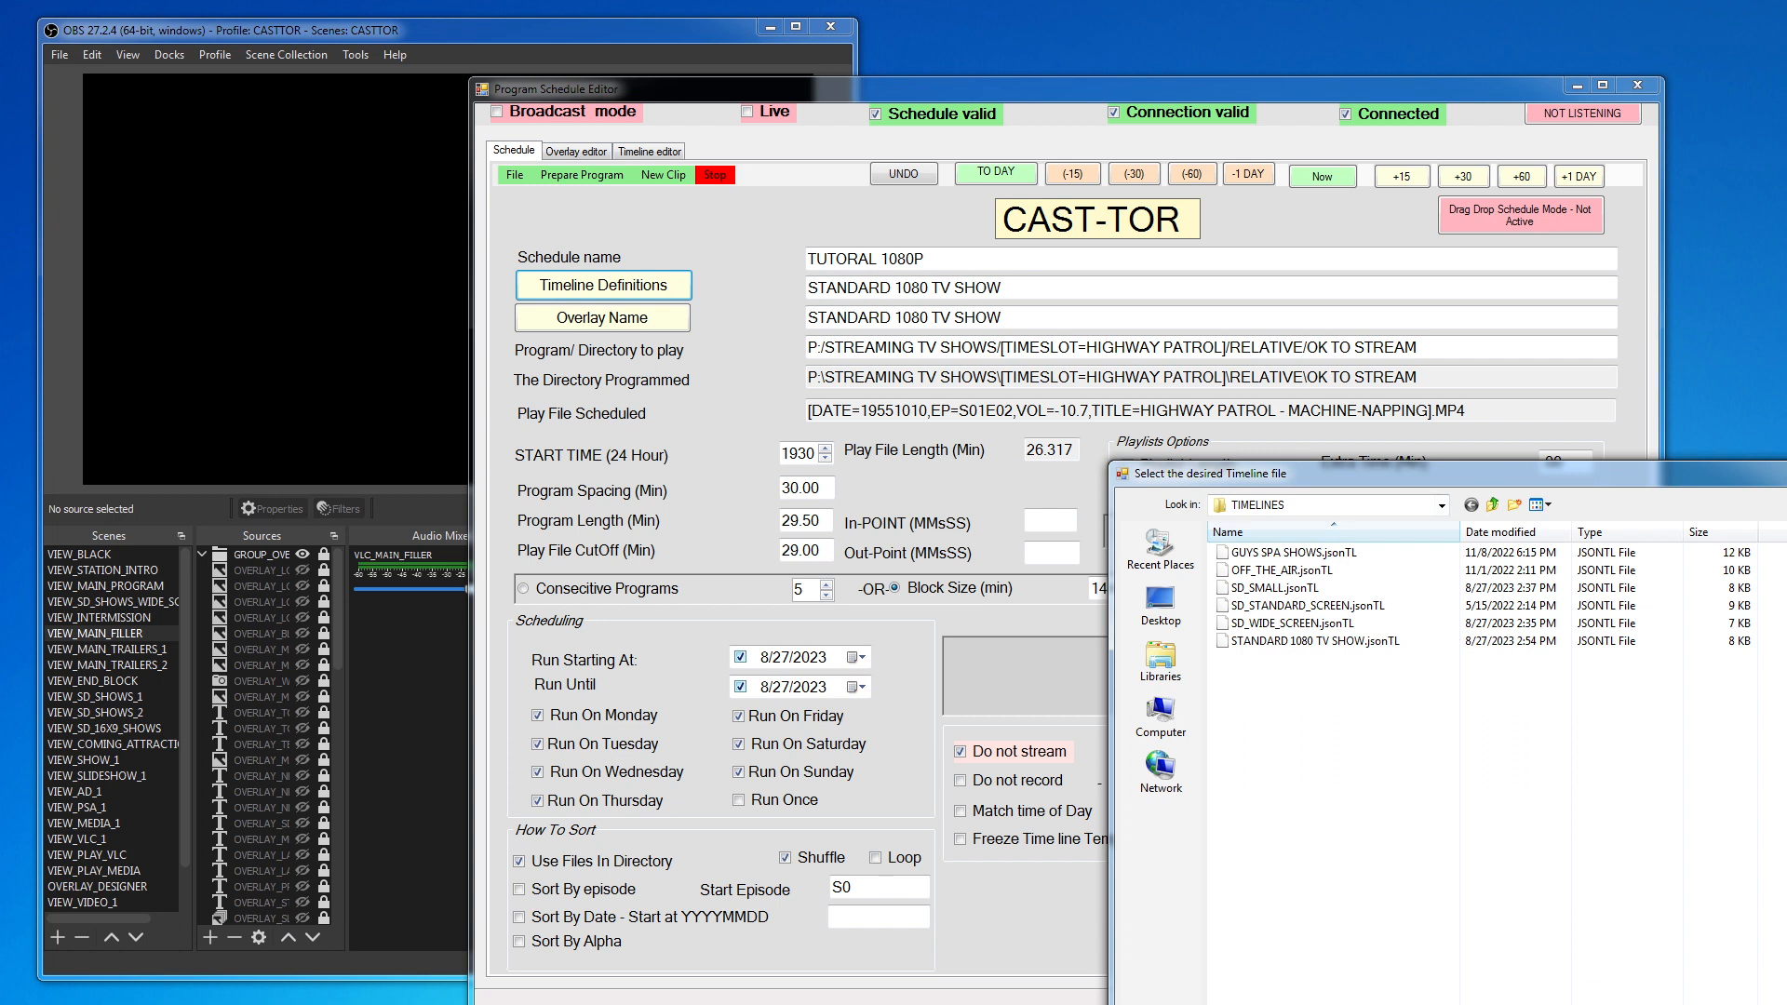
key(Escape)
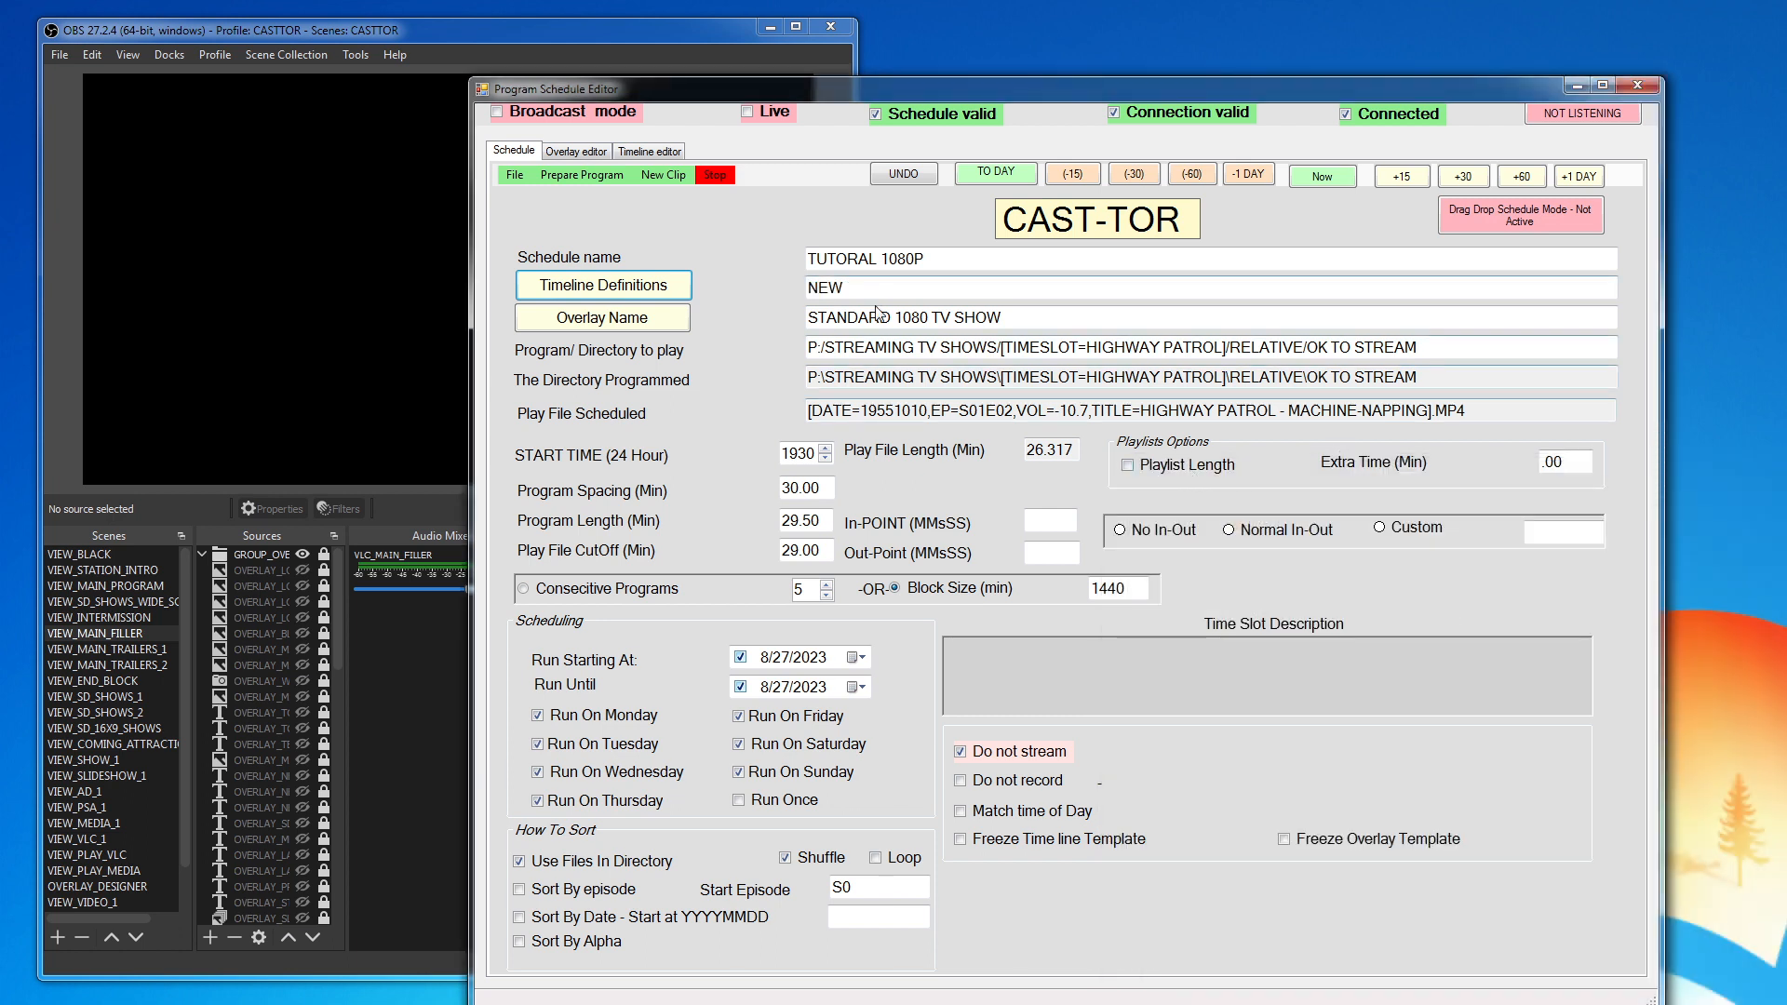
click(647, 328)
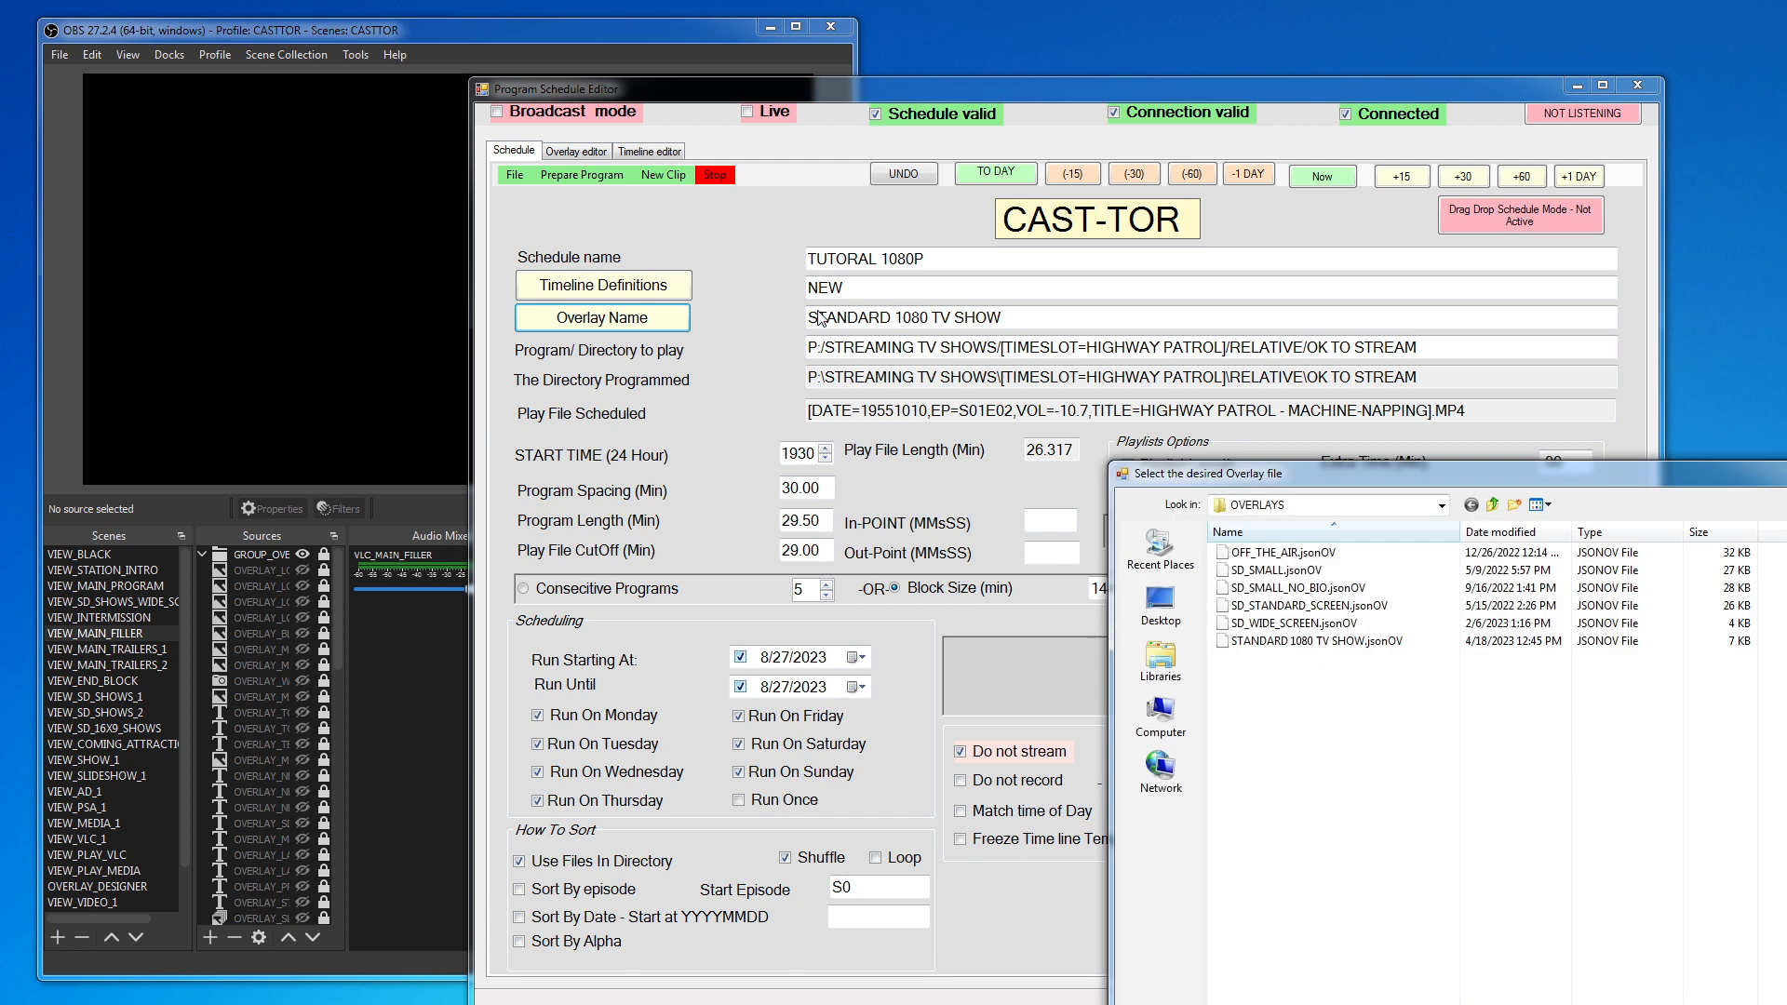
key(Escape)
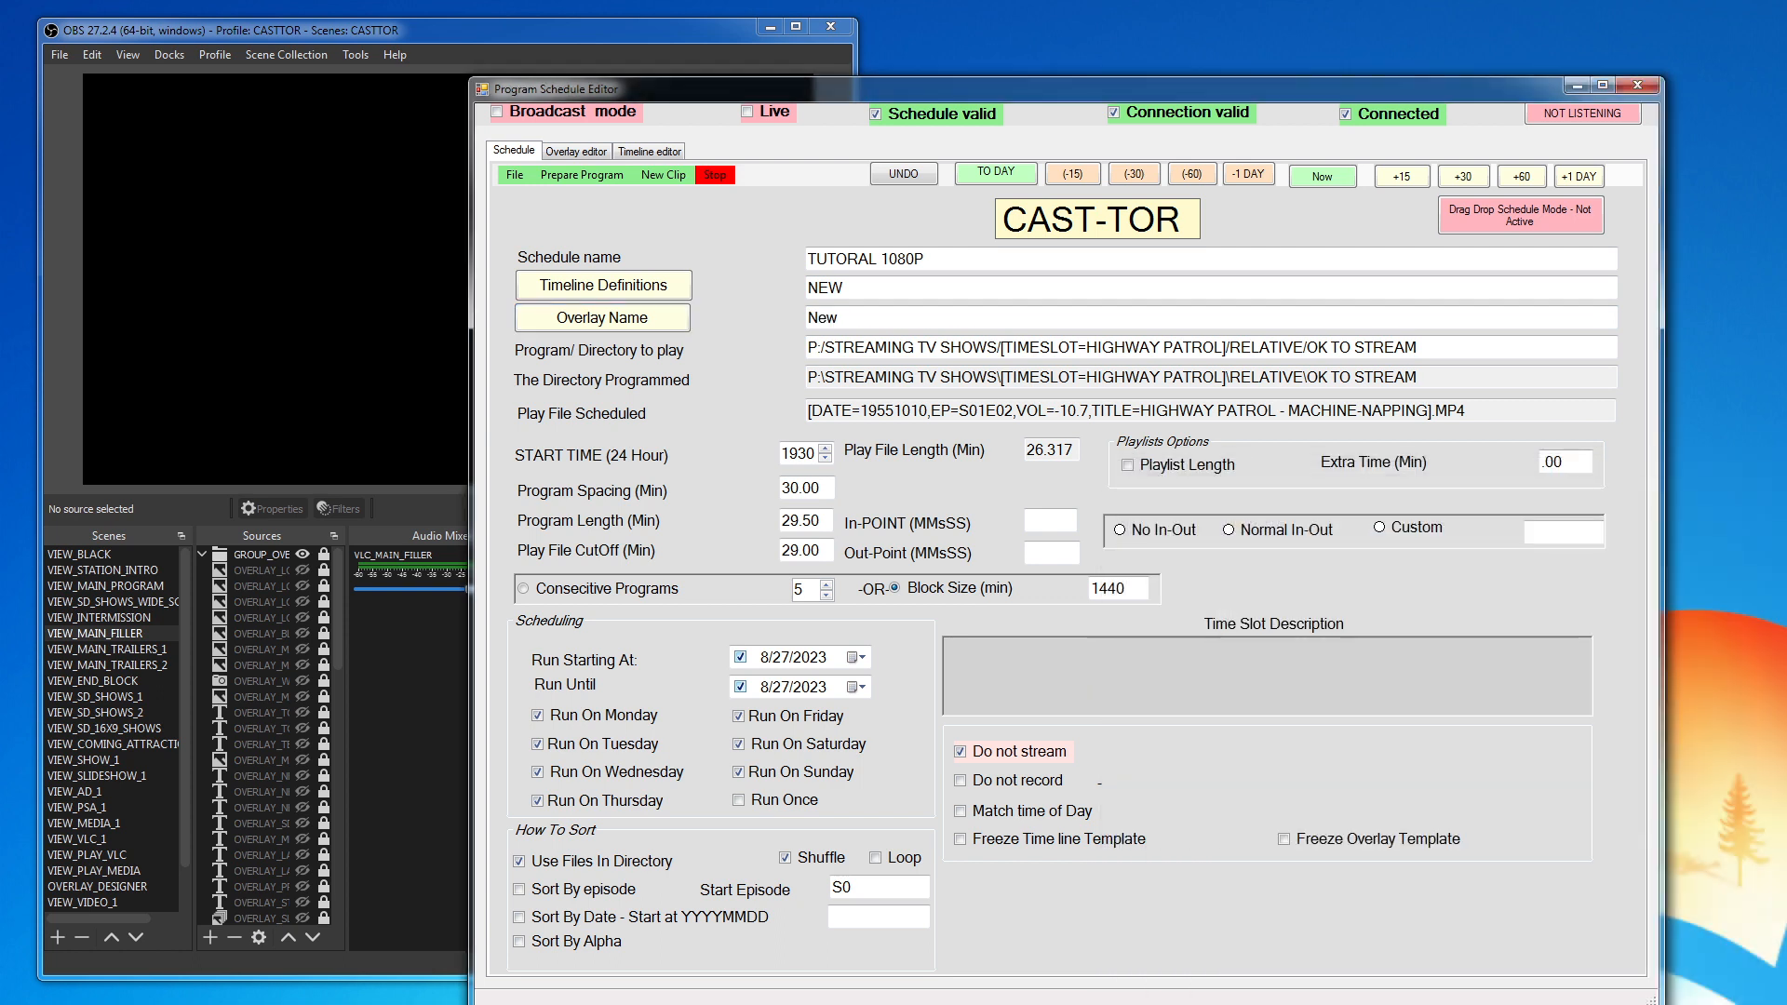
Step: Move the Program Schedule Editor over the OBS window and run Create A Program for the TUTORAL 1080P schedule
drag(935, 93, 556, 137)
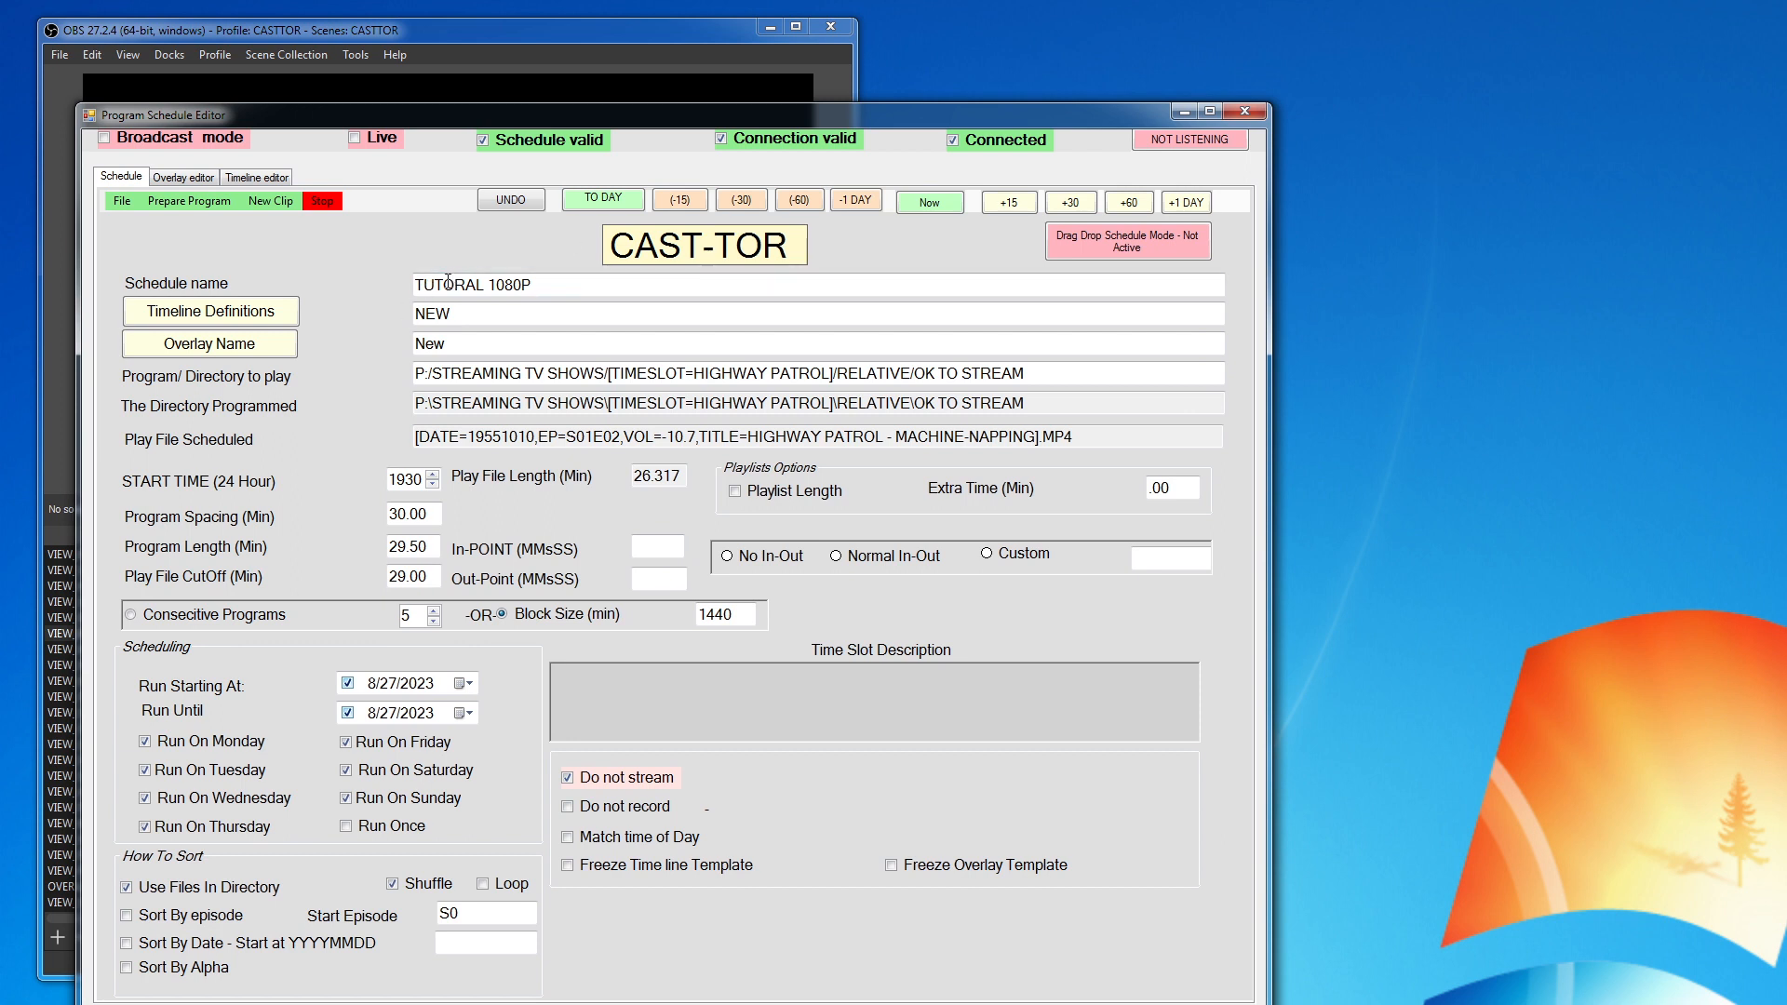
click(204, 203)
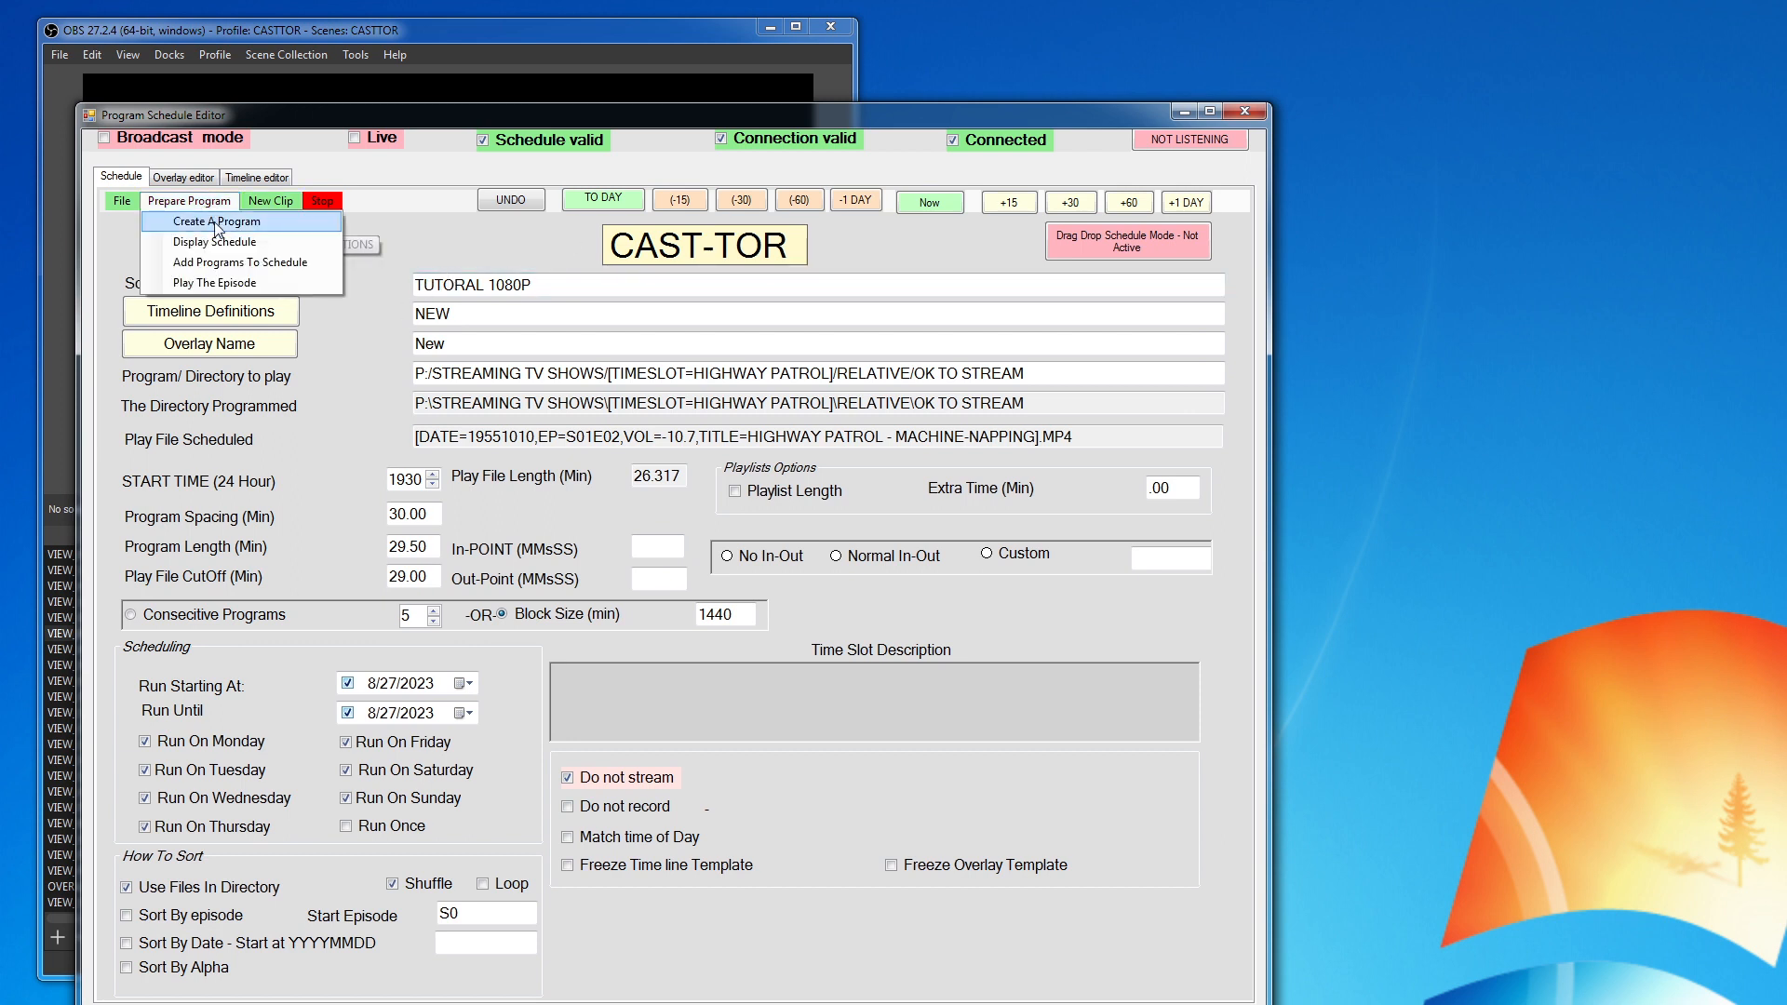
click(220, 222)
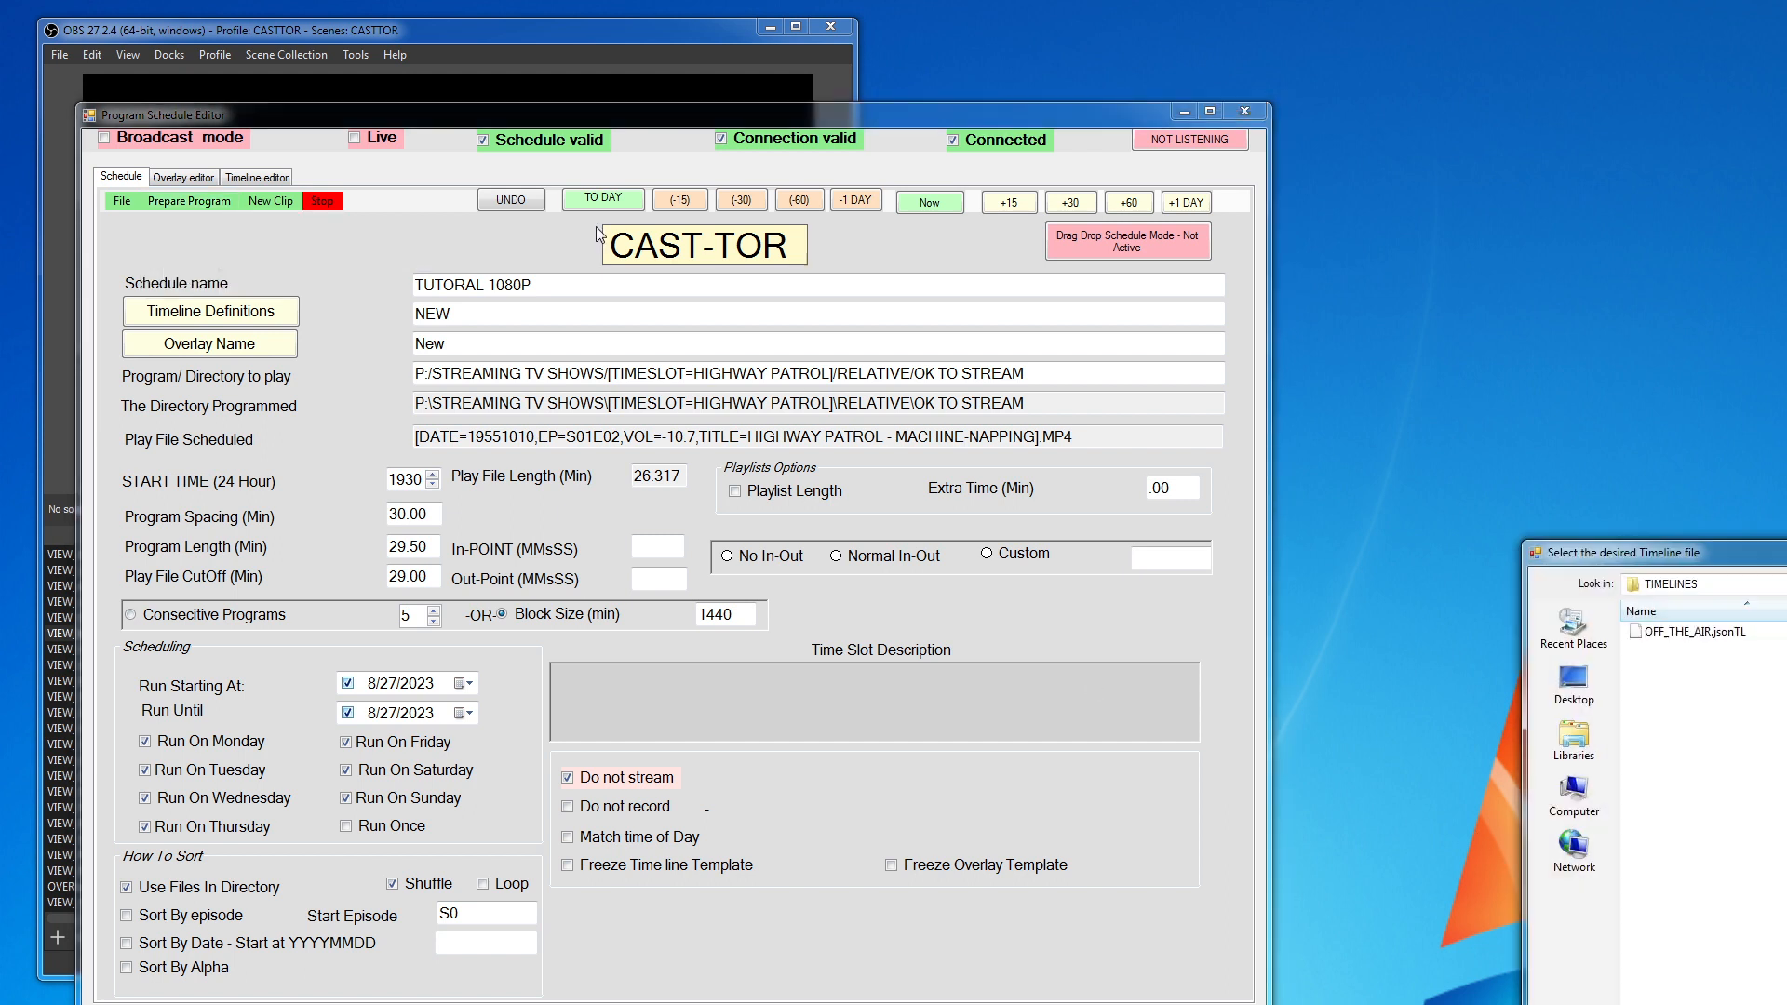
key(Escape)
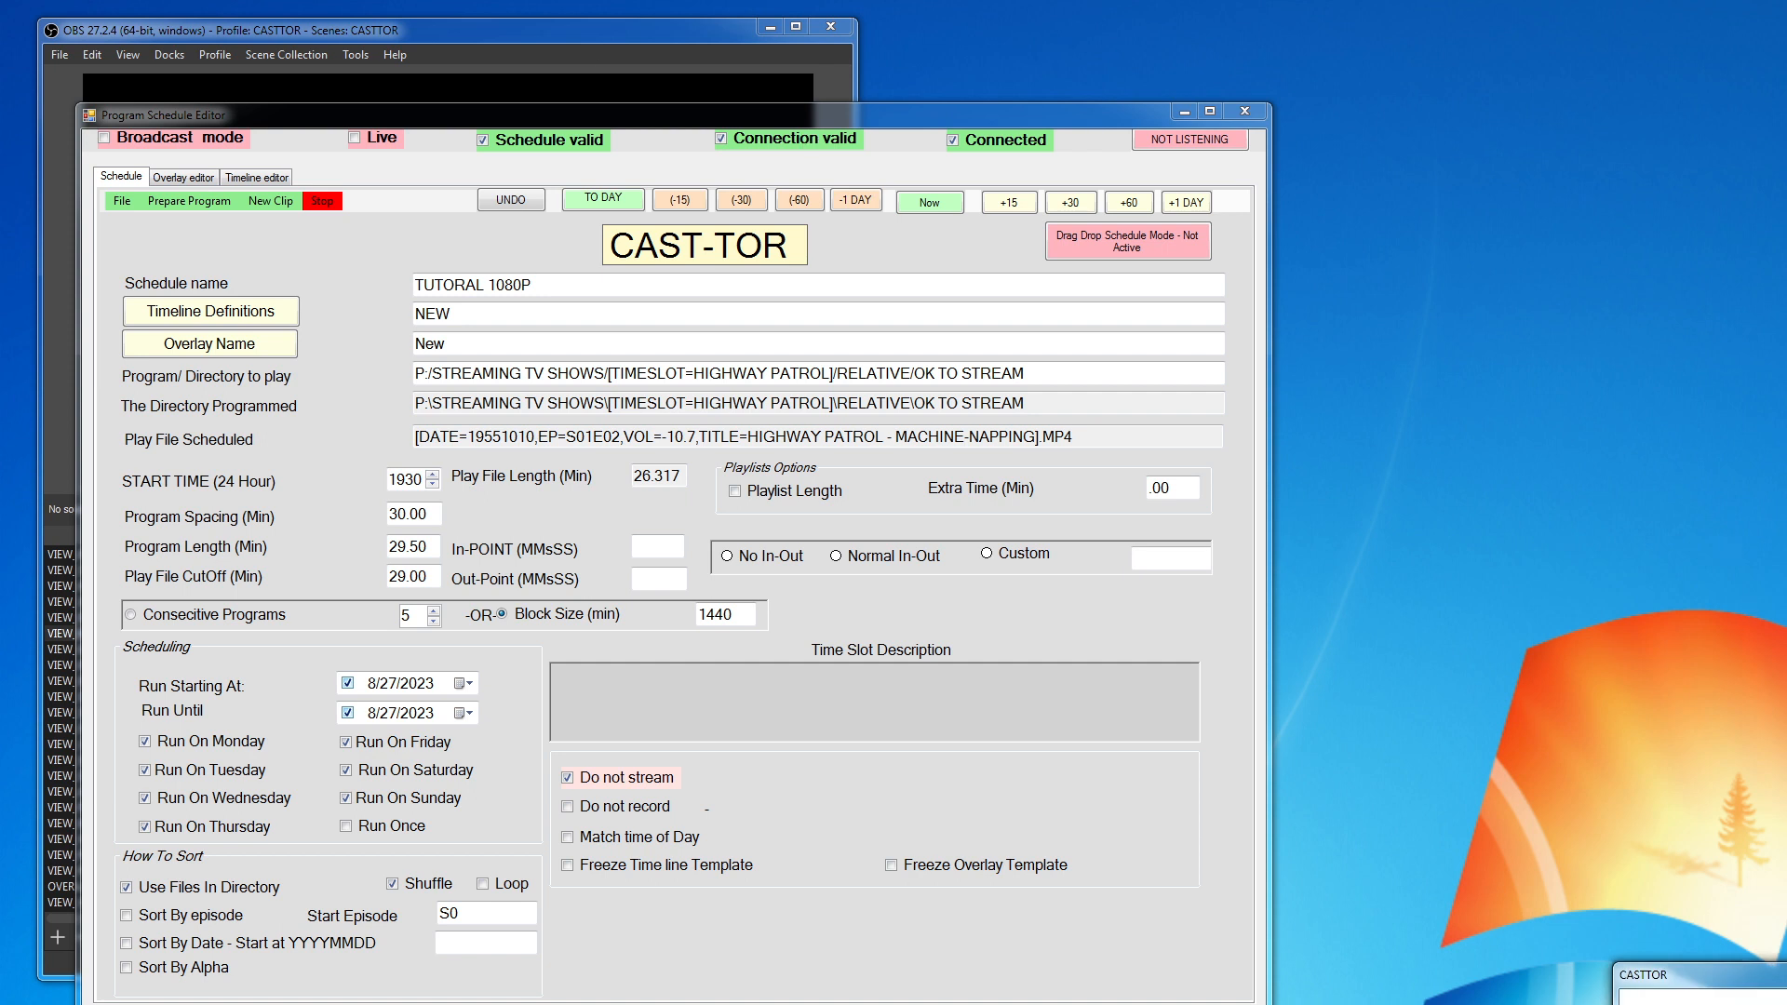
Step: Show the NEW timeline's block rows beside the video editor's block layout and examine the P row's file entry
click(255, 176)
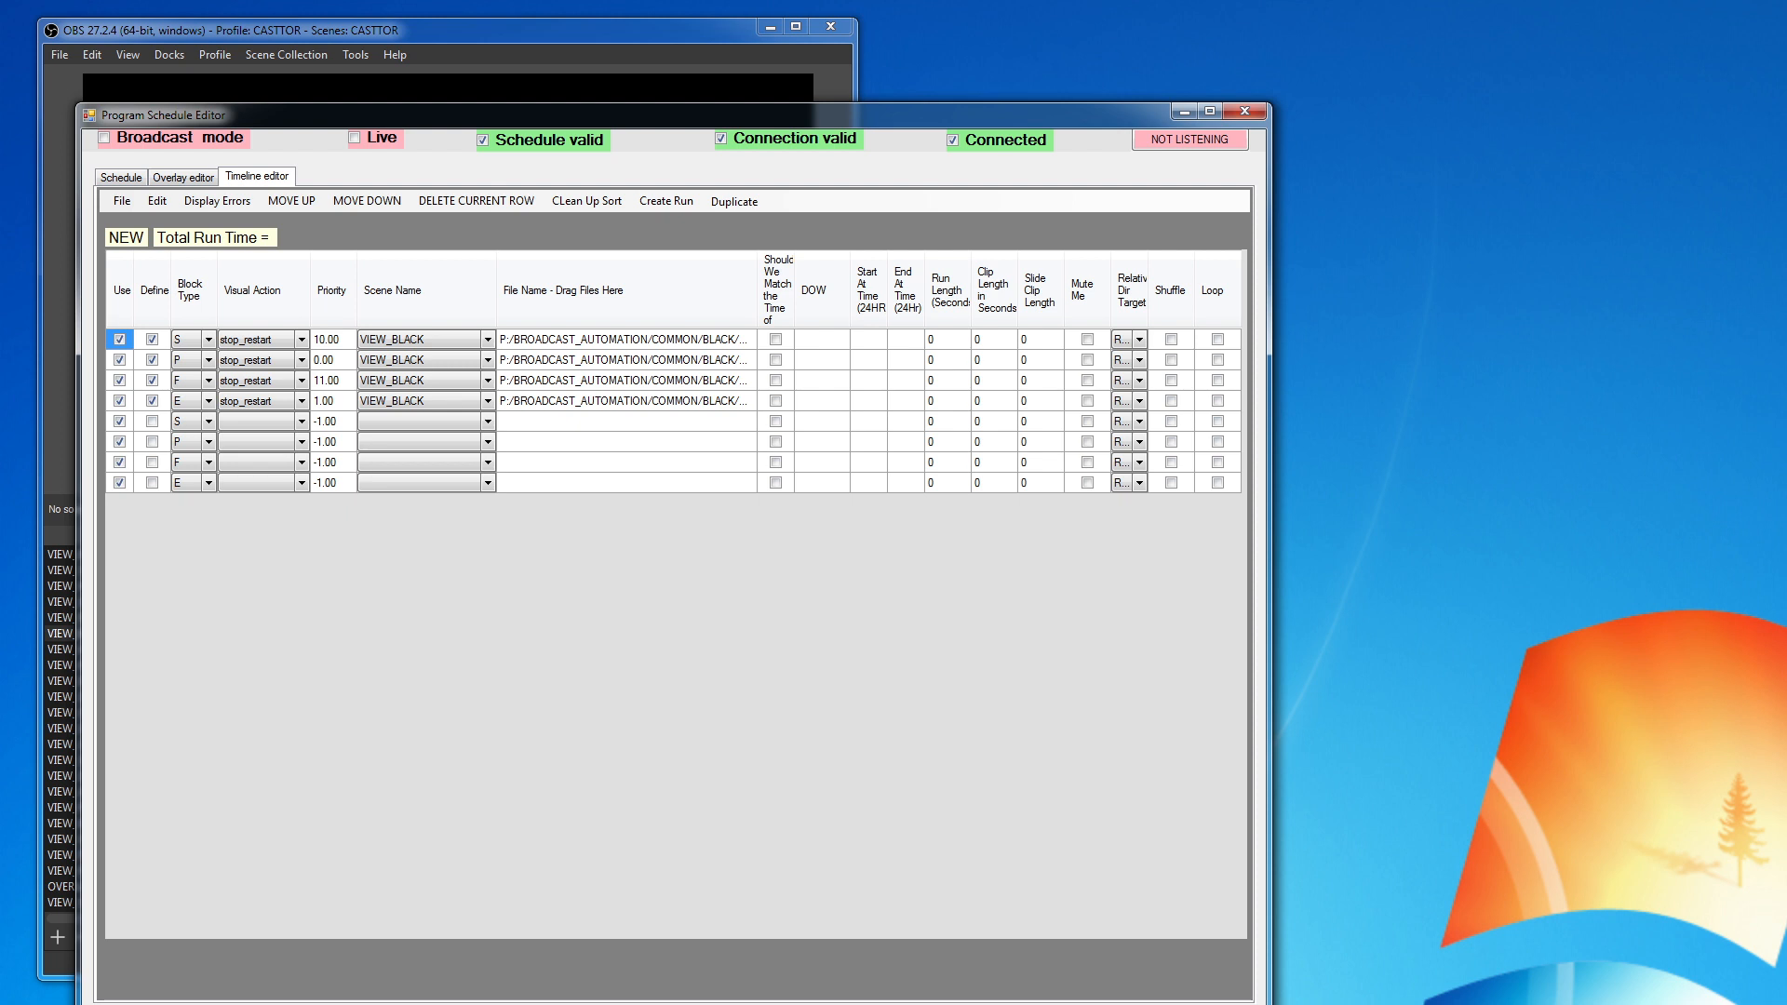
drag(1345, 996, 1770, 90)
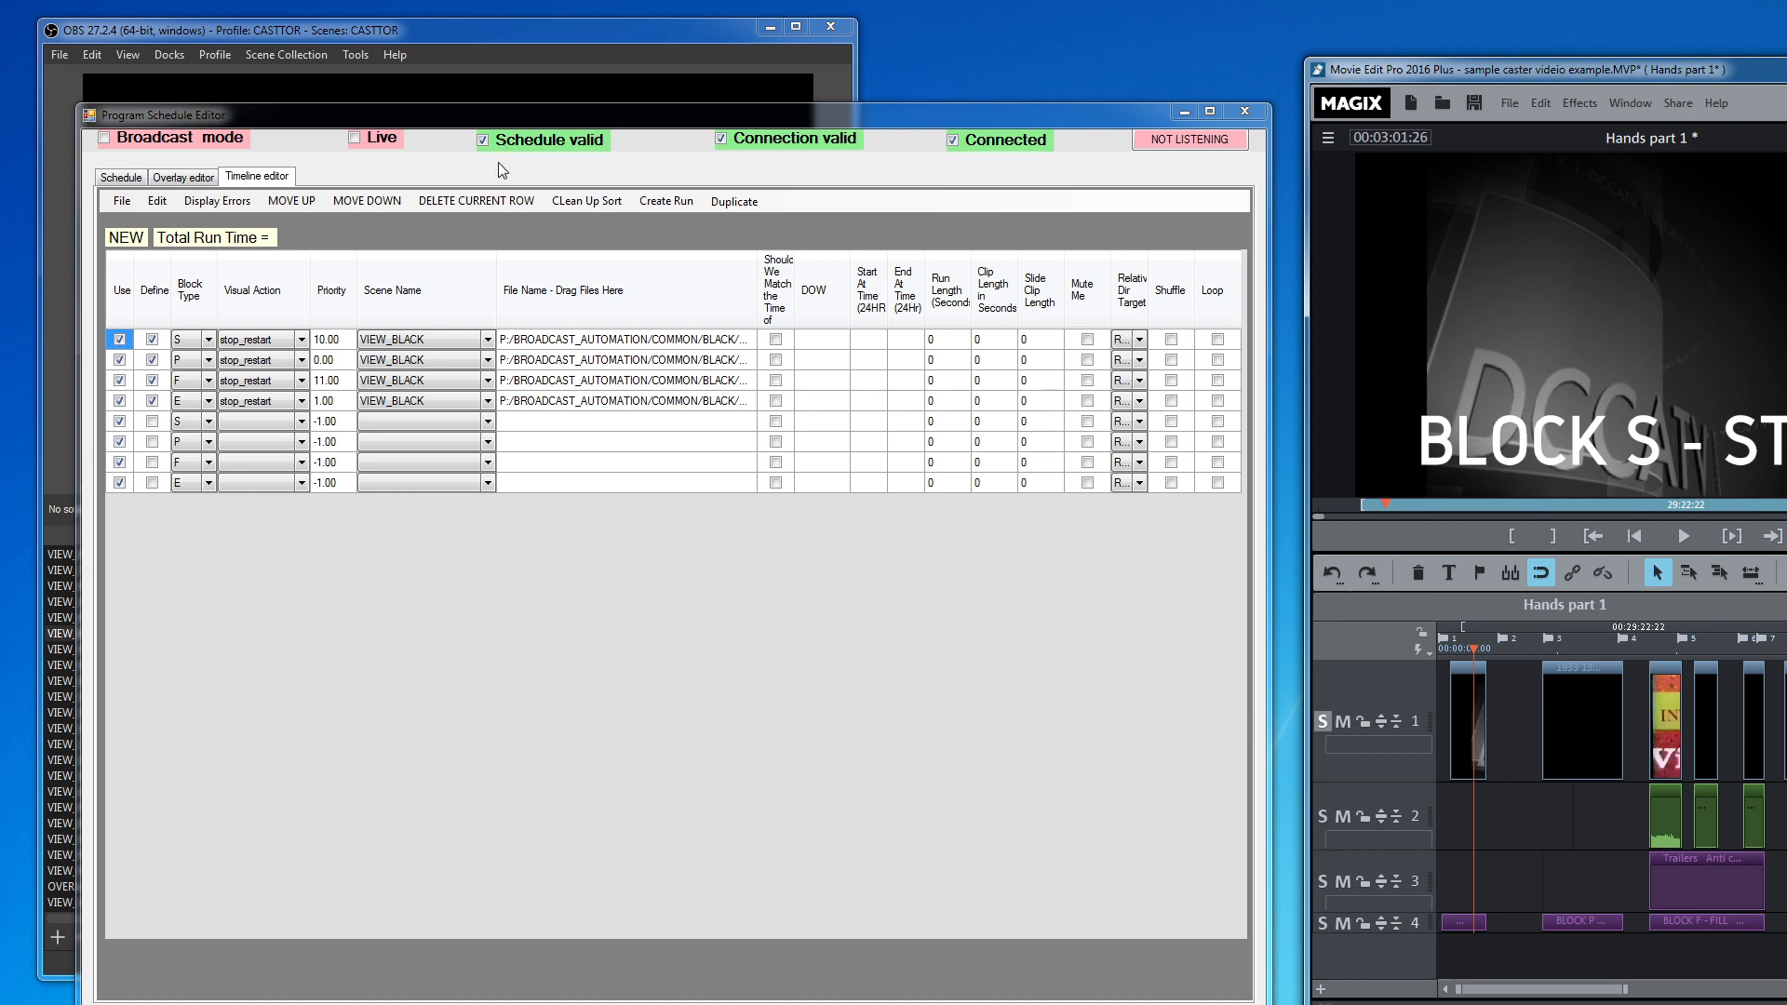
click(538, 365)
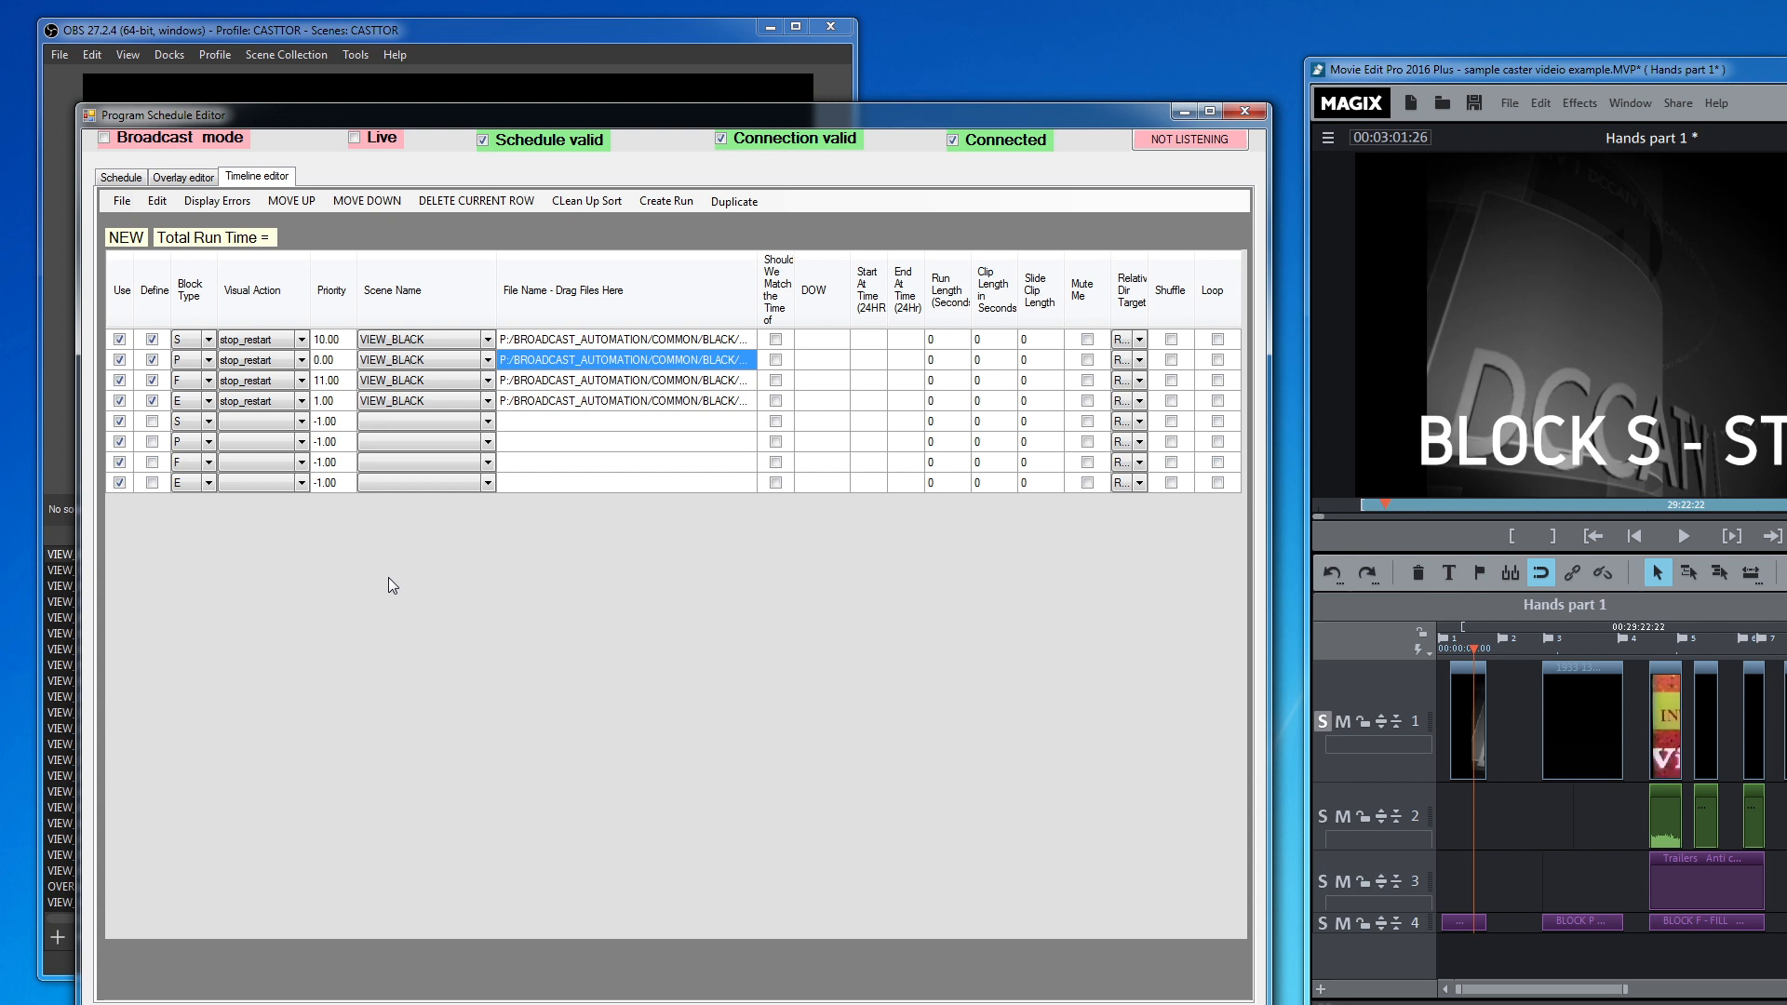
Step: Place the Program Schedule Editor beside OBS and inspect the VLC_MAIN_PROGRAM source of the VIEW_MAIN_PROGRAM scene
drag(642, 119, 1438, 81)
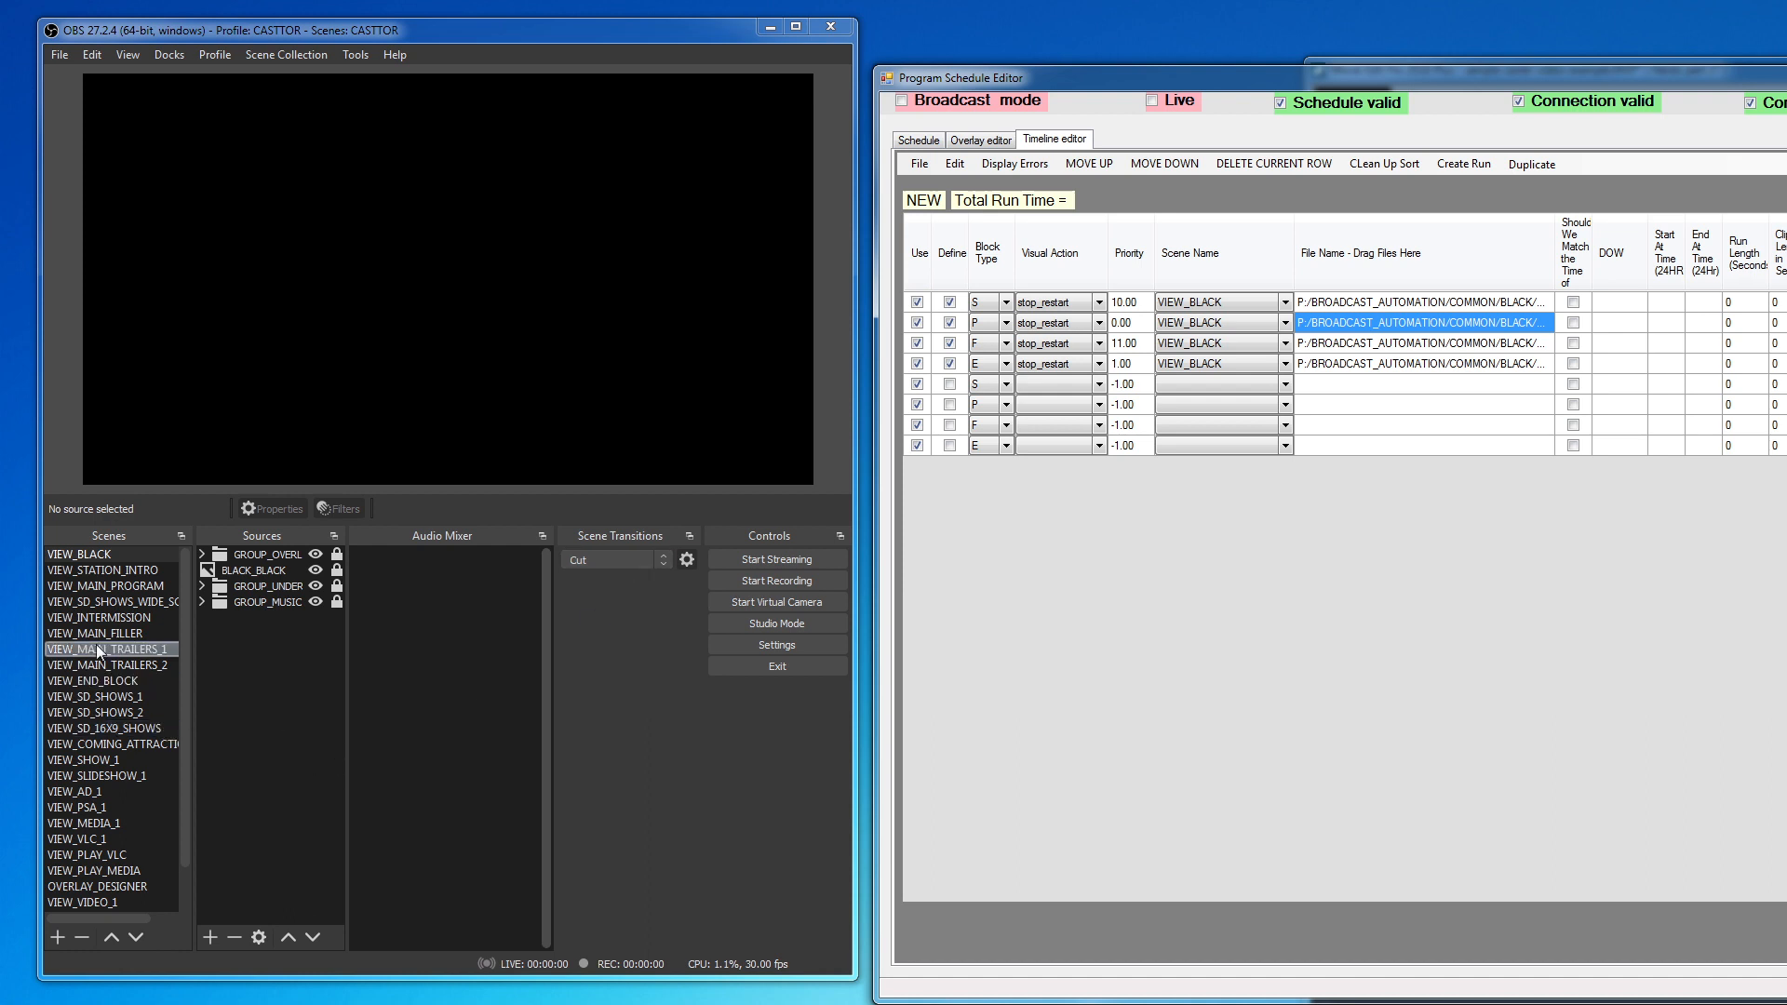
click(91, 583)
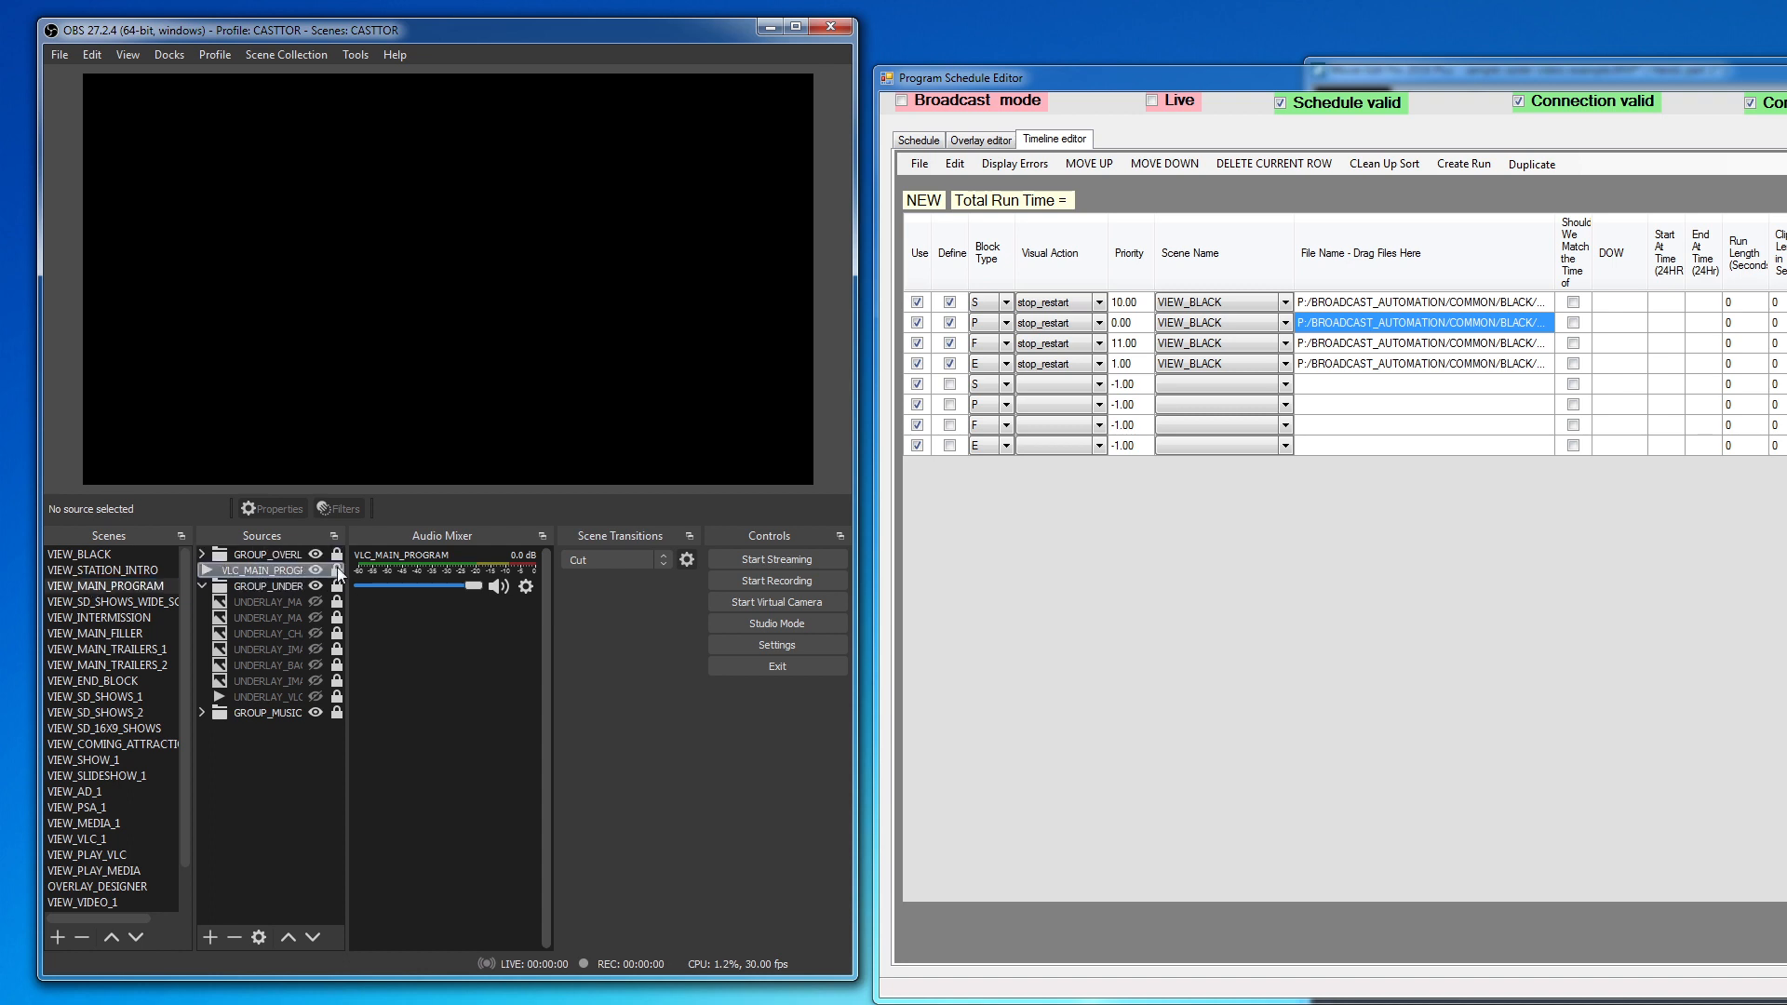
click(290, 570)
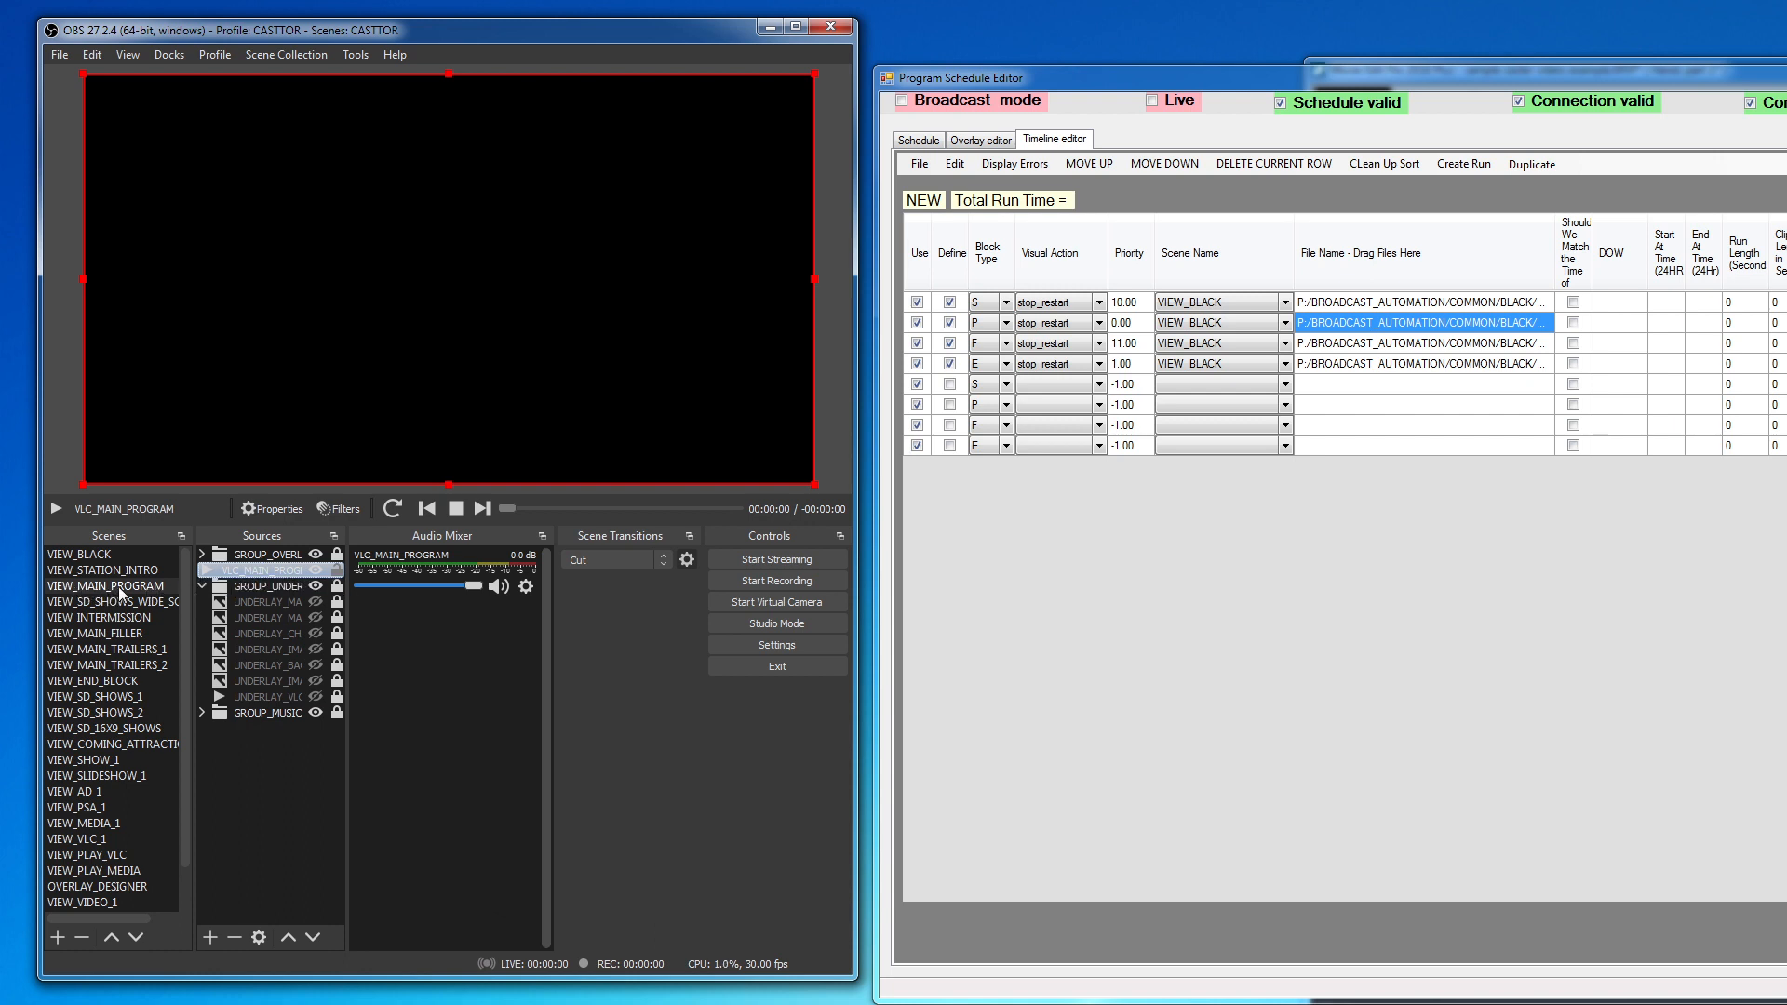
Step: Assign the VIEW_MAIN_PROGRAM scene to the defined P row and turn off Use for the S, F and E rows
click(1285, 323)
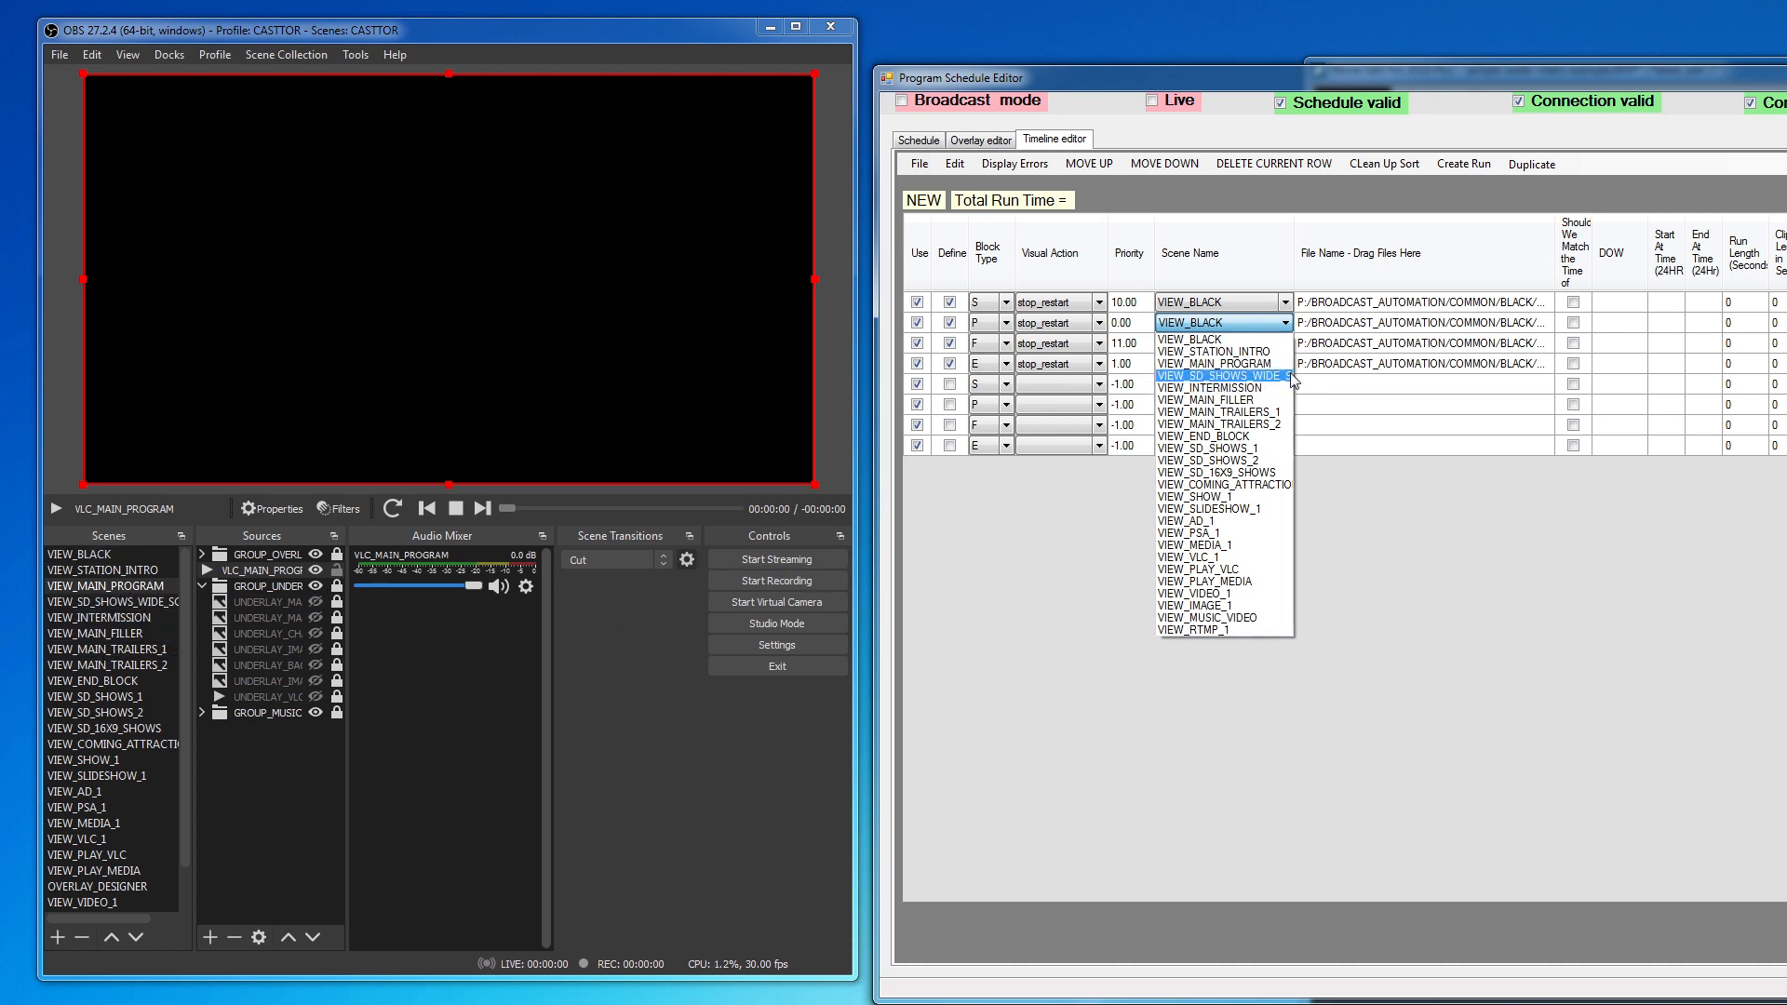
click(1237, 365)
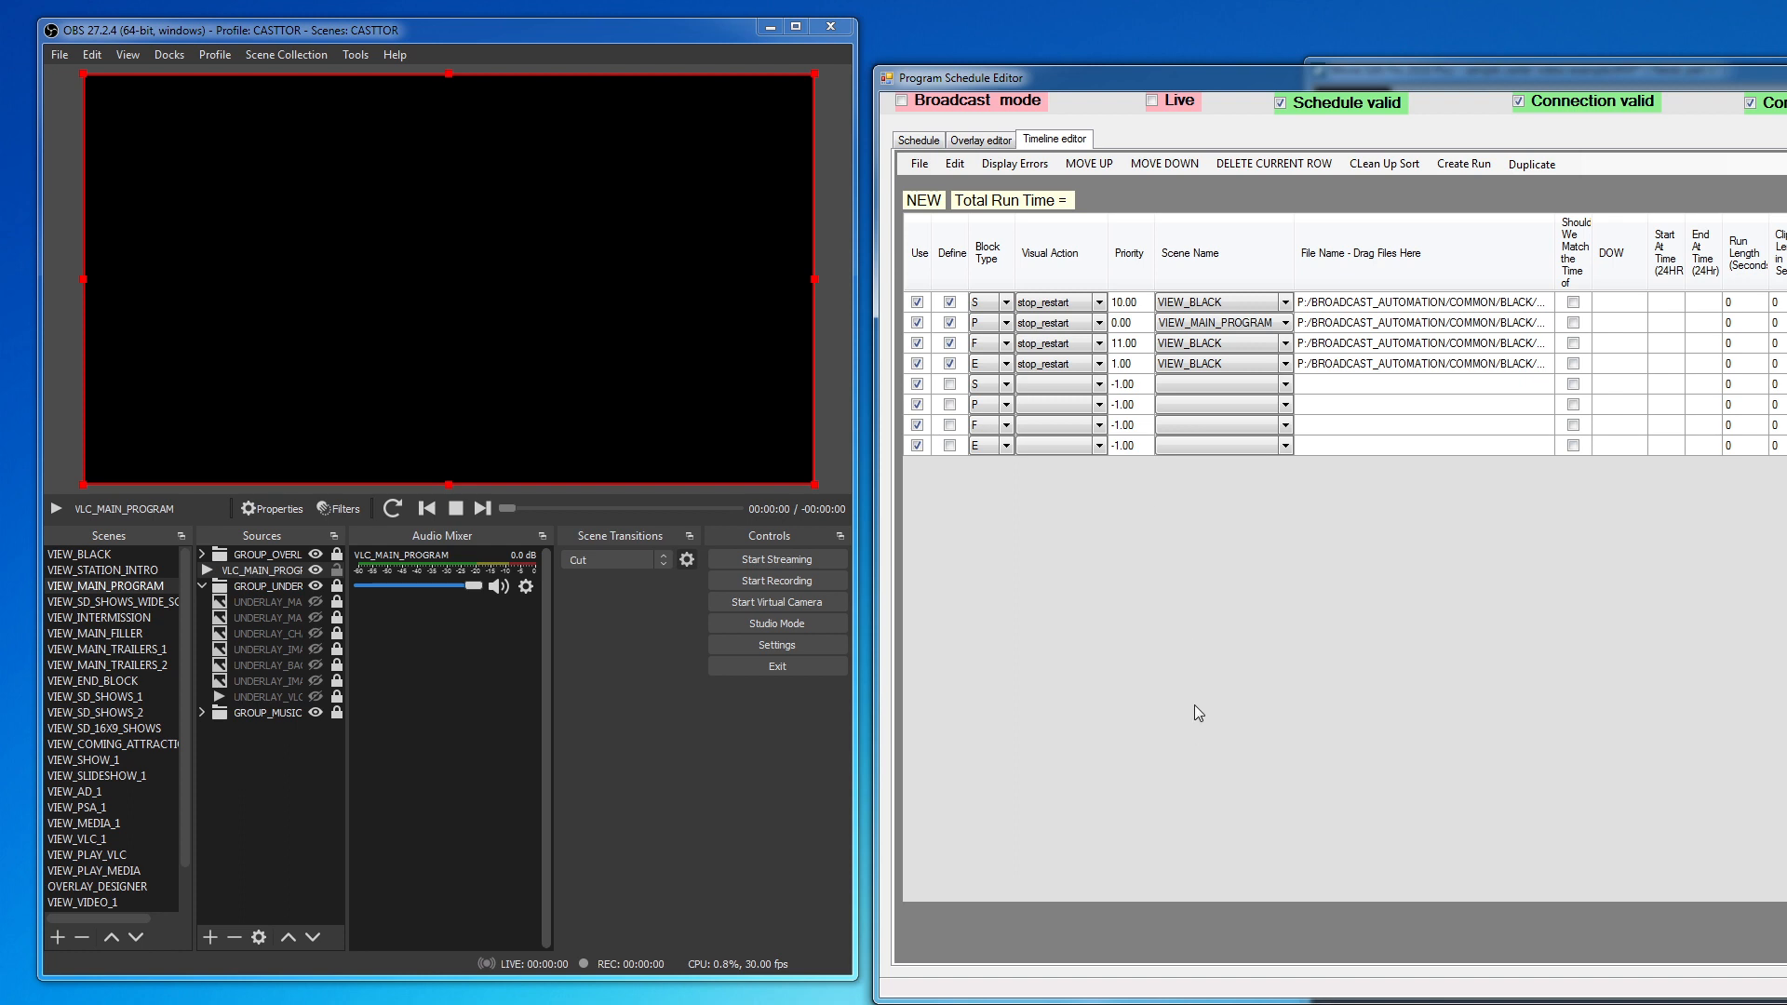
click(918, 306)
click(918, 304)
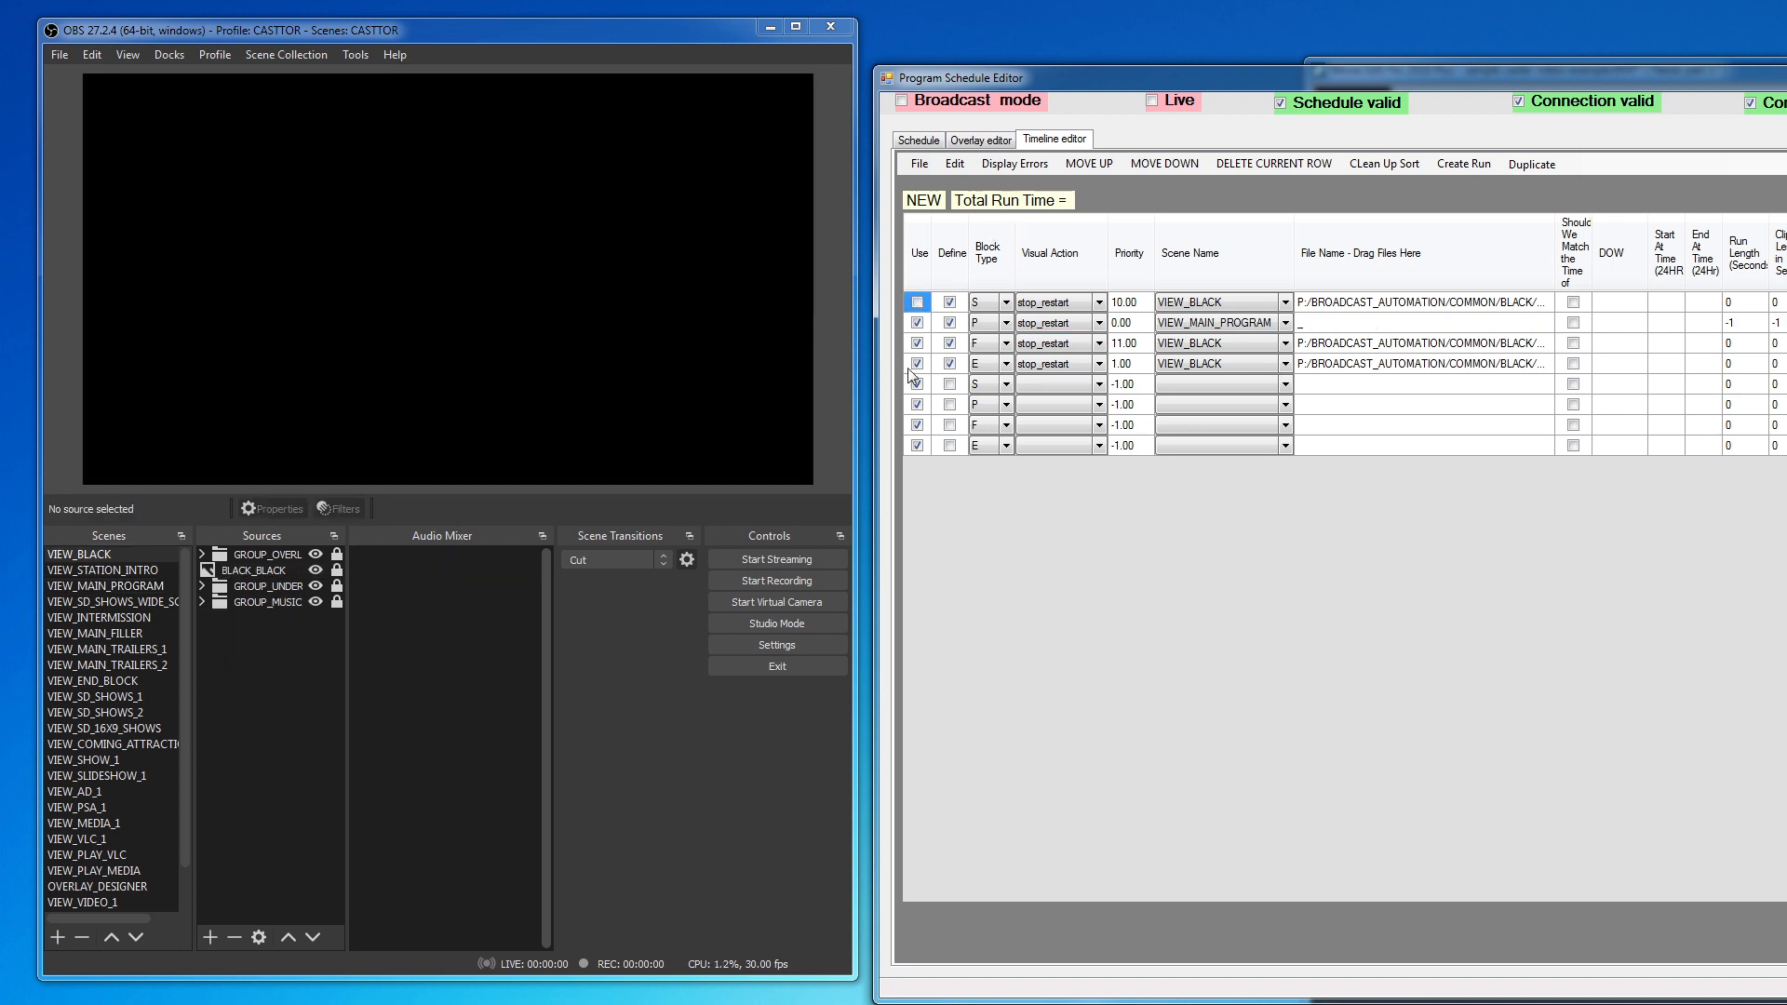
click(917, 344)
click(917, 364)
click(917, 384)
click(917, 426)
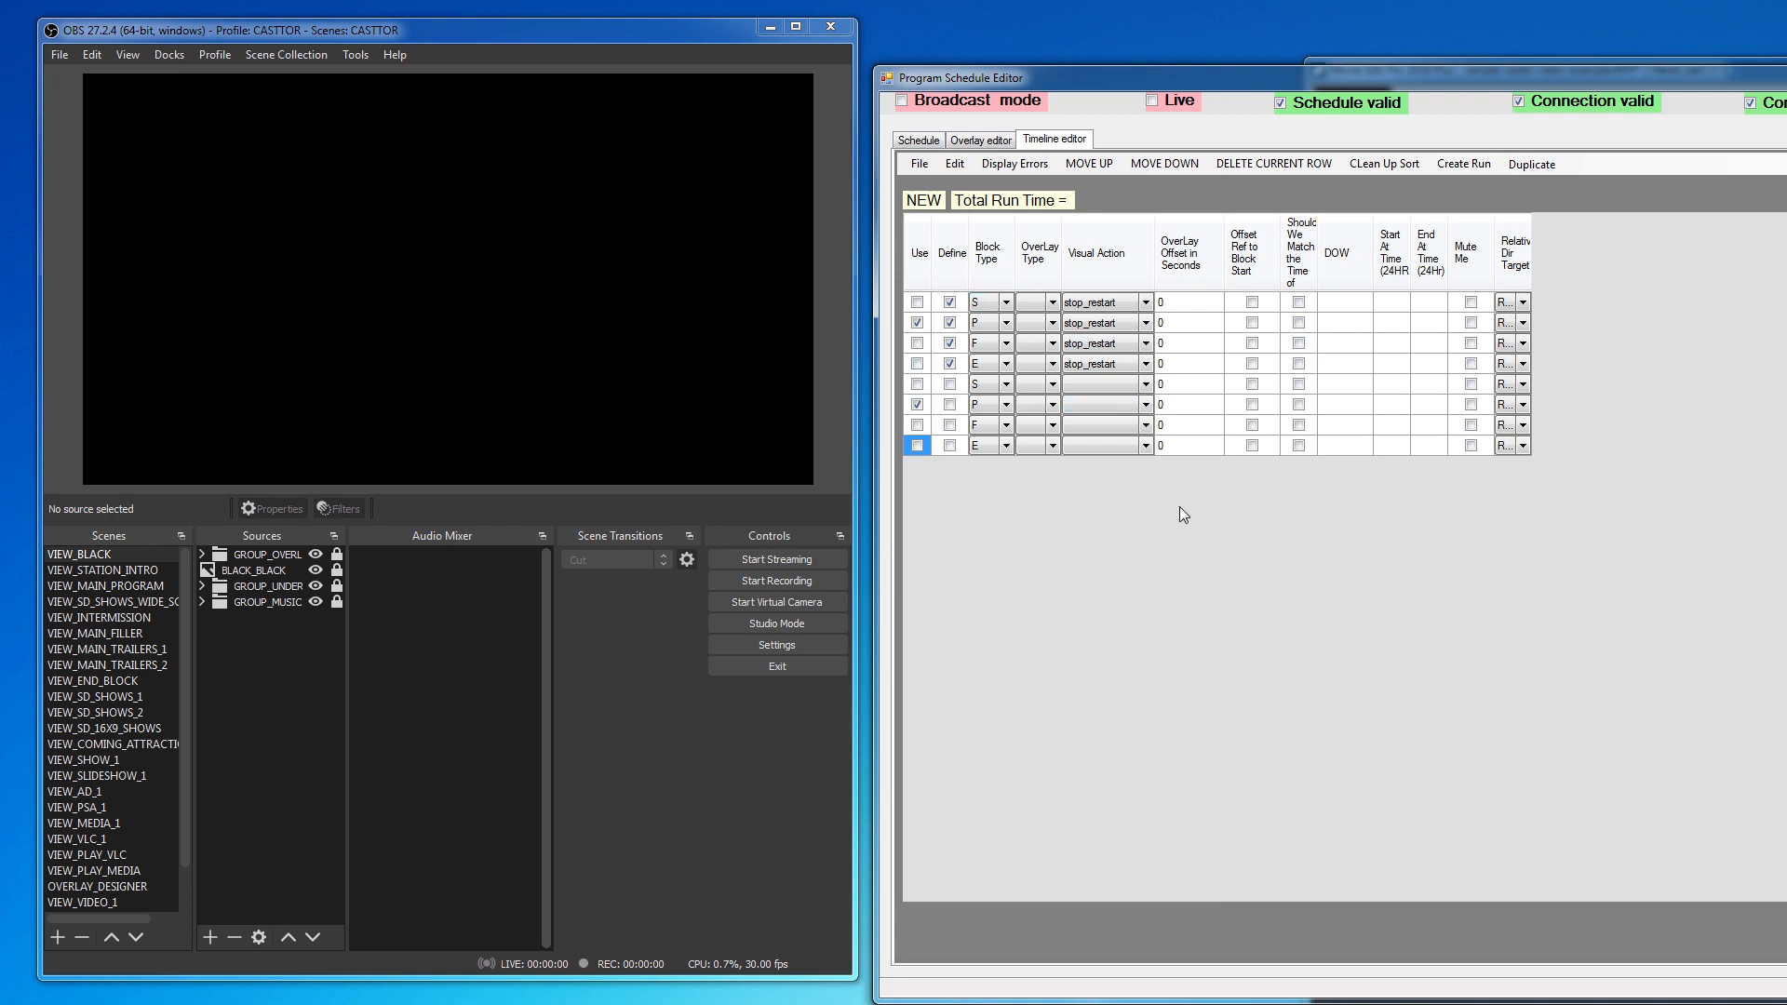
Step: Examine the P row's VIEW_MAIN_PROGRAM scene in OBS and compare it with the schedule's program directory settings
click(1201, 326)
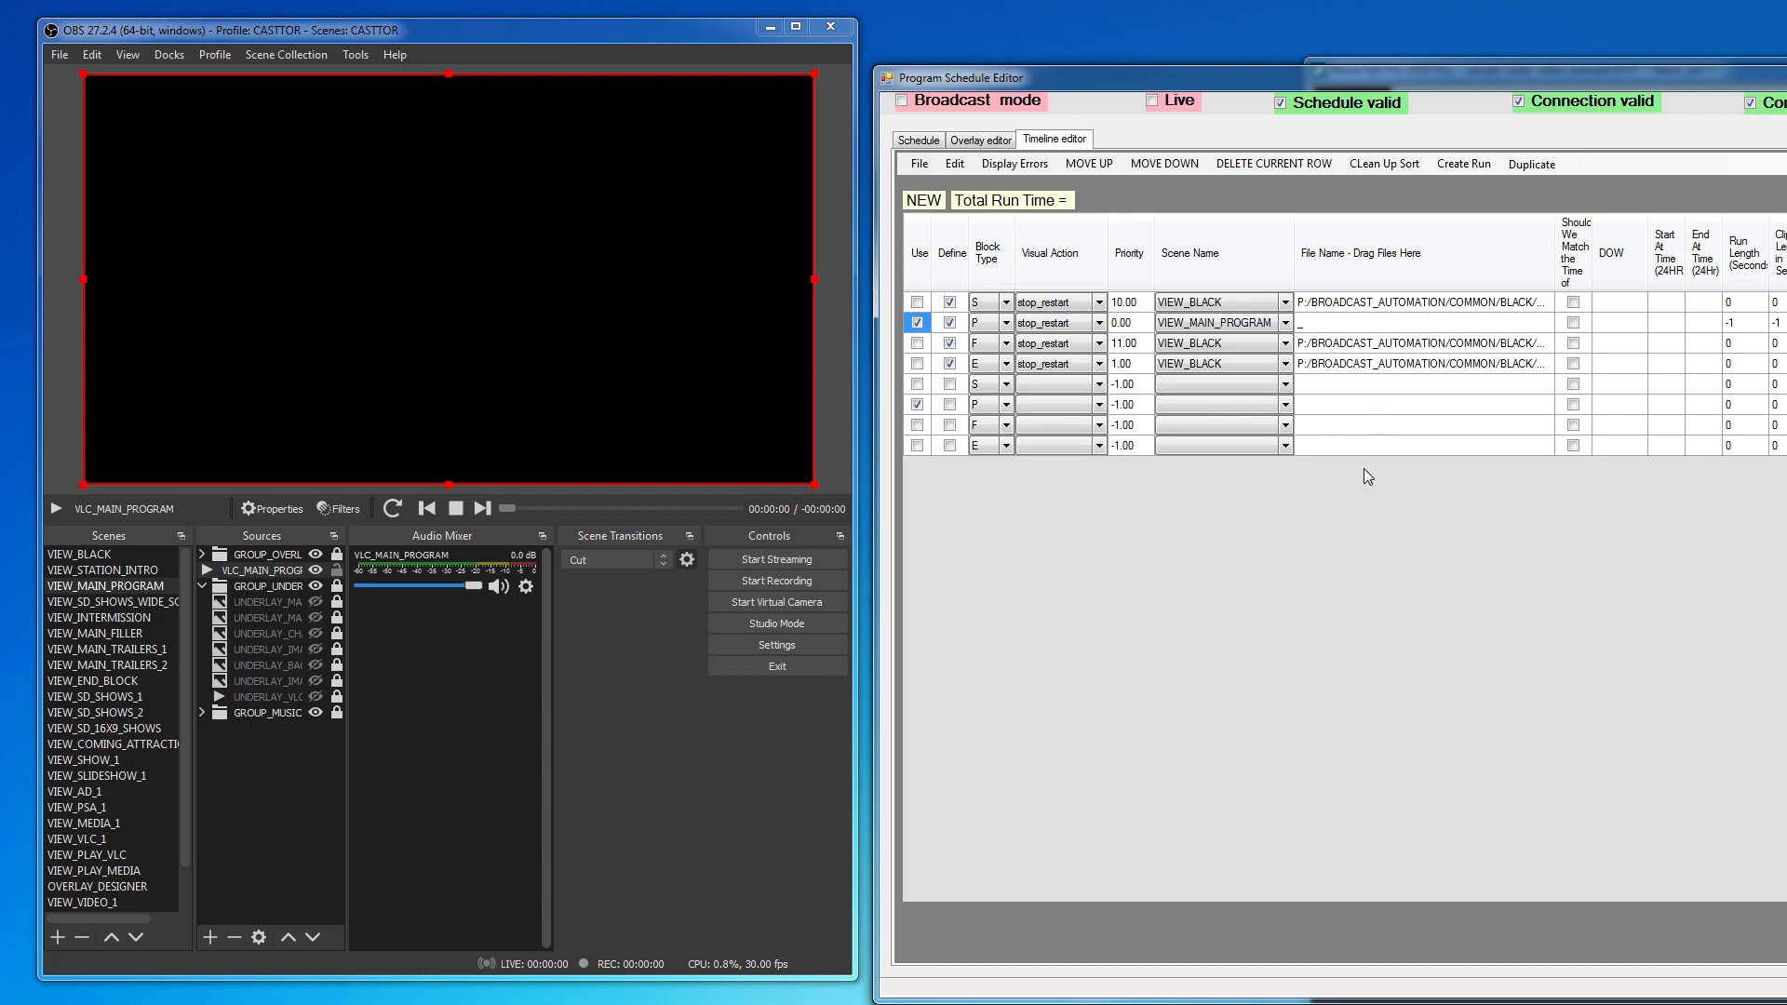
click(330, 601)
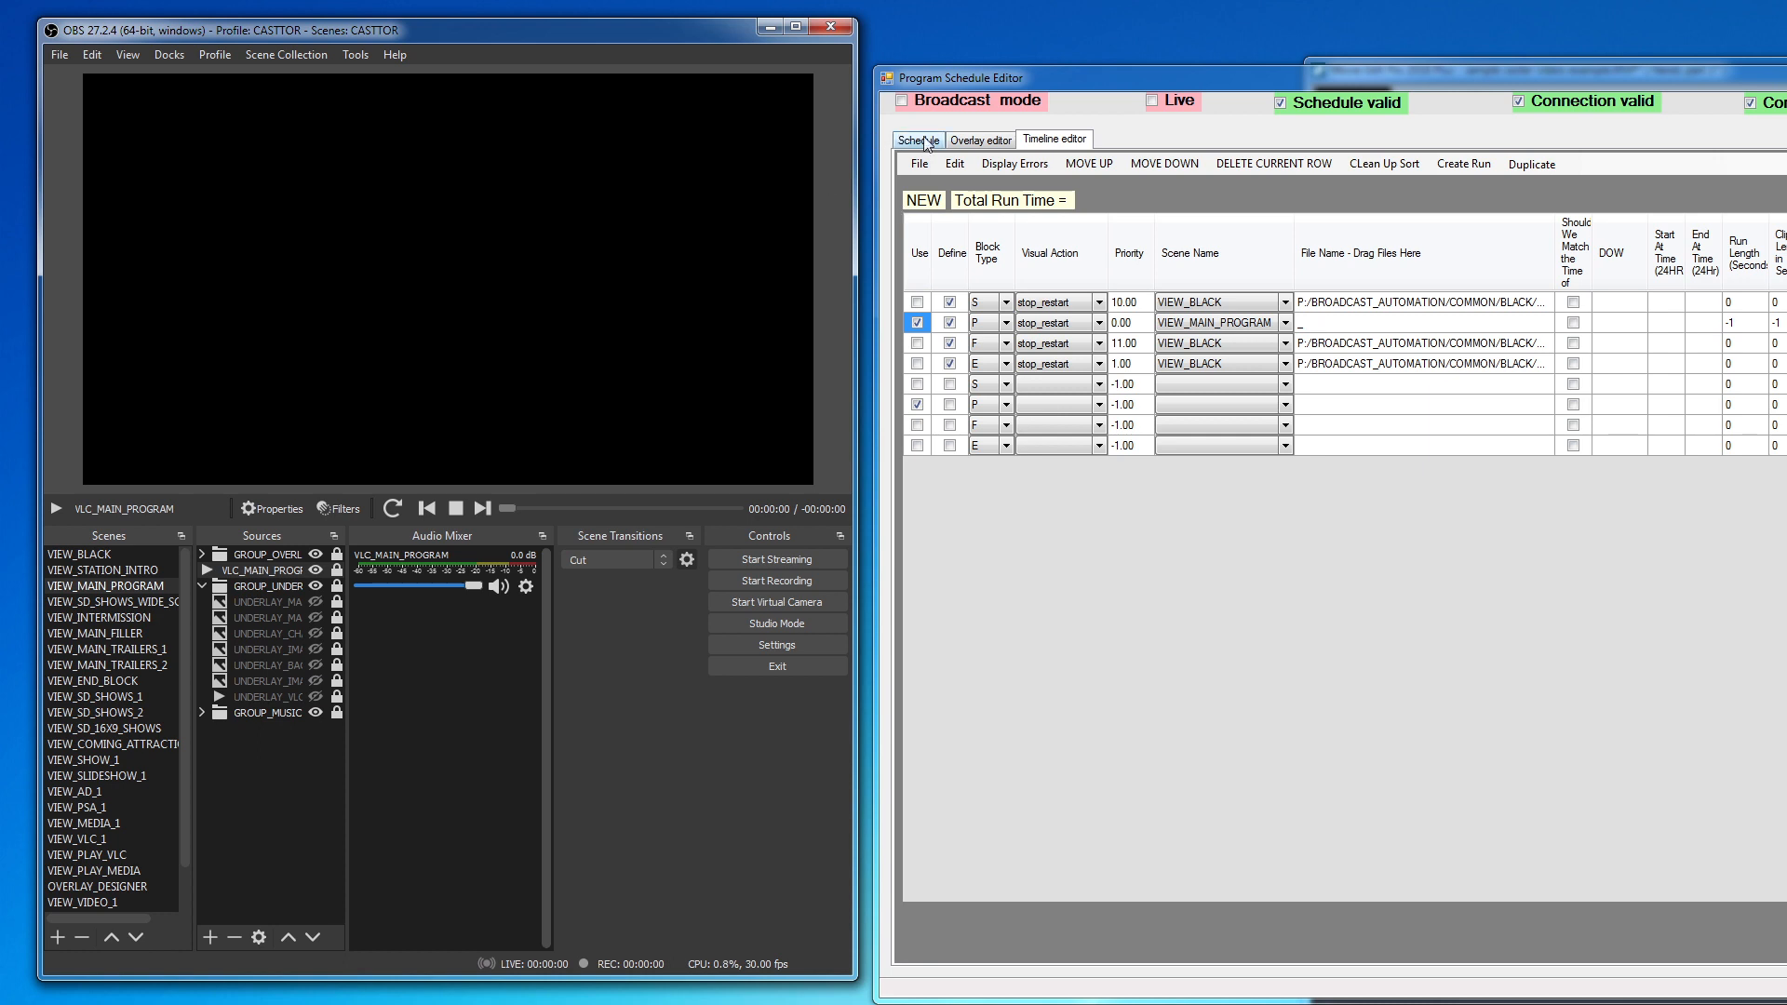
click(1286, 345)
click(917, 141)
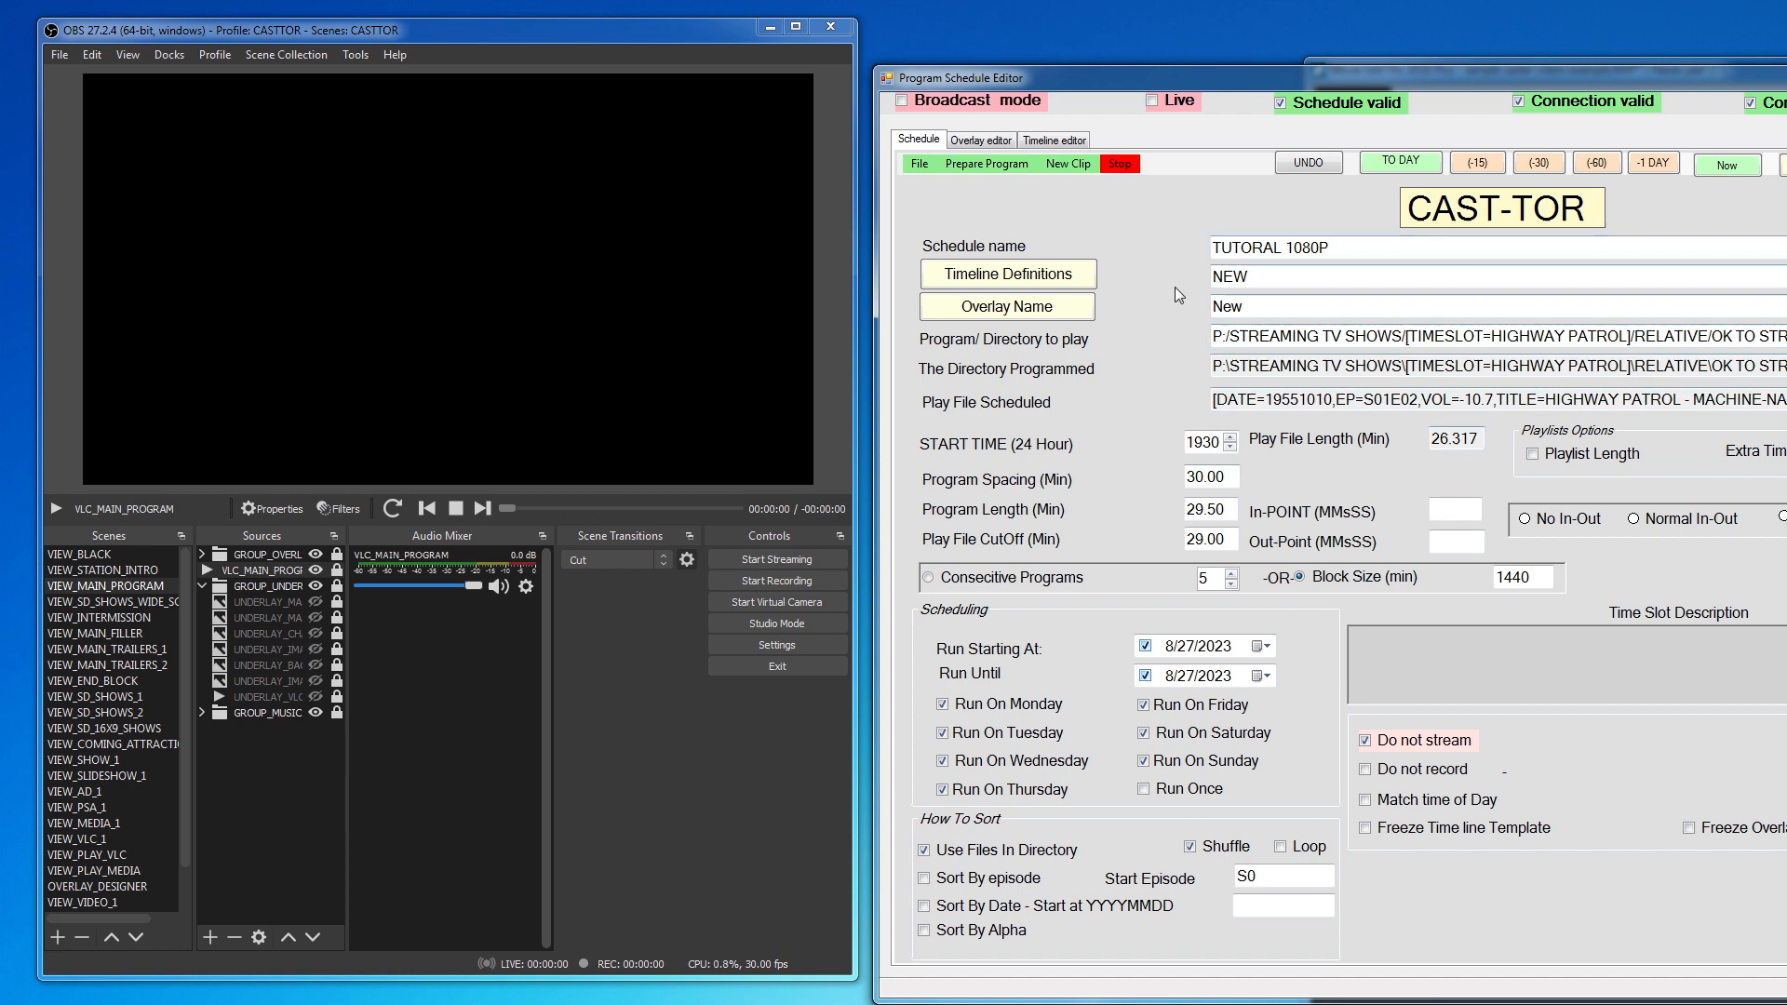
Step: Revisit the timeline rows, switch OBS to the VIEW_BLACK scene, and return to the schedule settings
click(1054, 141)
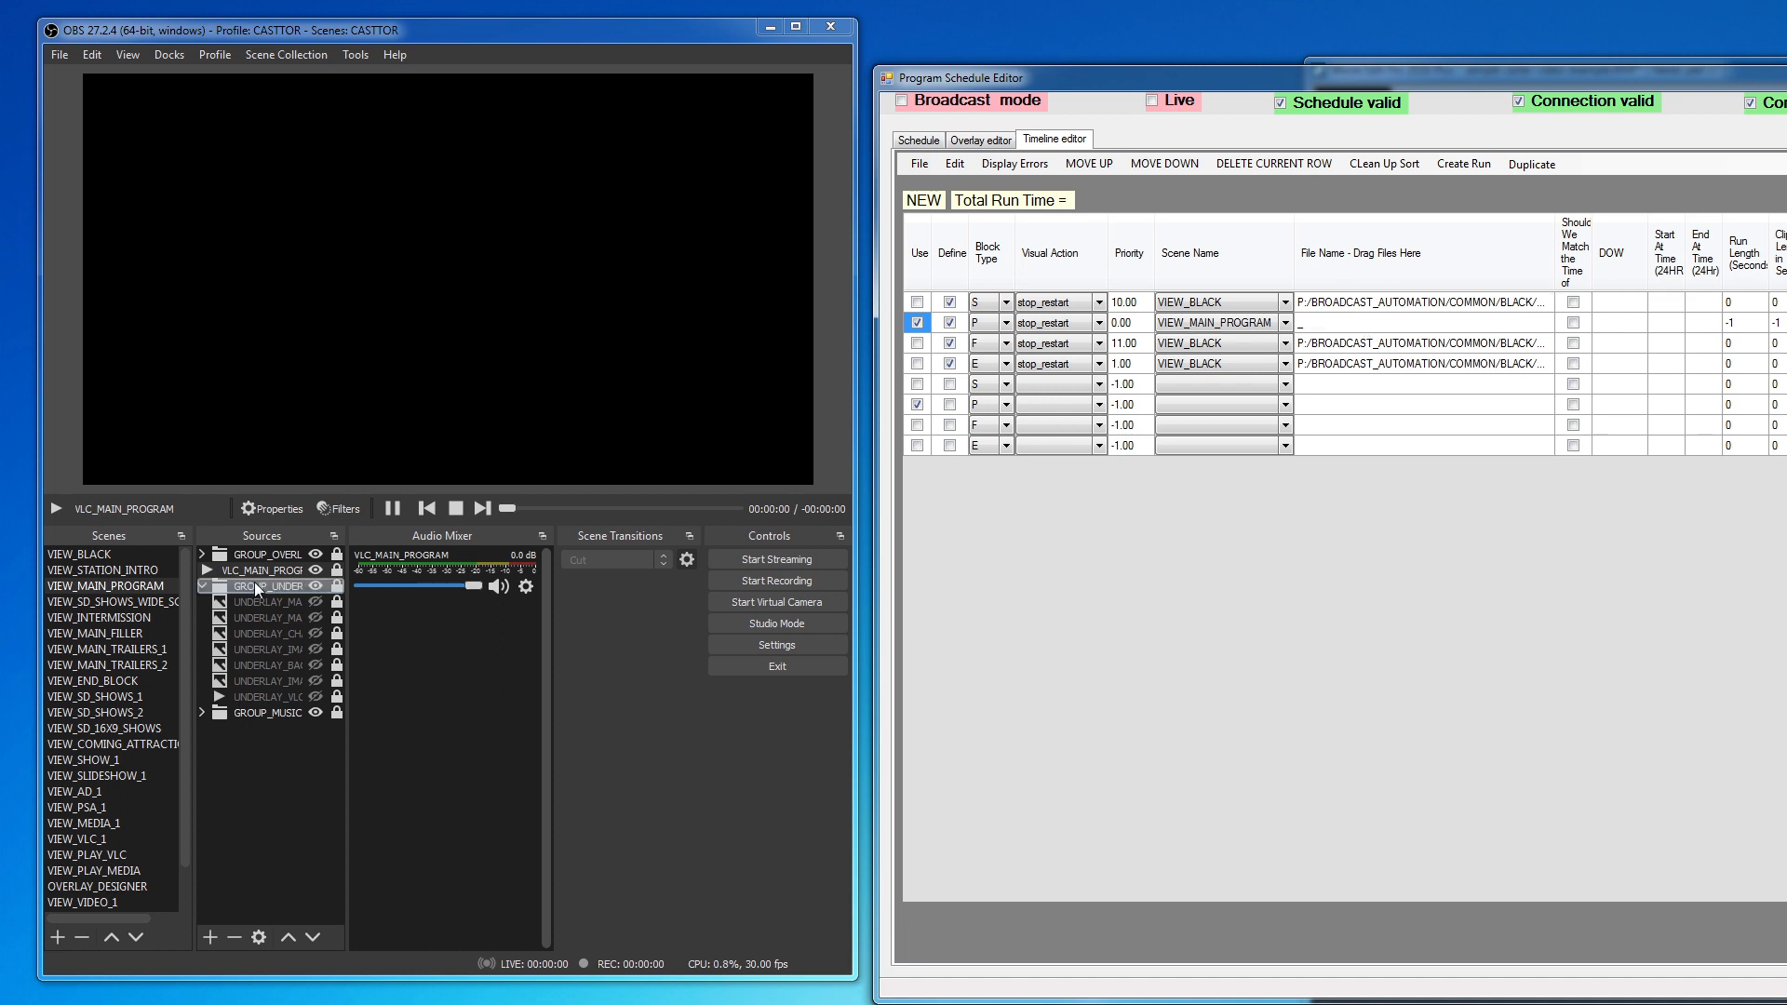
click(82, 556)
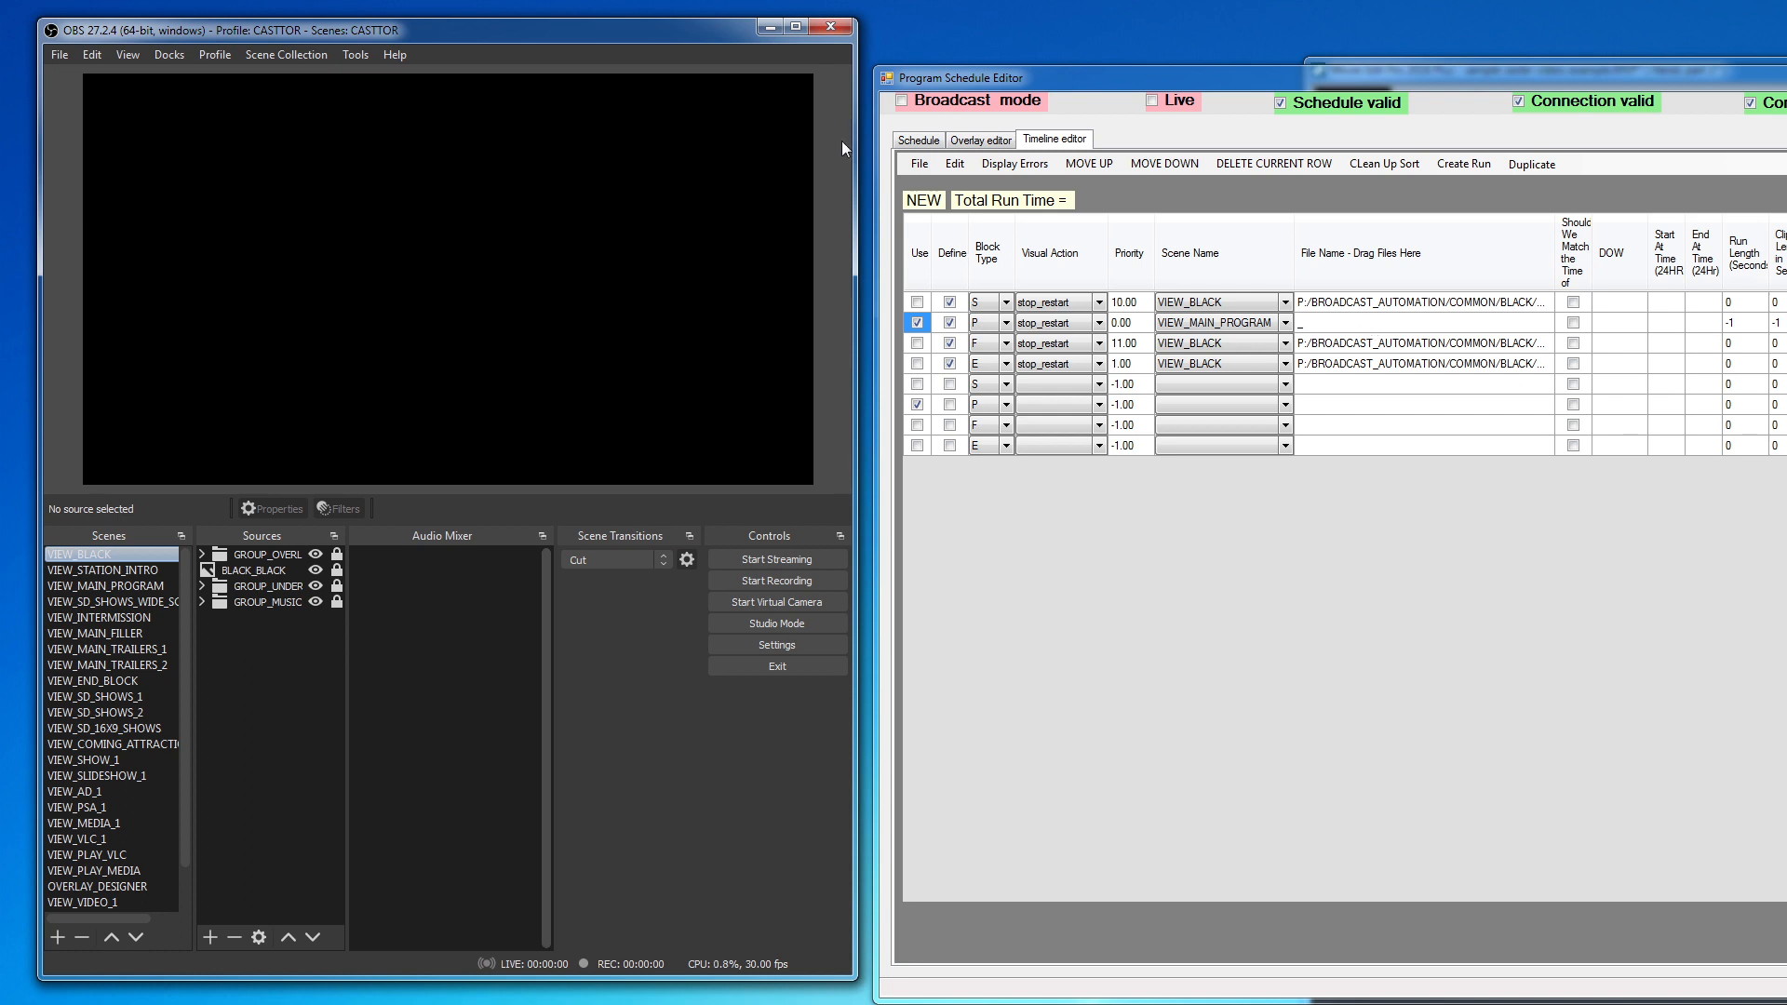
click(923, 142)
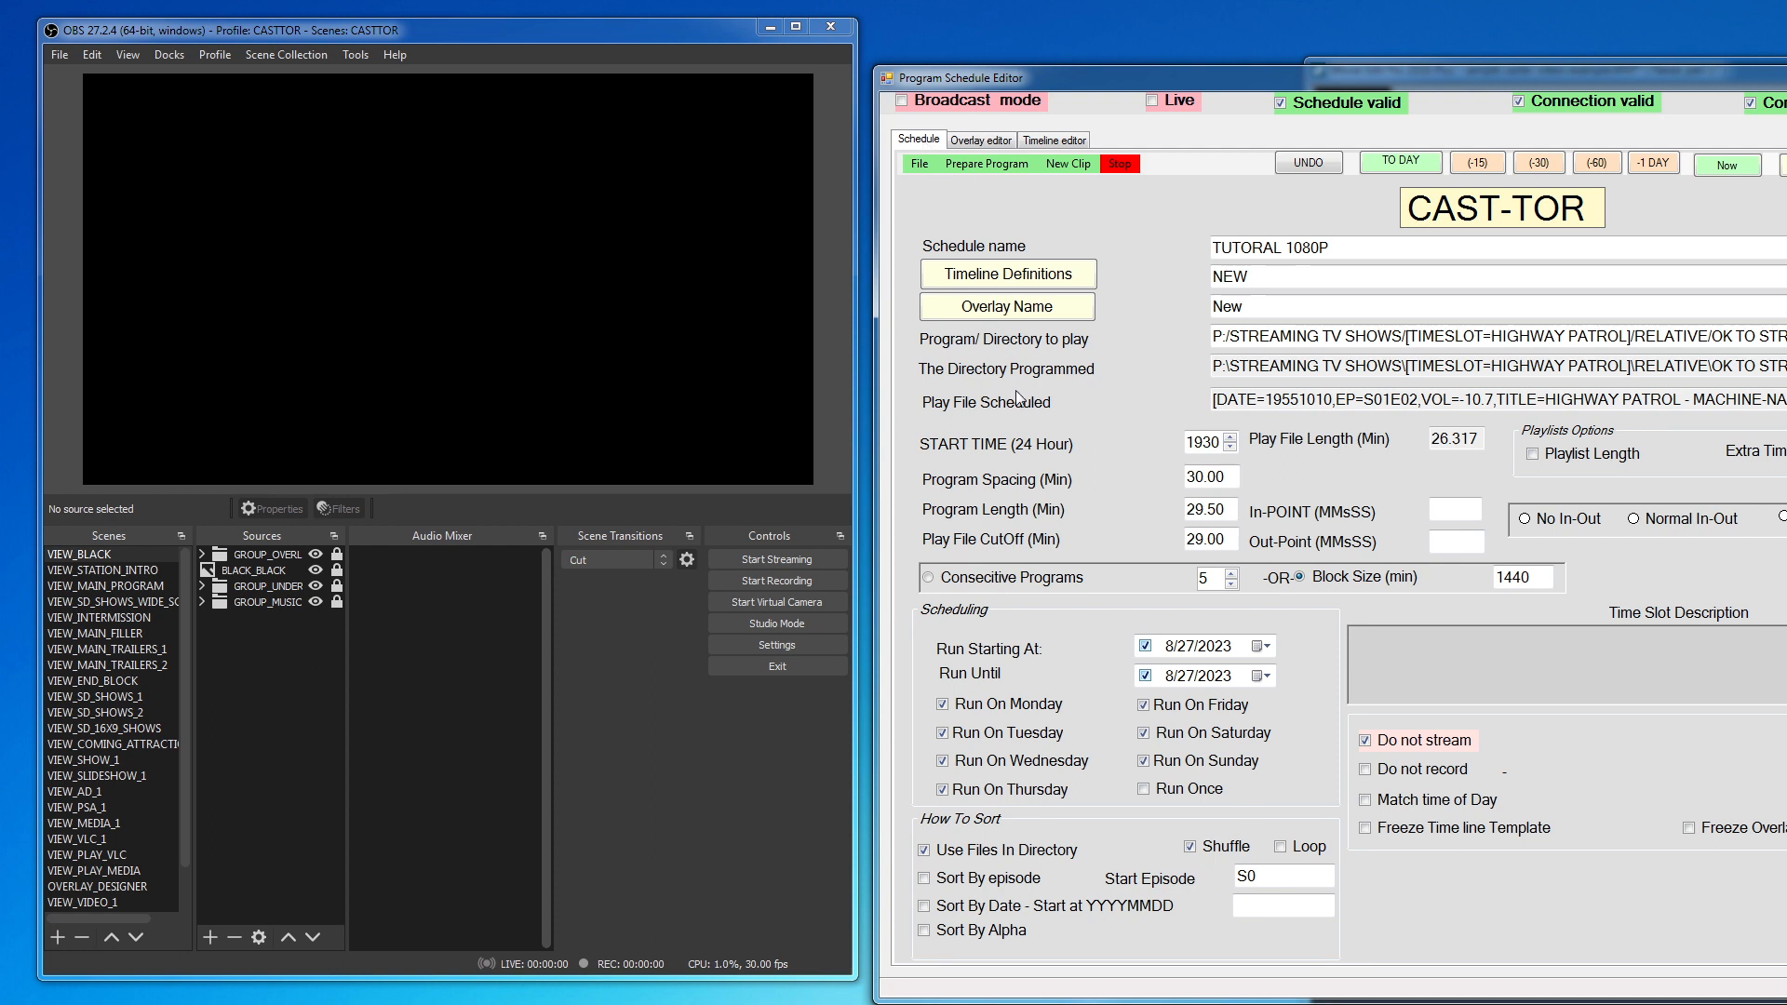
Step: Save the timeline to the COMMON folder as TUTORIAL TIMELINE
click(1067, 142)
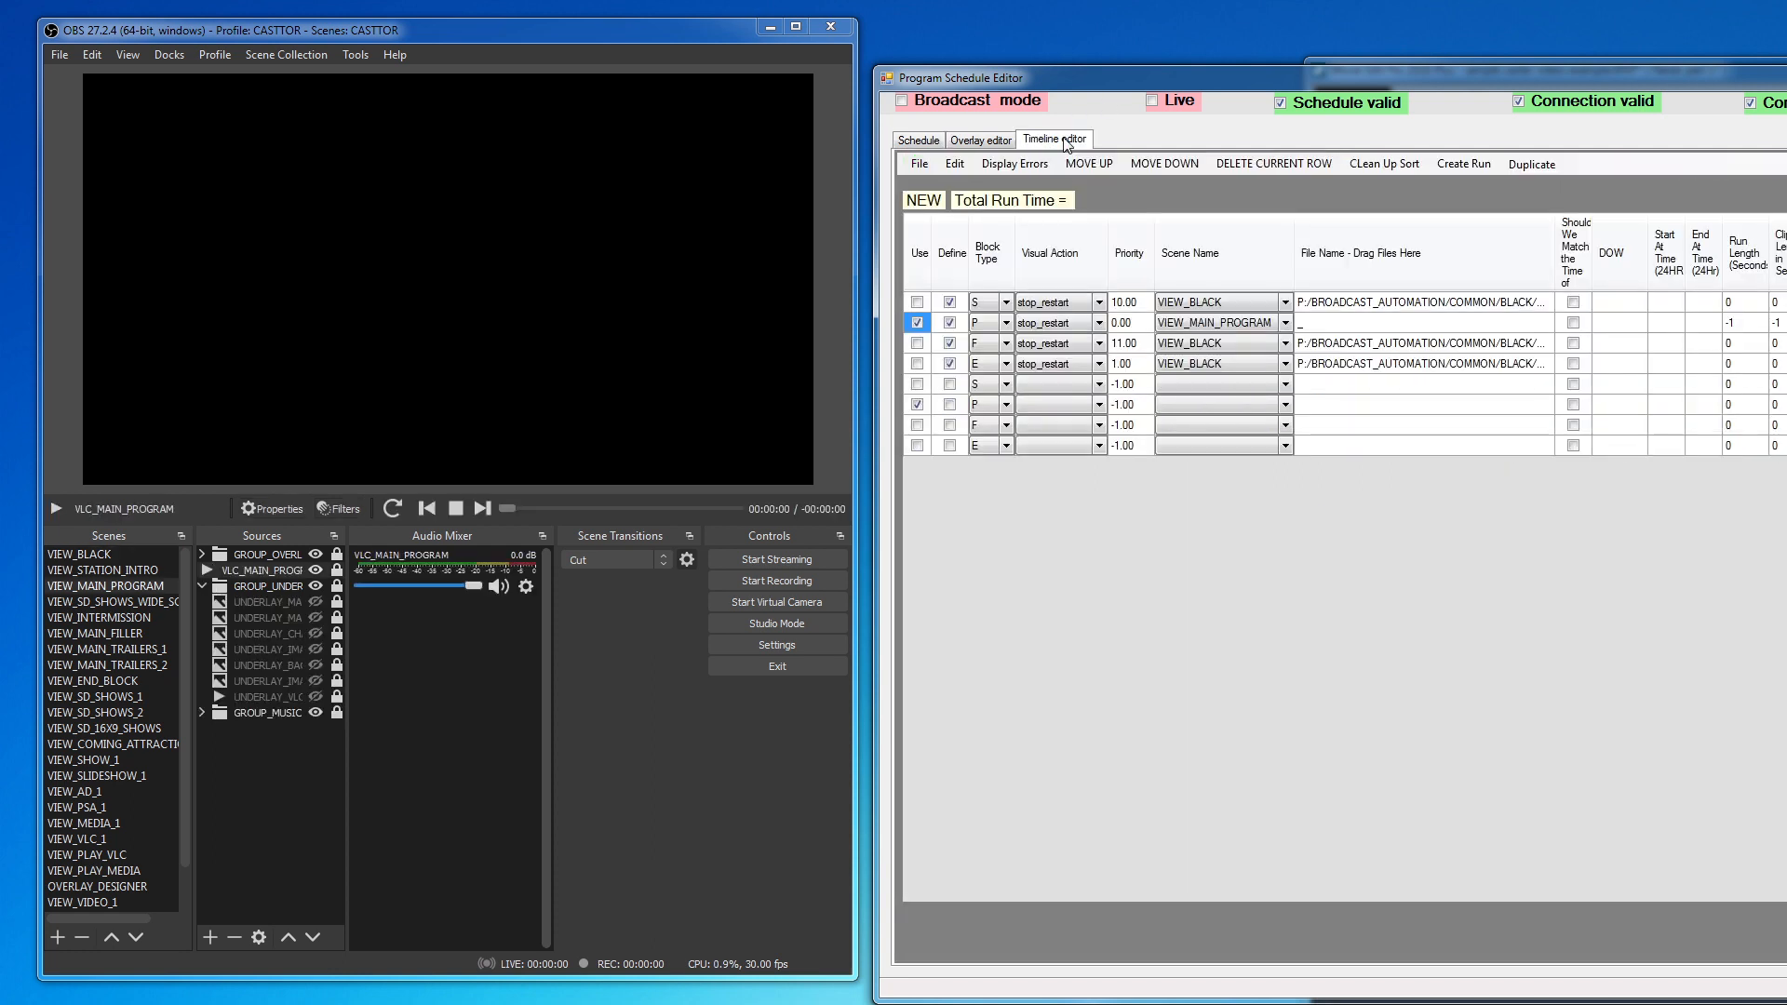
click(920, 165)
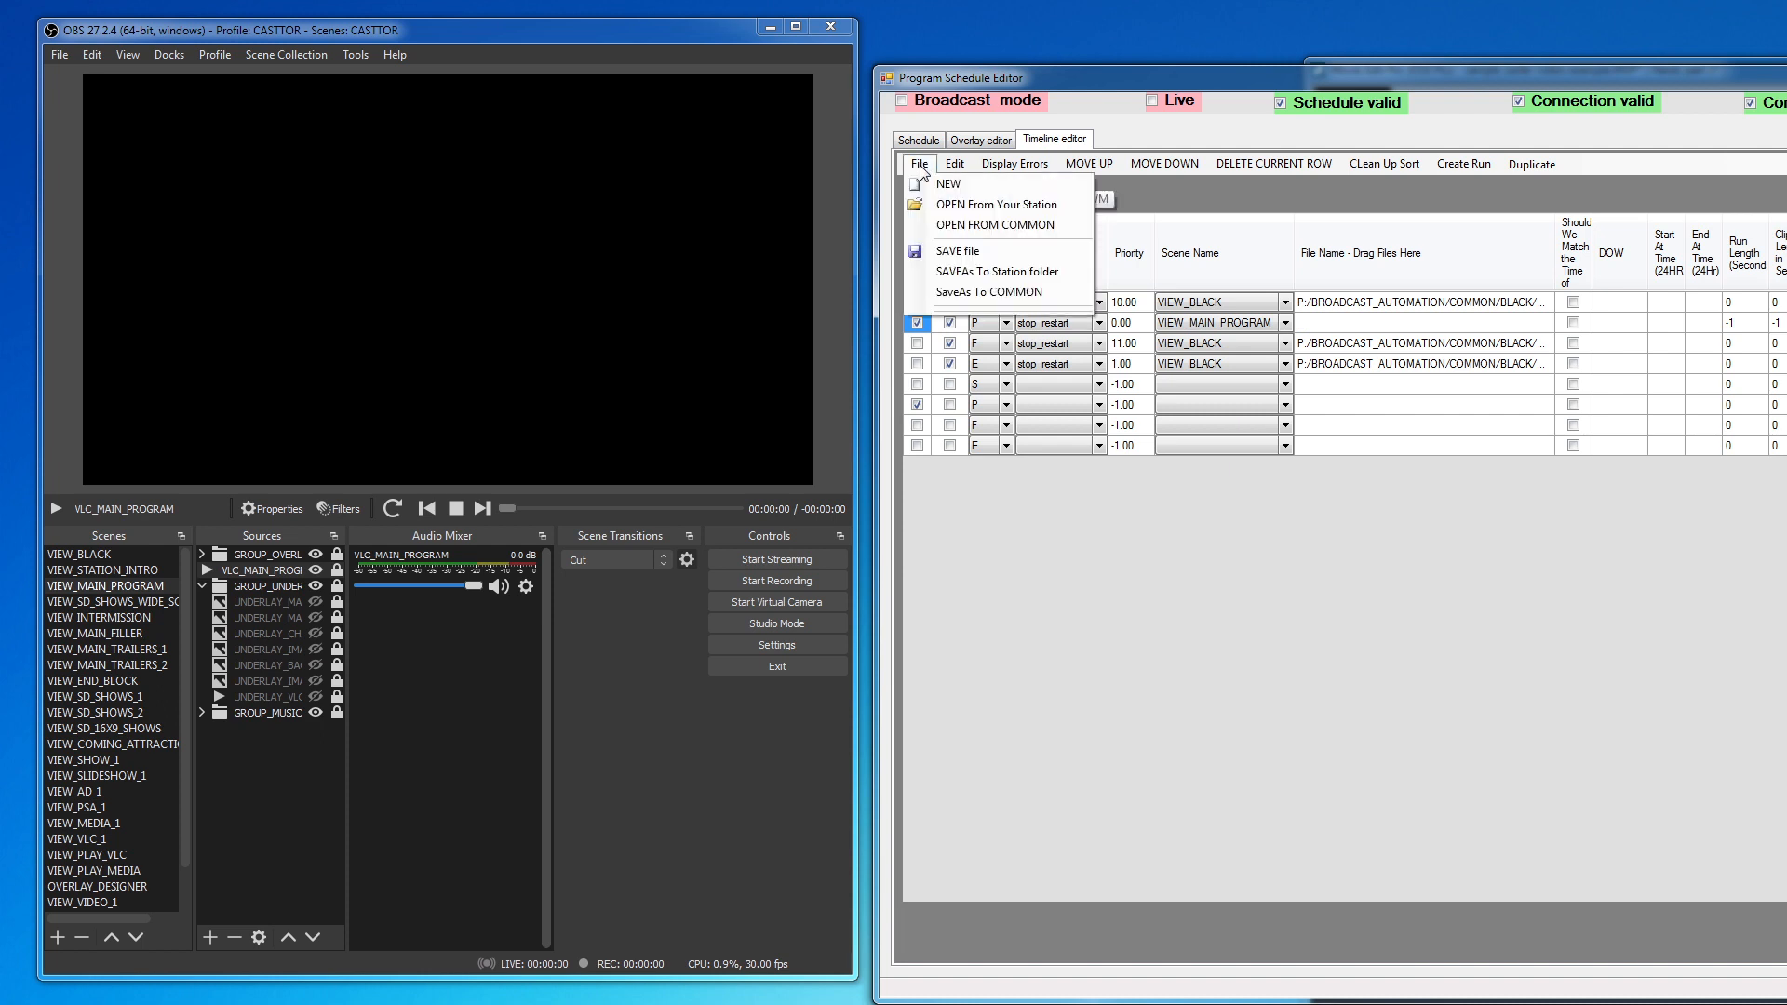
click(991, 294)
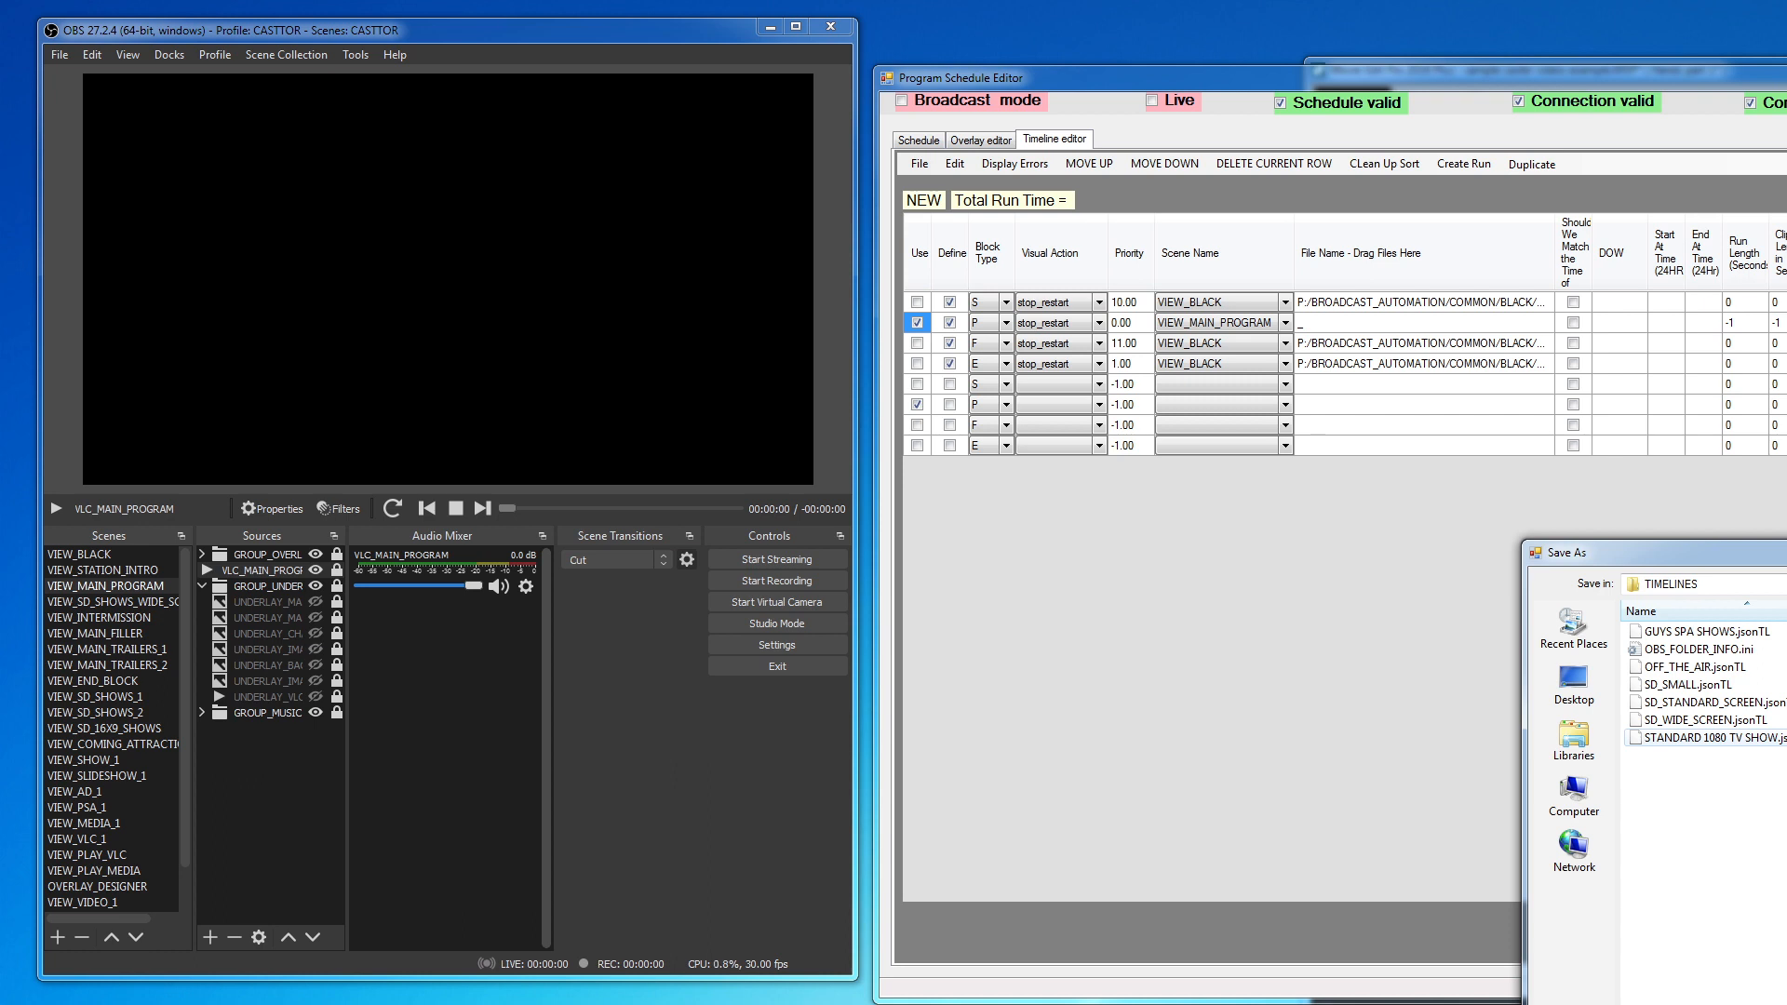
key(Return)
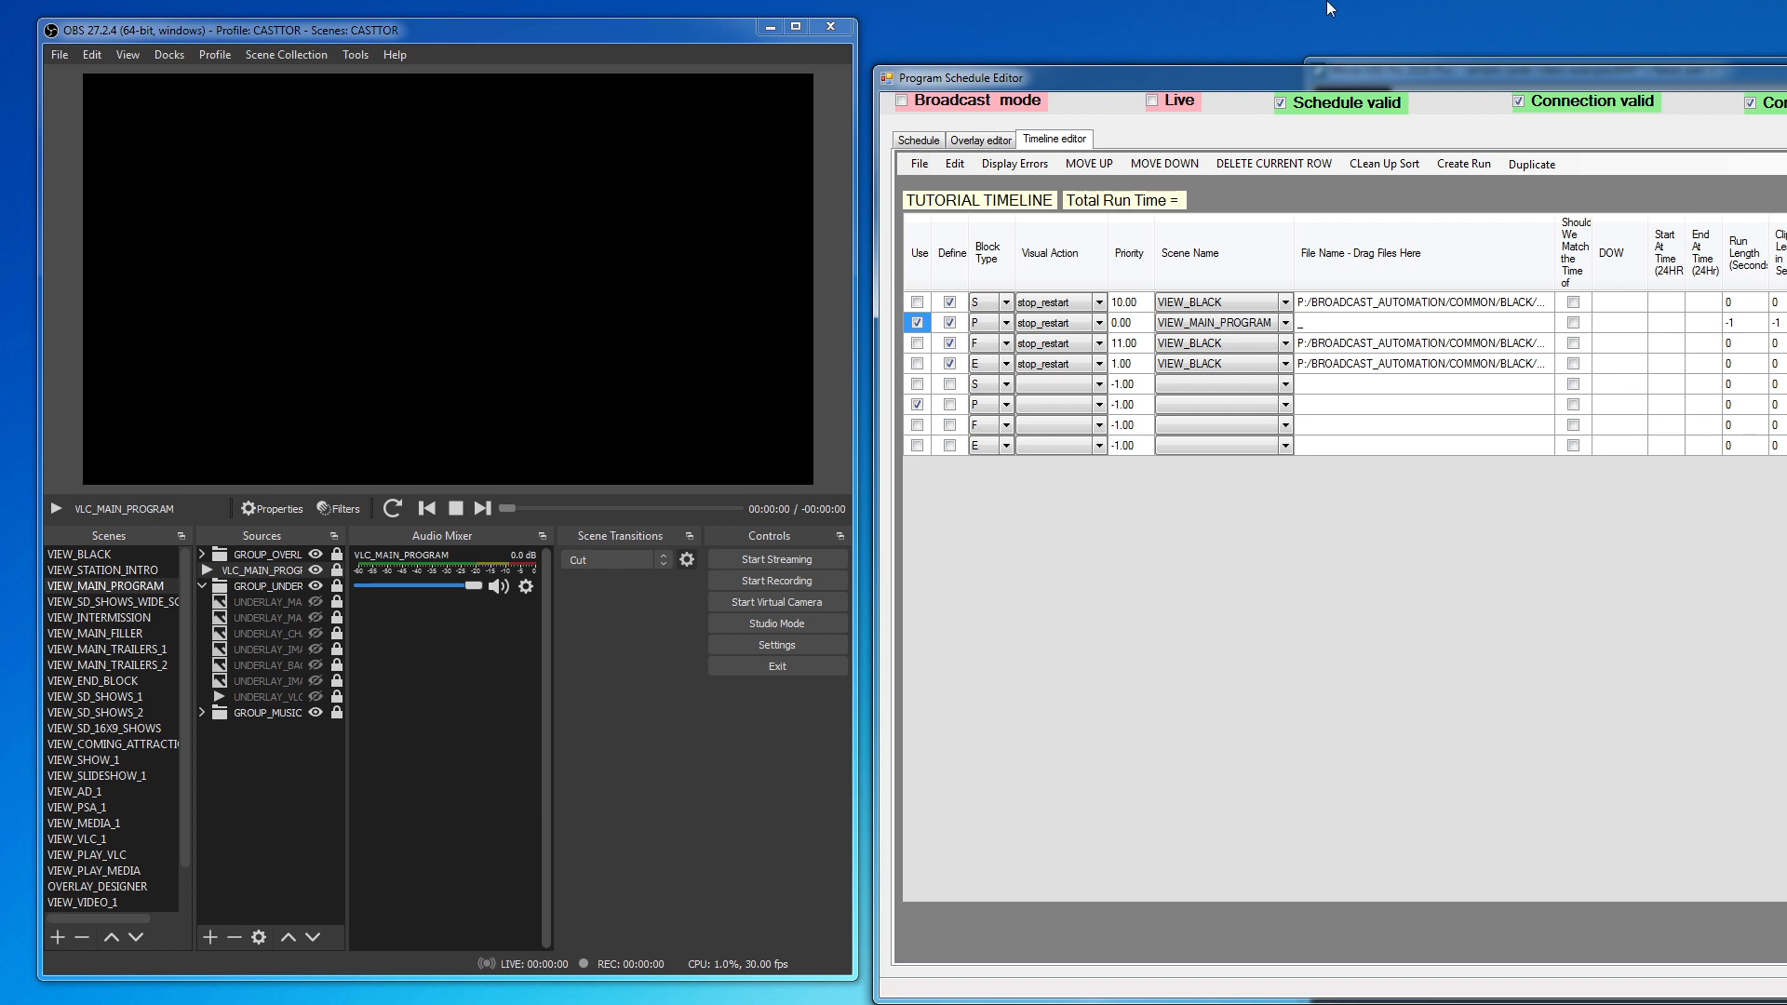
Step: Save the overlay to the COMMON folder as TUTORAL OVERAL
click(968, 141)
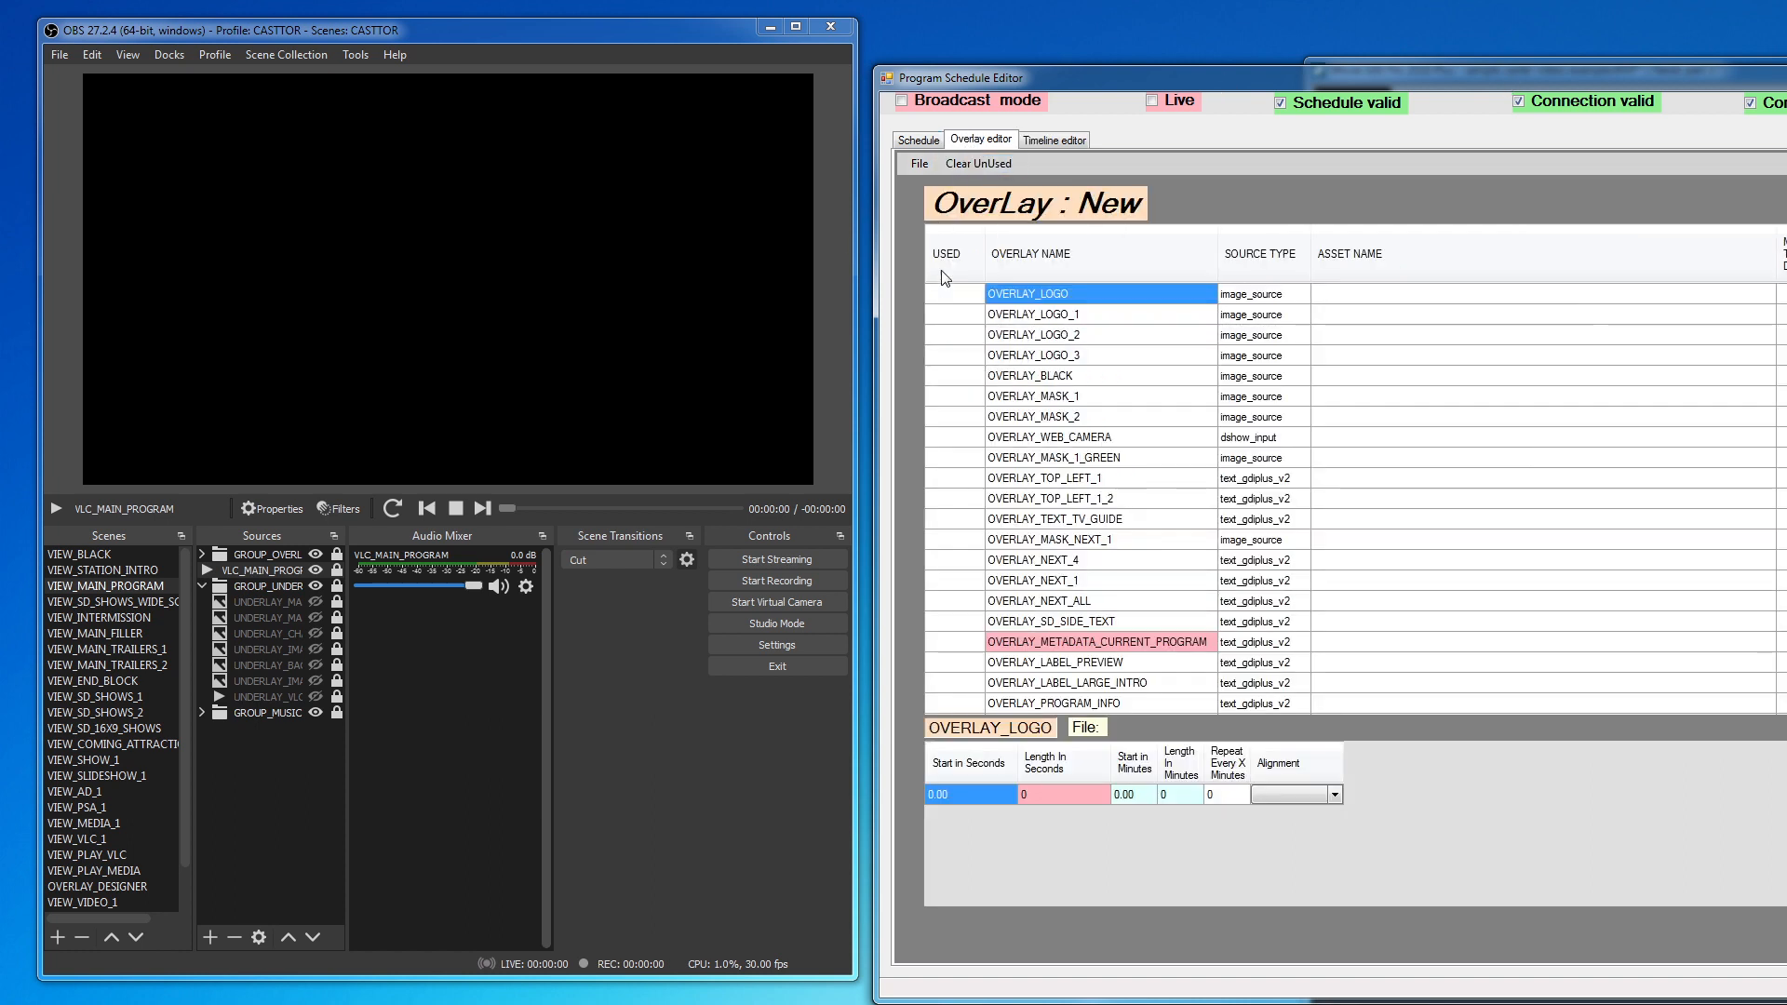
click(920, 164)
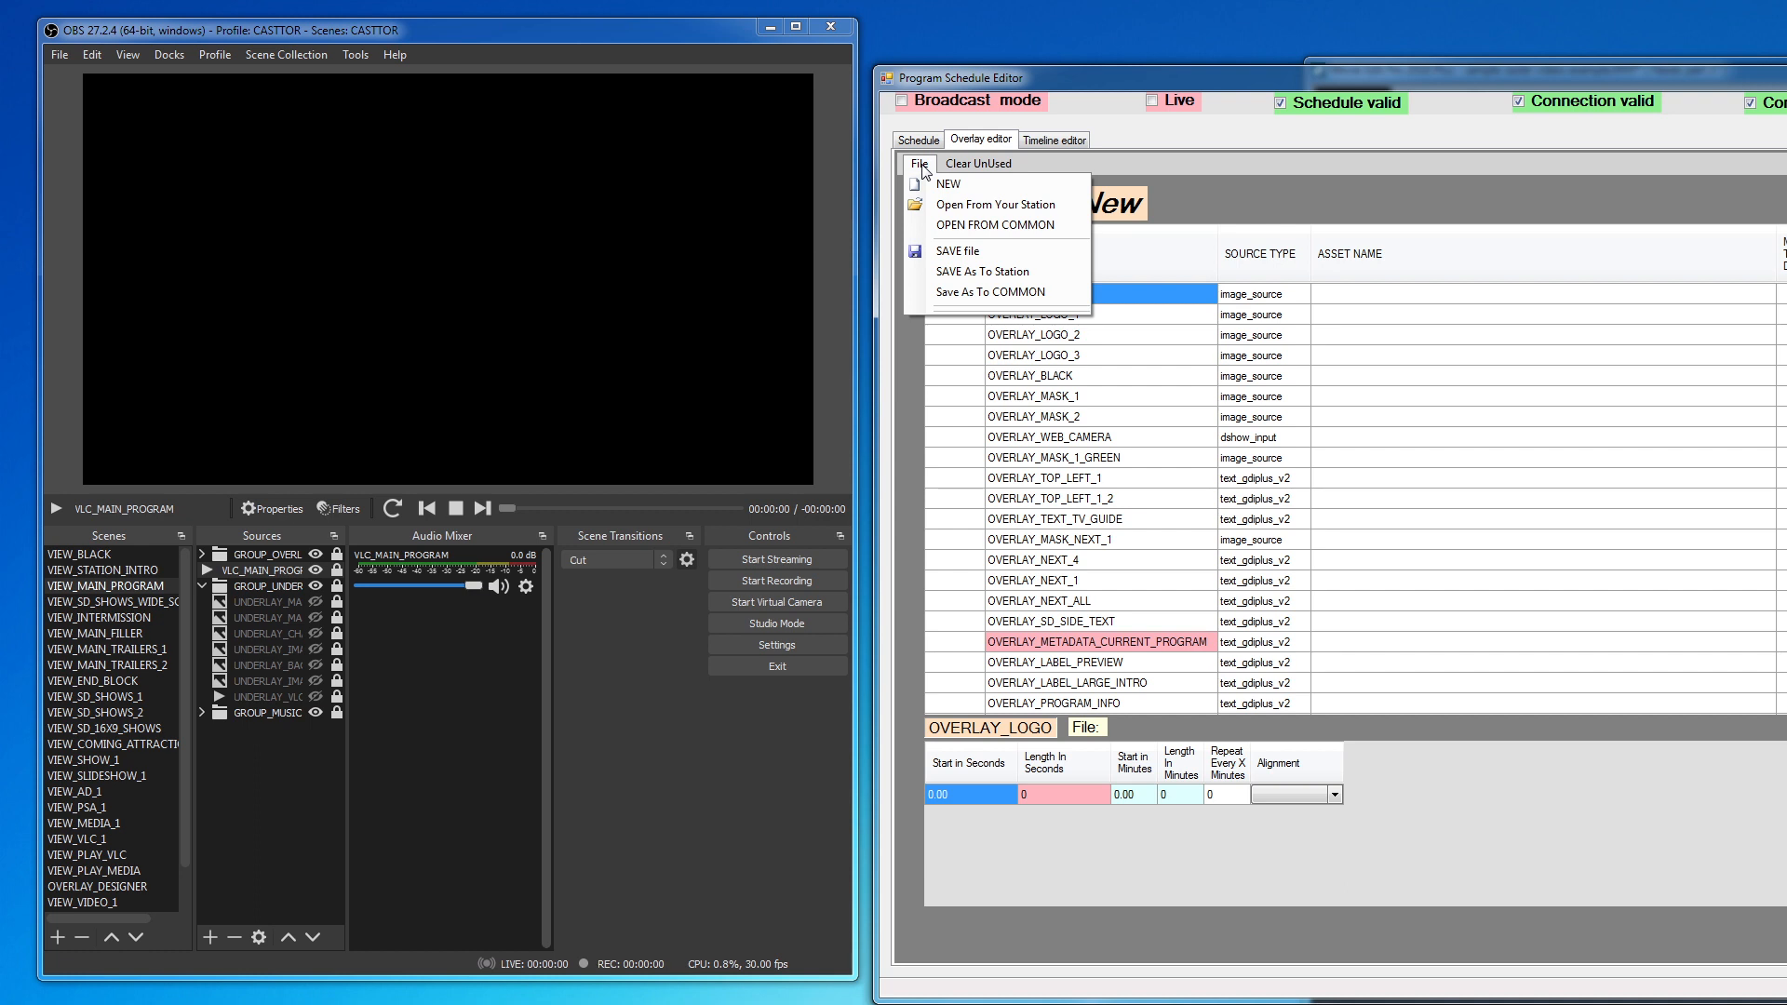
click(978, 291)
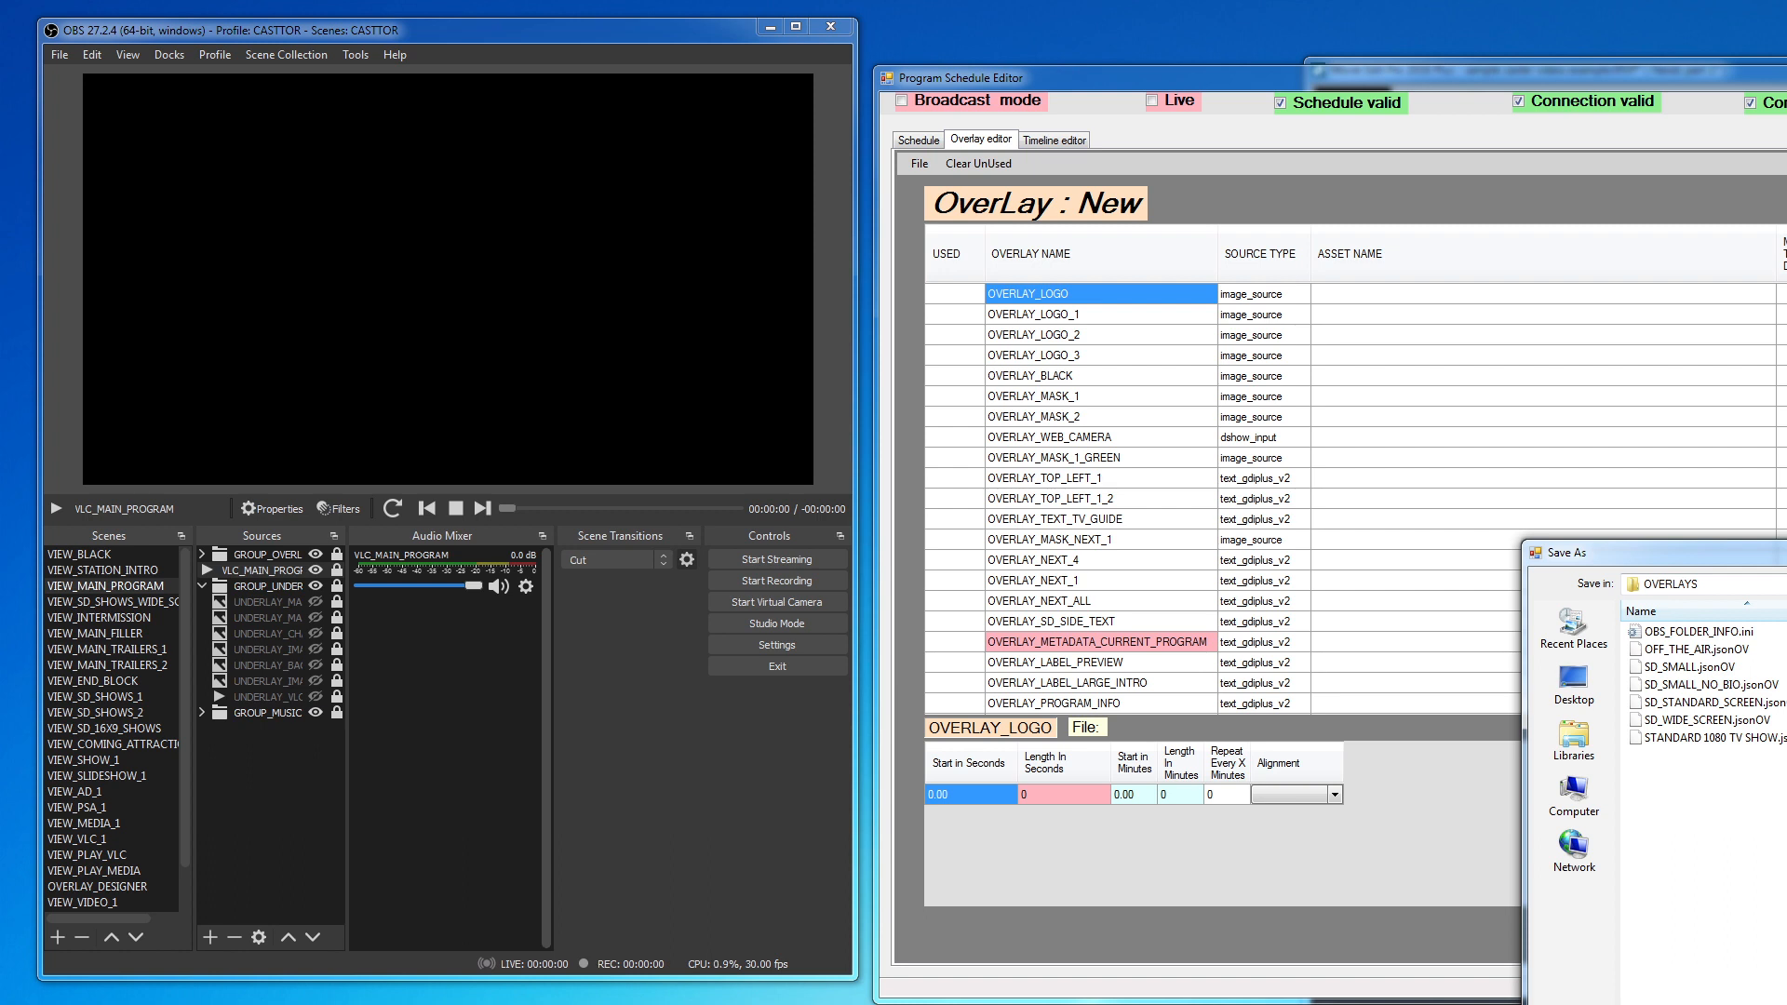
key(Return)
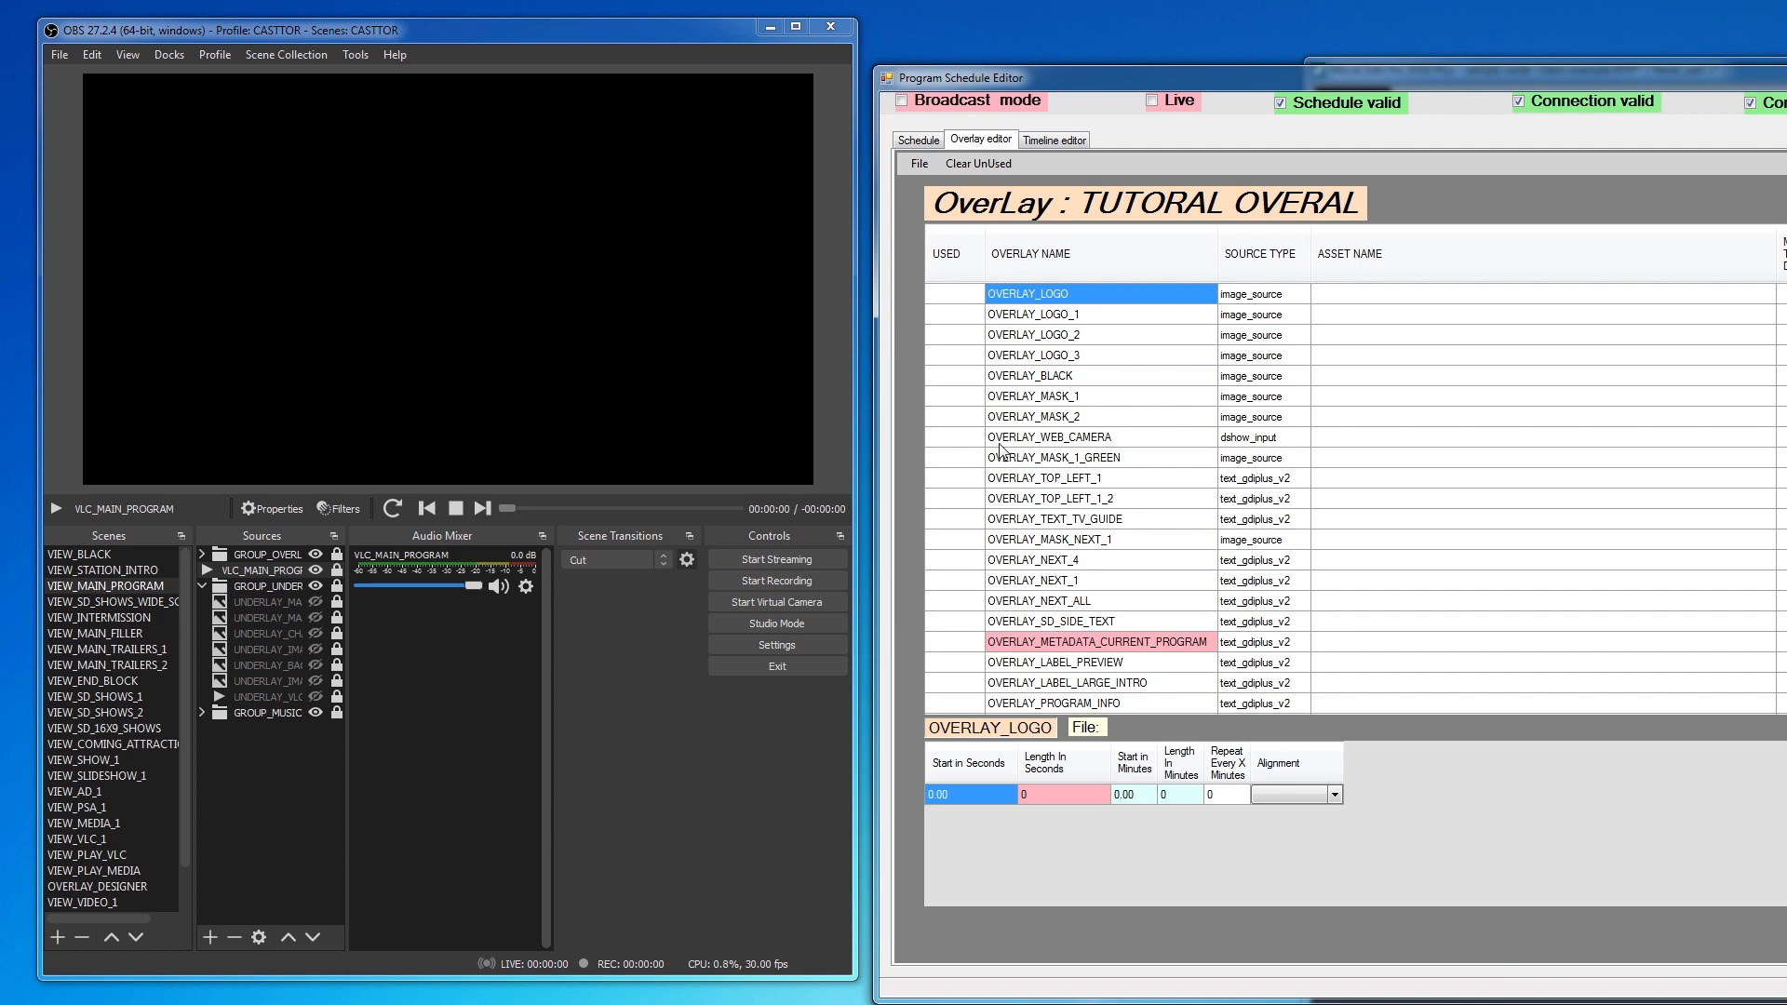
Step: Create a preview program from the TUTORAL 1080P schedule and examine its timeline schedule report
click(919, 141)
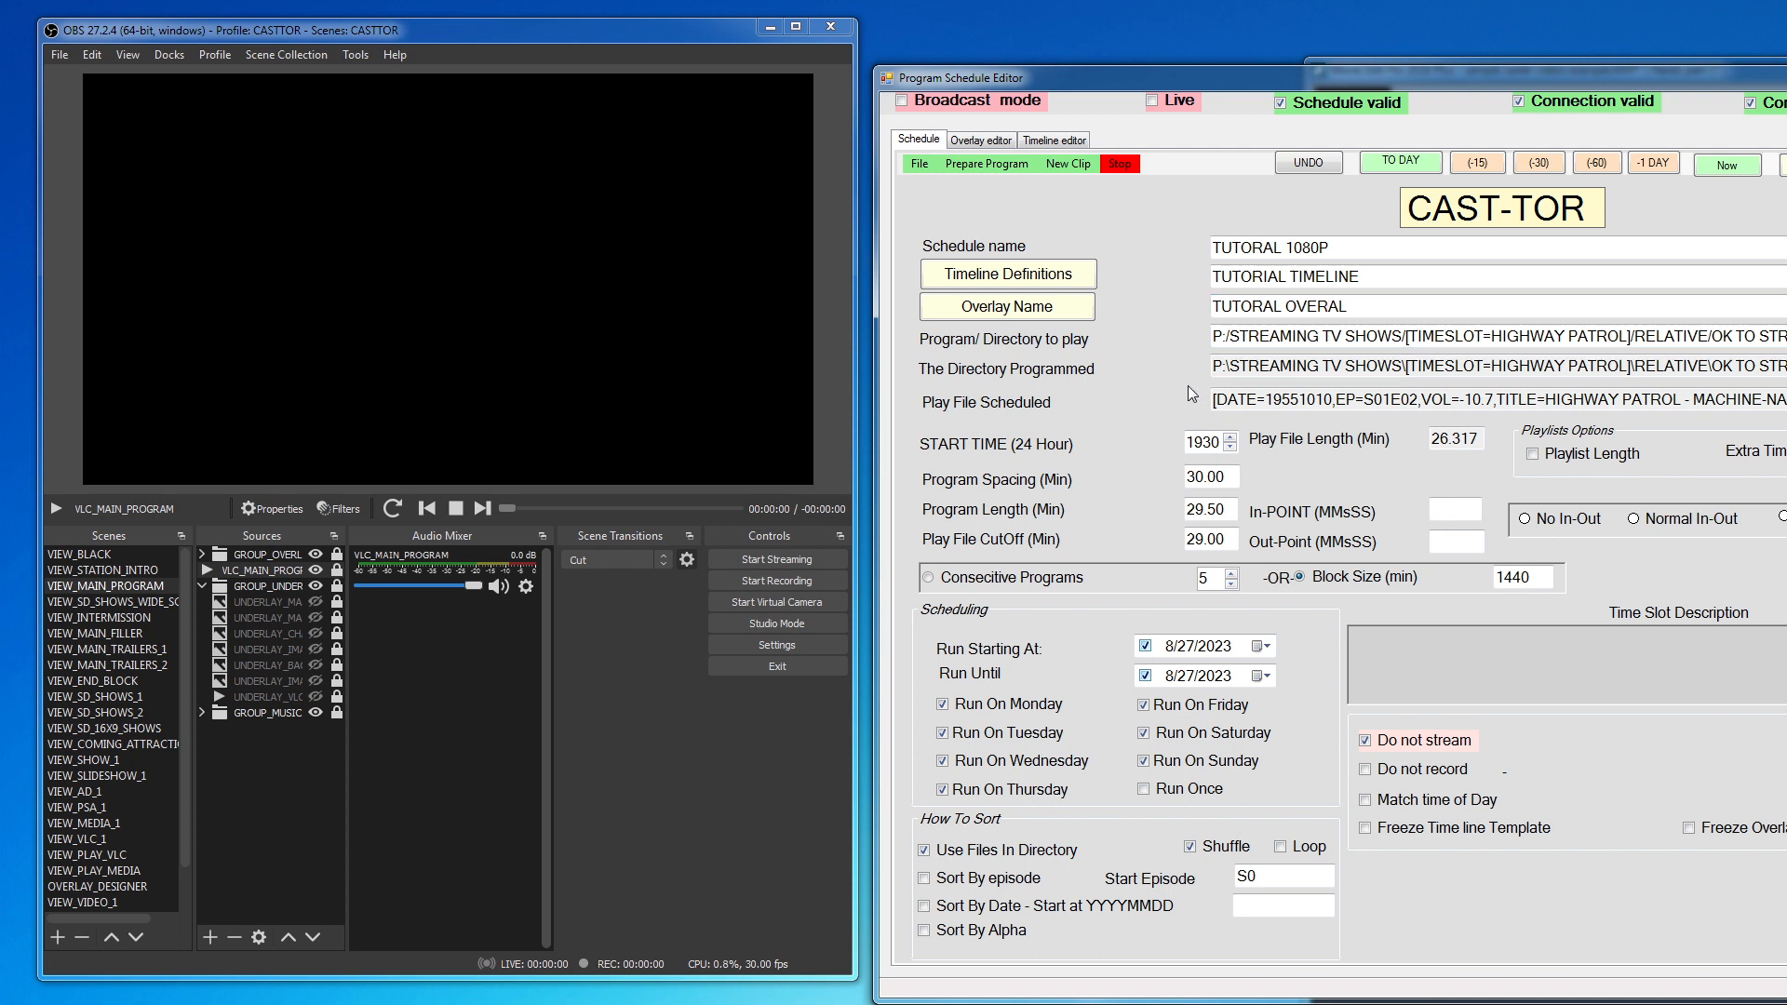
click(976, 164)
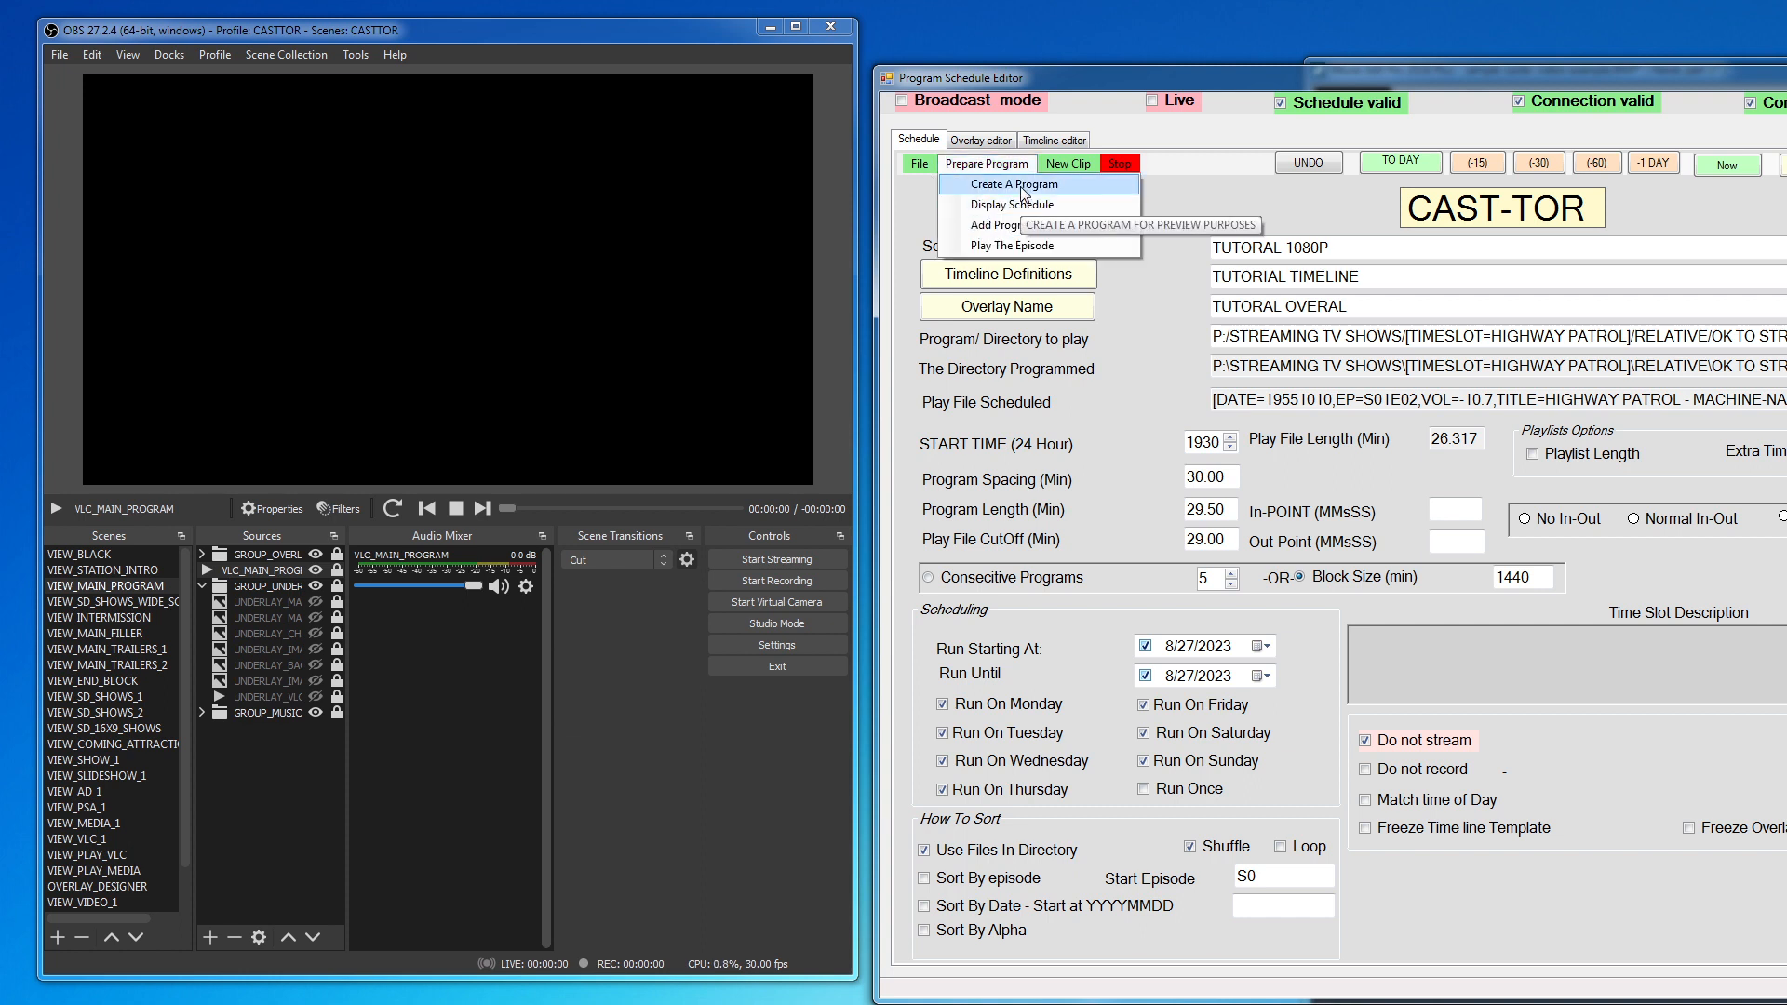
click(1023, 190)
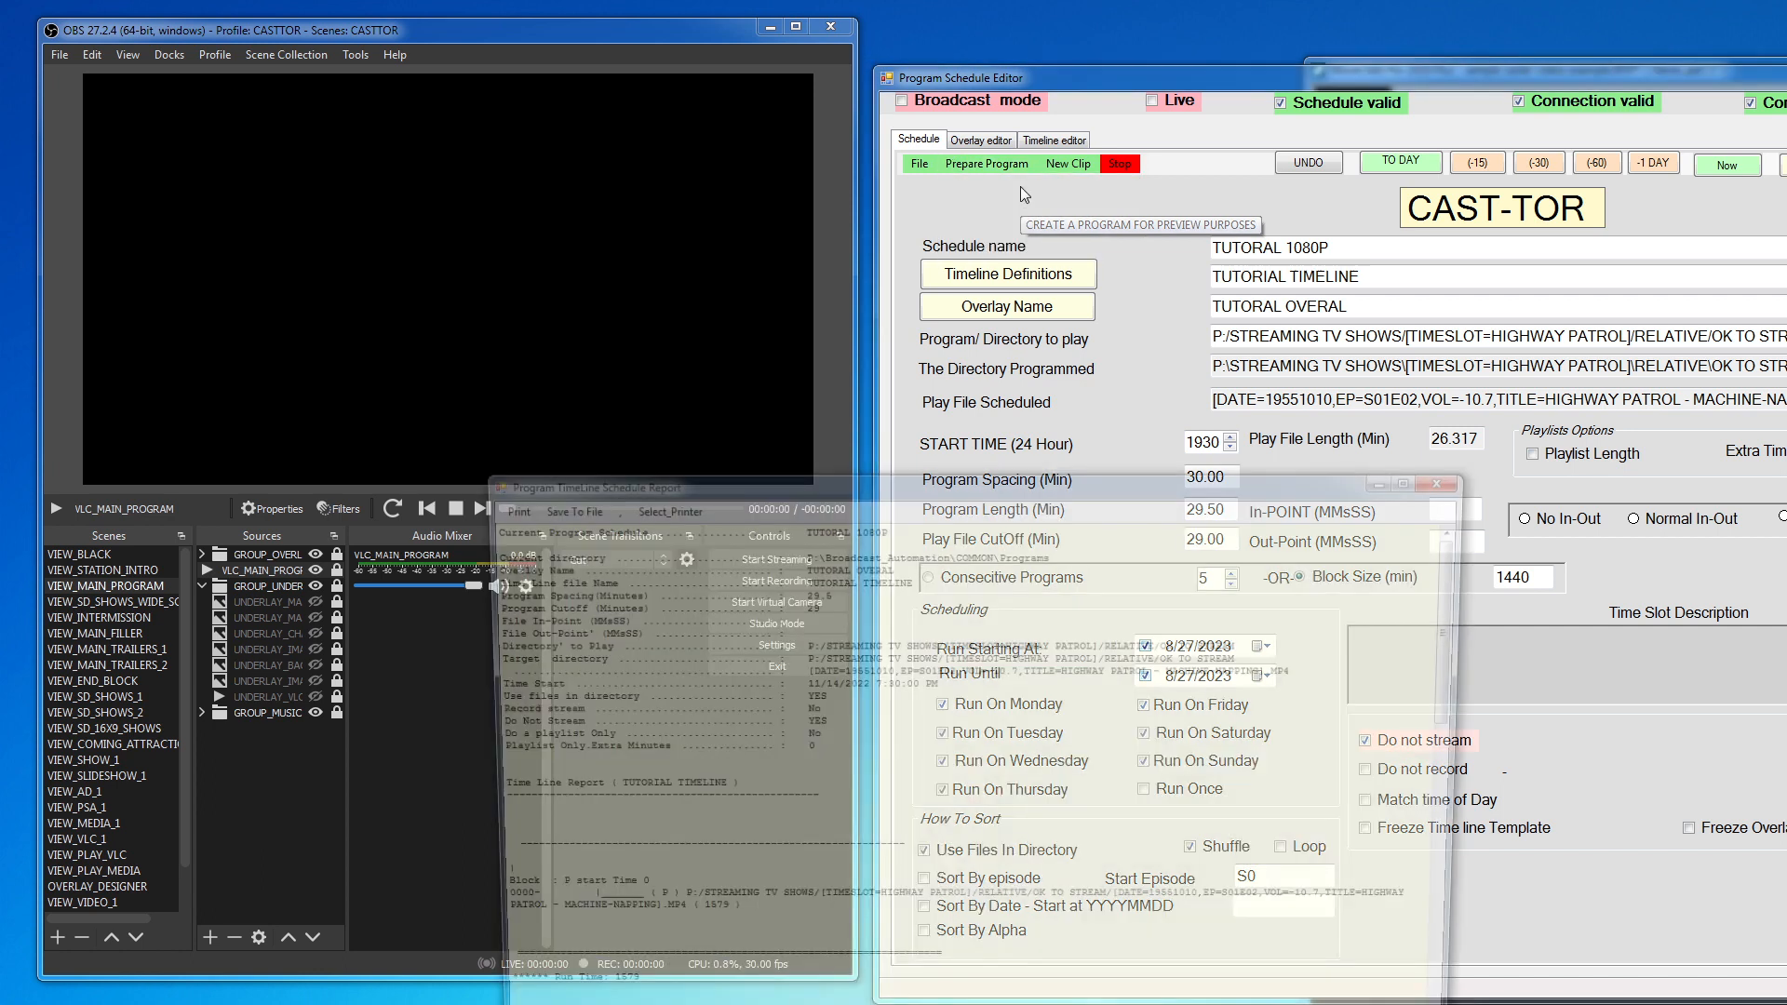
drag(1048, 468, 846, 214)
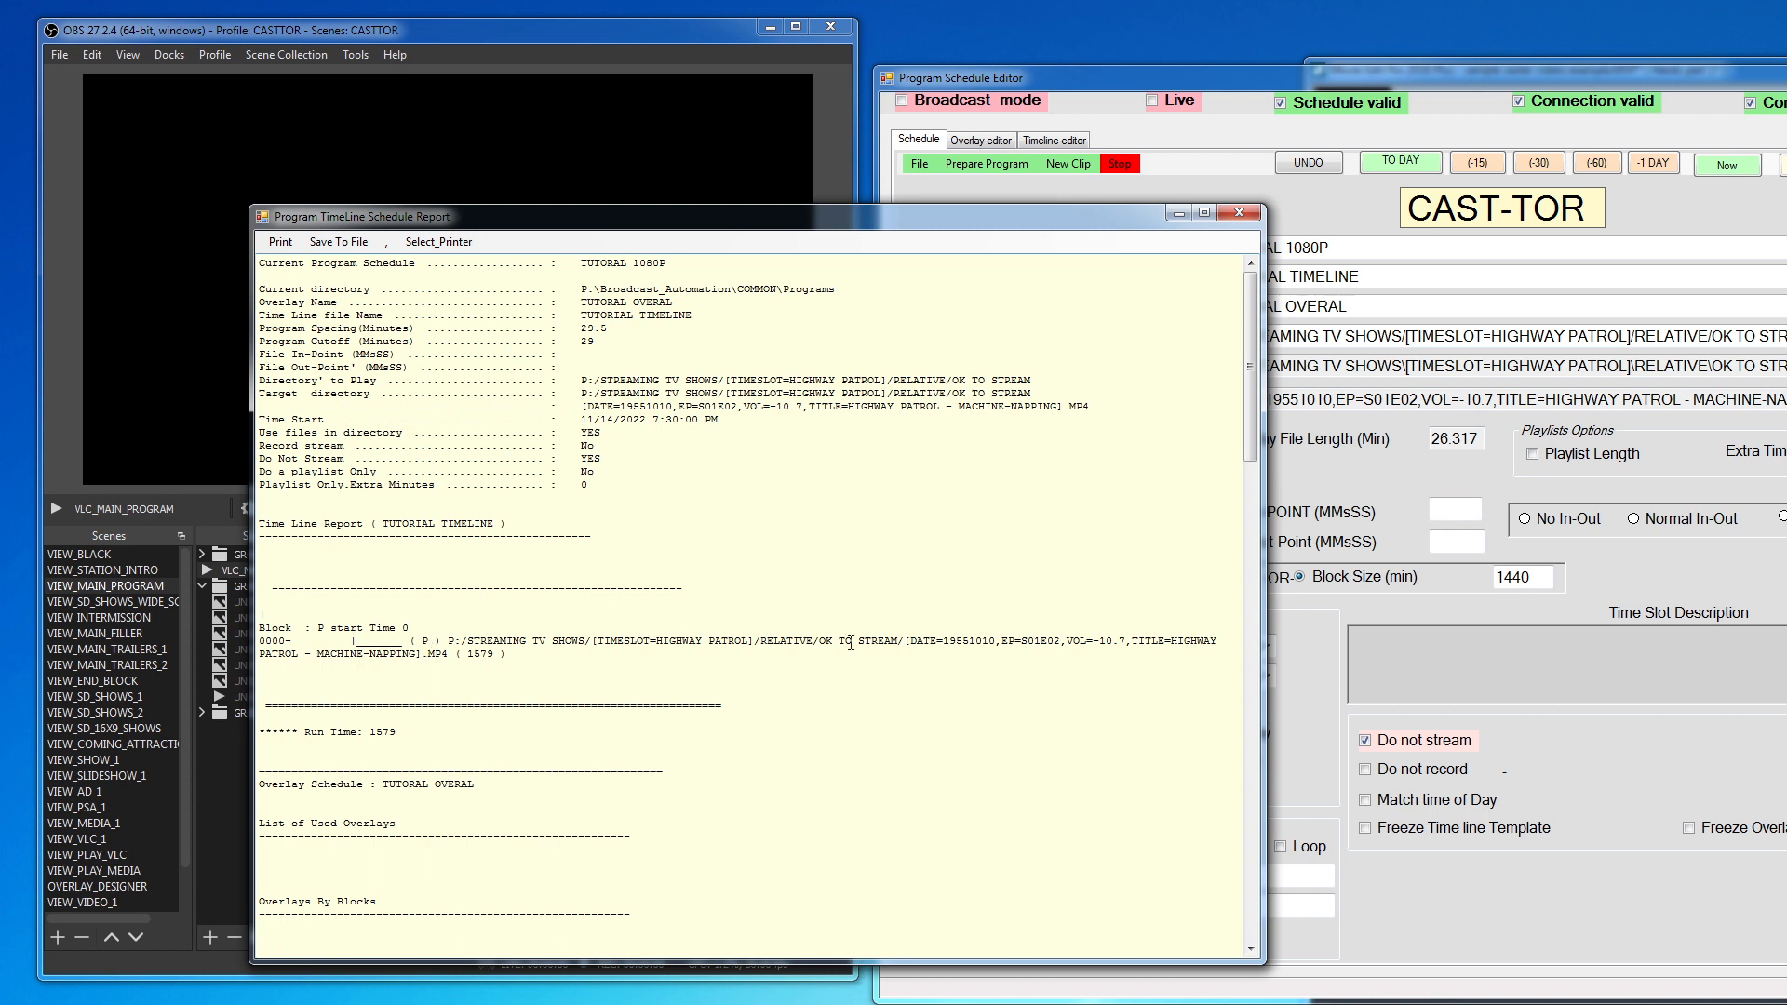
drag(1136, 220, 1094, 552)
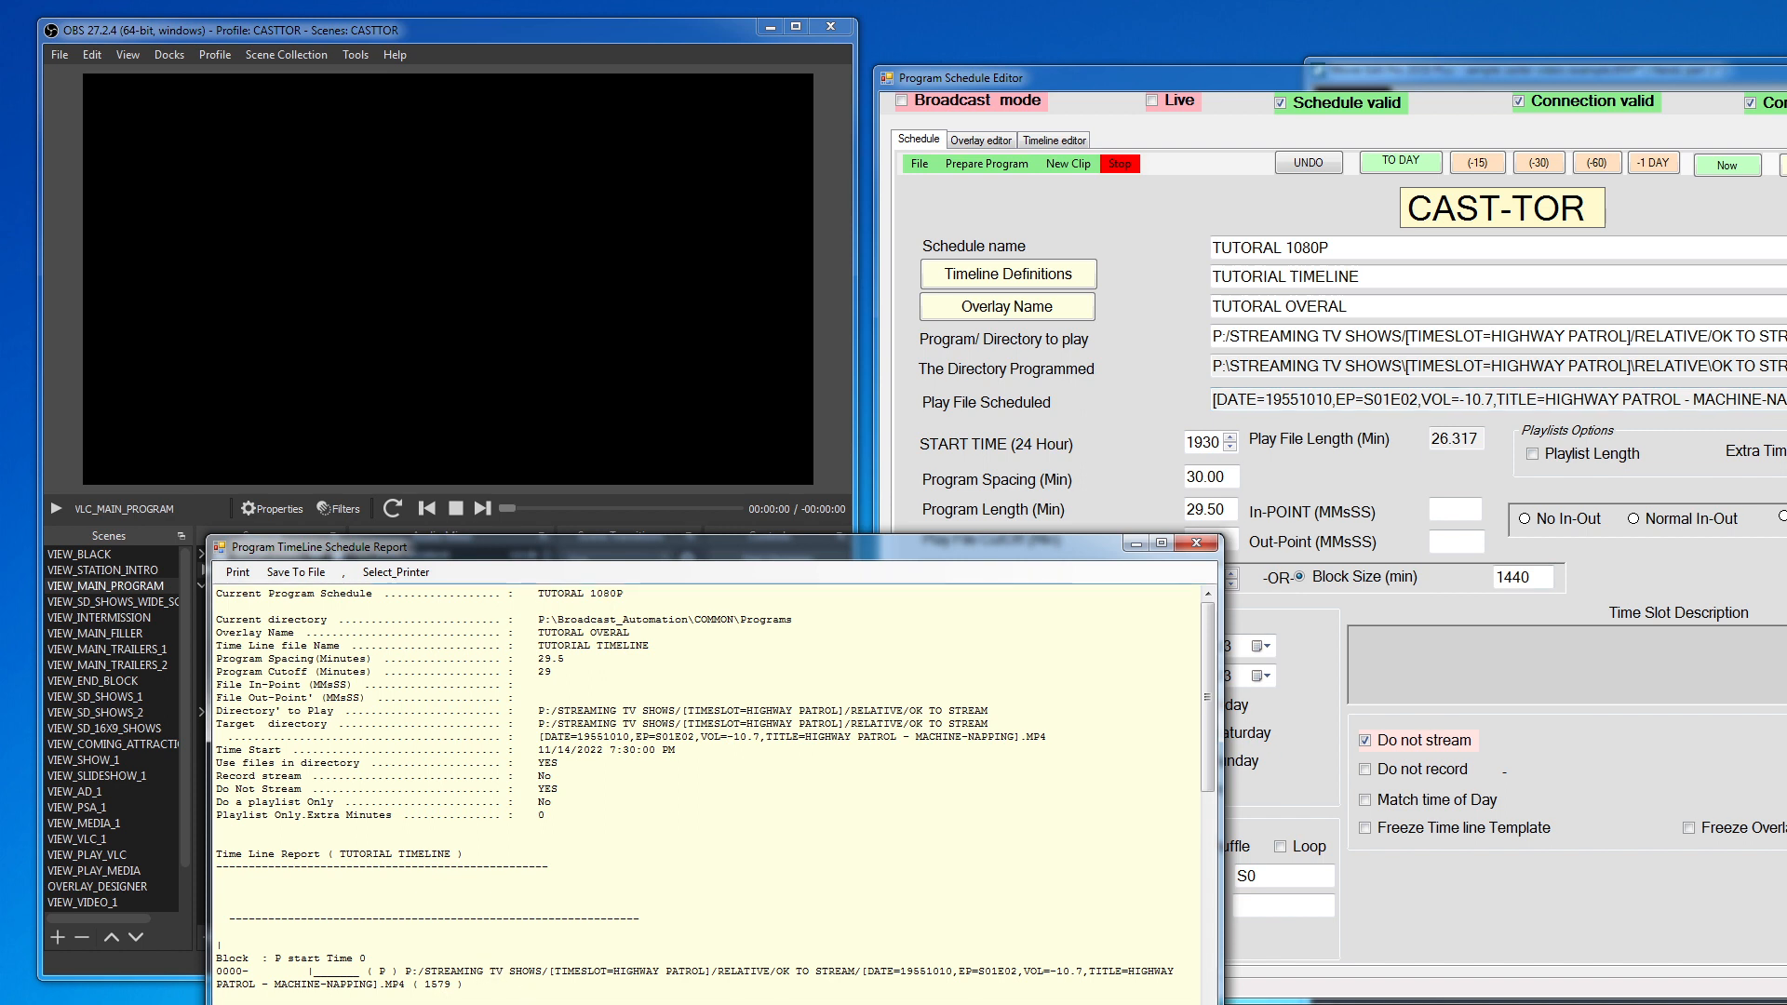
drag(758, 551, 684, 434)
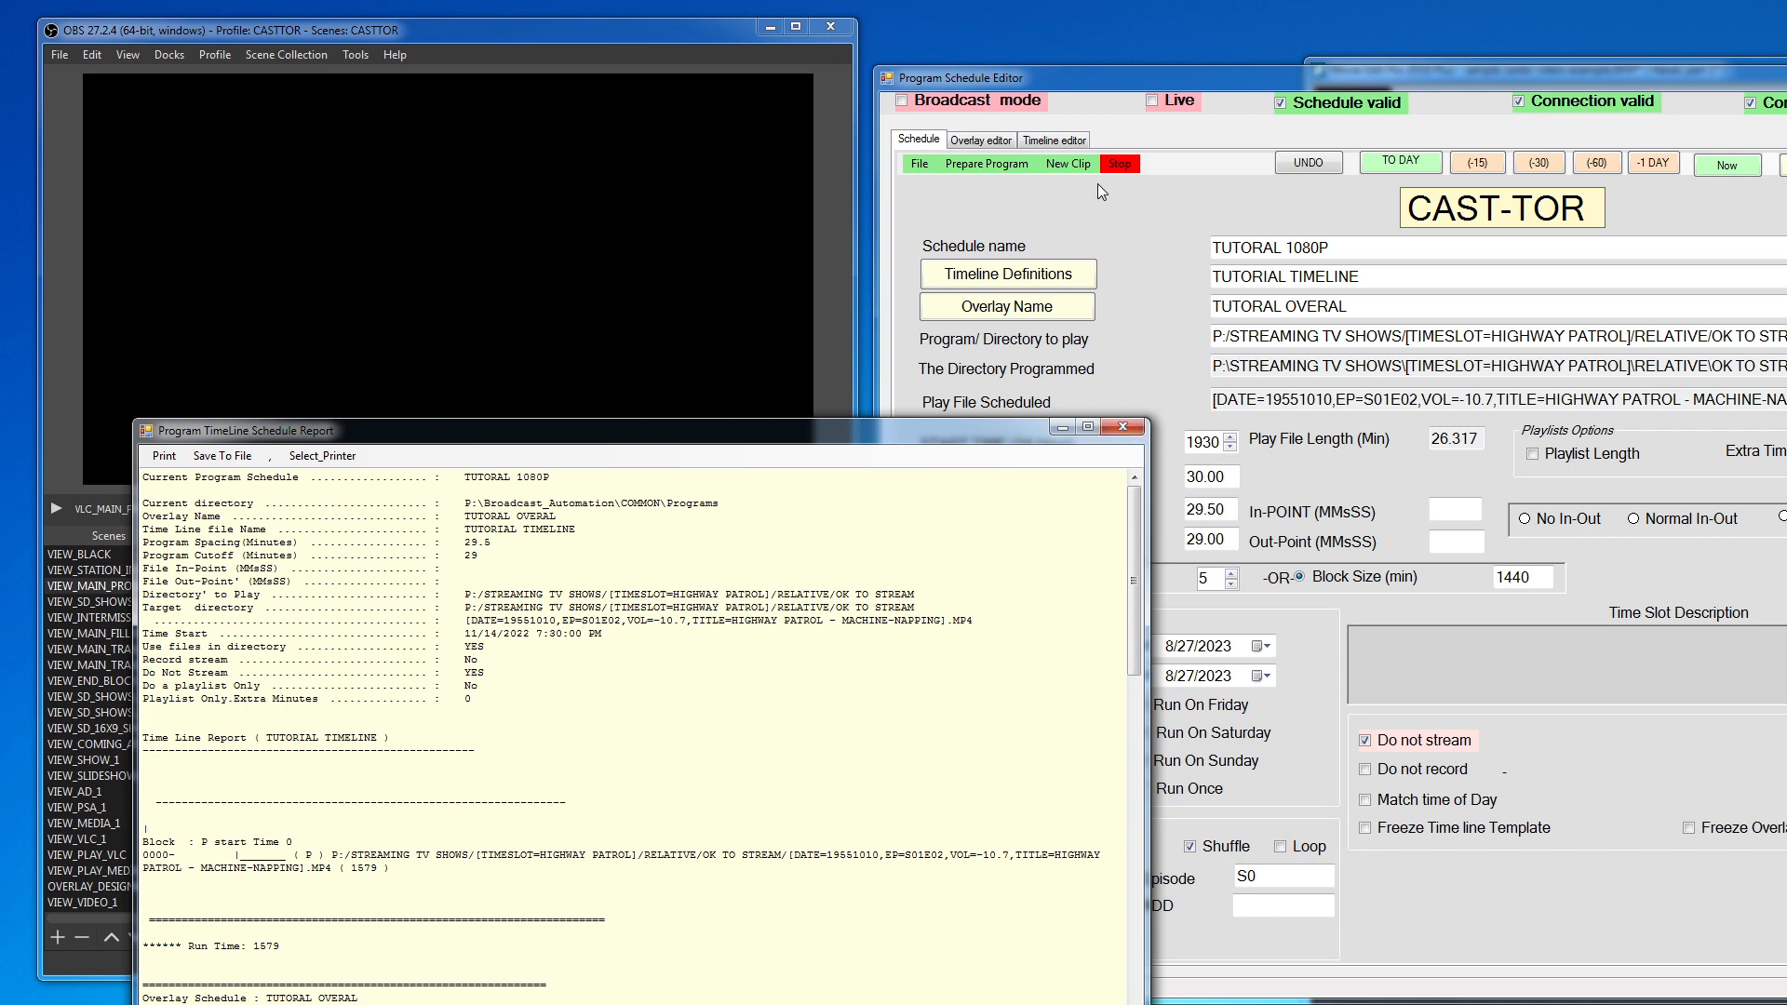
drag(997, 430, 1265, 1004)
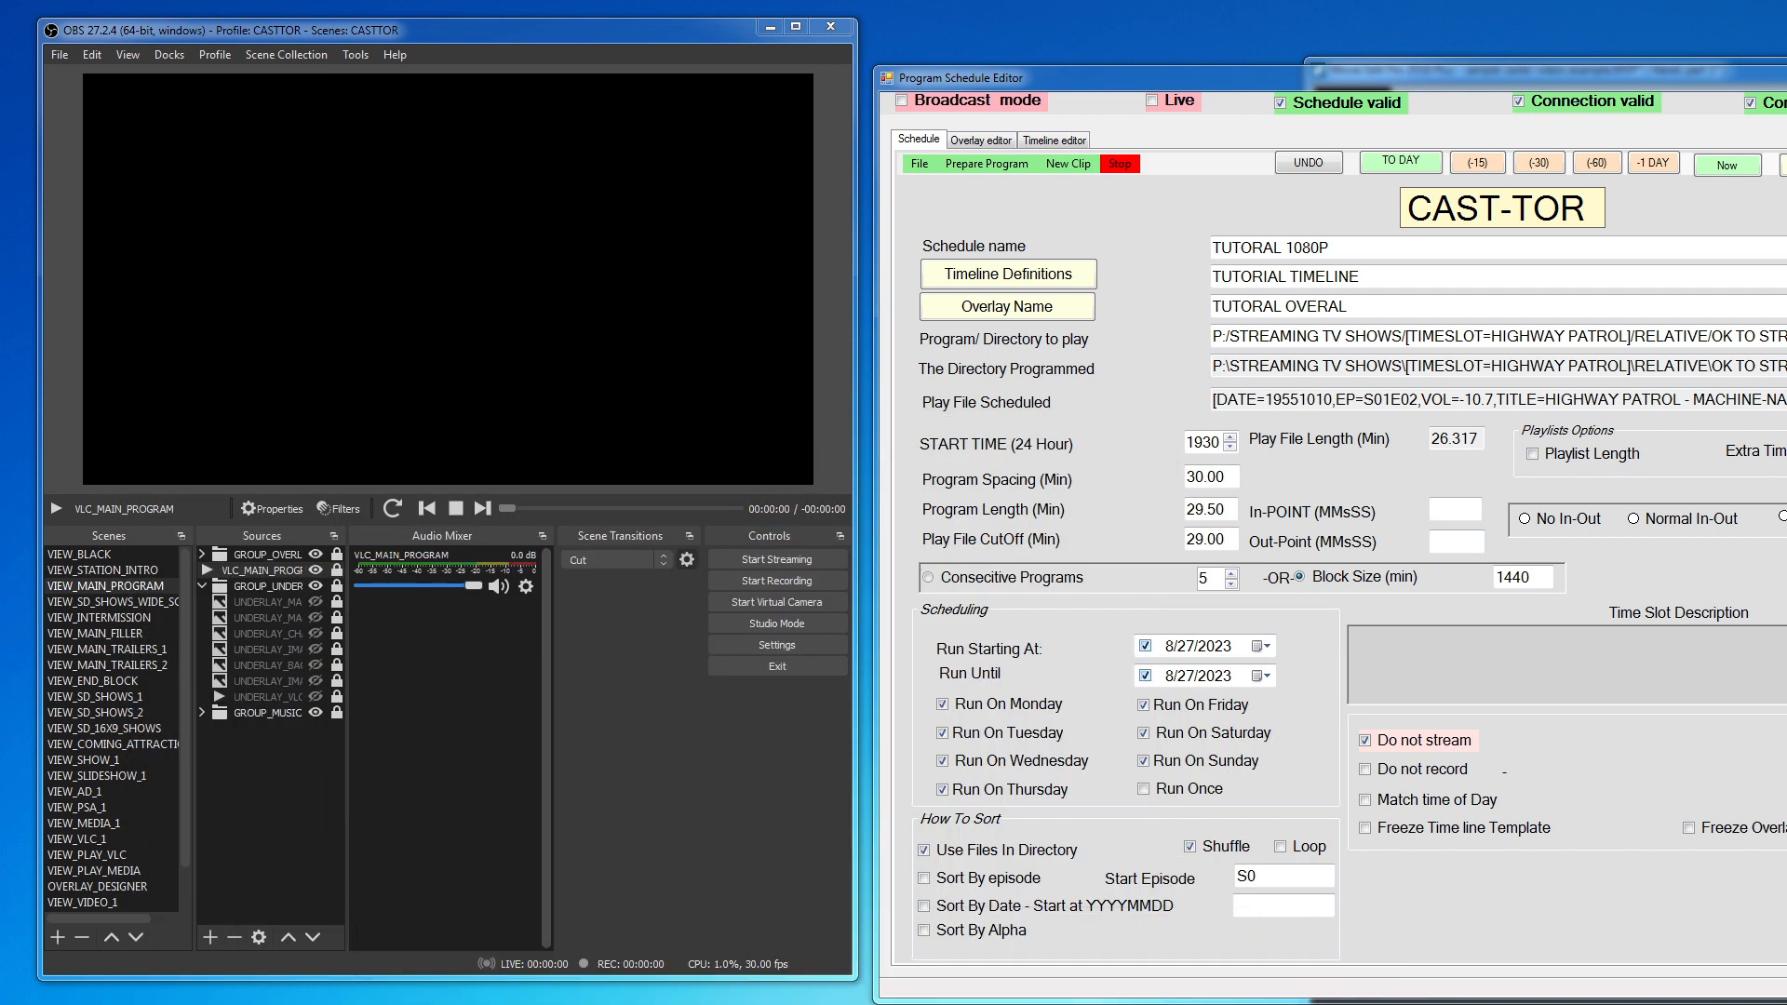
Step: Play the prepared Highway Patrol episode through OBS and stop the playback
click(1001, 167)
click(1000, 246)
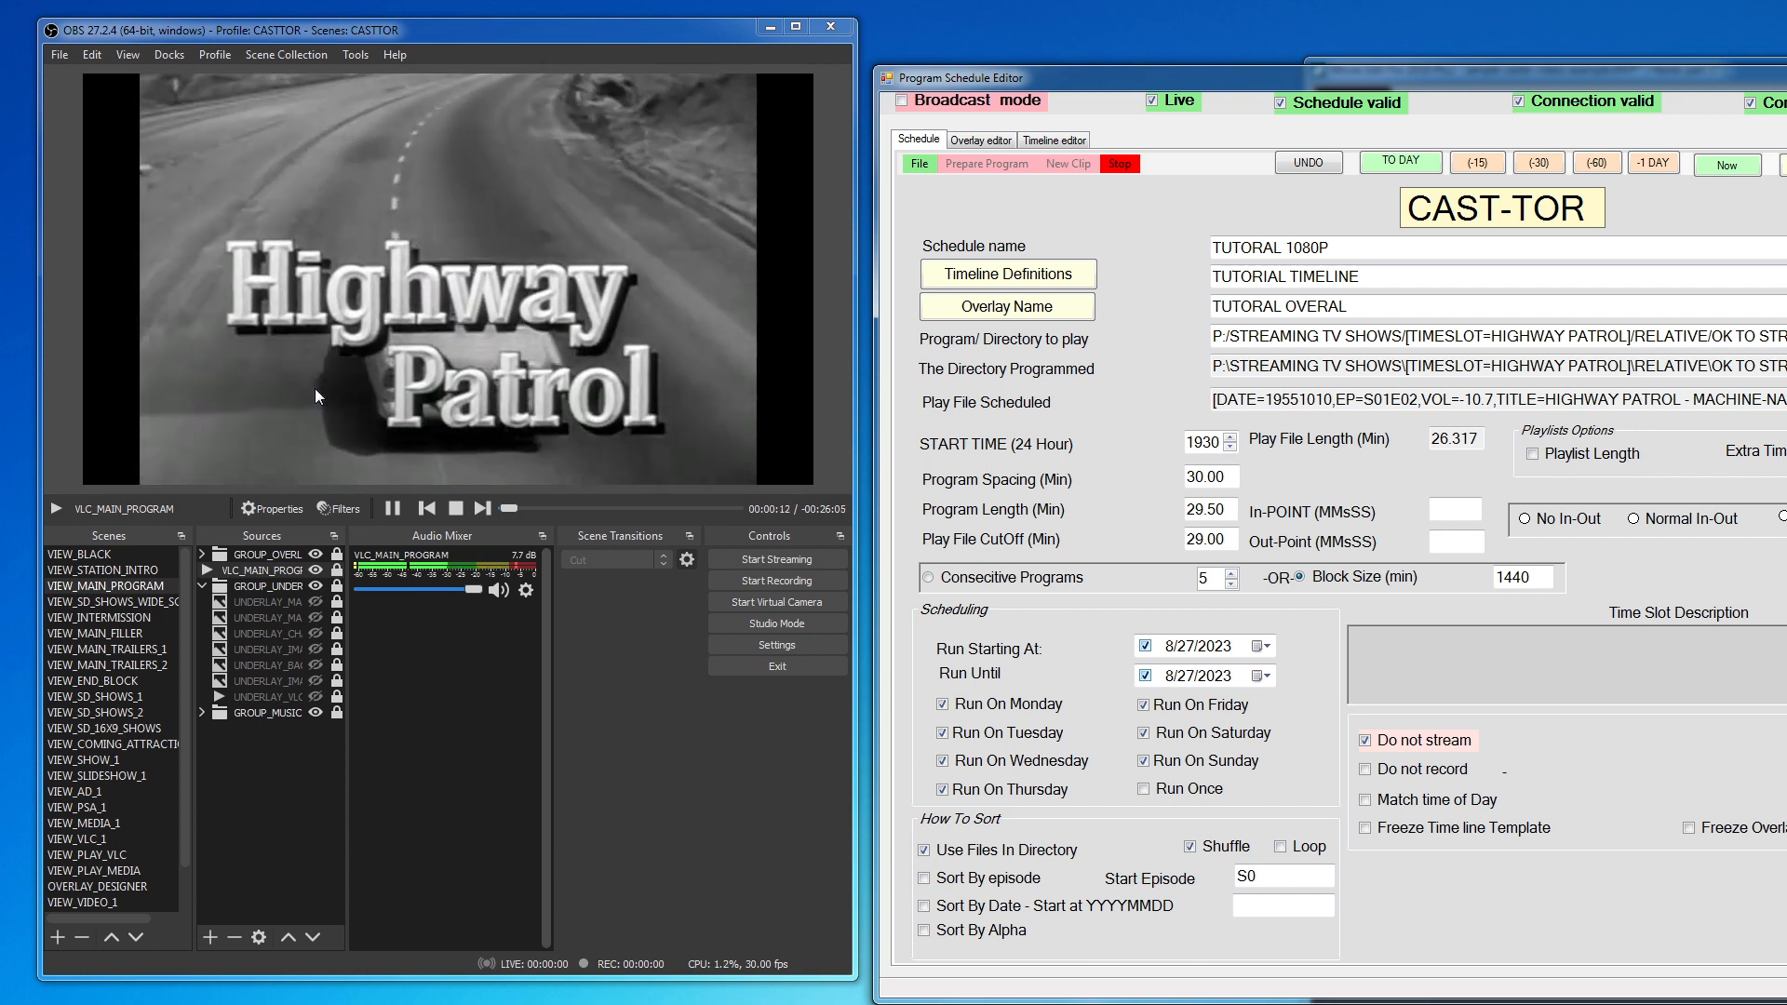
click(1120, 164)
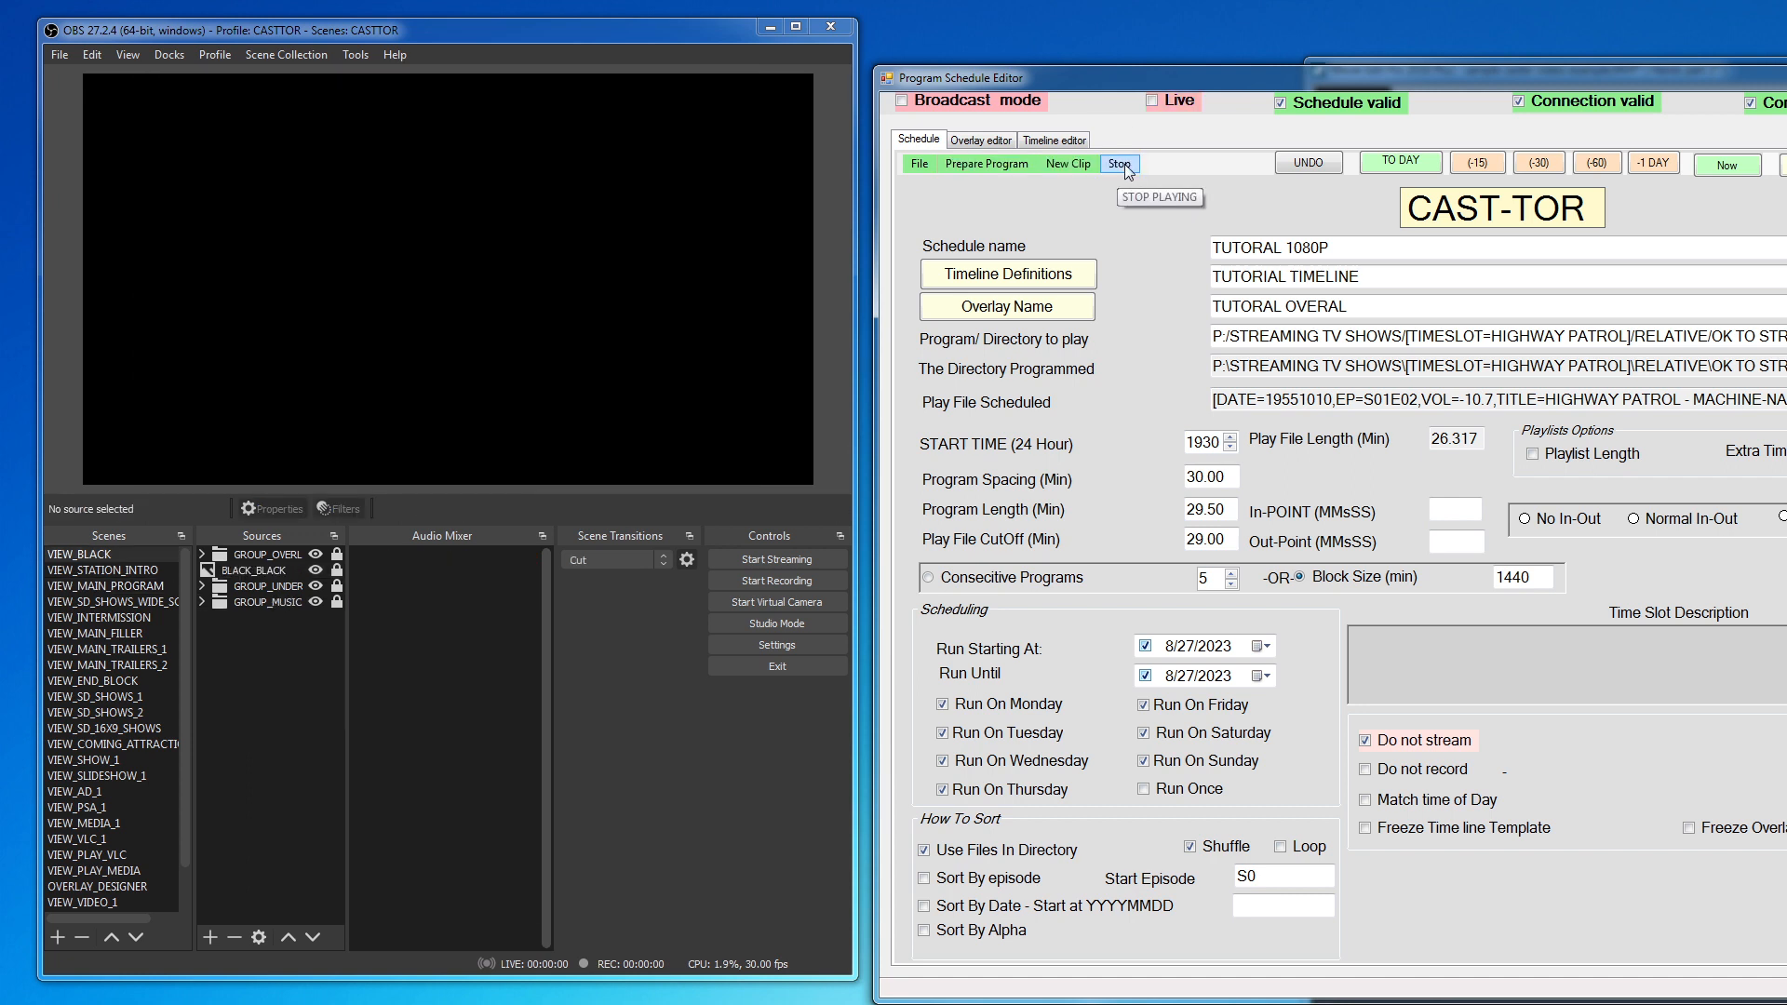
Step: Move the Program Schedule Editor higher and turn on Use for the defined S row of TUTORIAL TIMELINE
click(1069, 164)
drag(1199, 70, 1200, 31)
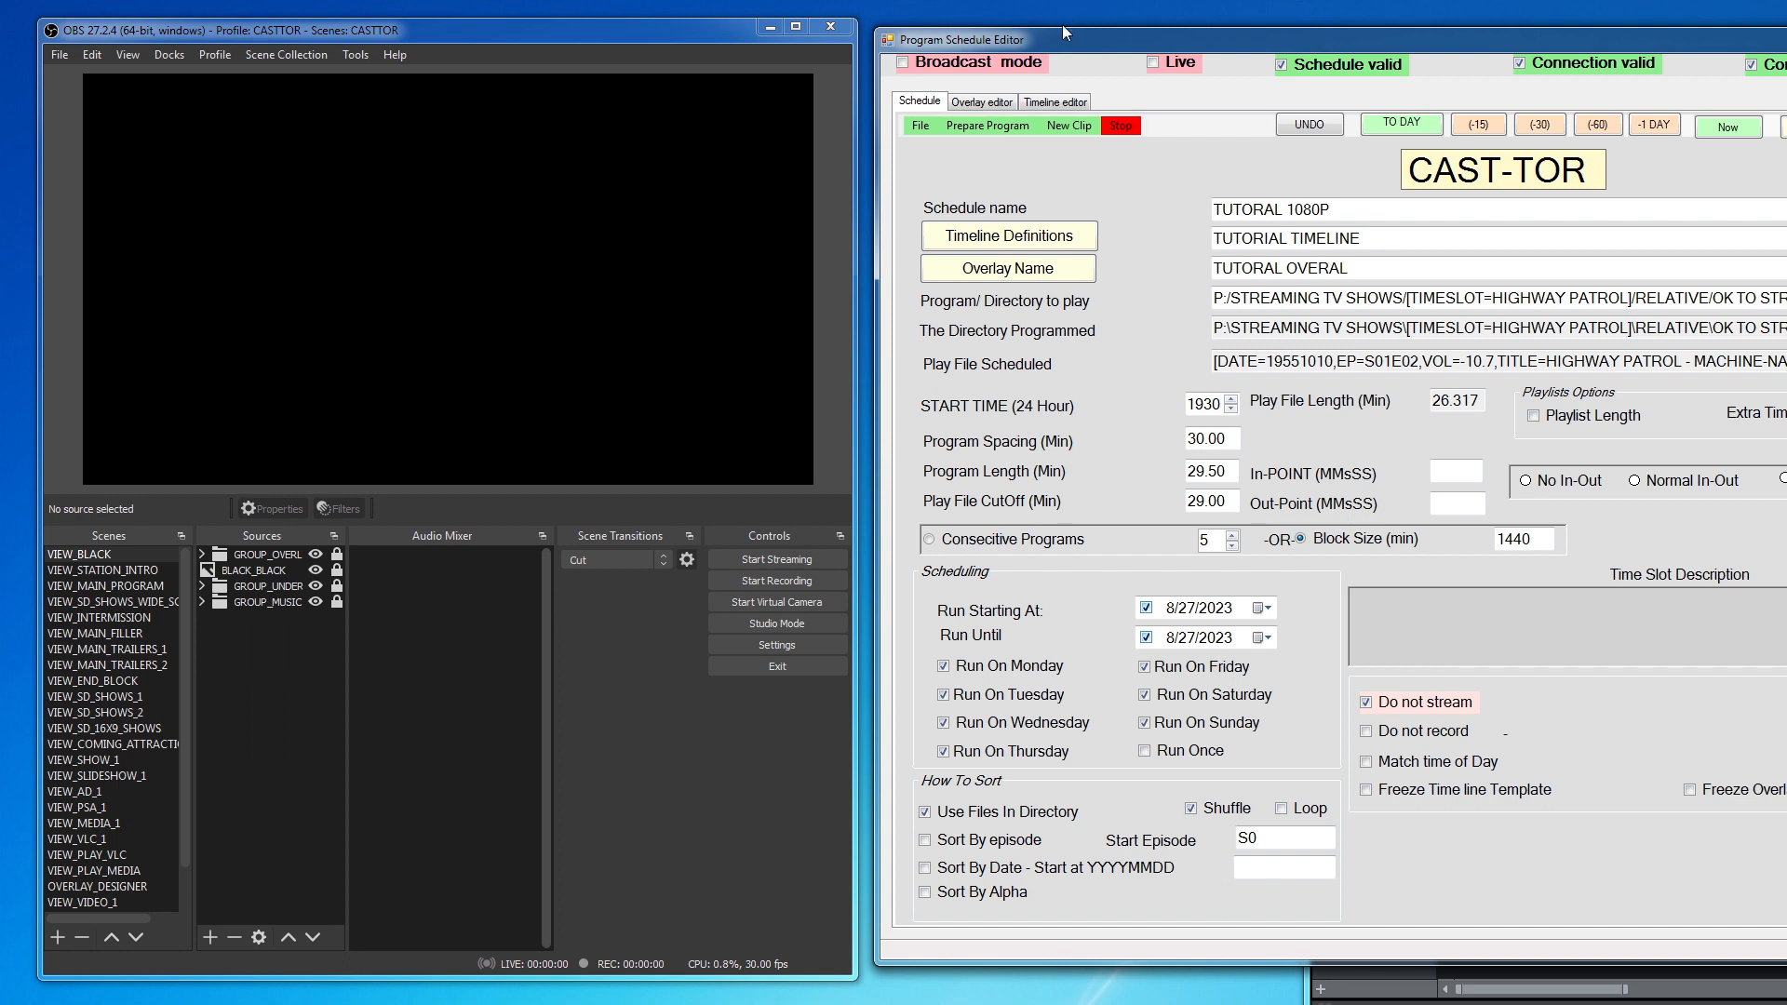
click(1056, 102)
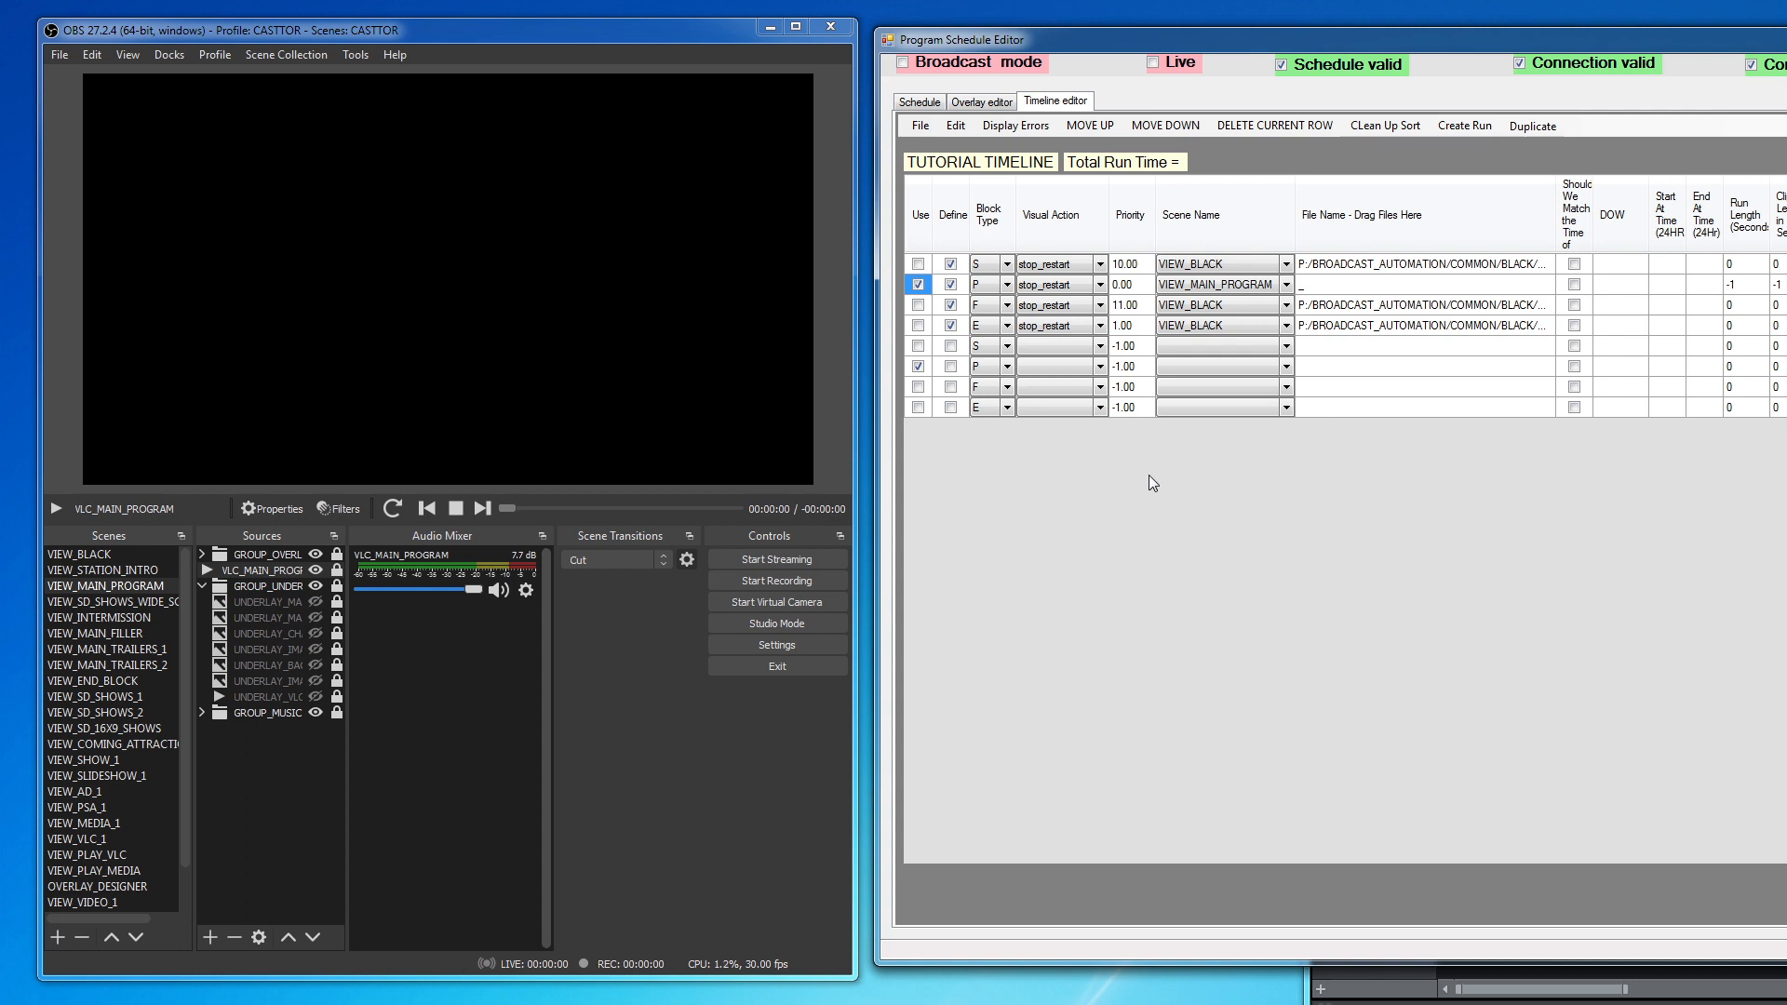
click(919, 264)
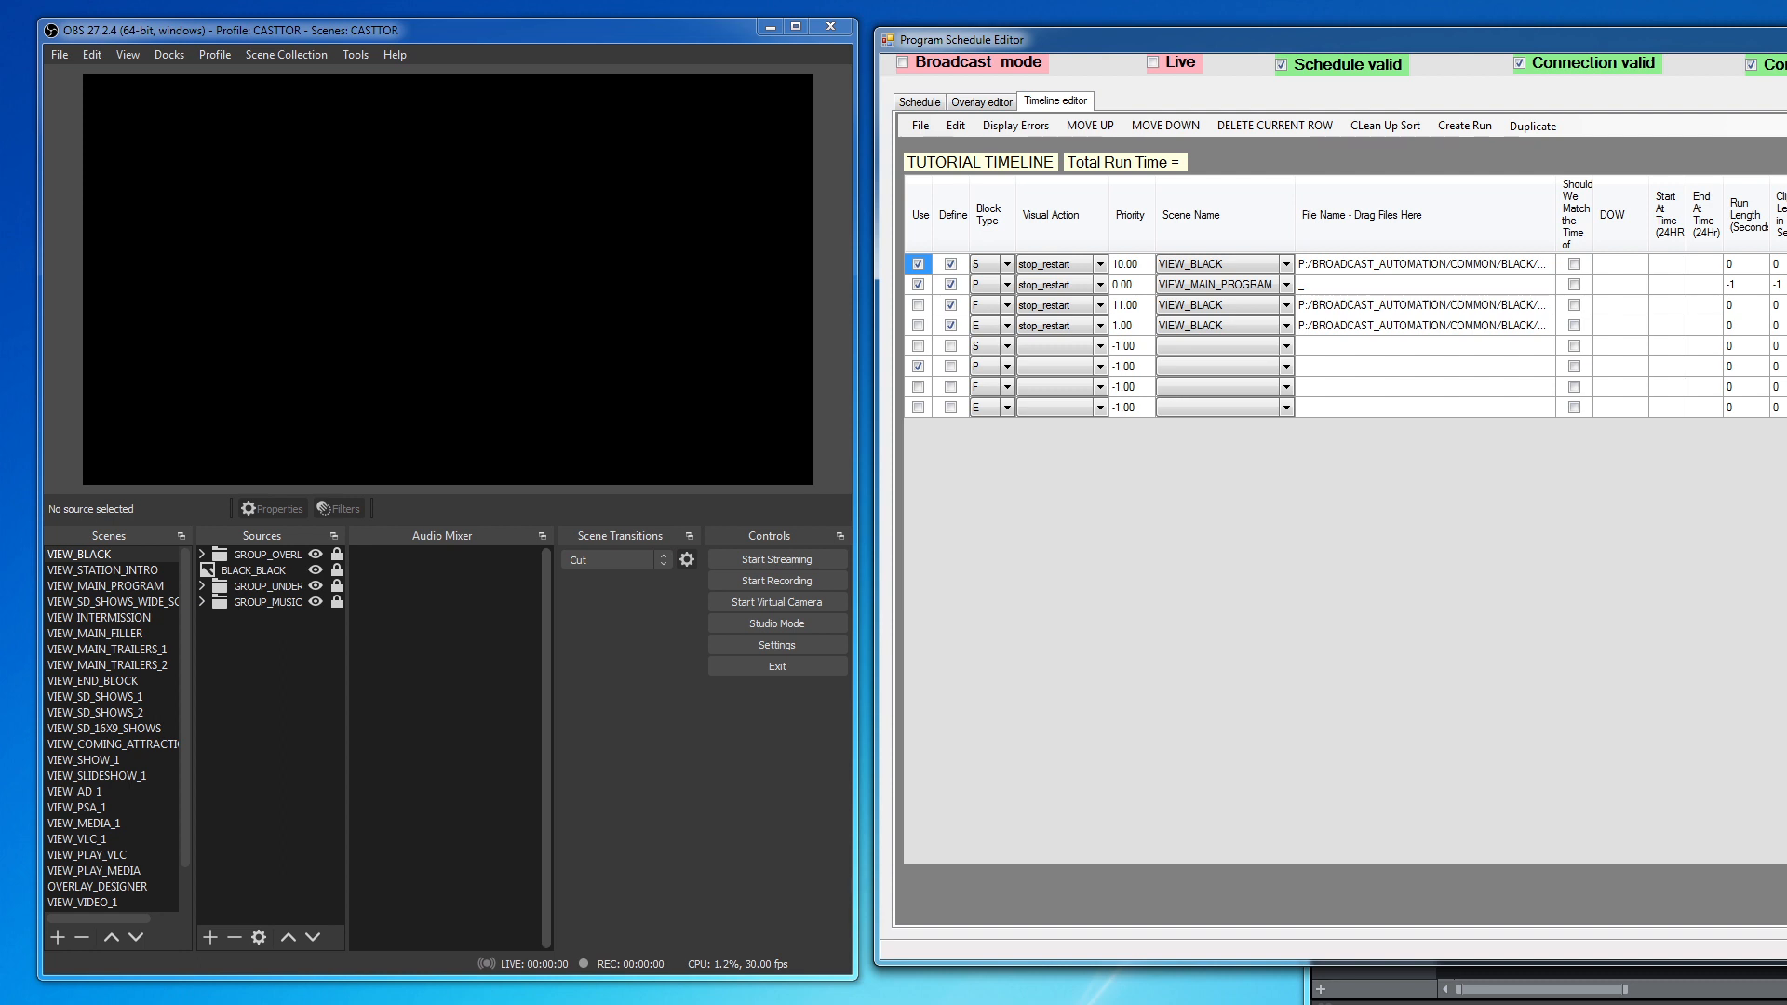
Step: Open the STATION_ID folder under Broadcast_Automation, MUSIC FROM SPAIN in Windows Explorer and preview STATION BUMPER.mp4
drag(1786, 674, 763, 424)
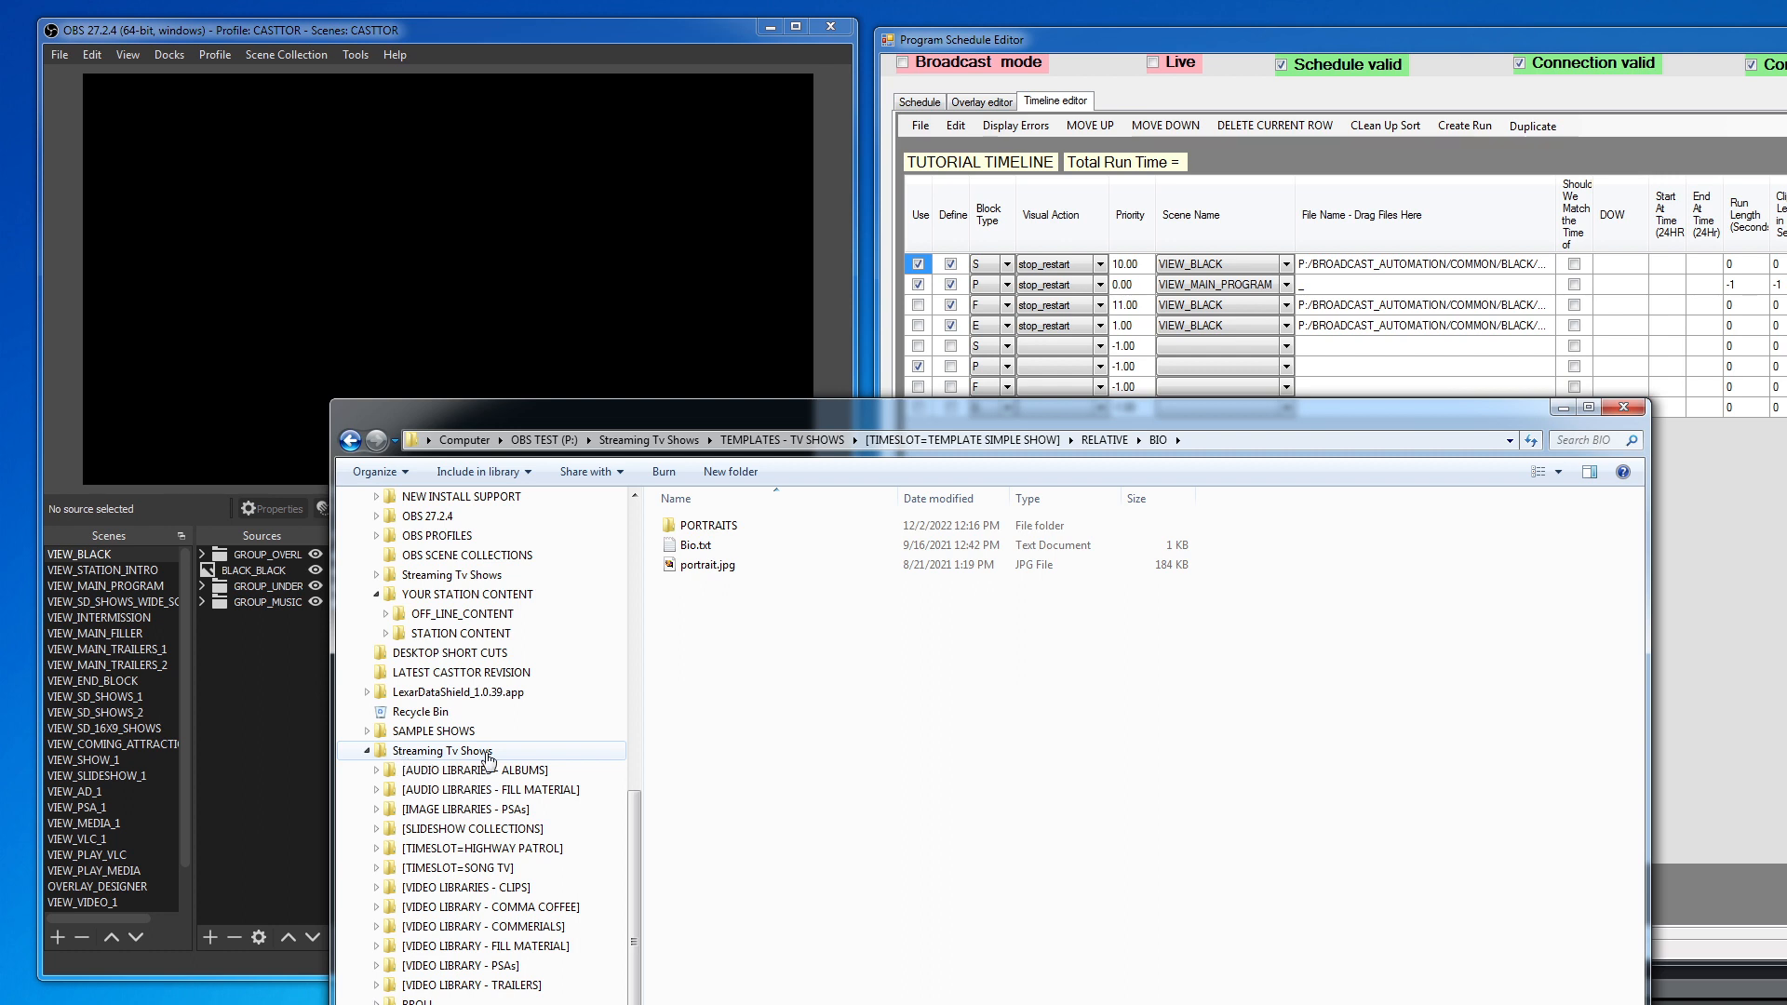
drag(637, 810, 634, 666)
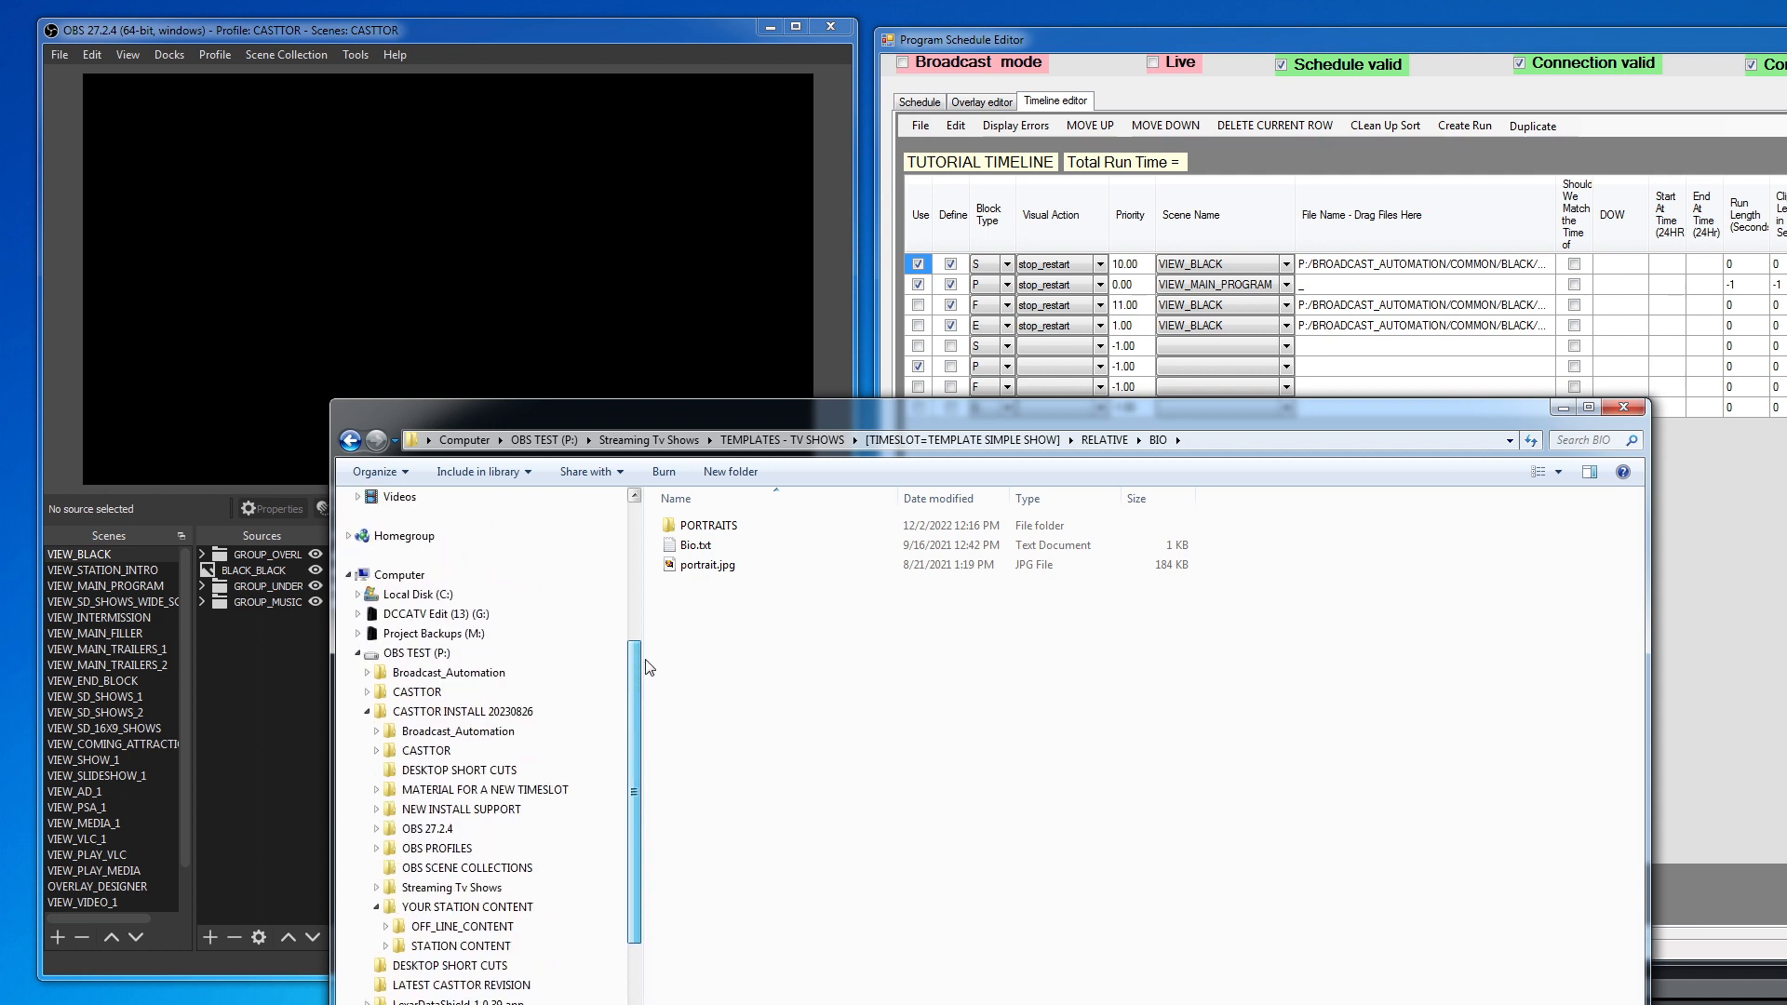
click(369, 673)
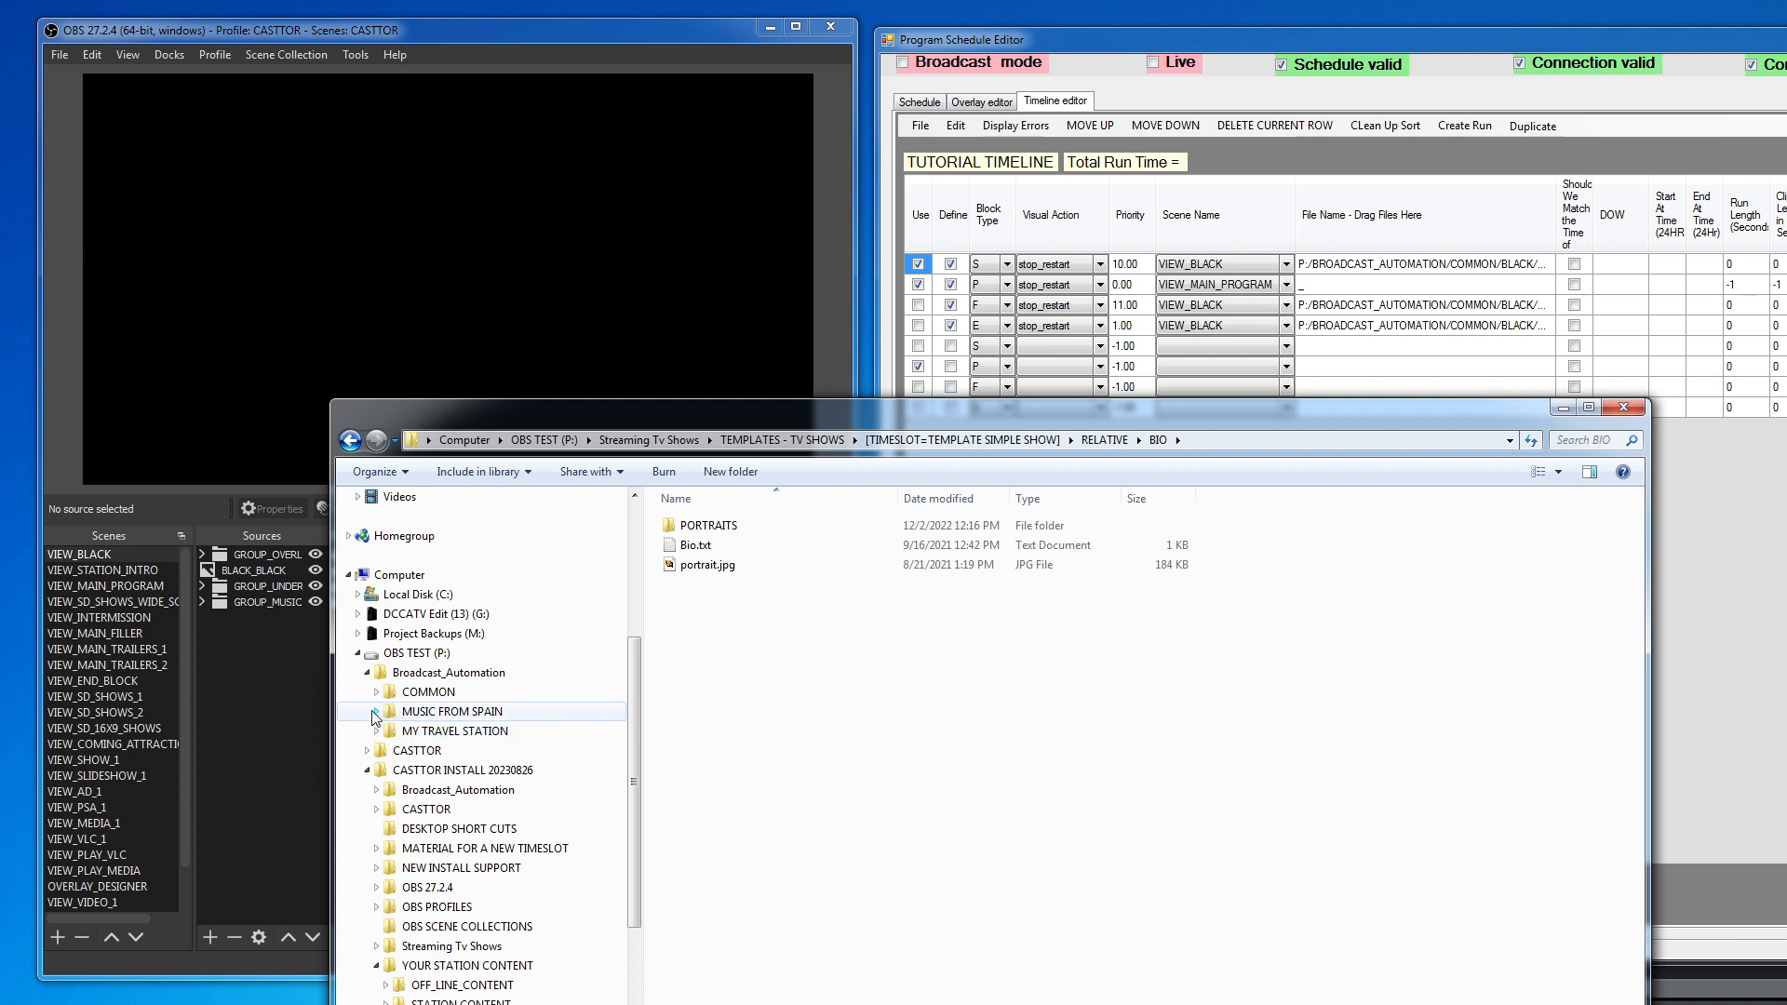
click(376, 713)
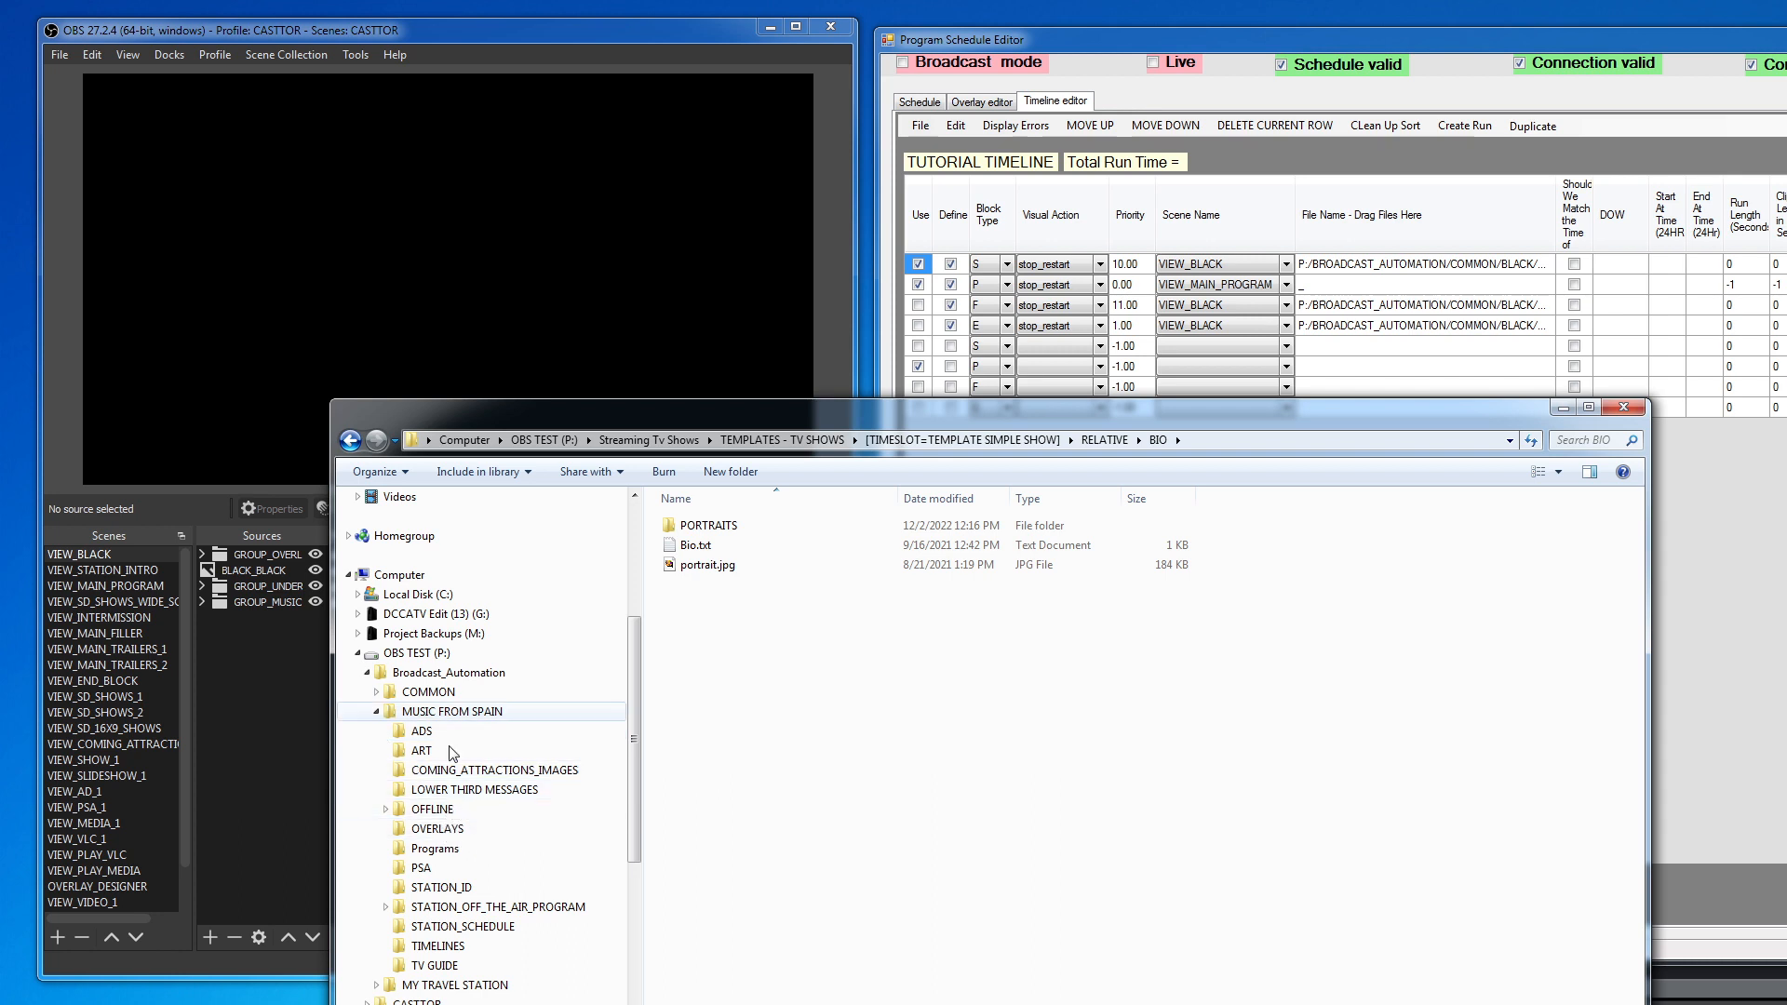
click(444, 889)
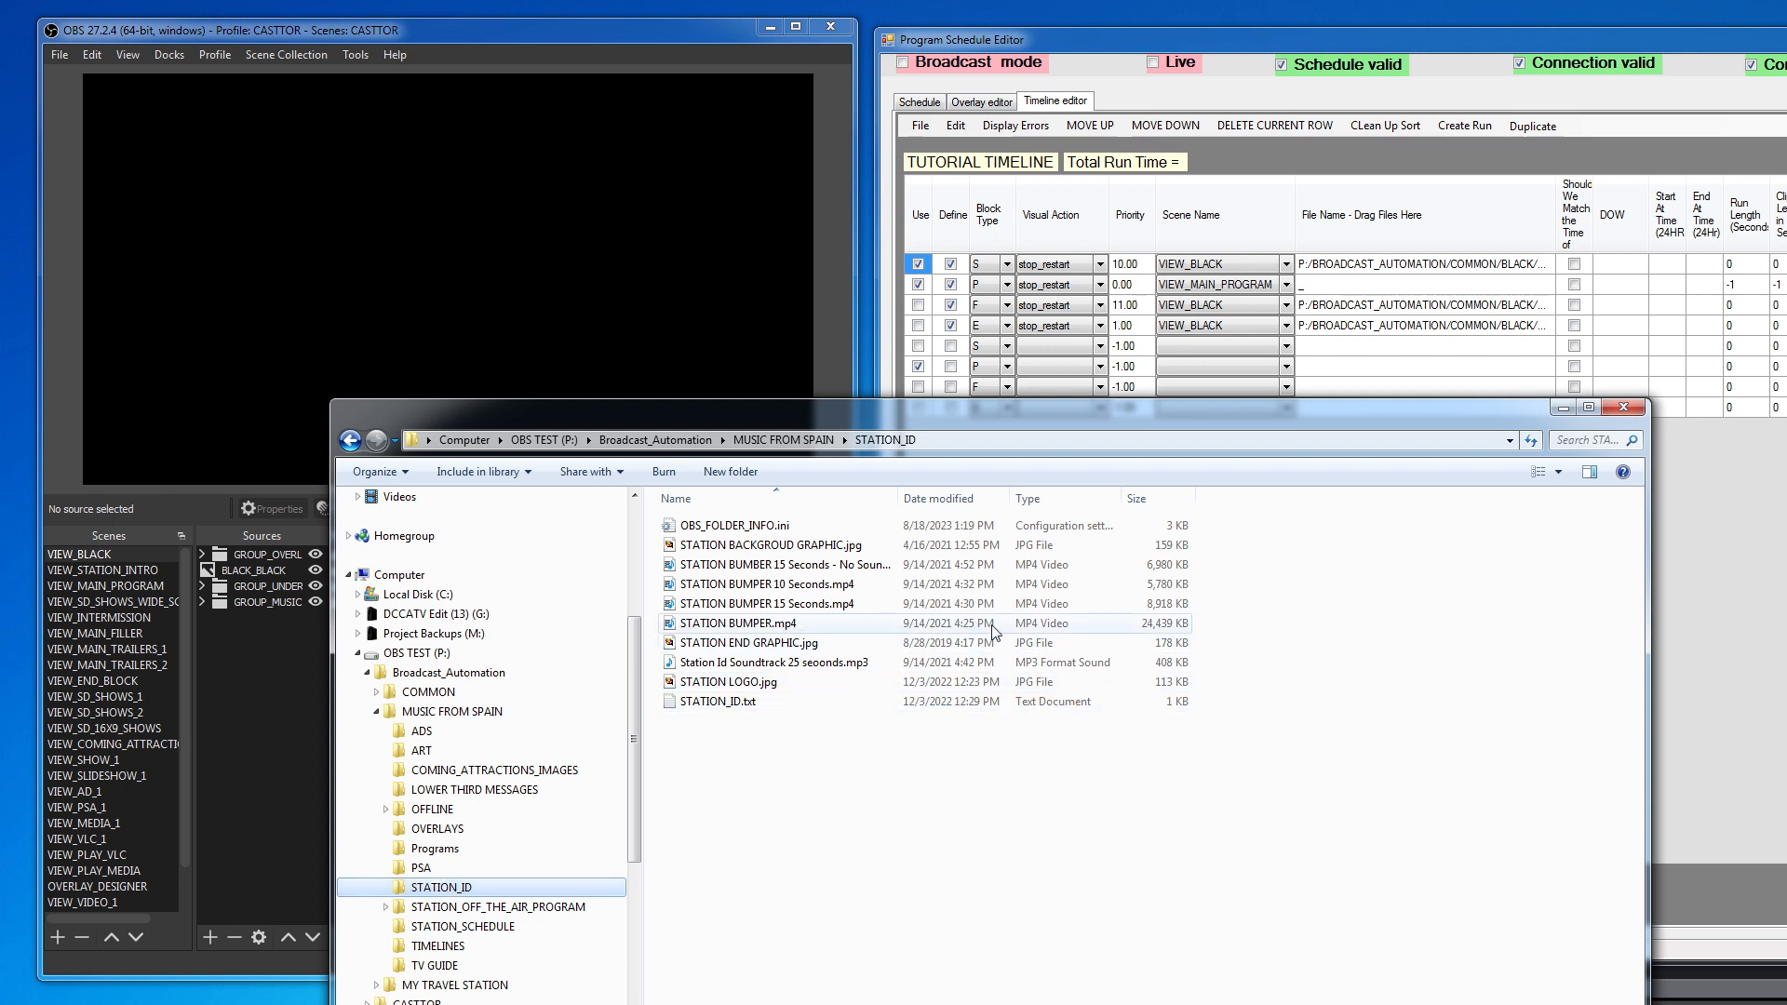
double_click(732, 624)
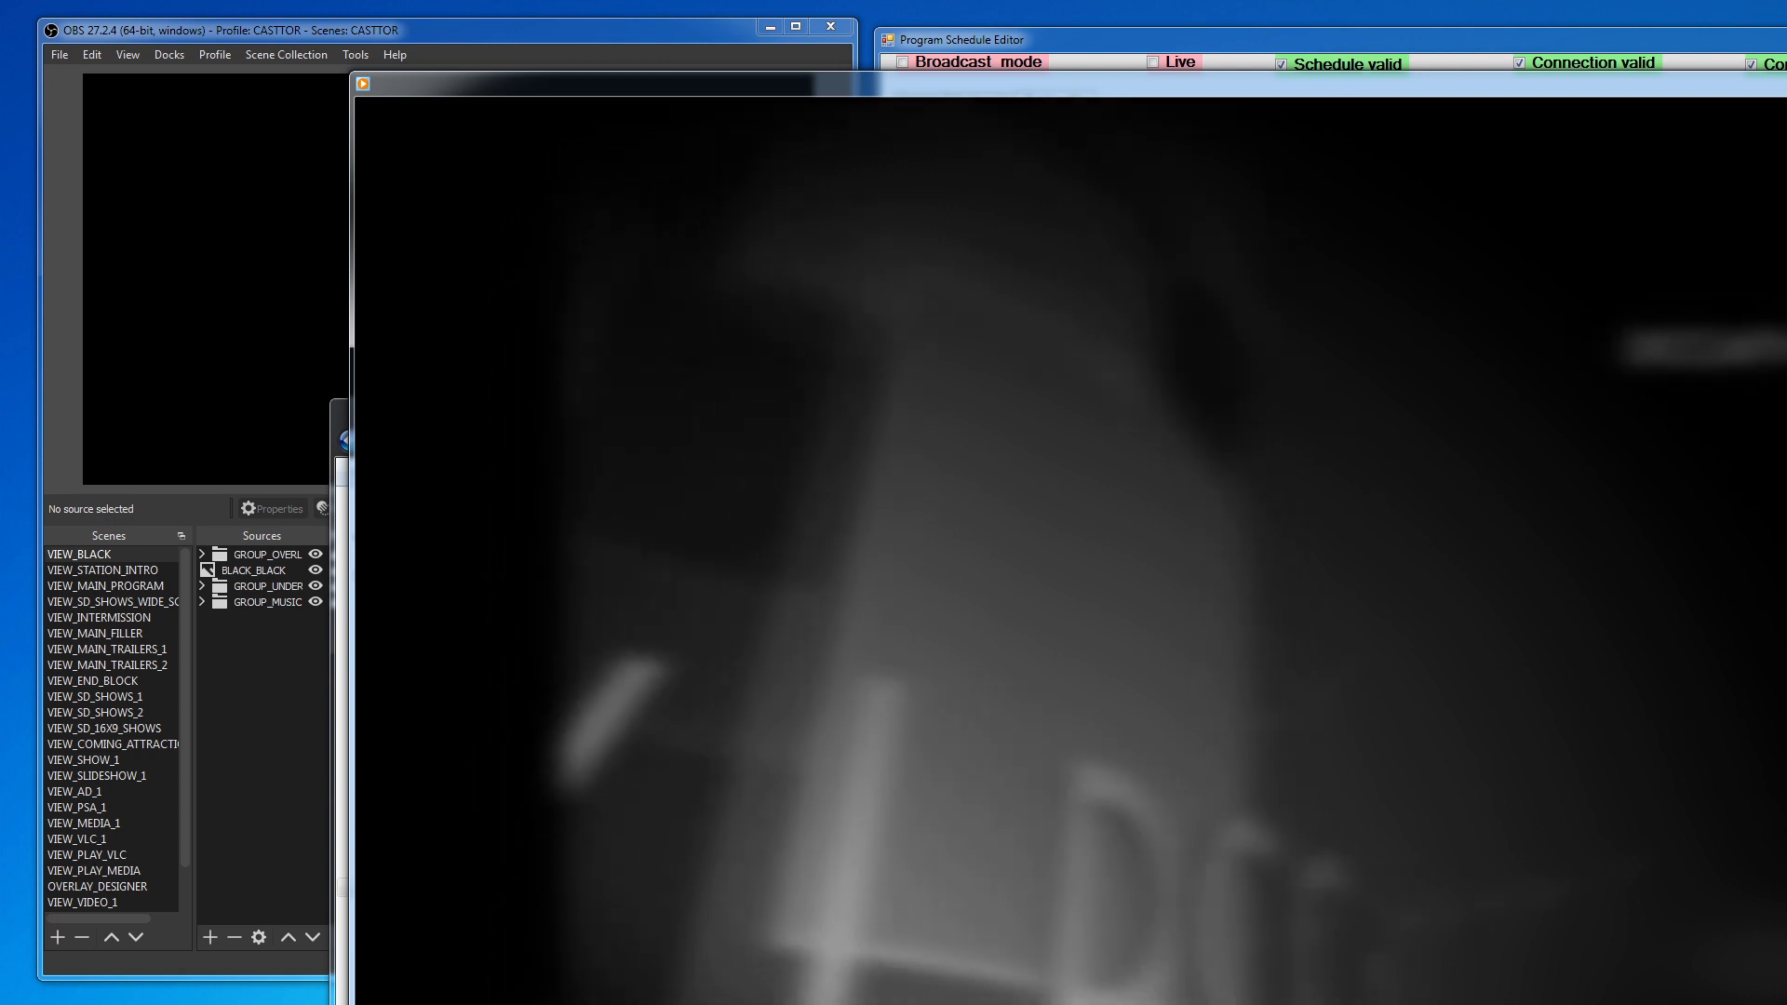
key(alt+F4)
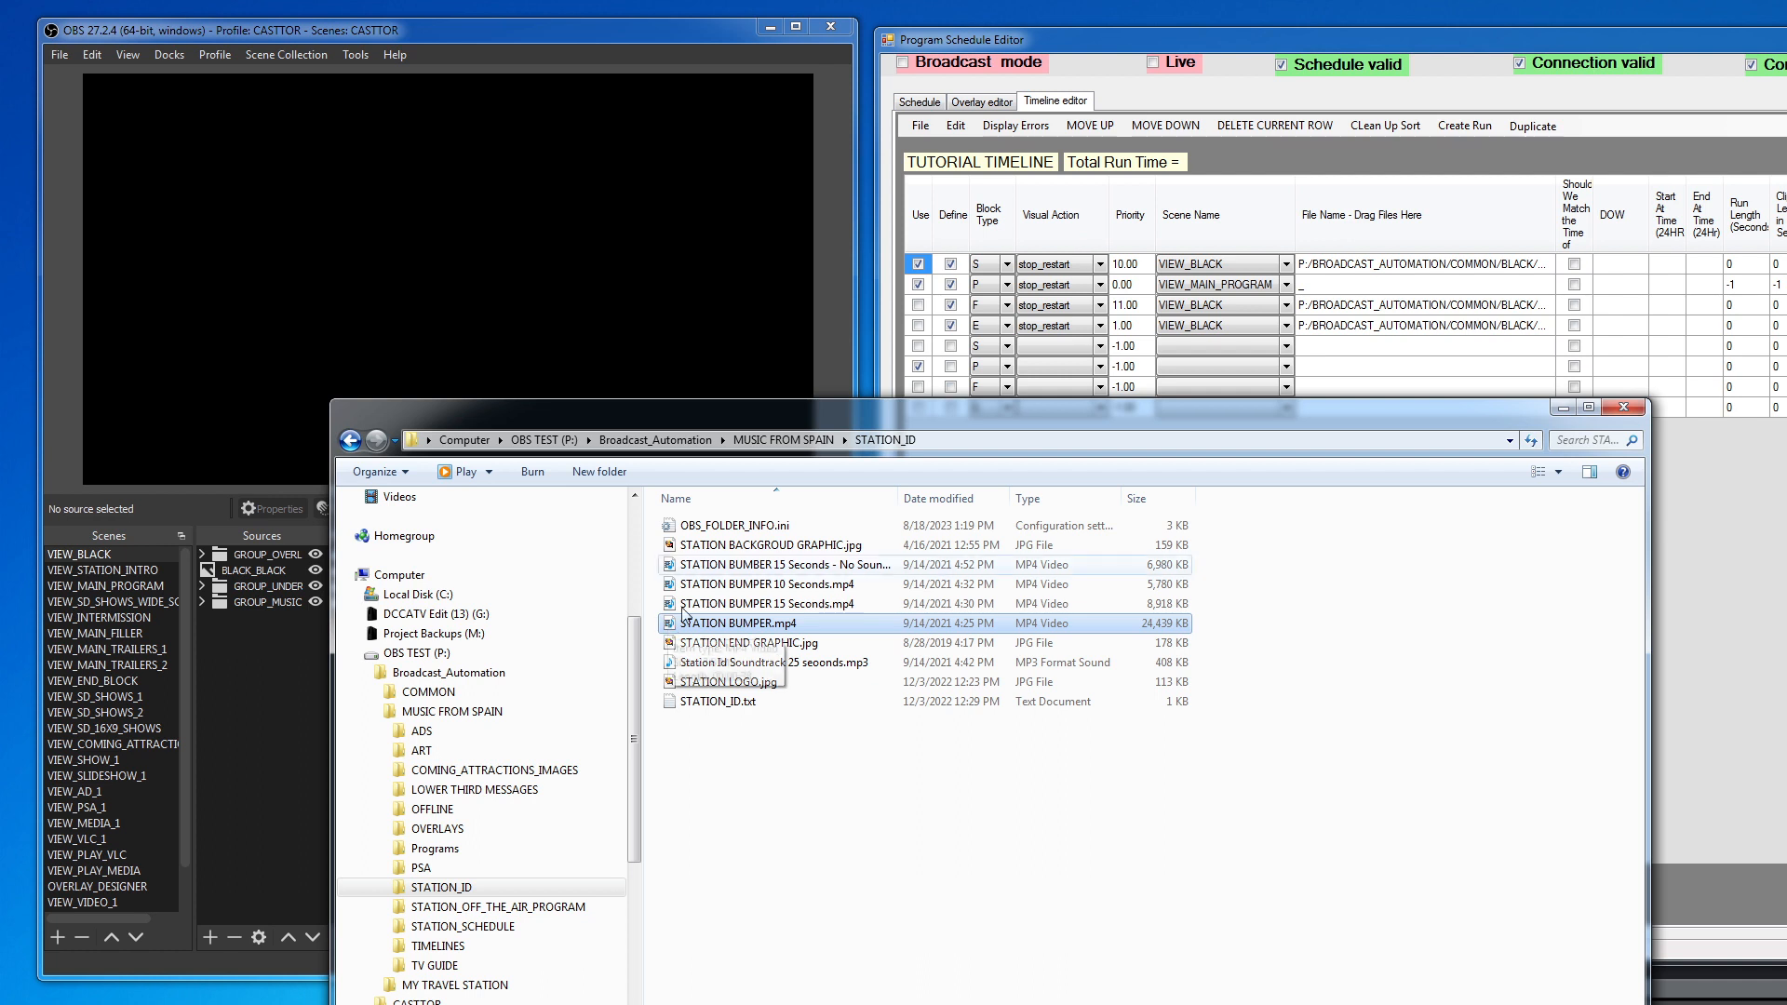
Step: Assign STATION BUMPER.mp4 as the defined S row's file and set that row's scene to VIEW_STATION_INTRO
drag(1063, 406, 1070, 707)
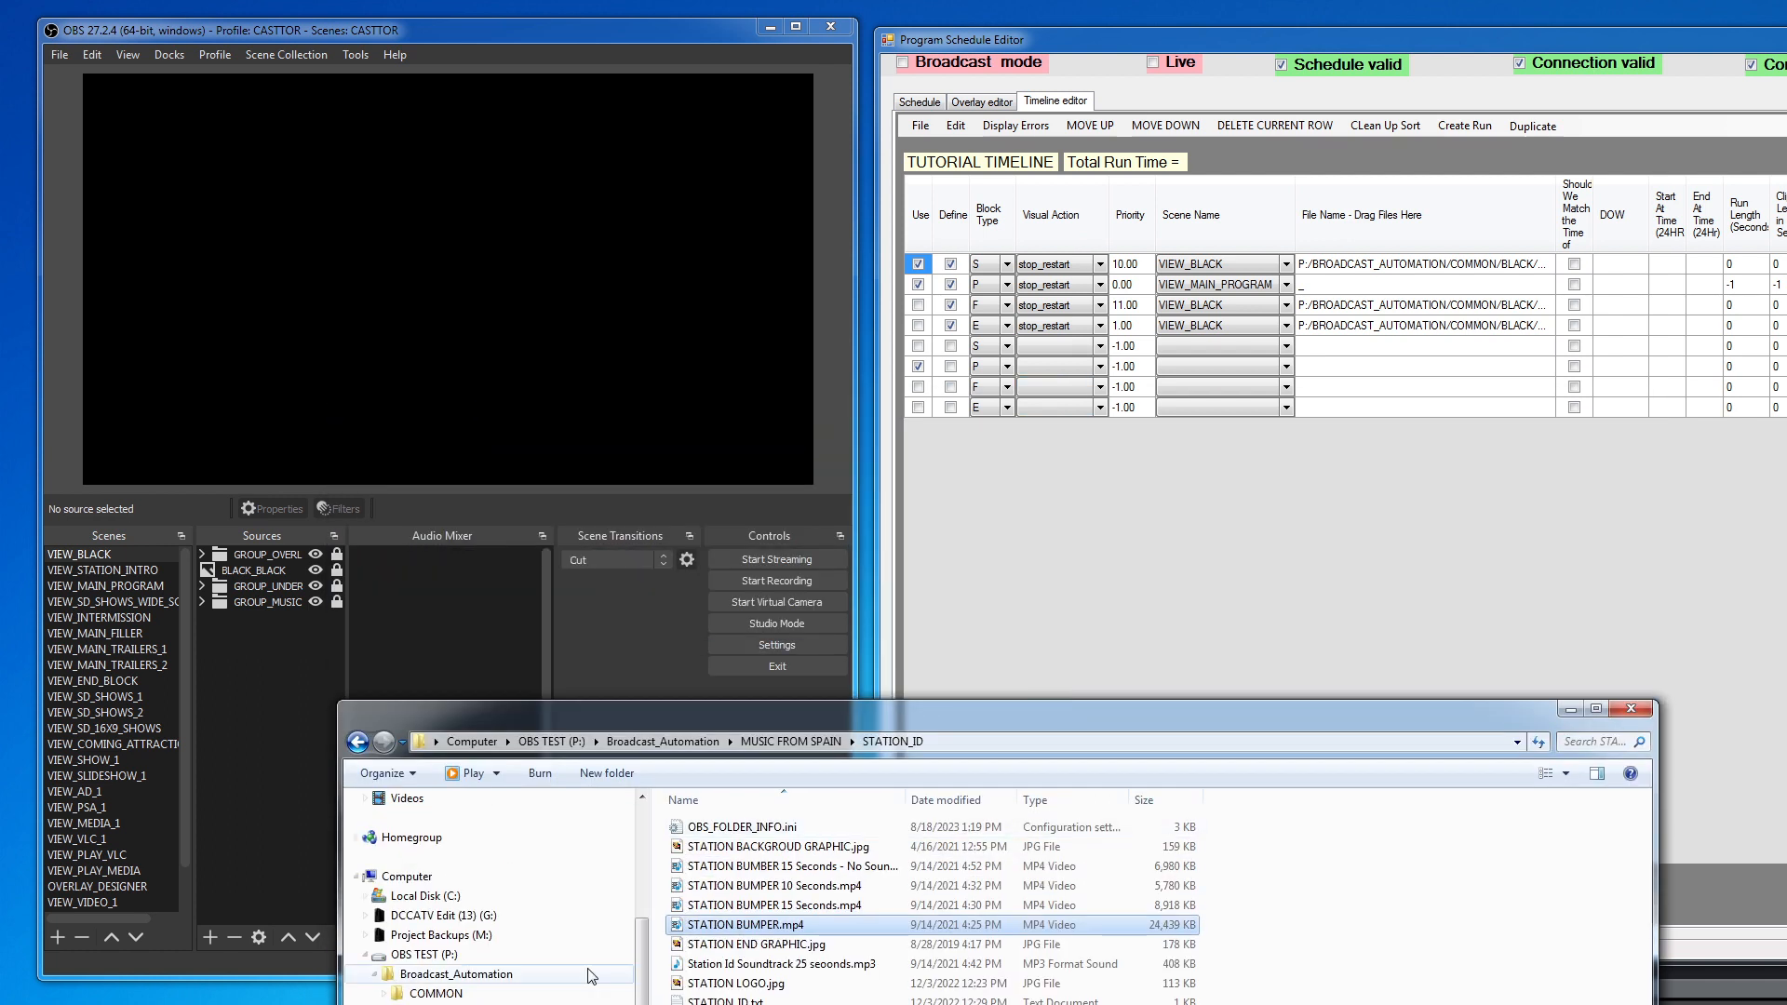
drag(678, 926, 1416, 261)
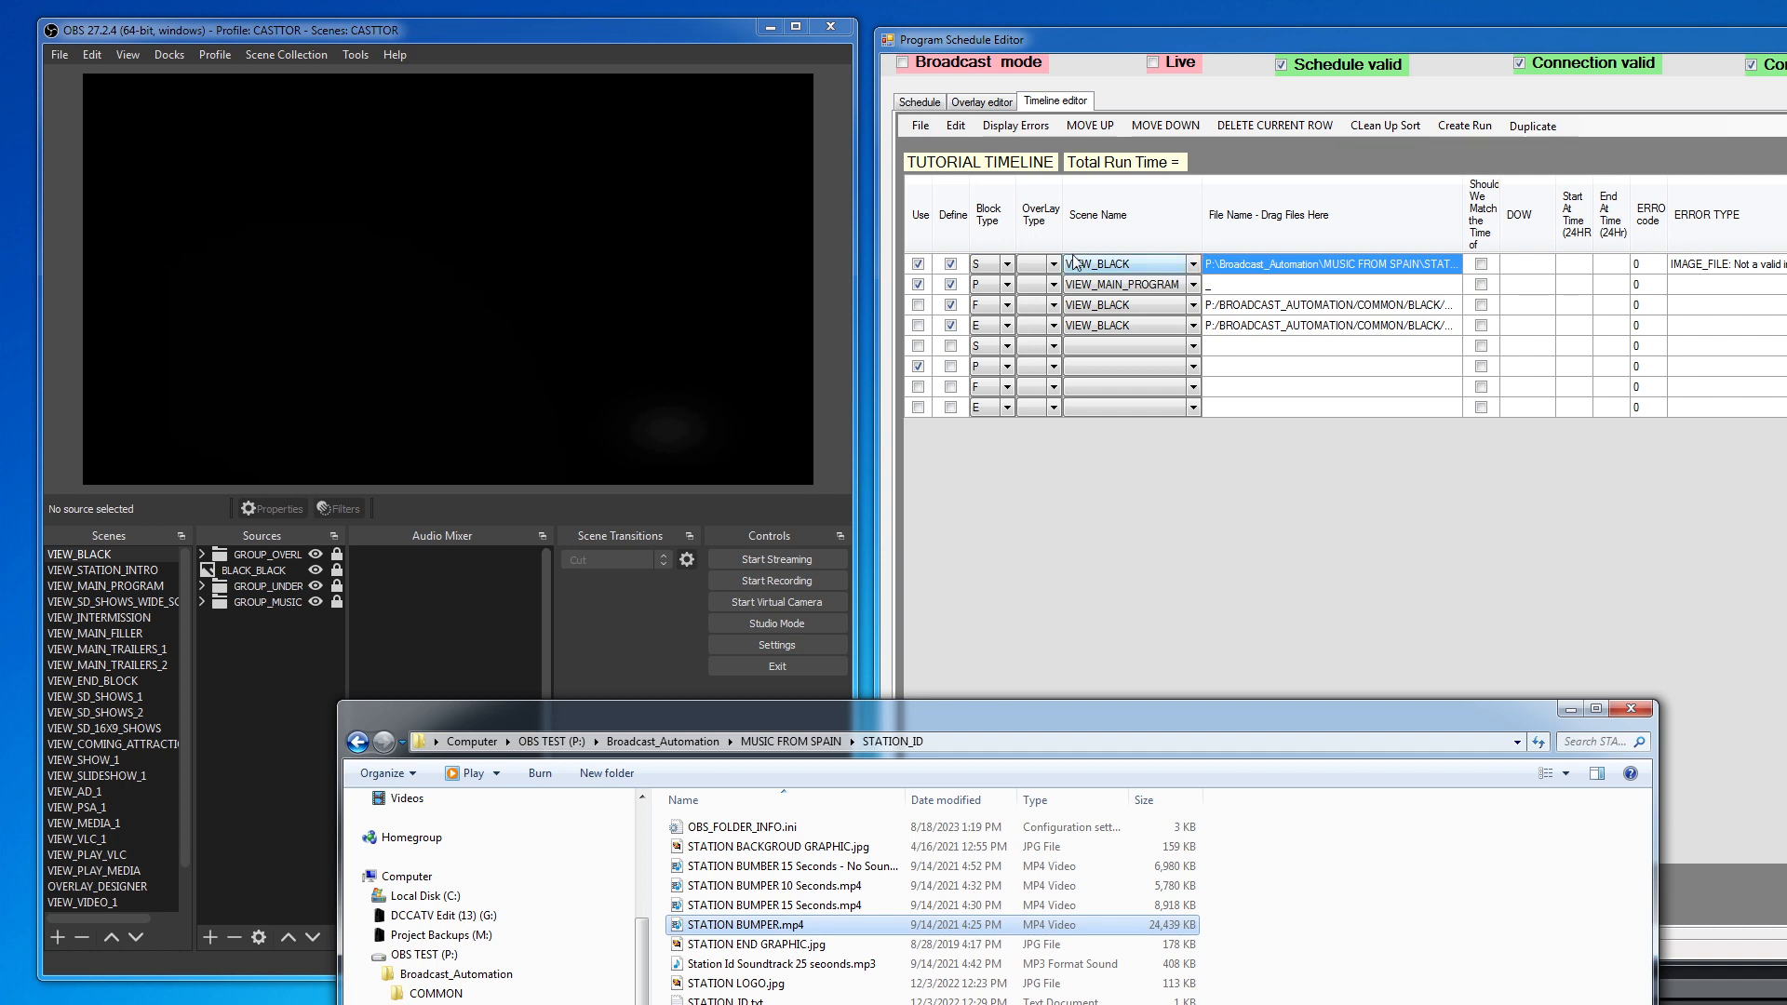
click(1194, 265)
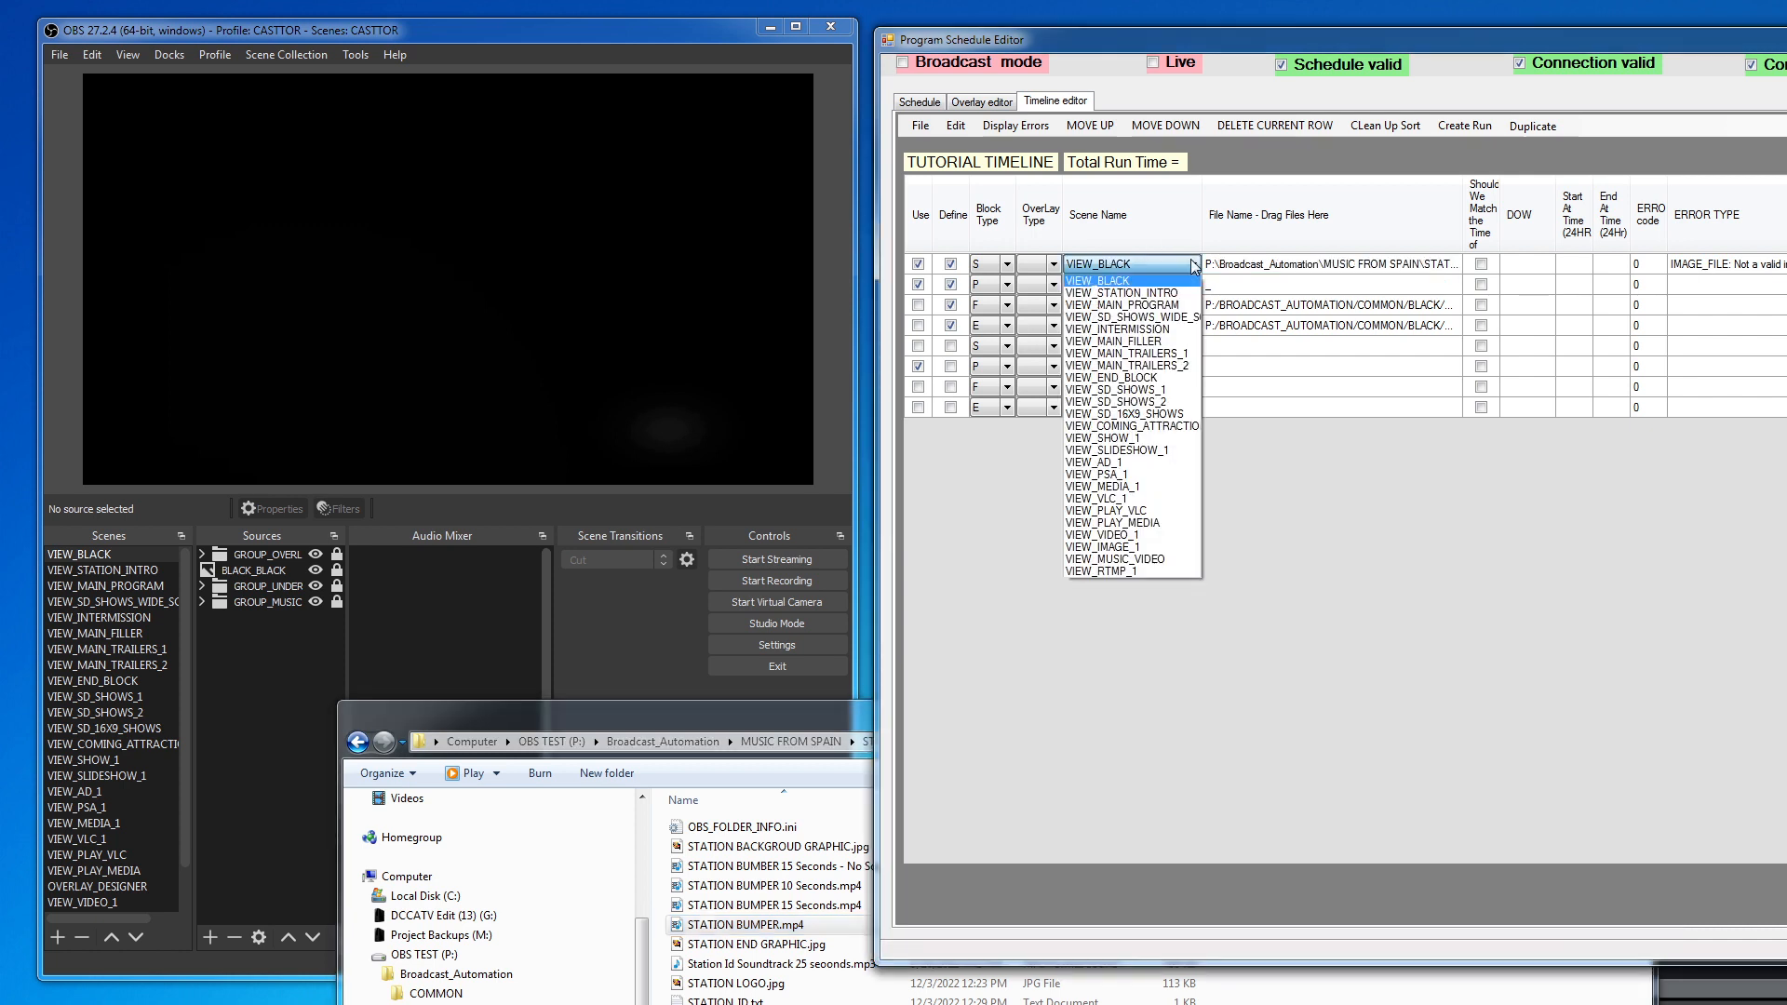
click(1110, 294)
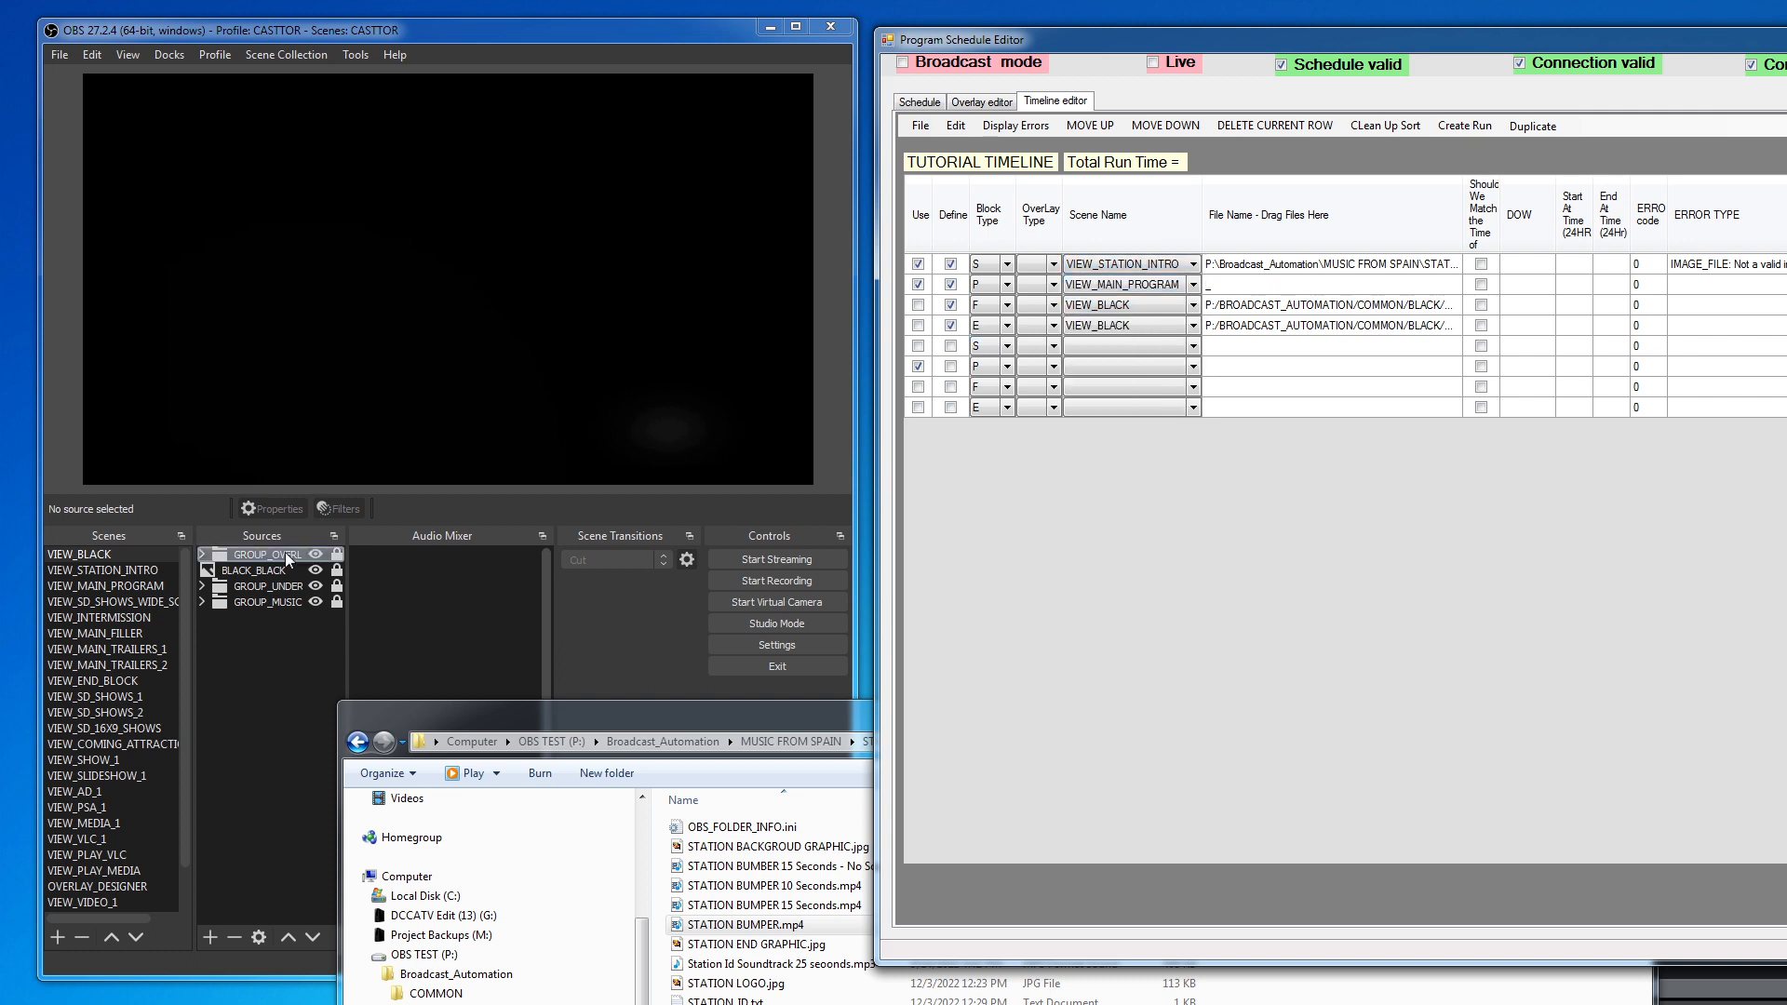
Step: Switch OBS to the VIEW_STATION_INTRO scene, then hide and unlock its VLC_STATION_INTRO source
click(128, 570)
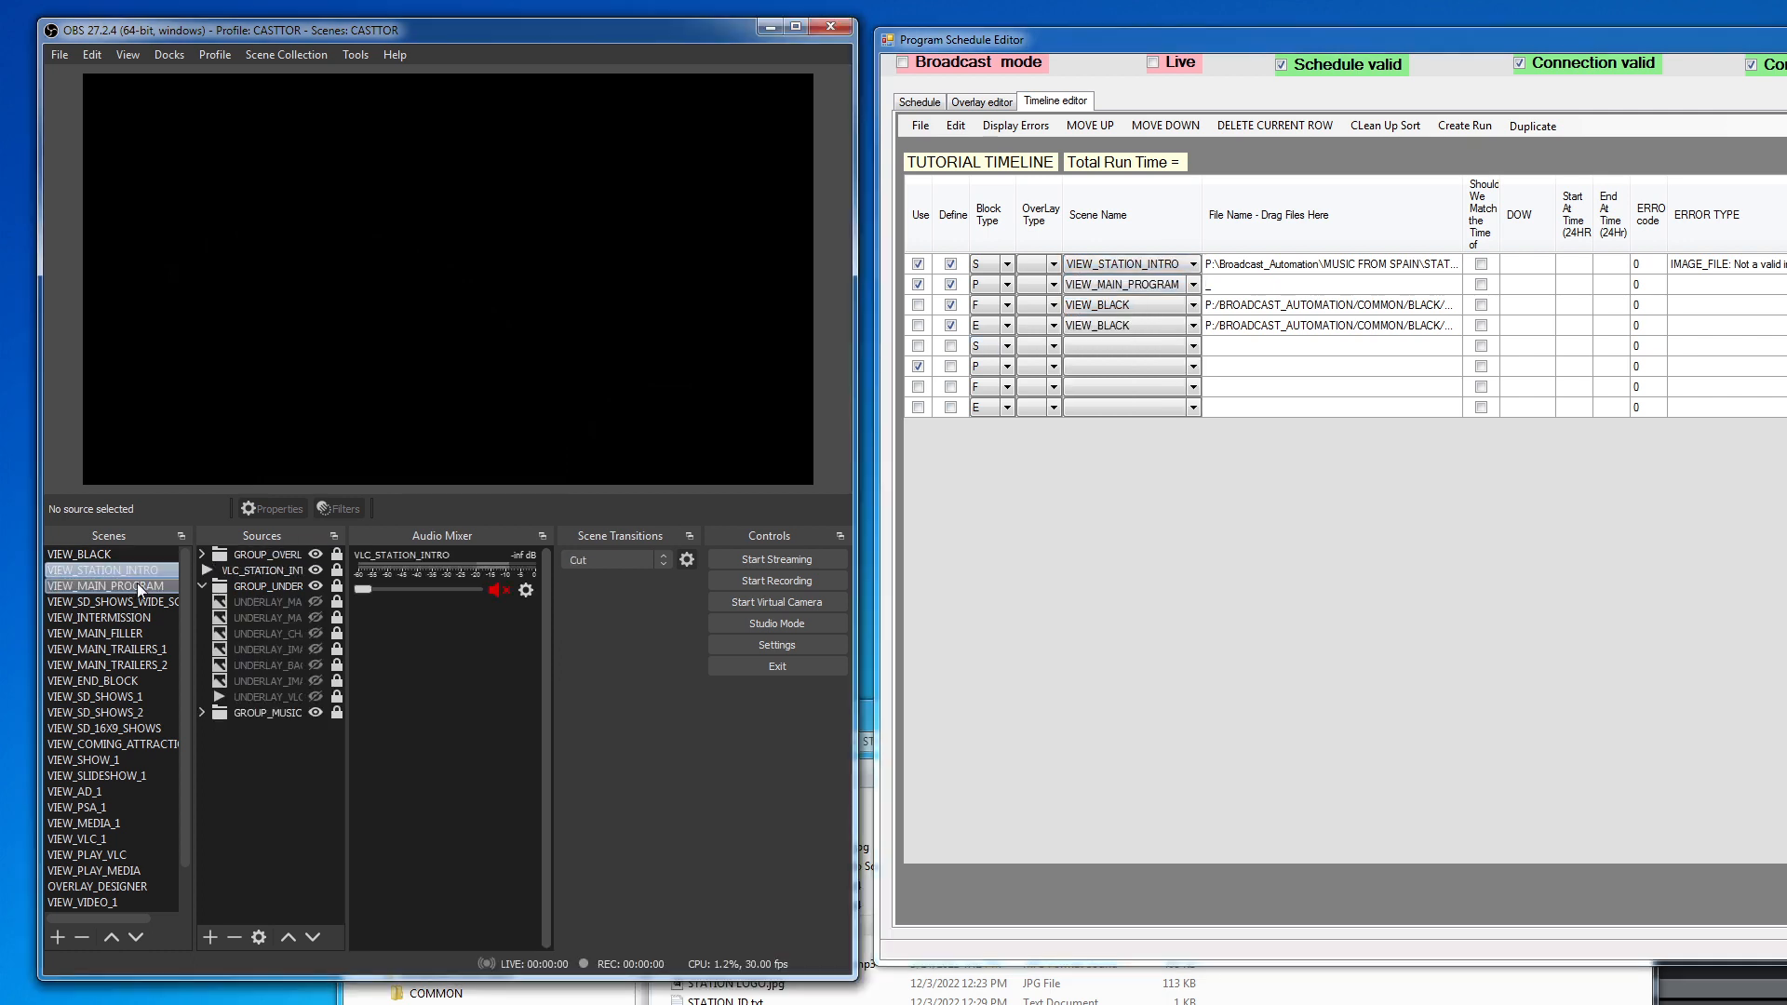
click(317, 567)
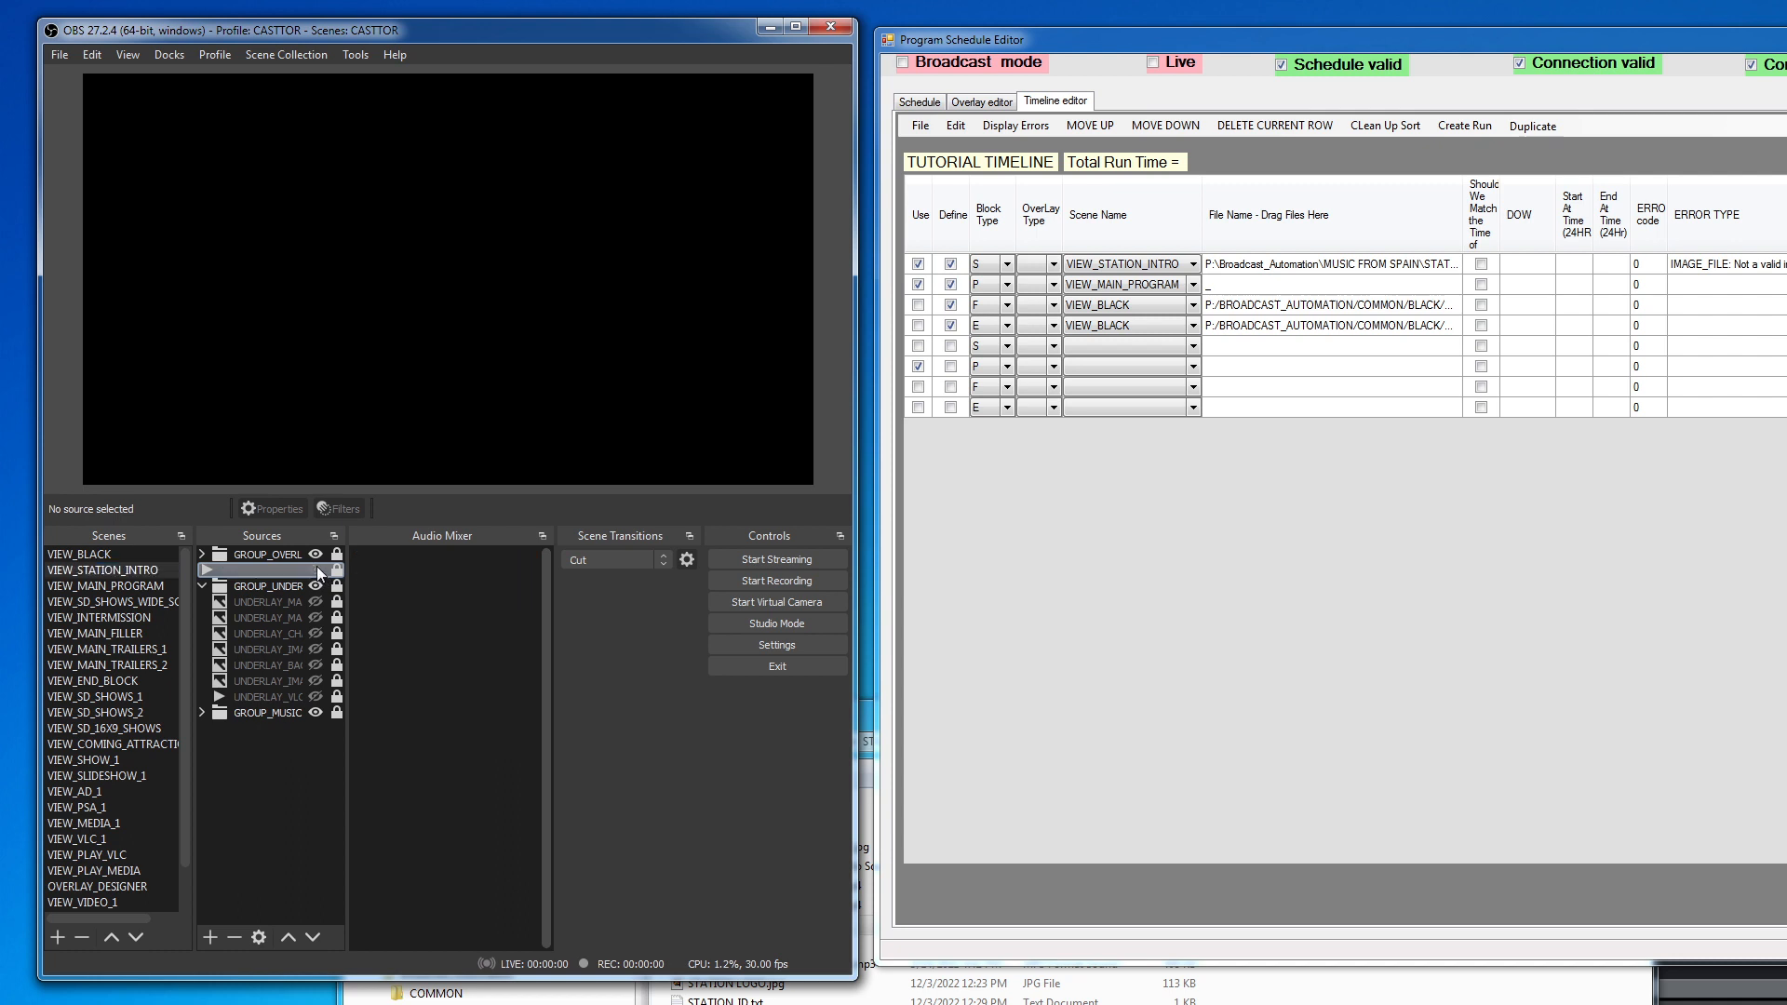
click(270, 572)
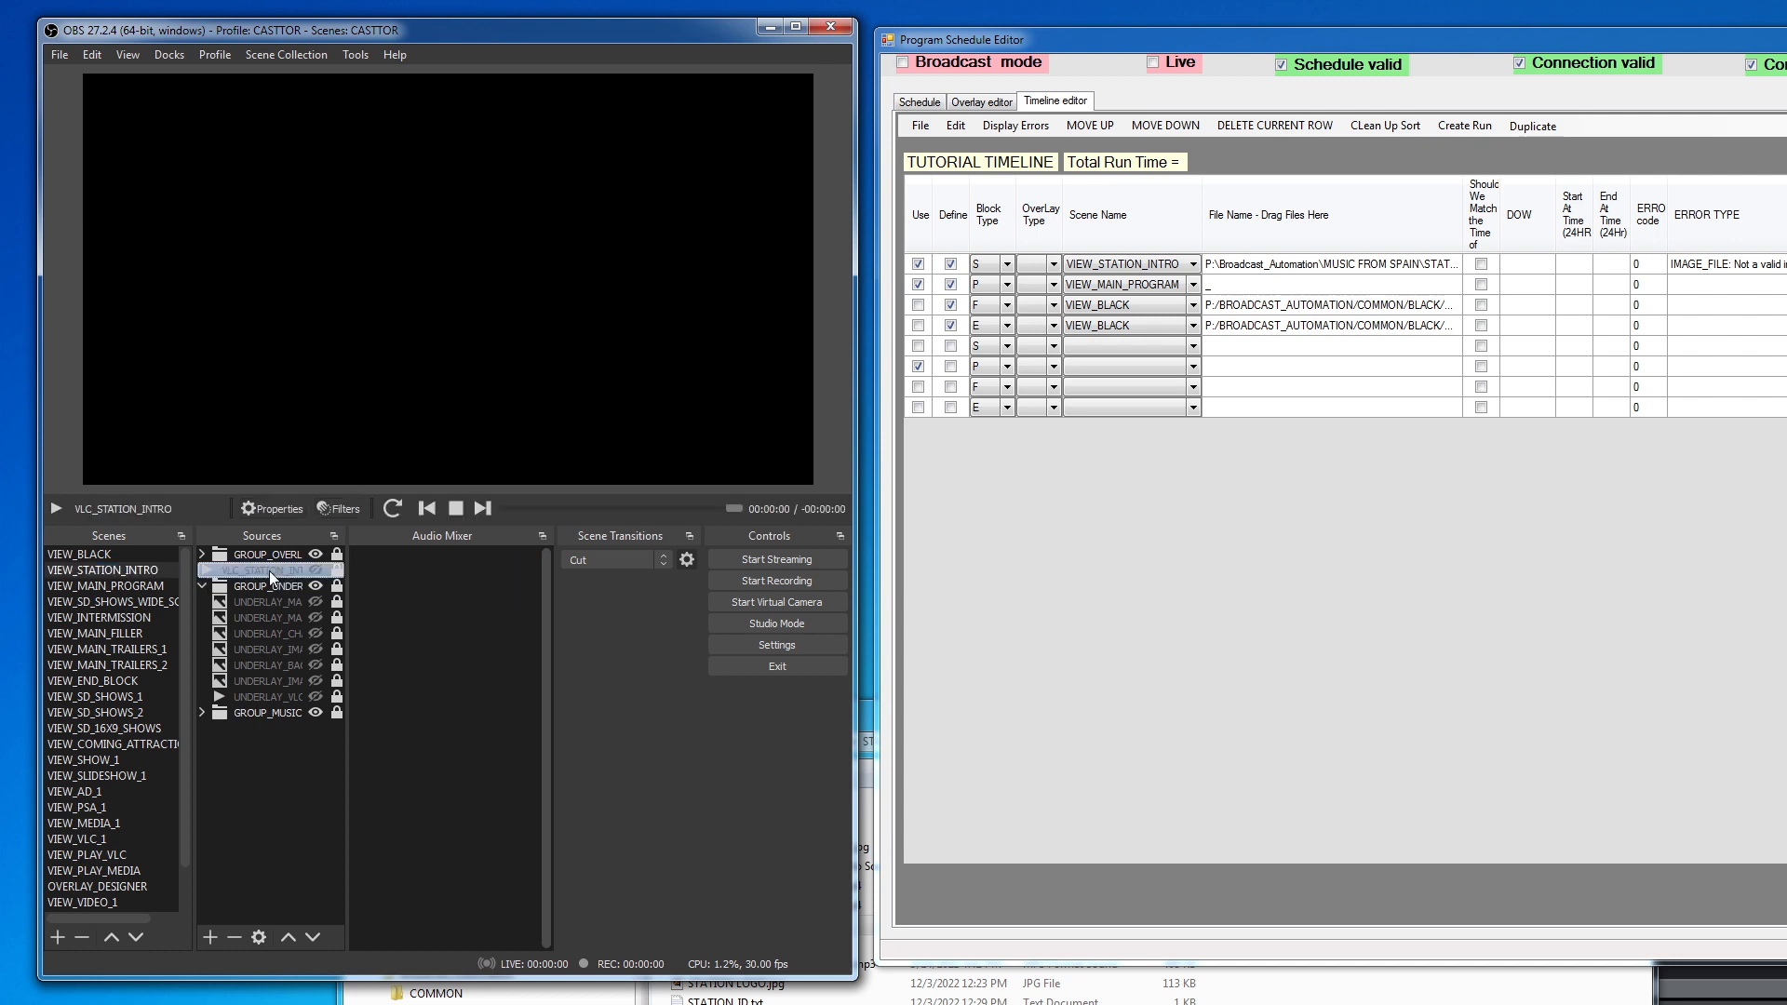
click(337, 568)
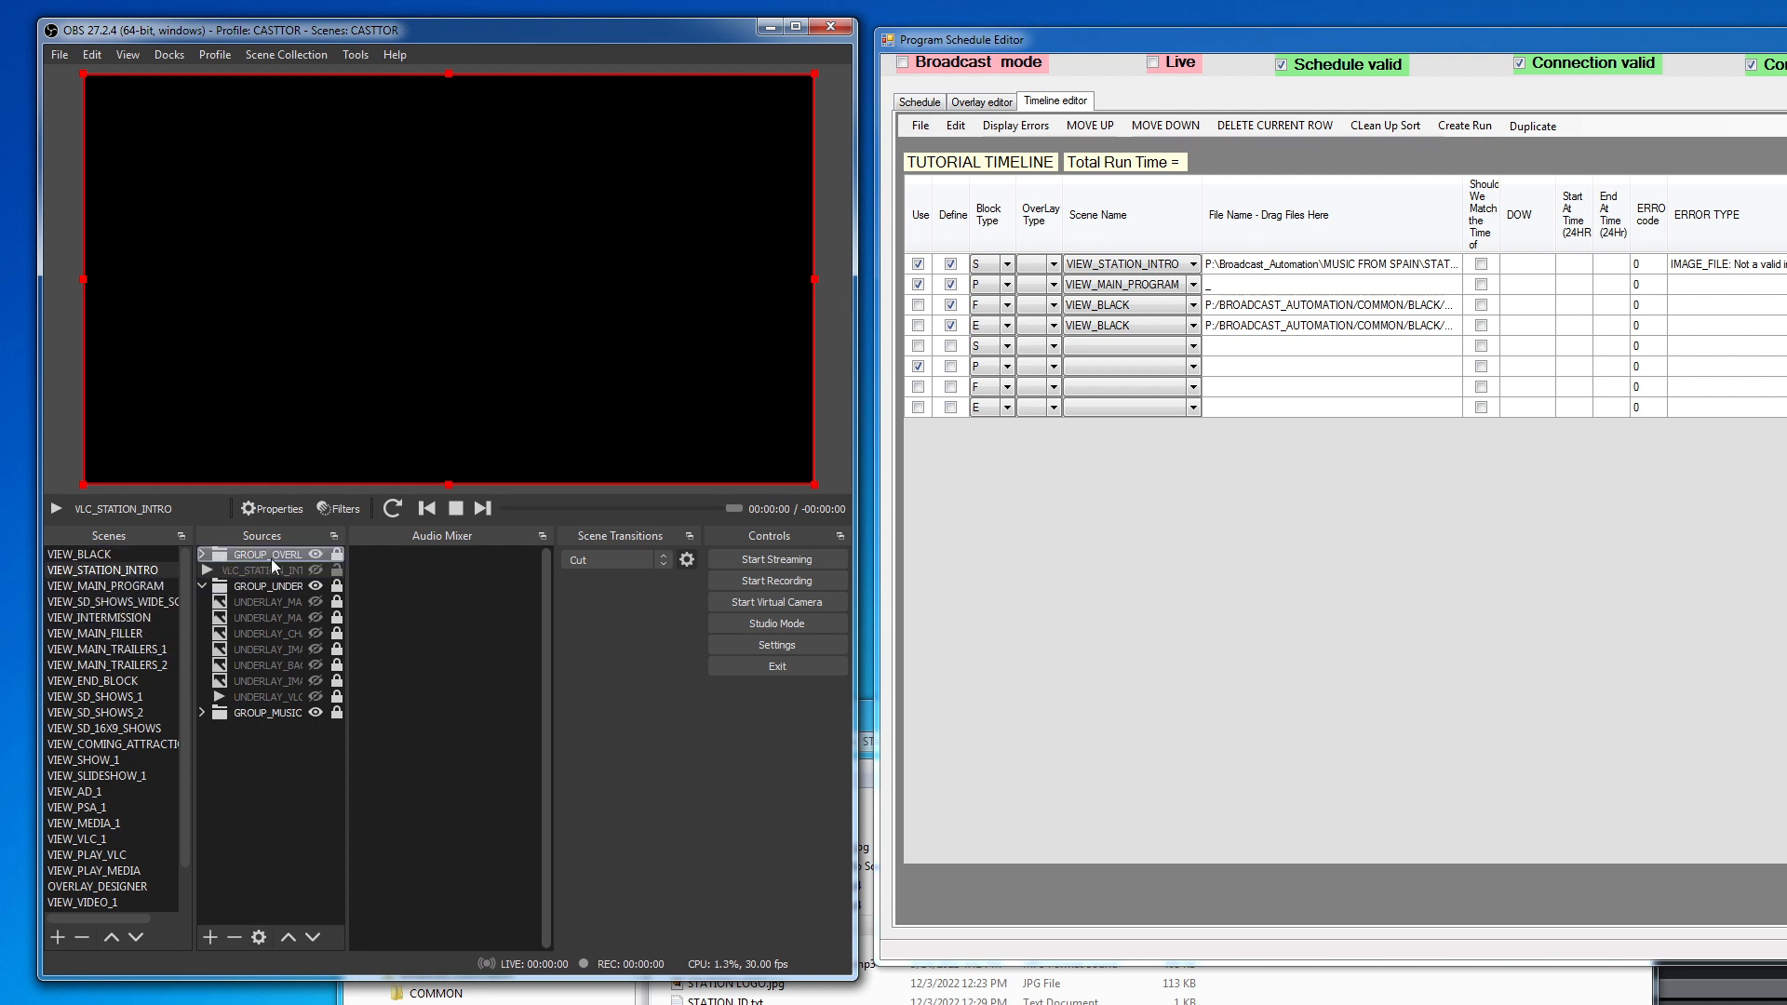
Step: Show the VLC_STATION_INTRO source in OBS and turn on Use for the undefined S row of TUTORIAL TIMELINE
click(315, 569)
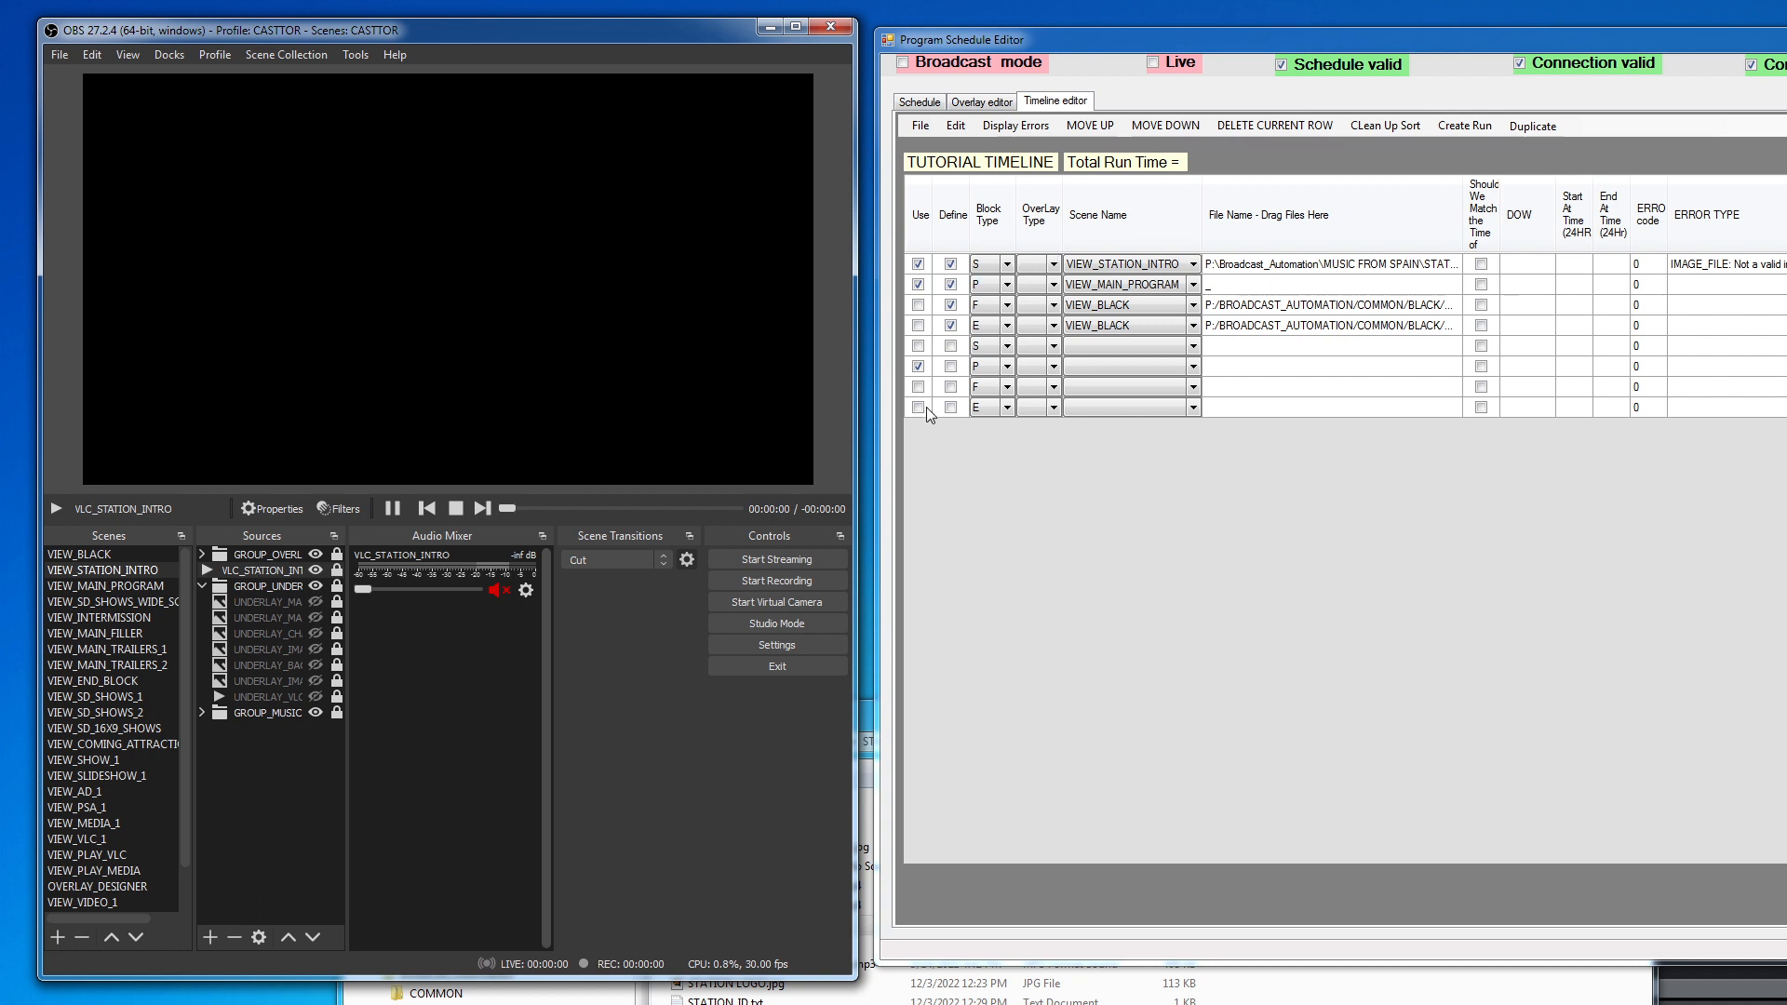
click(918, 347)
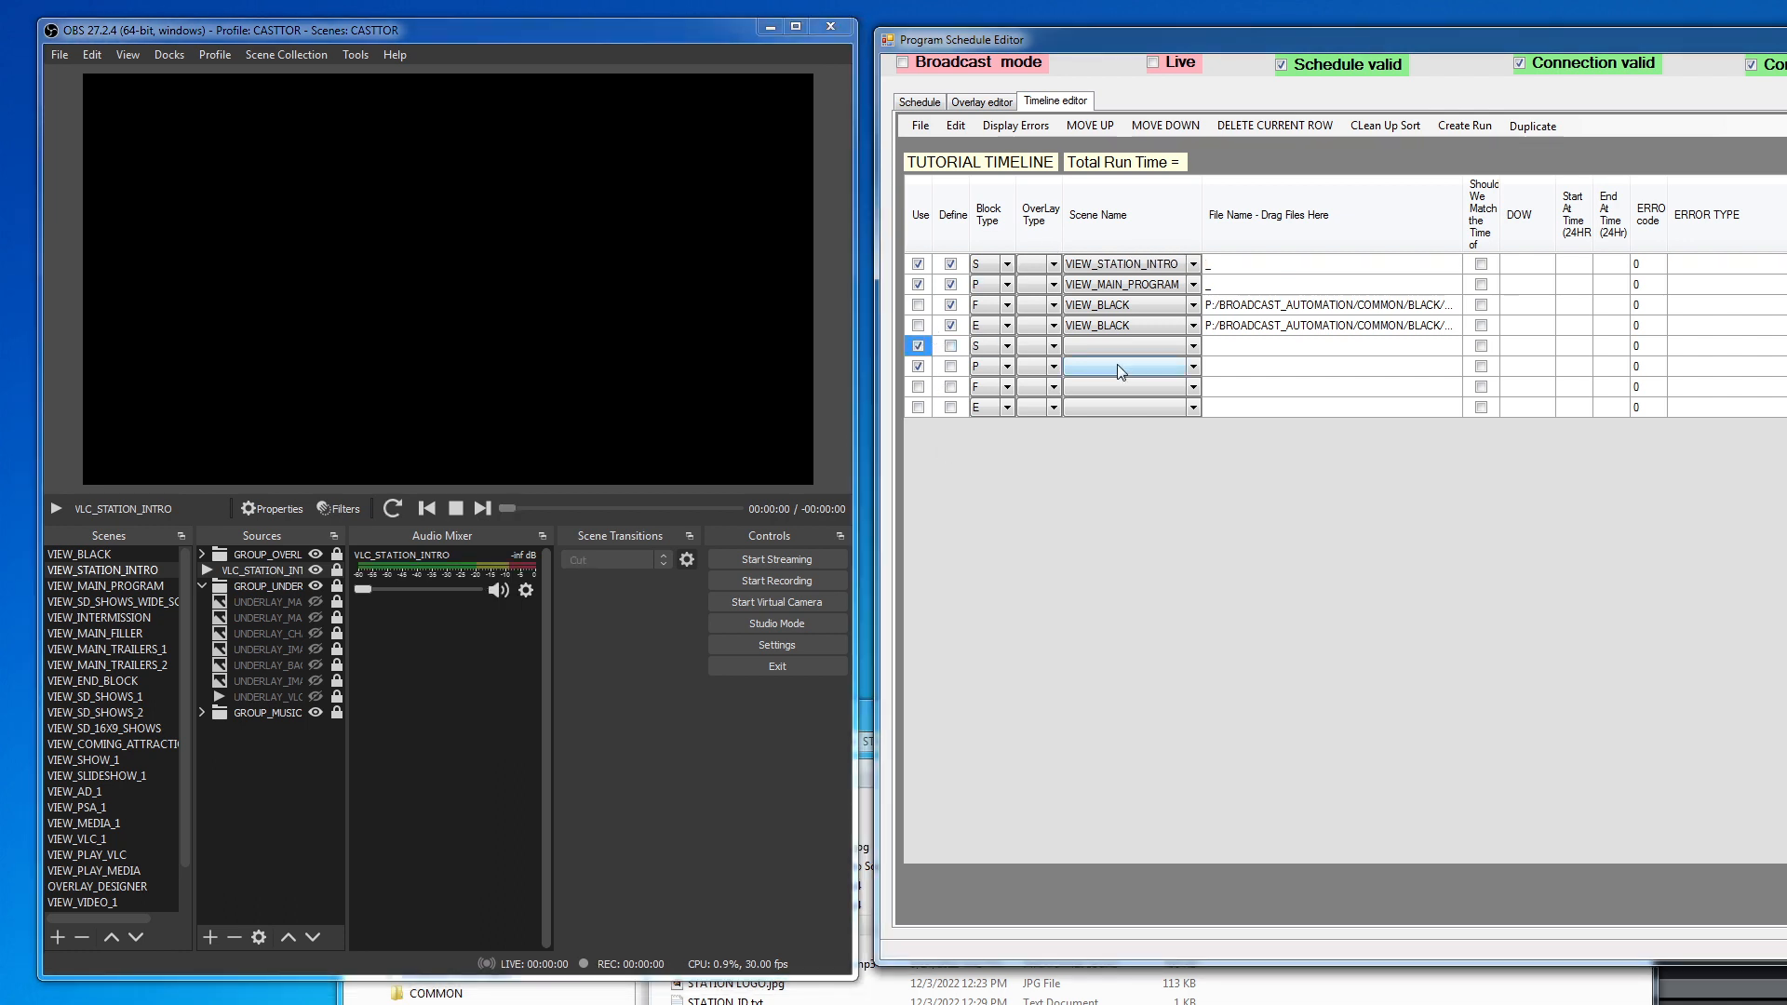
click(919, 346)
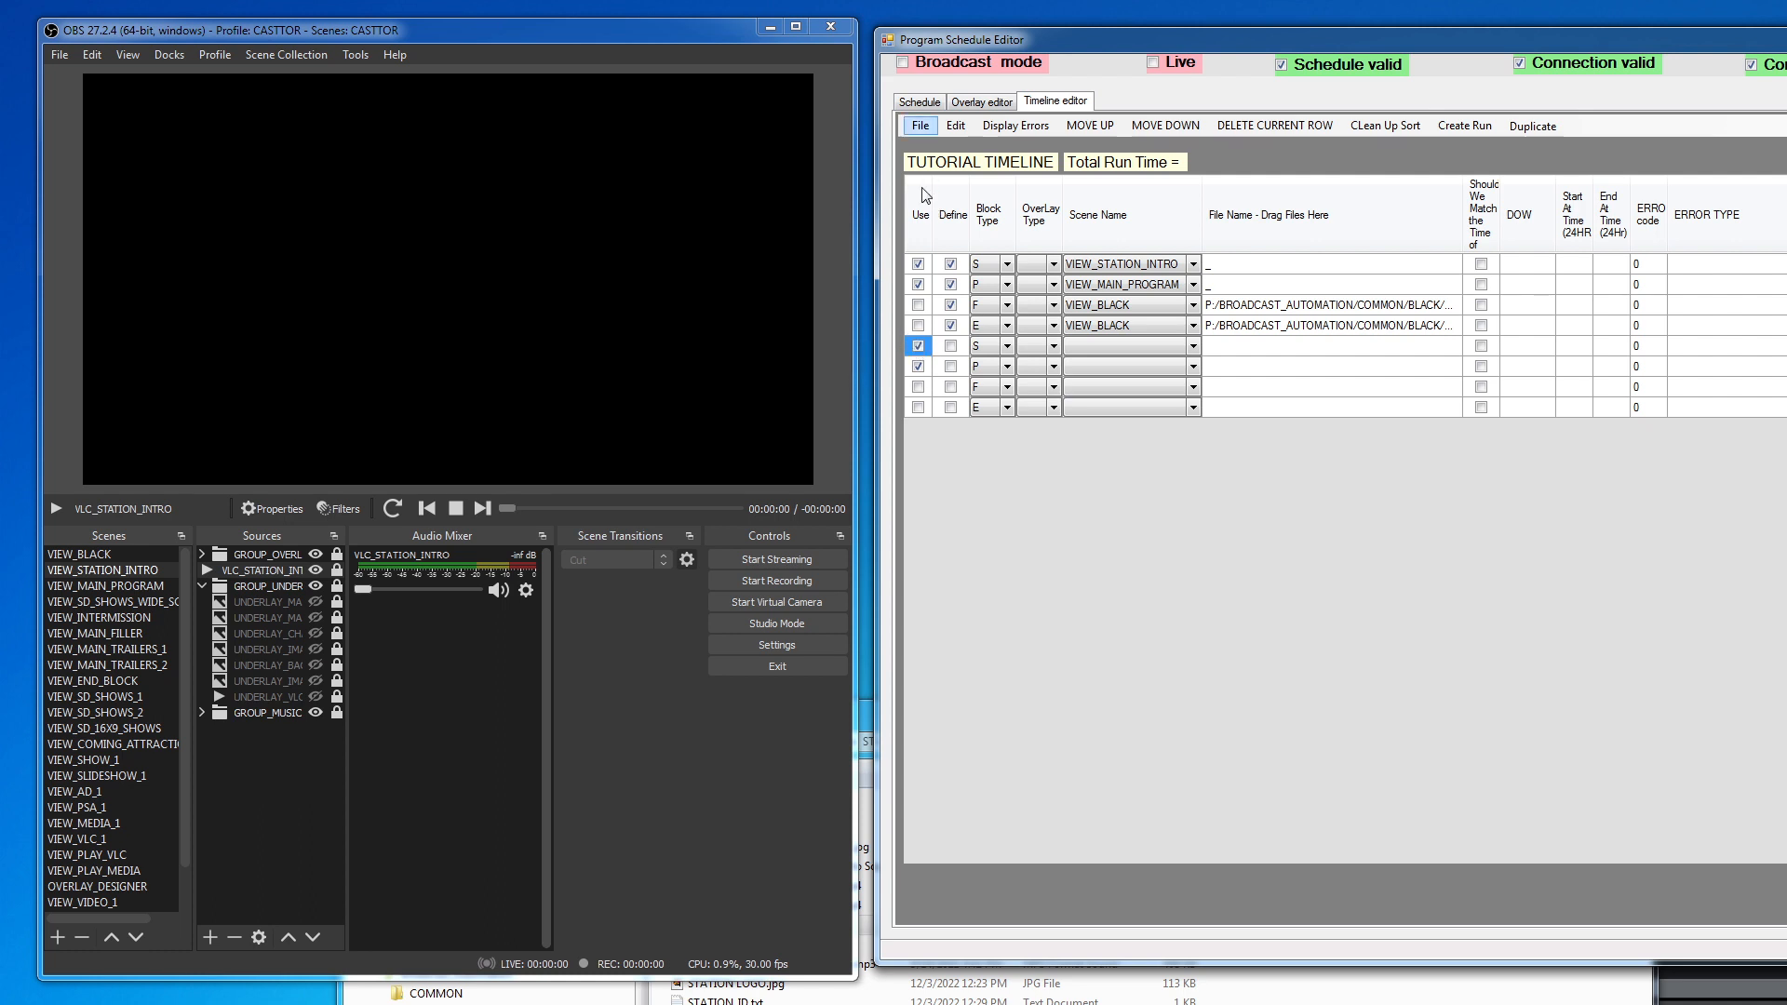
Step: Run Create A Program for the TUTORAL 1080P schedule
click(921, 103)
click(973, 127)
click(985, 149)
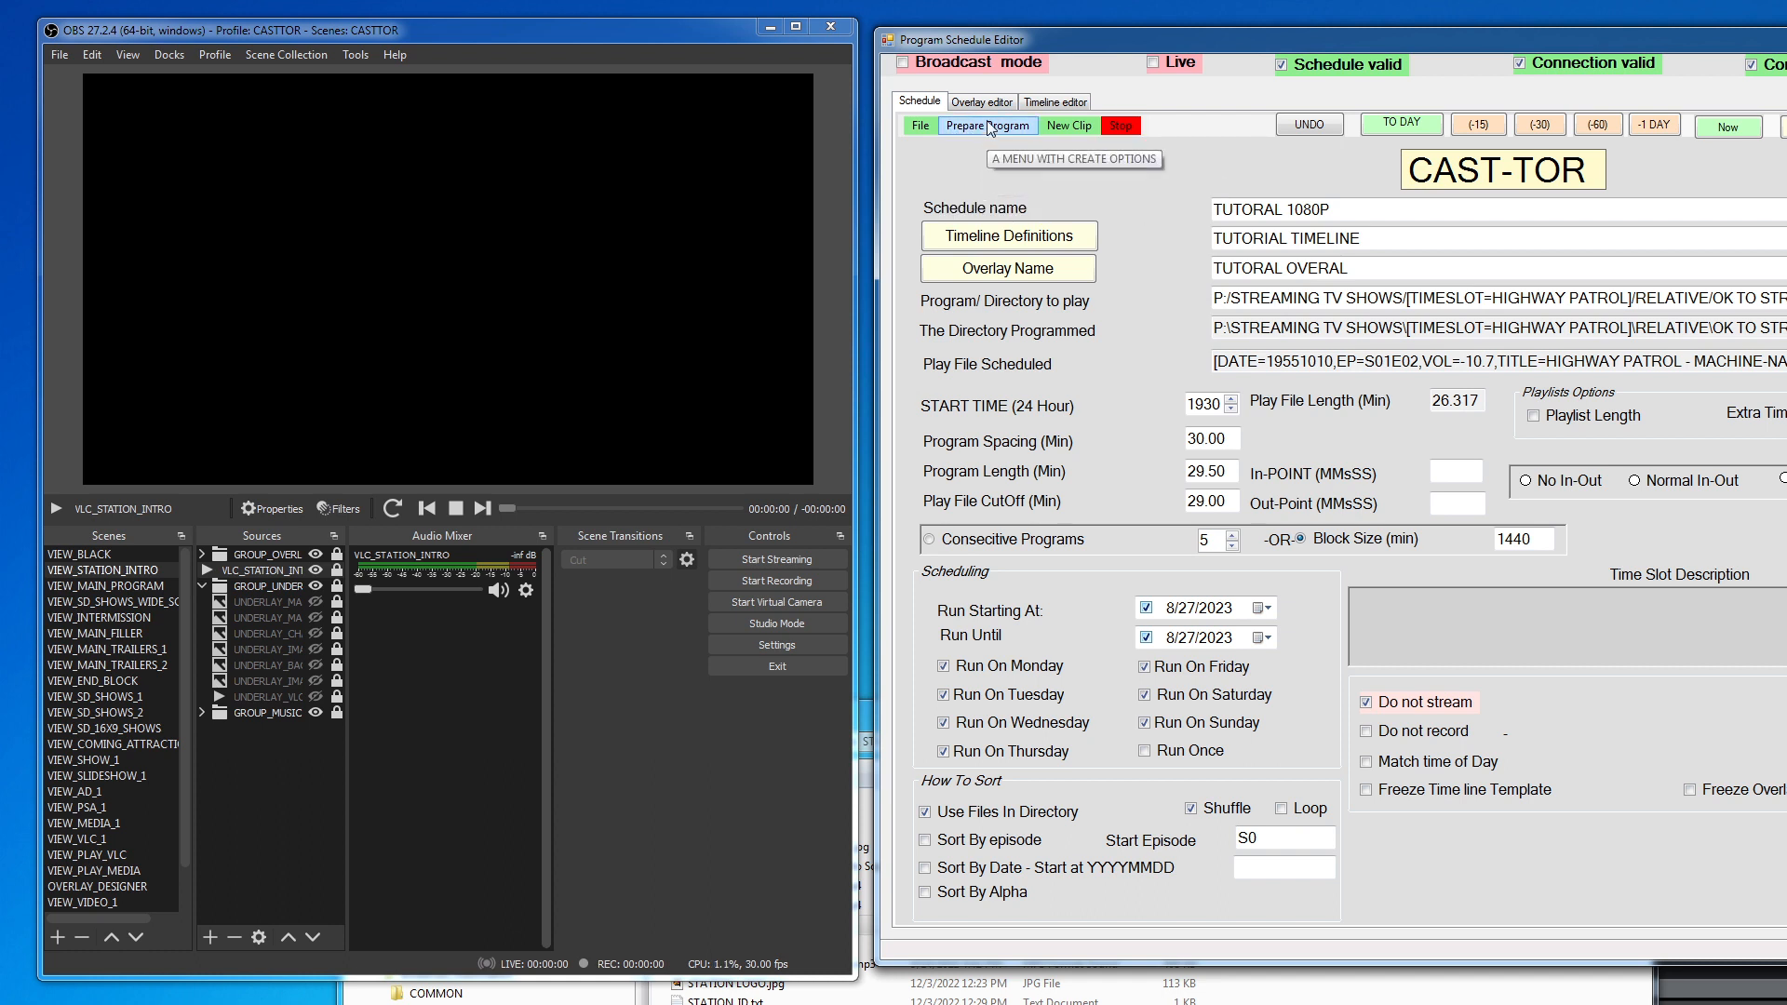
click(988, 129)
click(987, 151)
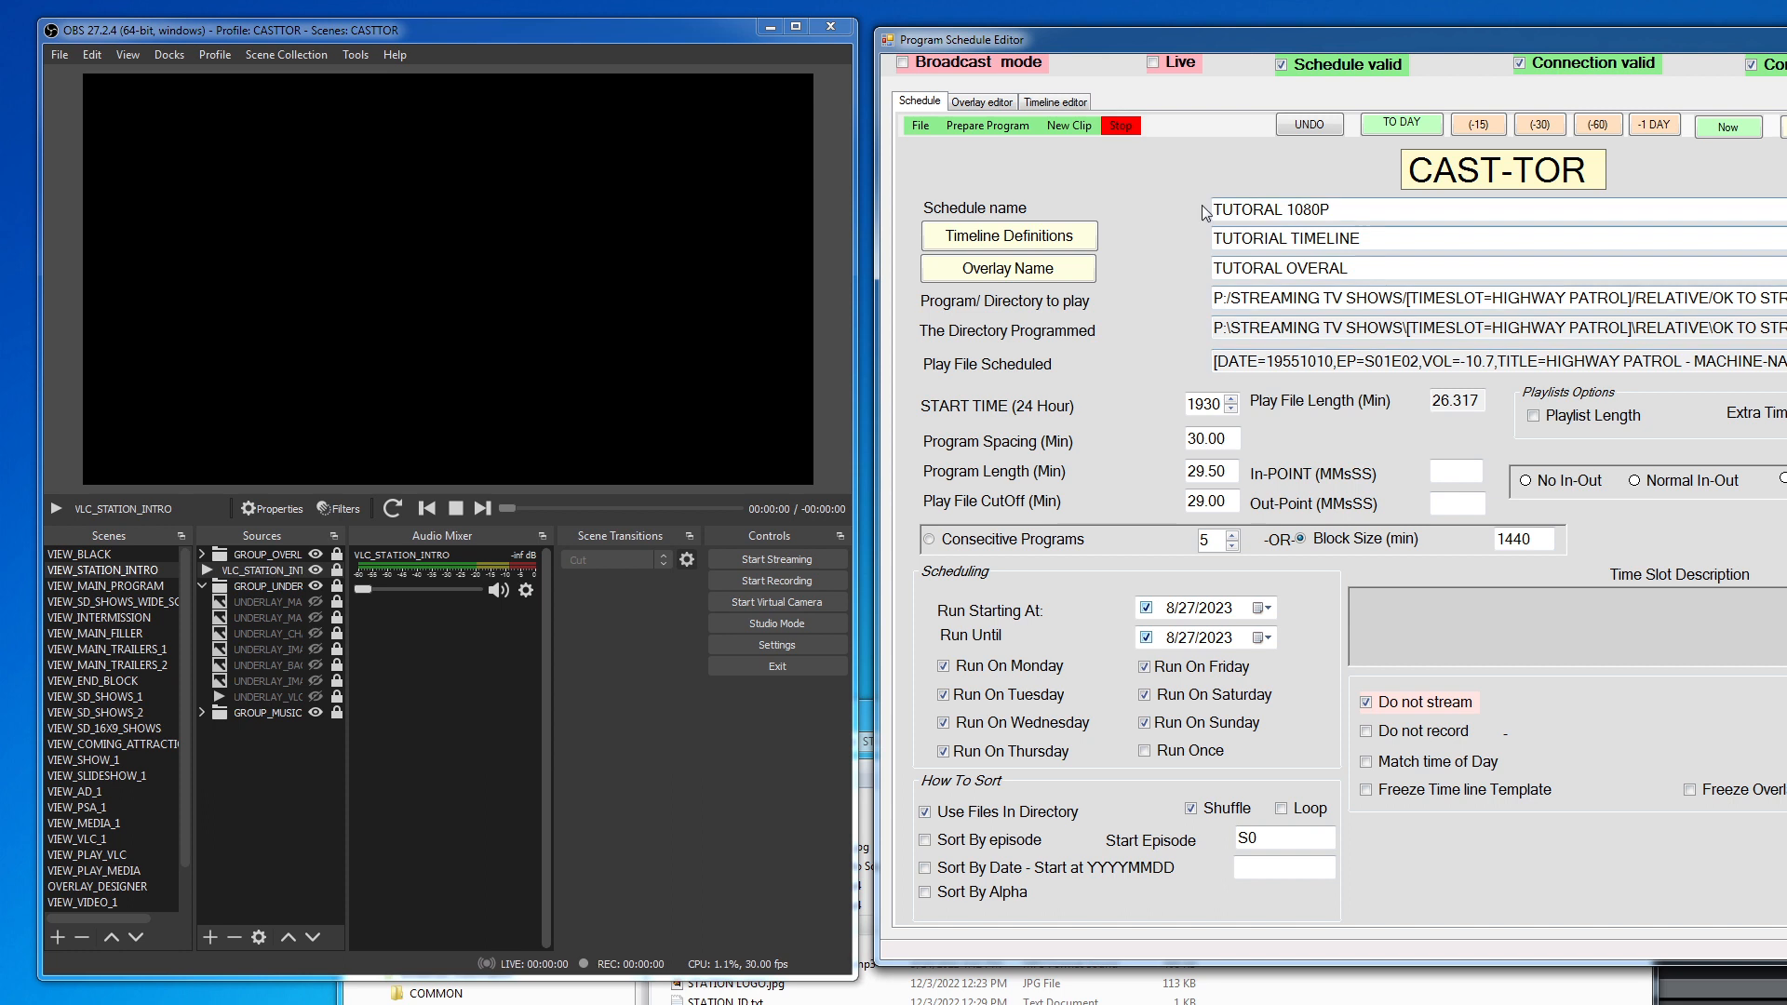
Step: Assign STATION BUMPER.mp4 from the STATION_ID folder as the defined S row's file, and move the folder window out of the way
click(1044, 103)
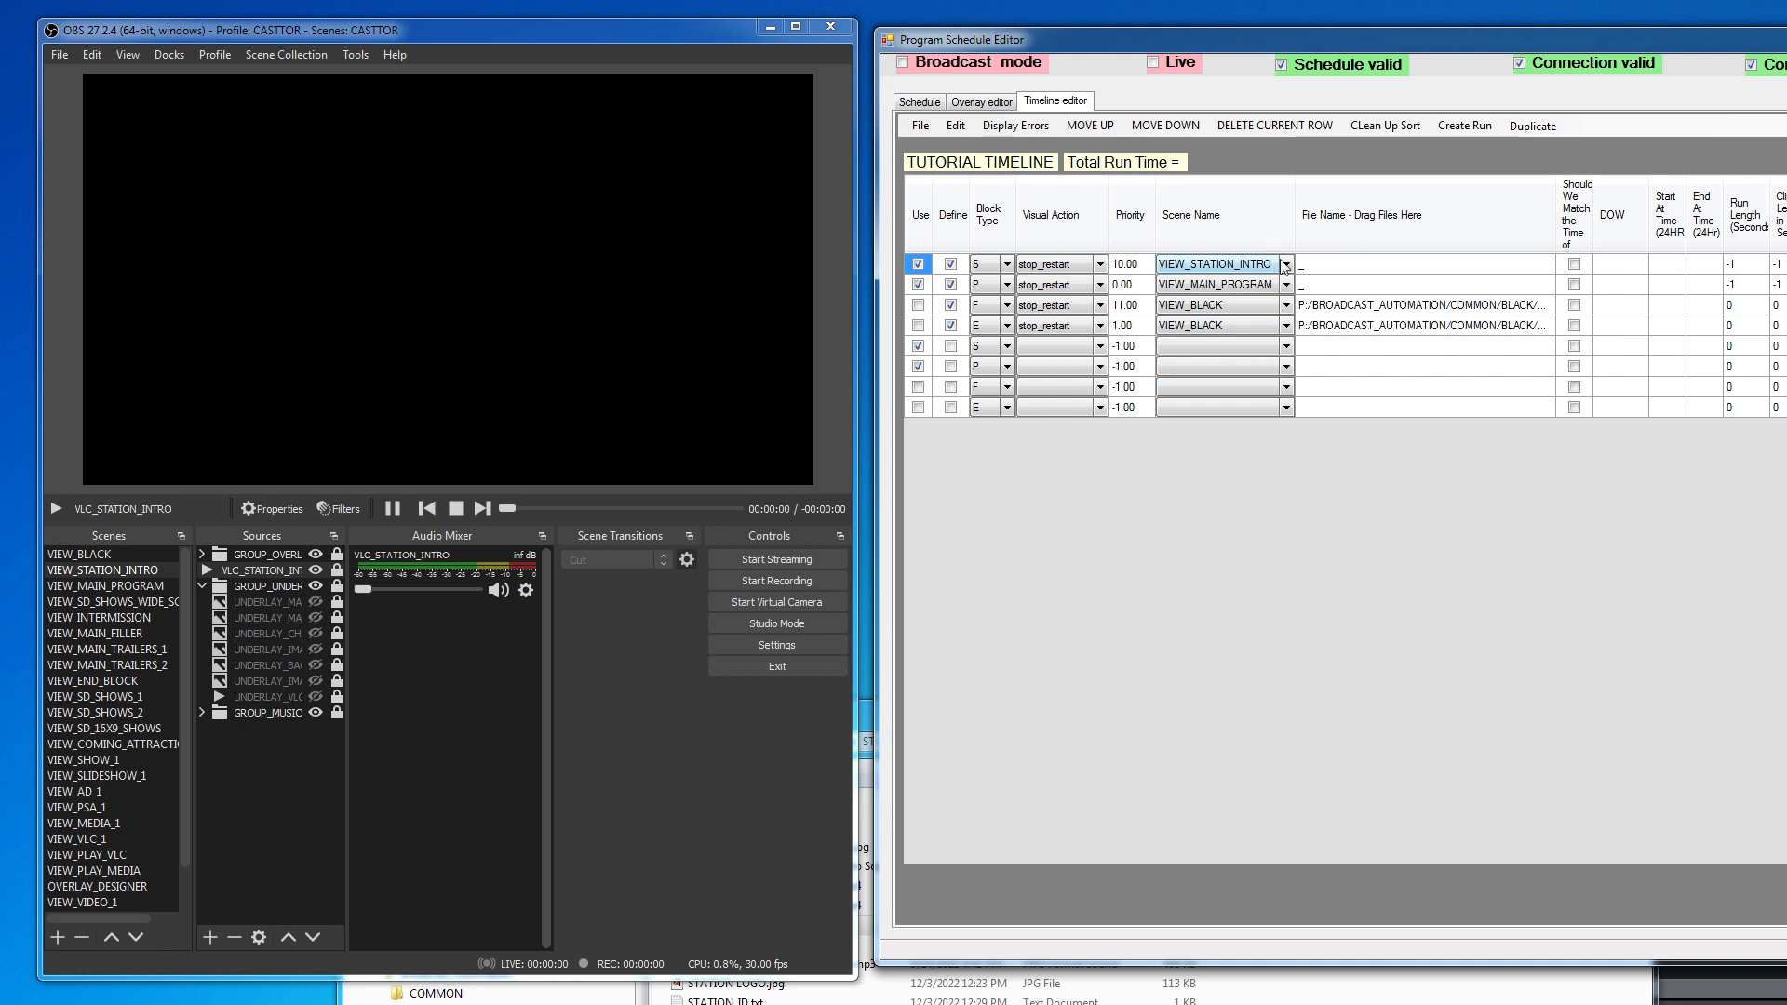
click(1326, 268)
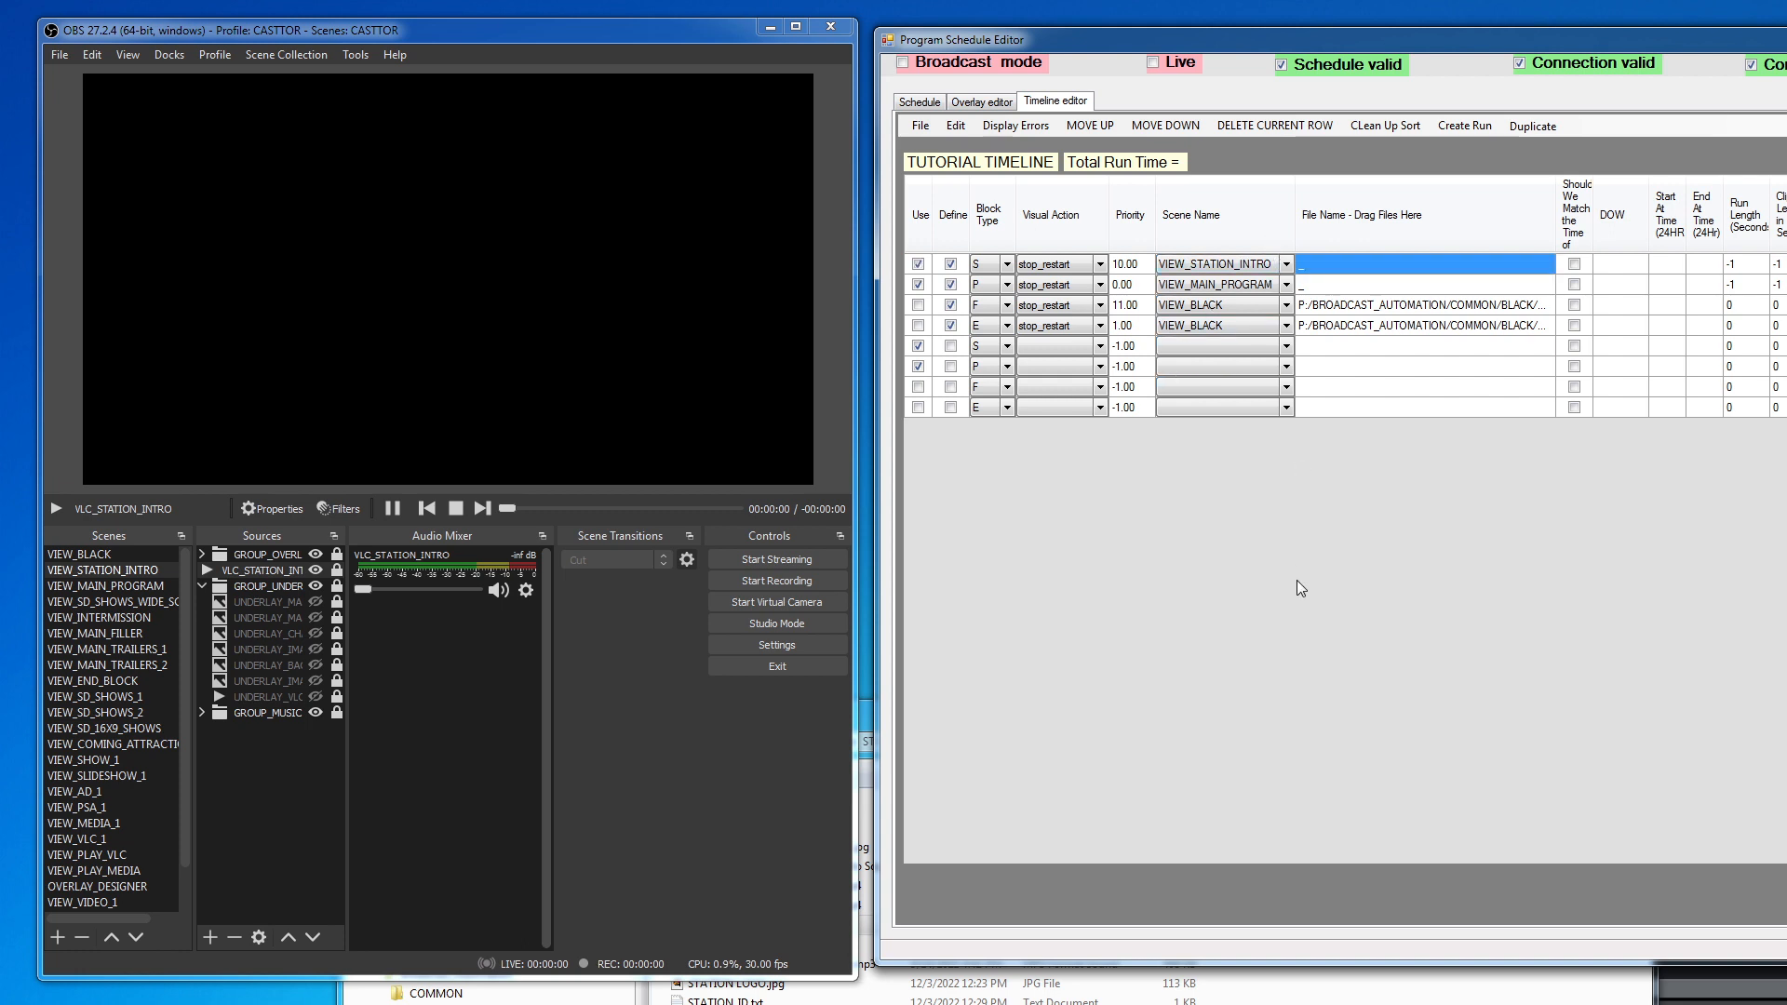
key(alt+Tab)
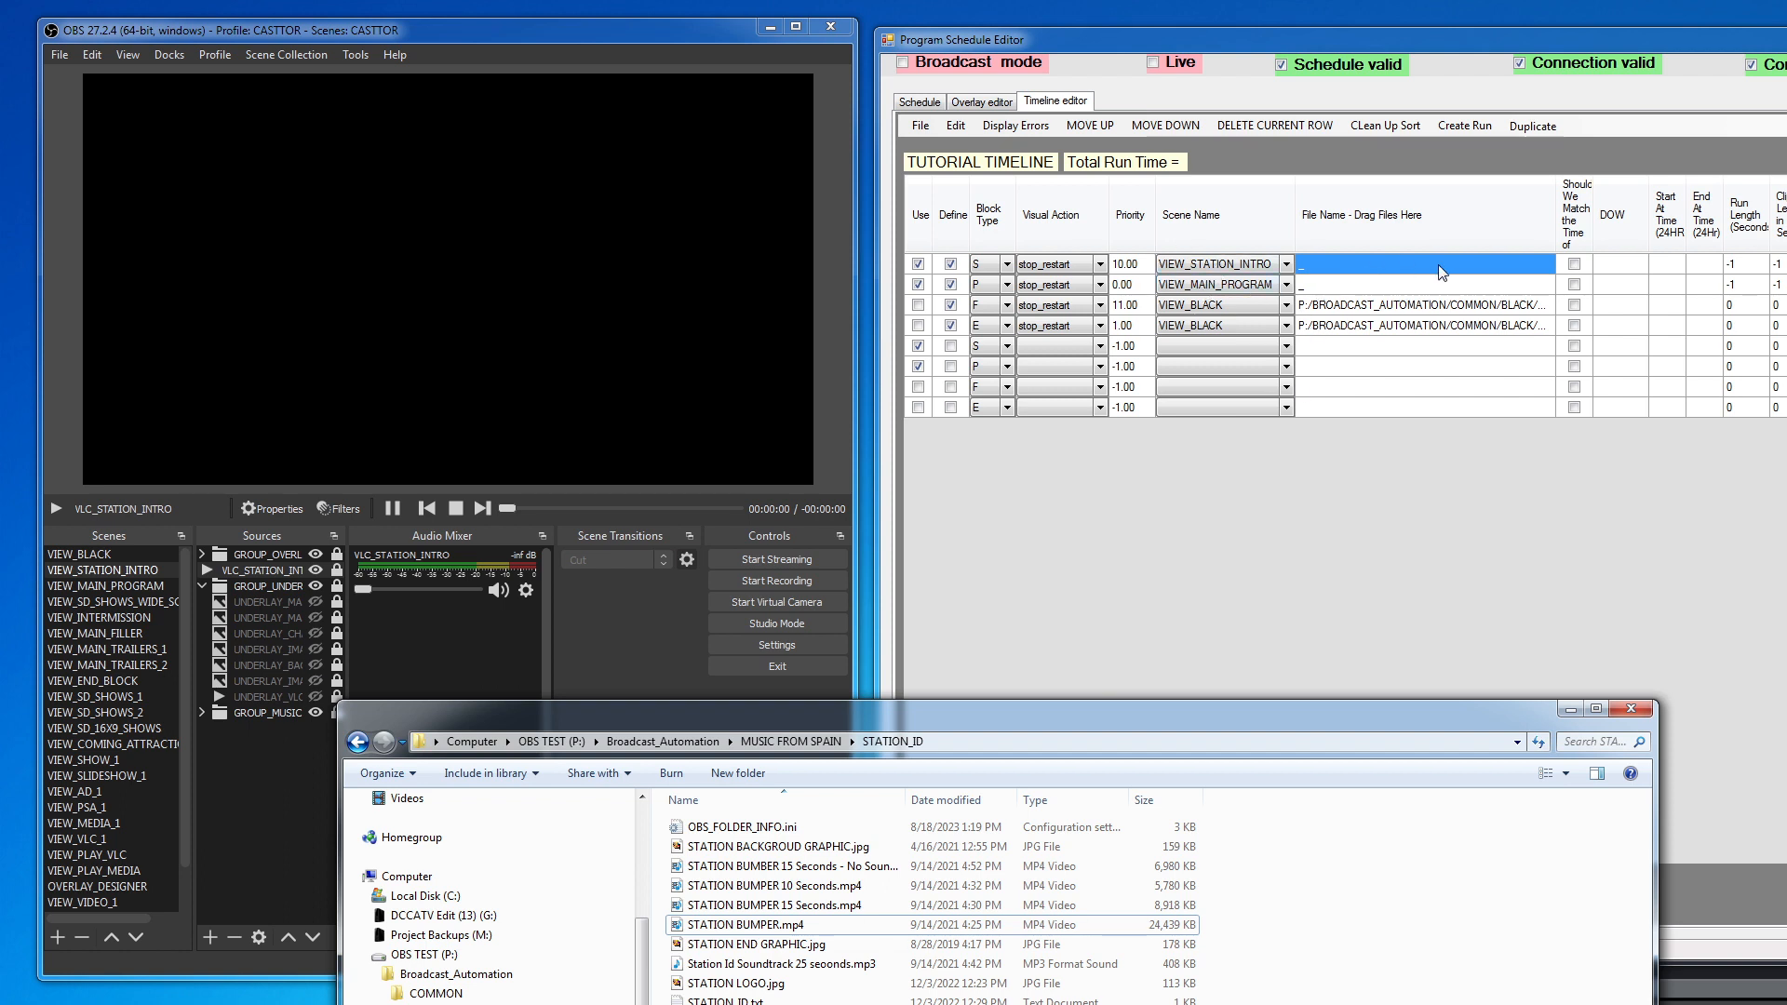
drag(691, 931, 1361, 265)
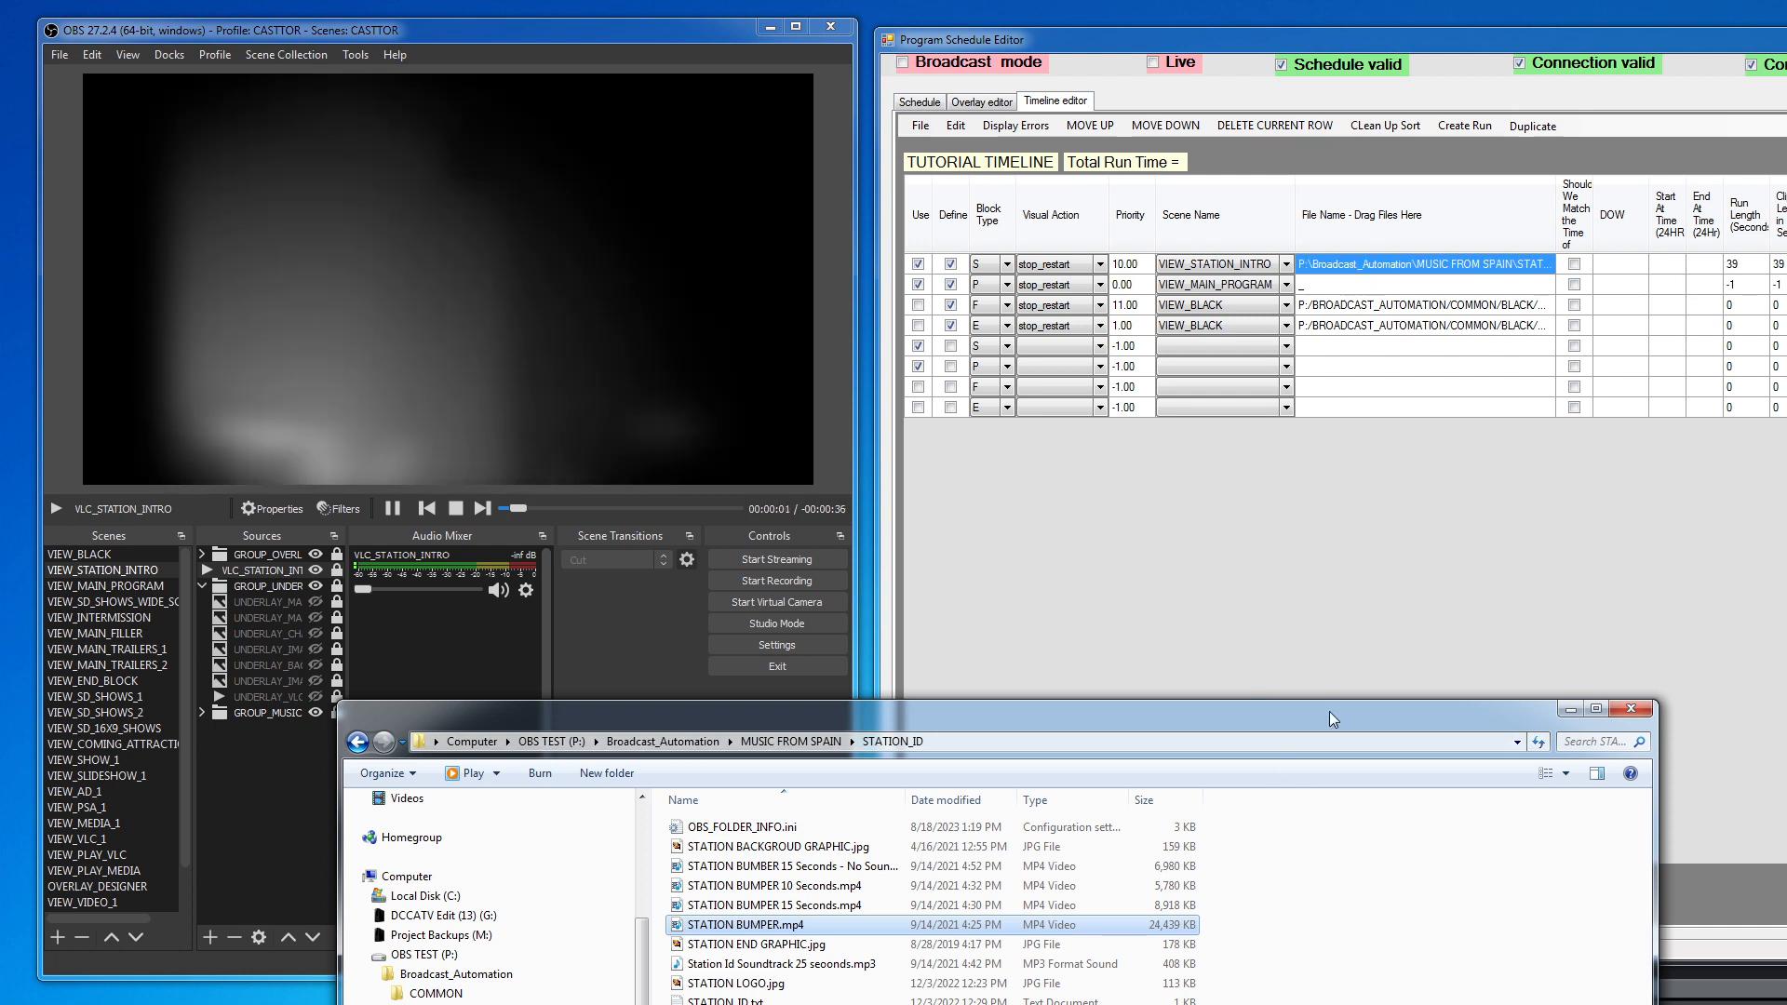
drag(1329, 712, 1201, 1004)
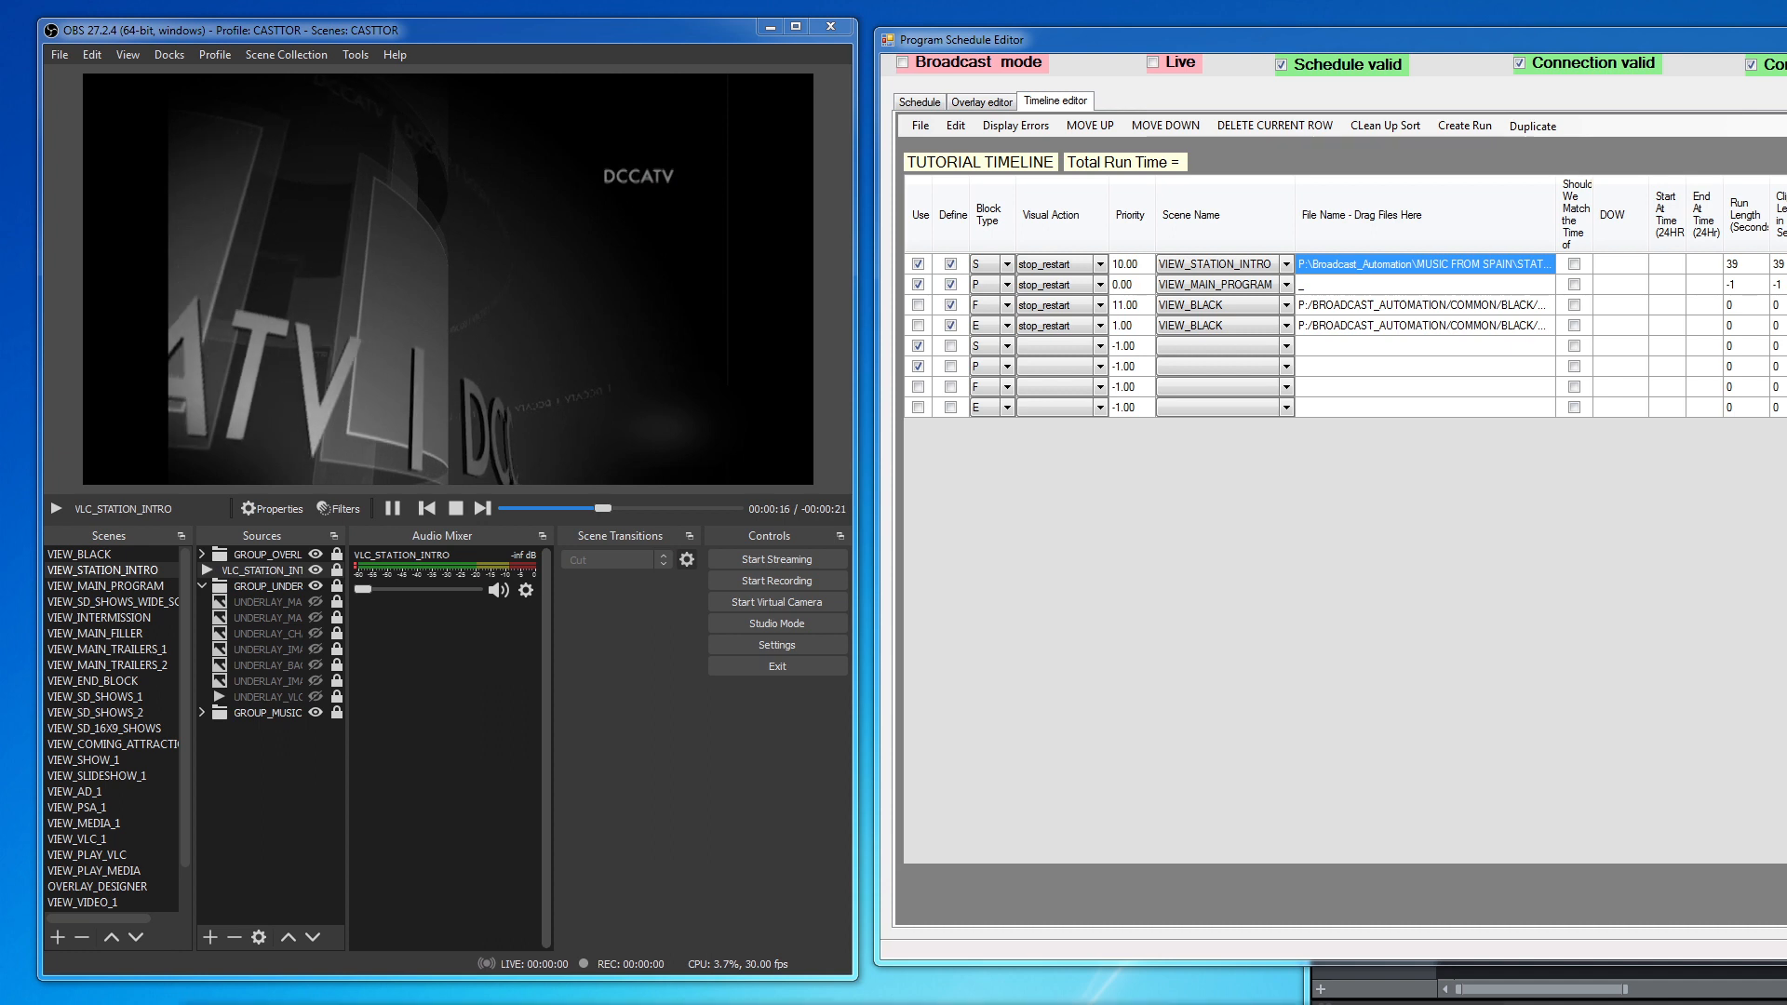
Step: Replace the defined S row's file with STATION LOGO.jpg, then with STATION BUMPER 10 Seconds.mp4, and minimize the folder window
key(alt+Tab)
drag(534, 861, 1410, 270)
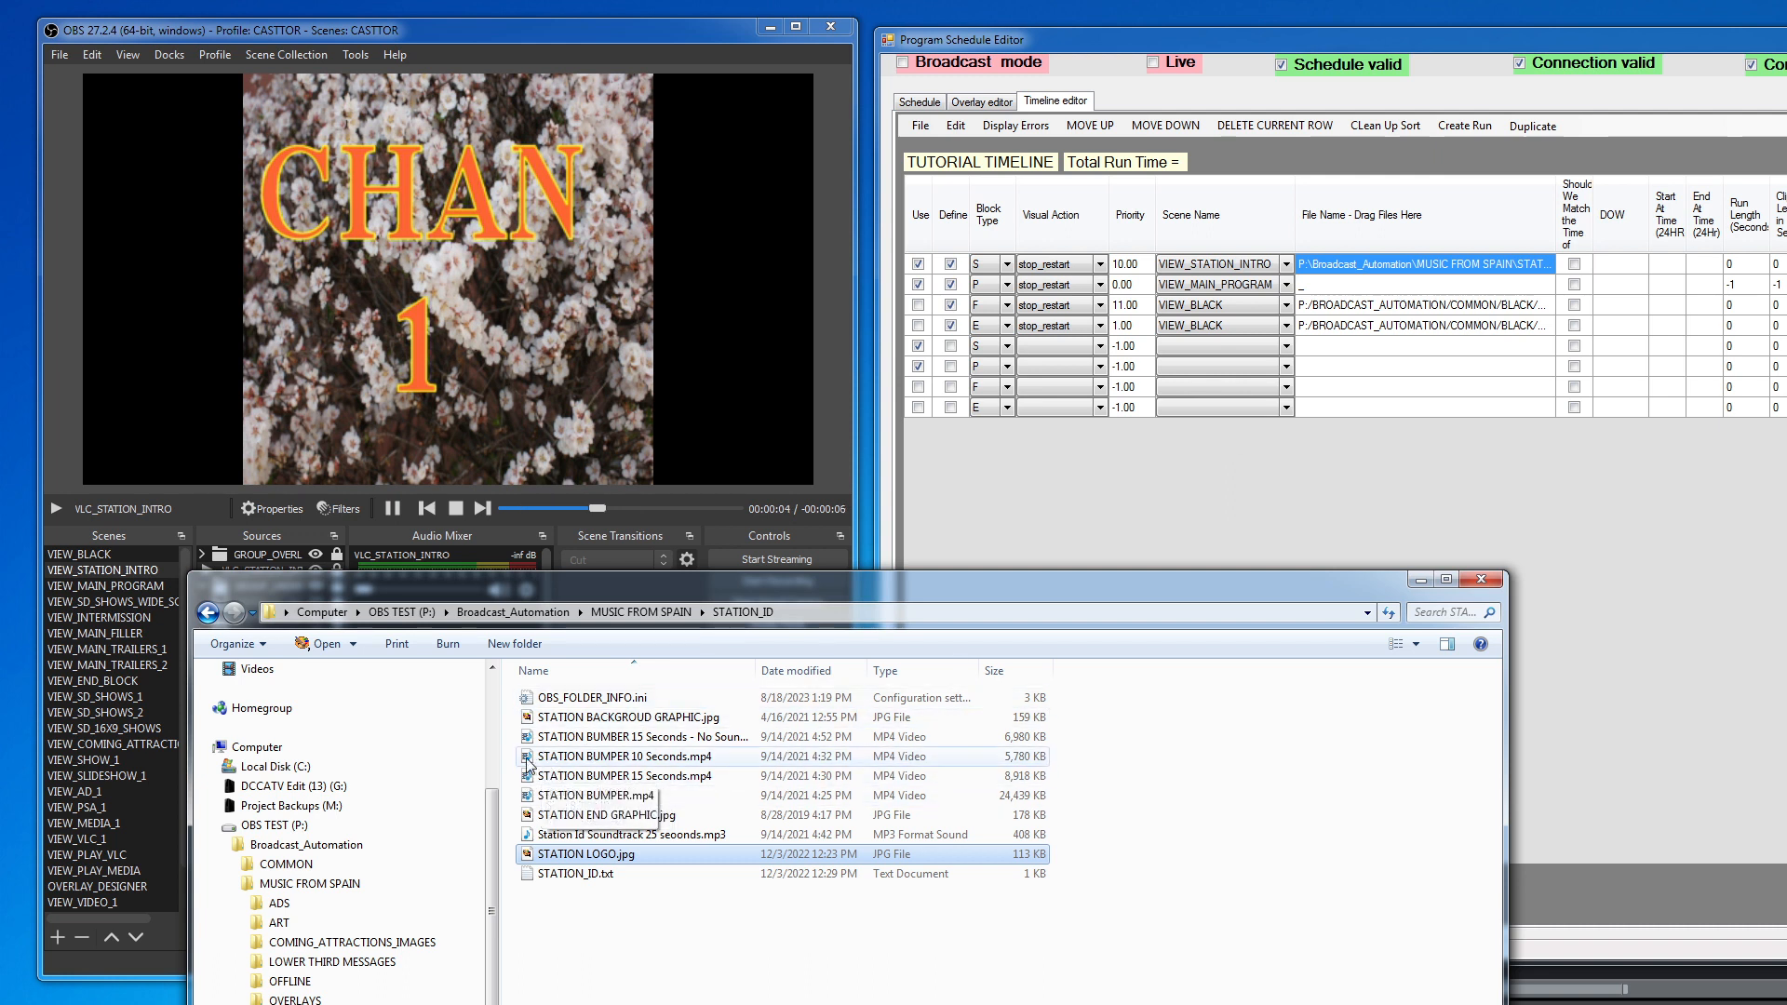
drag(529, 759, 1422, 274)
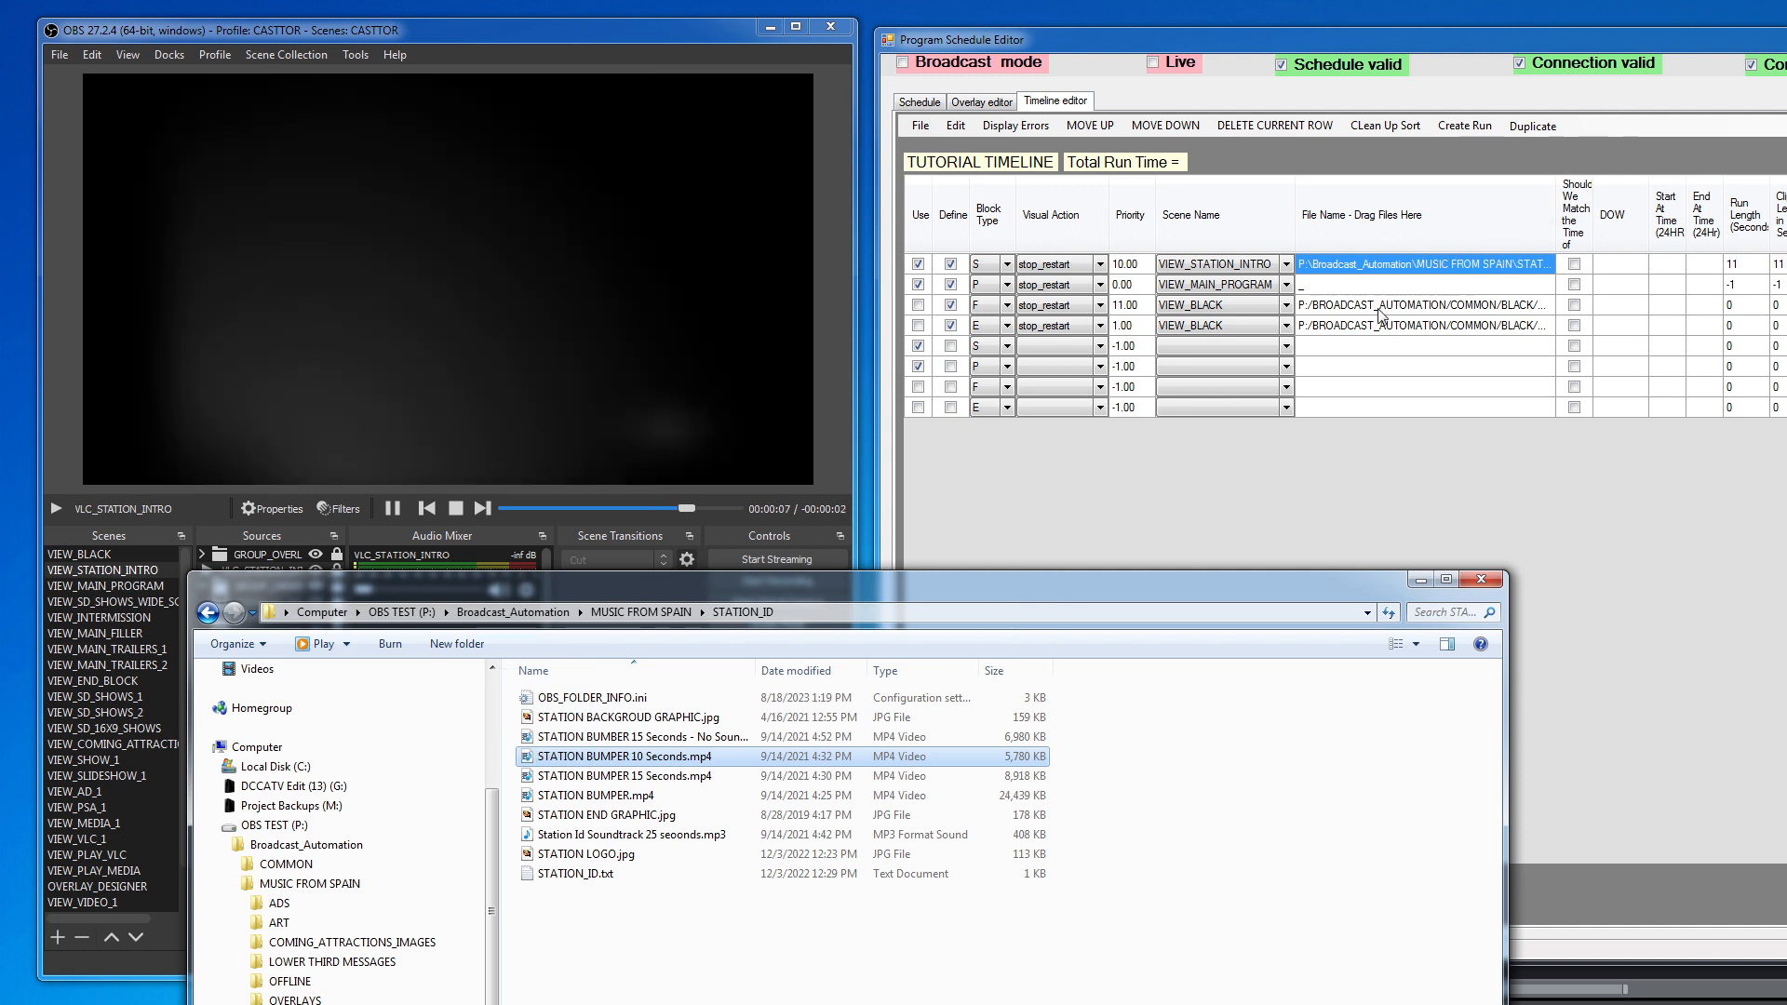
click(1420, 579)
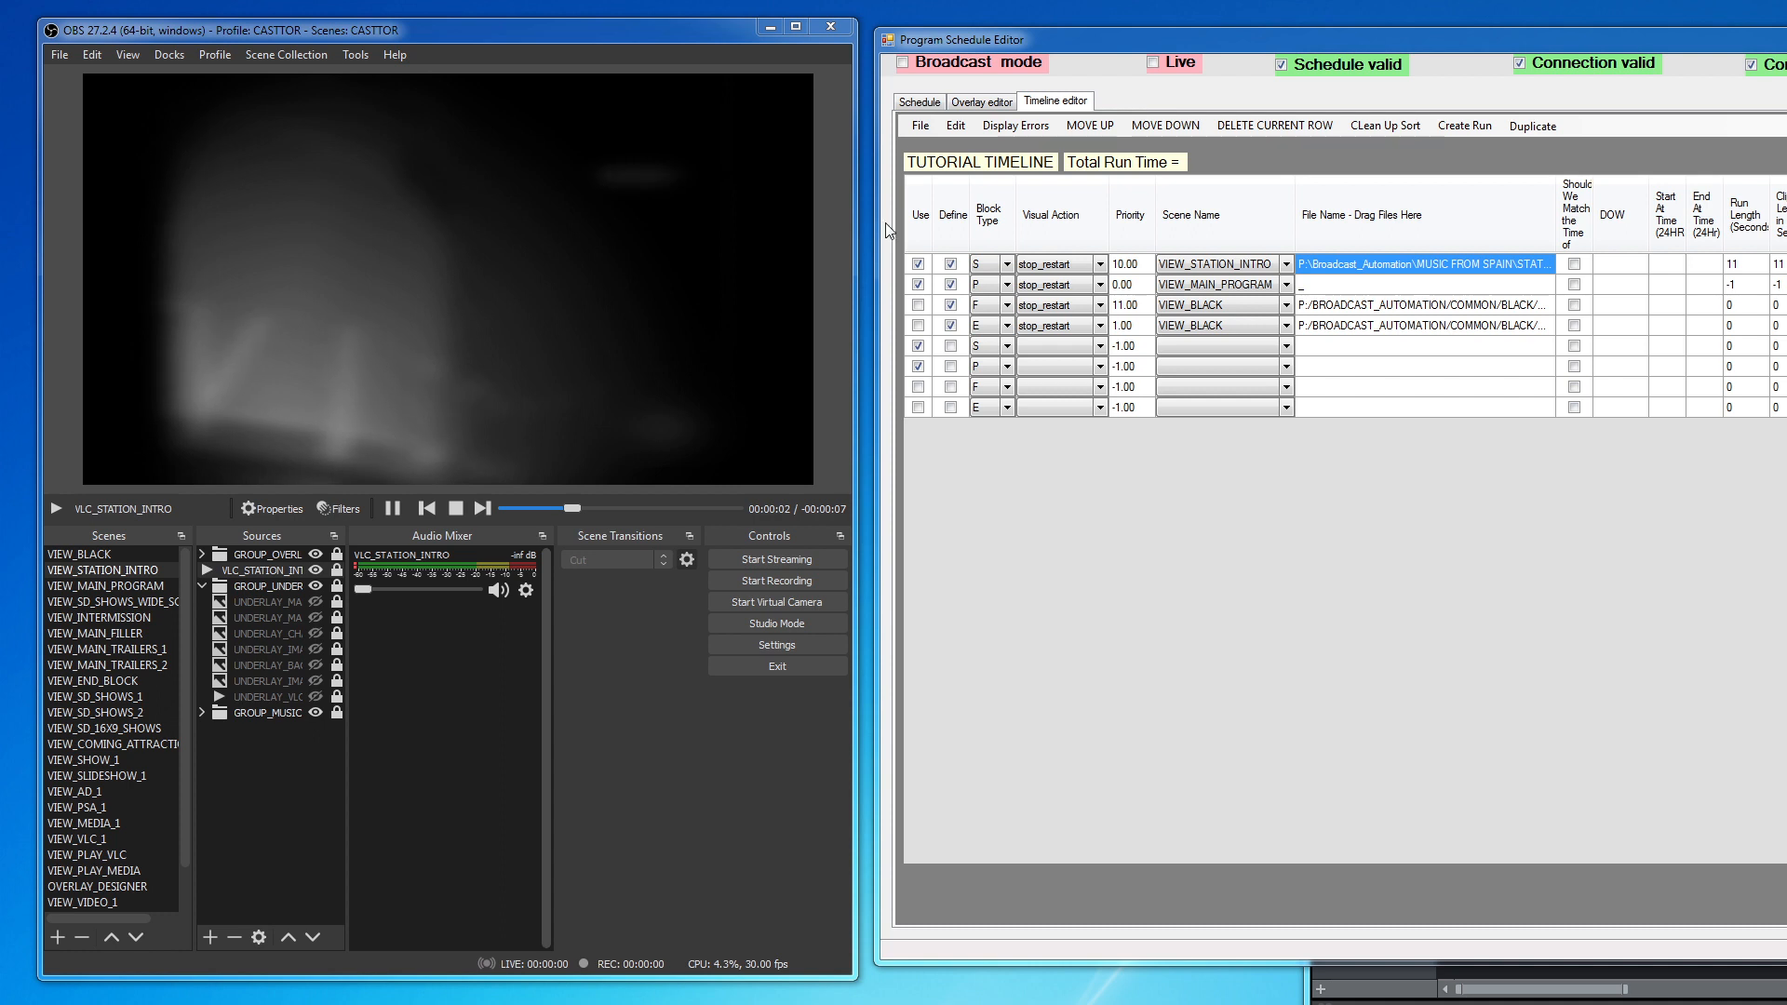
Step: Create the program with the 10-second bumper and check its run time in the Program TimeLine Schedule Report
click(920, 101)
click(988, 125)
click(998, 145)
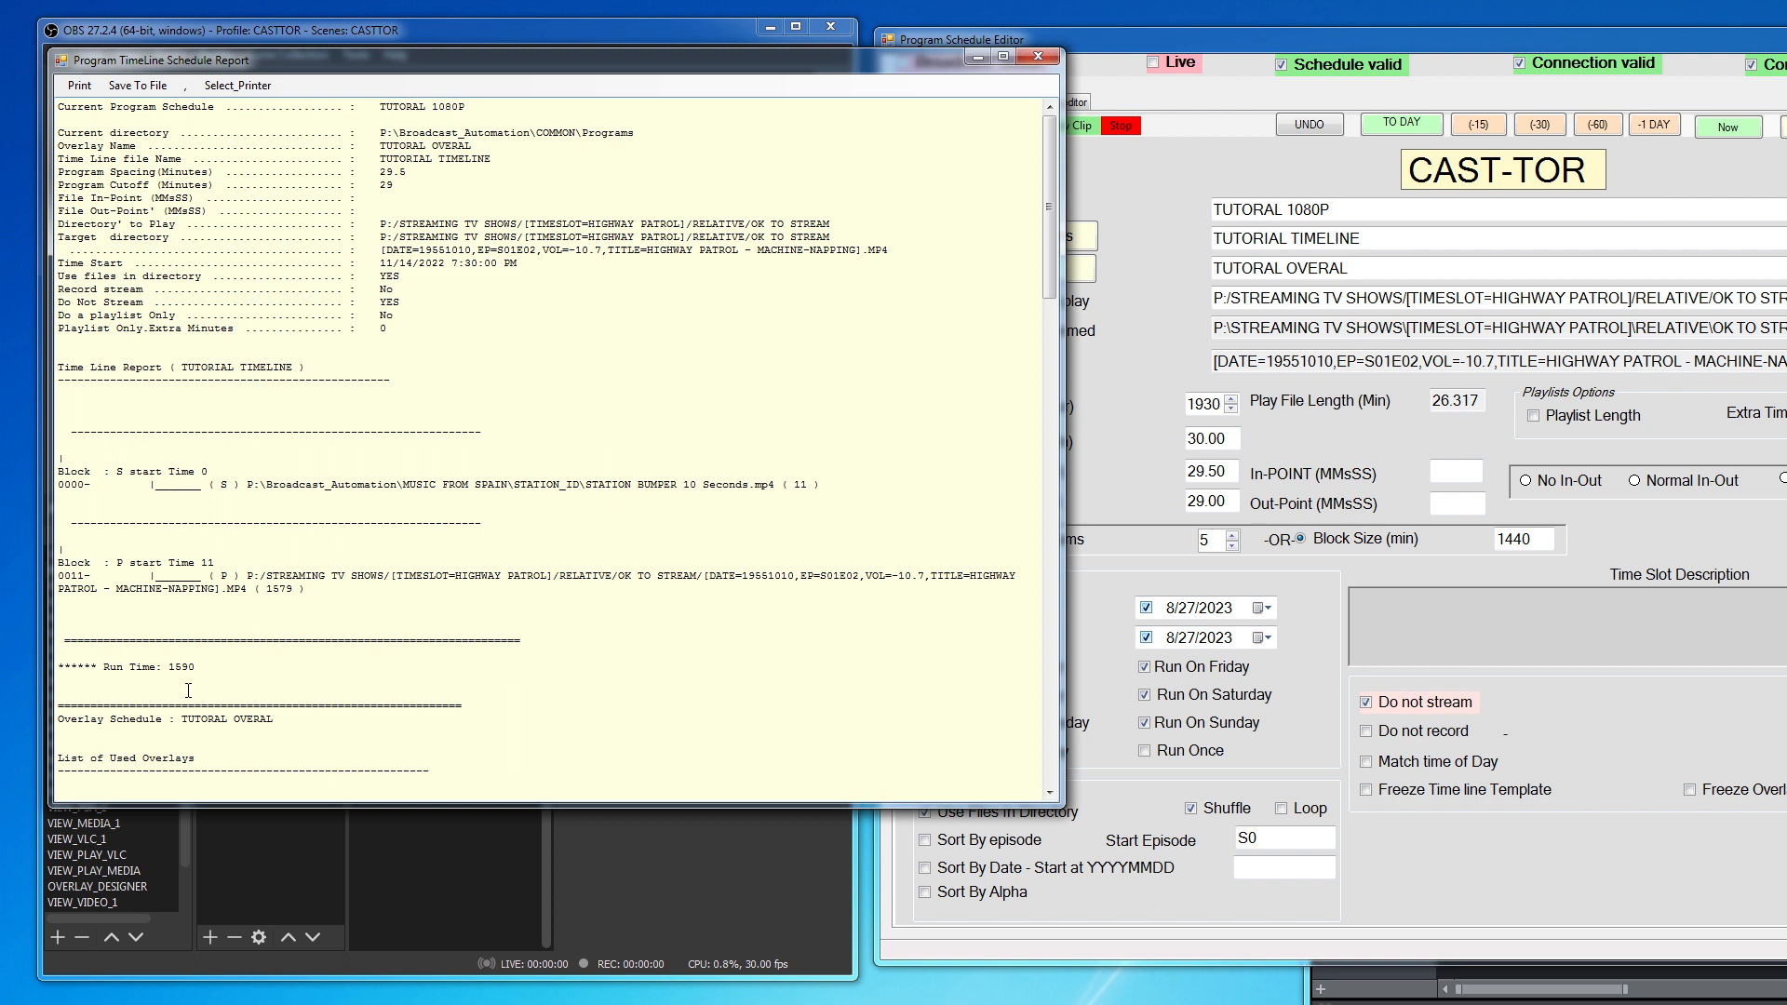
drag(171, 667, 187, 666)
click(1147, 34)
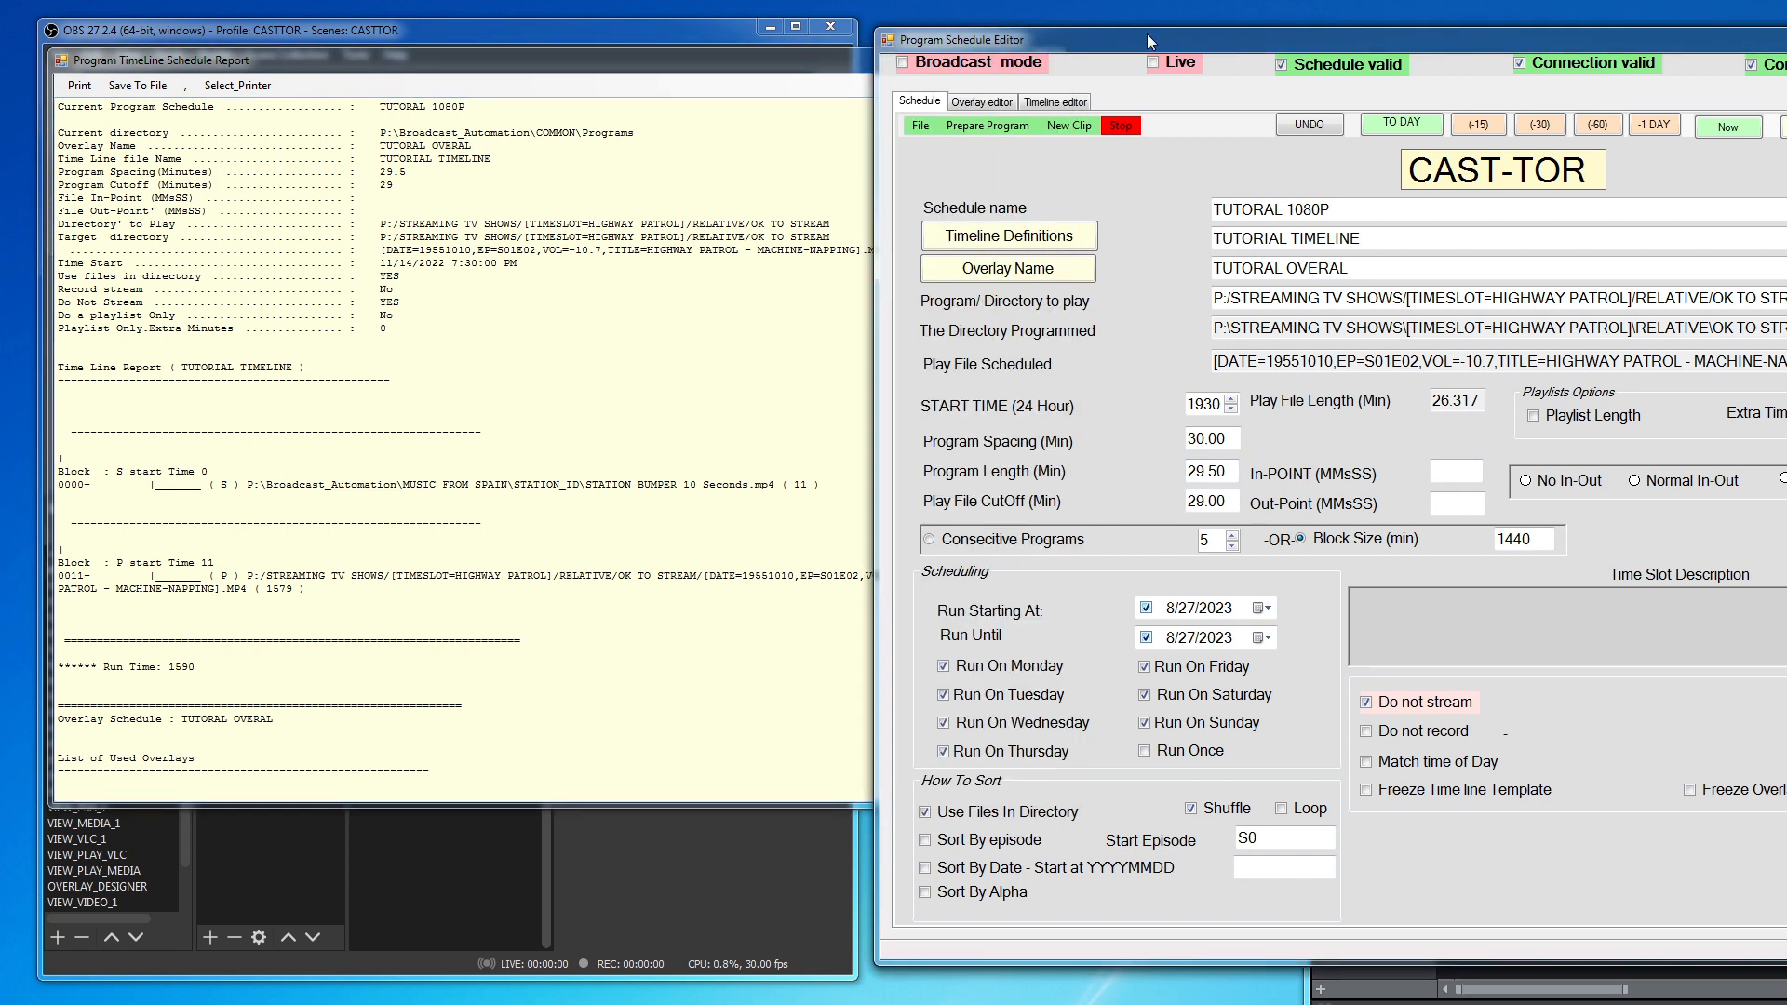
Step: Put the report away and play the scheduled episode, stopping it once the main program is running
click(982, 131)
drag(782, 66, 810, 1004)
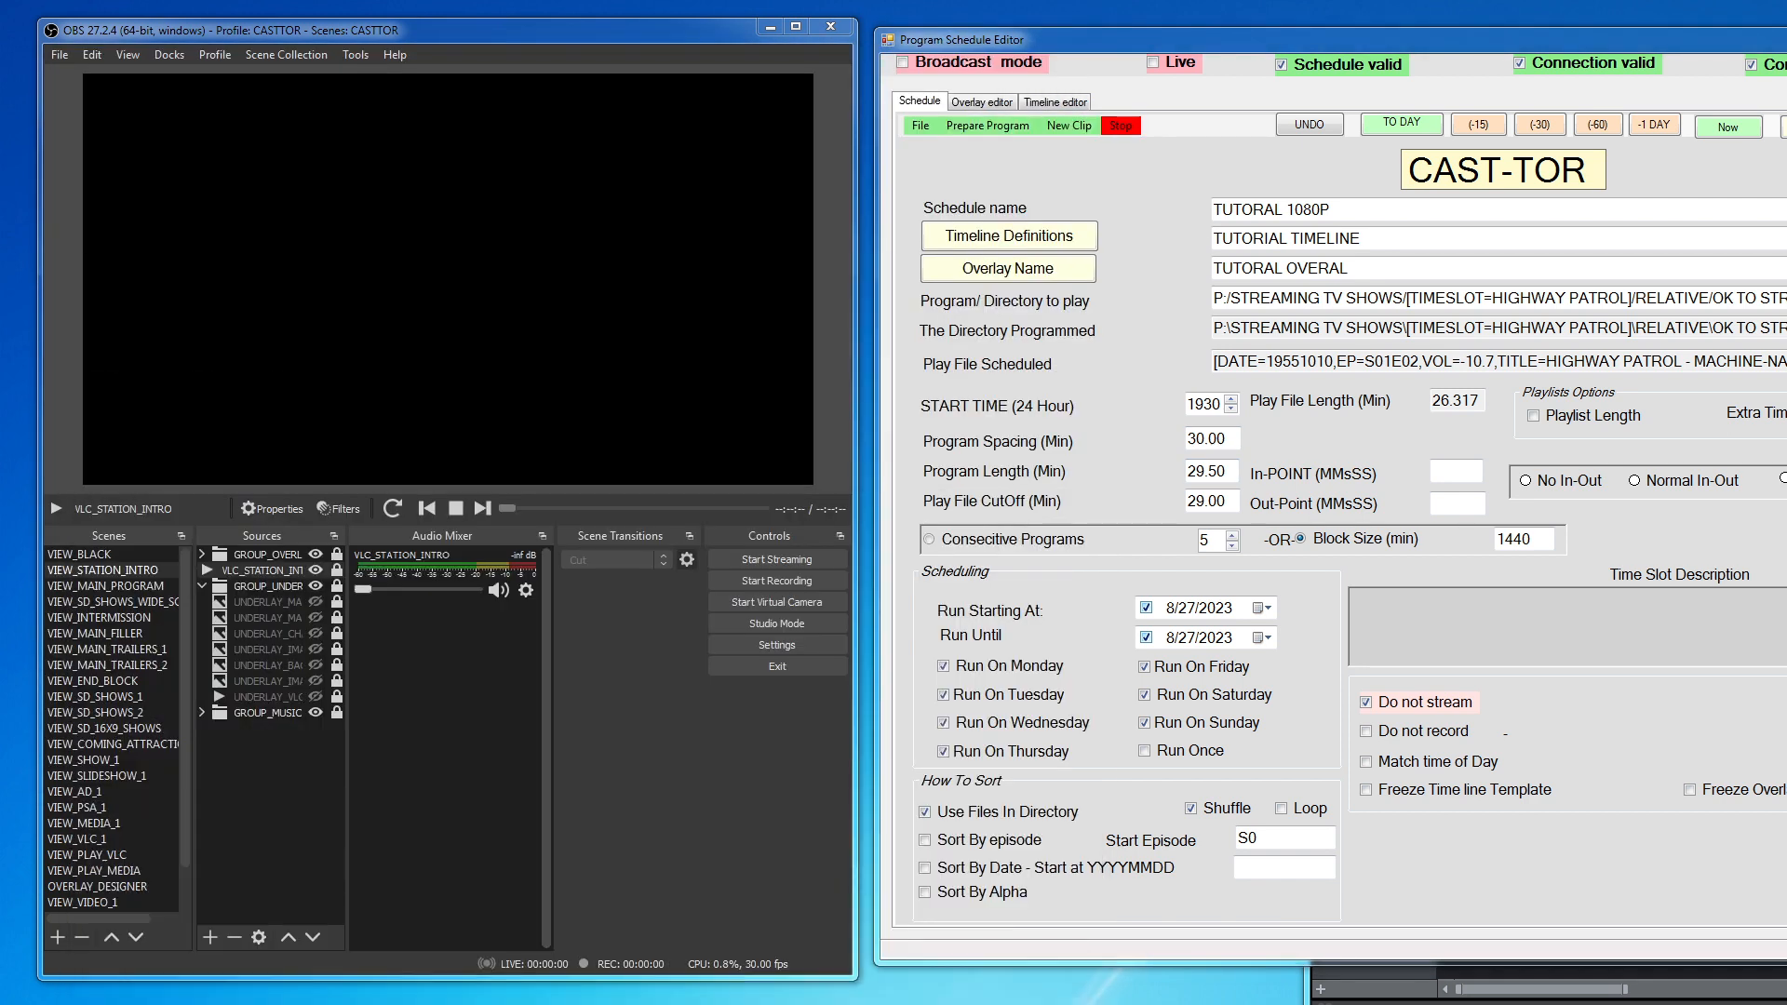
click(1006, 144)
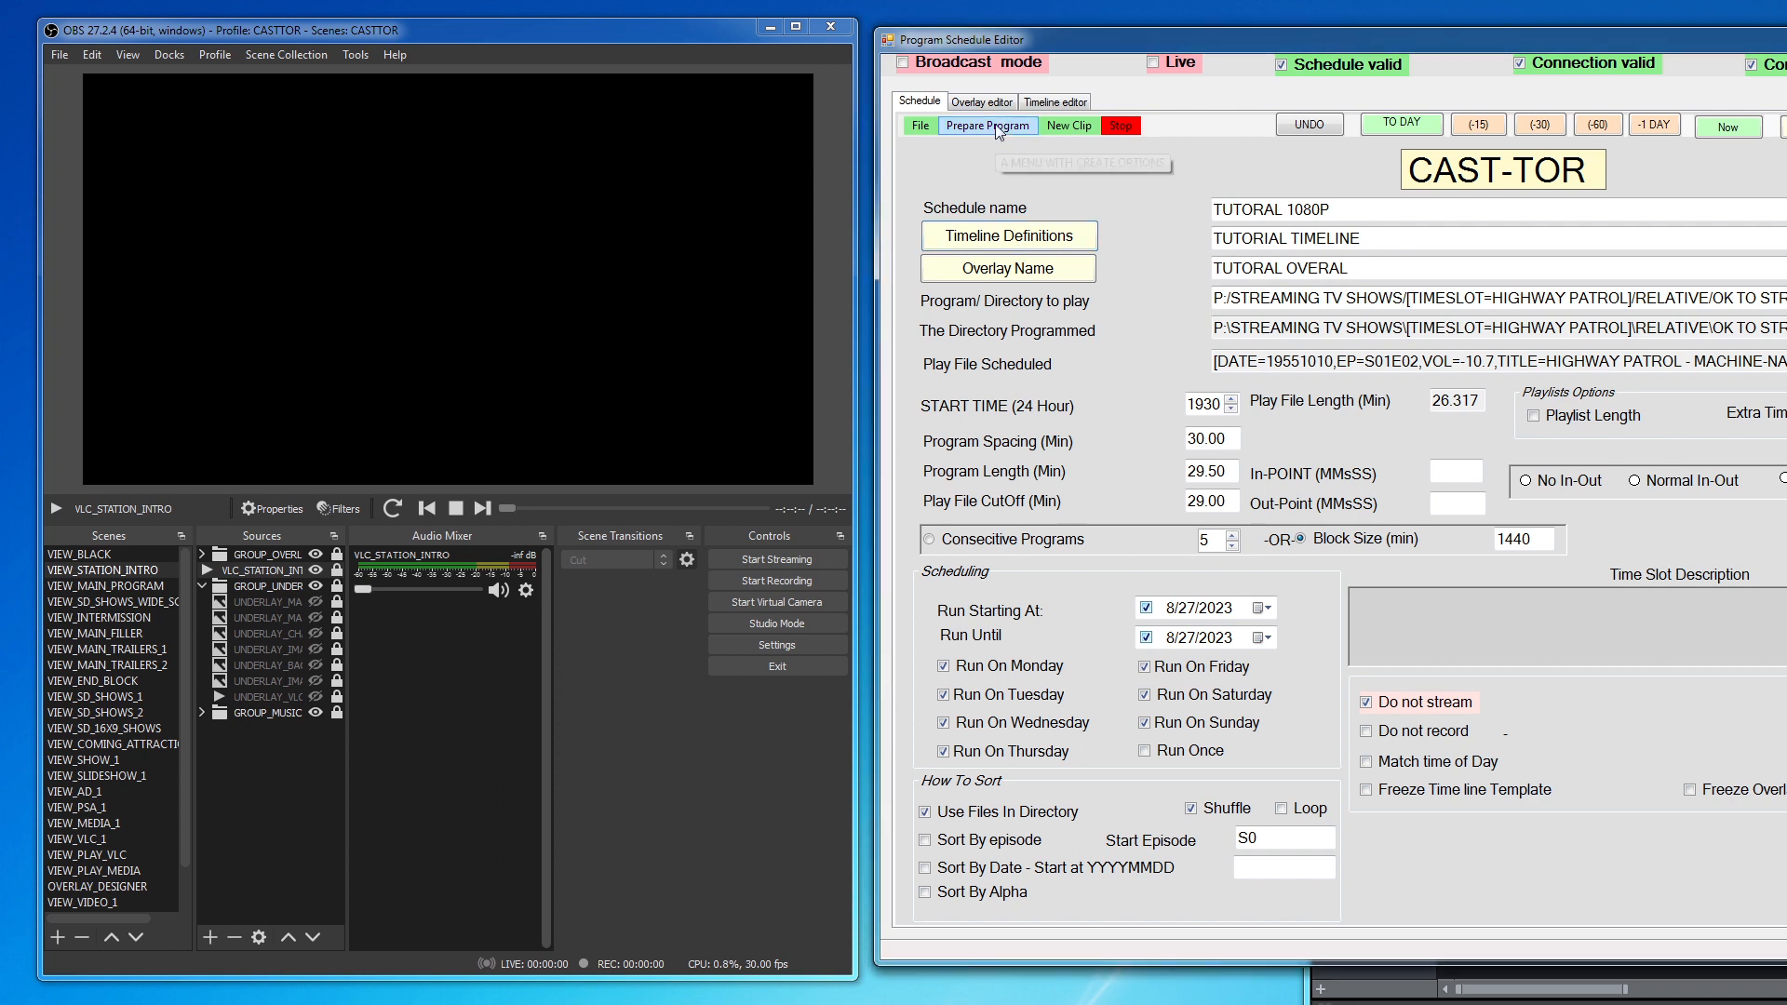
click(1000, 131)
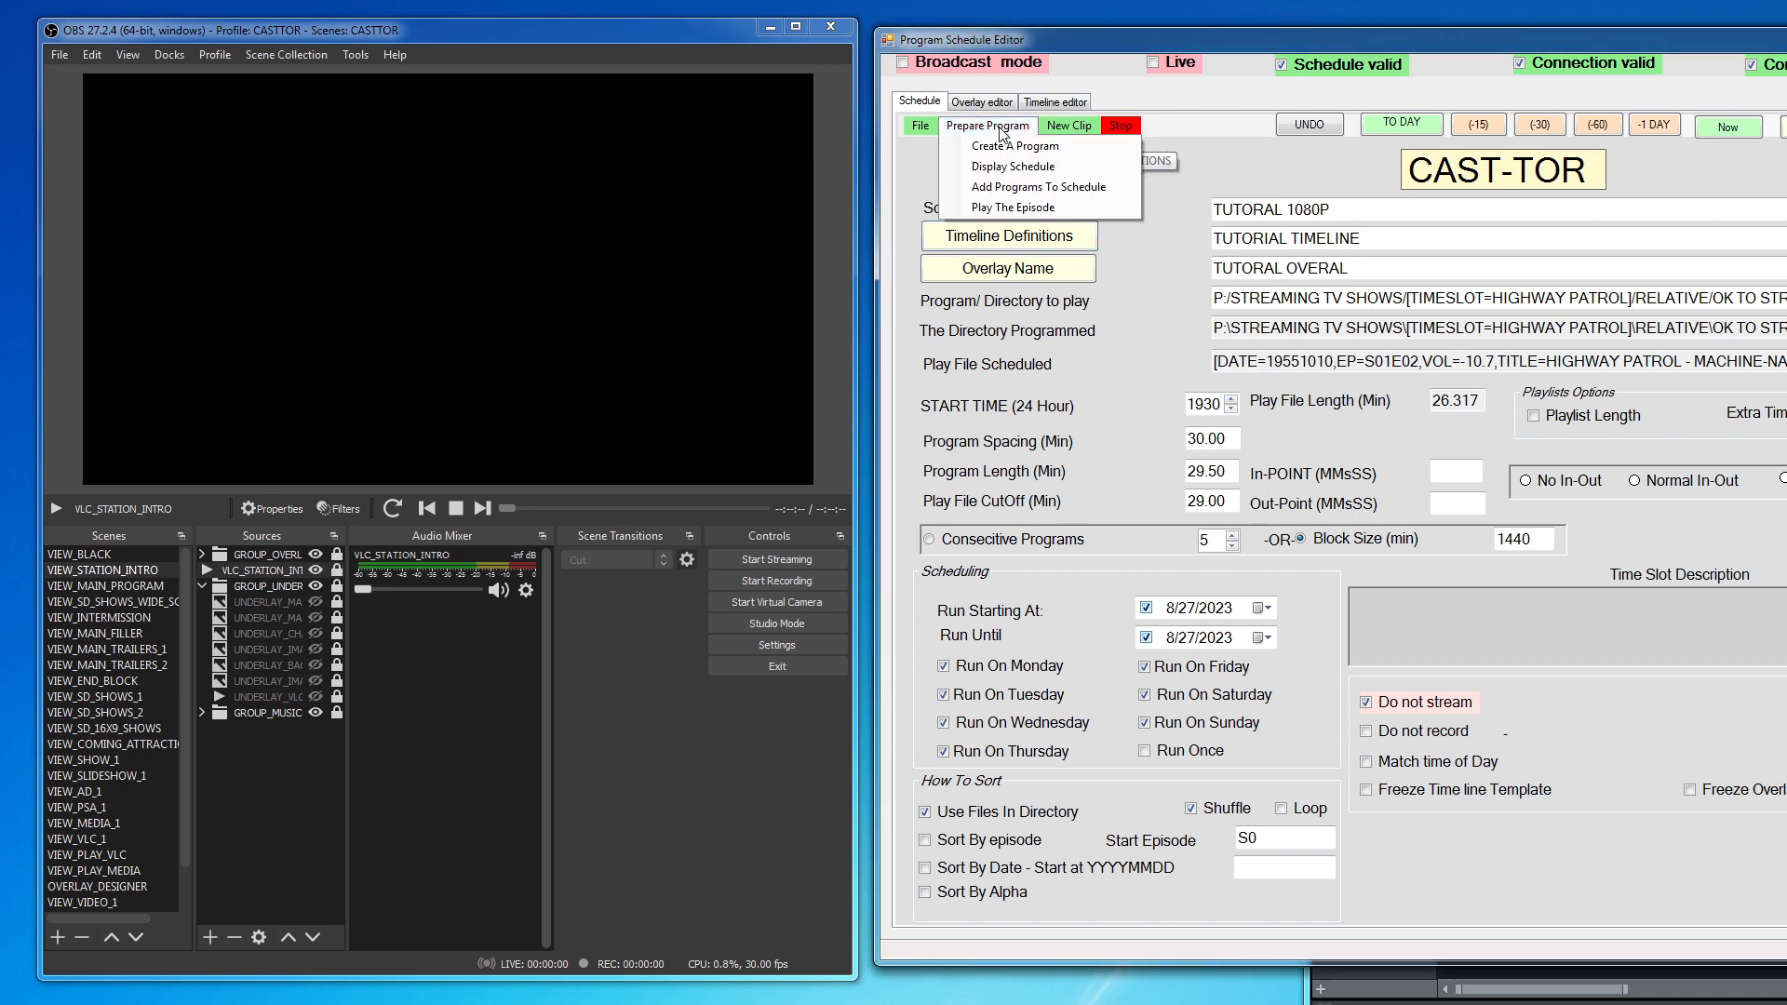
click(1003, 207)
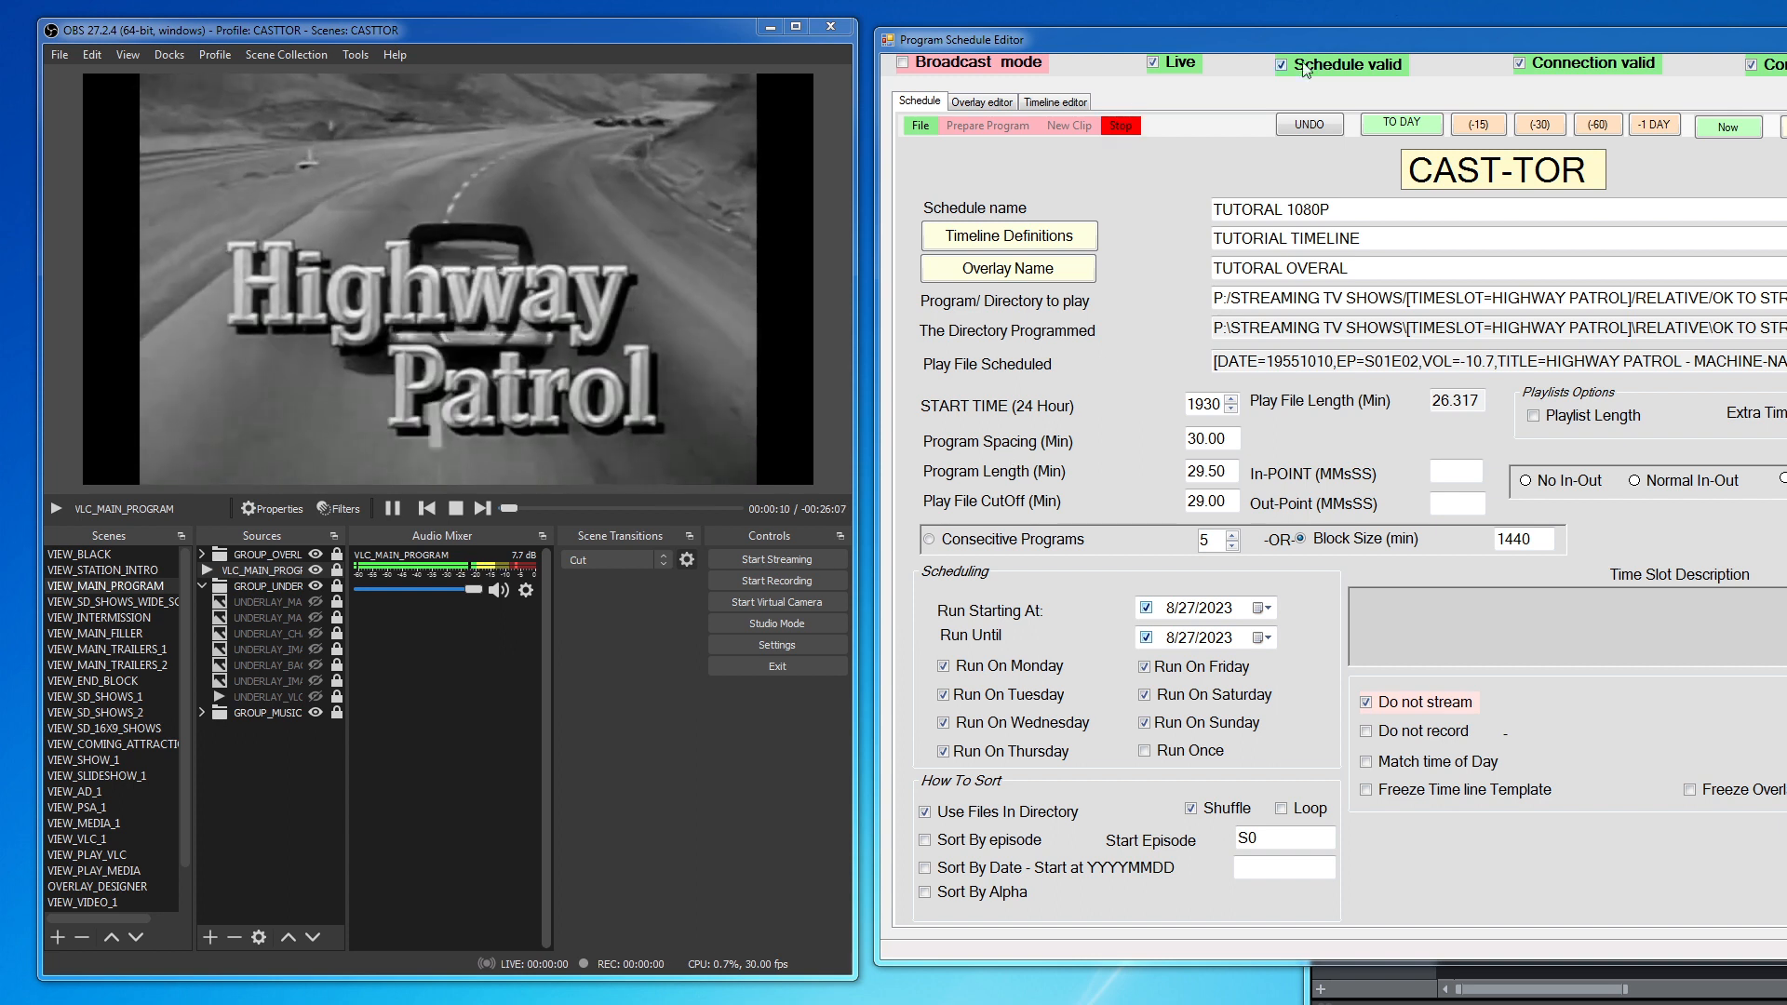
click(1117, 124)
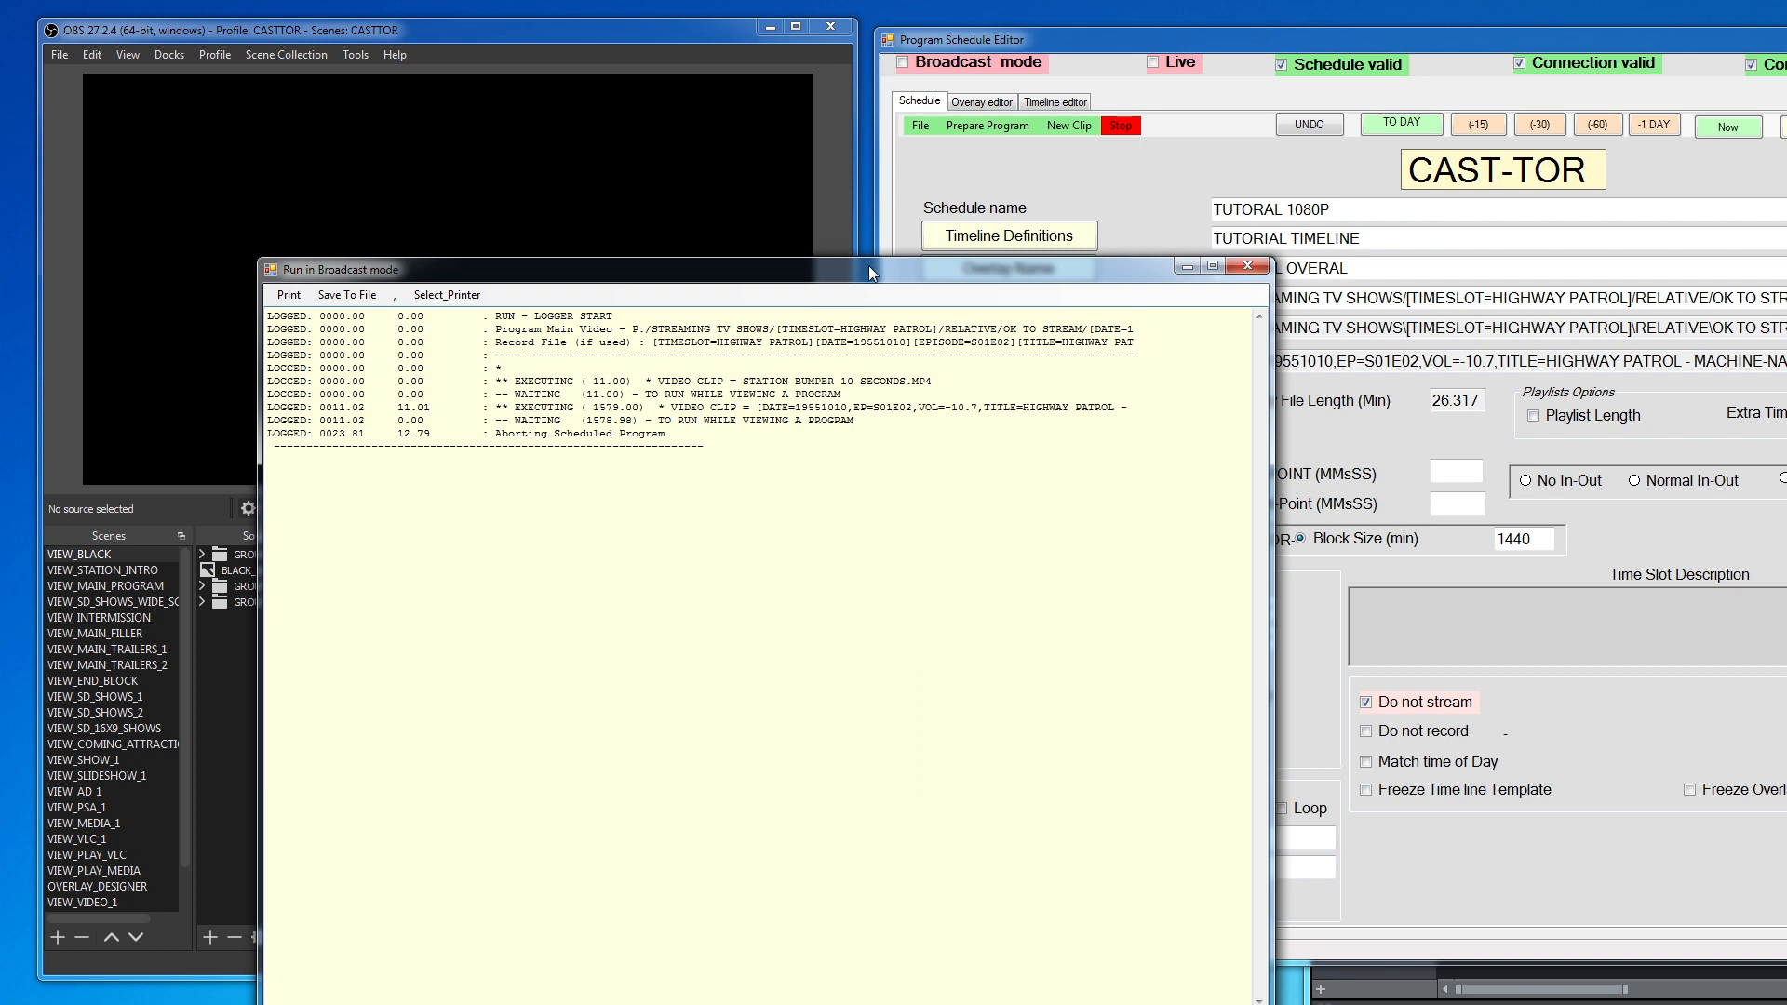
Step: Examine the executed bumper and program clips in the Run in Broadcast mode log, then close it
drag(868, 268, 895, 133)
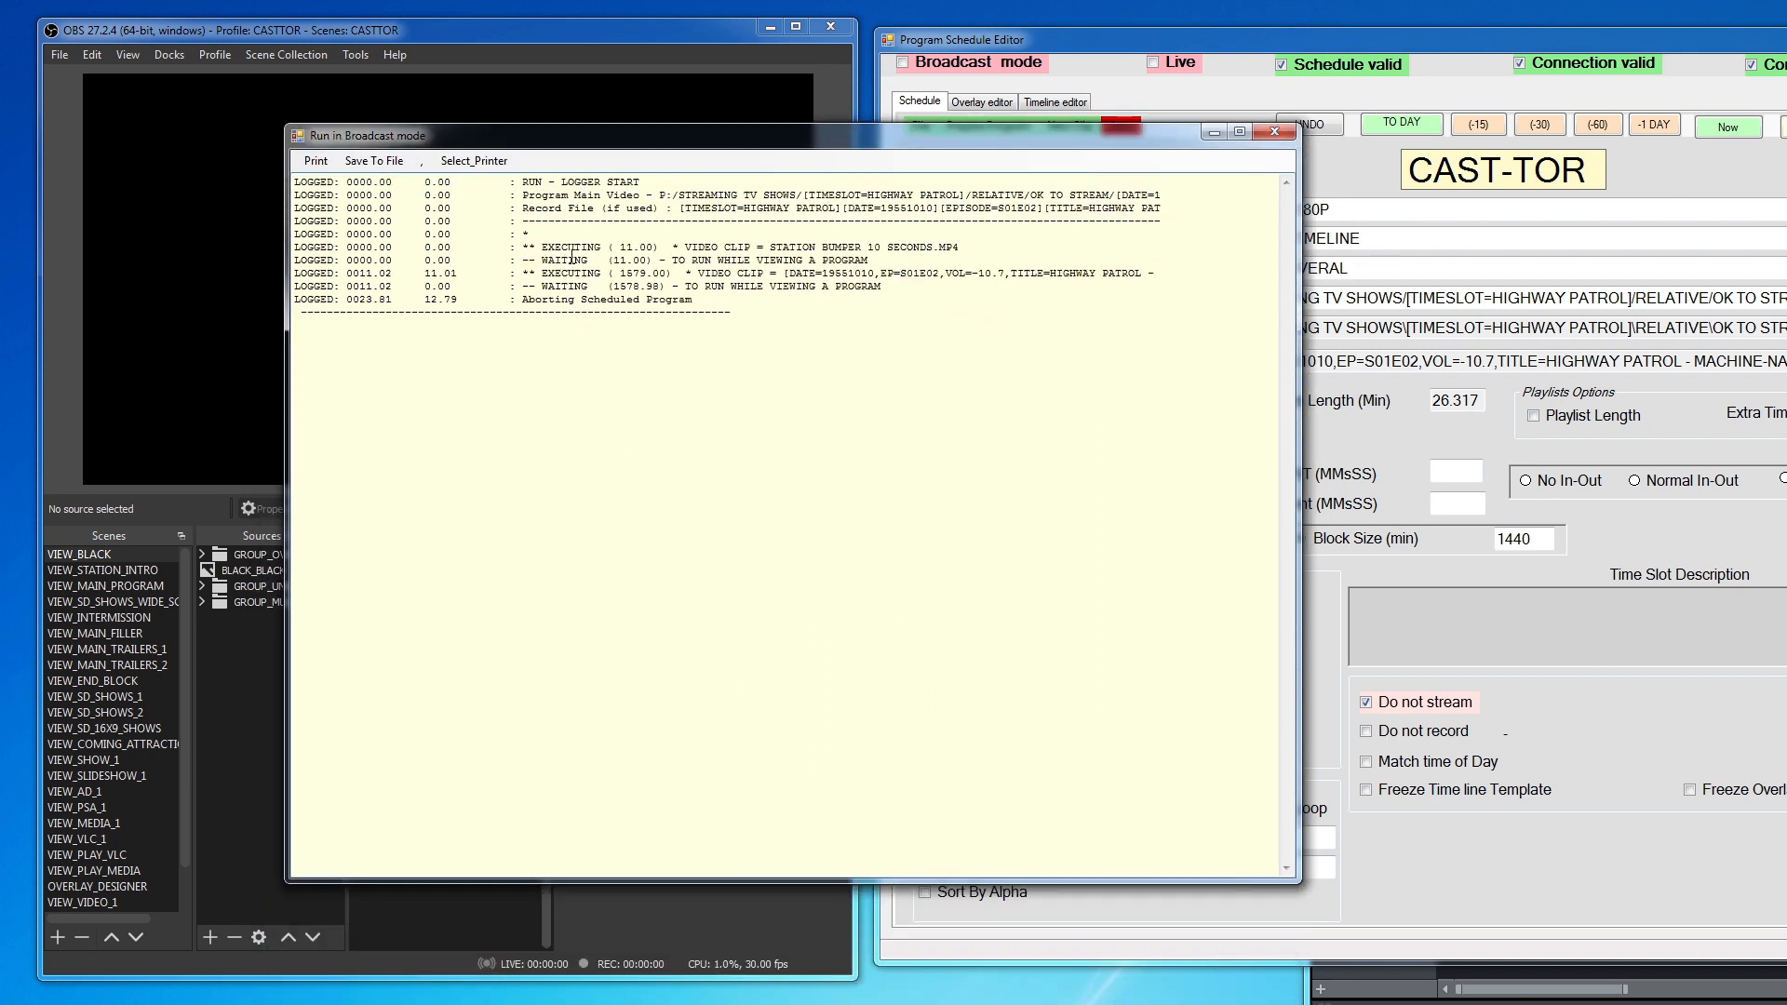
drag(774, 242, 986, 239)
drag(786, 272, 1181, 270)
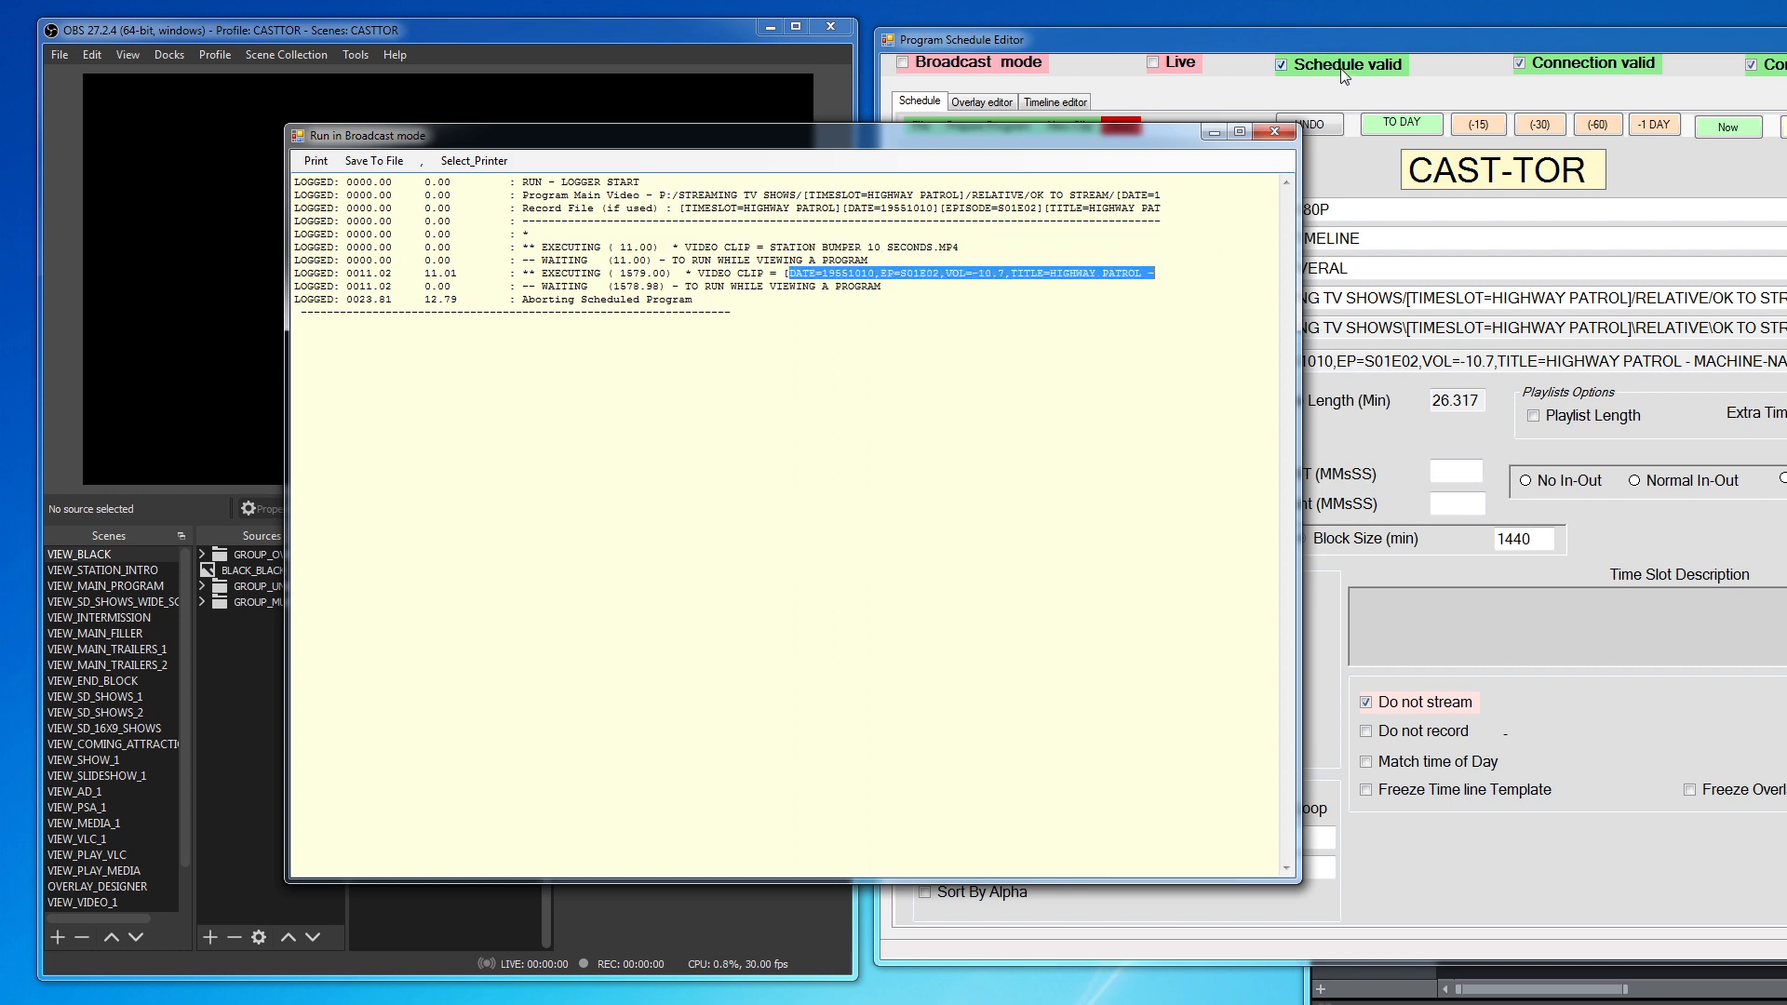
click(1272, 134)
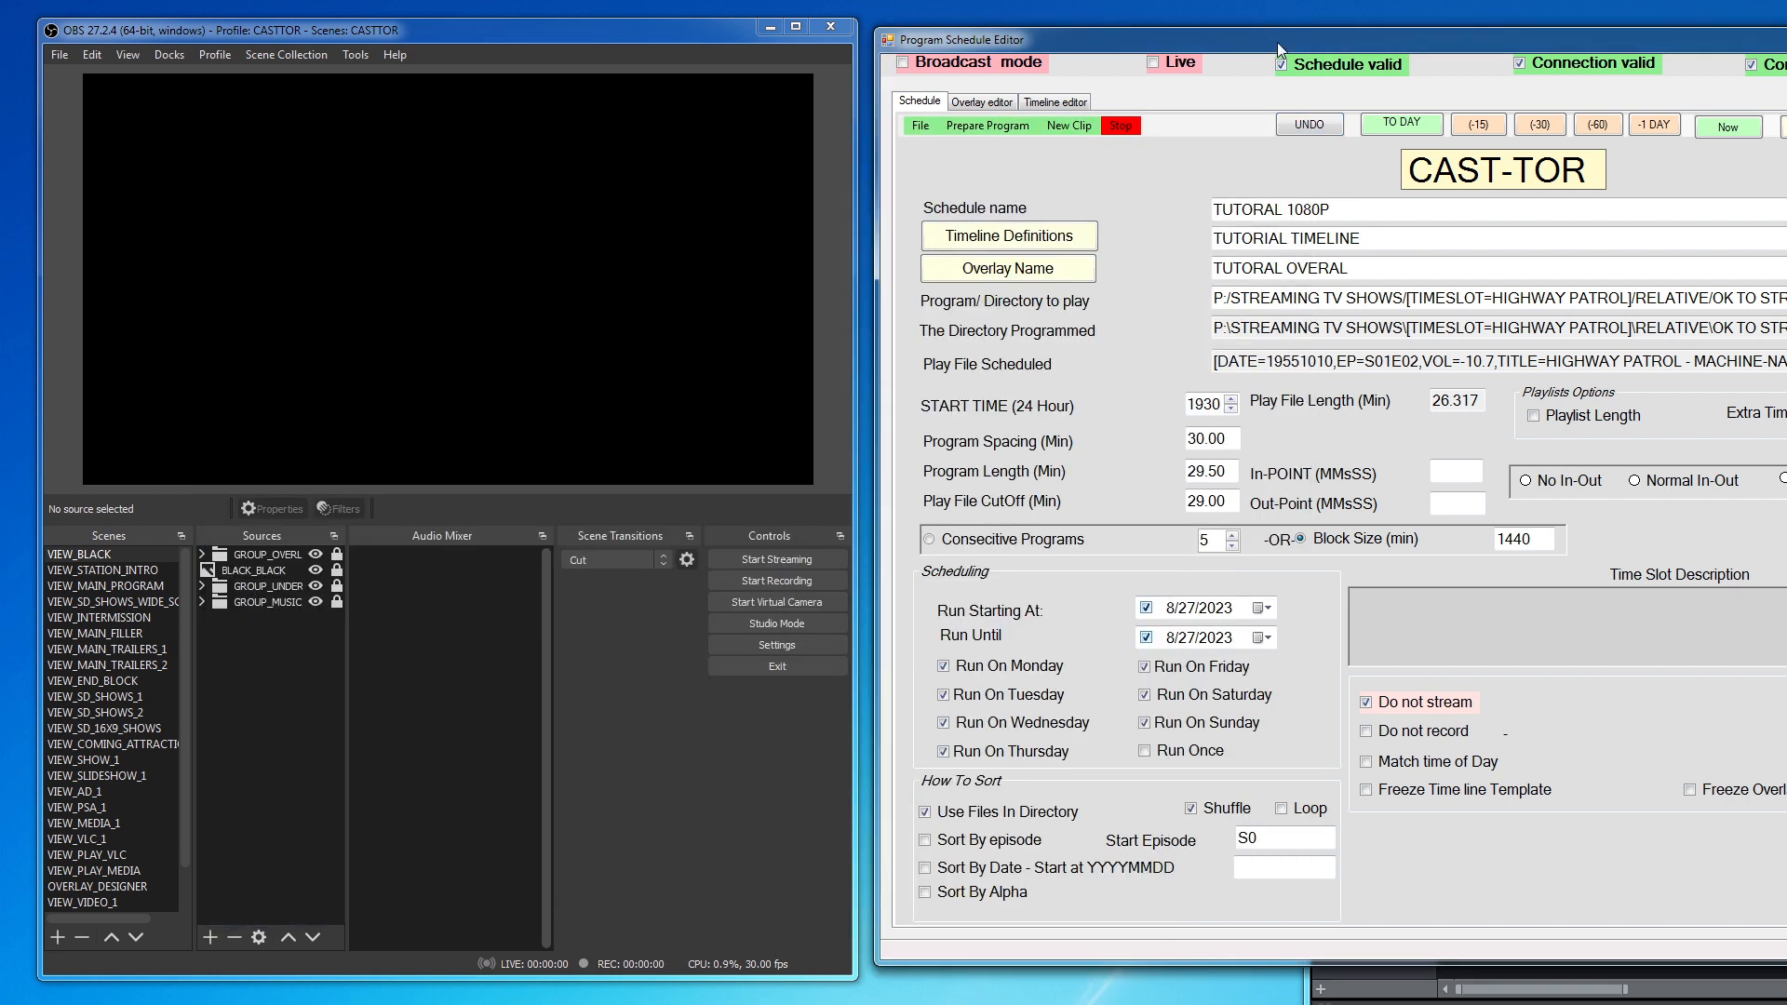
Step: Return to TUTORIAL TIMELINE and open the GENERAL folder under Streaming Tv Shows, [VIDEO LIBRARY - TRAILERS] in Windows Explorer, below the timeline rows
click(1054, 101)
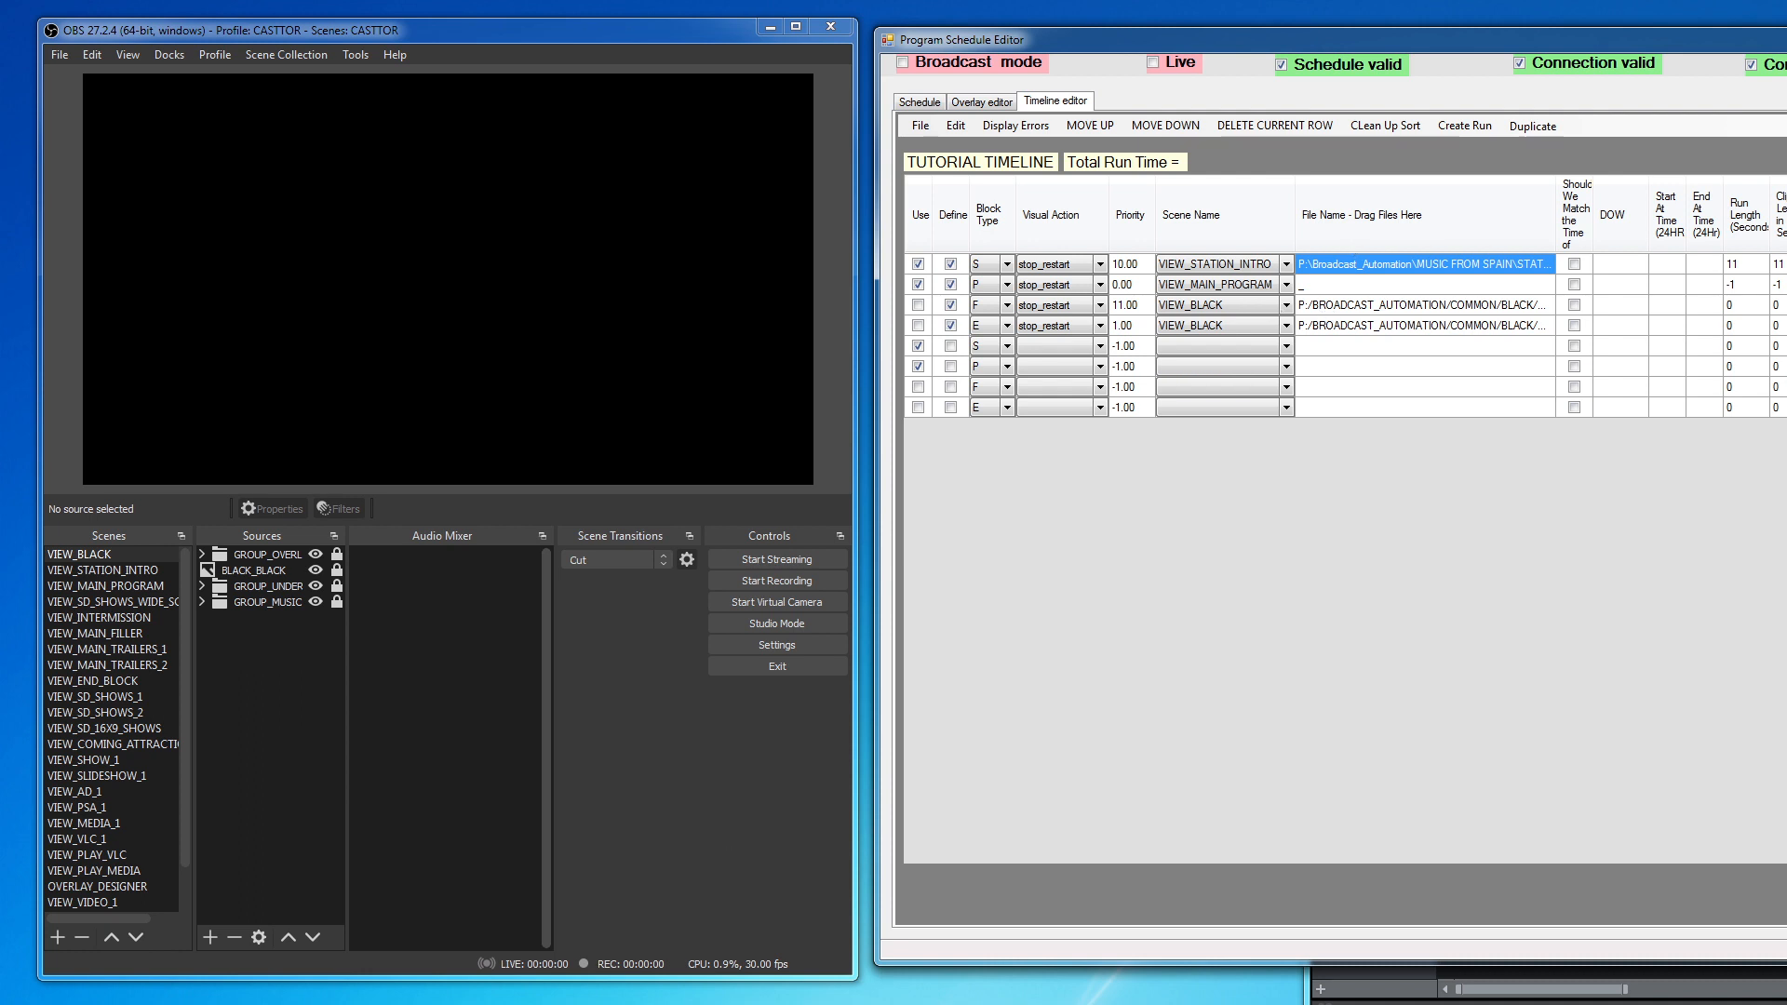
drag(773, 1004, 730, 440)
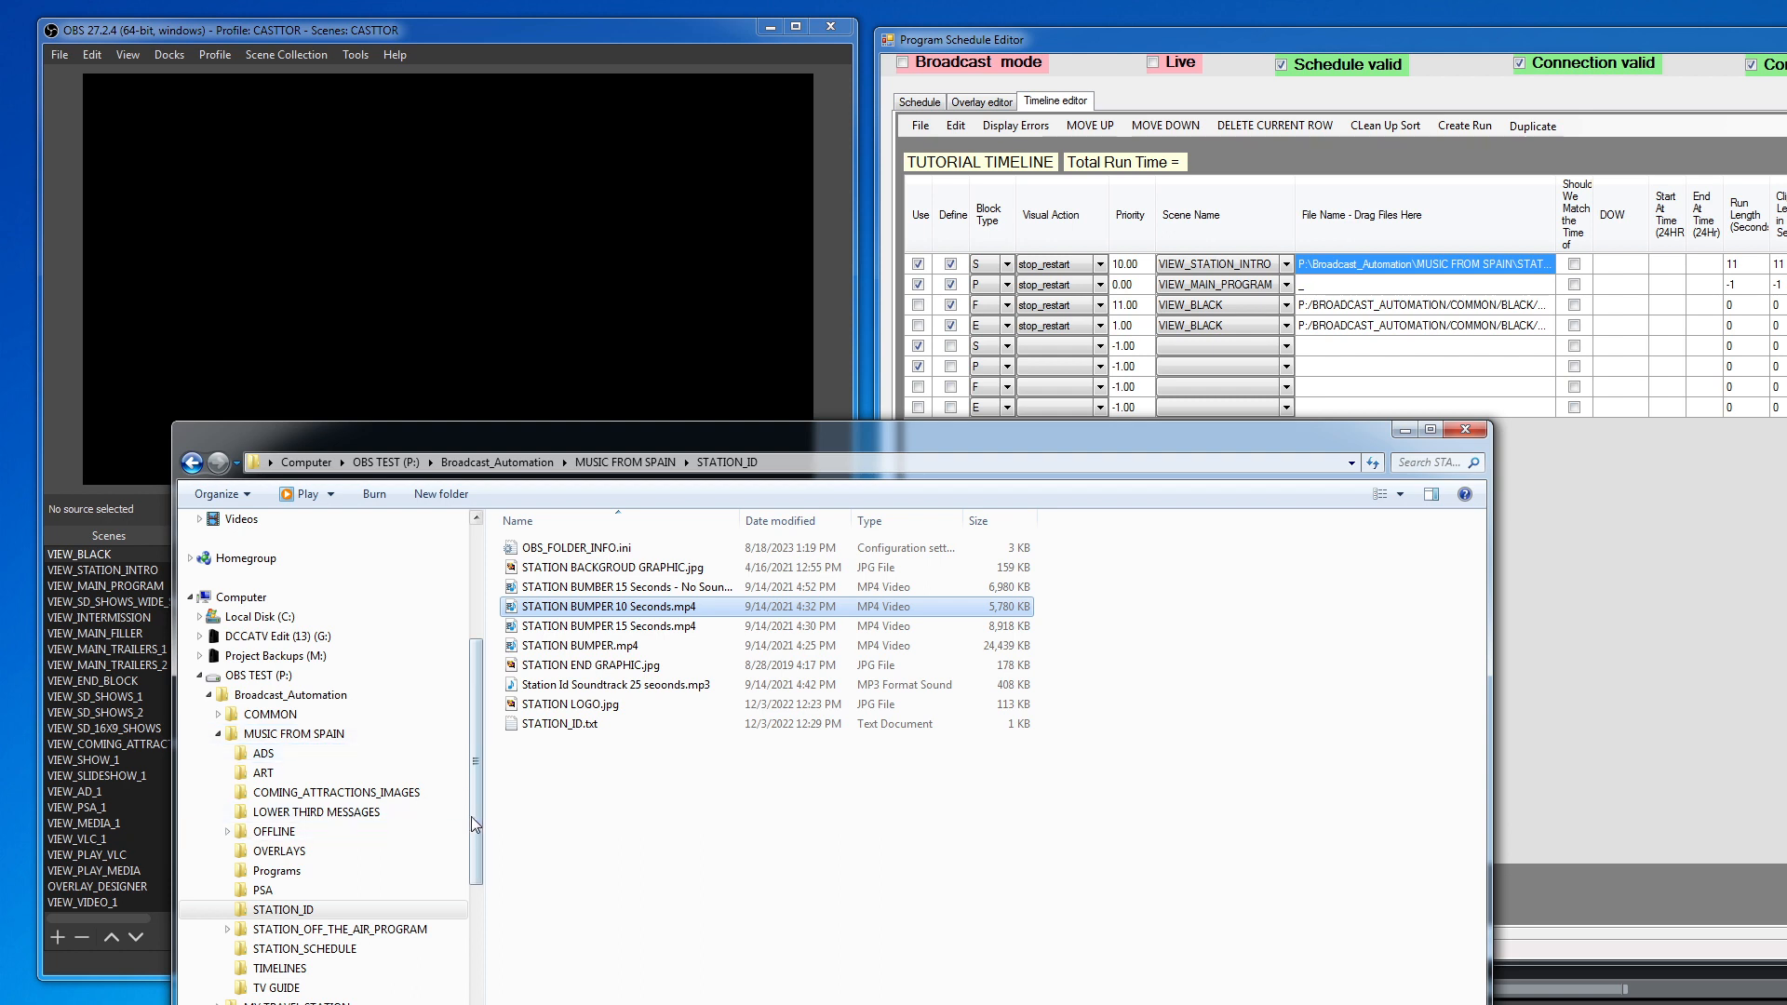
drag(679, 445, 670, 384)
drag(465, 726, 454, 864)
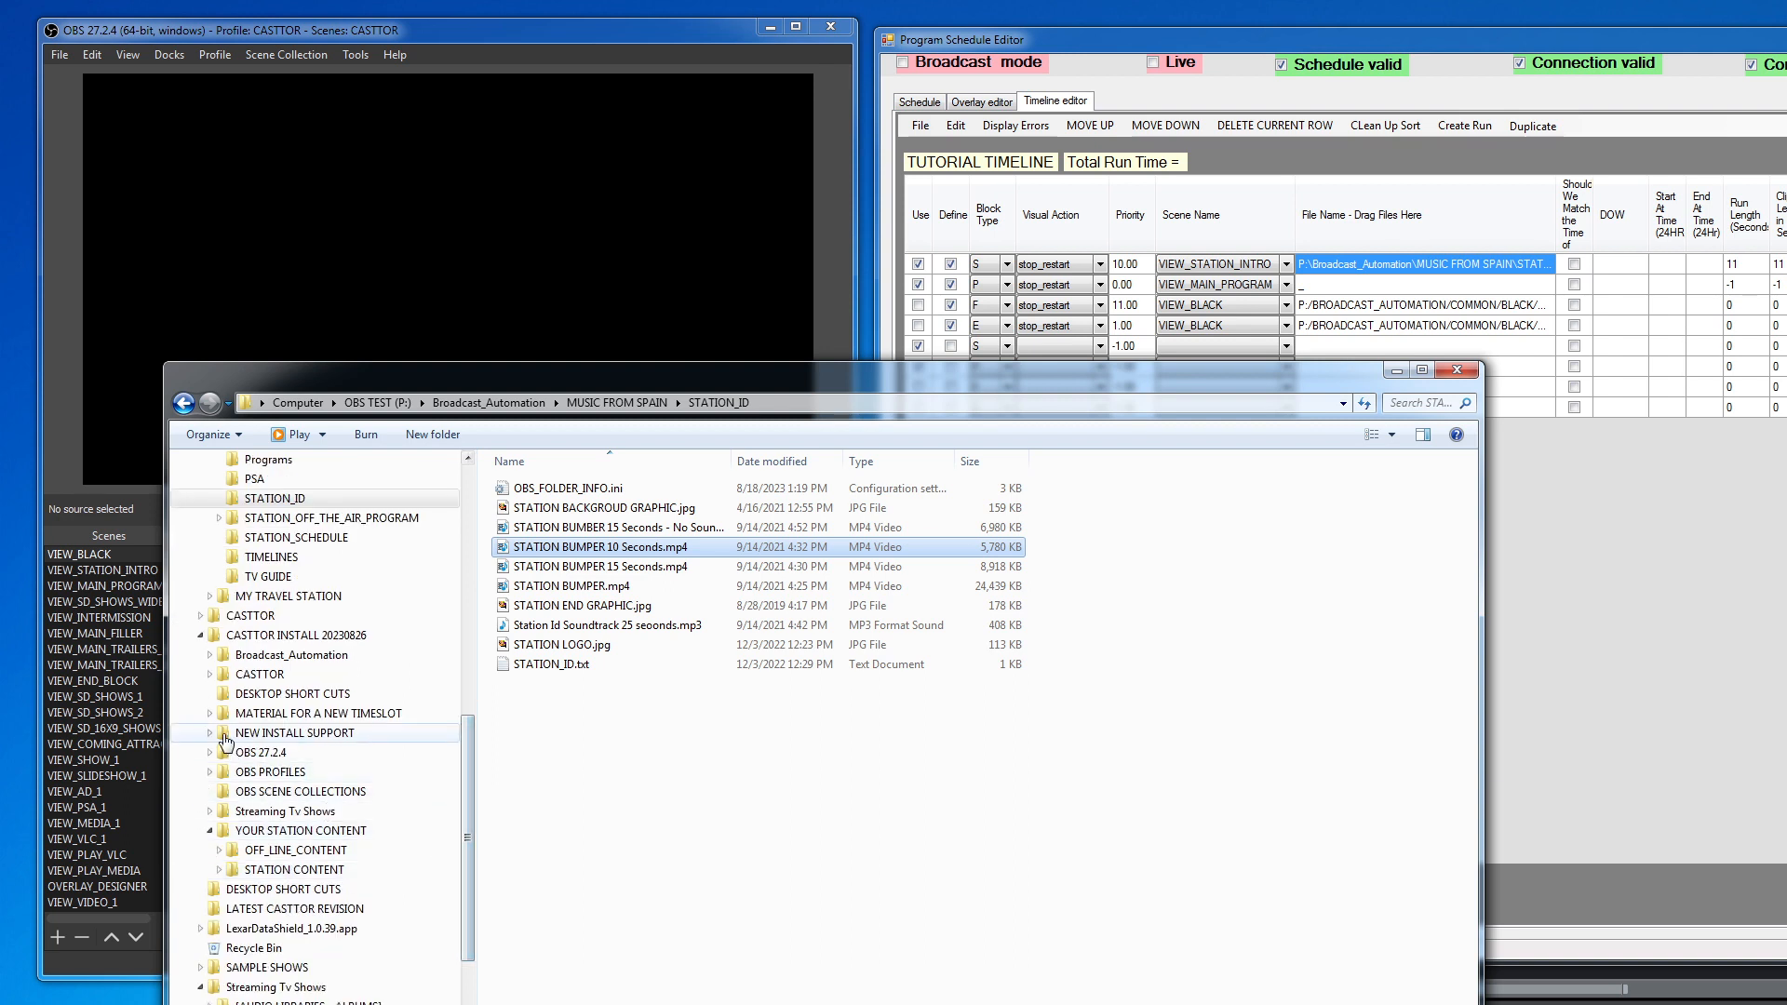
click(200, 635)
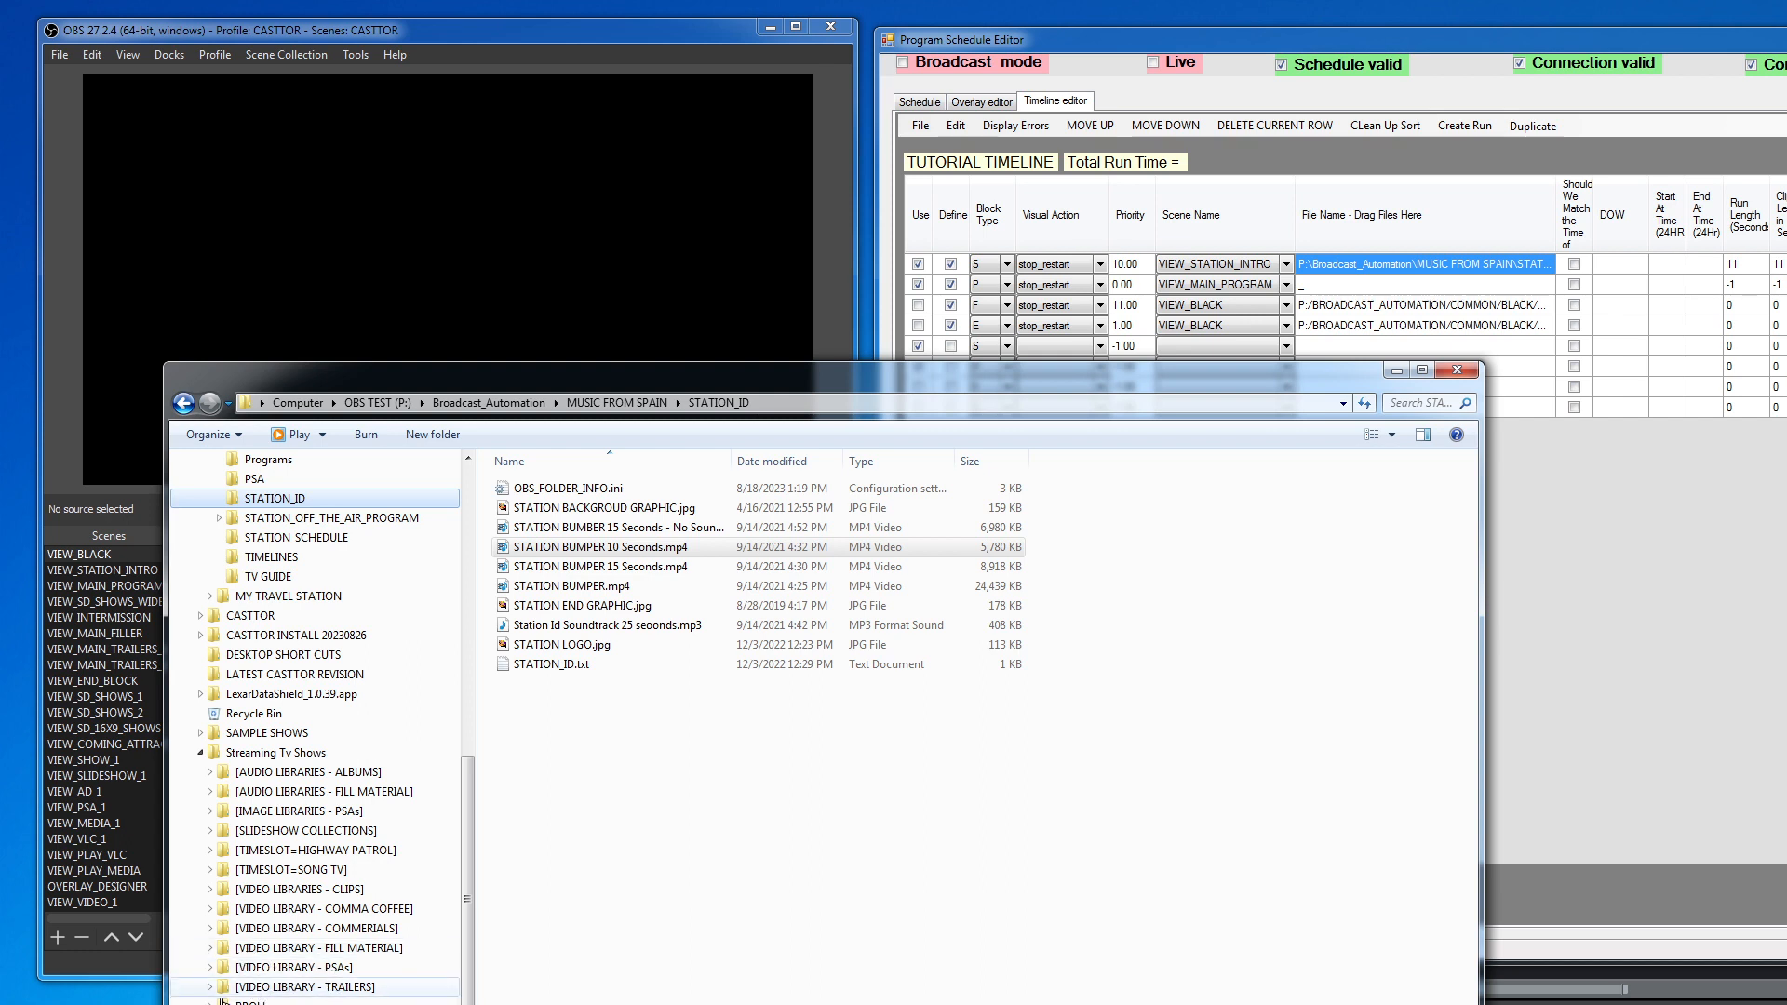
click(207, 987)
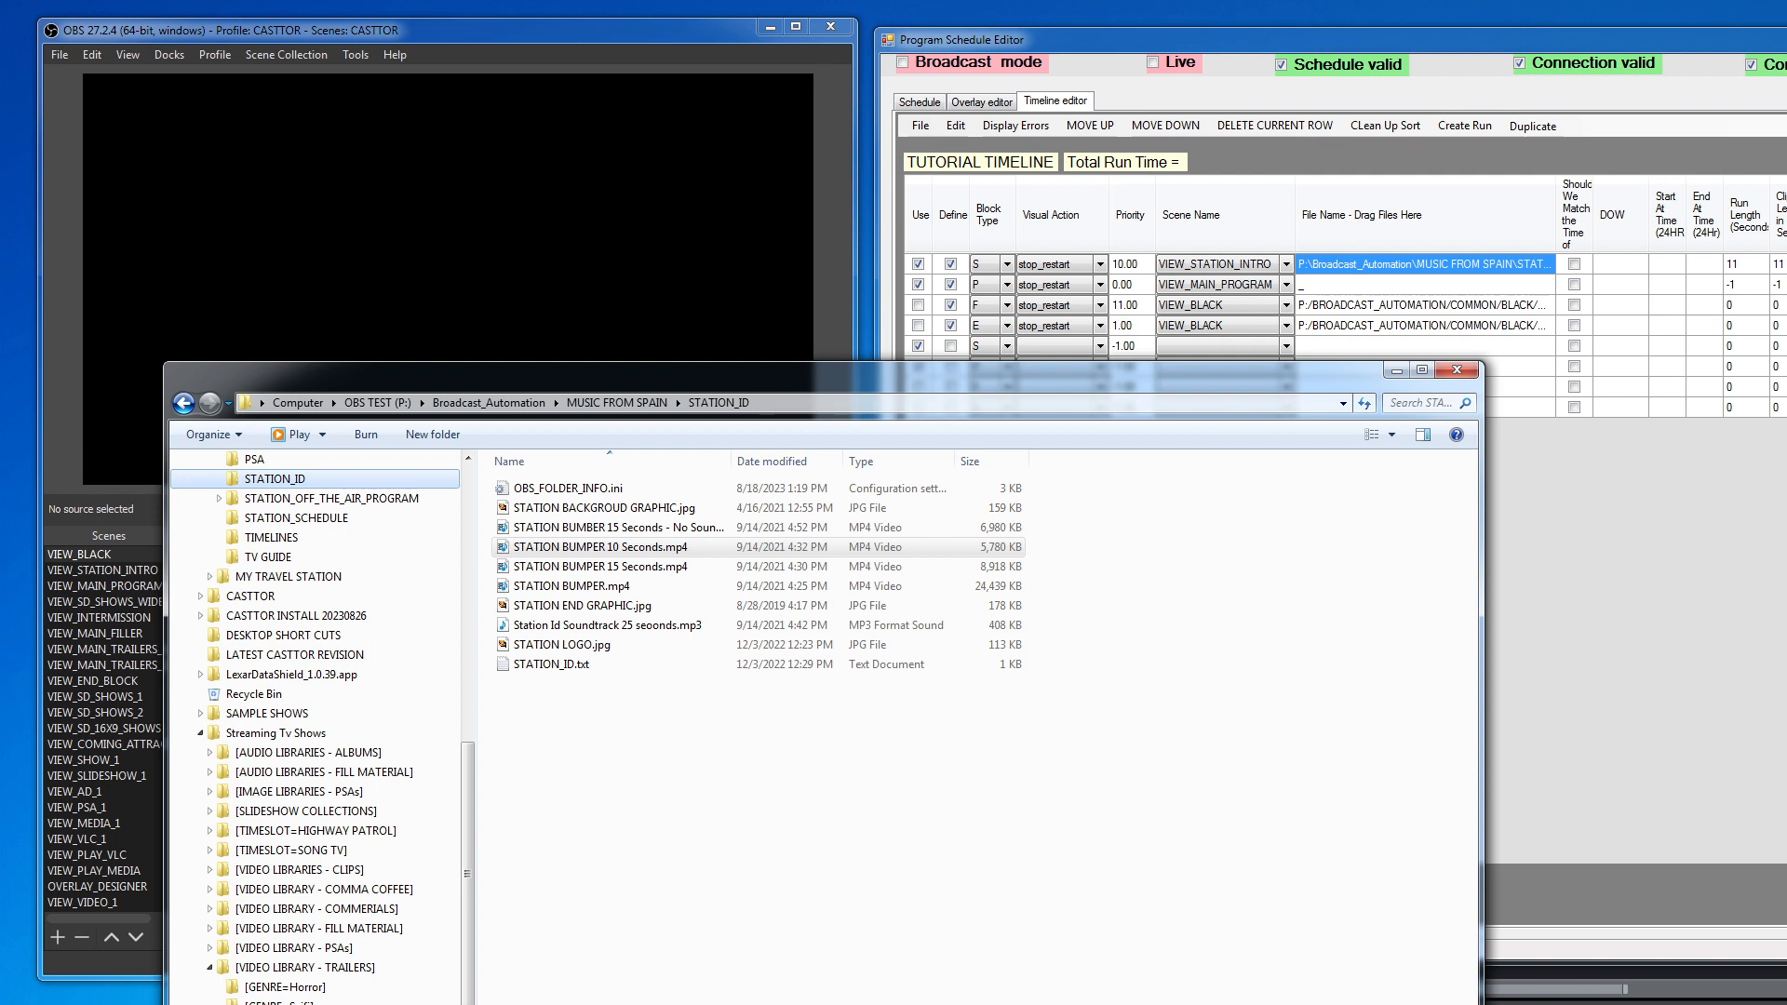
click(268, 1004)
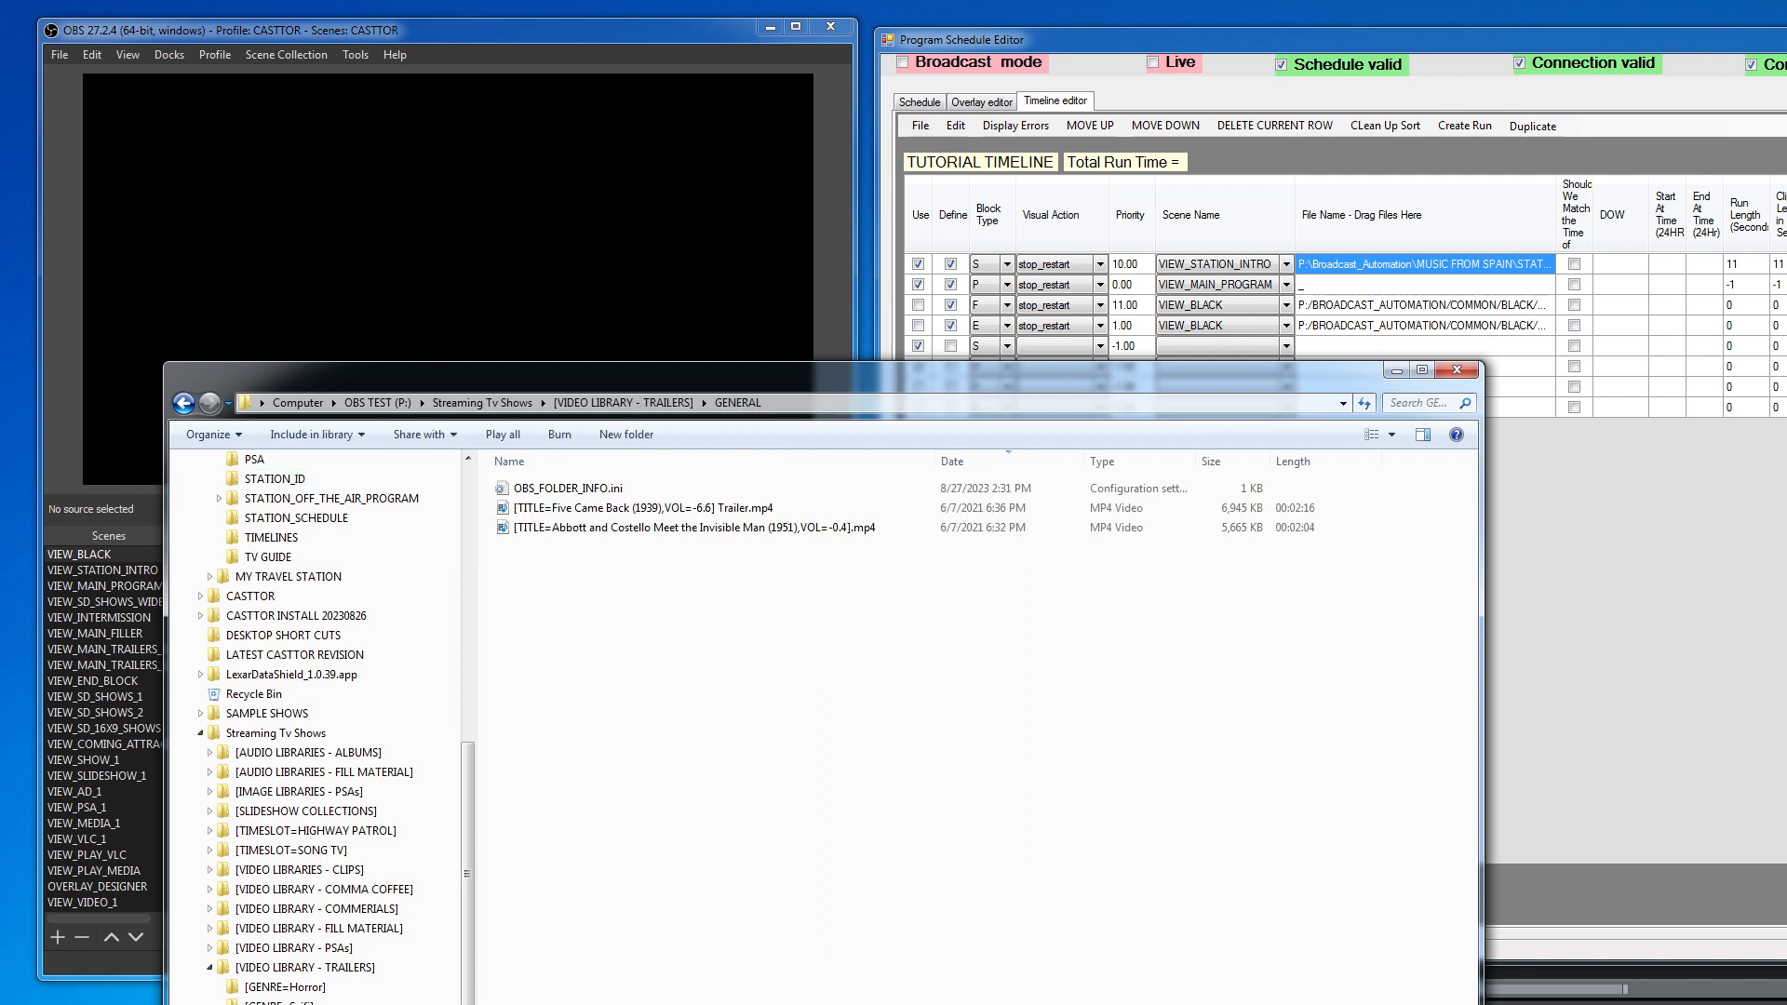
drag(1137, 380, 1160, 860)
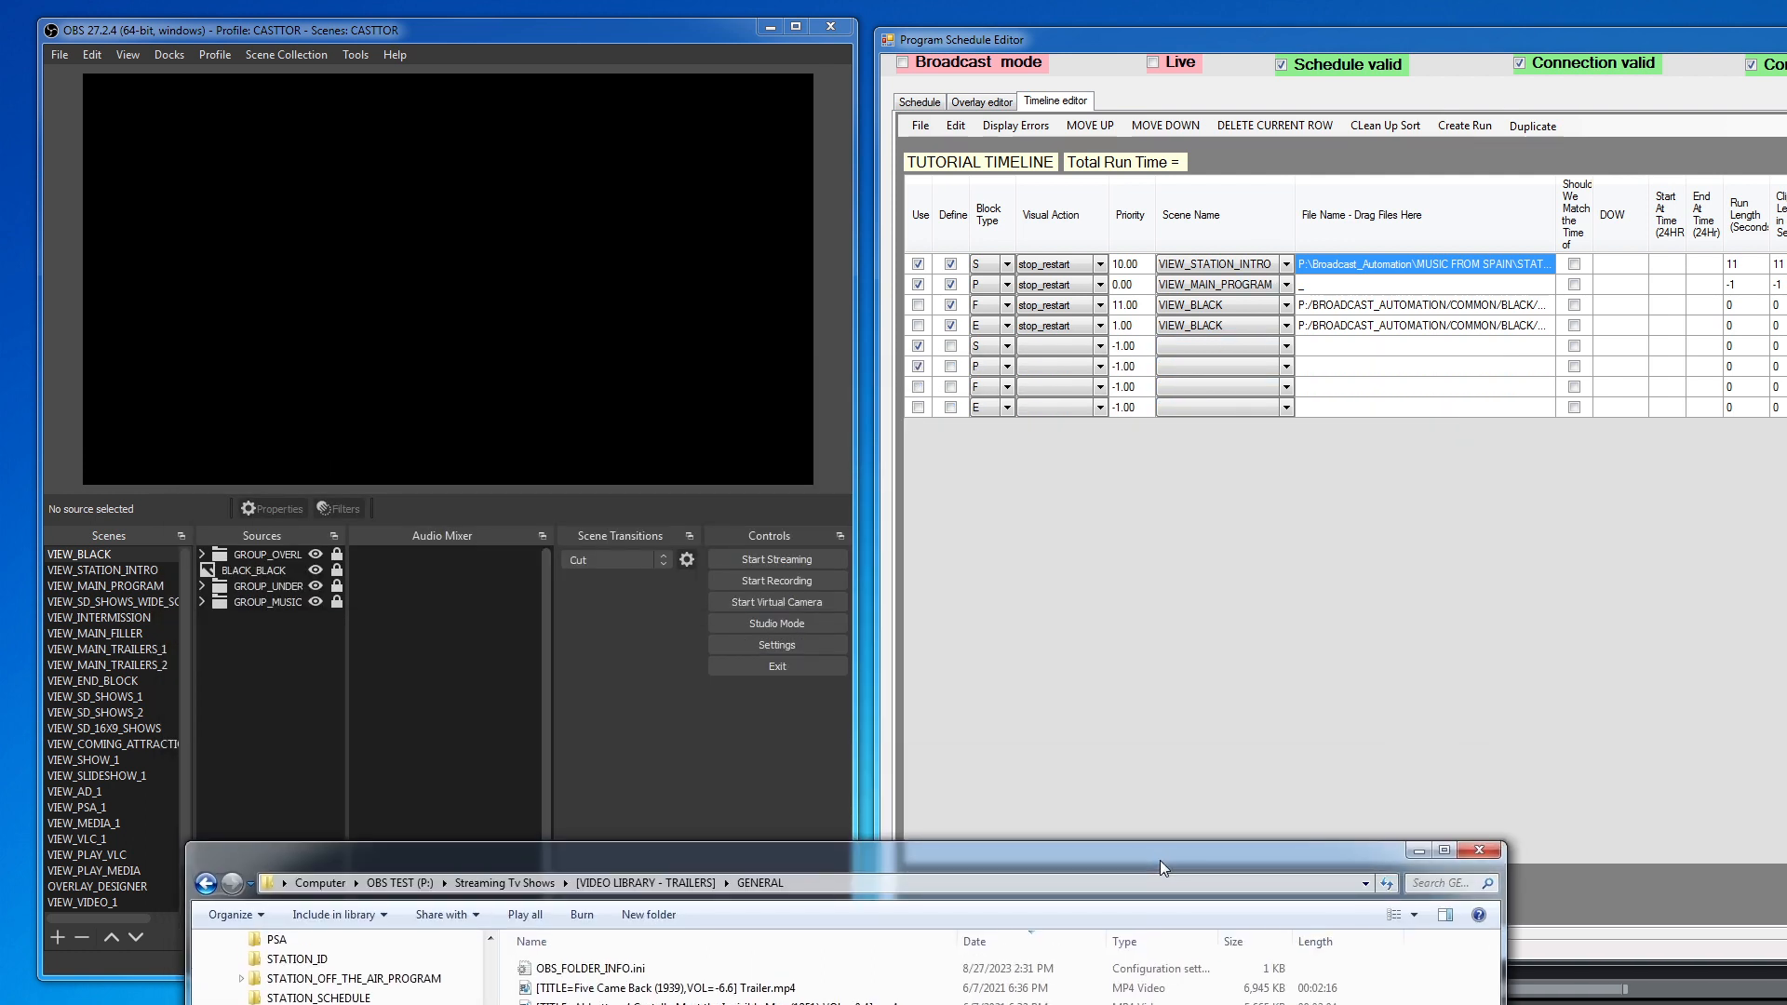
Step: Assign the Five Came Back (1939) trailer MP4 as the defined E row's file and set that row's scene to VIEW_END_BLOCK
click(527, 990)
drag(527, 989, 1431, 334)
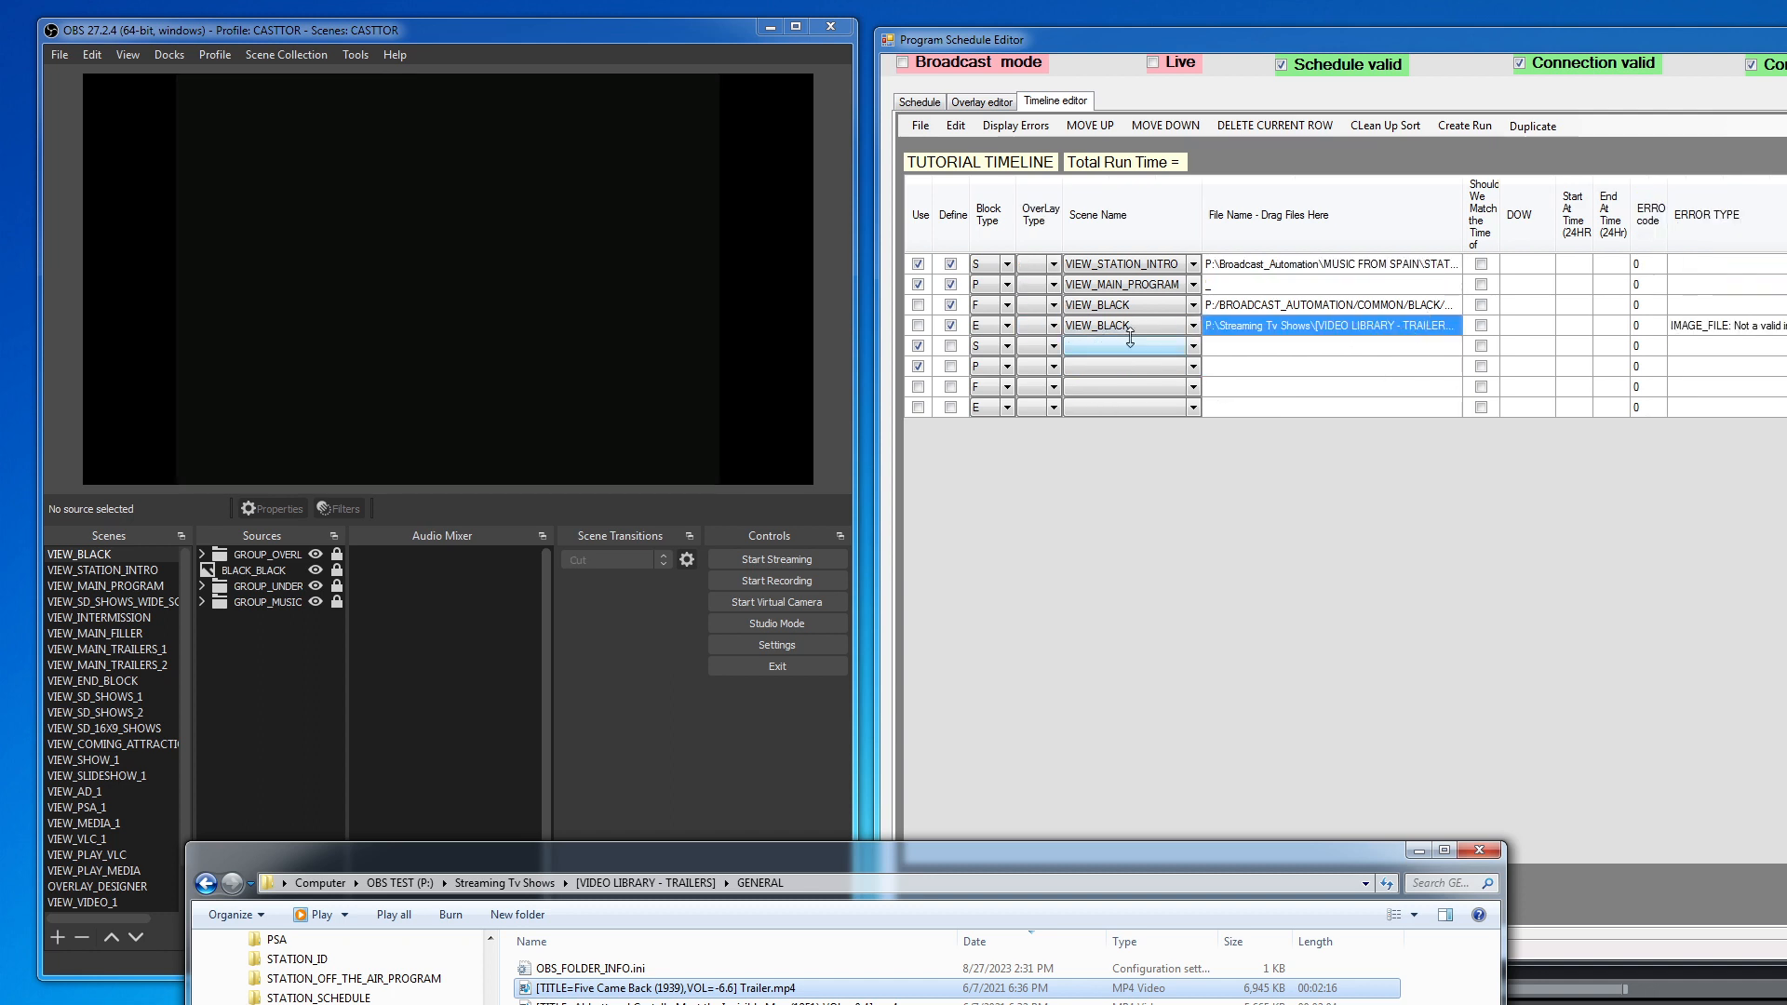
click(1192, 326)
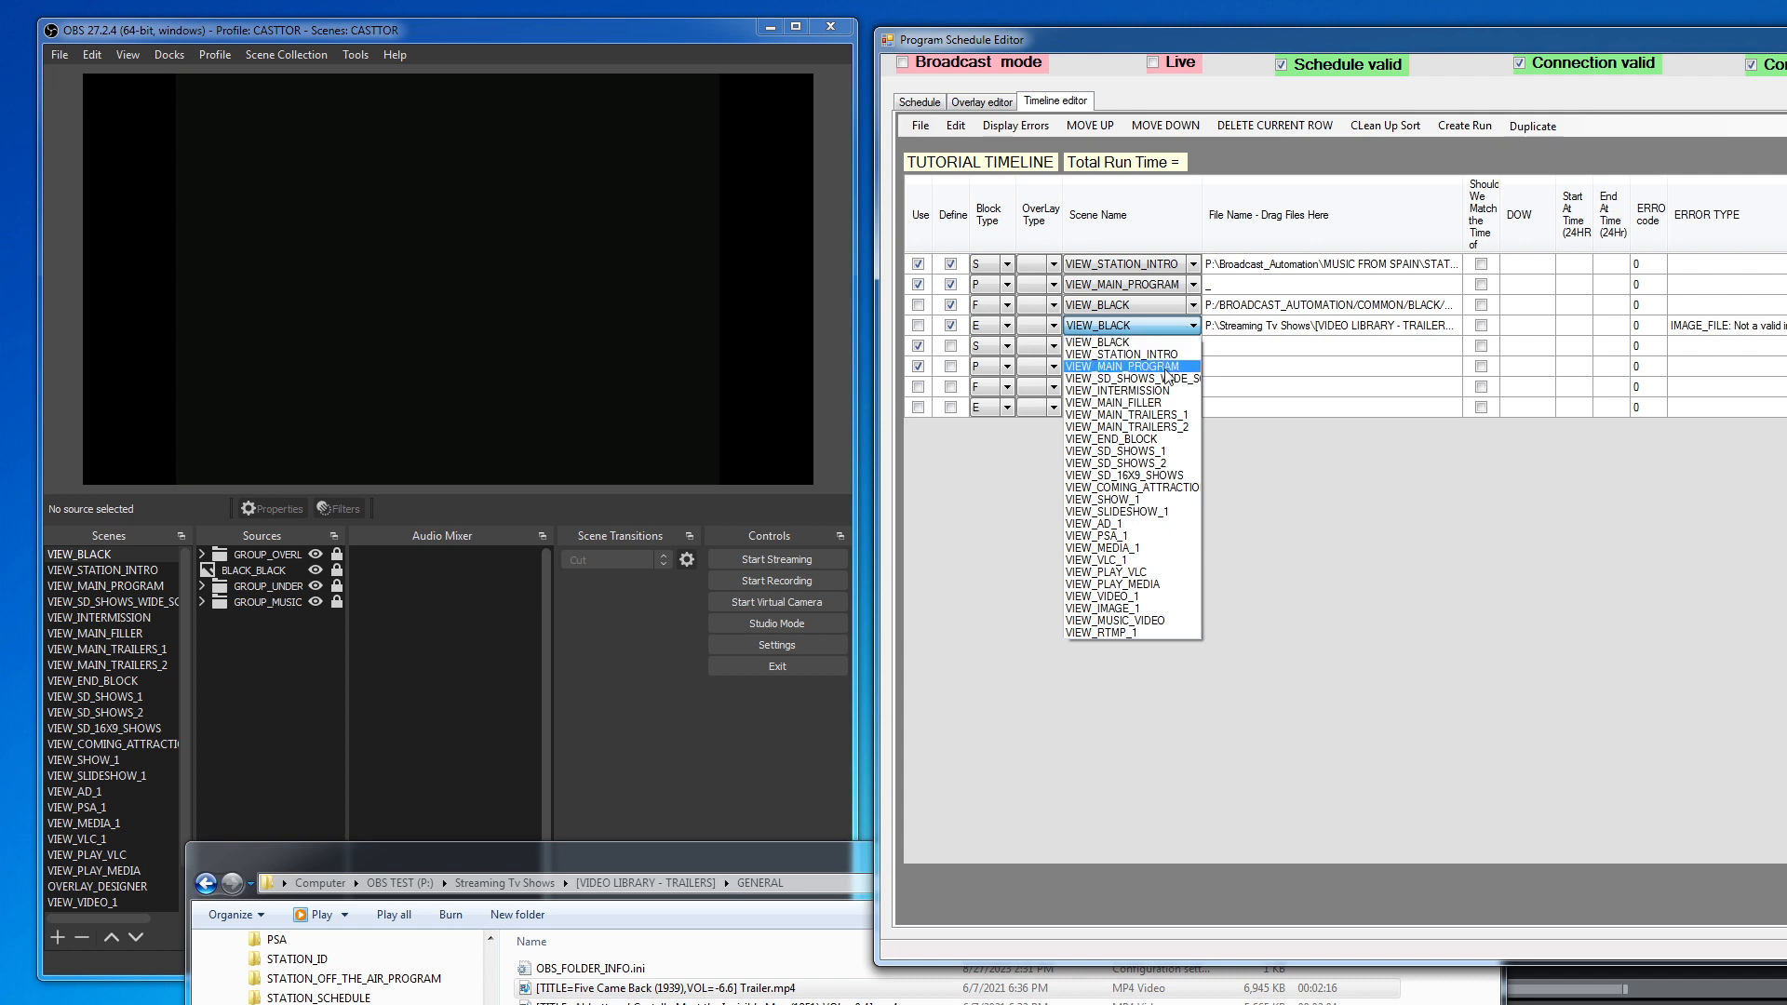
click(1105, 439)
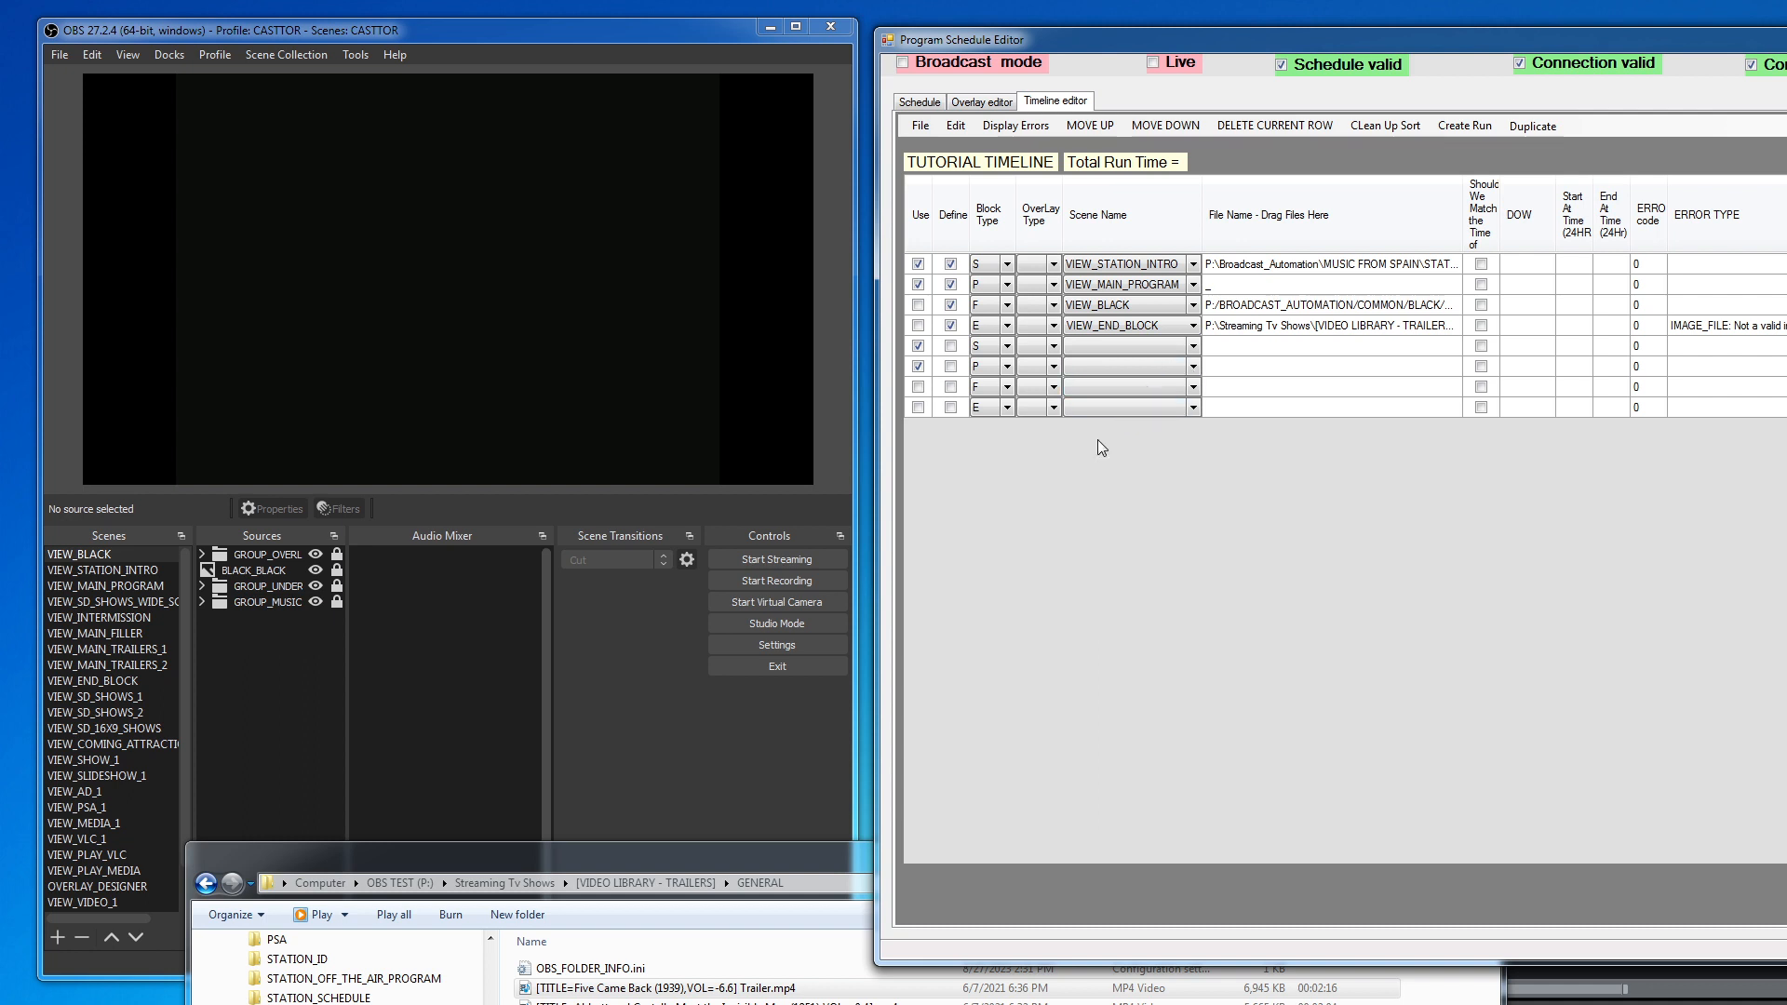
drag(524, 992, 1275, 326)
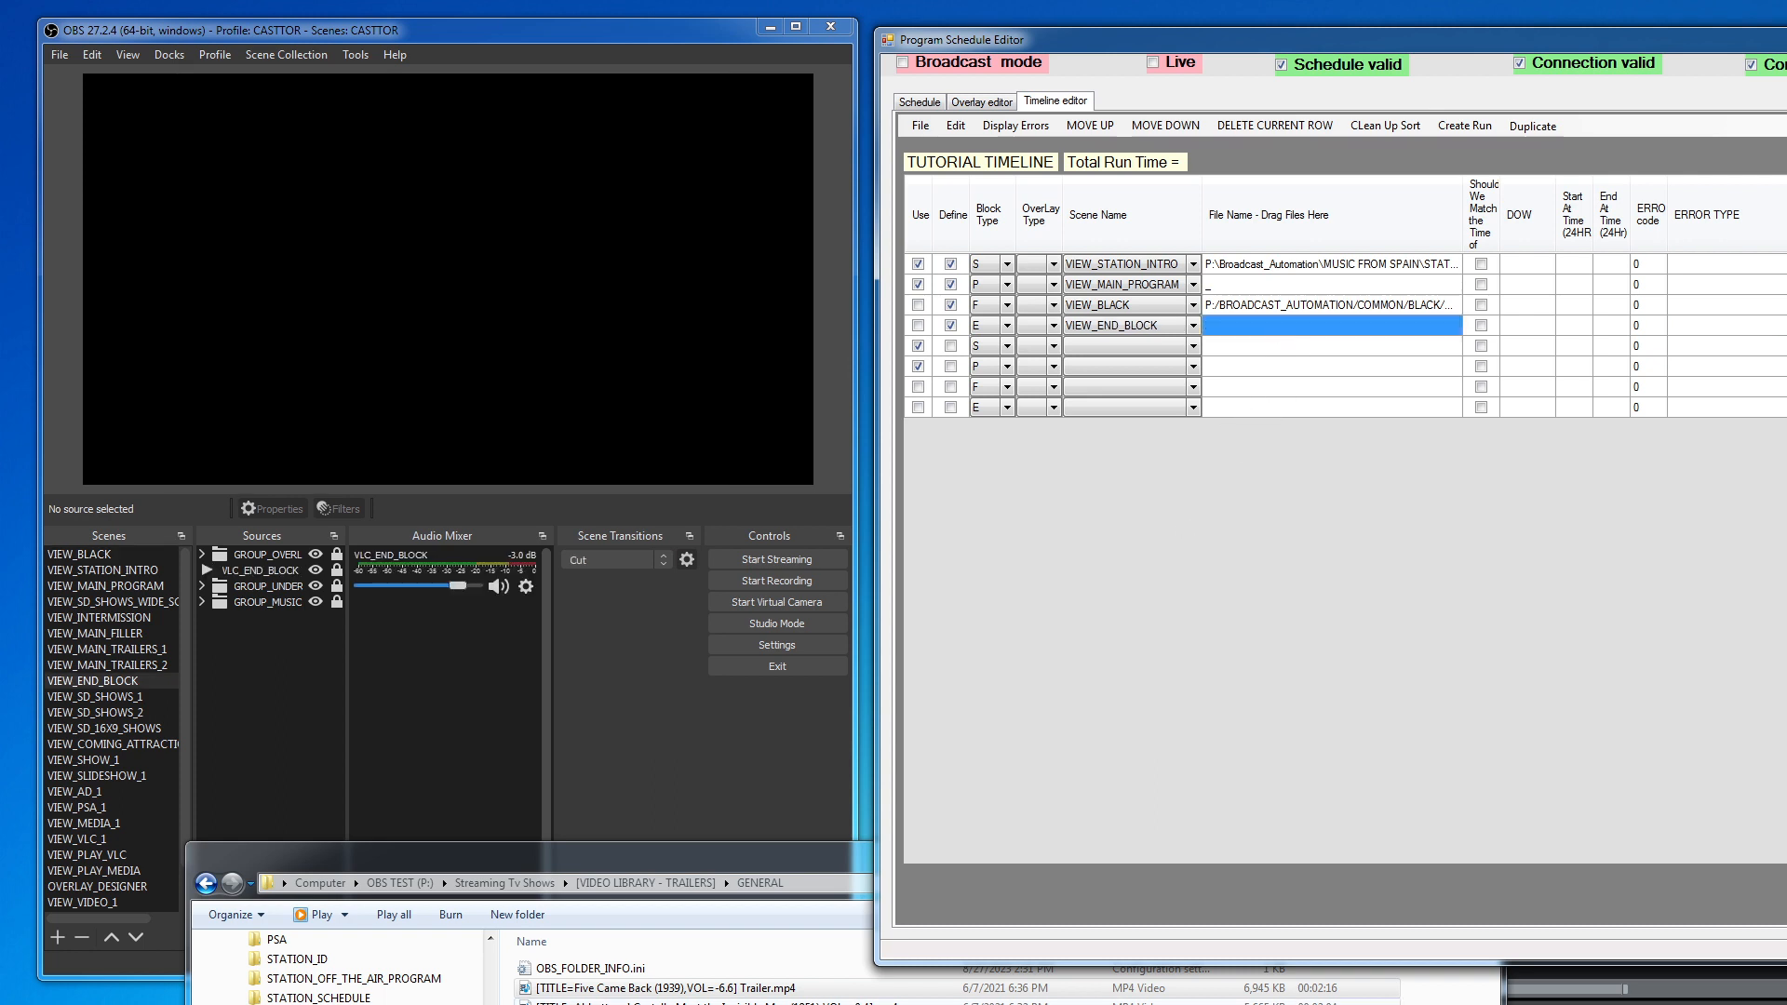
drag(529, 991, 1382, 321)
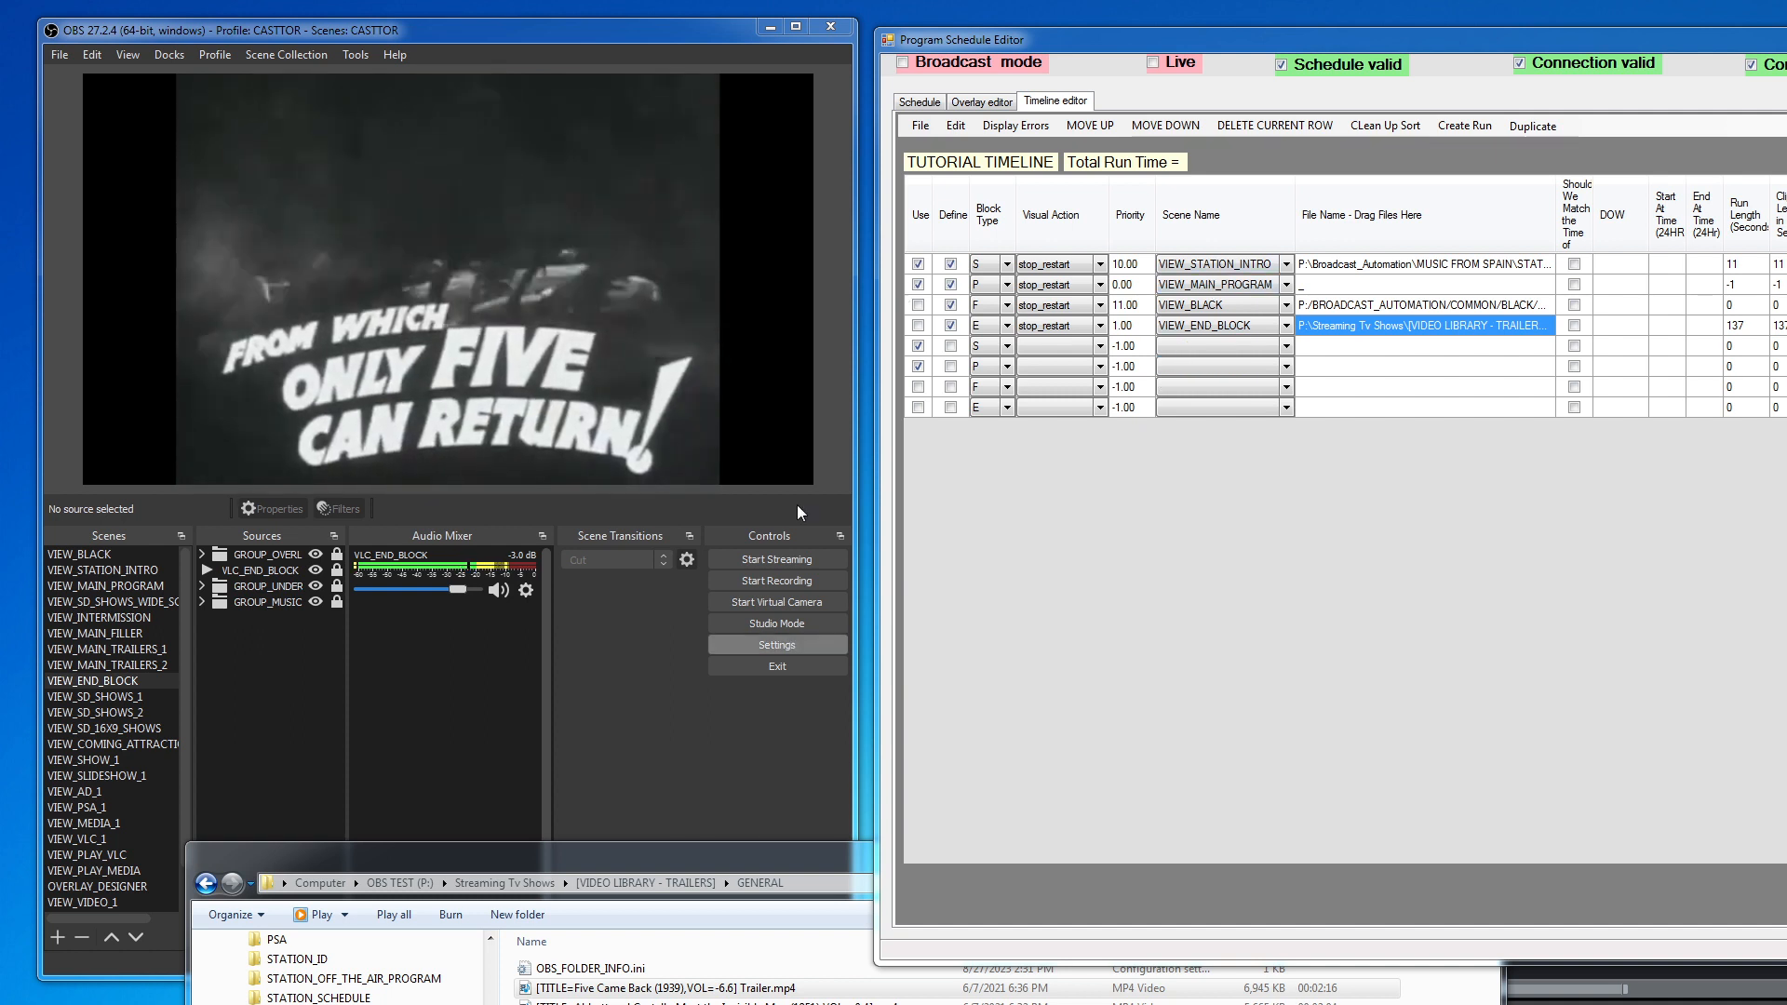
Step: Move Windows Explorer aside and, among the undefined timeline rows, clear Use on S and P and enable it on E
drag(815, 862, 816, 1004)
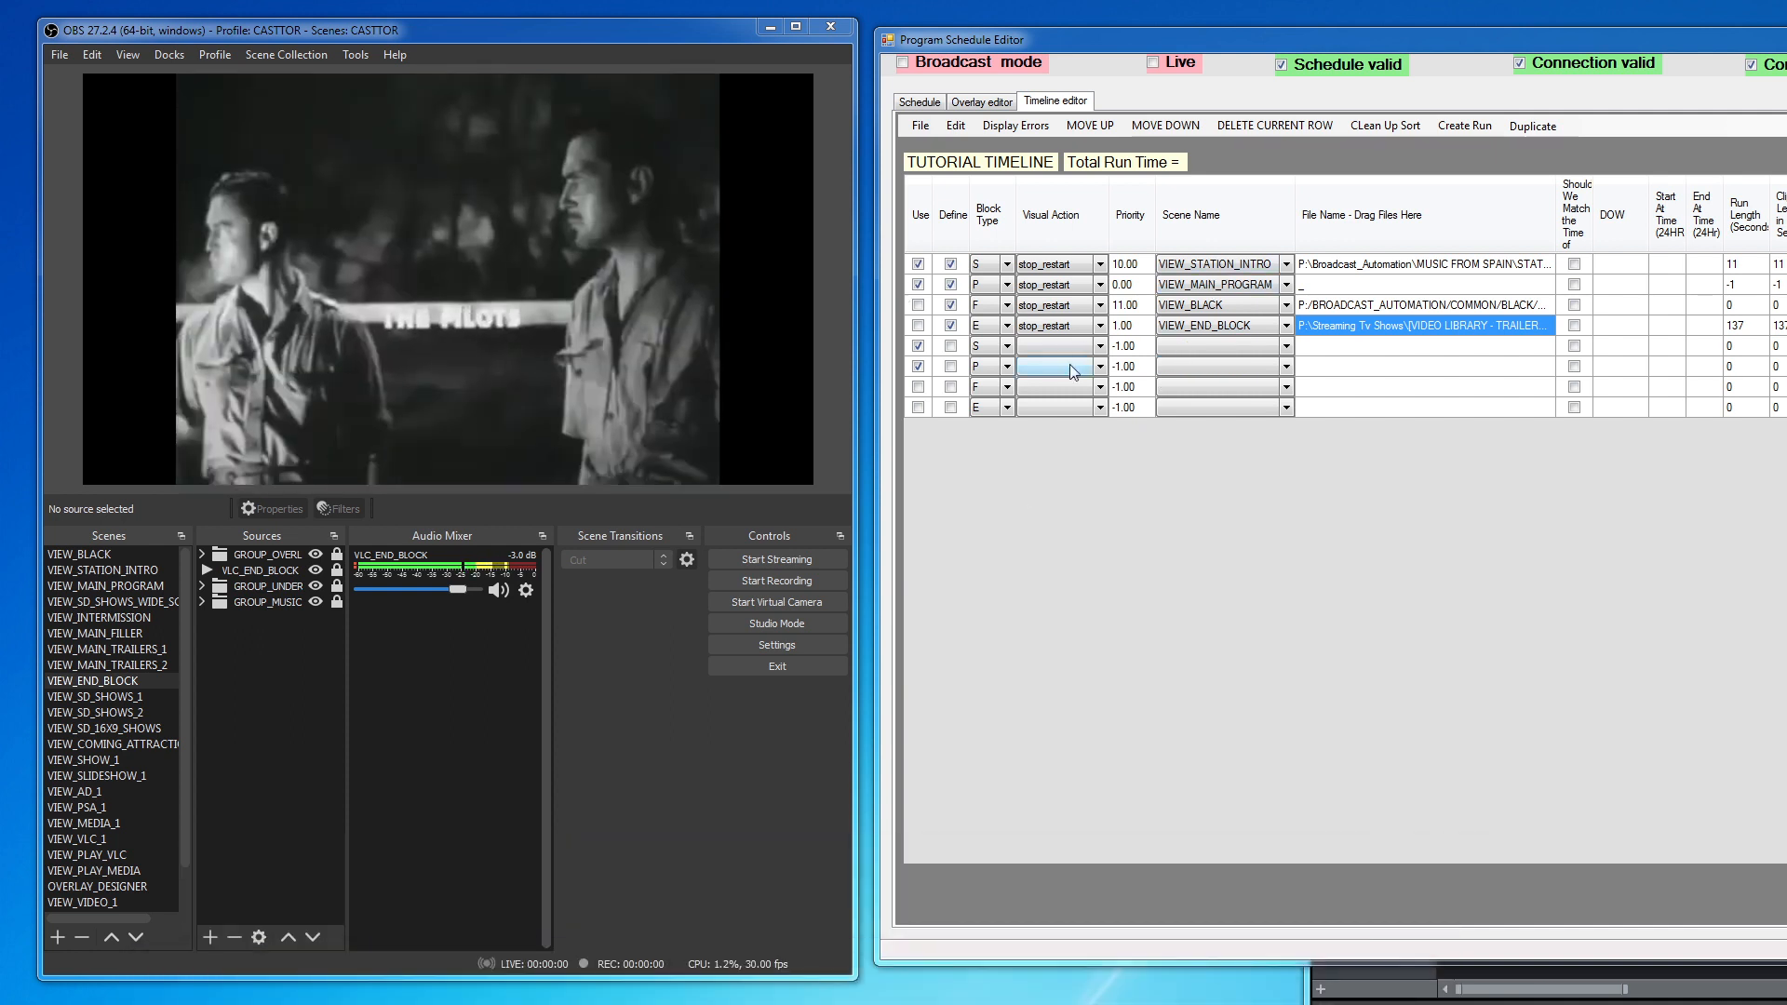
click(919, 366)
click(919, 346)
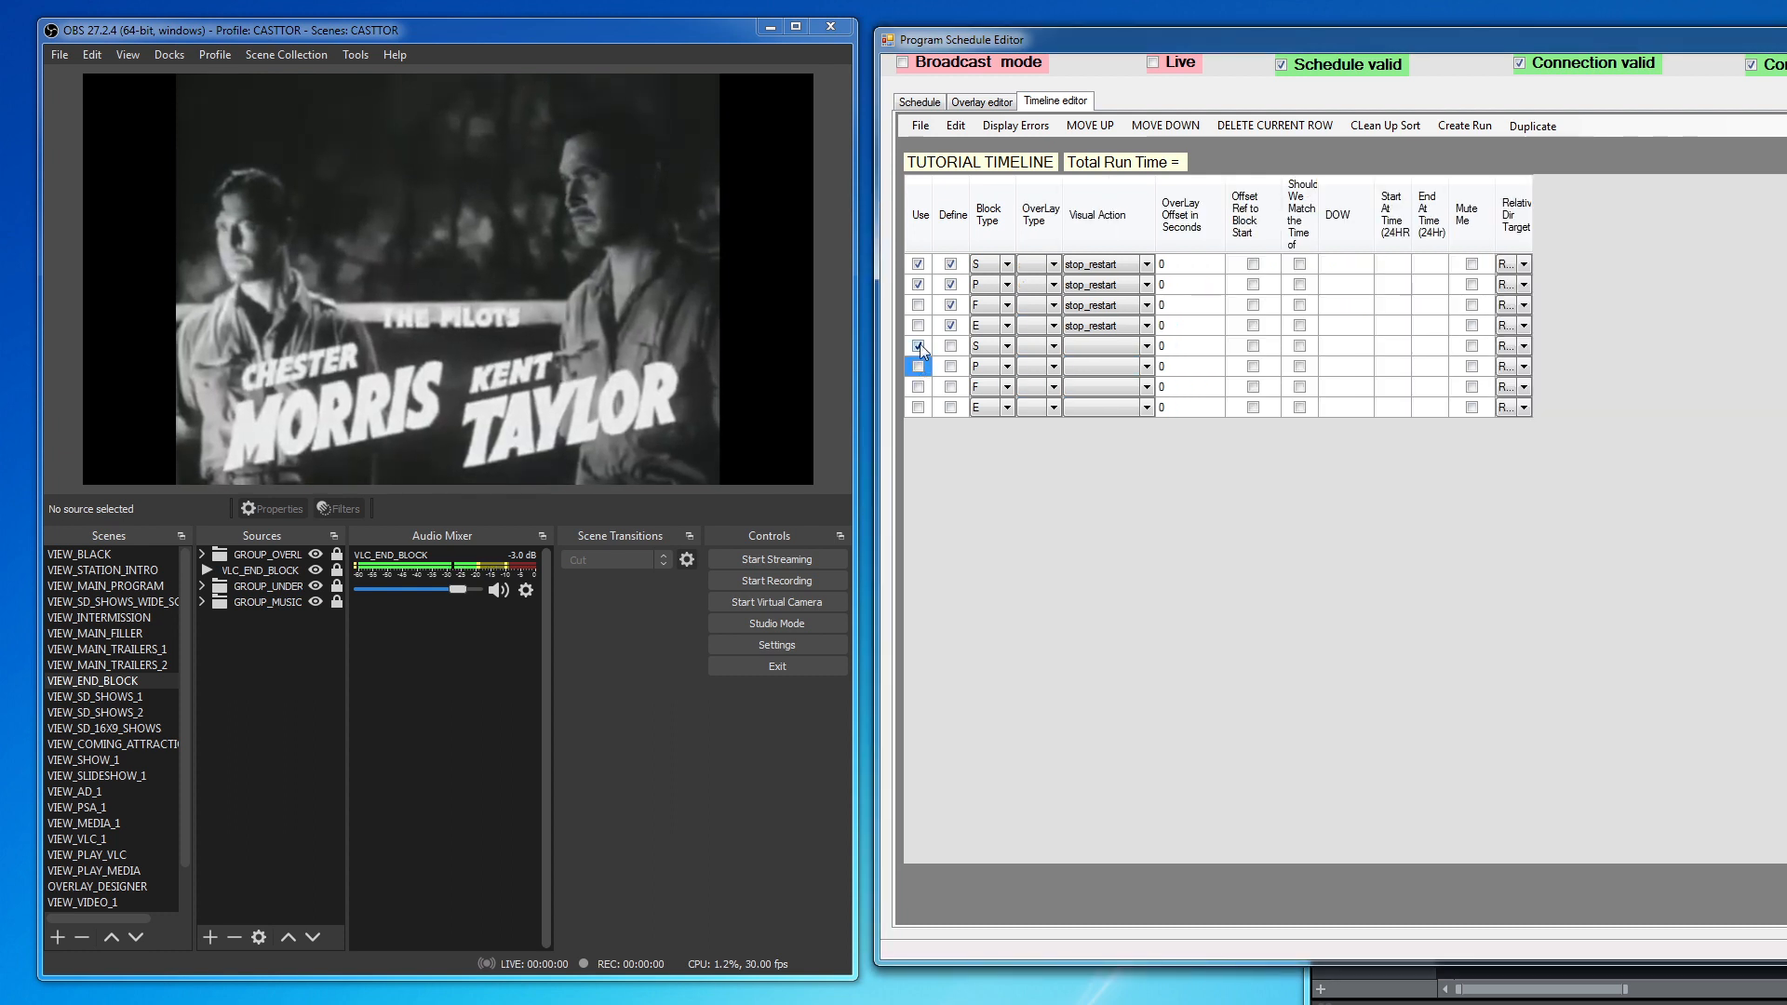
click(918, 407)
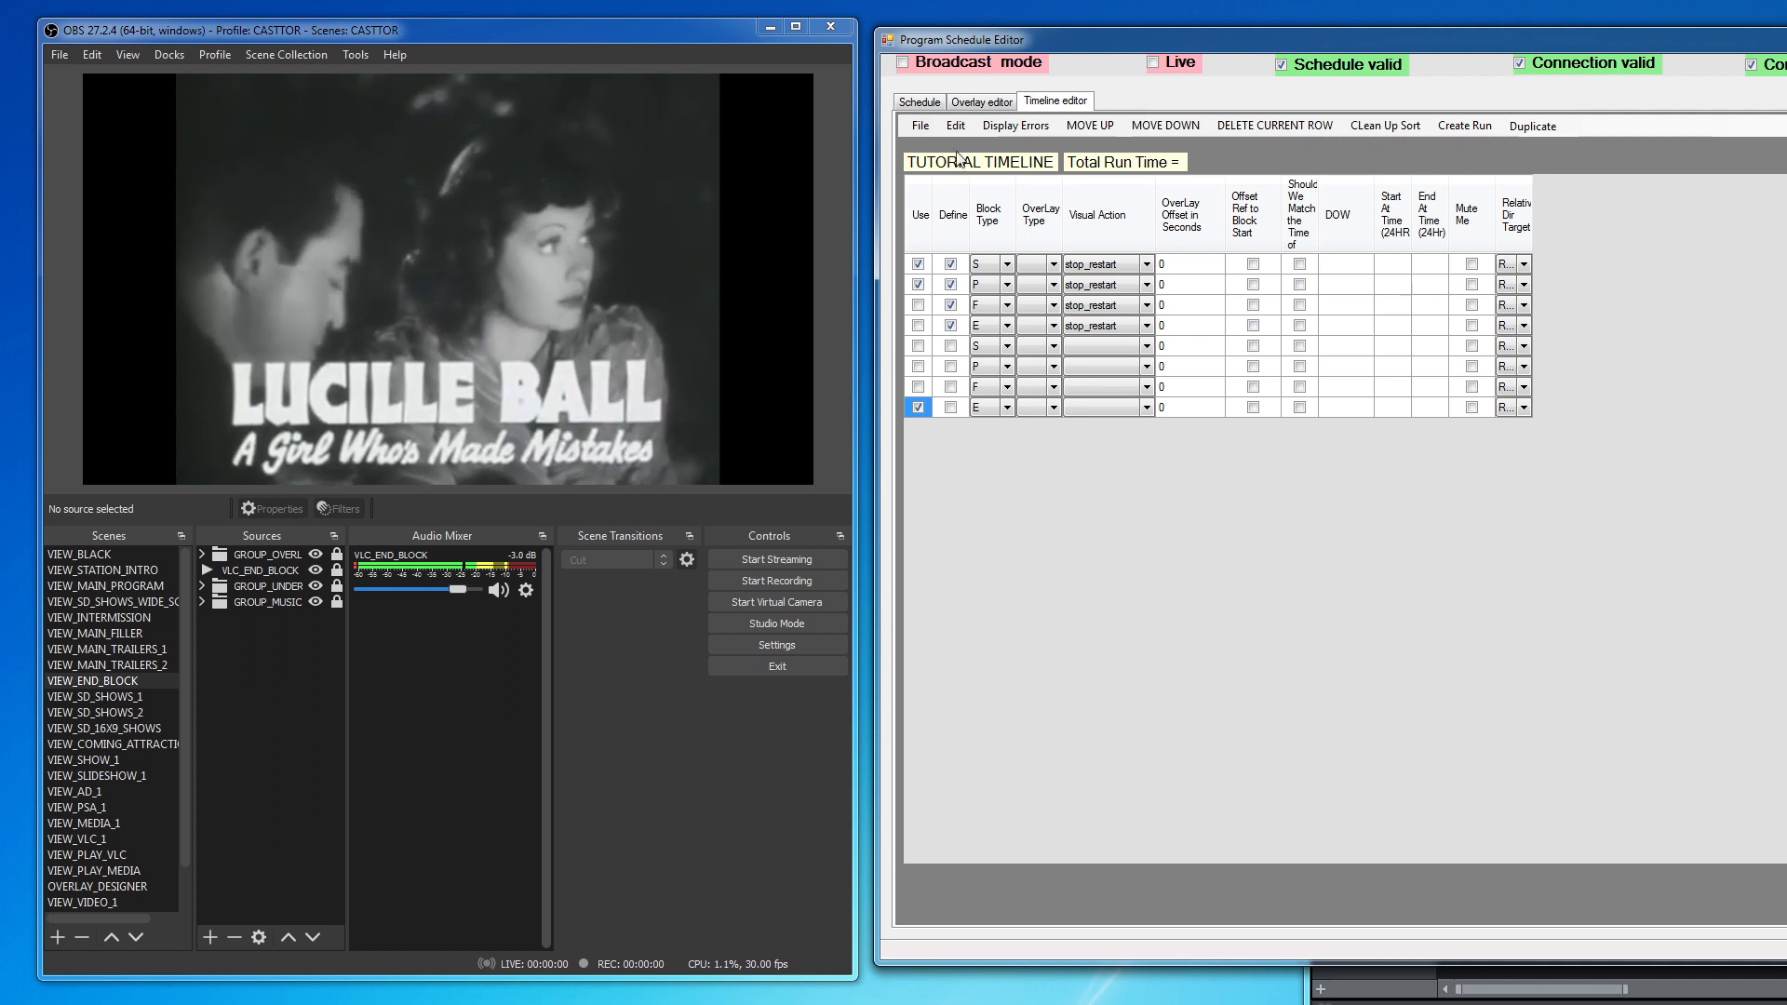
Step: Try to play the scheduled episode from the TUTORAL 1080P schedule with only the end block in use
click(920, 102)
click(993, 130)
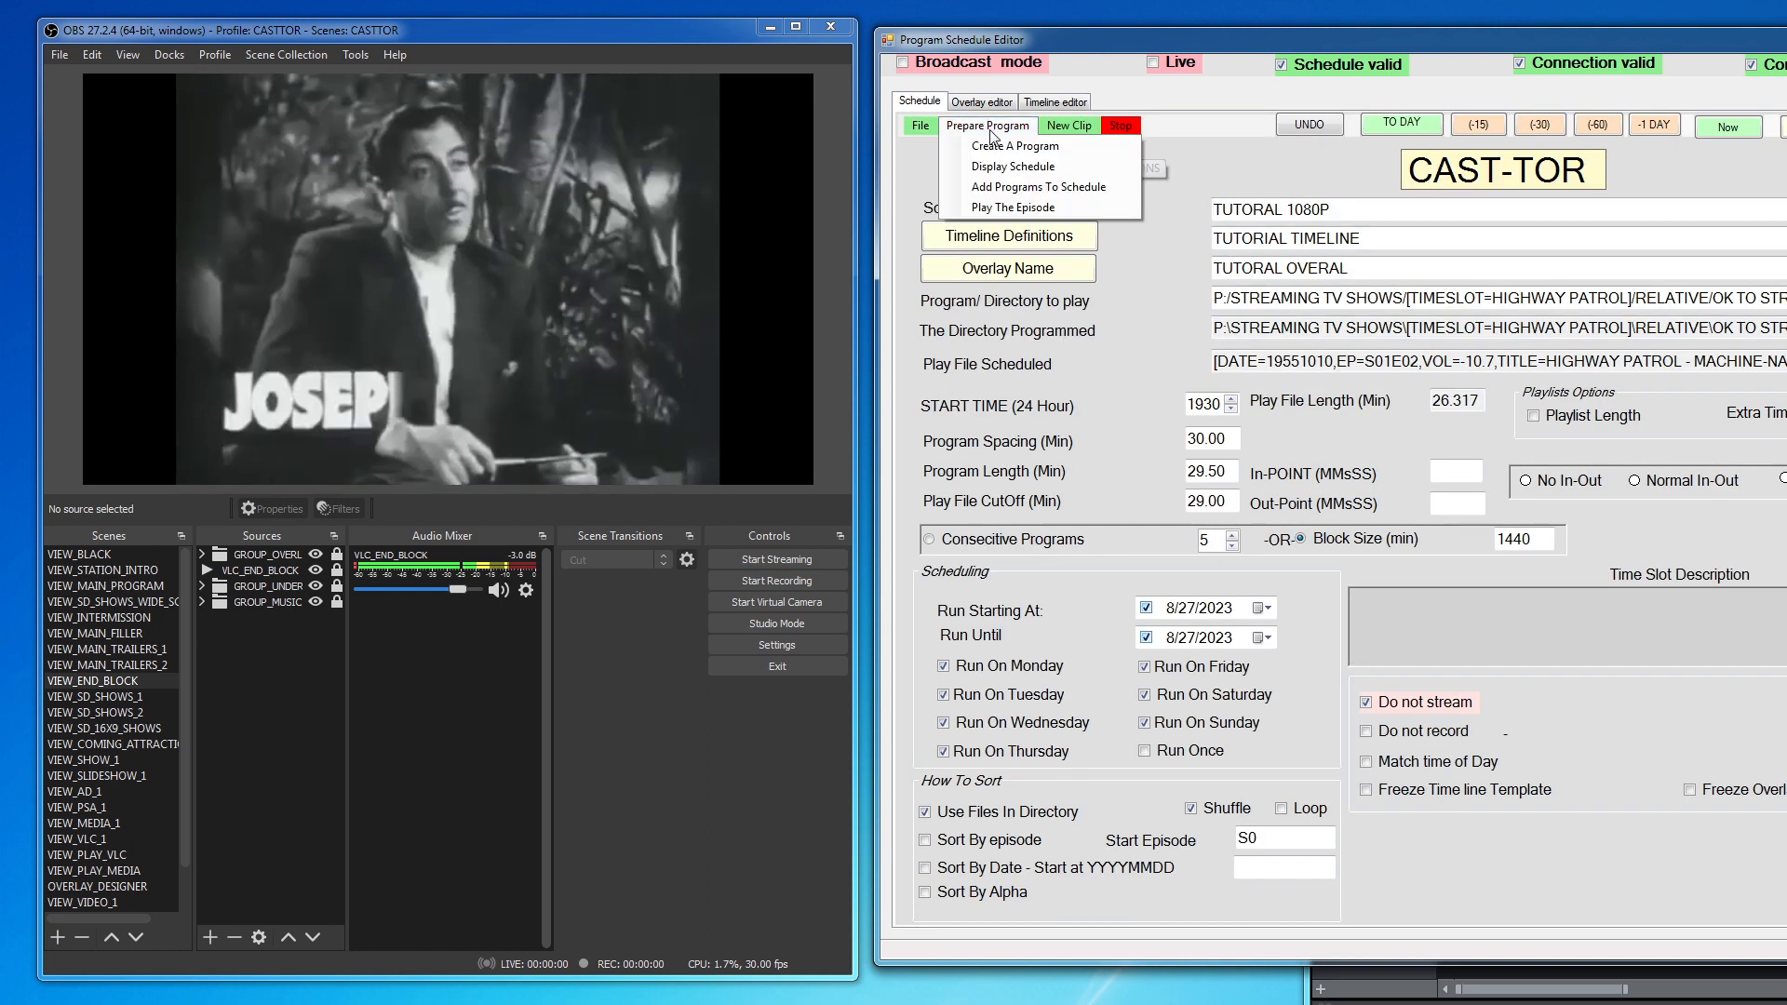
click(1000, 209)
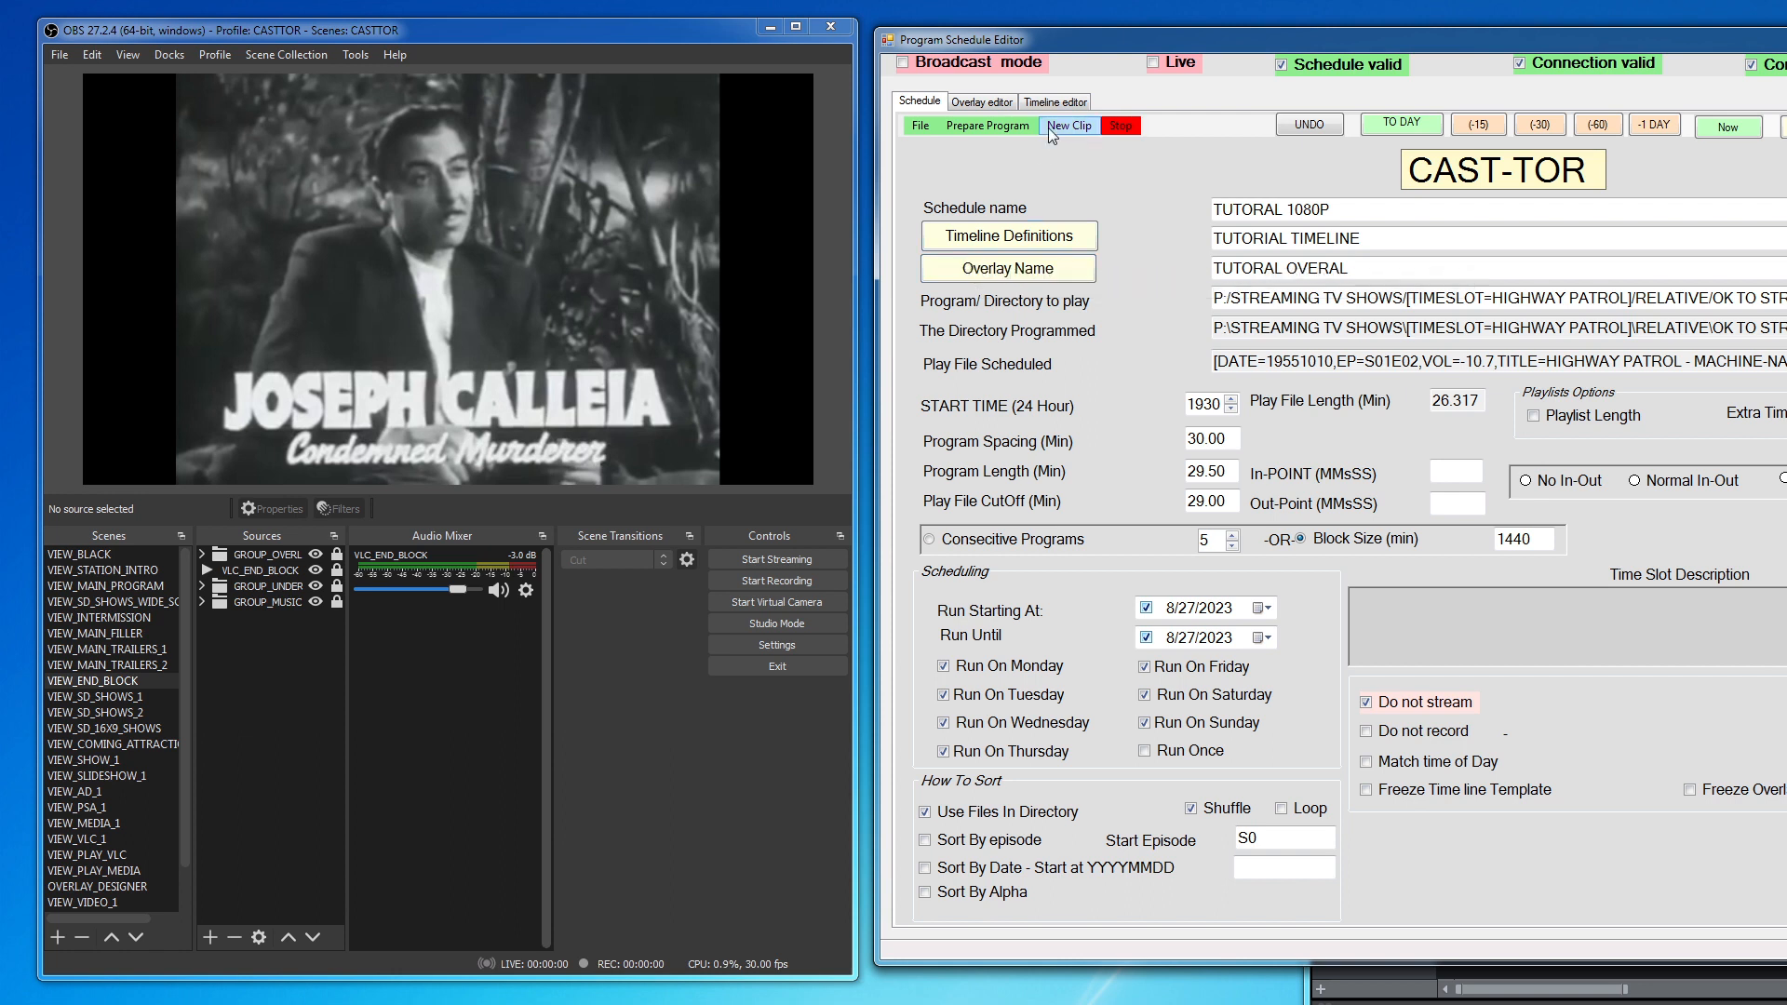
click(1008, 125)
click(1015, 212)
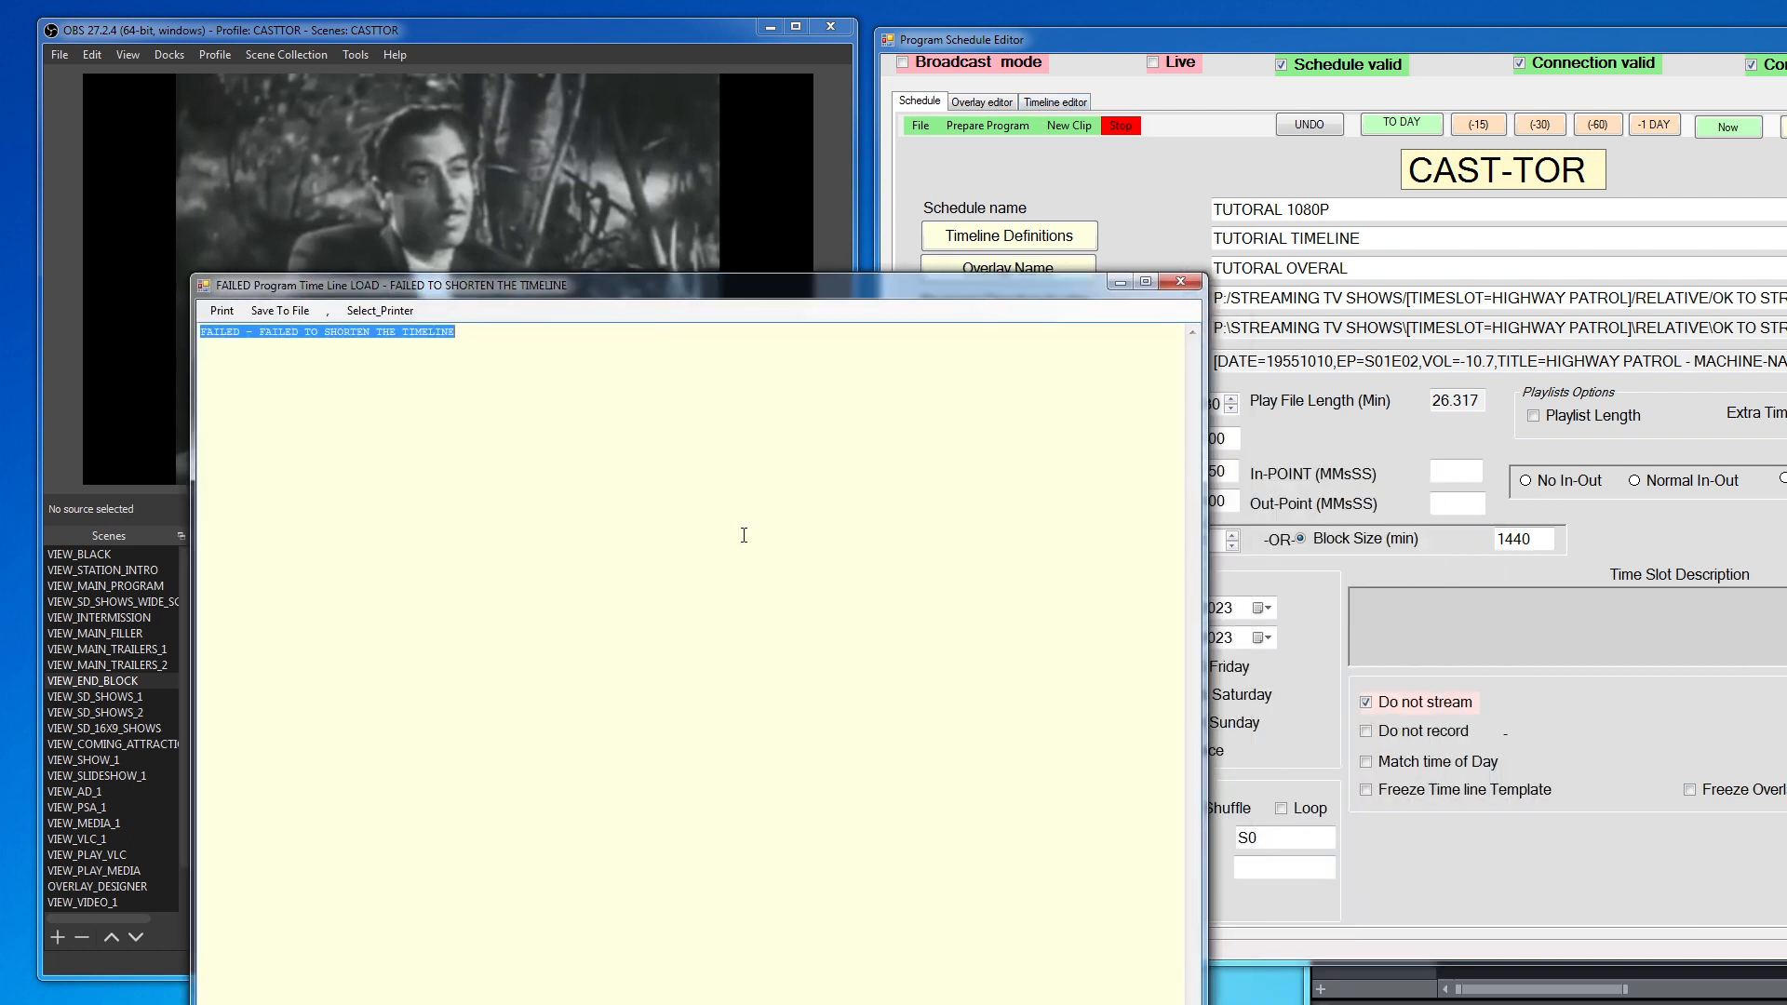
Step: Put the failure report away and enable Use on the undefined P row of TUTORIAL TIMELINE
drag(777, 287, 1546, 1004)
click(1056, 102)
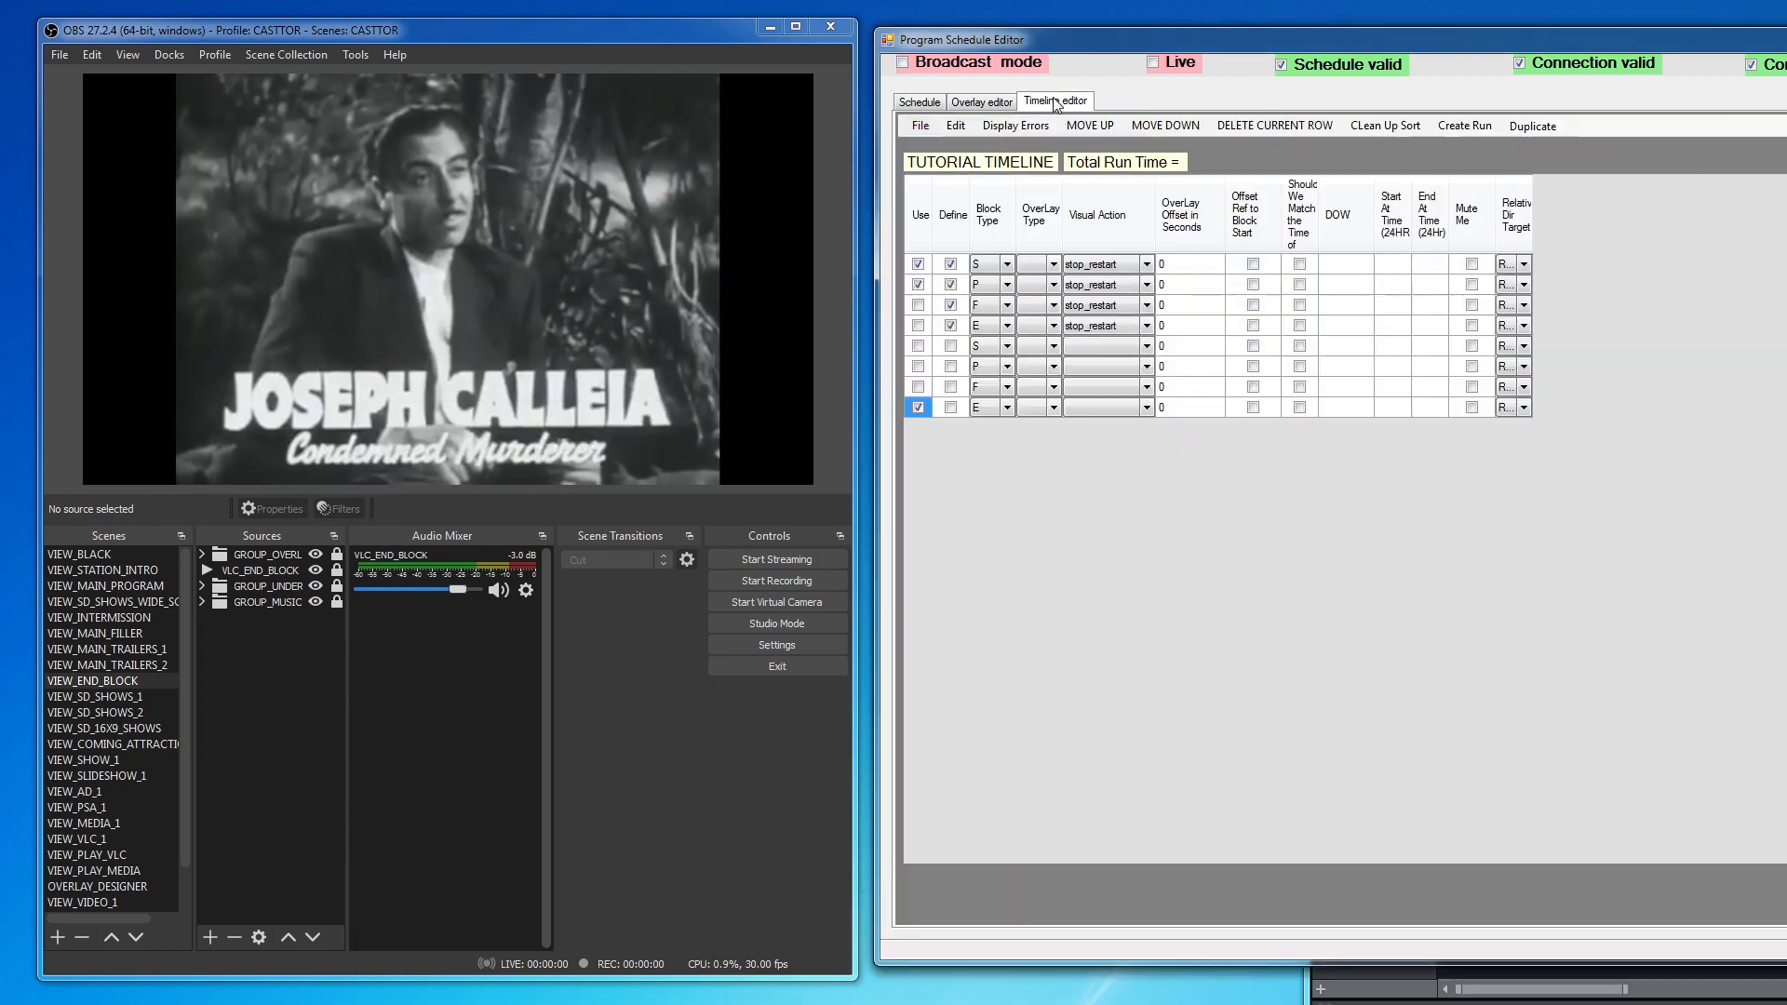
click(1148, 326)
click(919, 367)
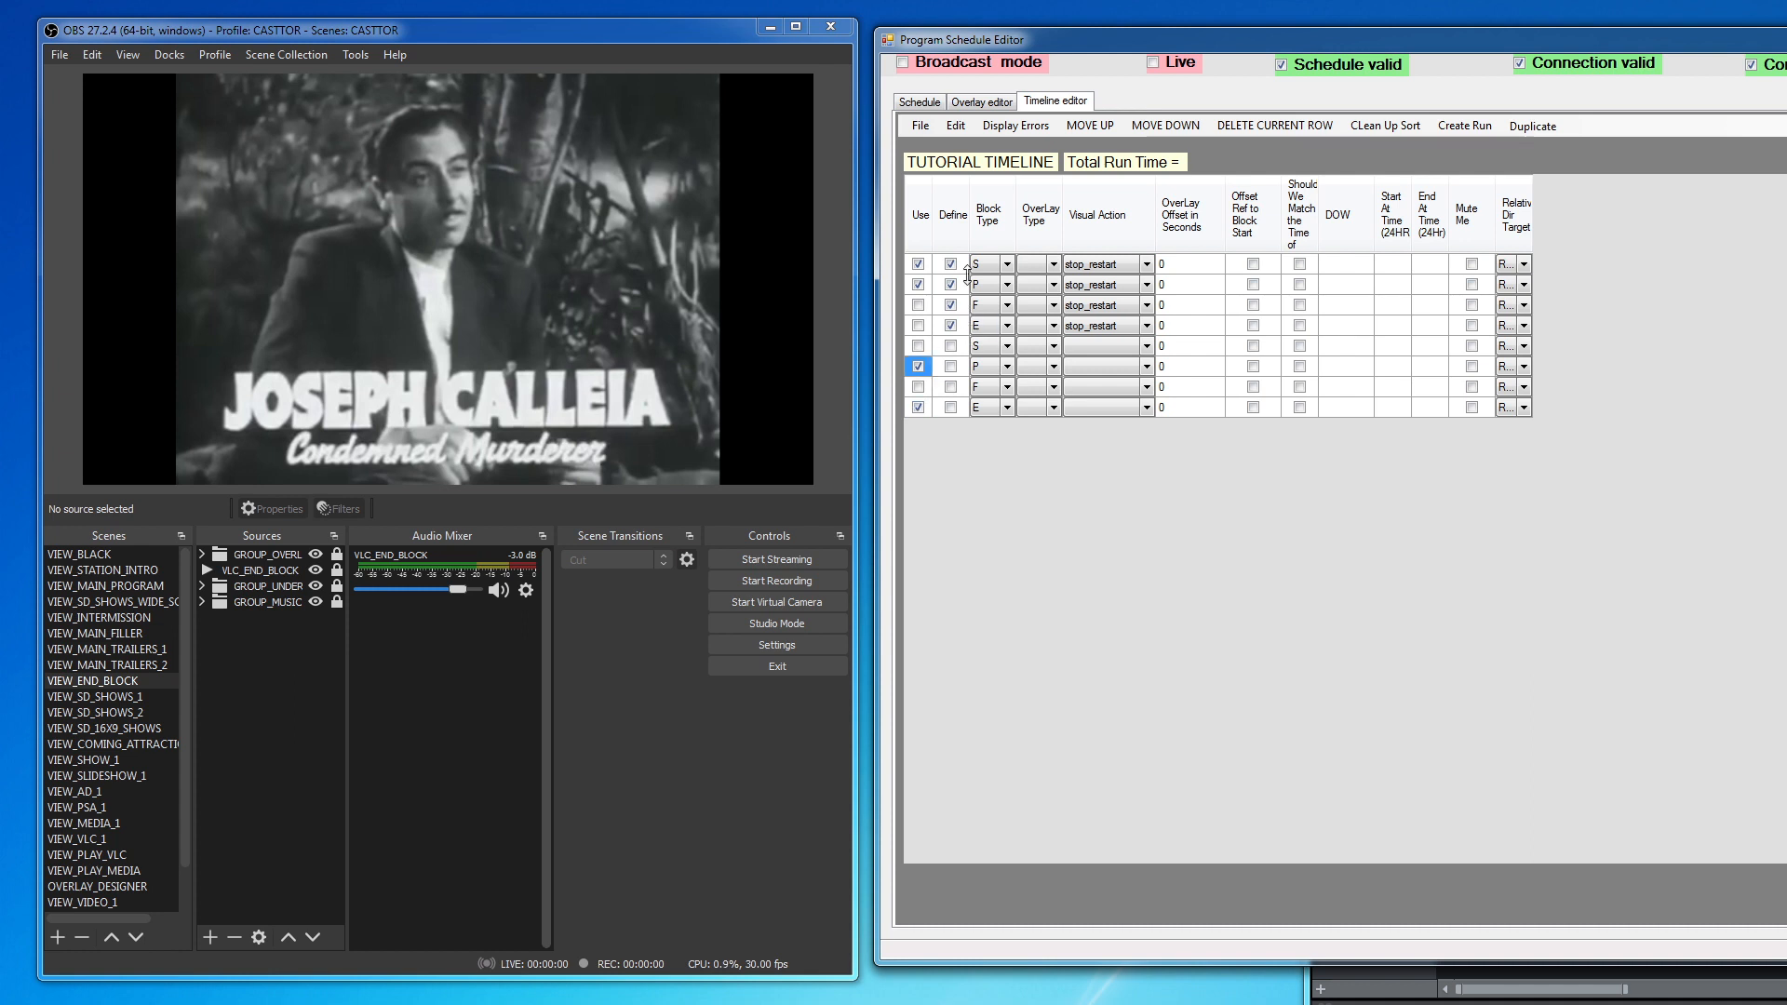
click(921, 127)
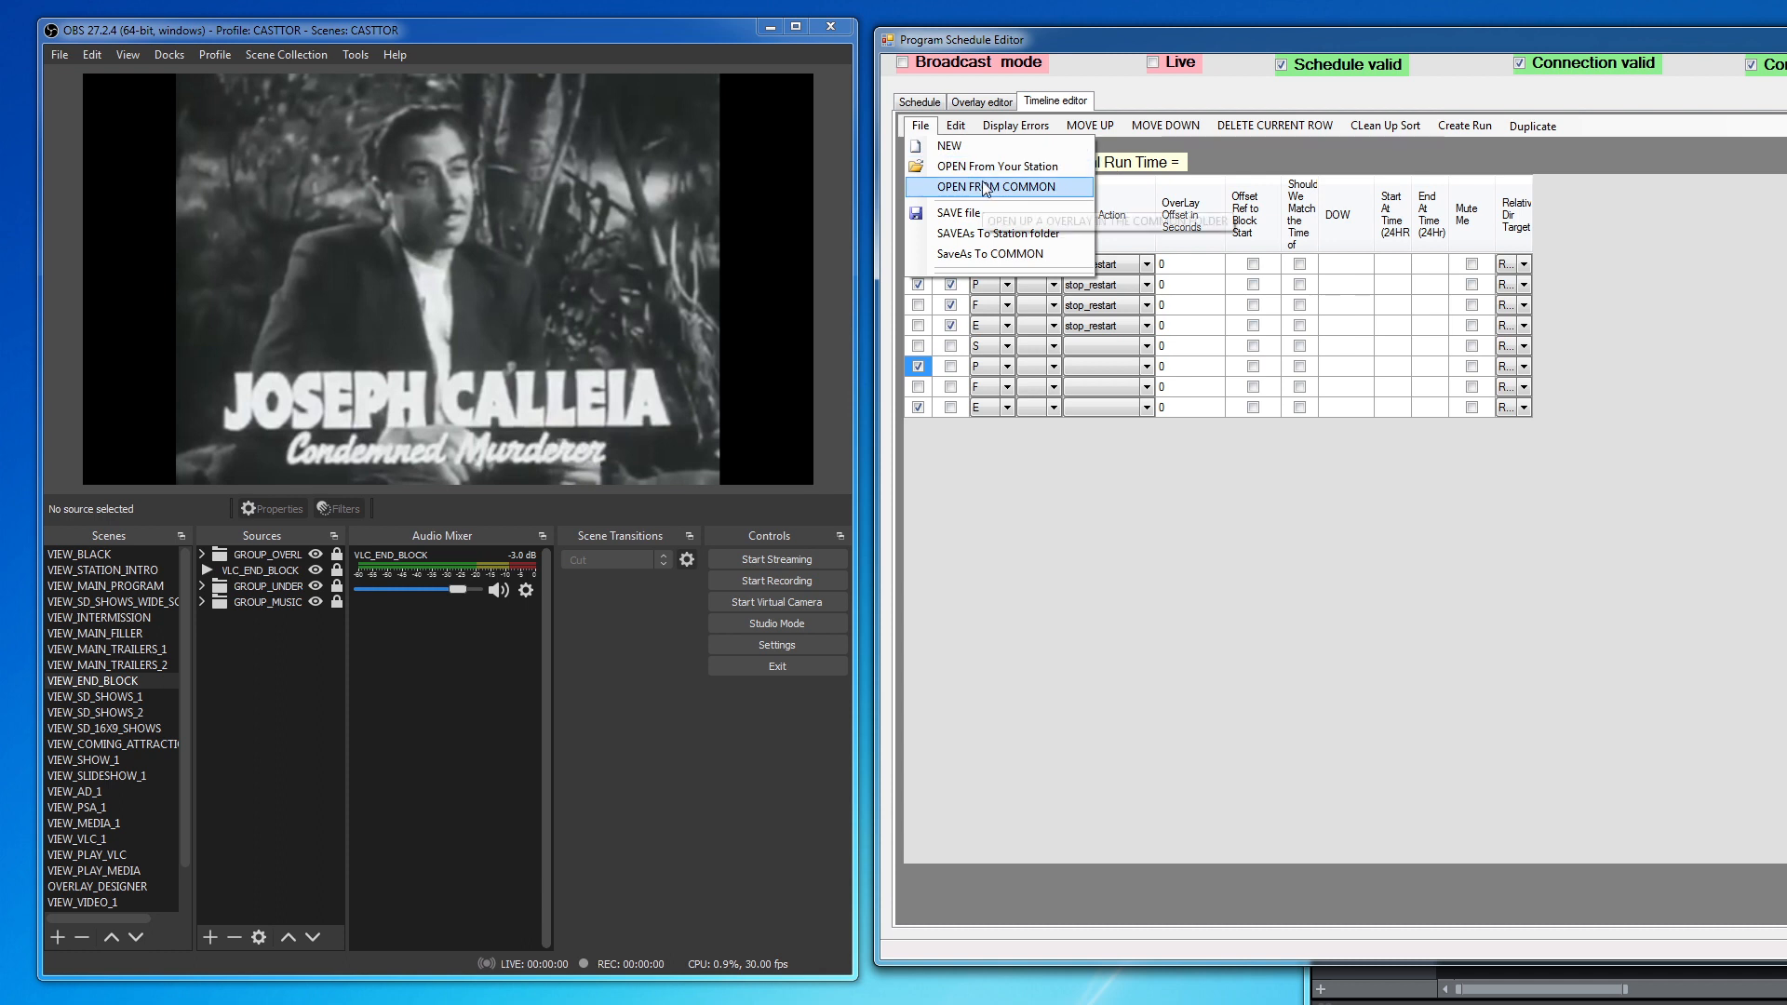
click(956, 125)
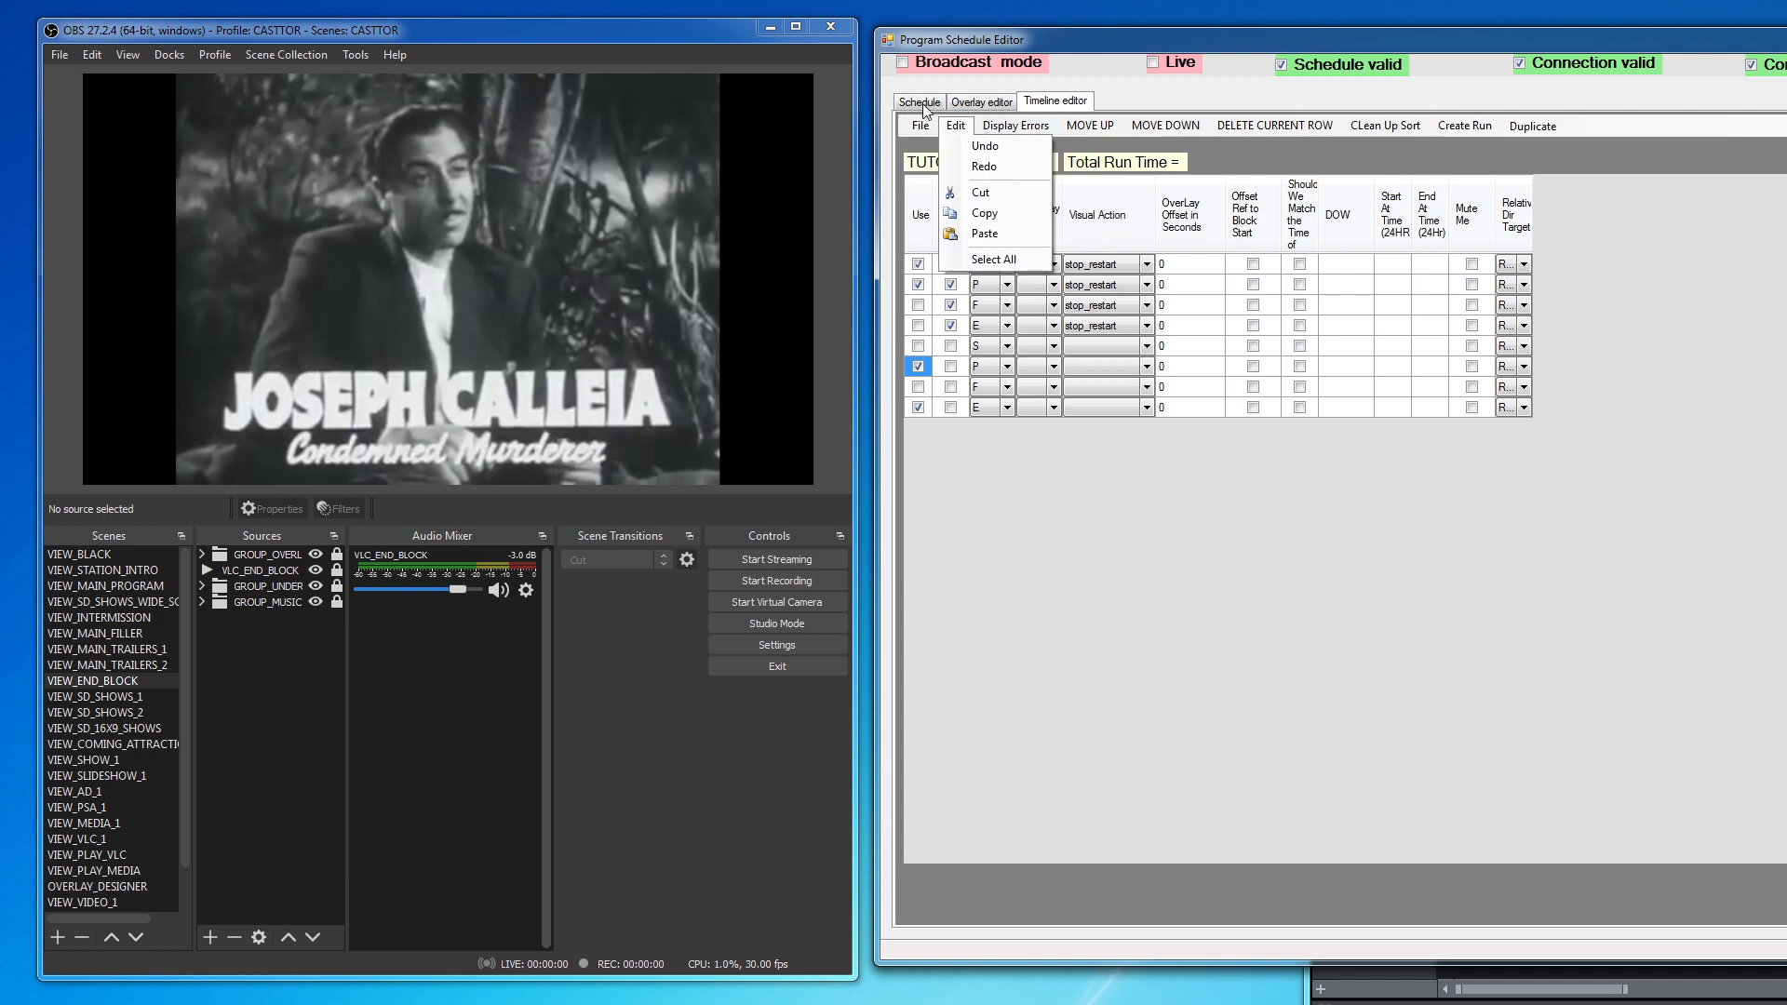
Step: Play the scheduled episode with the program and end blocks in use, stopping it once the main program is running
click(925, 107)
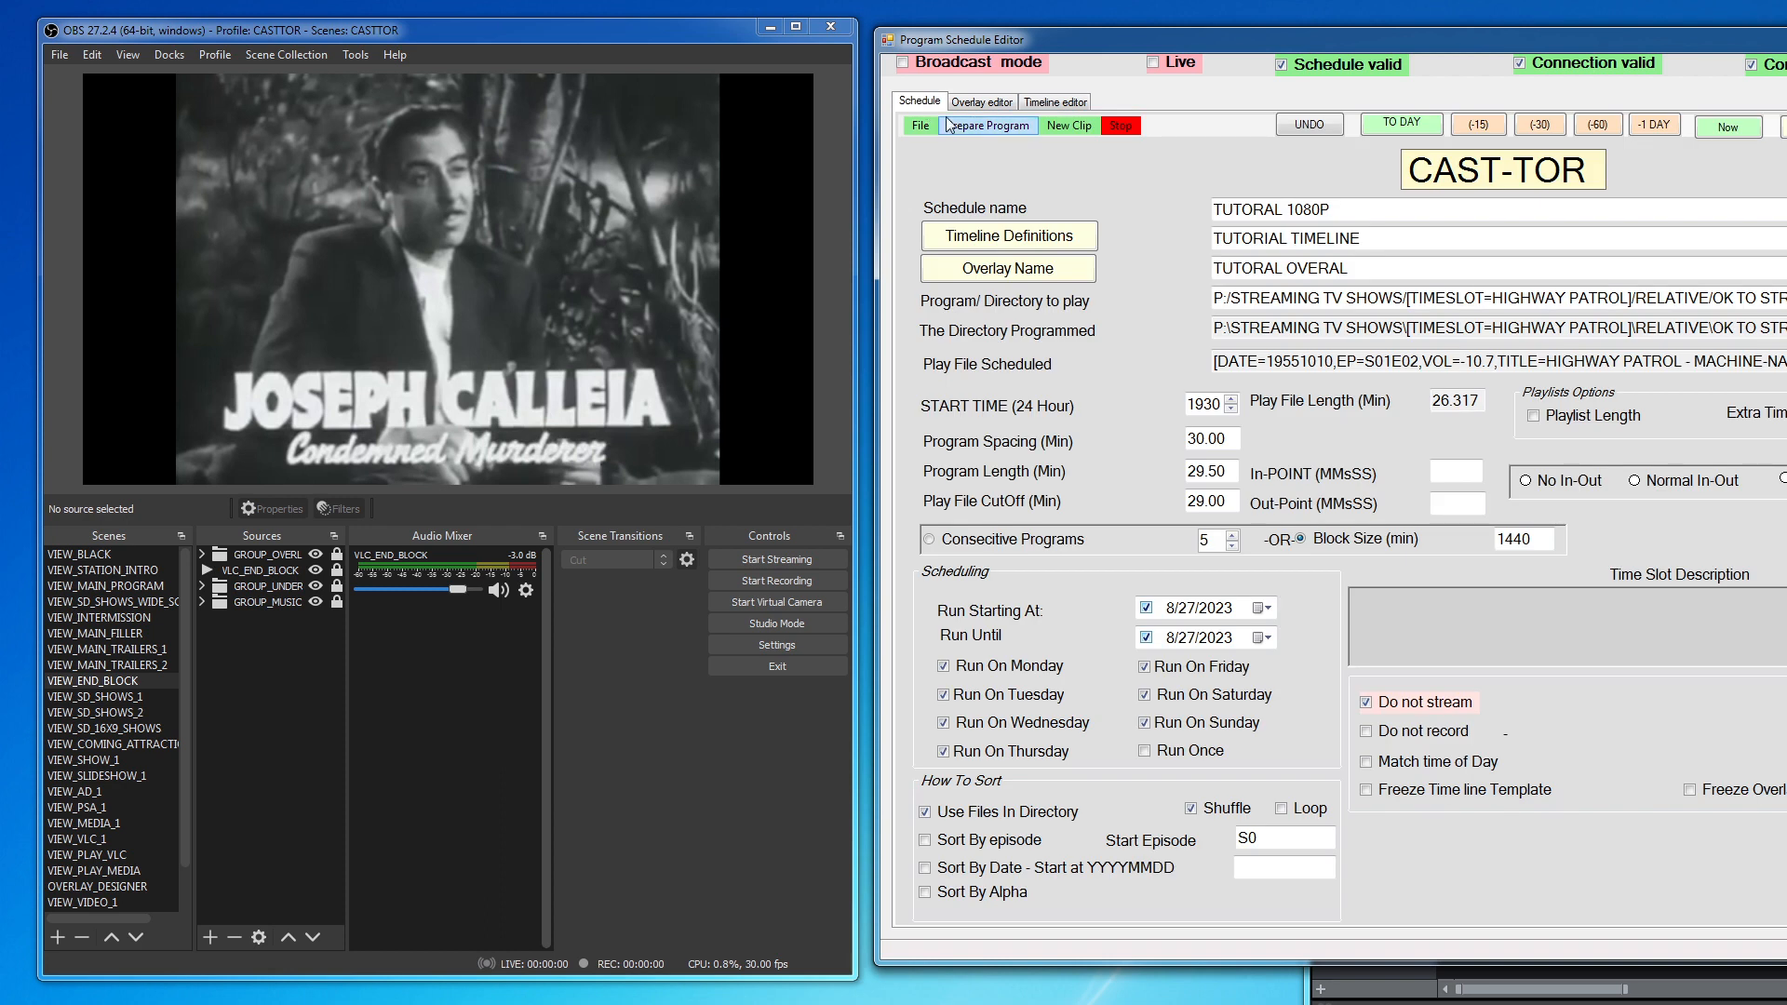
click(974, 128)
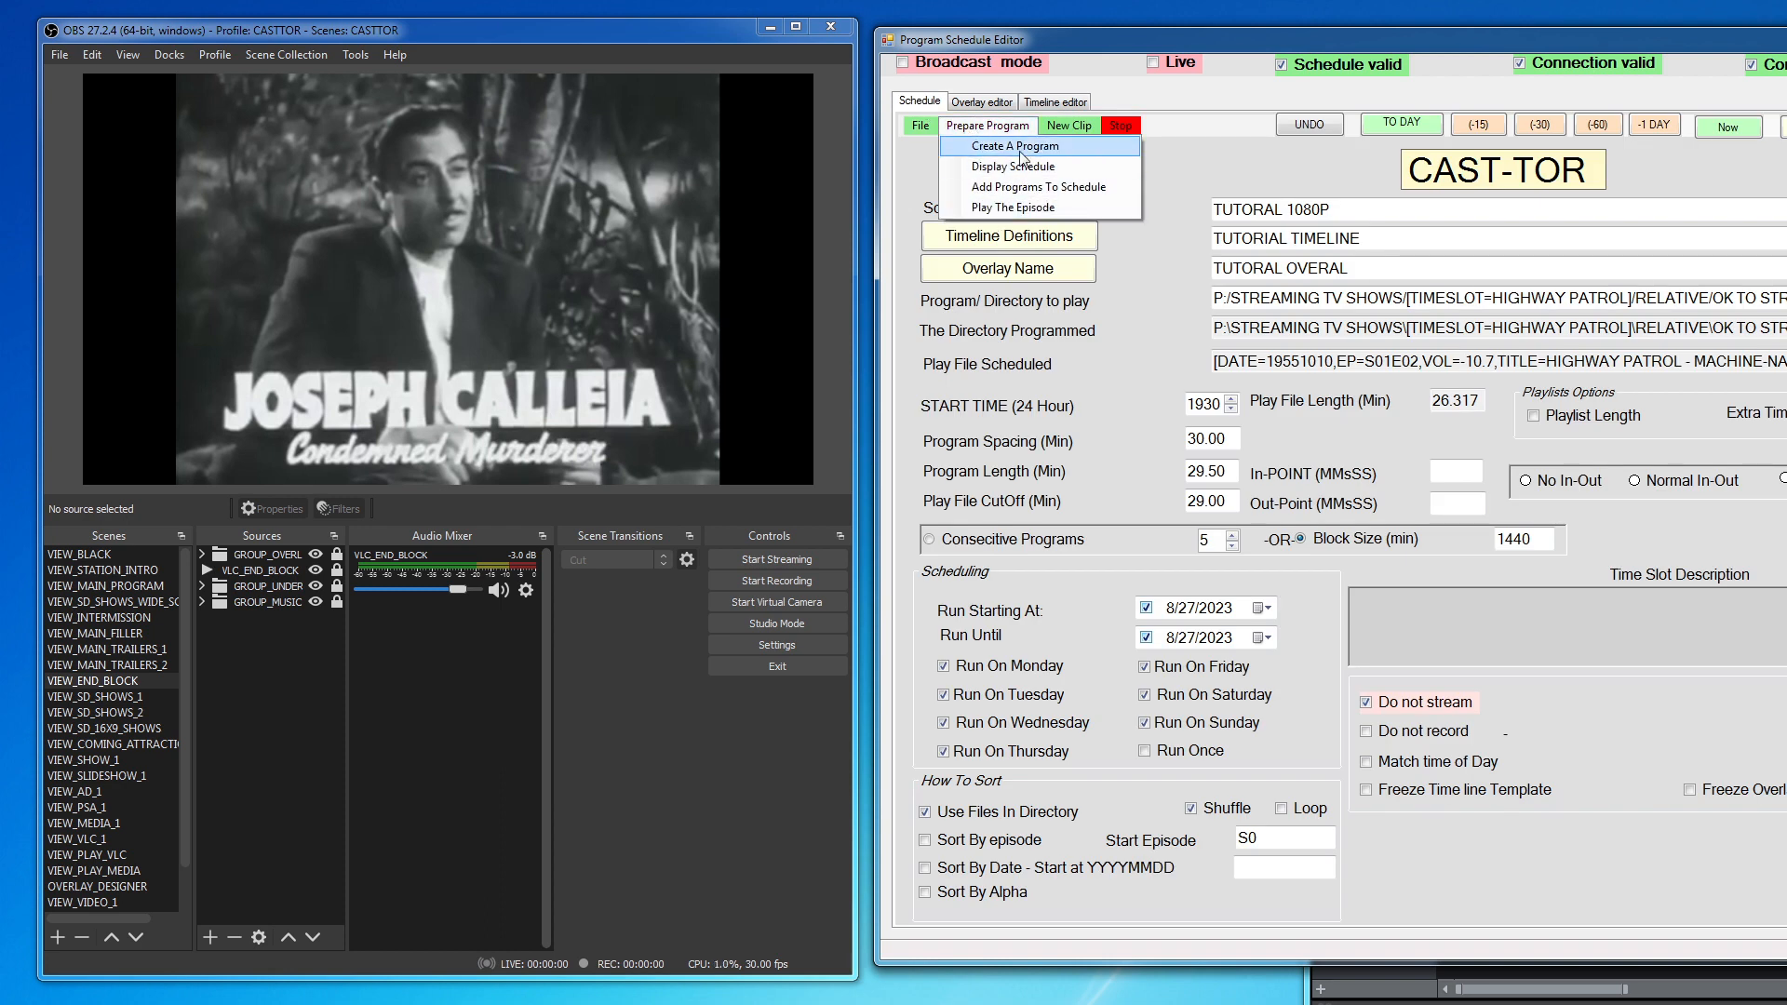
click(1004, 207)
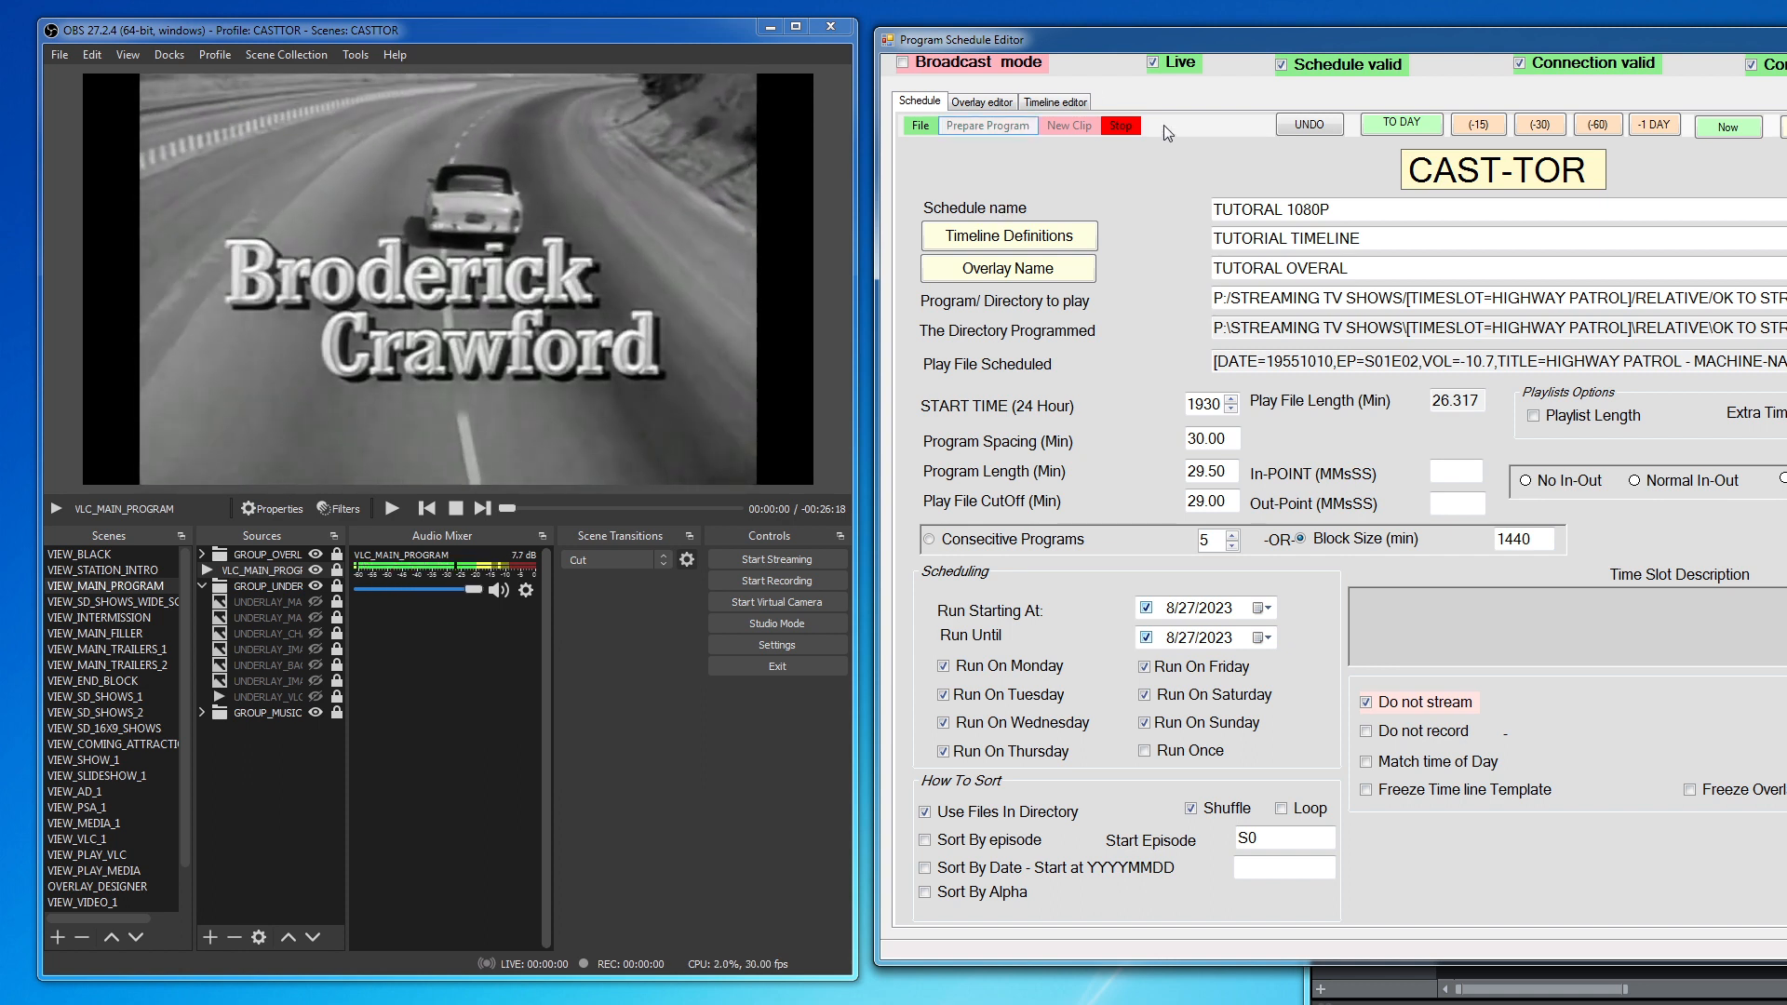
click(1121, 126)
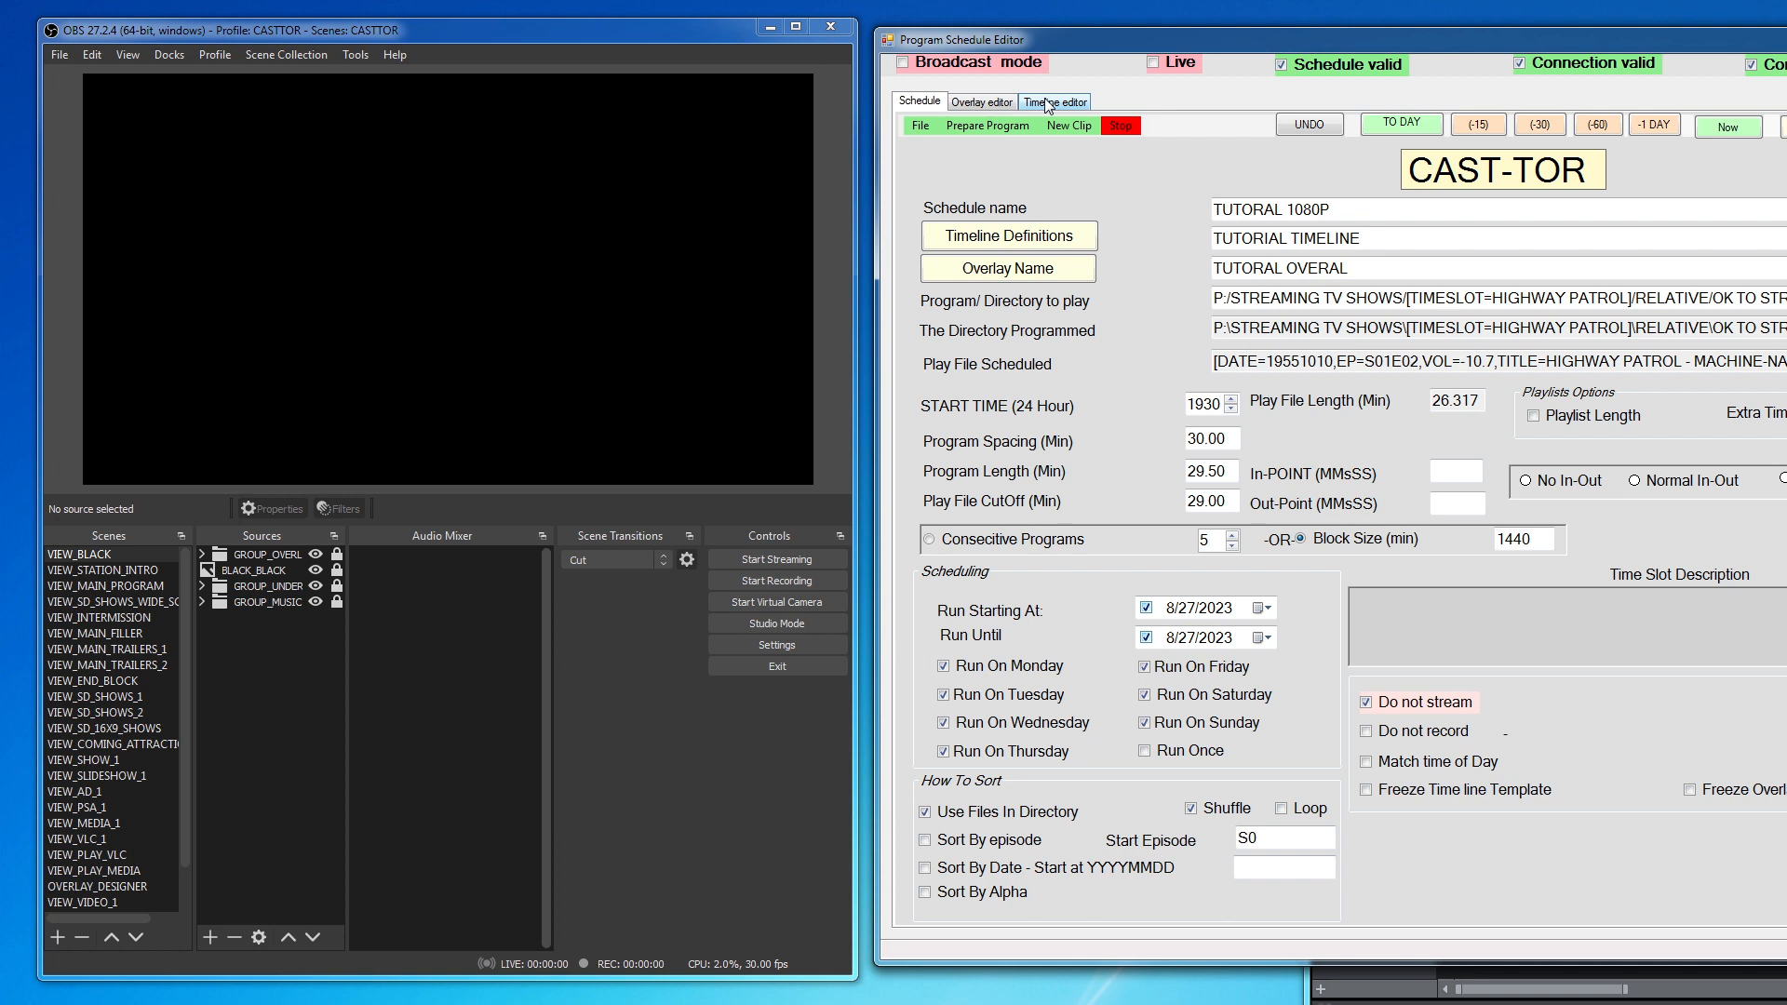
Step: Enable Use on the defined F row of TUTORIAL TIMELINE and set its scene to VIEW_MAIN_FILLER
click(1048, 103)
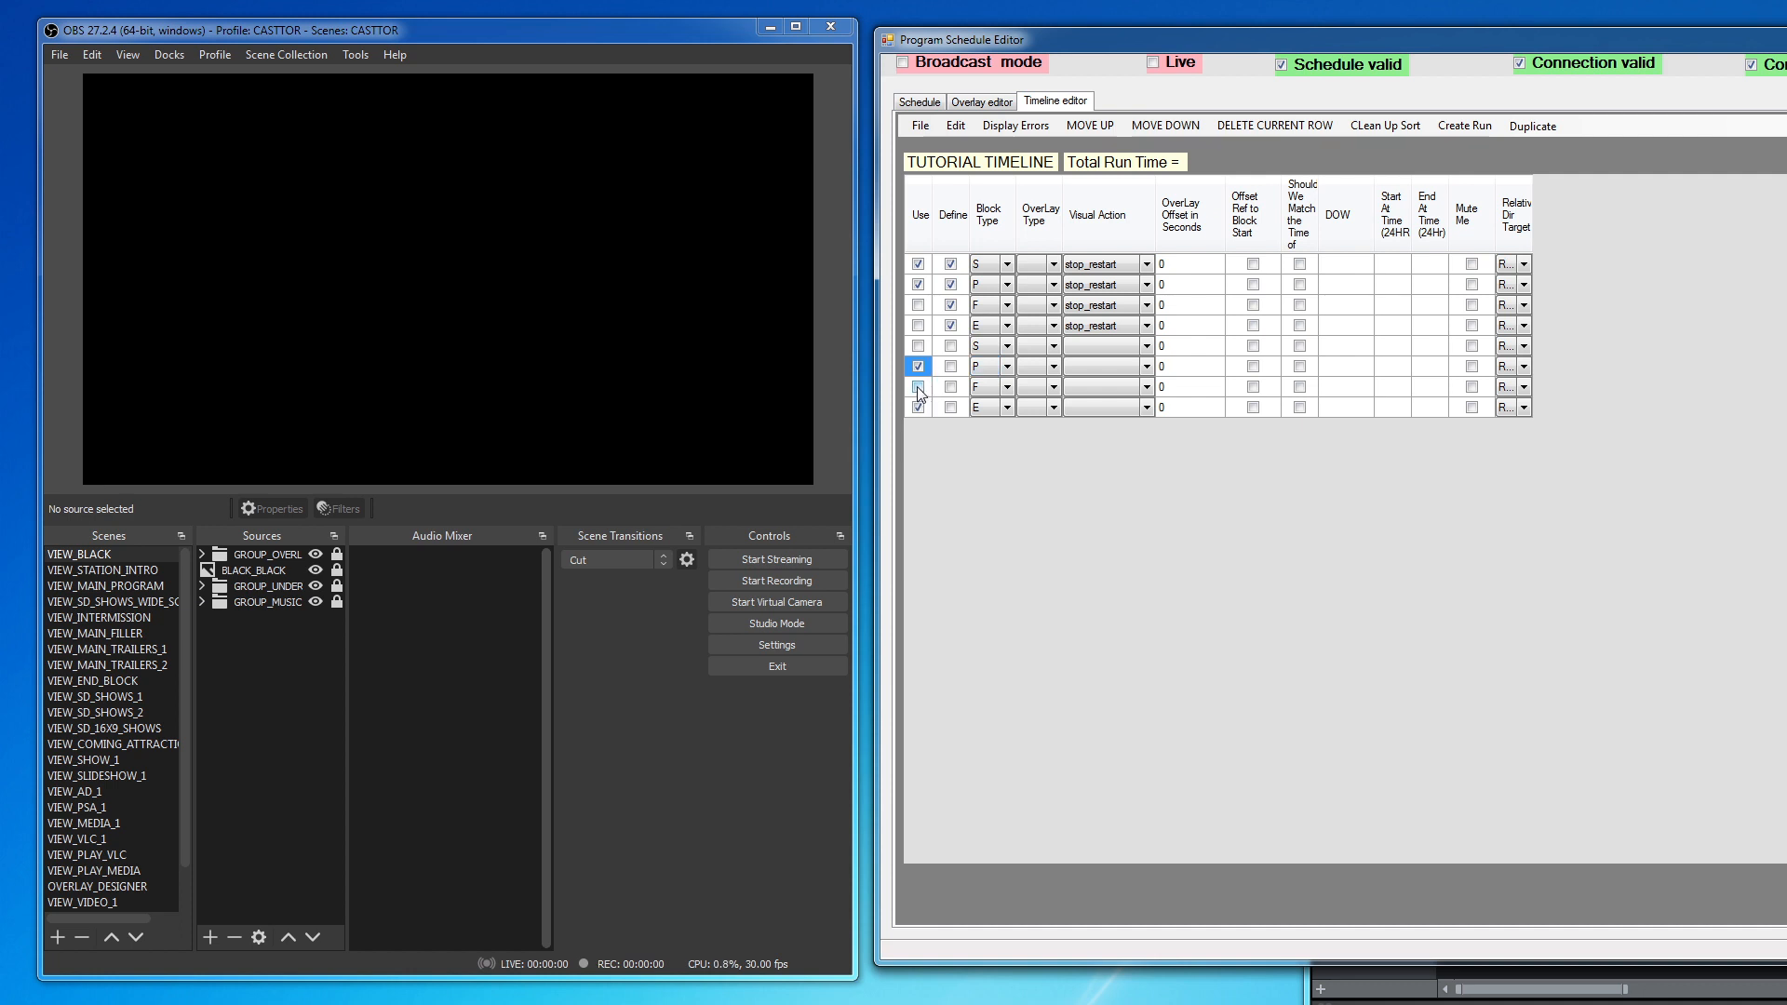
click(918, 306)
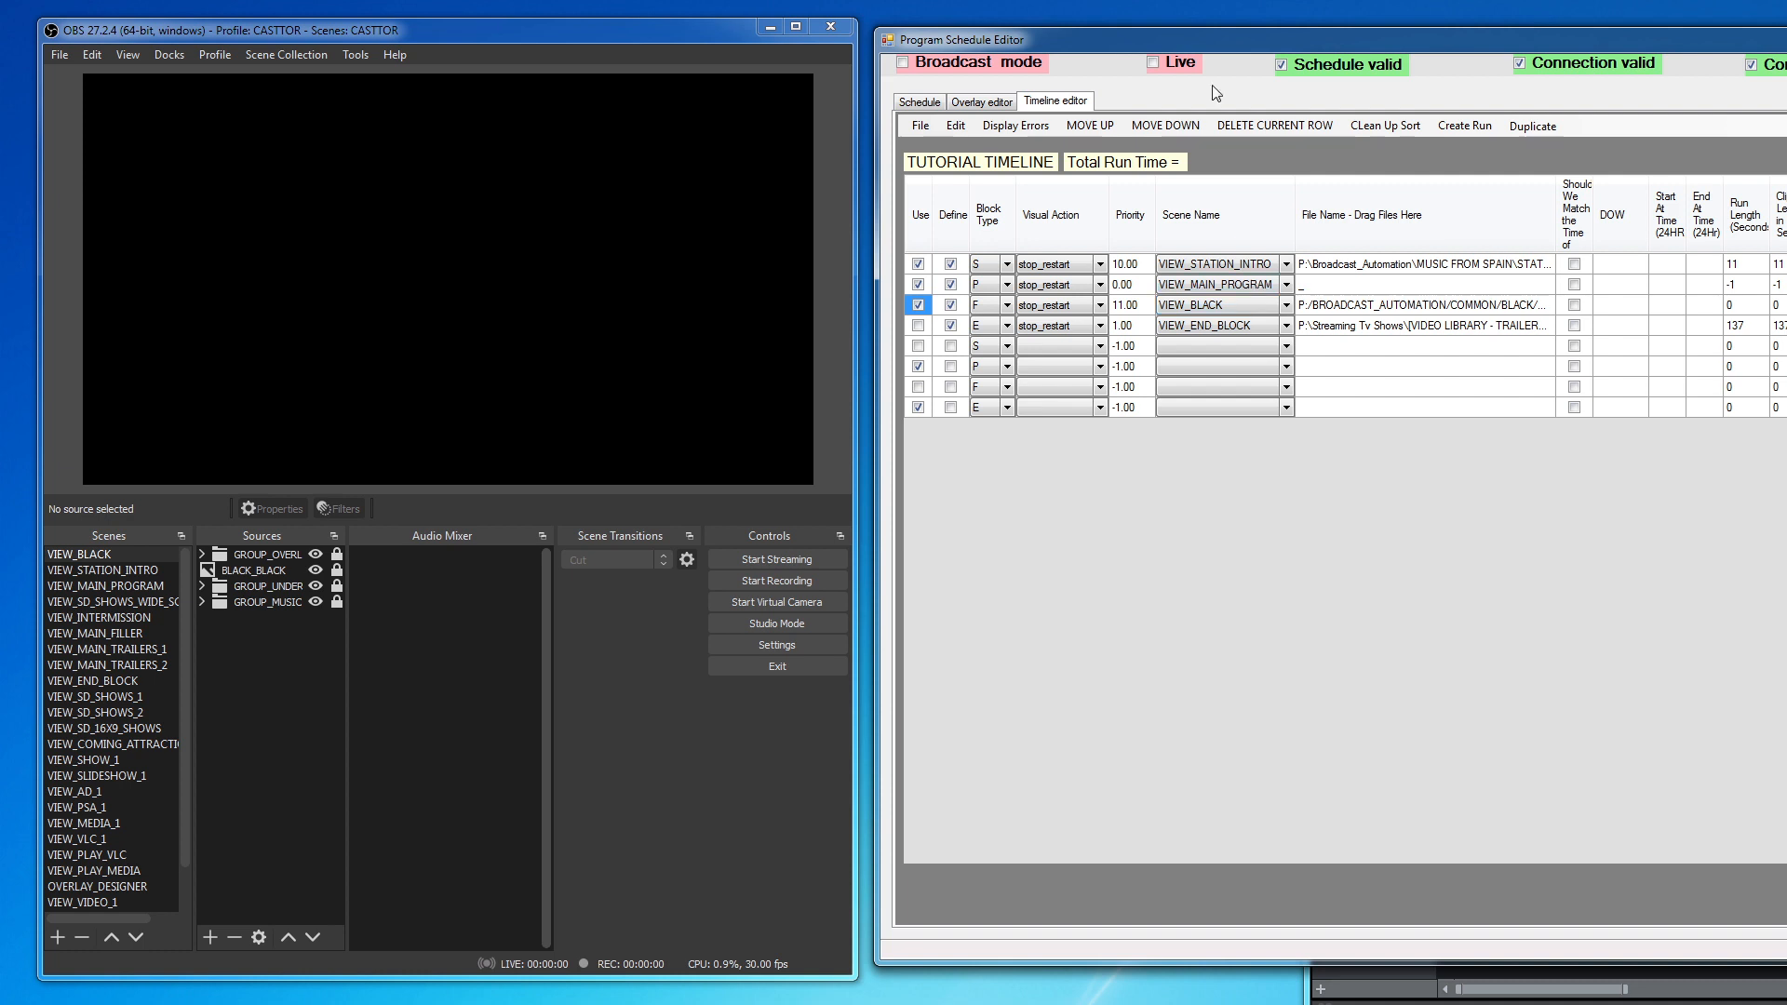
click(1063, 349)
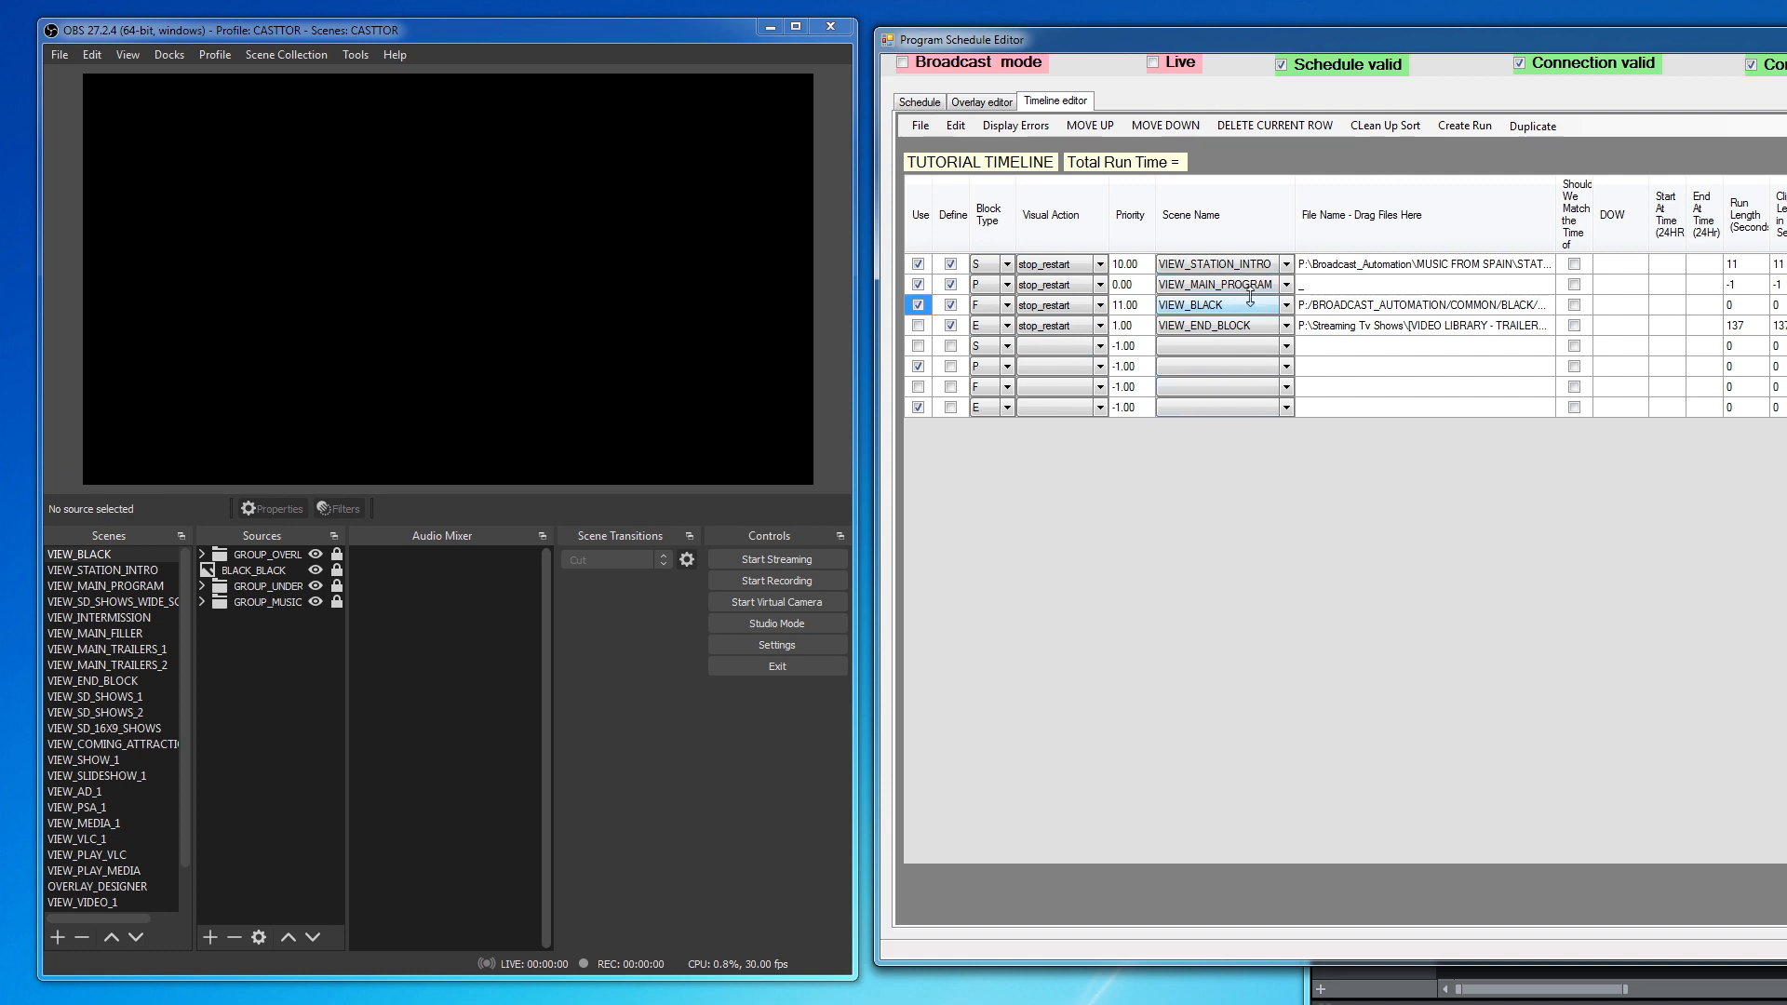
click(1289, 308)
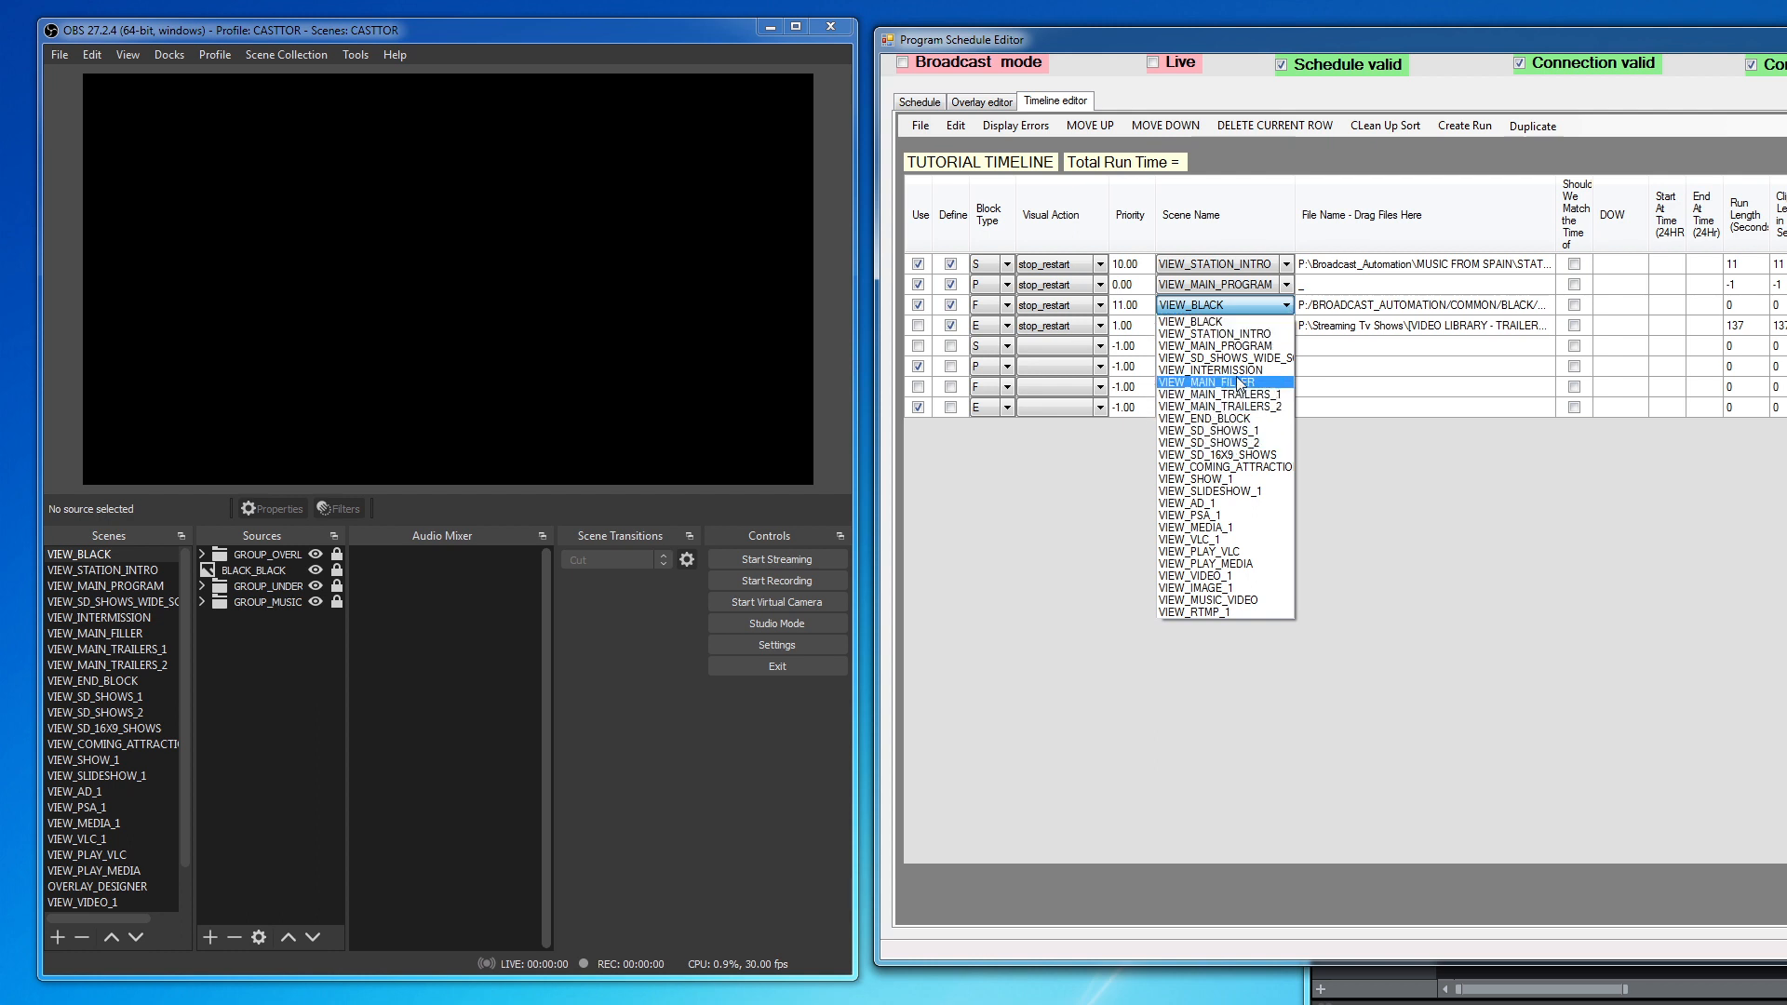
click(1219, 381)
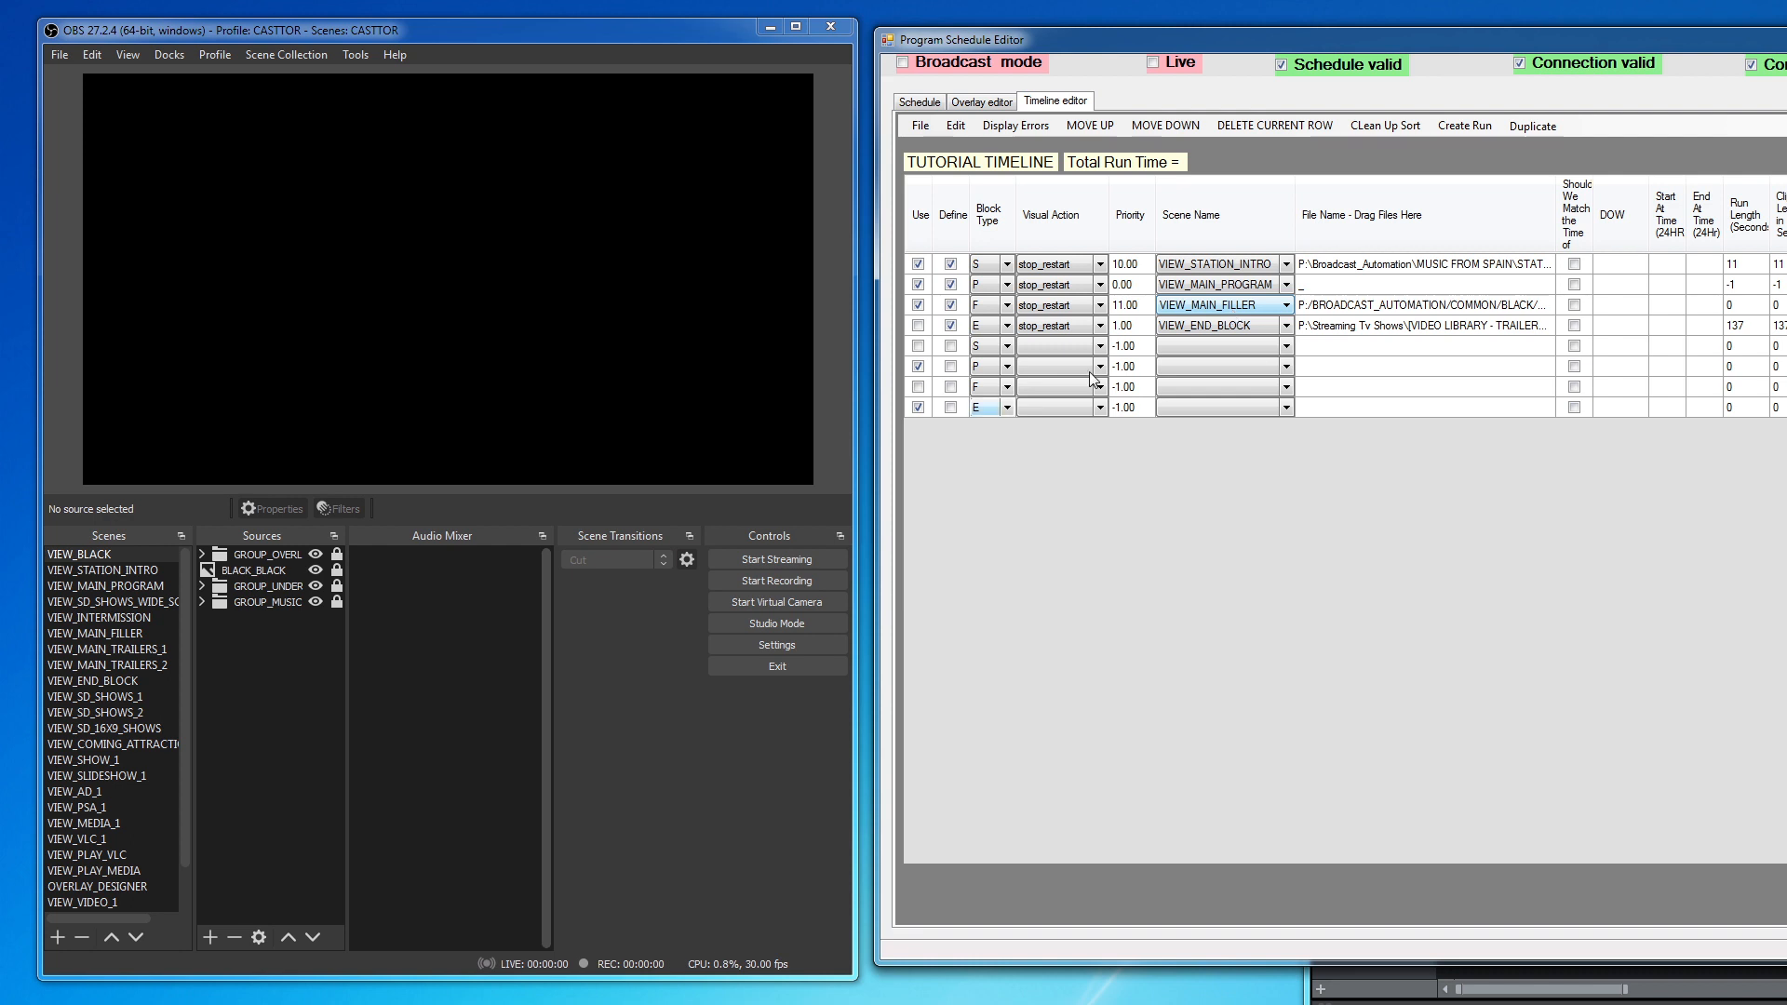
Step: Examine the VIEW_MAIN_FILLER scene's sources in OBS with the overlay group collapsed, unlocking and relocking its VLC filler source
click(114, 633)
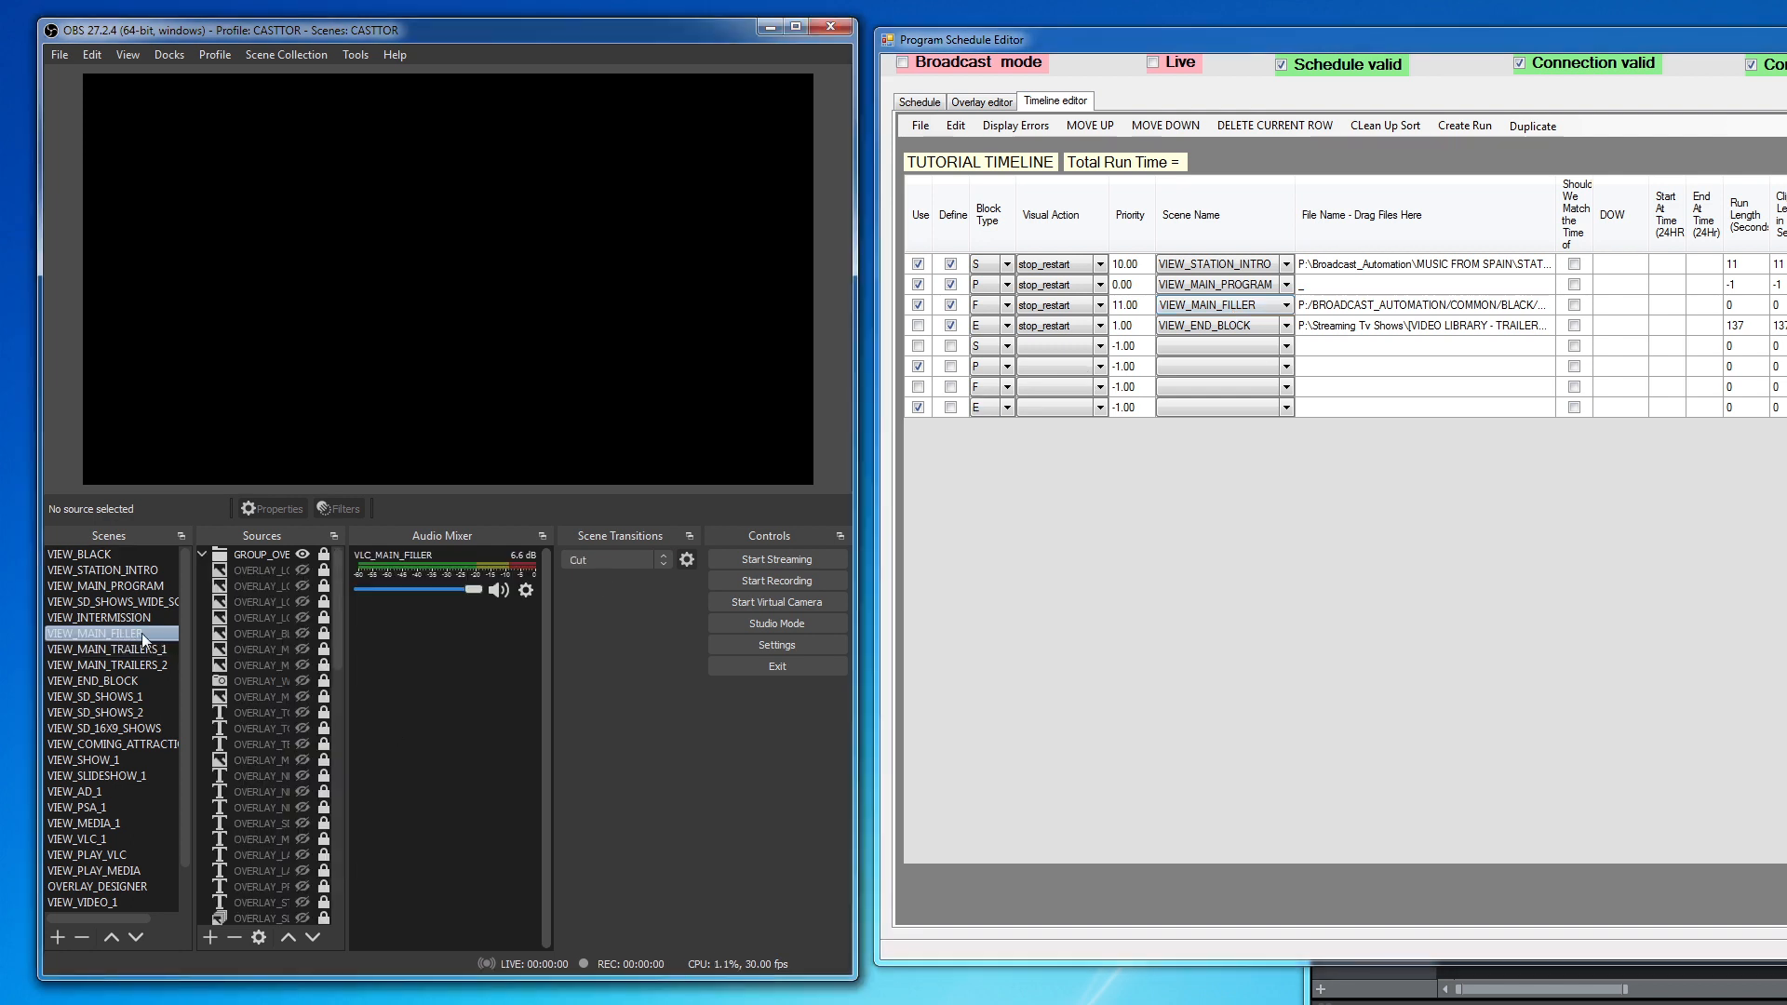
click(202, 554)
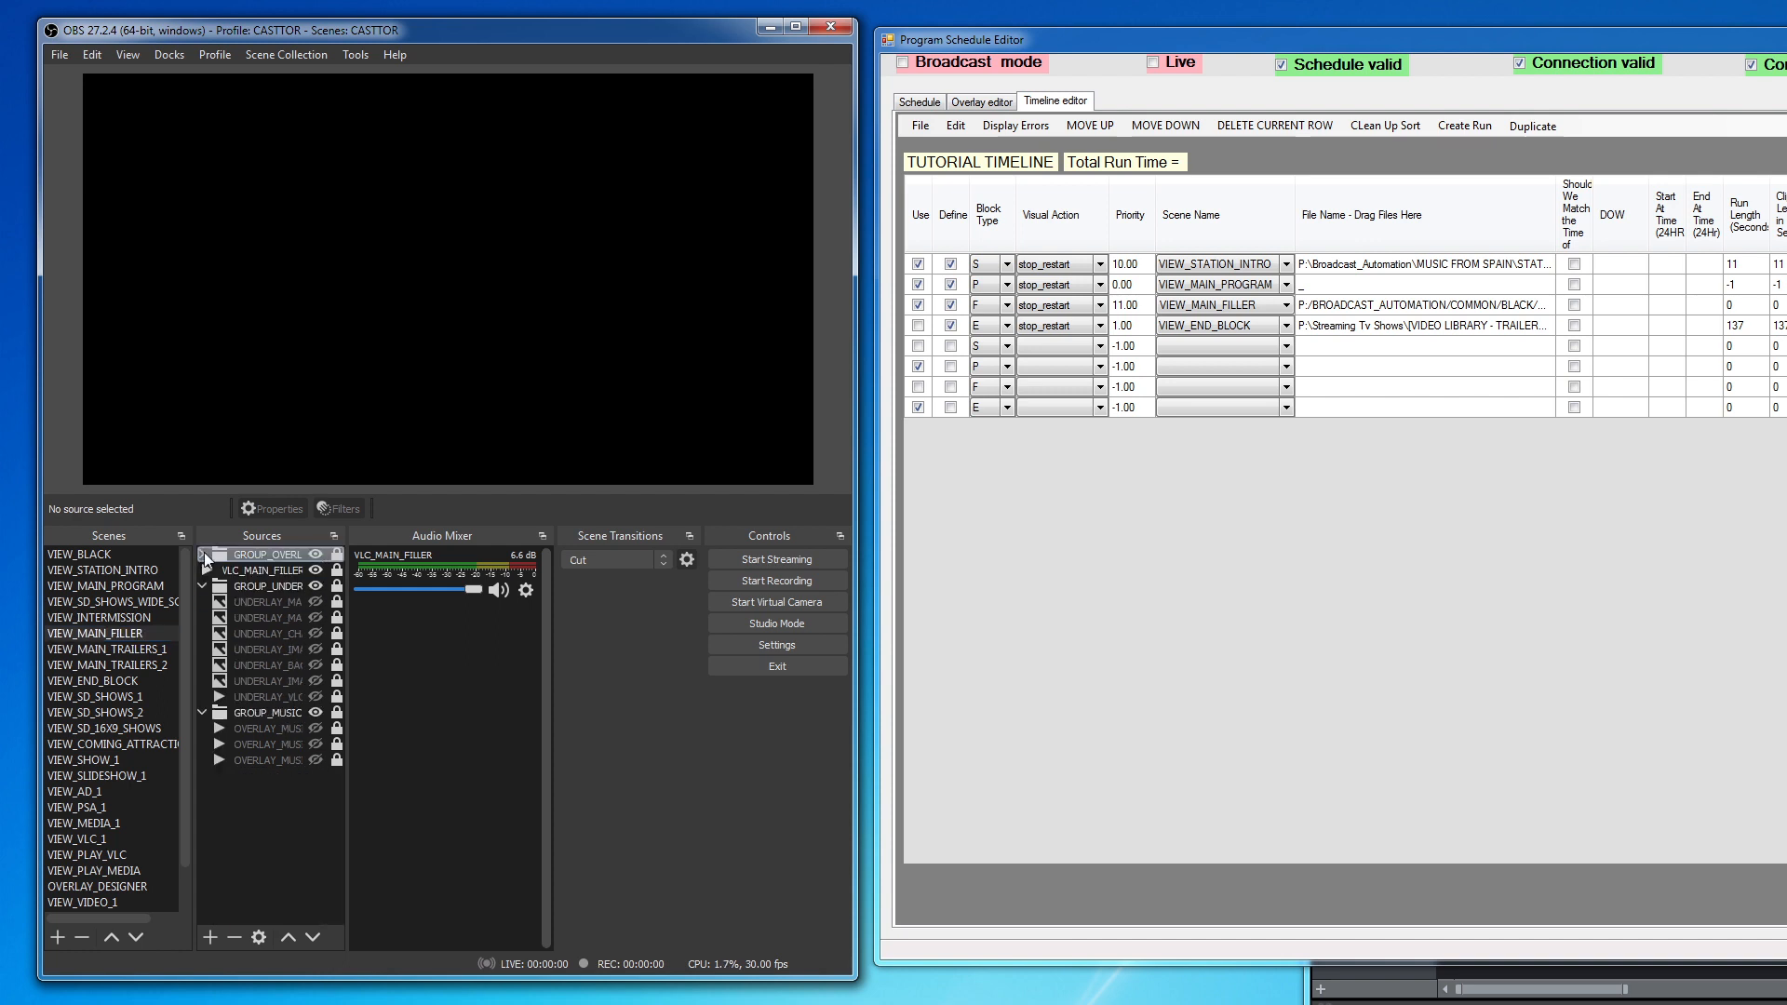
click(337, 570)
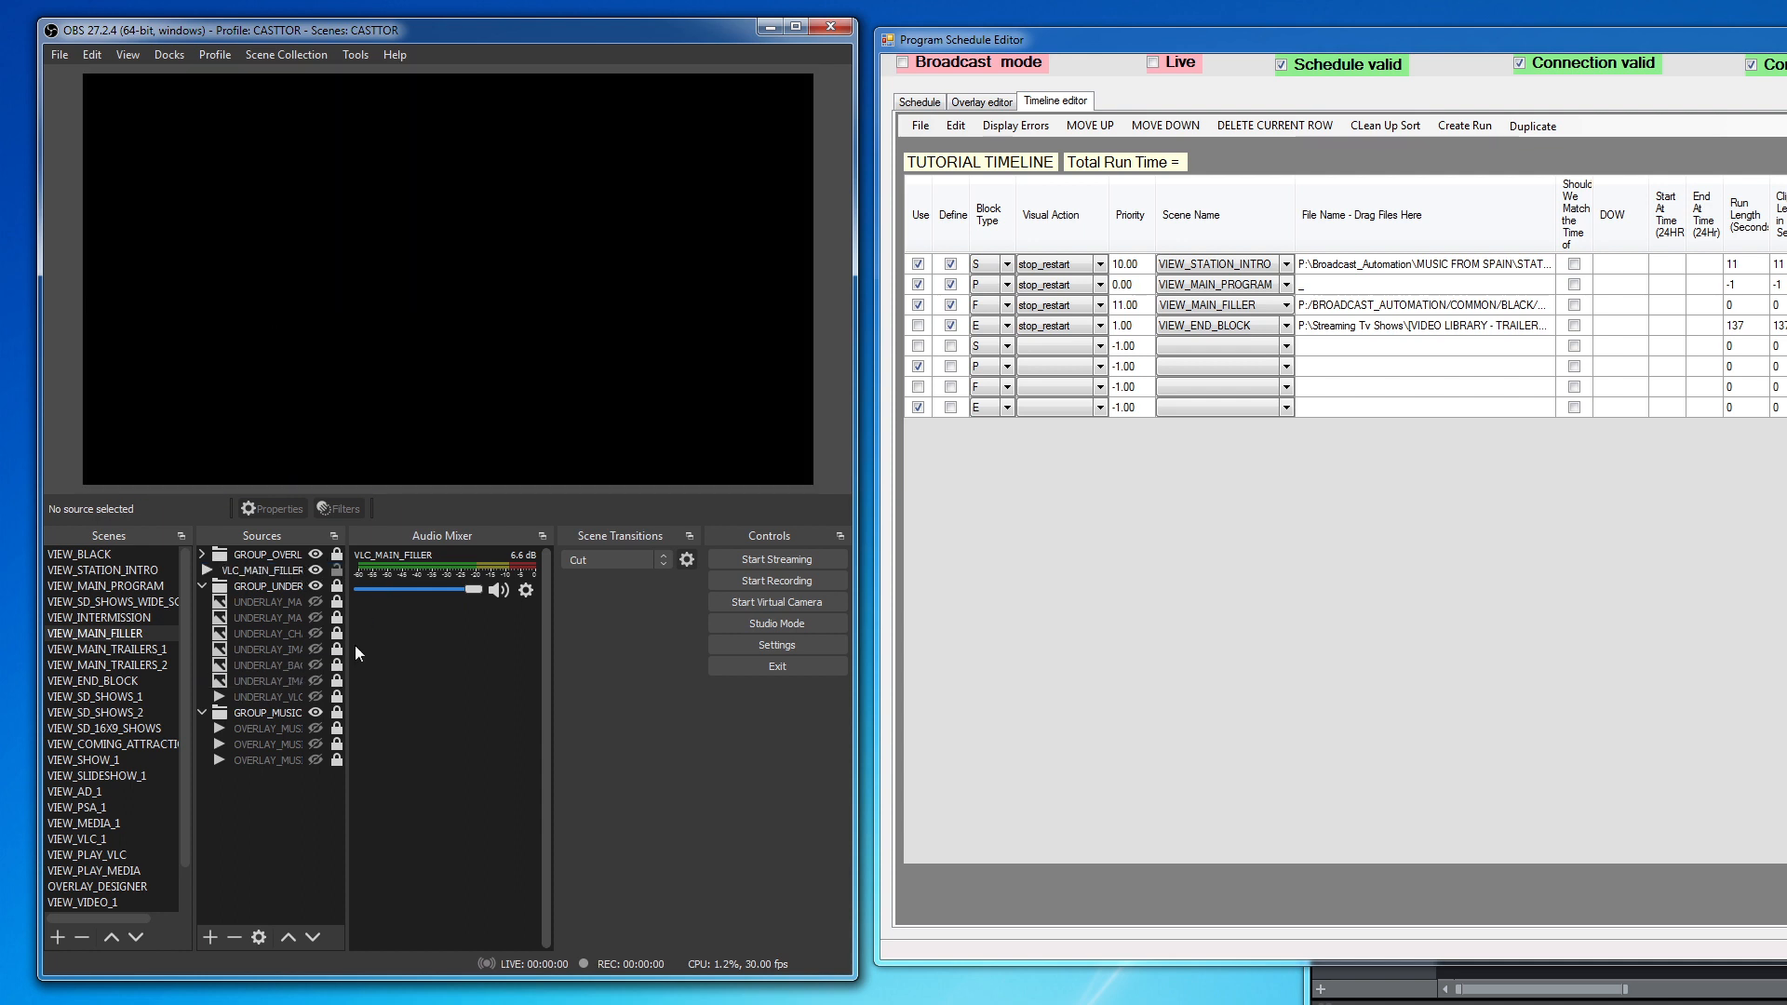
click(337, 572)
Step: Replace the defined F row's file with _ and make F the only undefined row with Use enabled
click(918, 386)
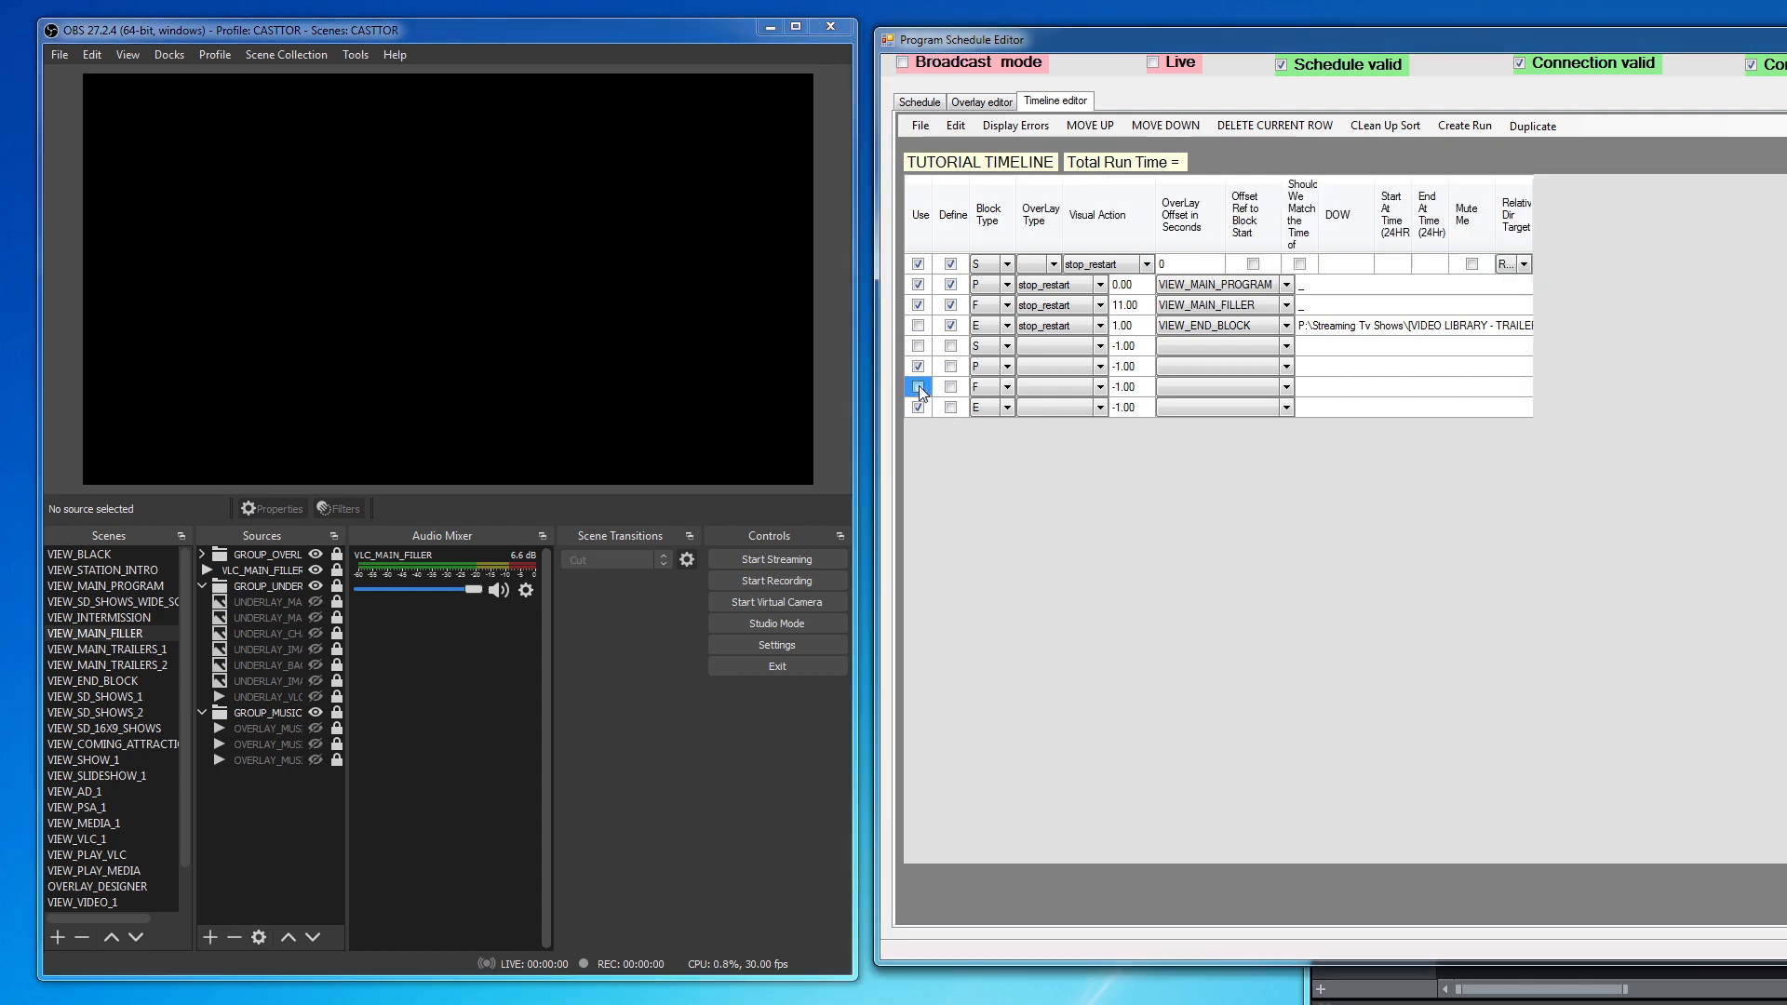
click(918, 366)
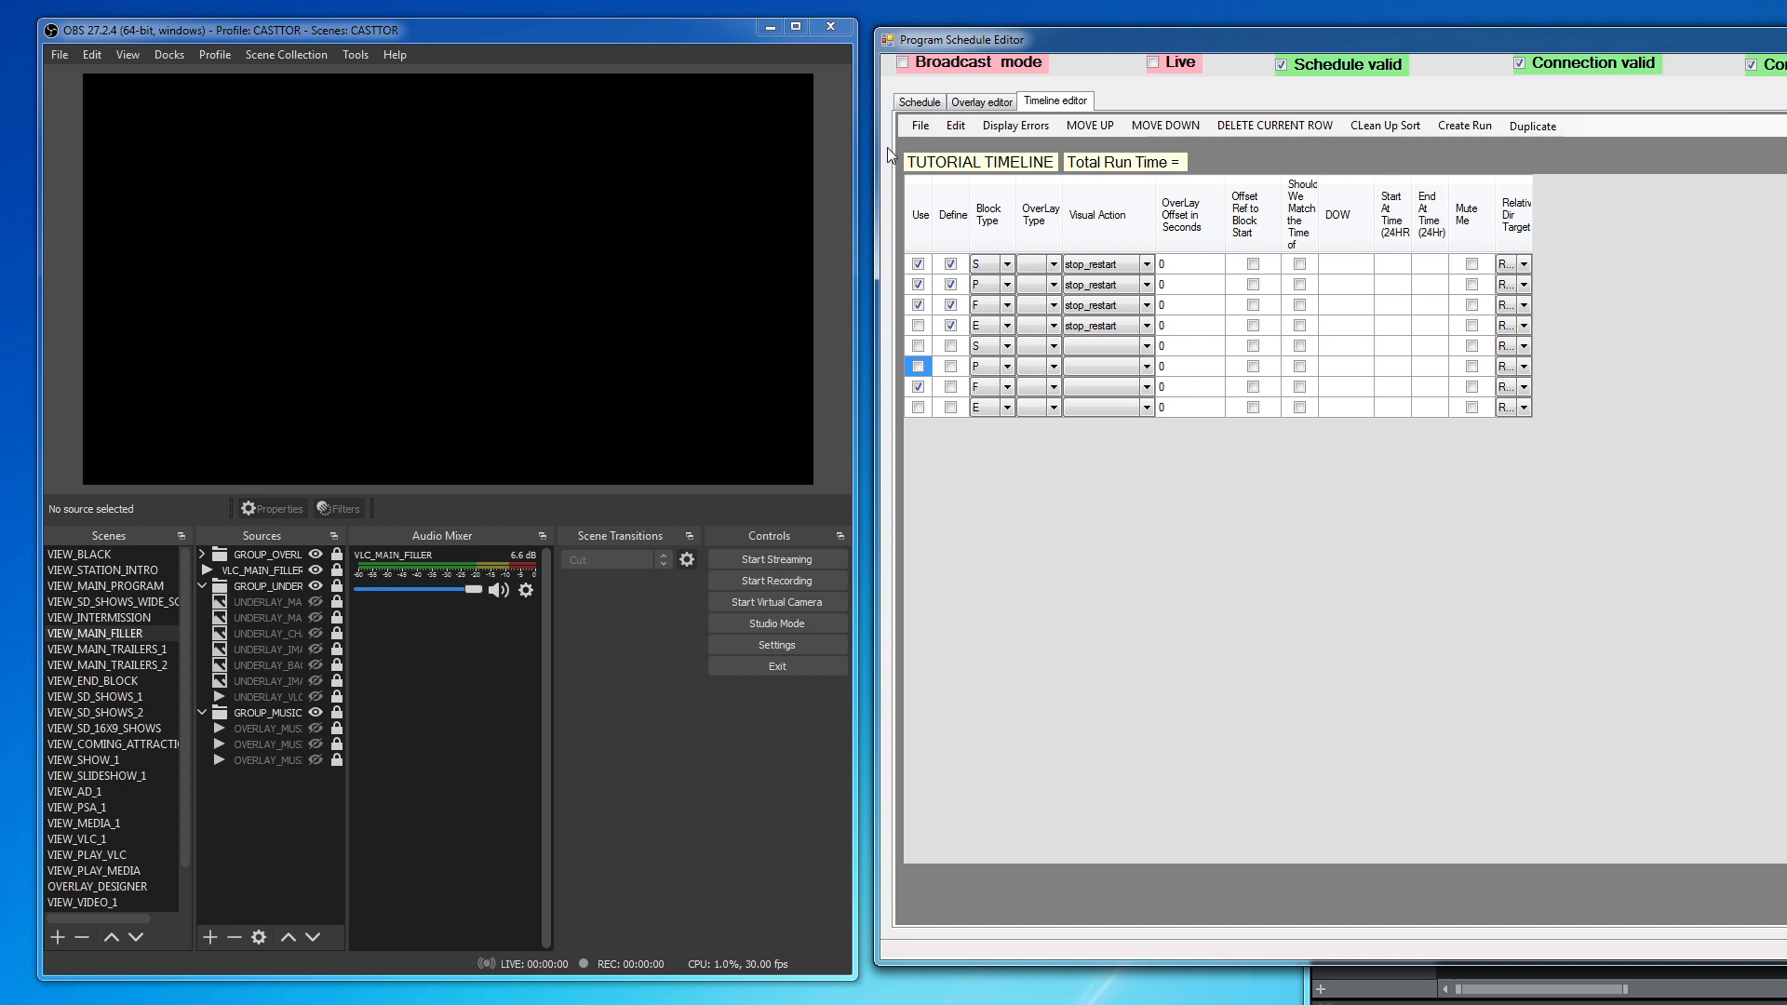
Step: Try to play the scheduled episode with only the filler block in use, and stop playback
click(920, 102)
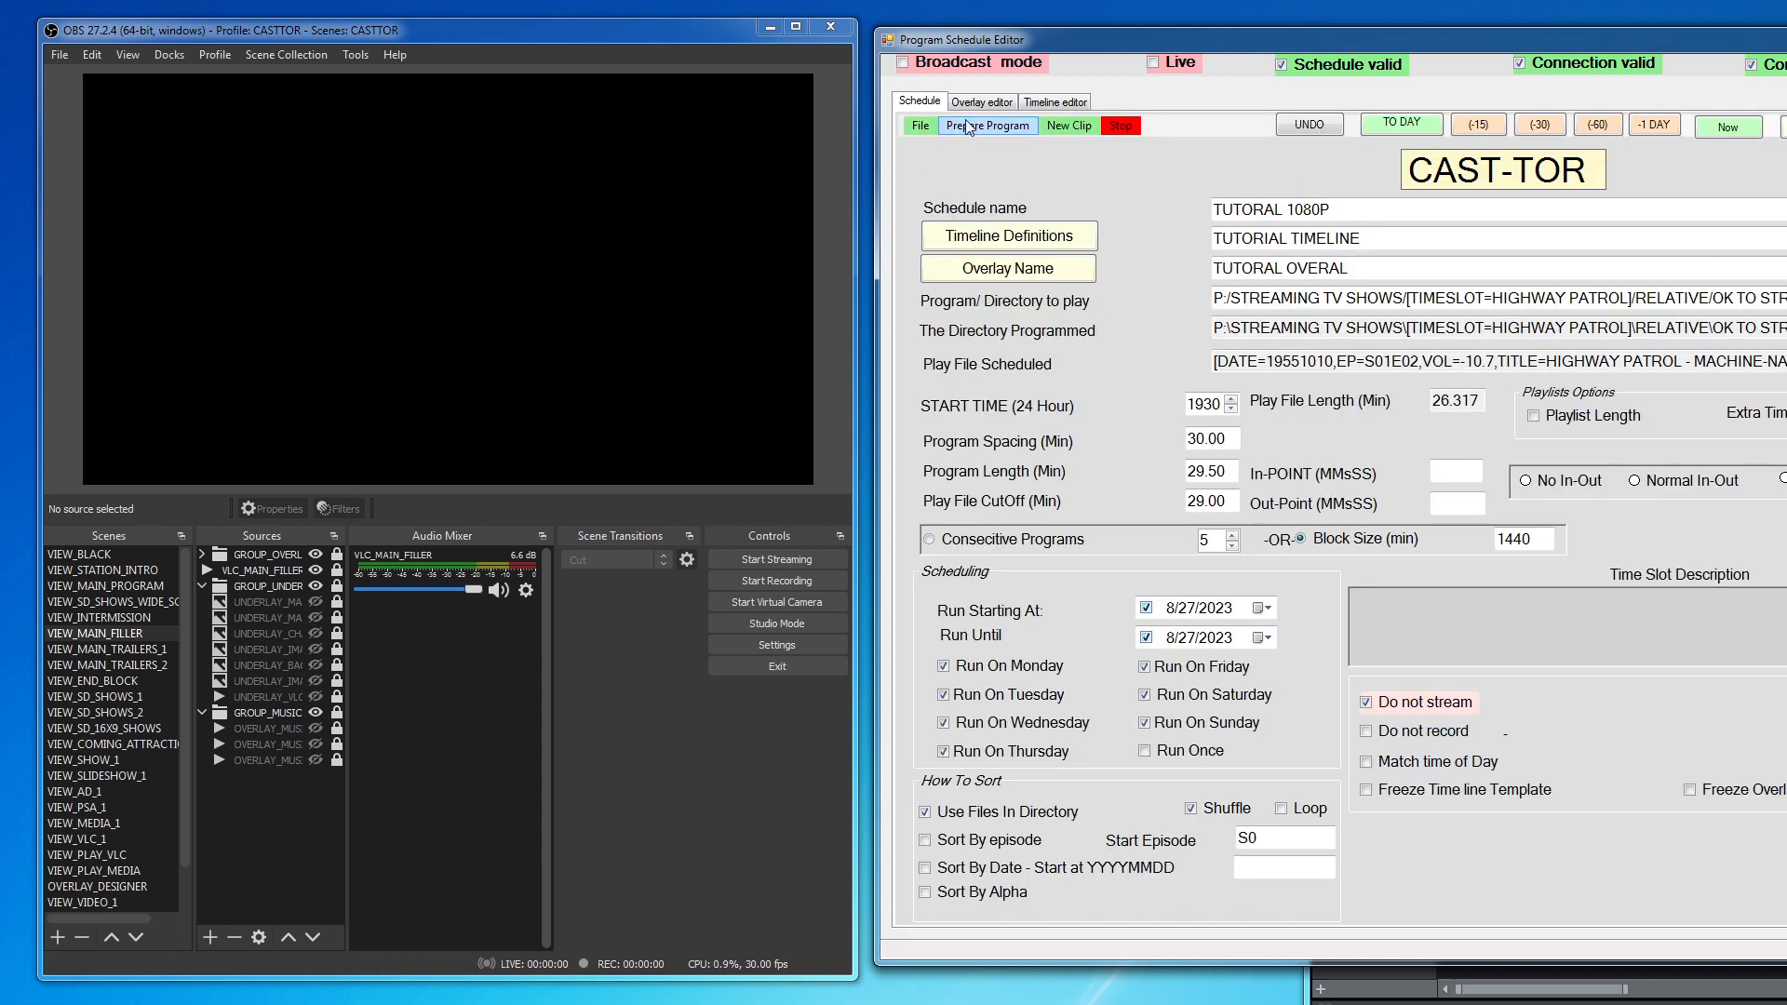
click(987, 126)
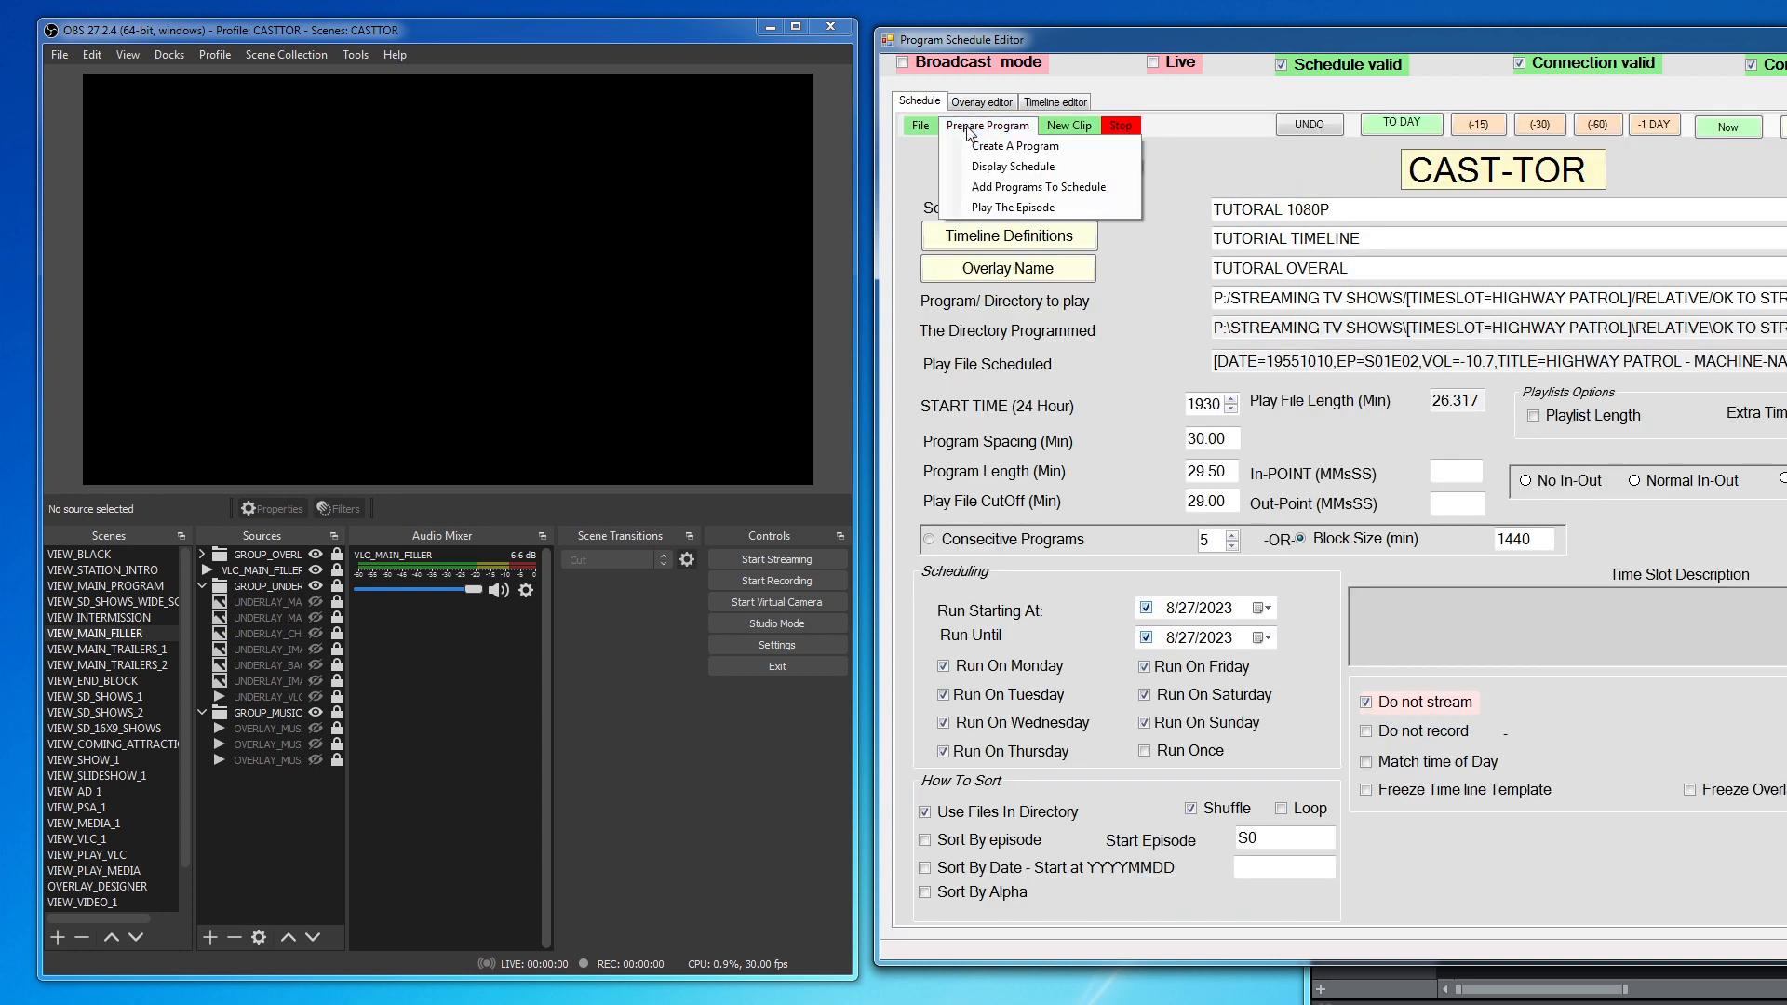
click(1005, 209)
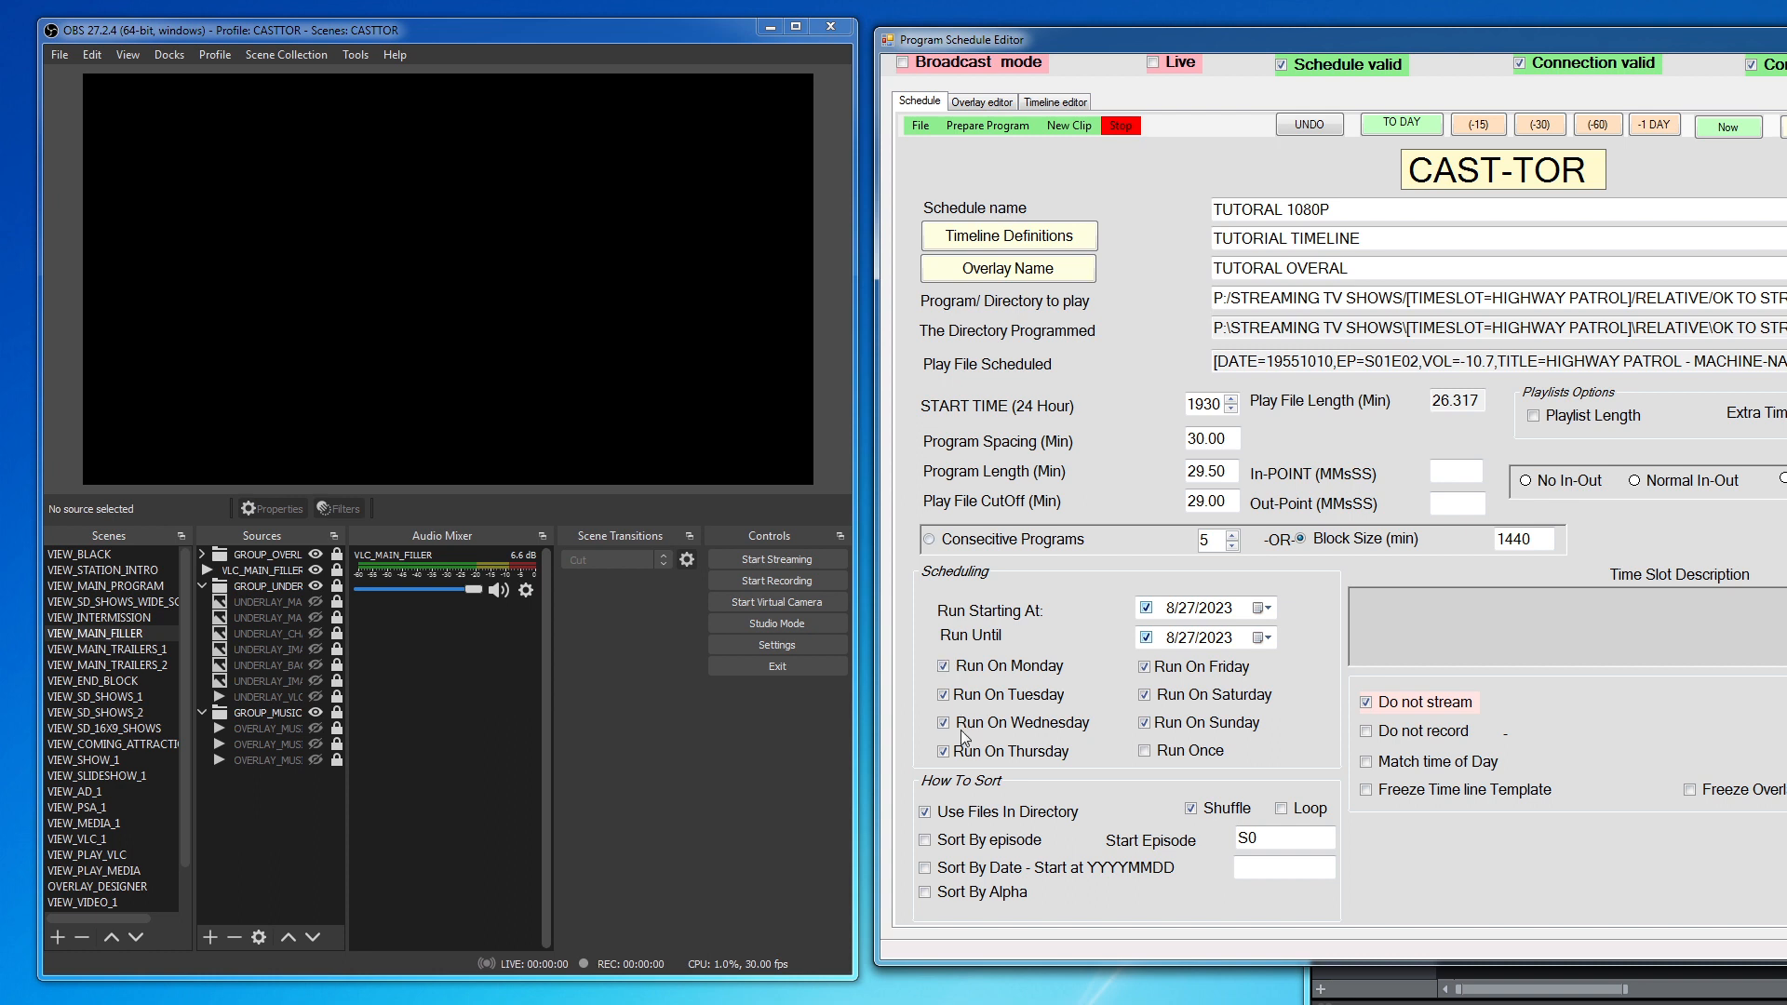
click(1115, 121)
Step: Enable Use on the undefined E row of TUTORIAL TIMELINE and try playing the scheduled episode again
click(1040, 104)
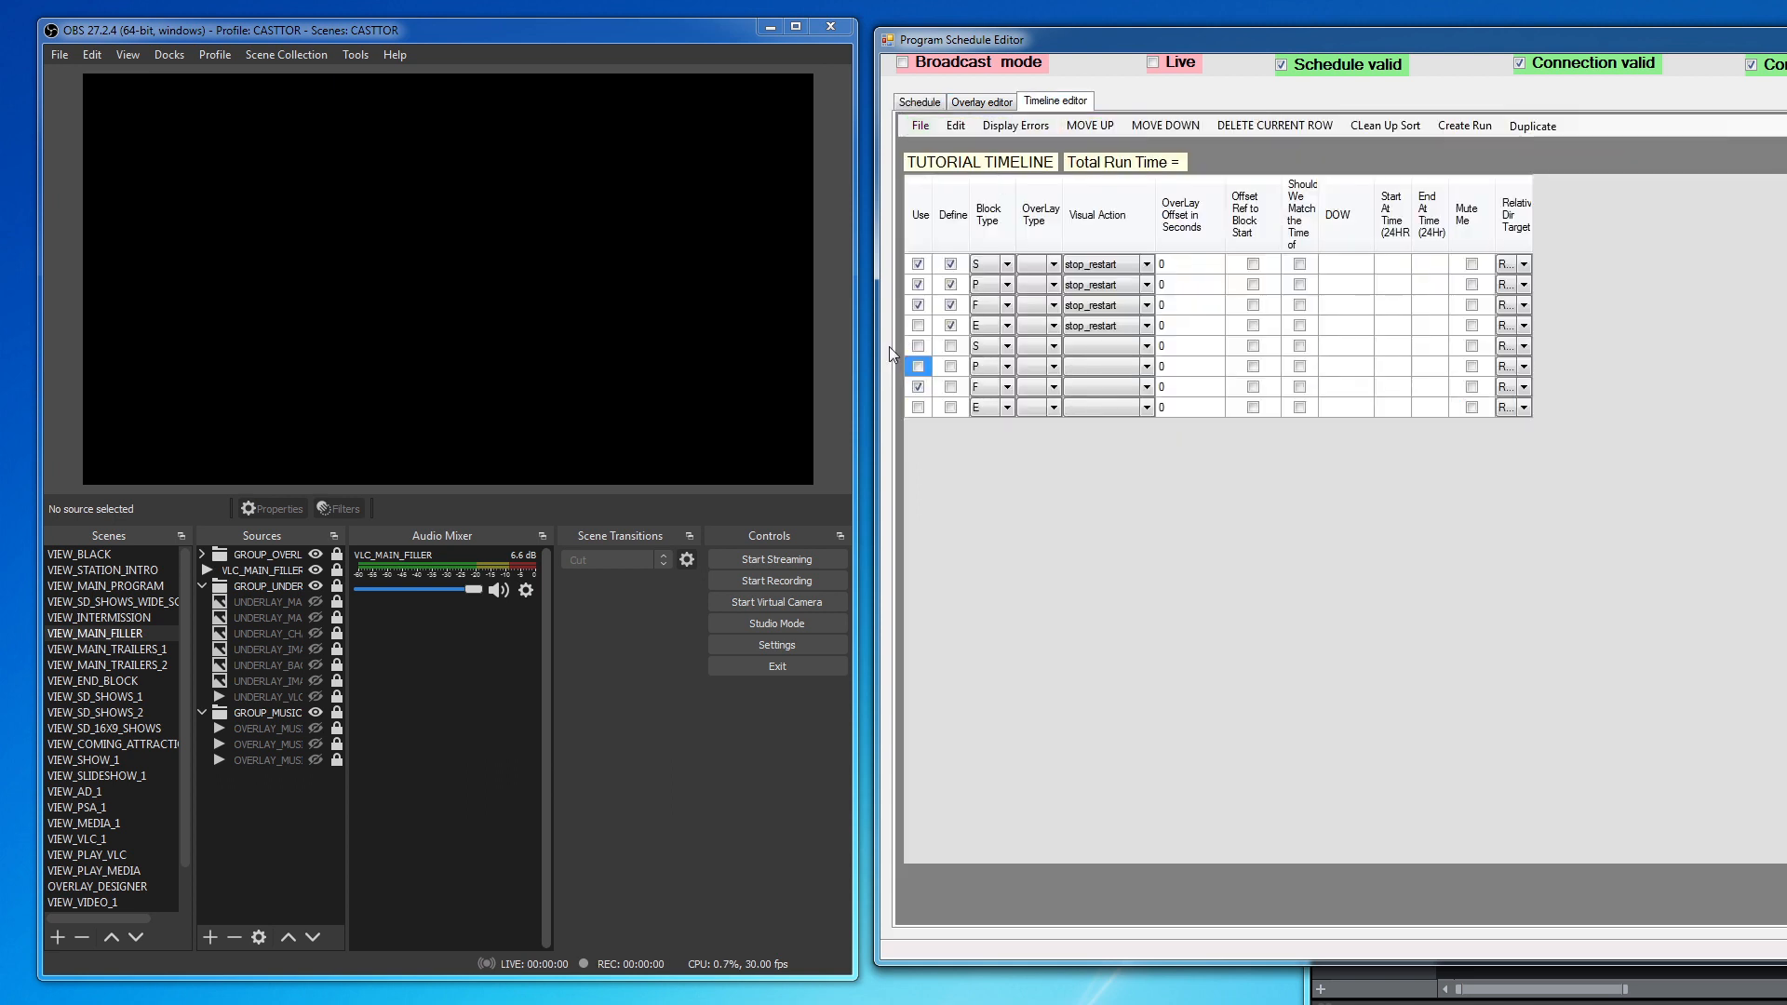
click(918, 408)
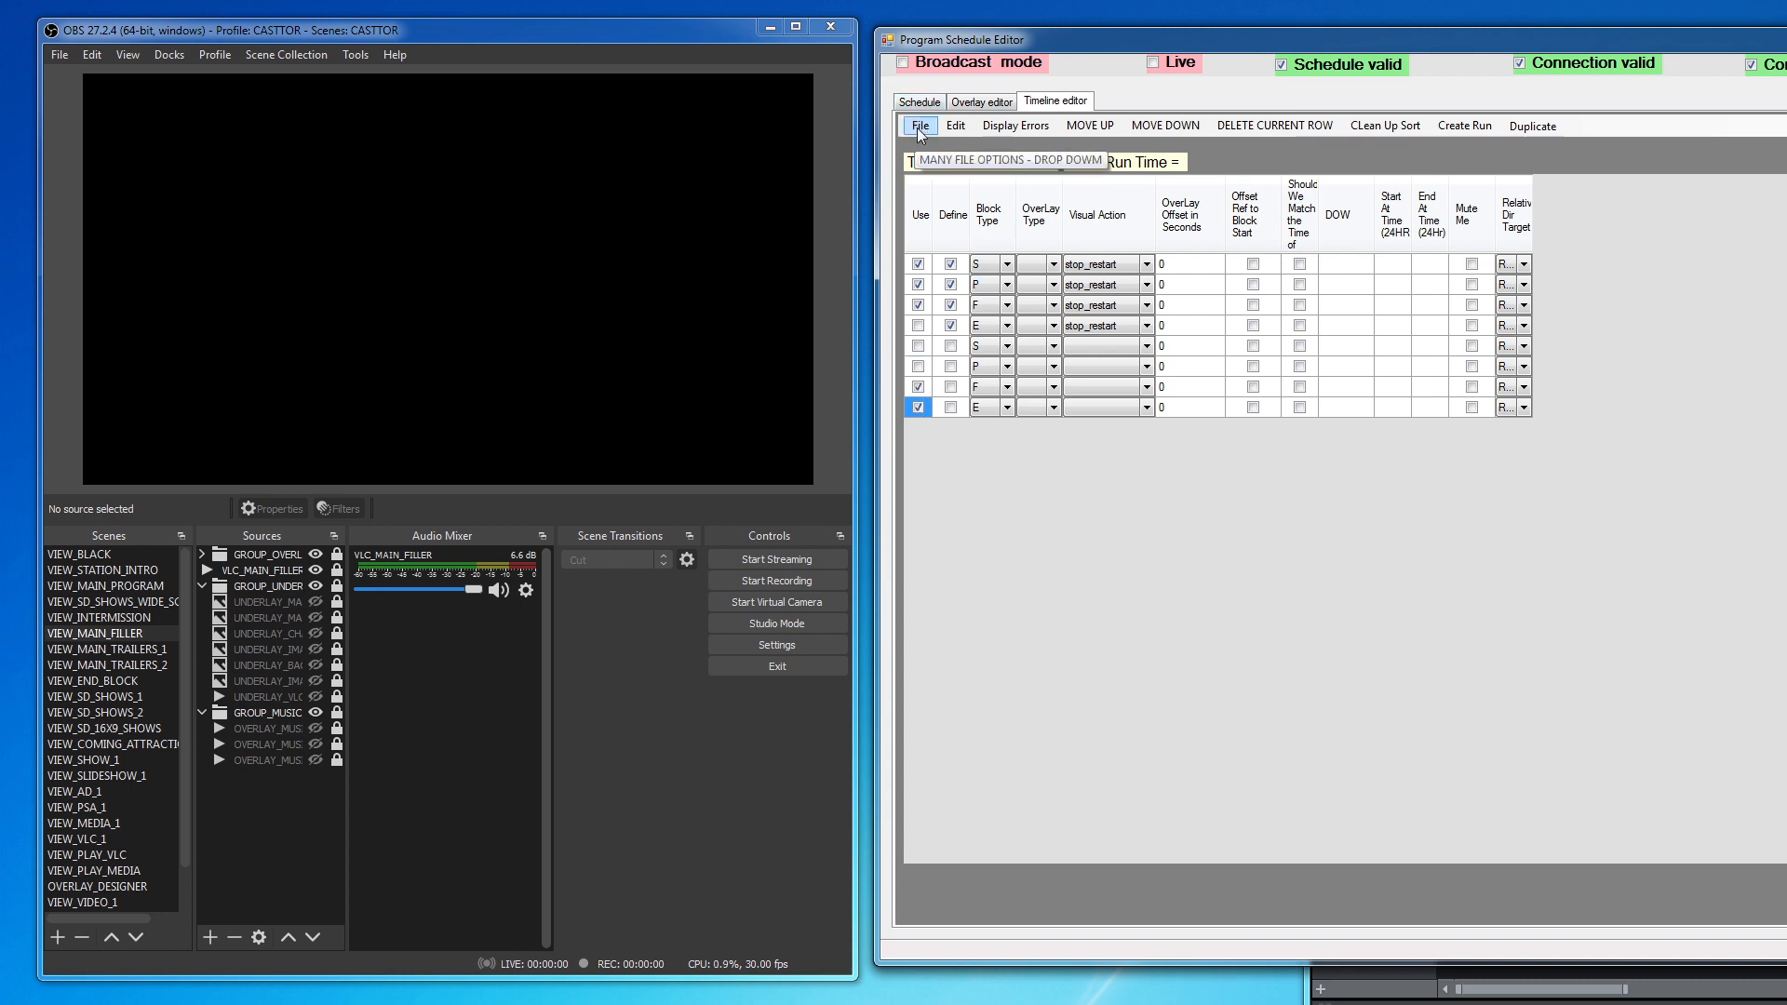
click(920, 102)
click(975, 126)
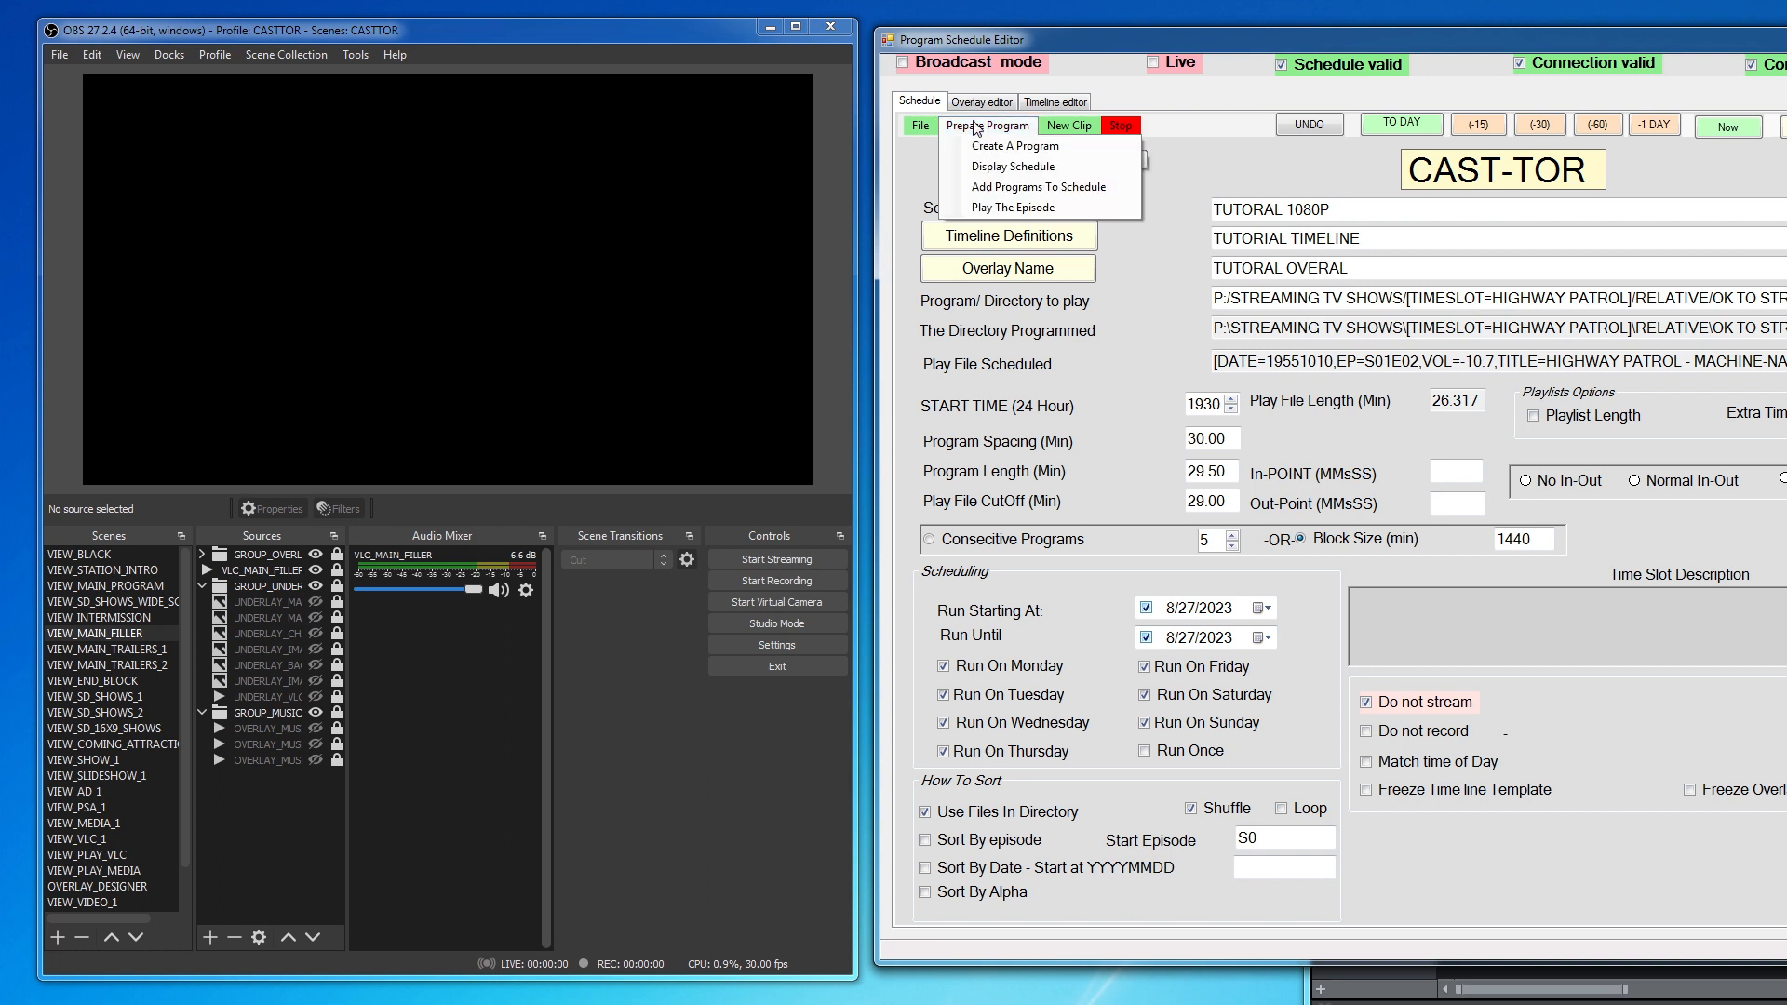
click(989, 207)
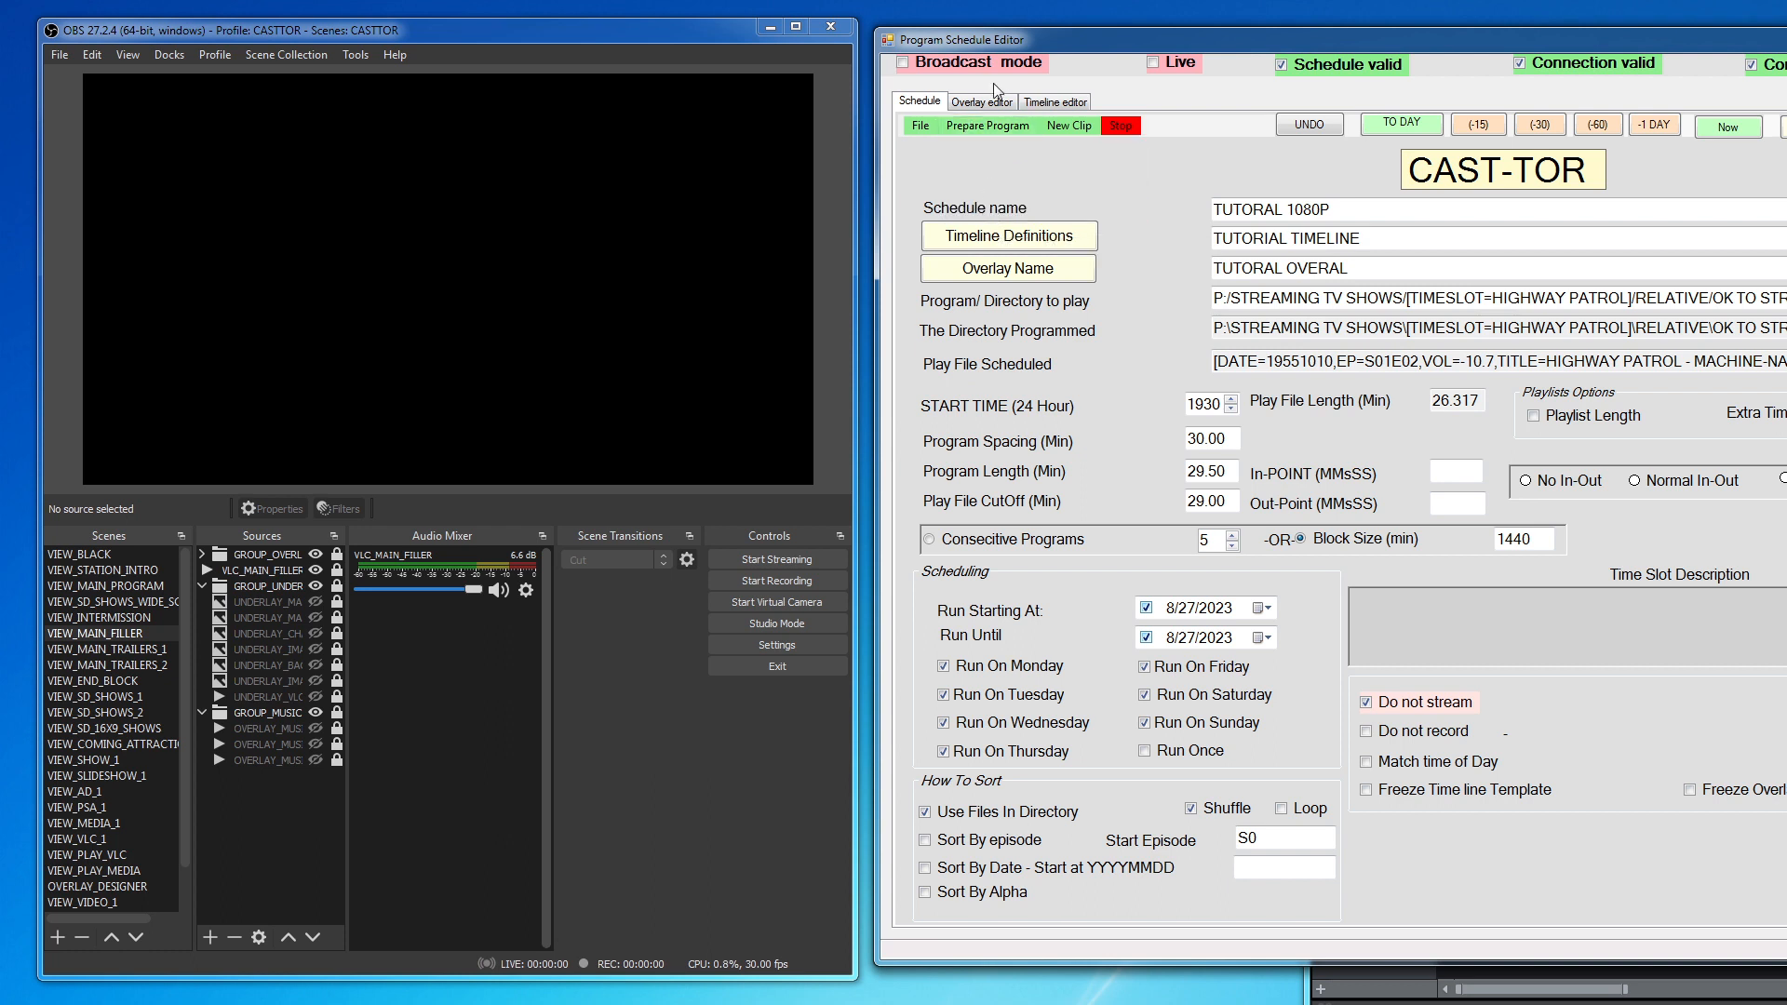
Step: Return to TUTORIAL TIMELINE and reopen the GENERAL folder of [VIDEO LIBRARY - TRAILERS] in Windows Explorer
click(1080, 111)
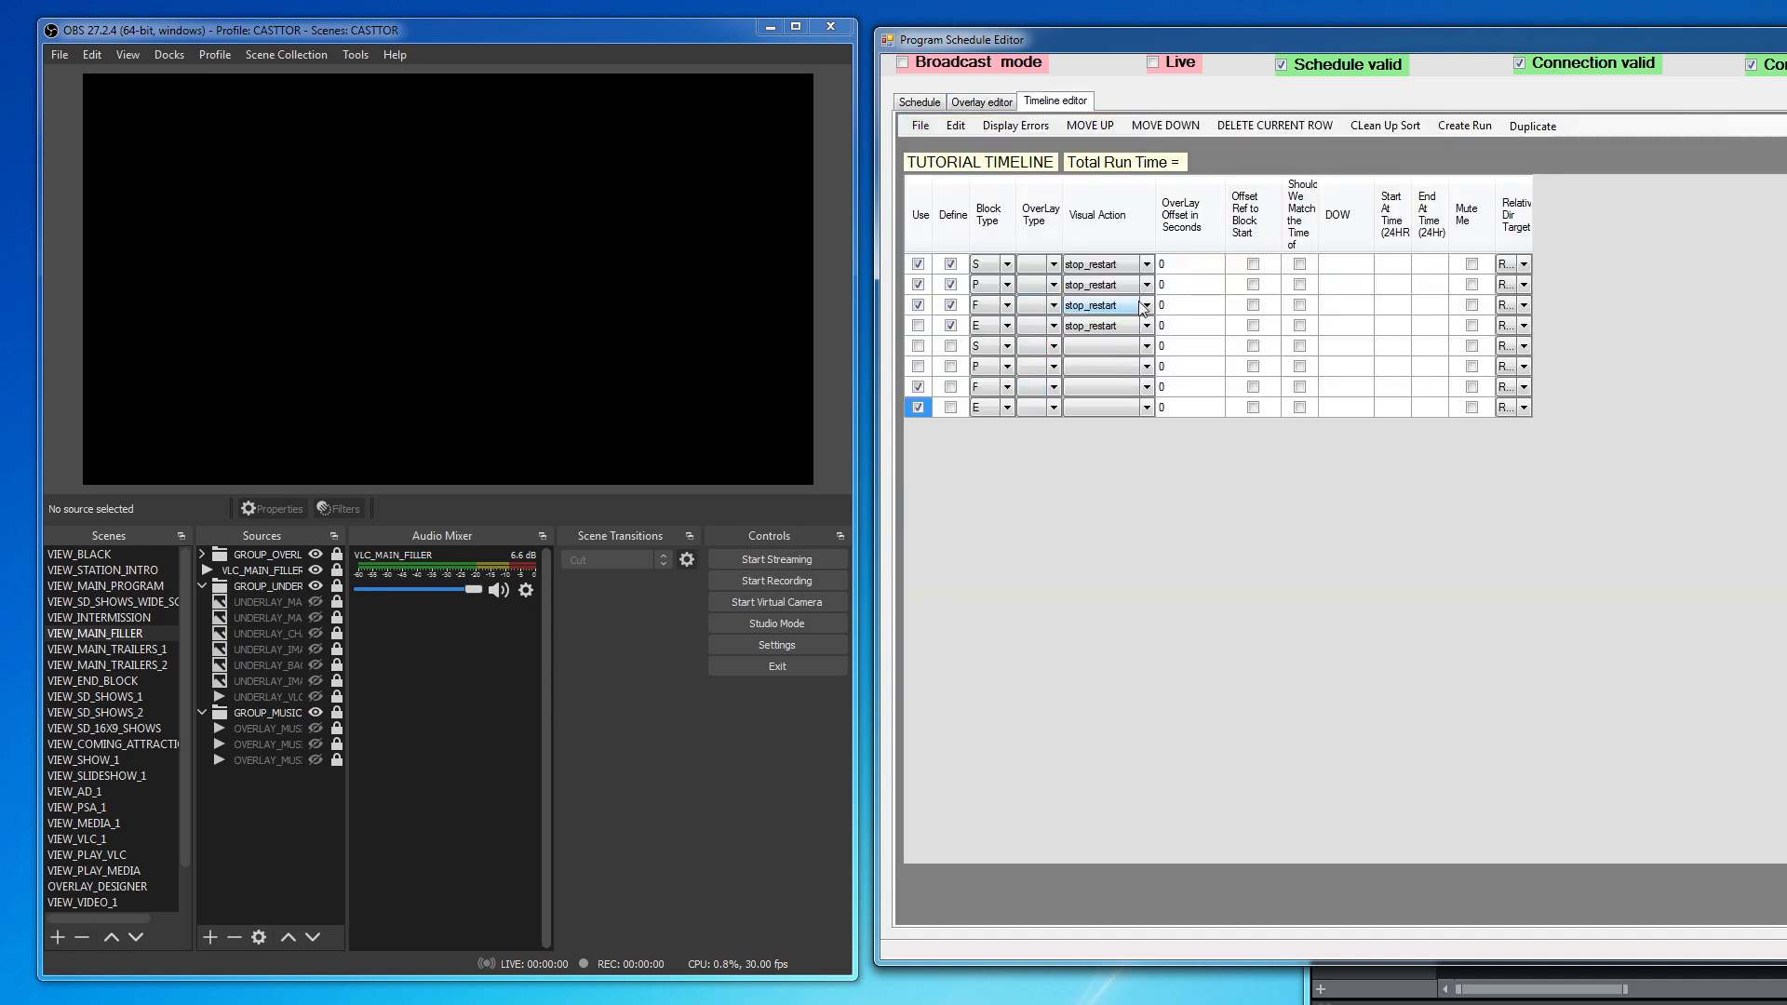
click(1173, 308)
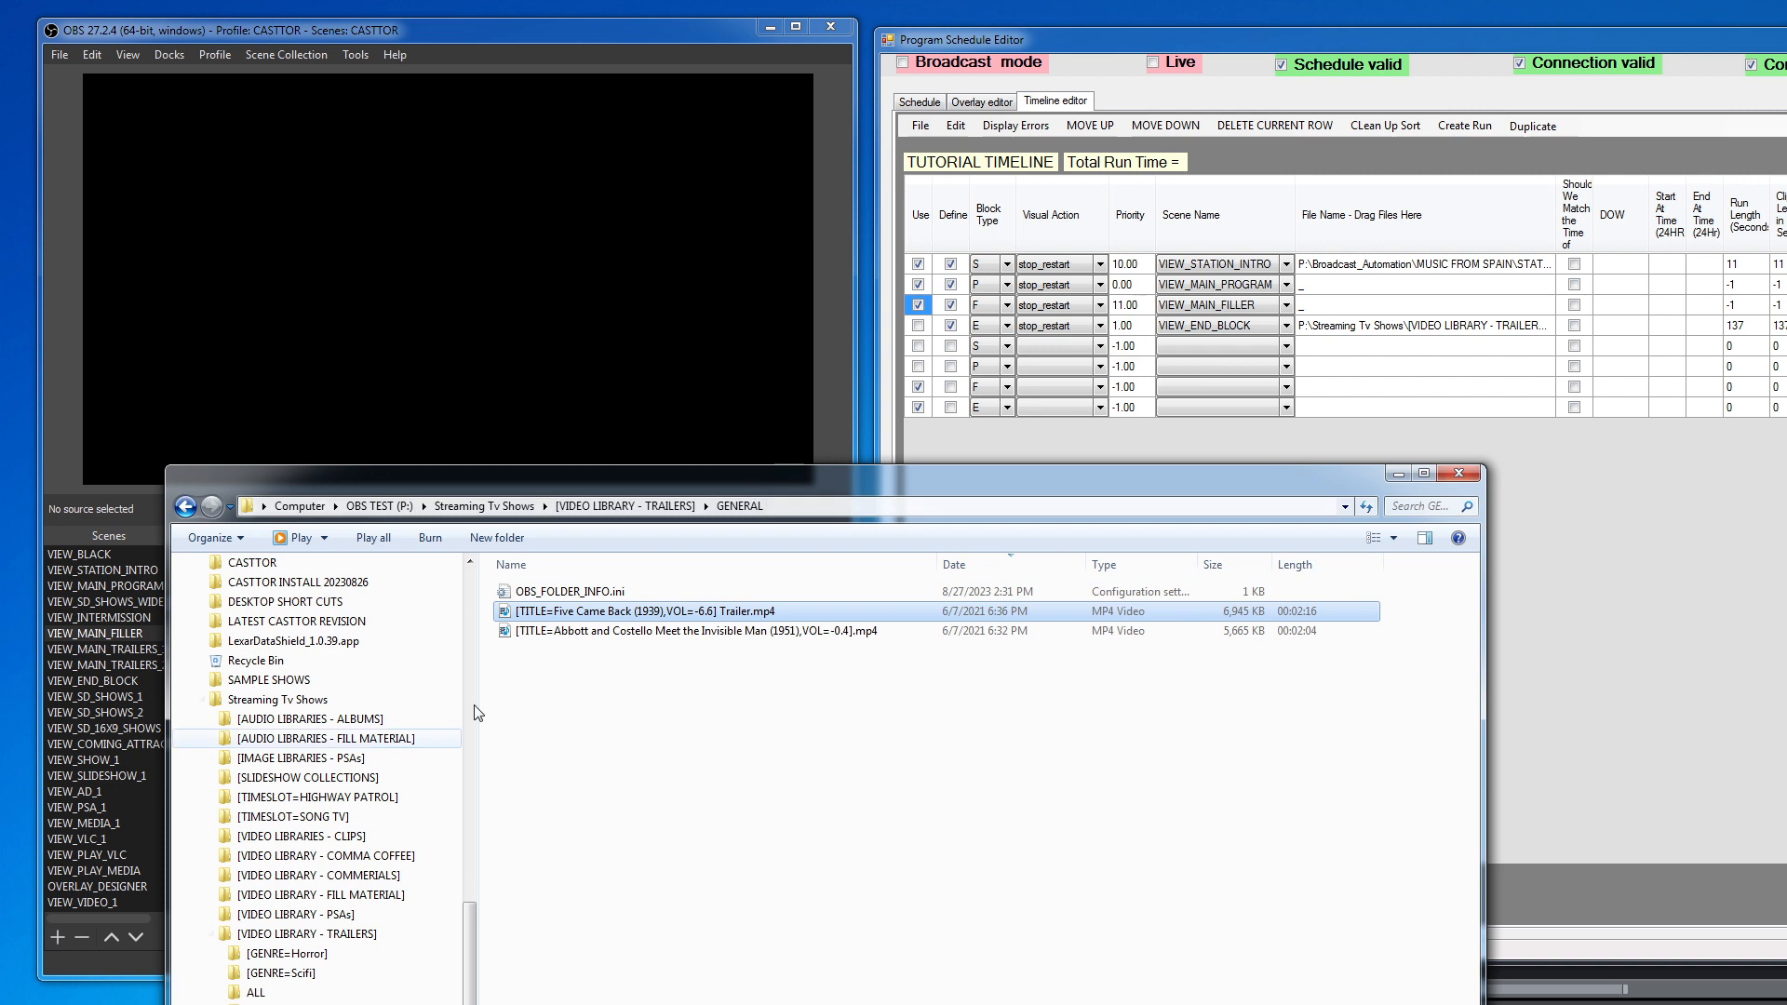
click(308, 935)
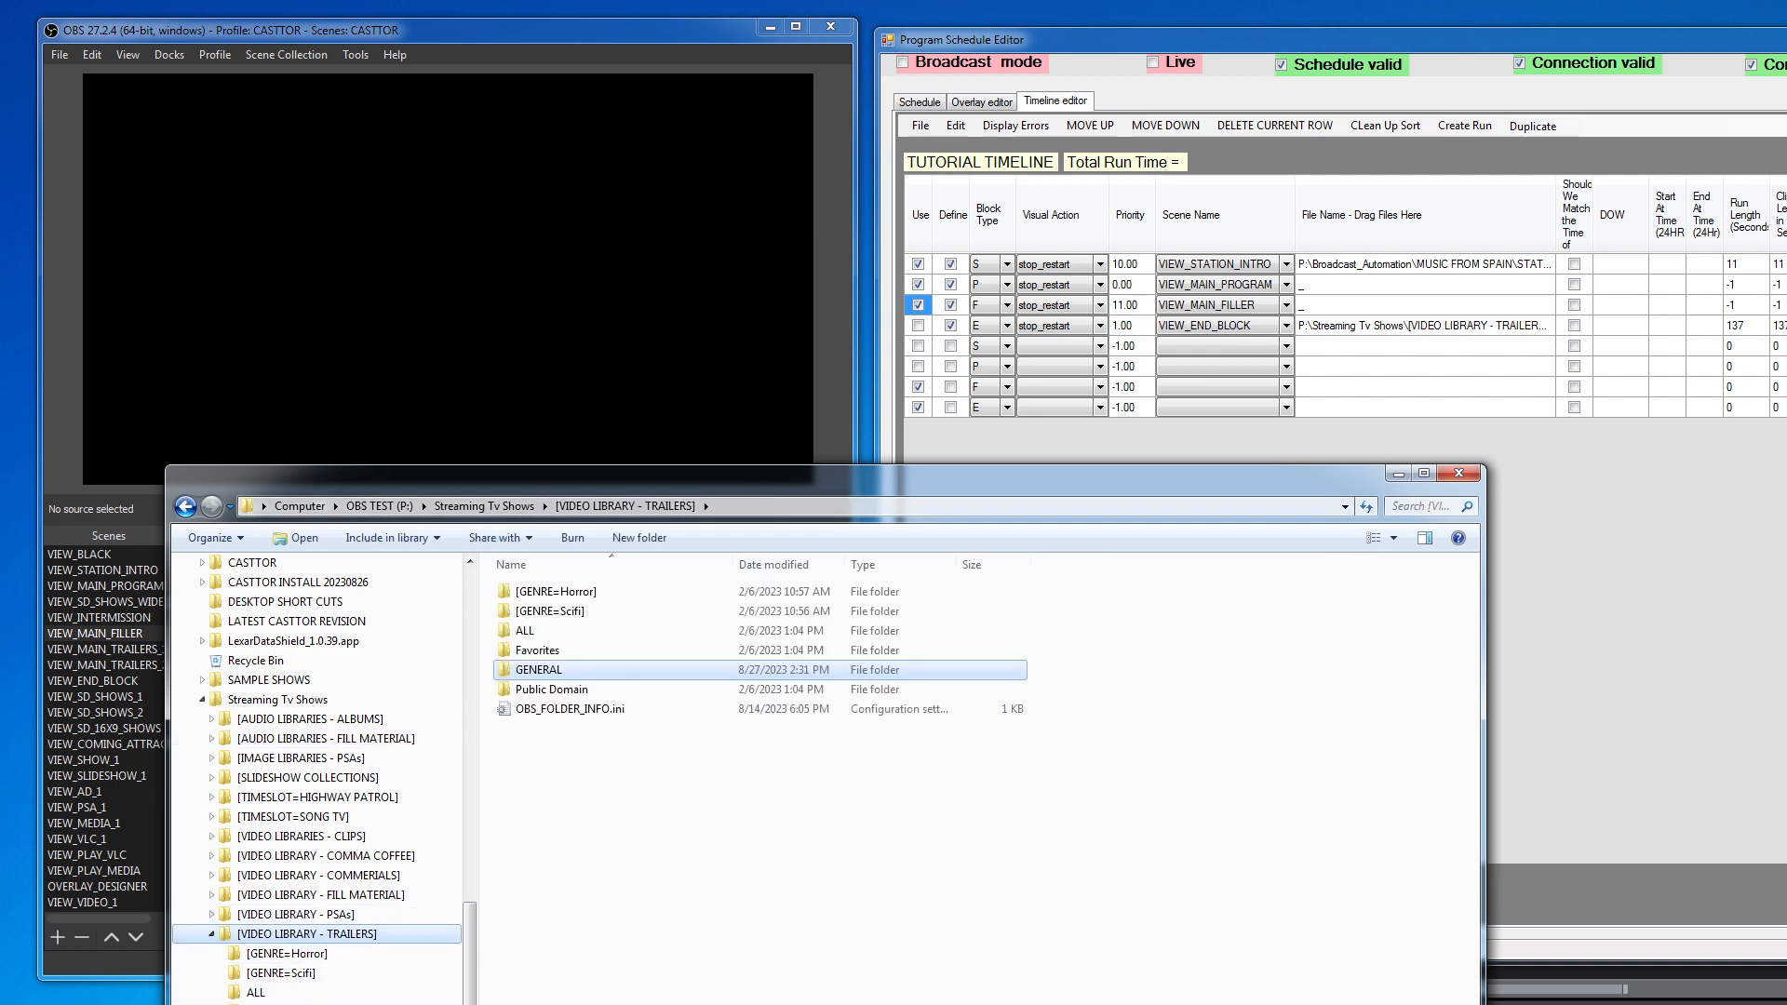
key(Return)
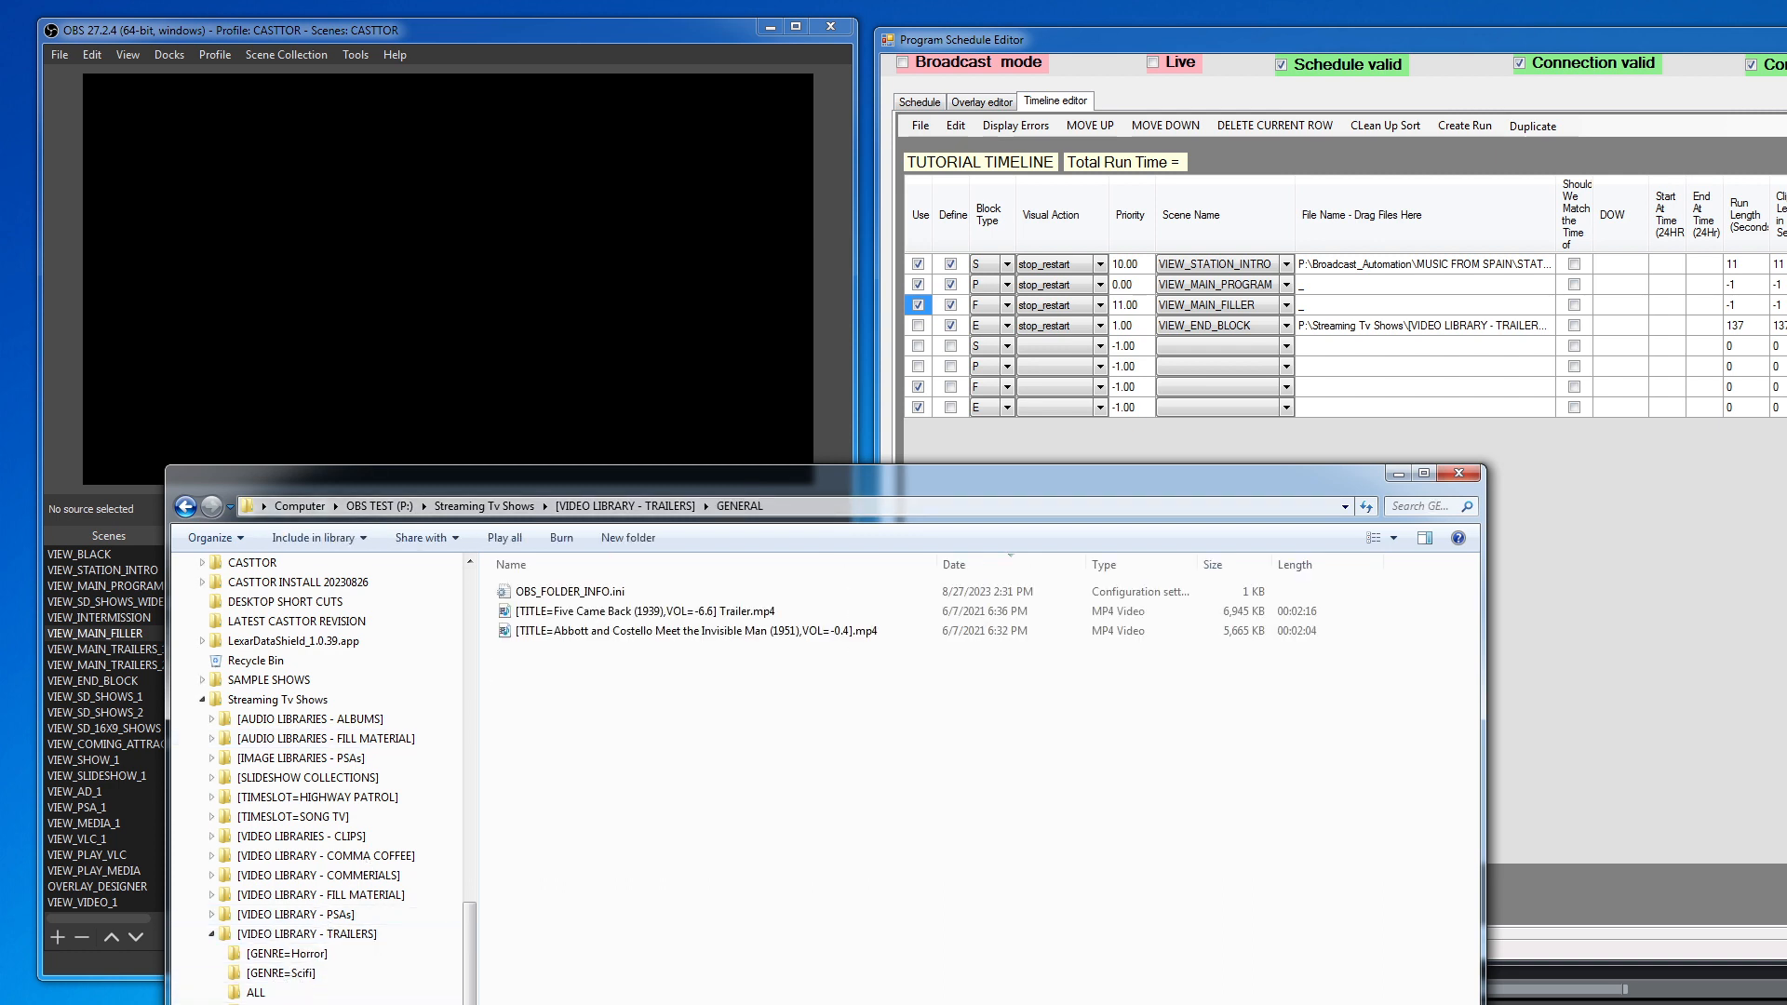
Step: Assign the GENERAL trailers folder as the defined F row's file in TUTORIAL TIMELINE and disable Use on the undefined E row
drag(851, 477, 830, 569)
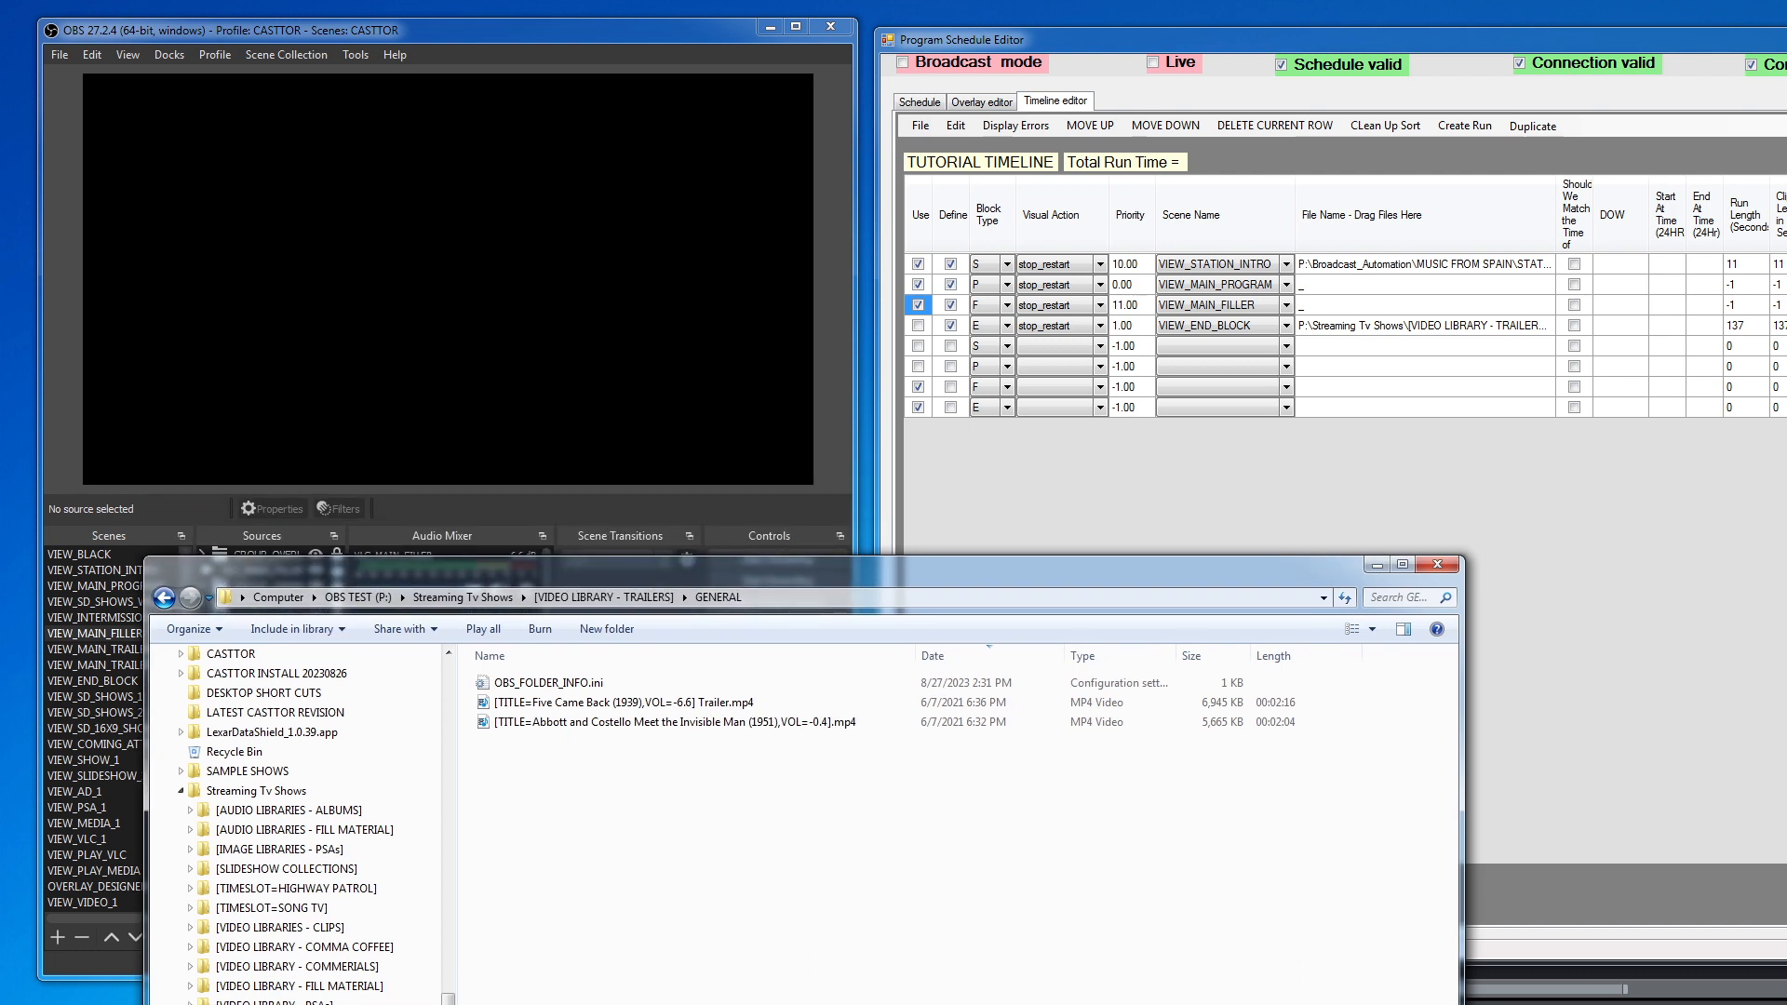
drag(371, 985, 1383, 307)
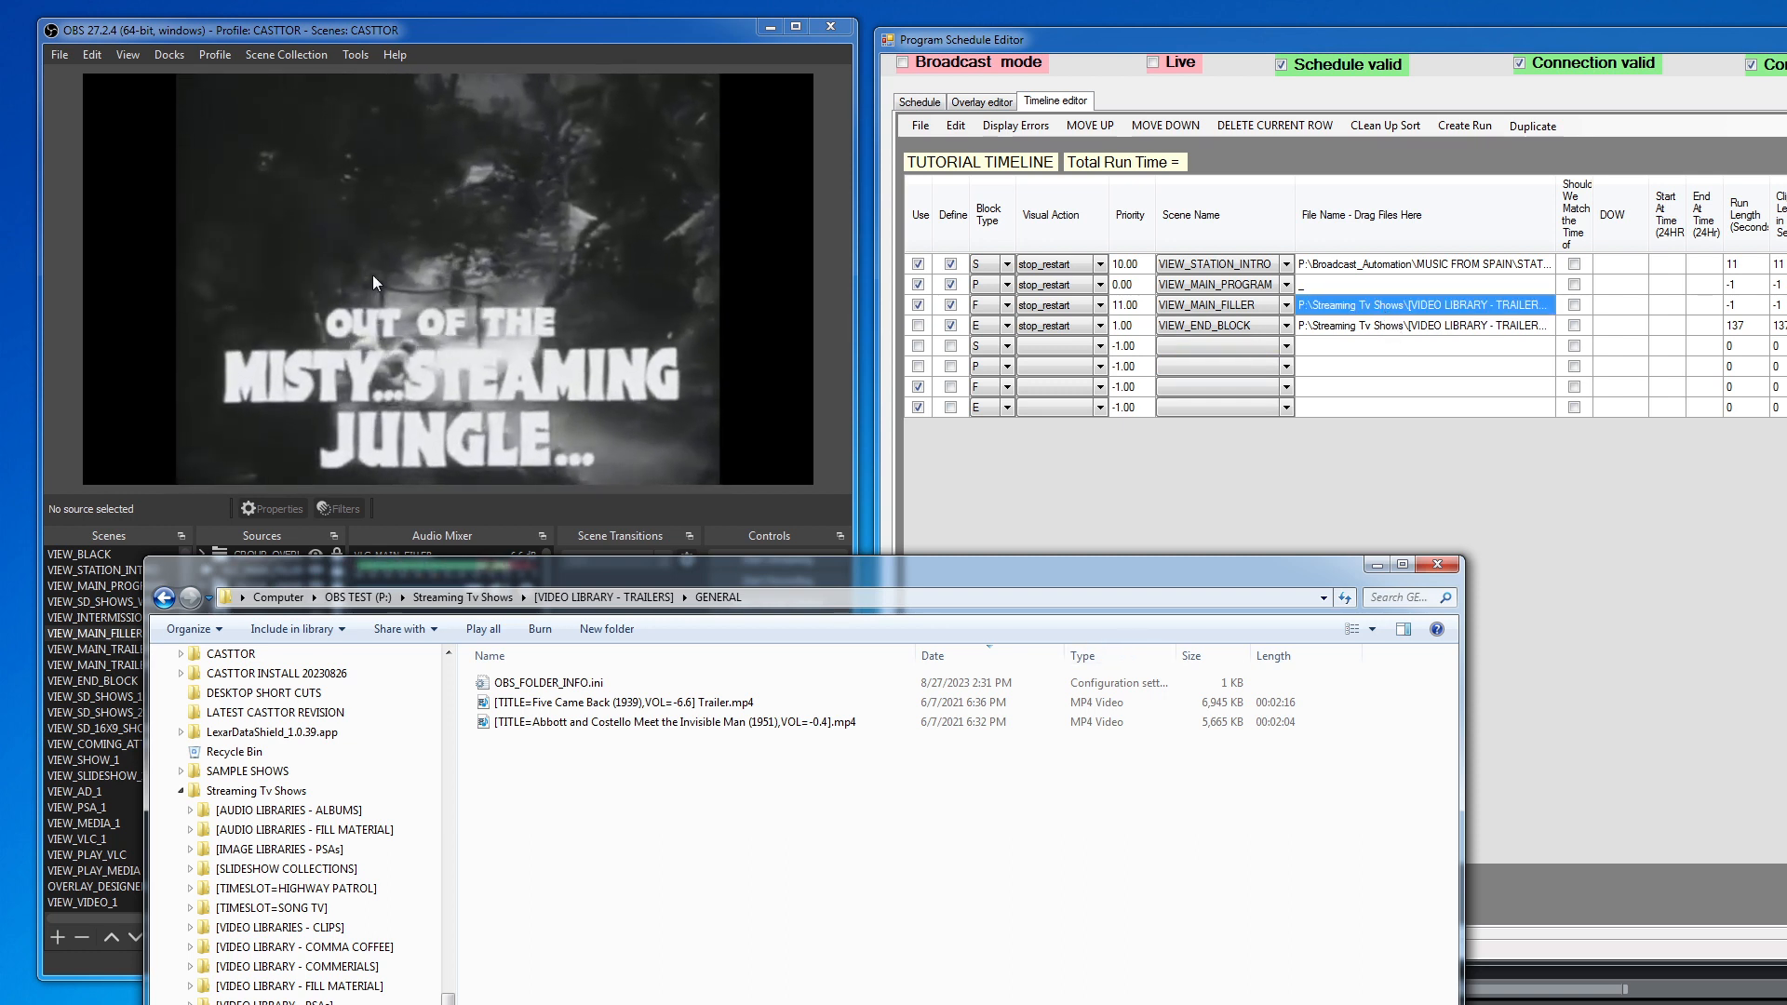
key(alt+F4)
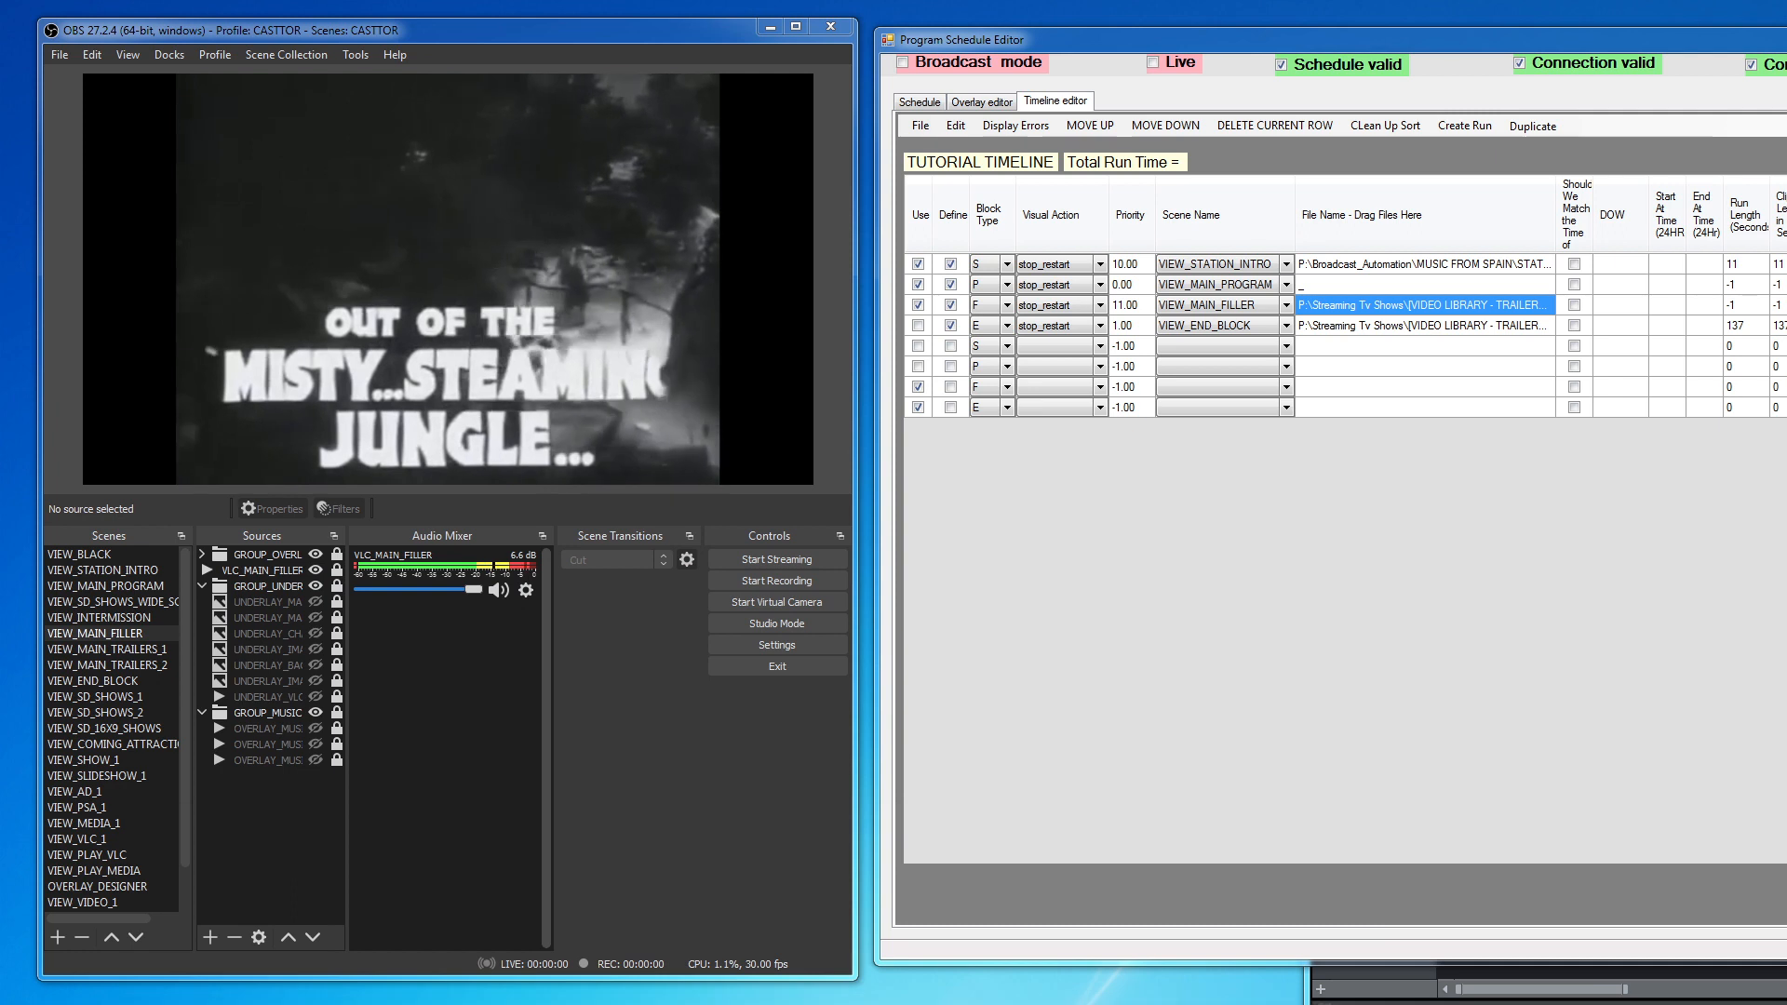
click(918, 407)
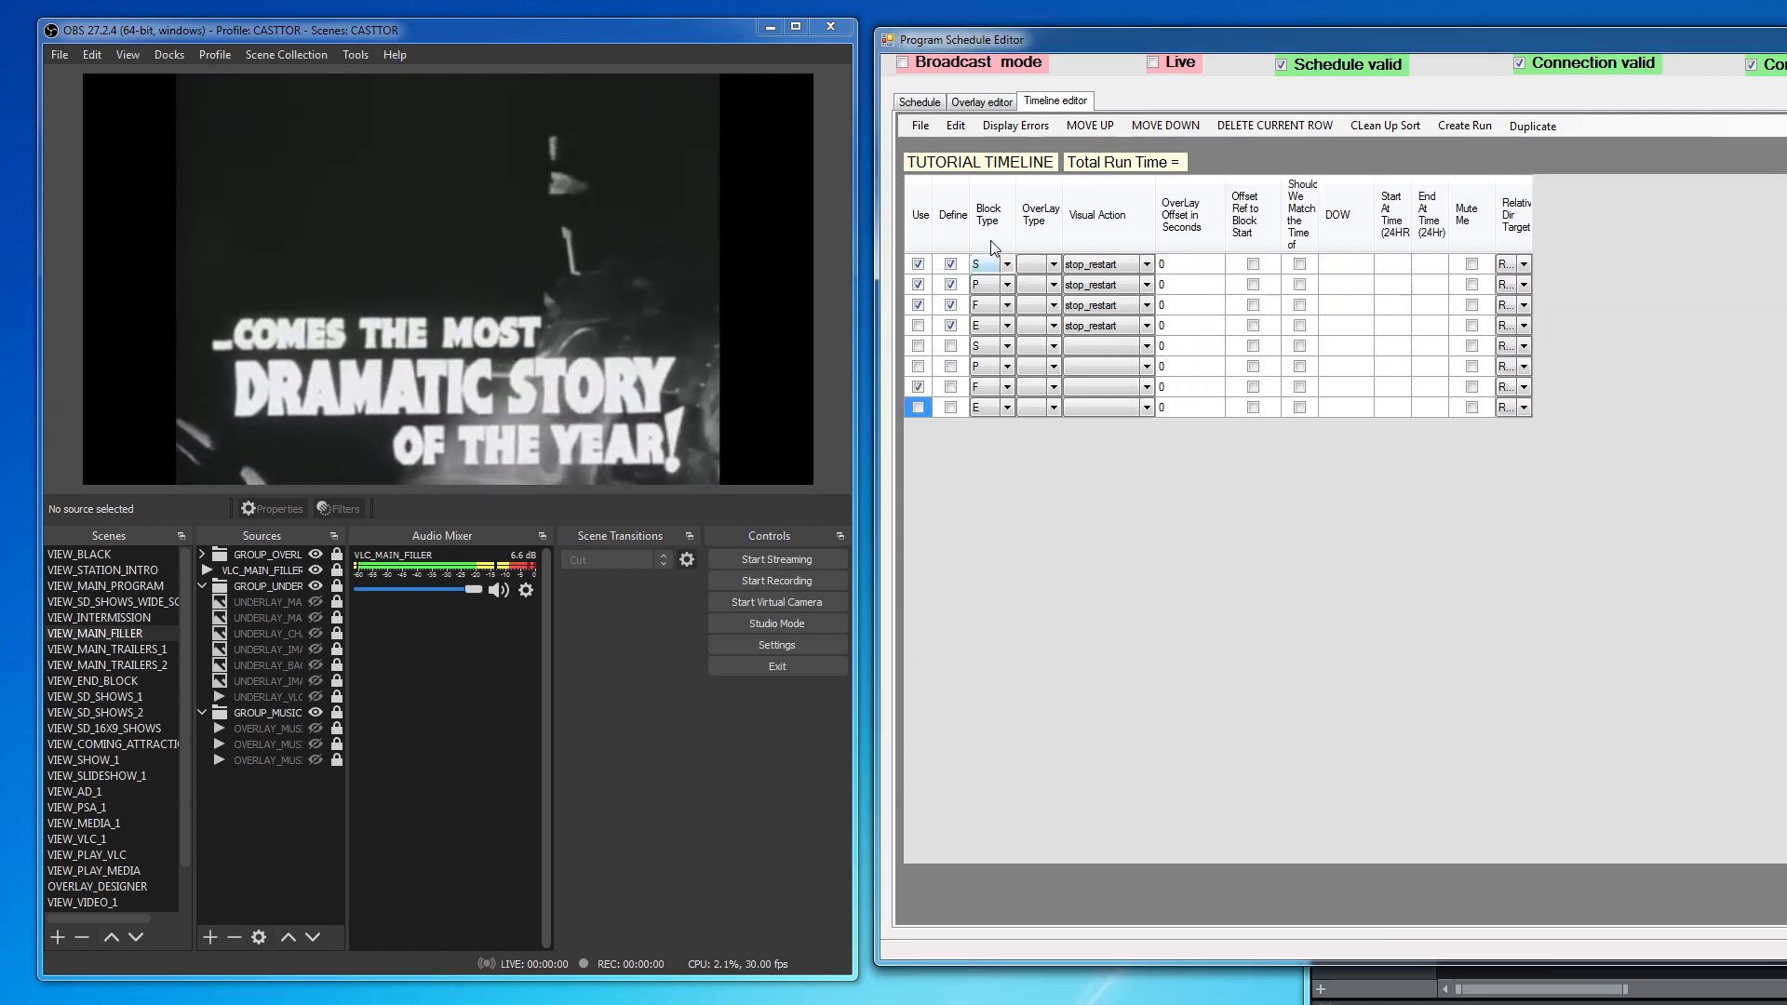
Step: Play the scheduled episode and examine the filler clips in the timeline report, widening it to show full paths
click(927, 110)
click(987, 125)
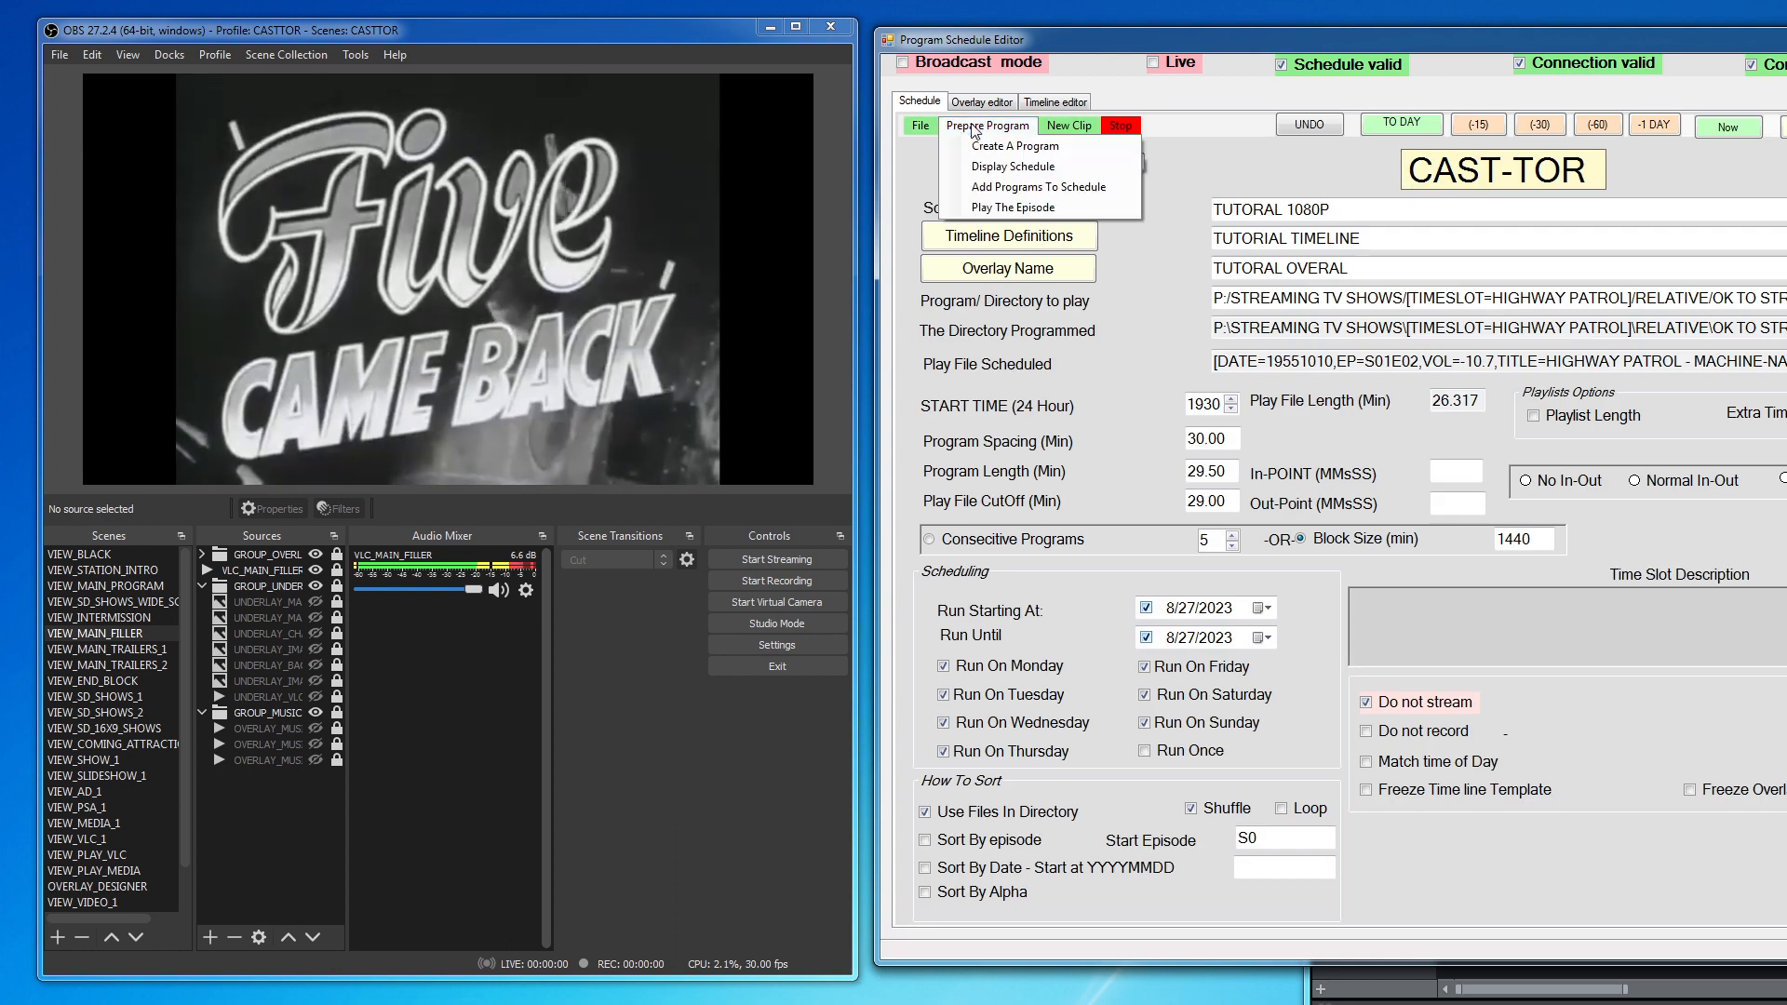
click(1012, 208)
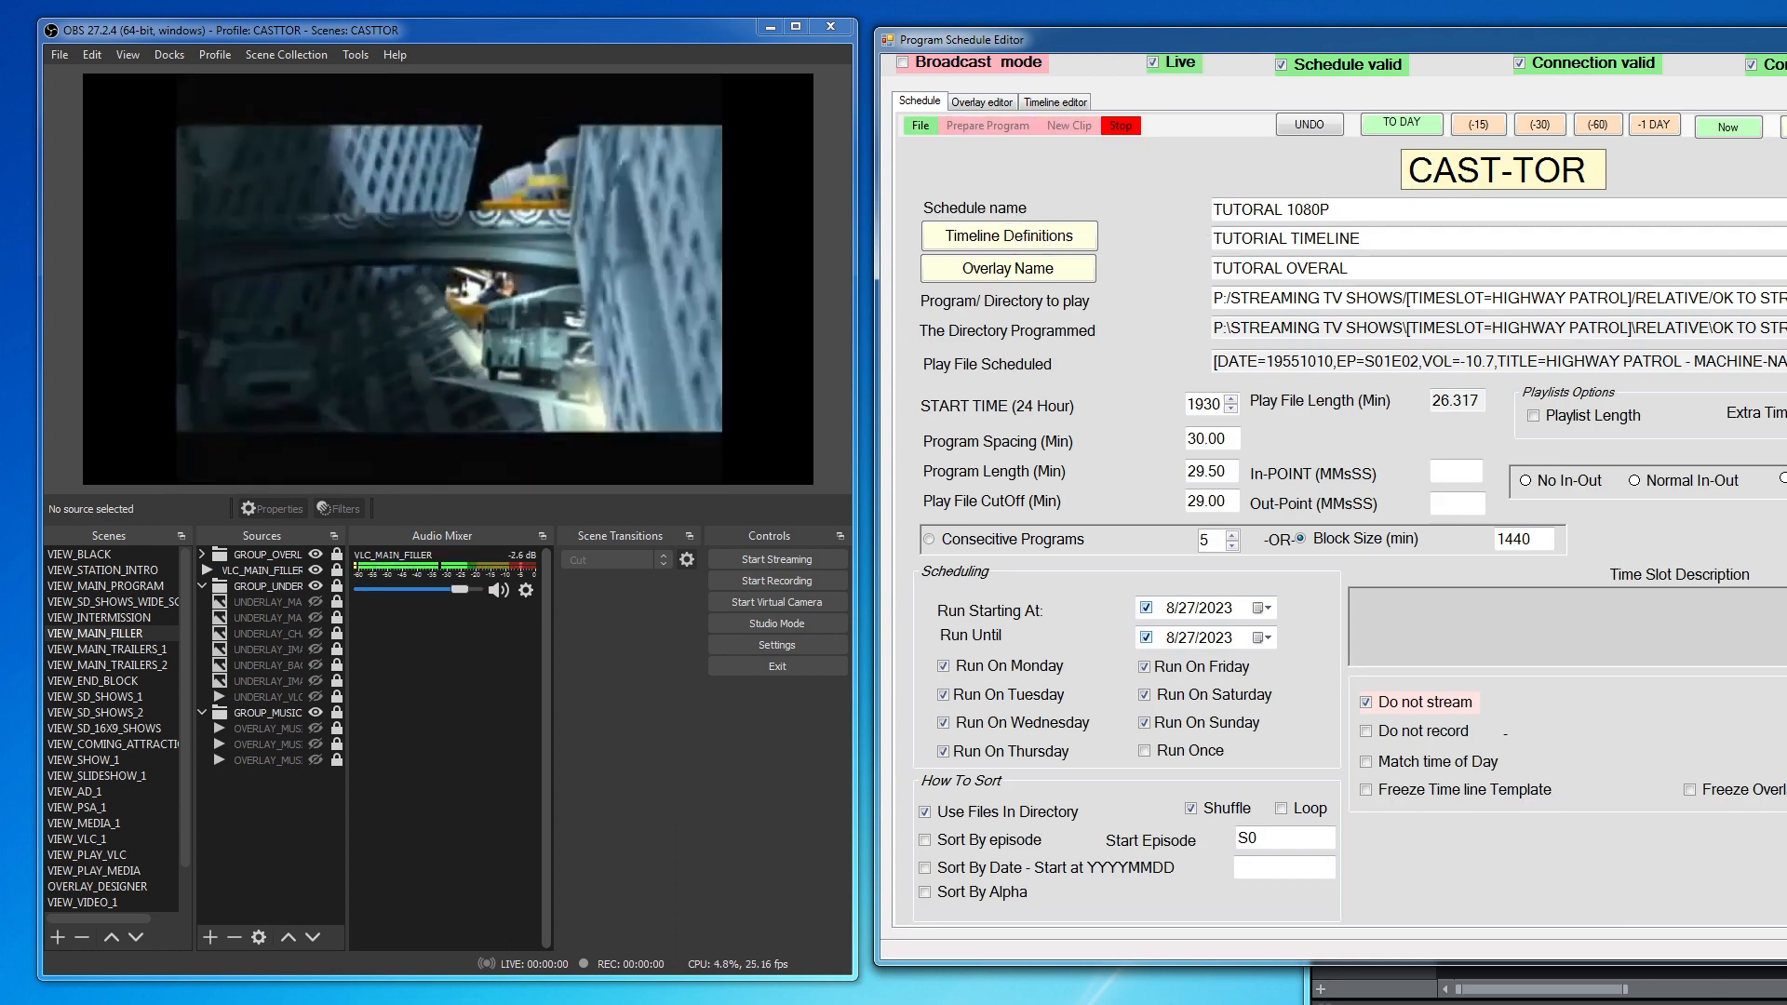
drag(745, 802, 424, 138)
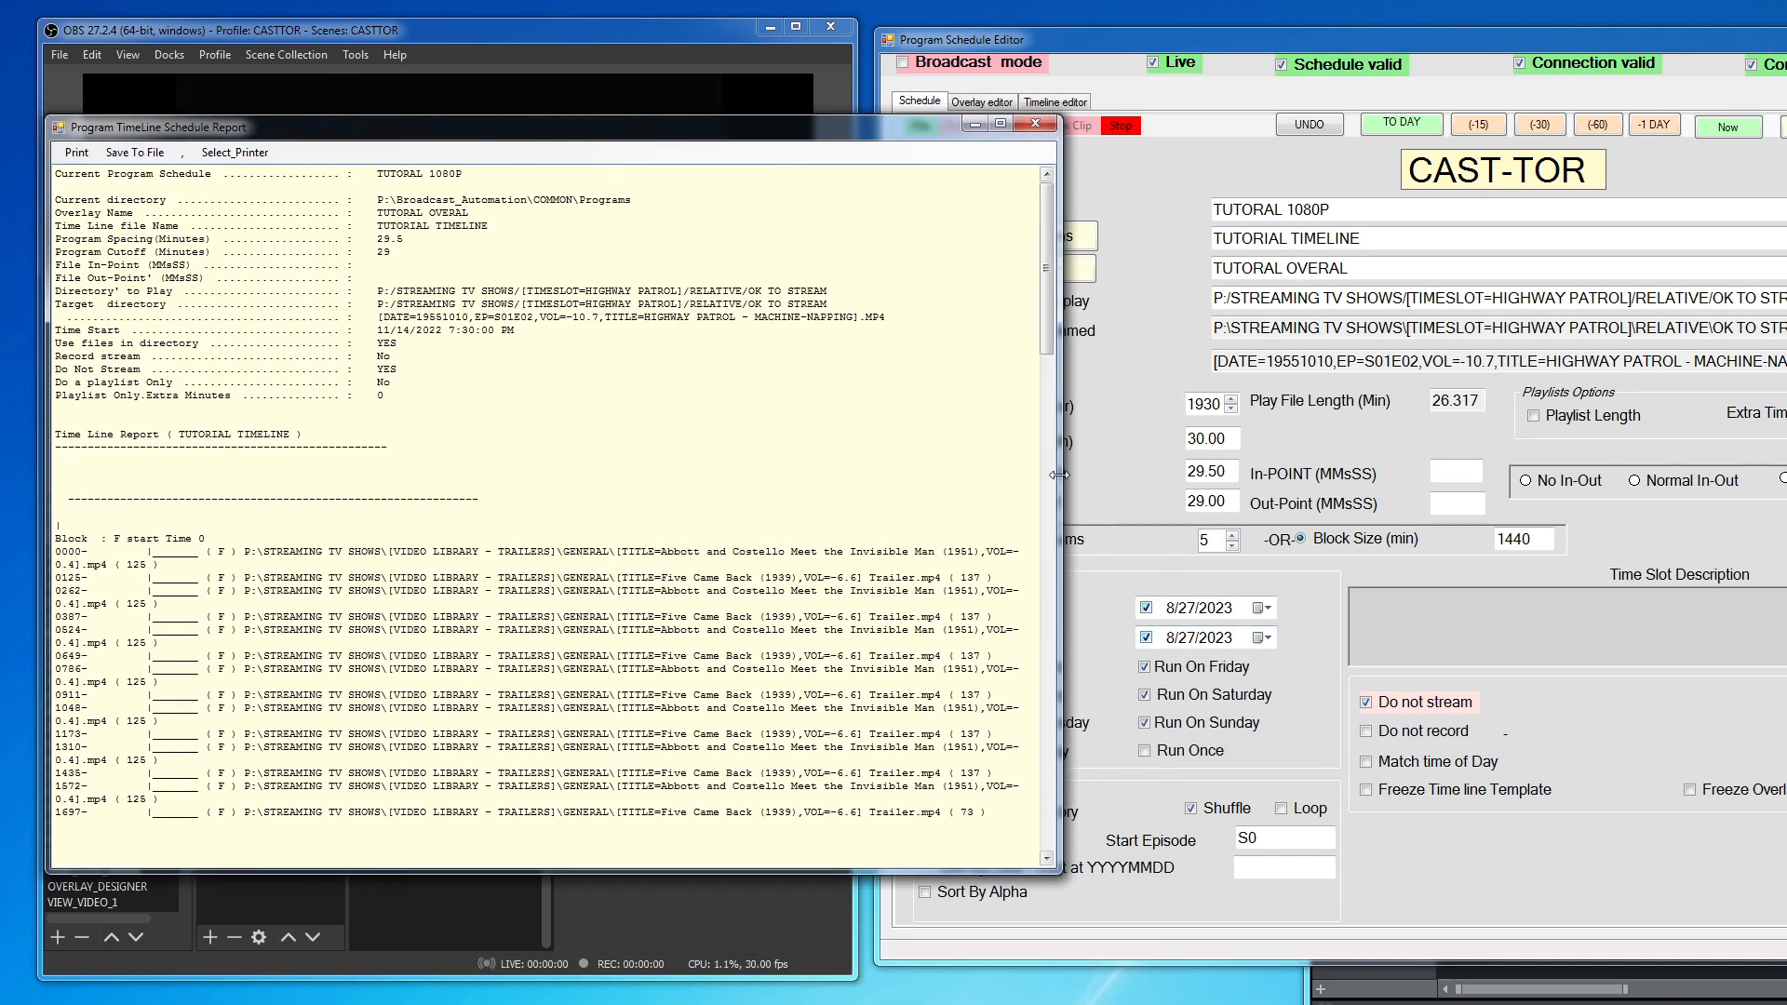
drag(1062, 474, 1650, 476)
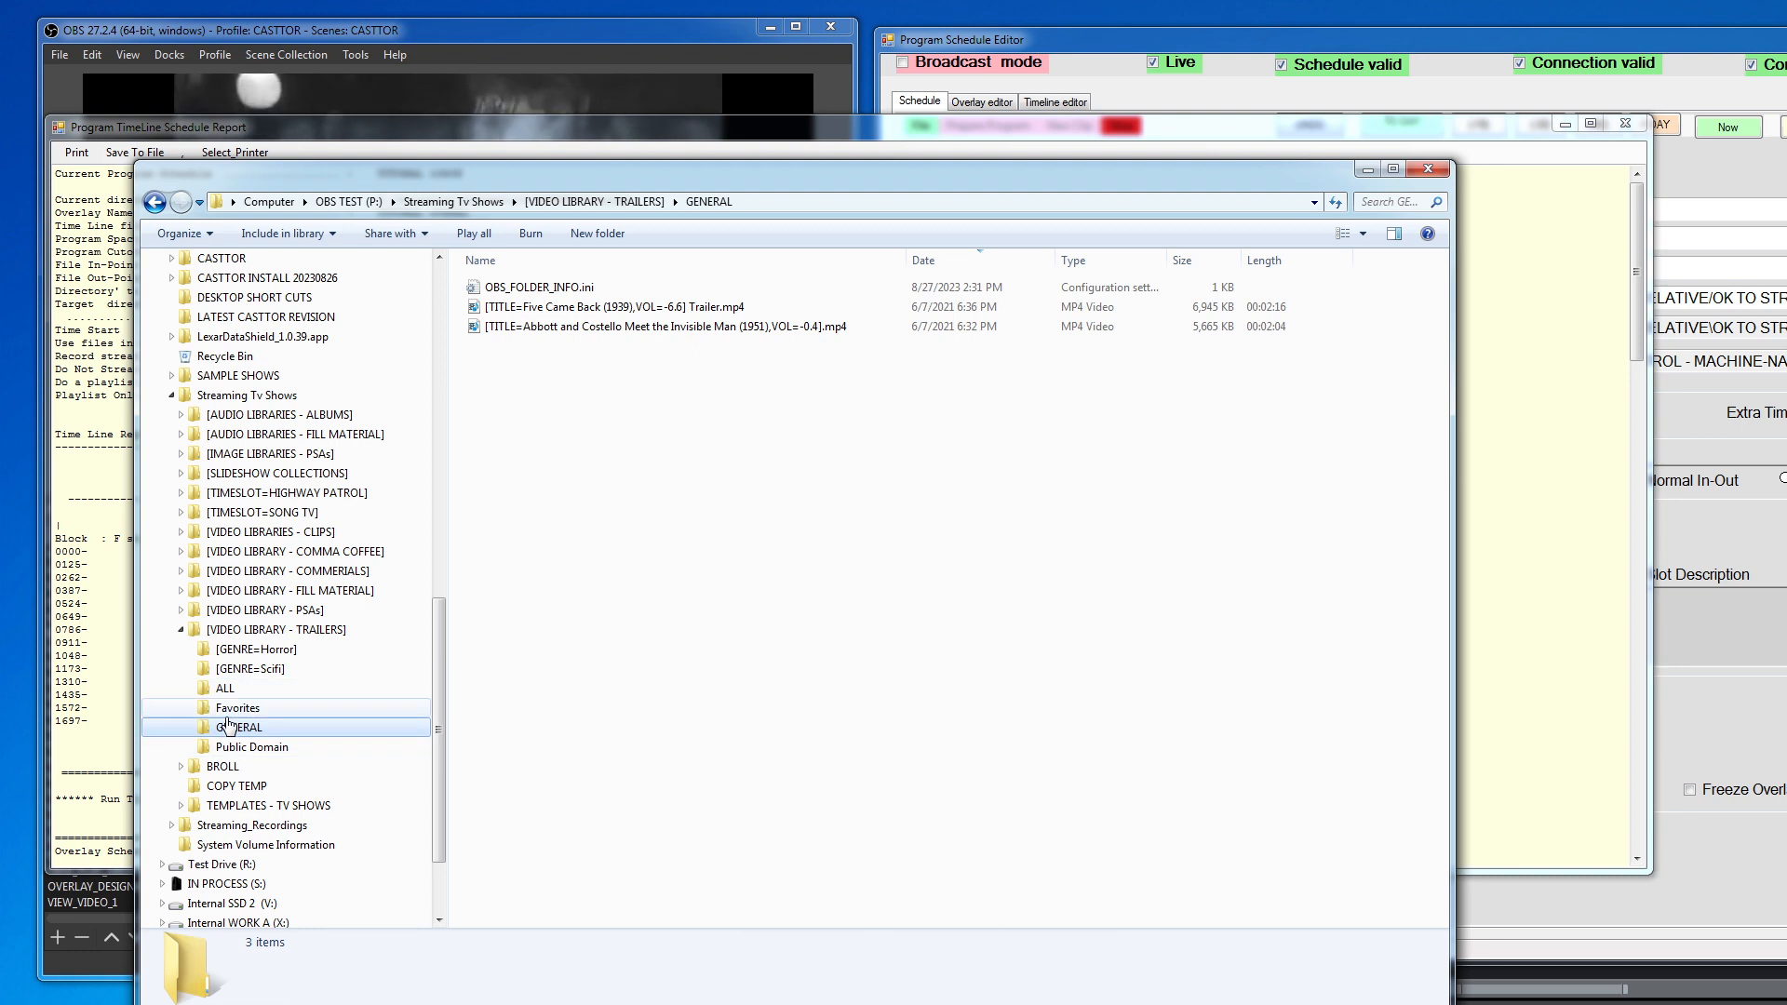
Step: Show the [GENRE=Horror] trailers folder in Windows Explorer, move the timeline report aside and stop the episode playback
click(256, 649)
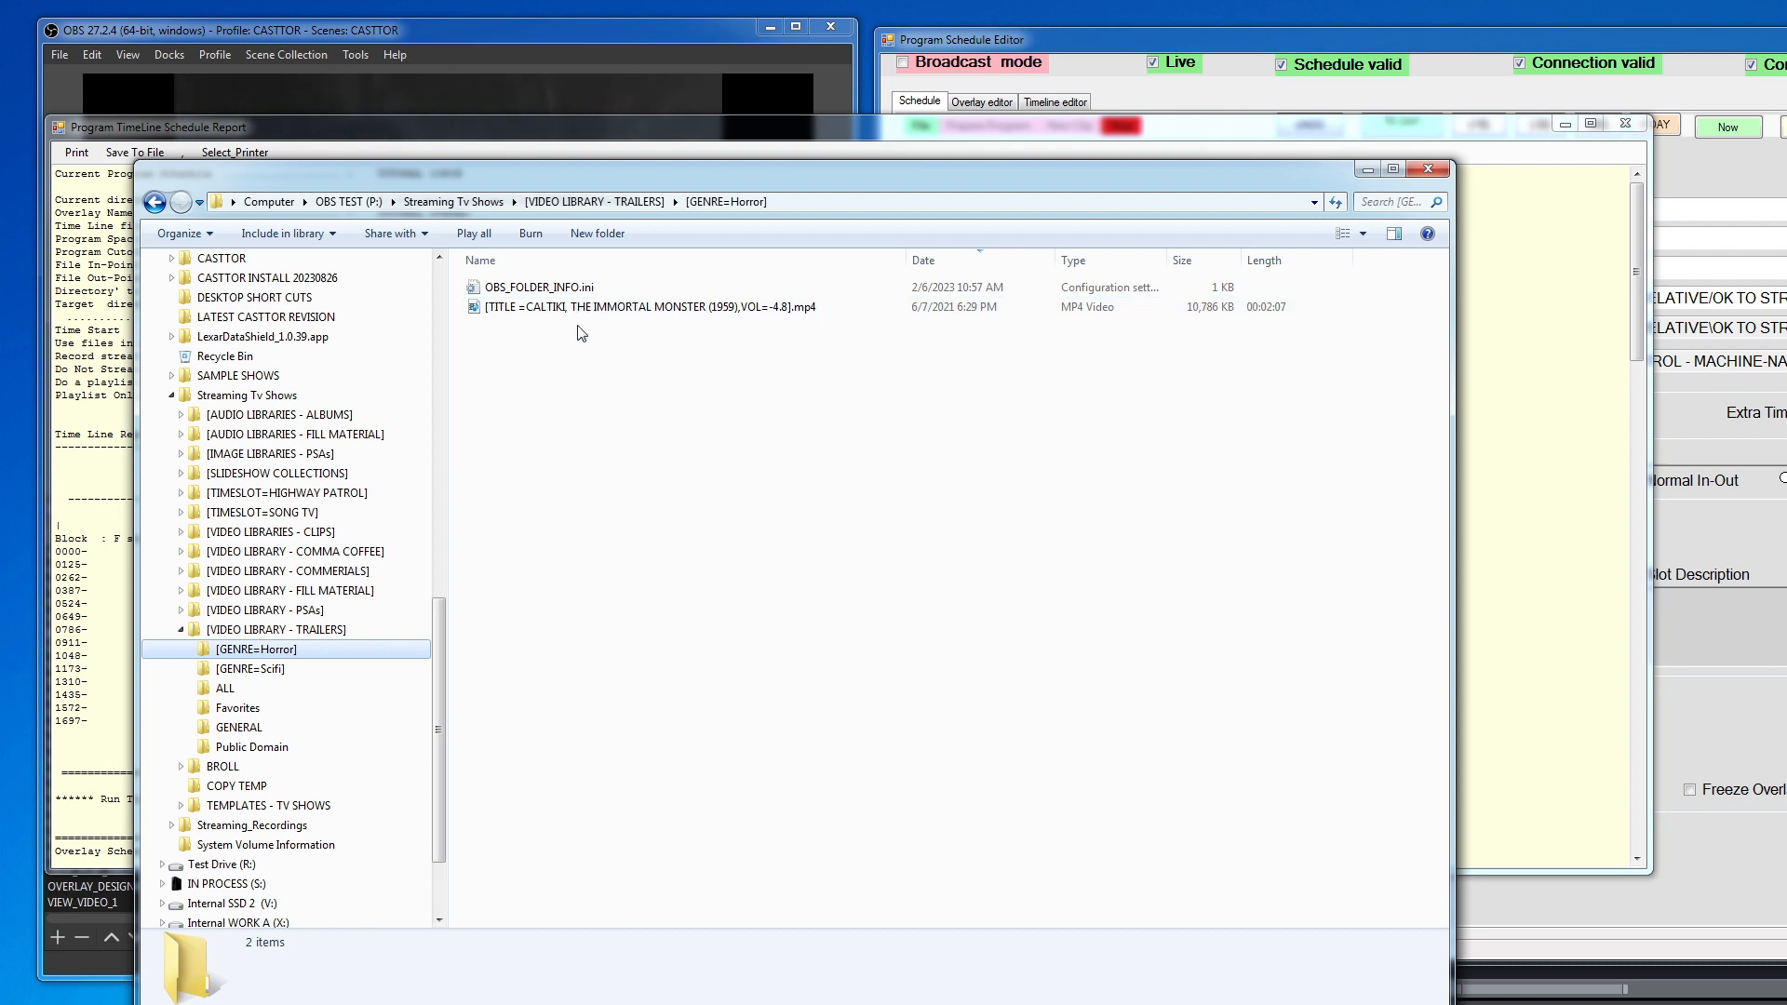
drag(816, 168, 843, 983)
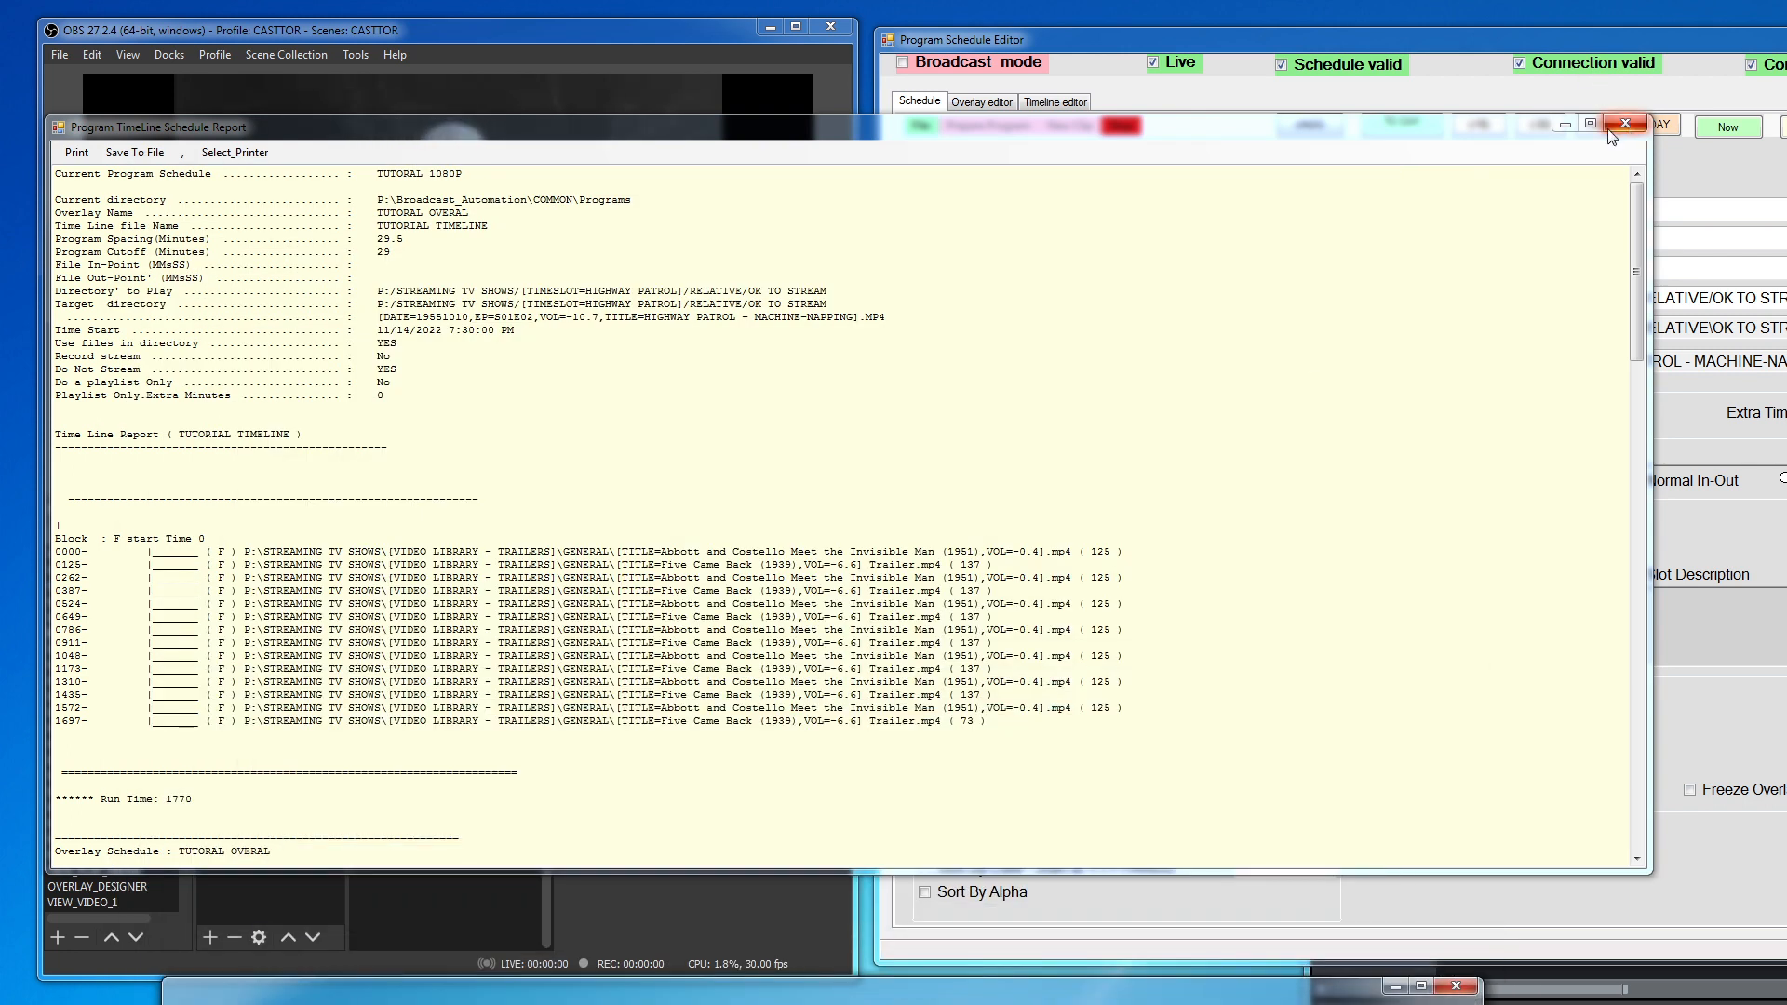
drag(433, 128, 1200, 1004)
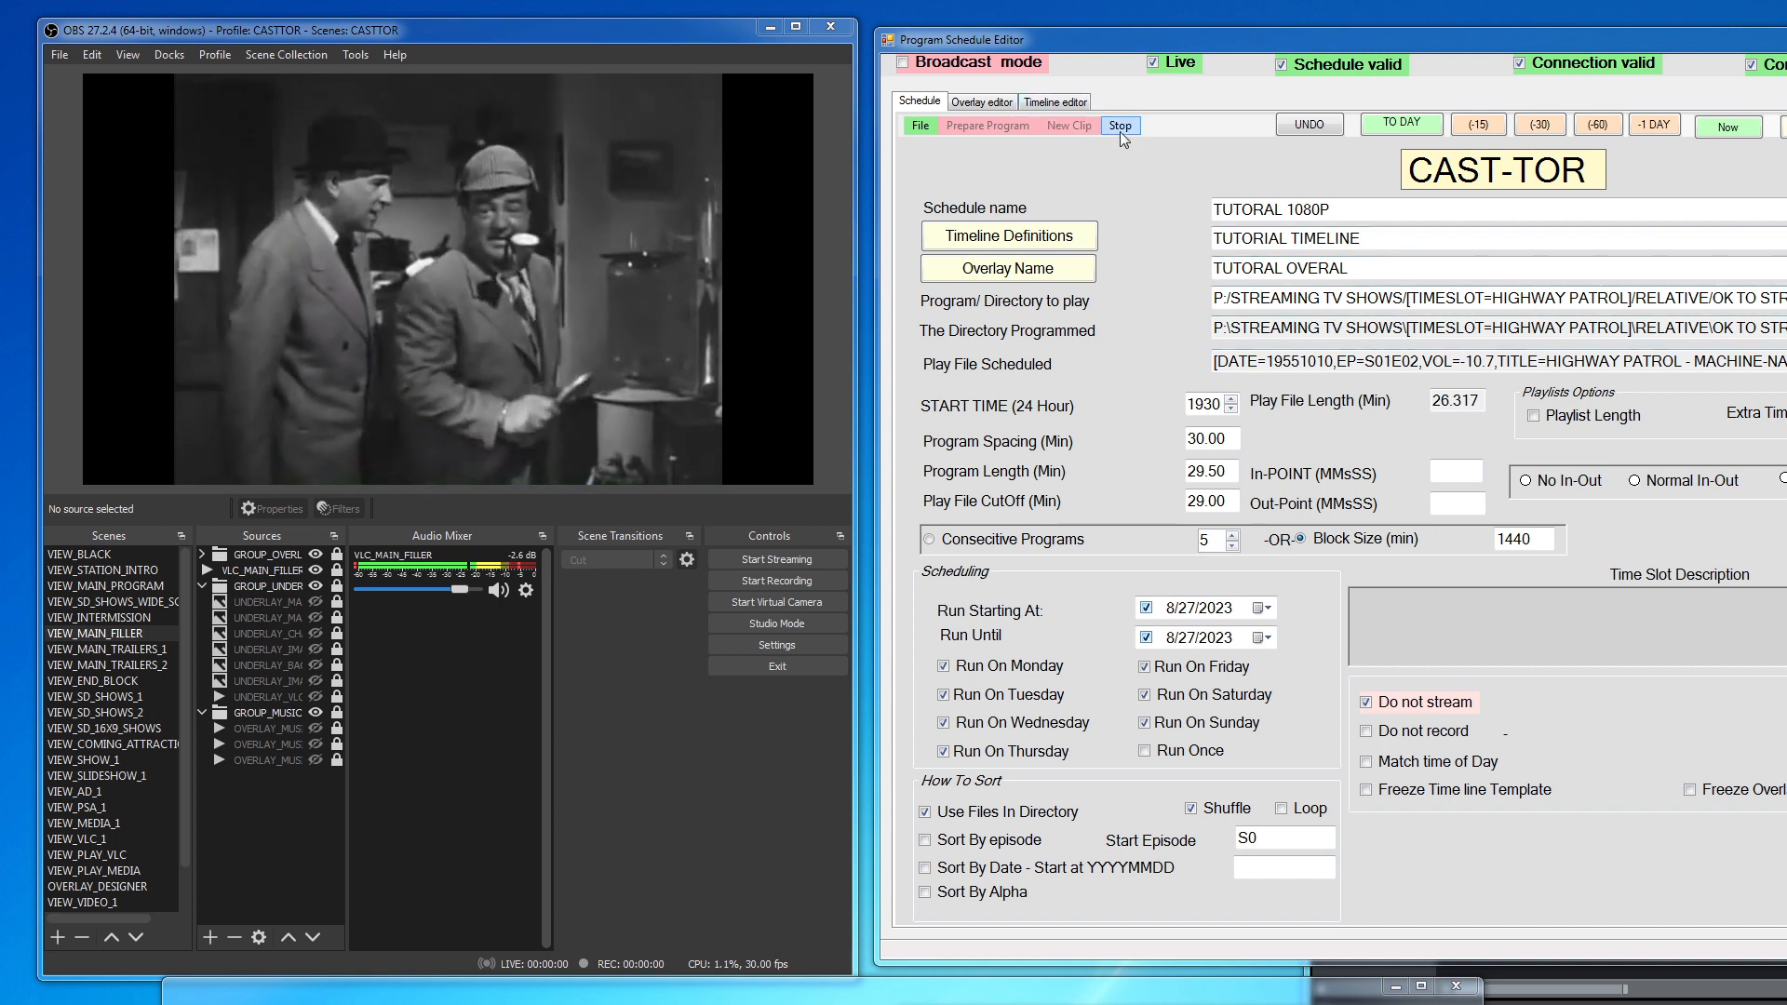
click(1182, 67)
drag(1229, 39, 805, 27)
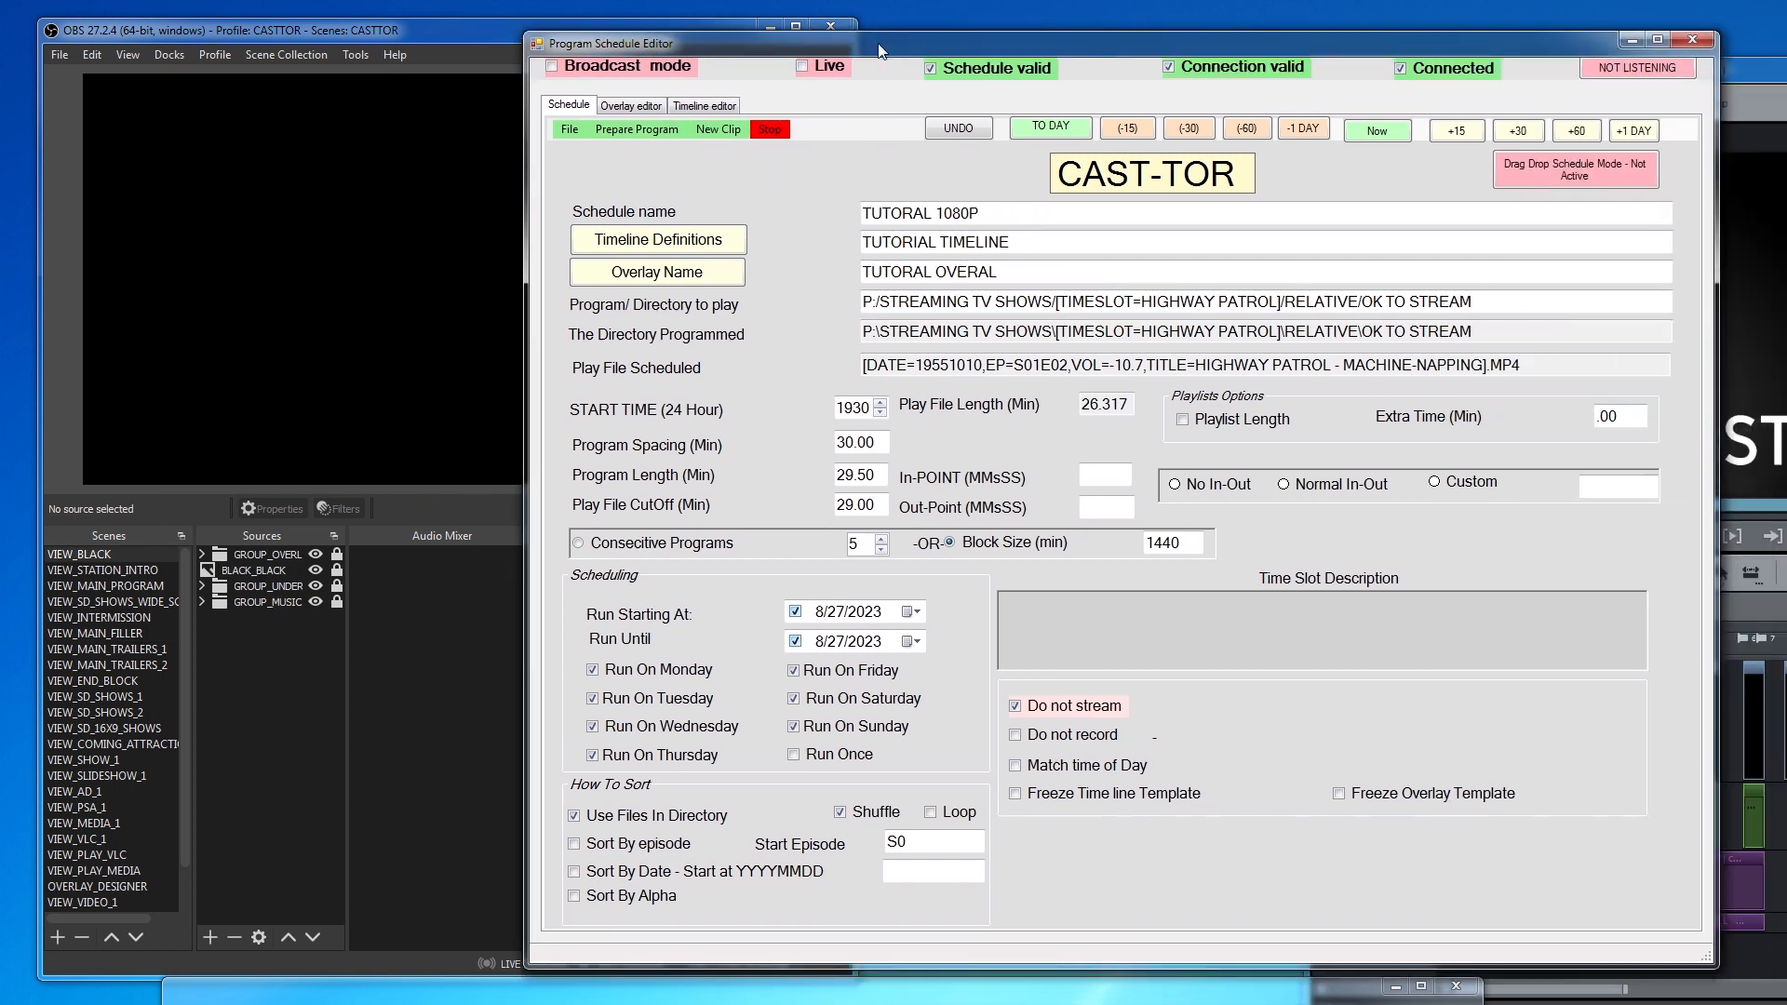
Step: Replace the VIEW_MAIN_FILLER row's file in TUTORIAL TIMELINE with the [GENRE=Horror] trailers folder
click(627, 91)
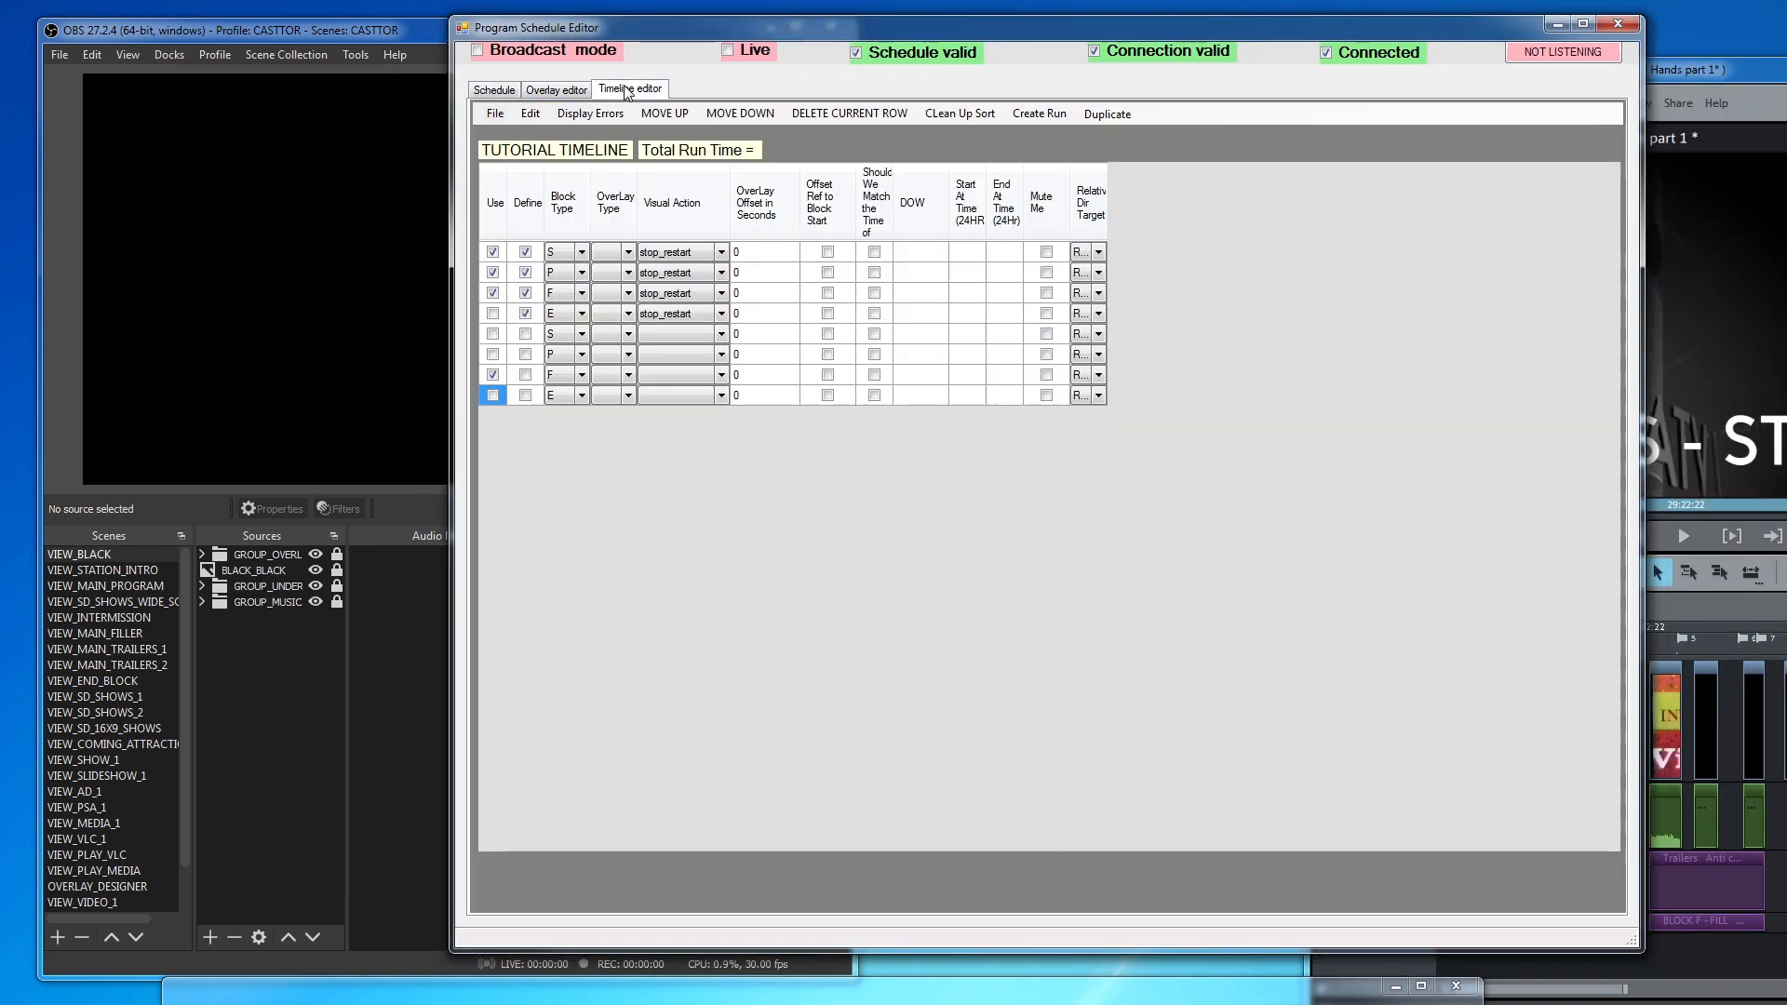
click(765, 293)
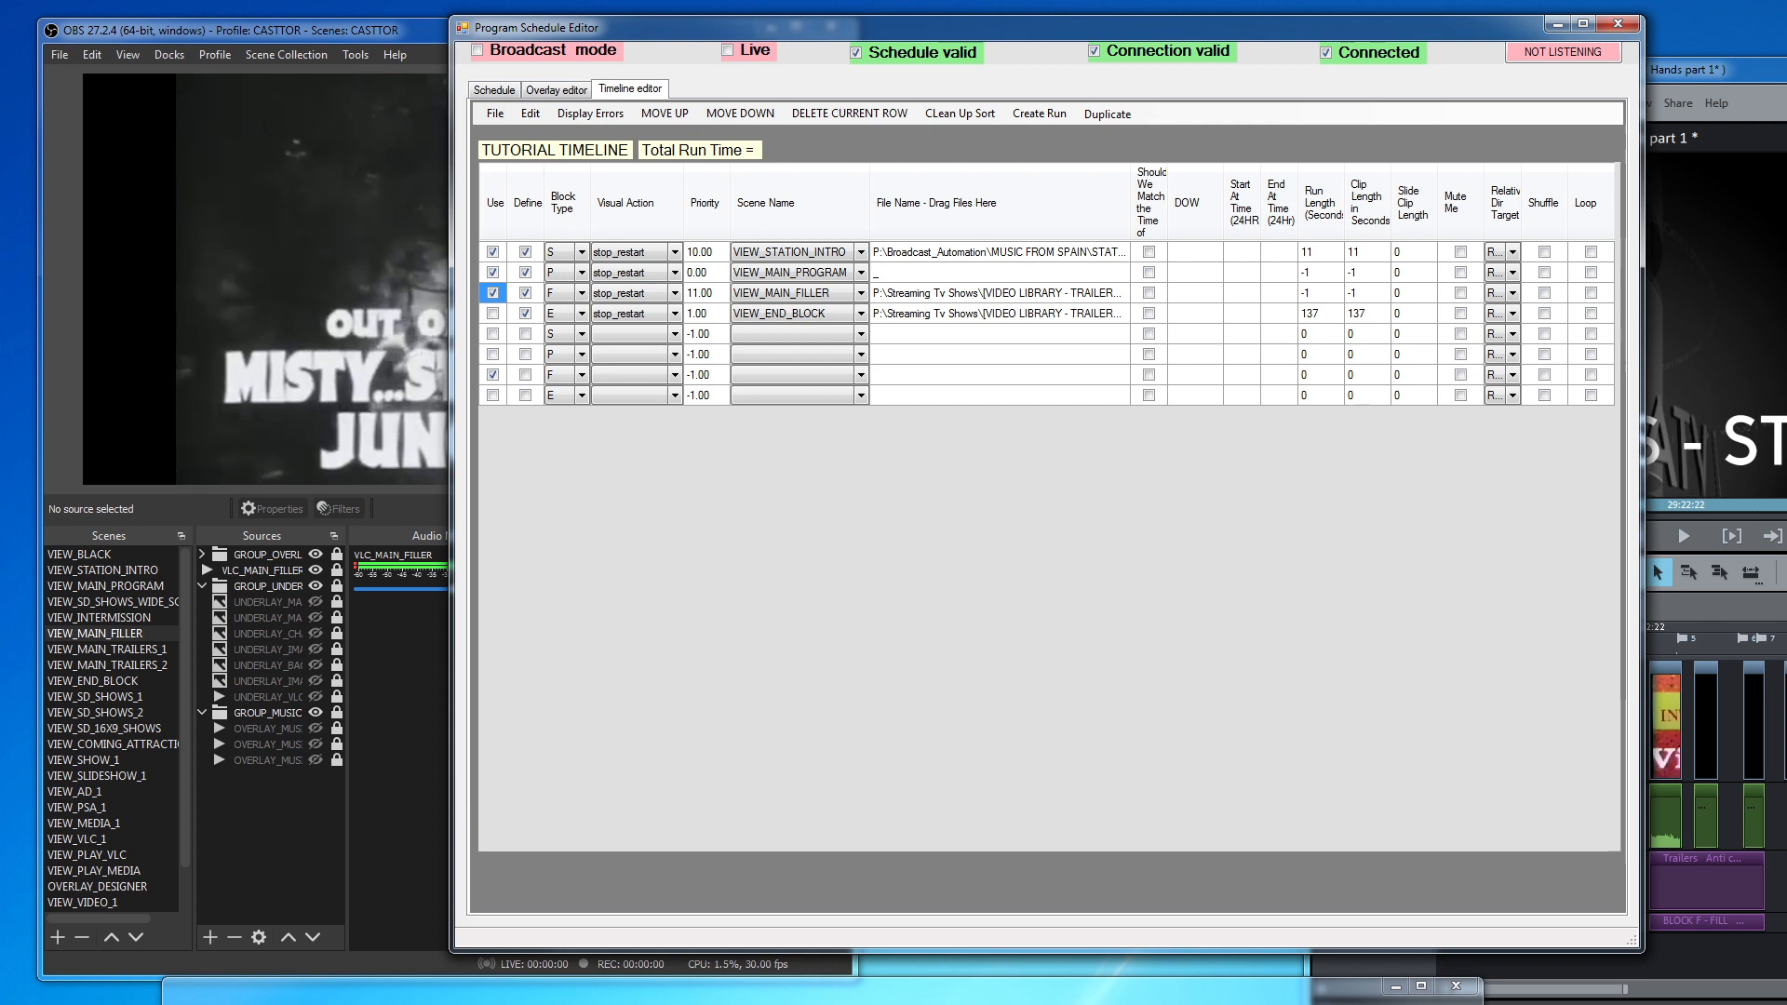
drag(718, 595, 953, 294)
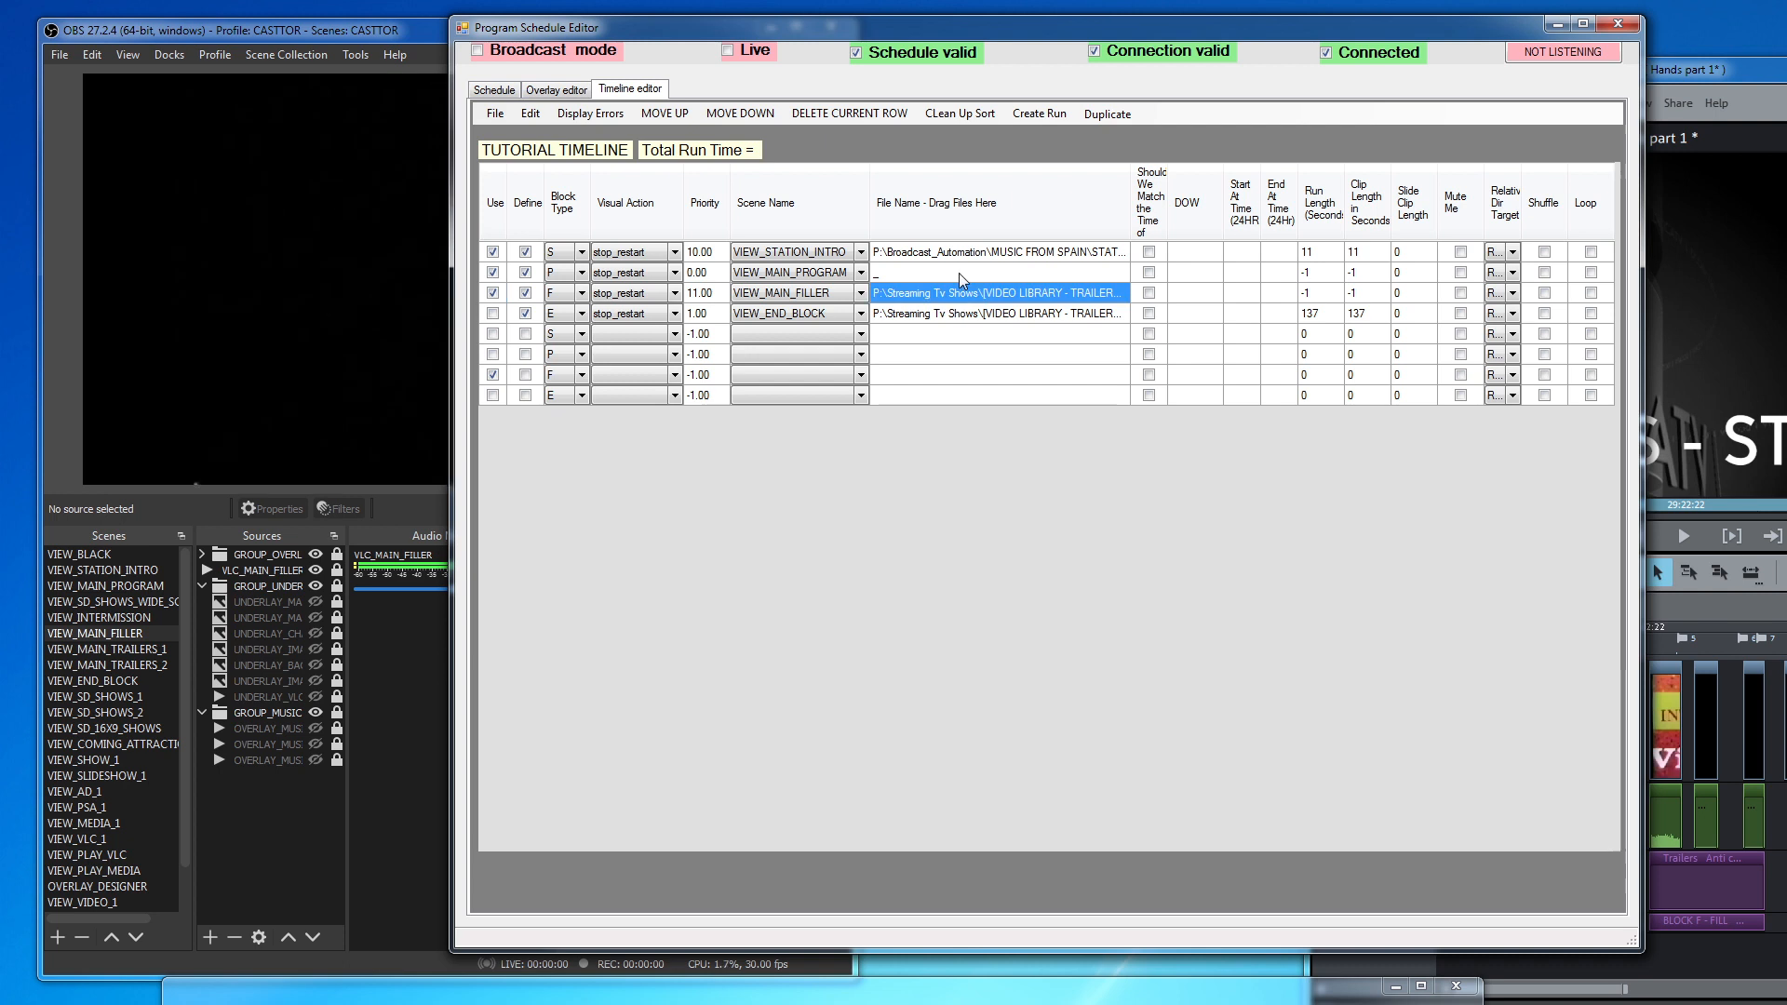
Step: Play the scheduled episode with the [GENRE=Horror] folder as filler, examine the timeline report and move it aside
drag(948, 27, 1349, 56)
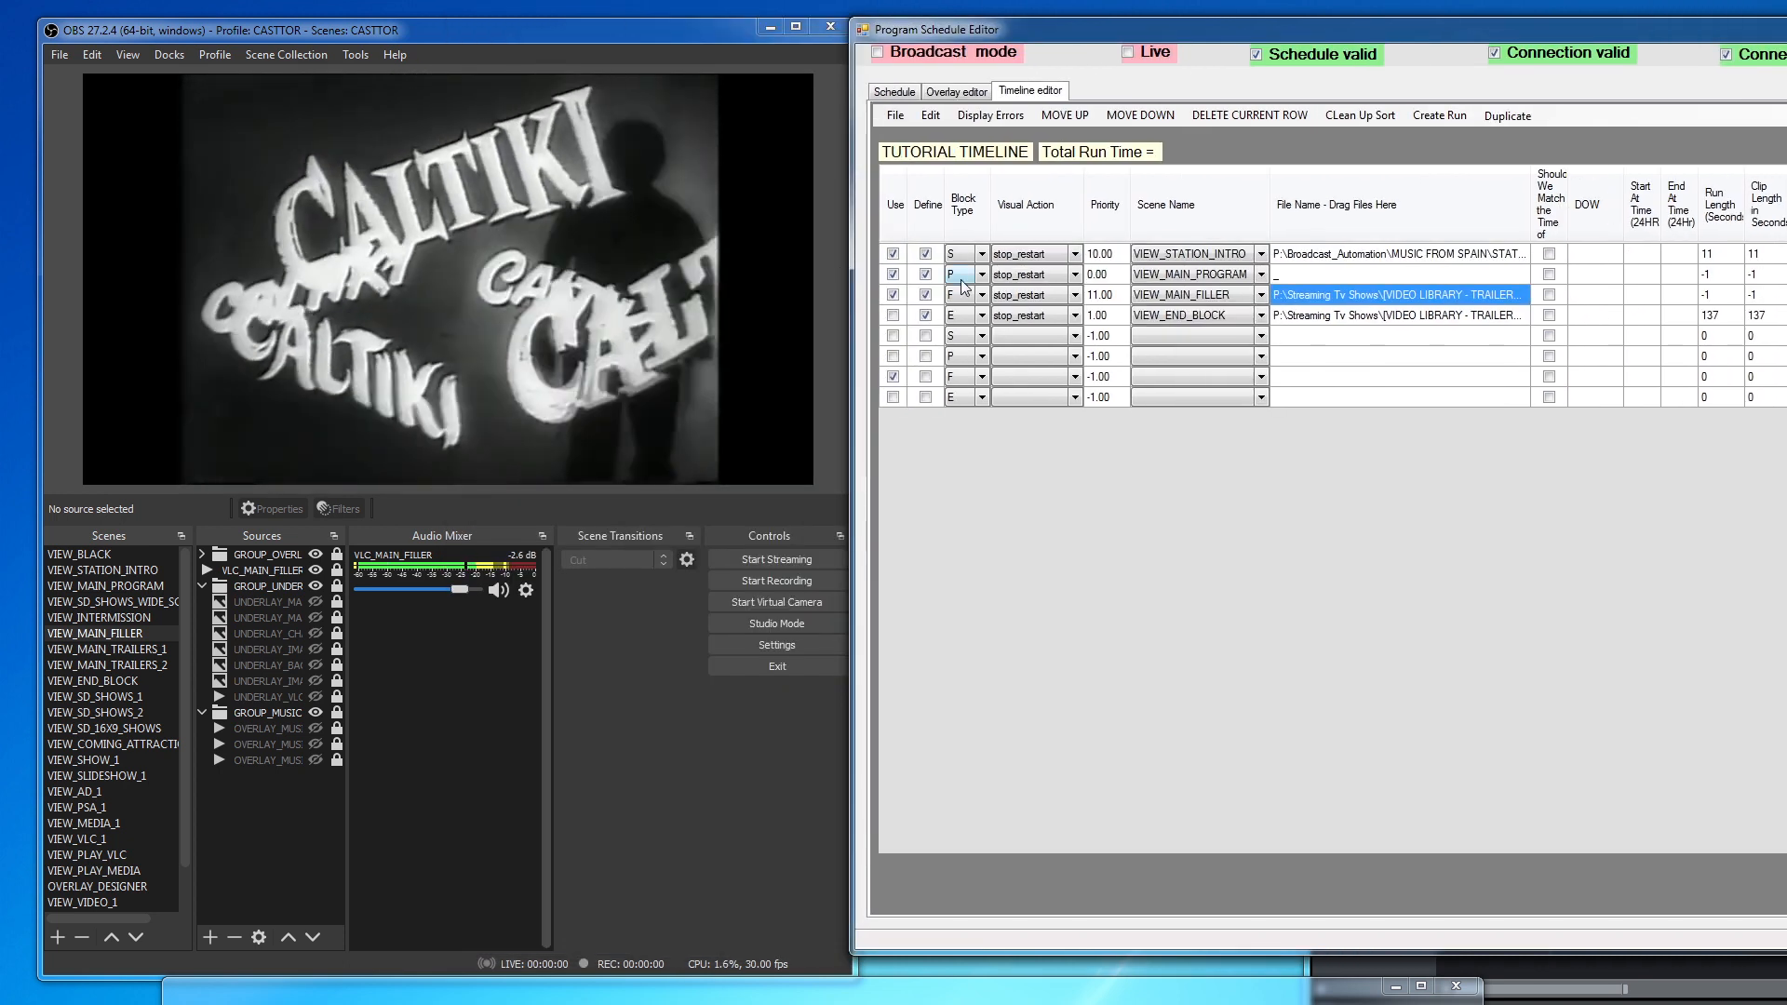
click(894, 91)
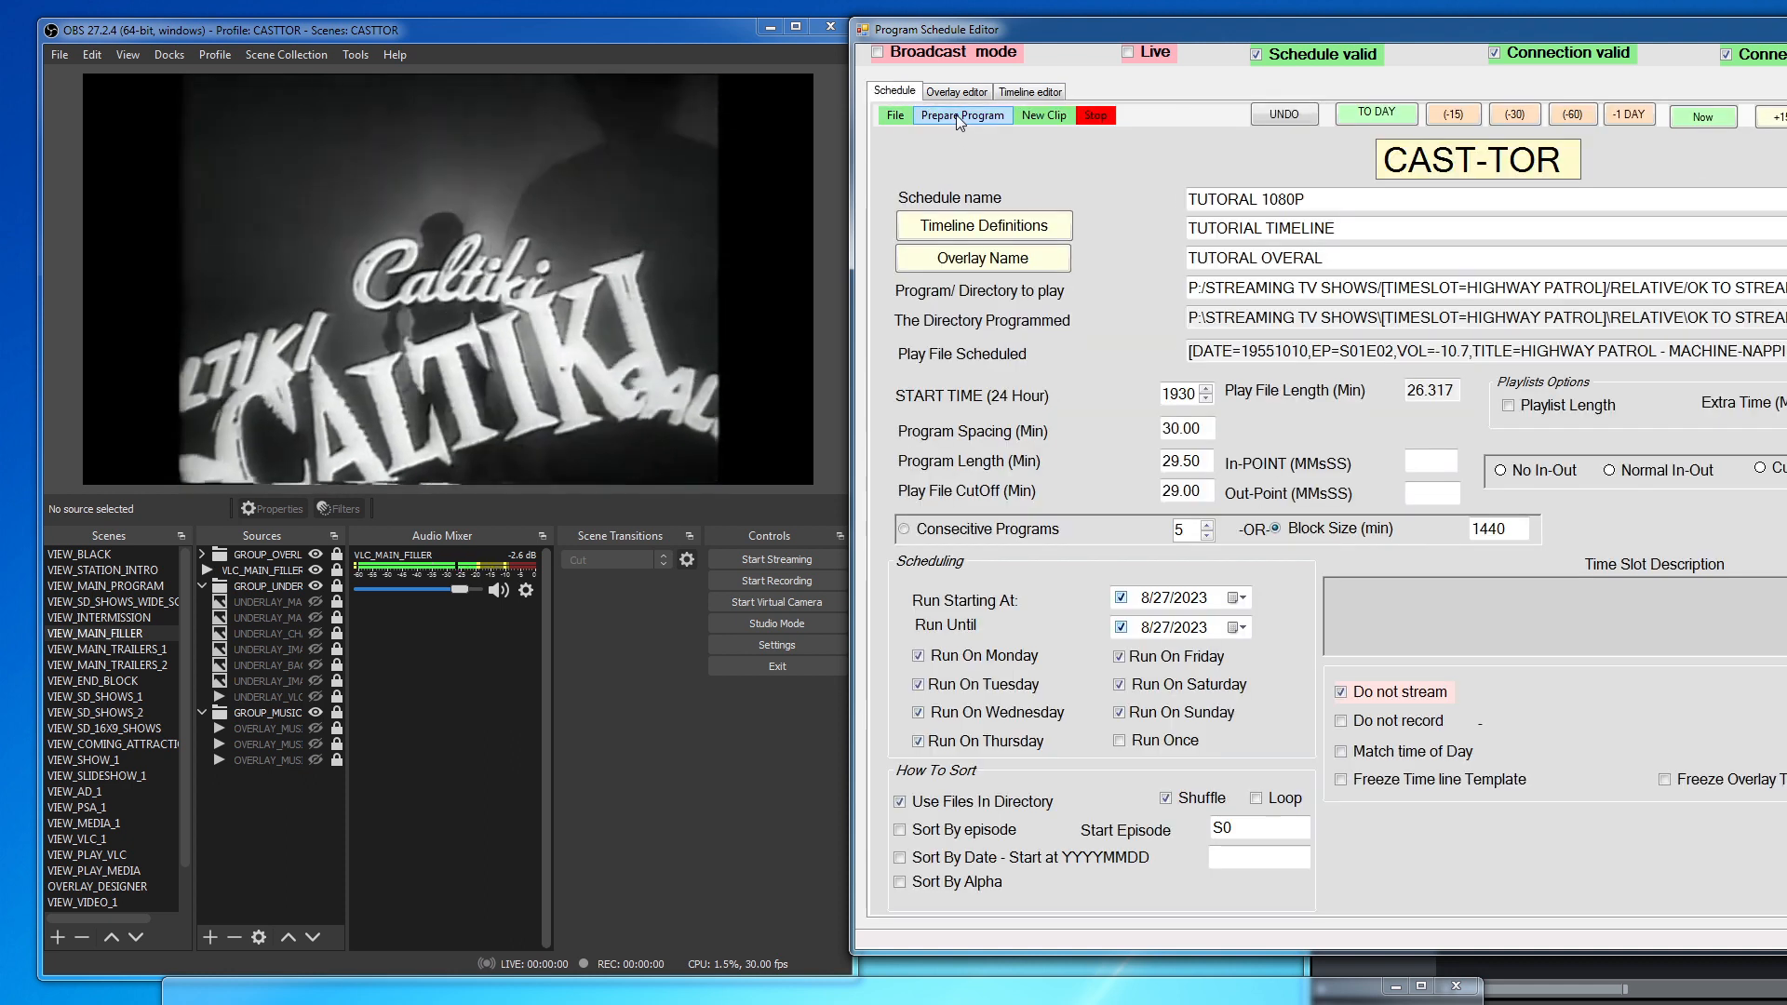
click(959, 116)
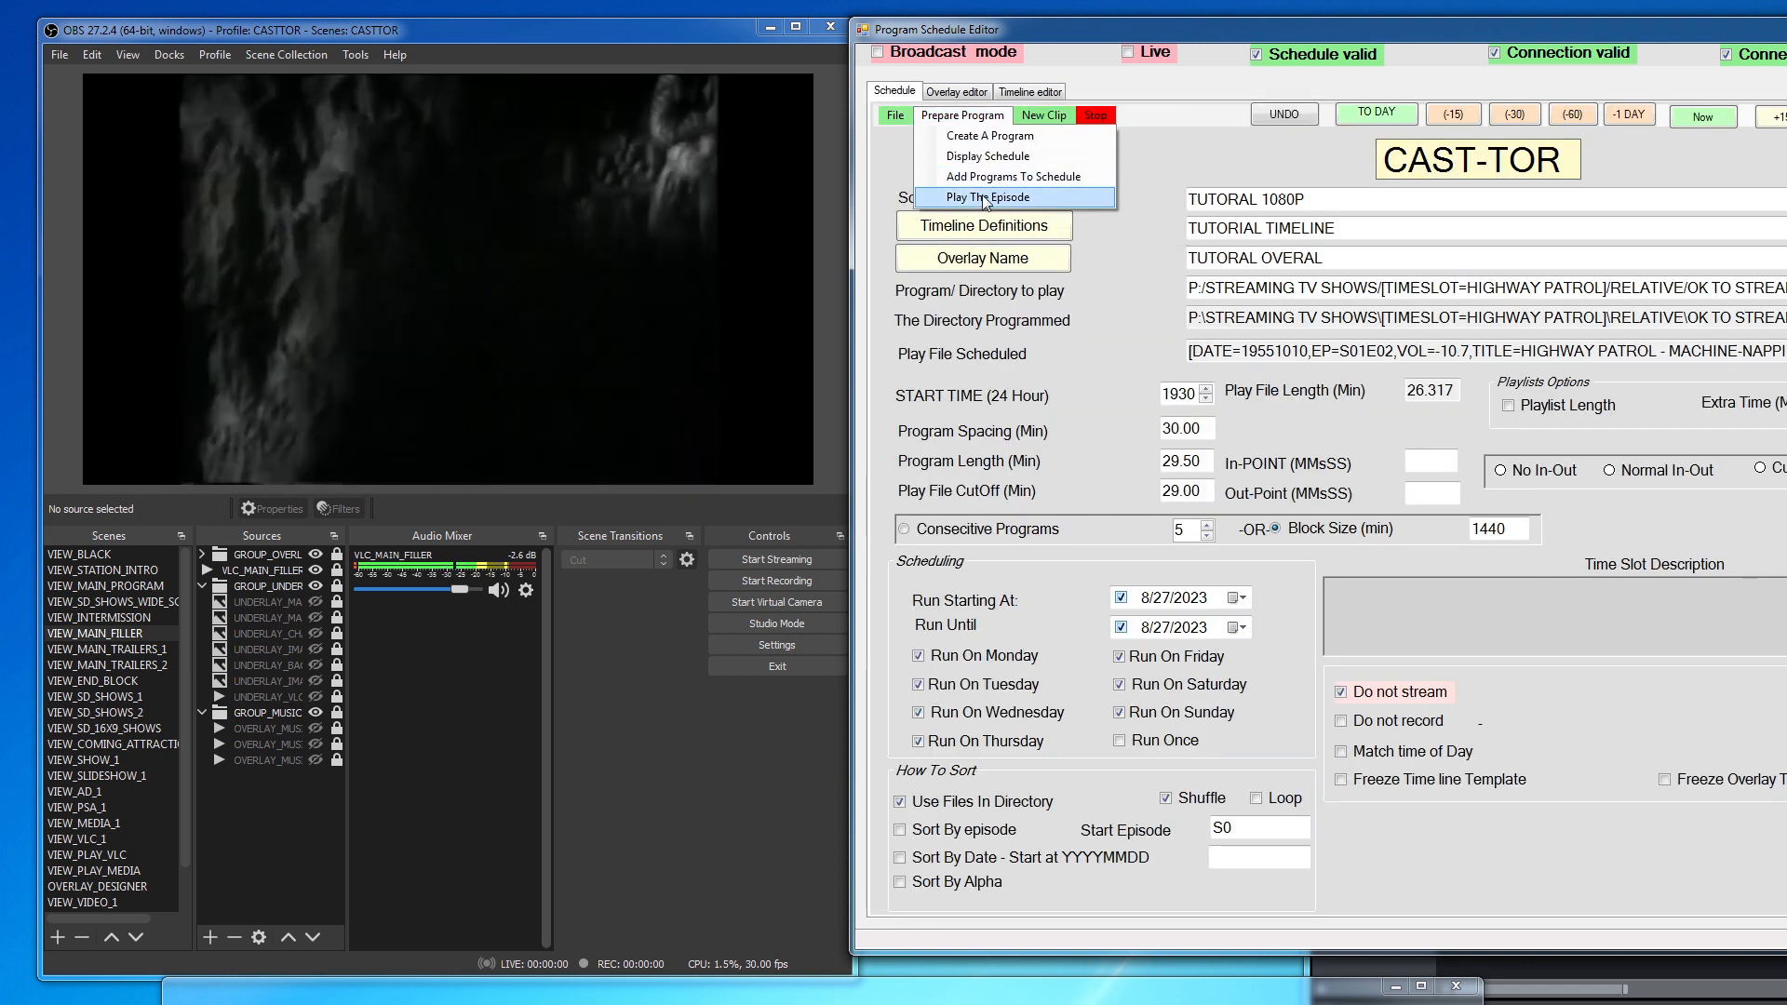
click(986, 198)
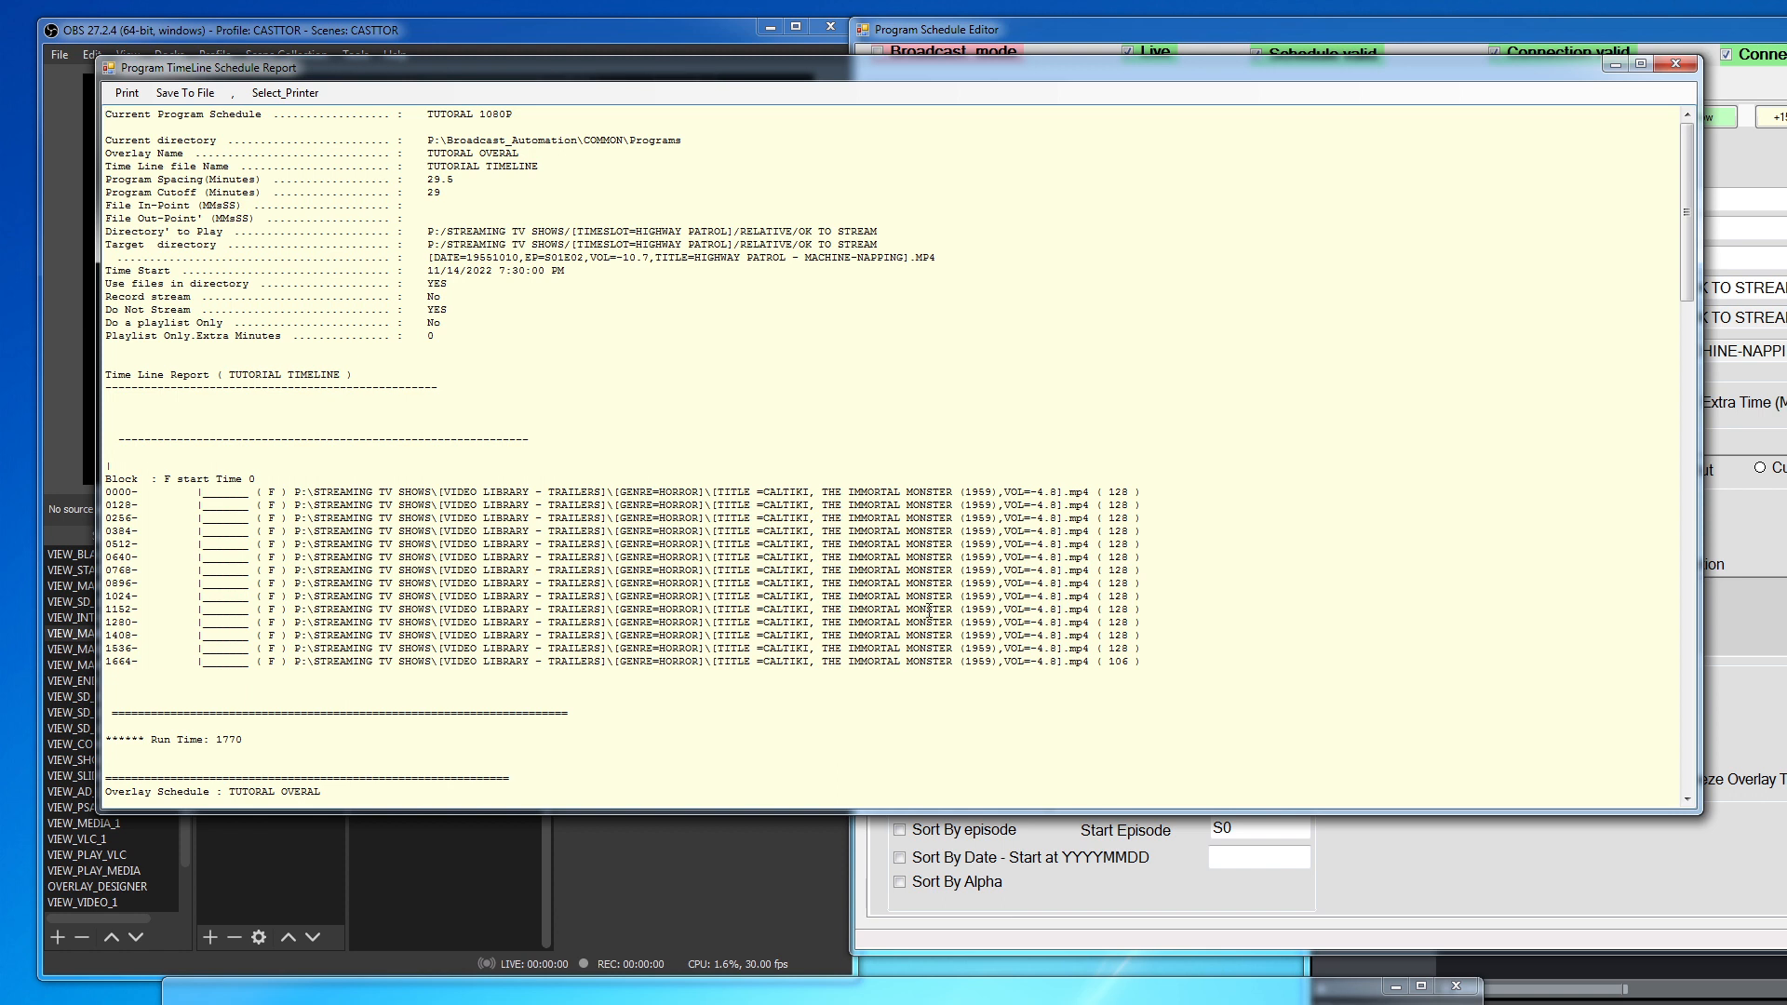
drag(1119, 69, 1350, 1004)
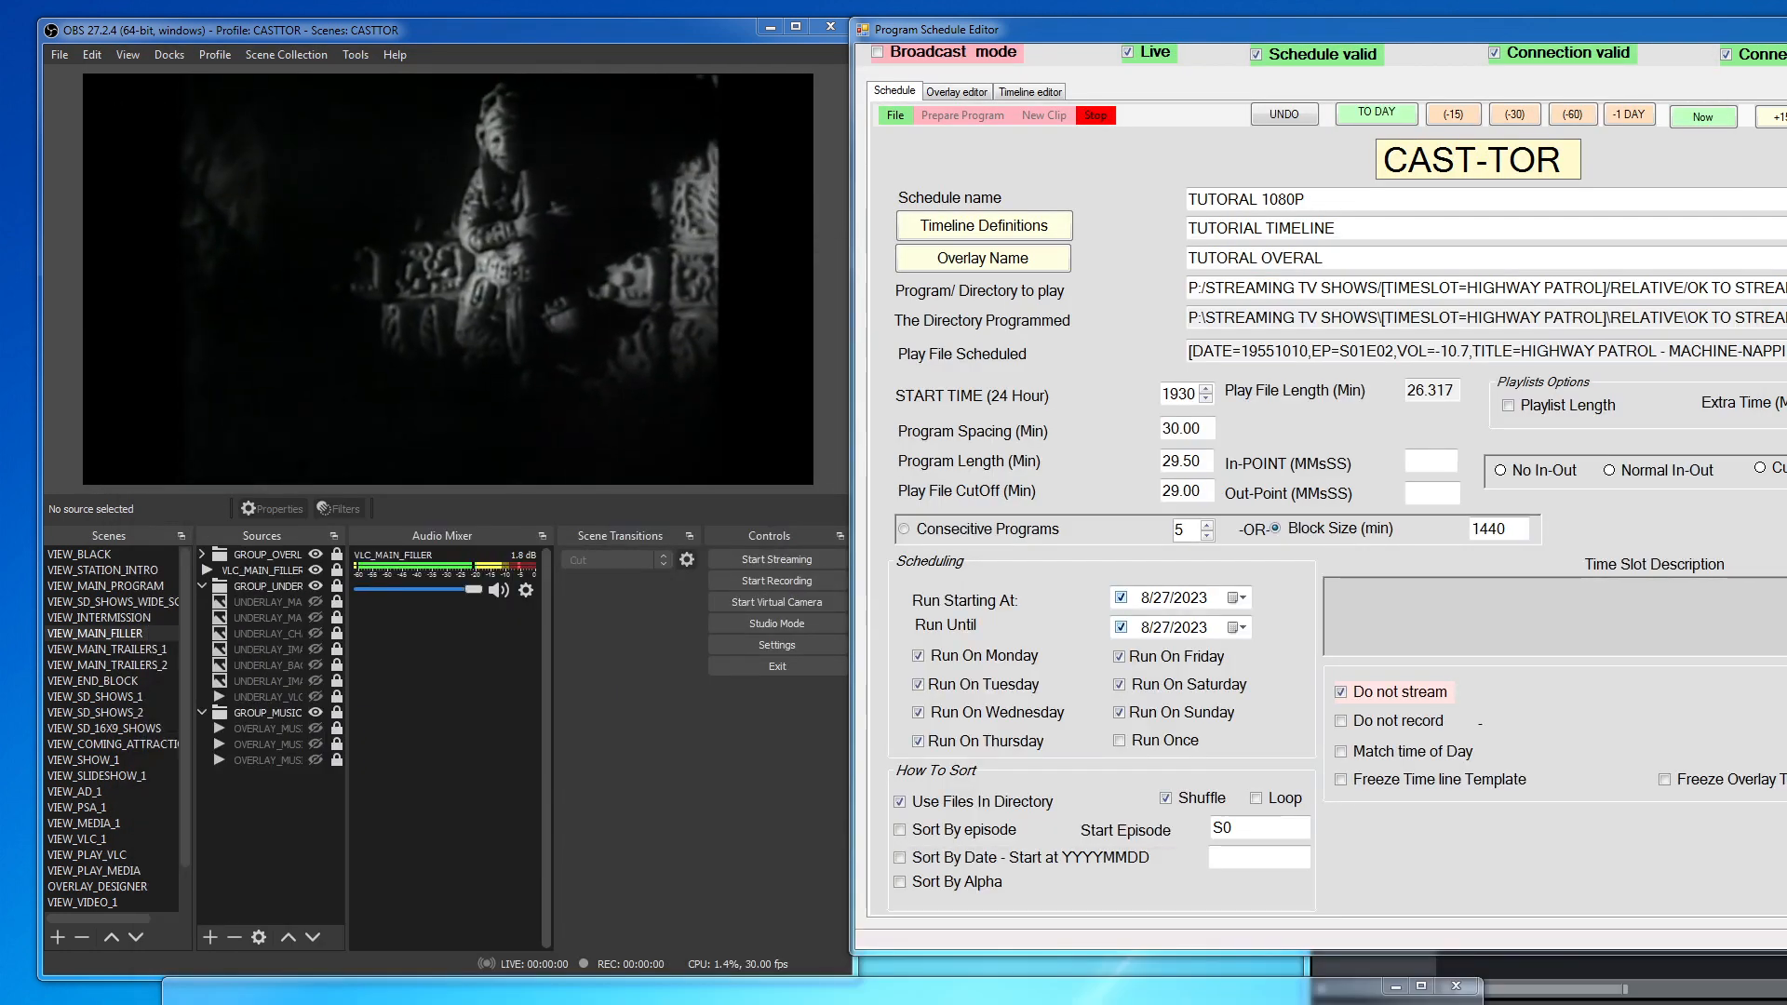
Step: Replace the VIEW_MAIN_FILLER row's file in TUTORIAL TIMELINE with the ALL folder of [VIDEO LIBRARY - TRAILERS]
click(1024, 91)
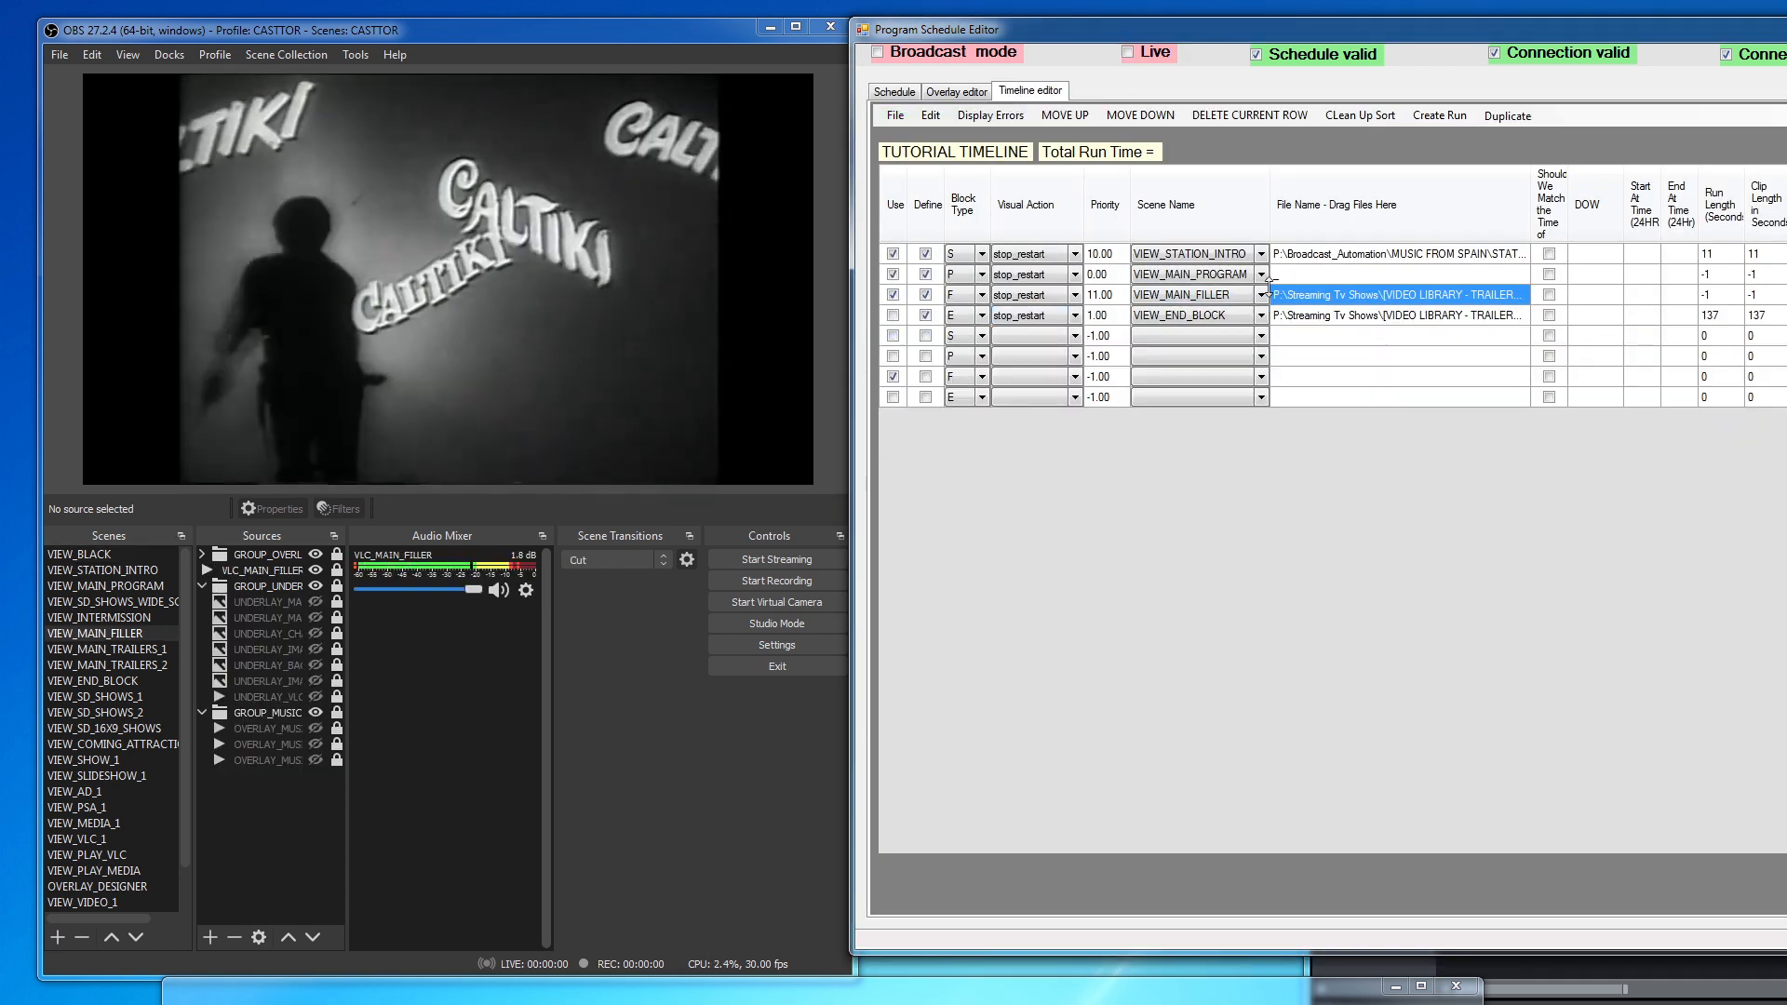
click(1284, 304)
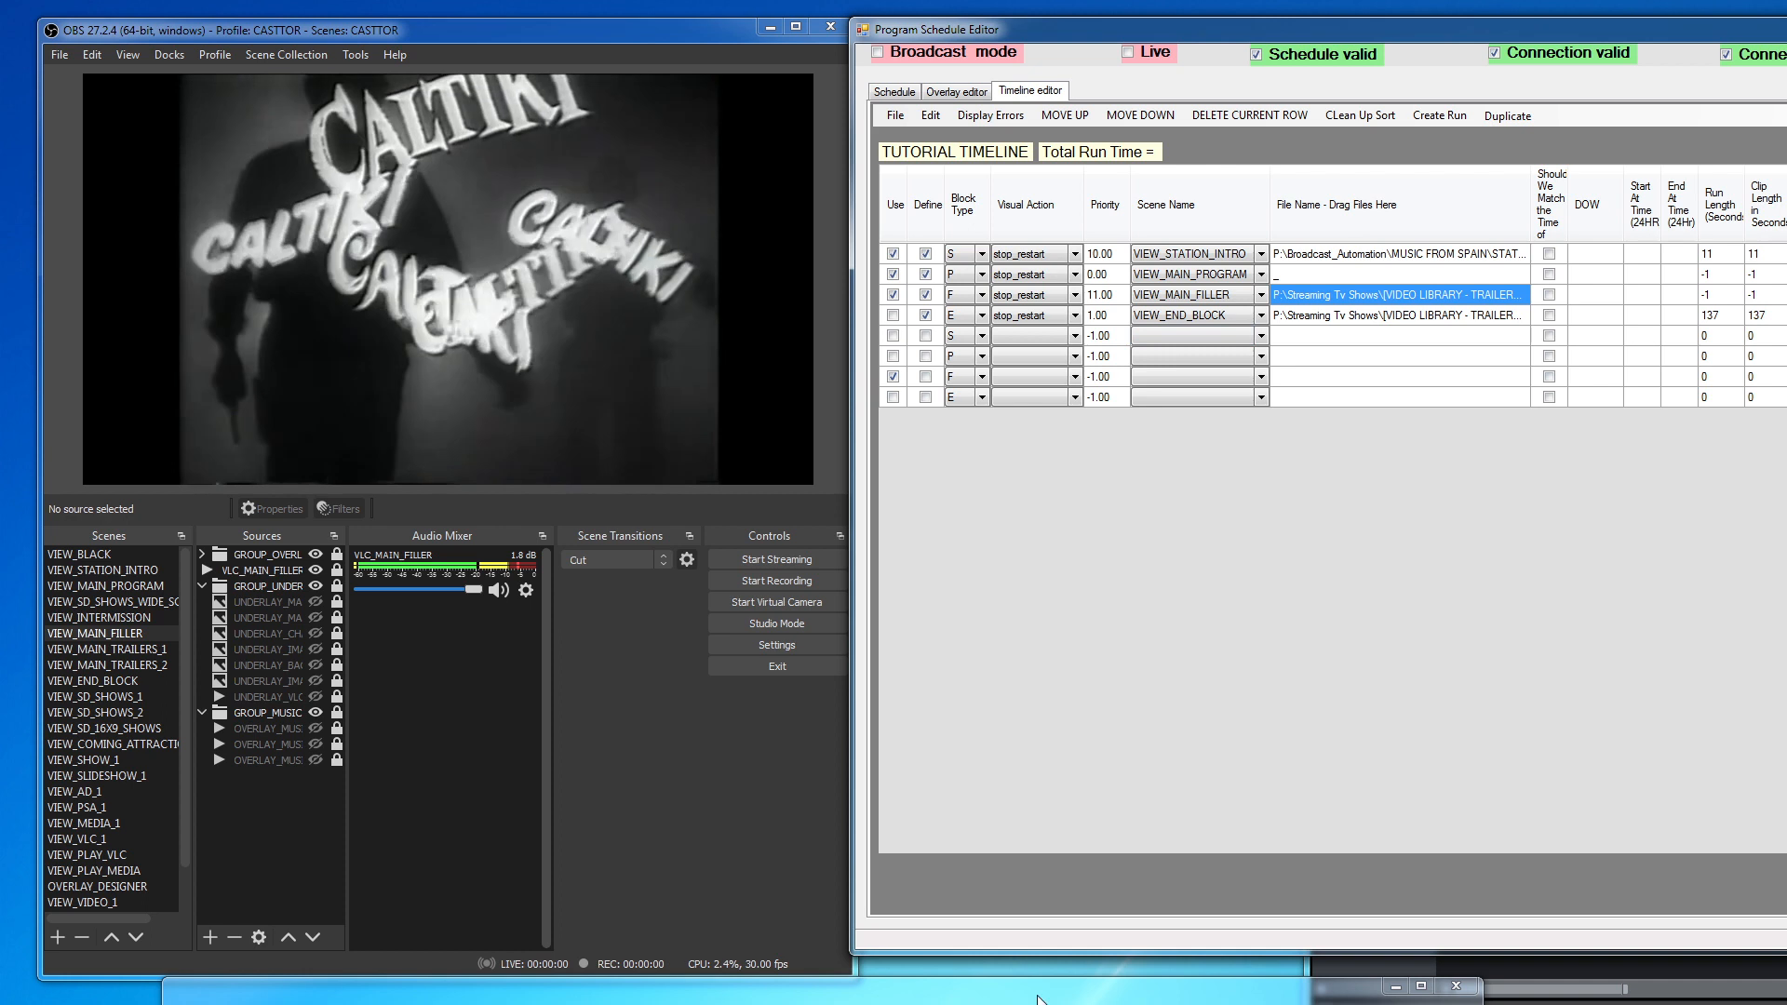
drag(960, 994, 1082, 652)
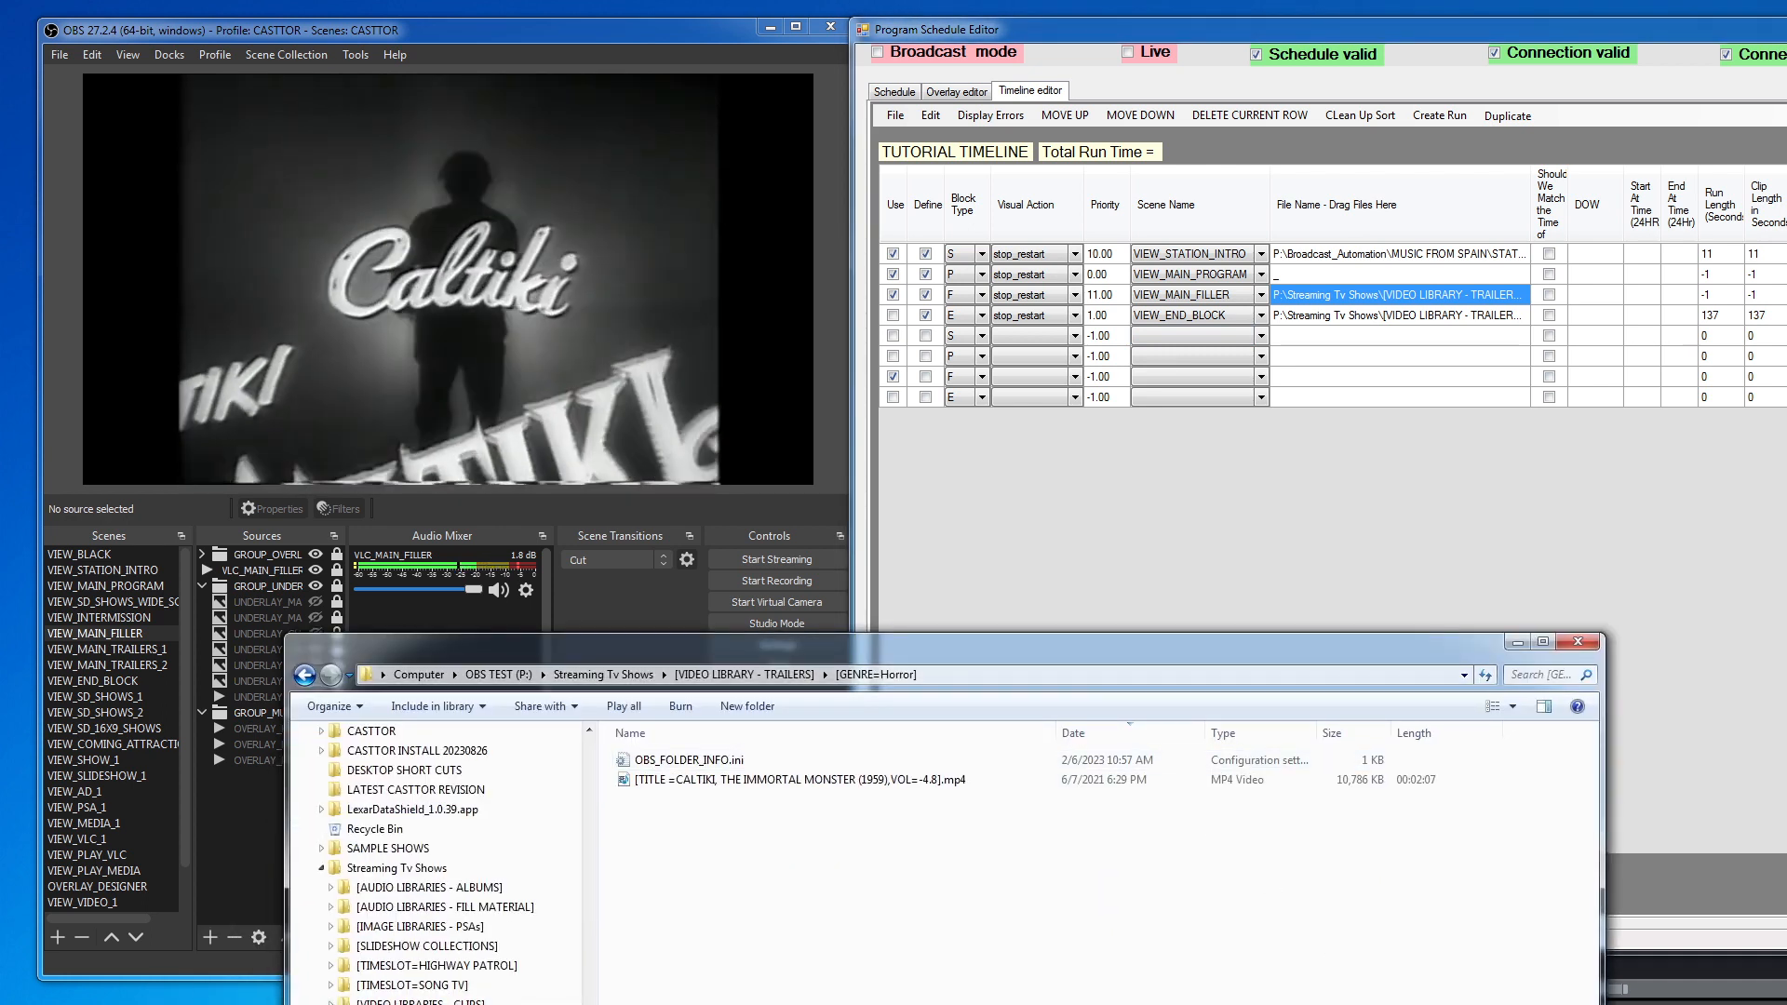
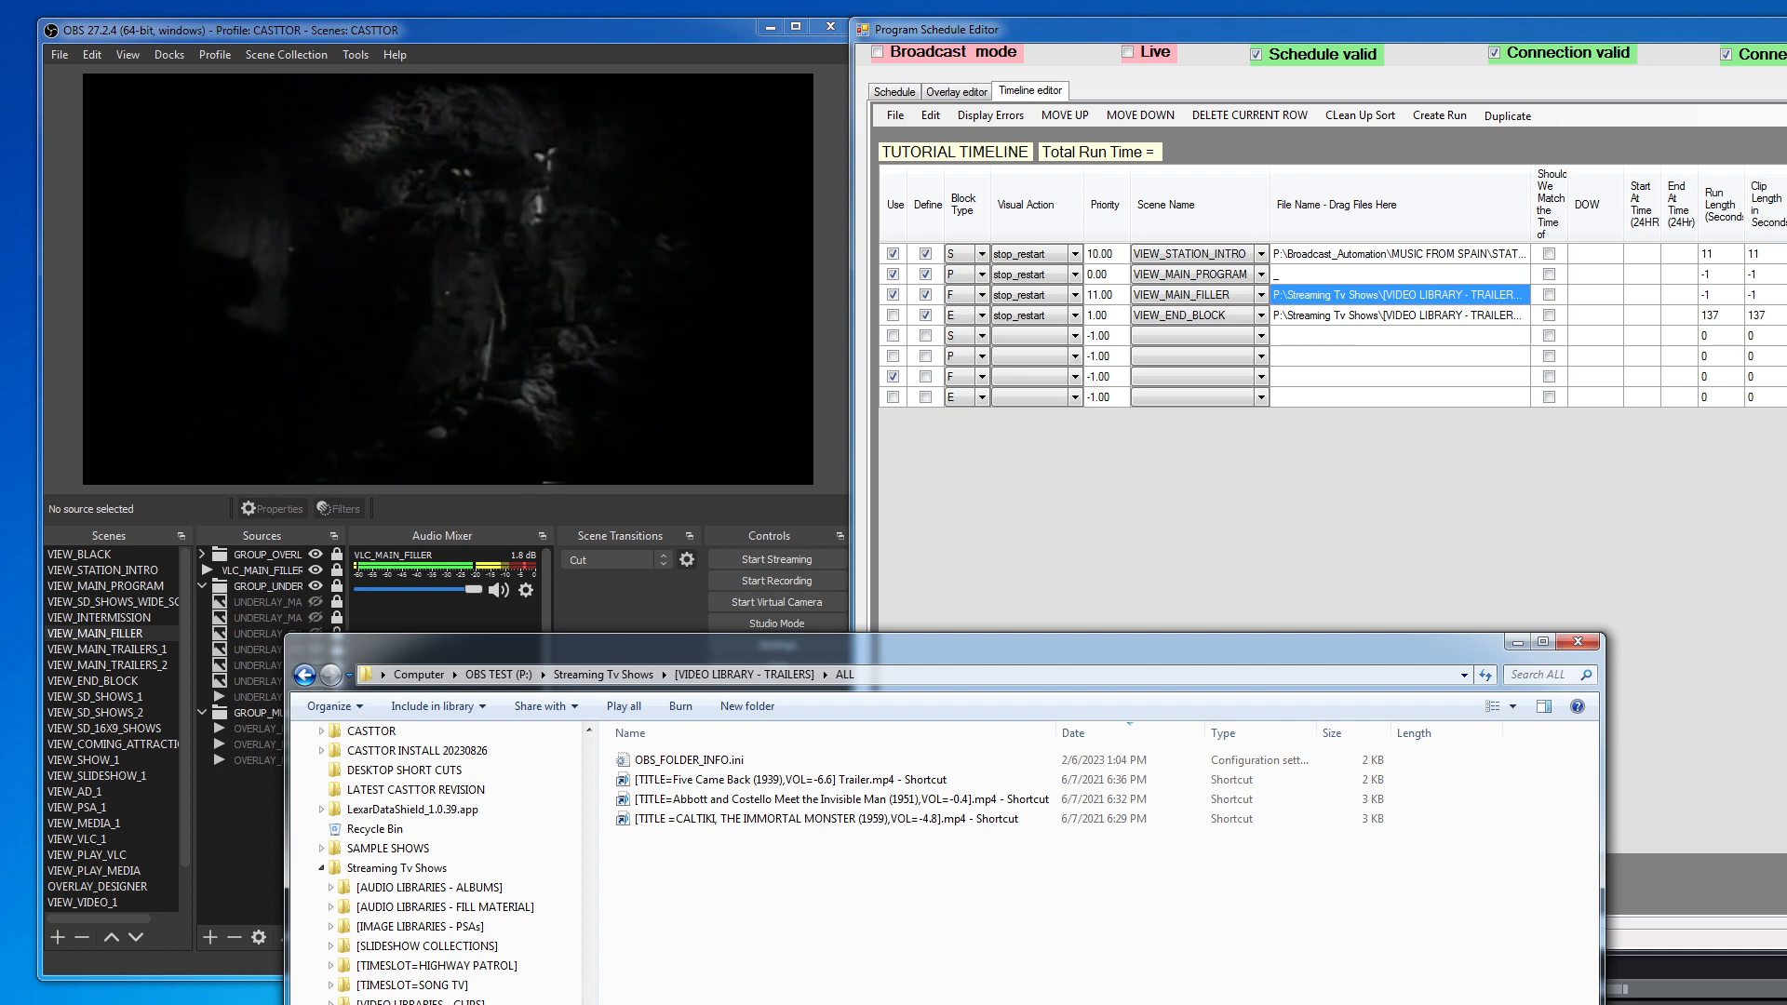
drag(400, 1001, 1311, 294)
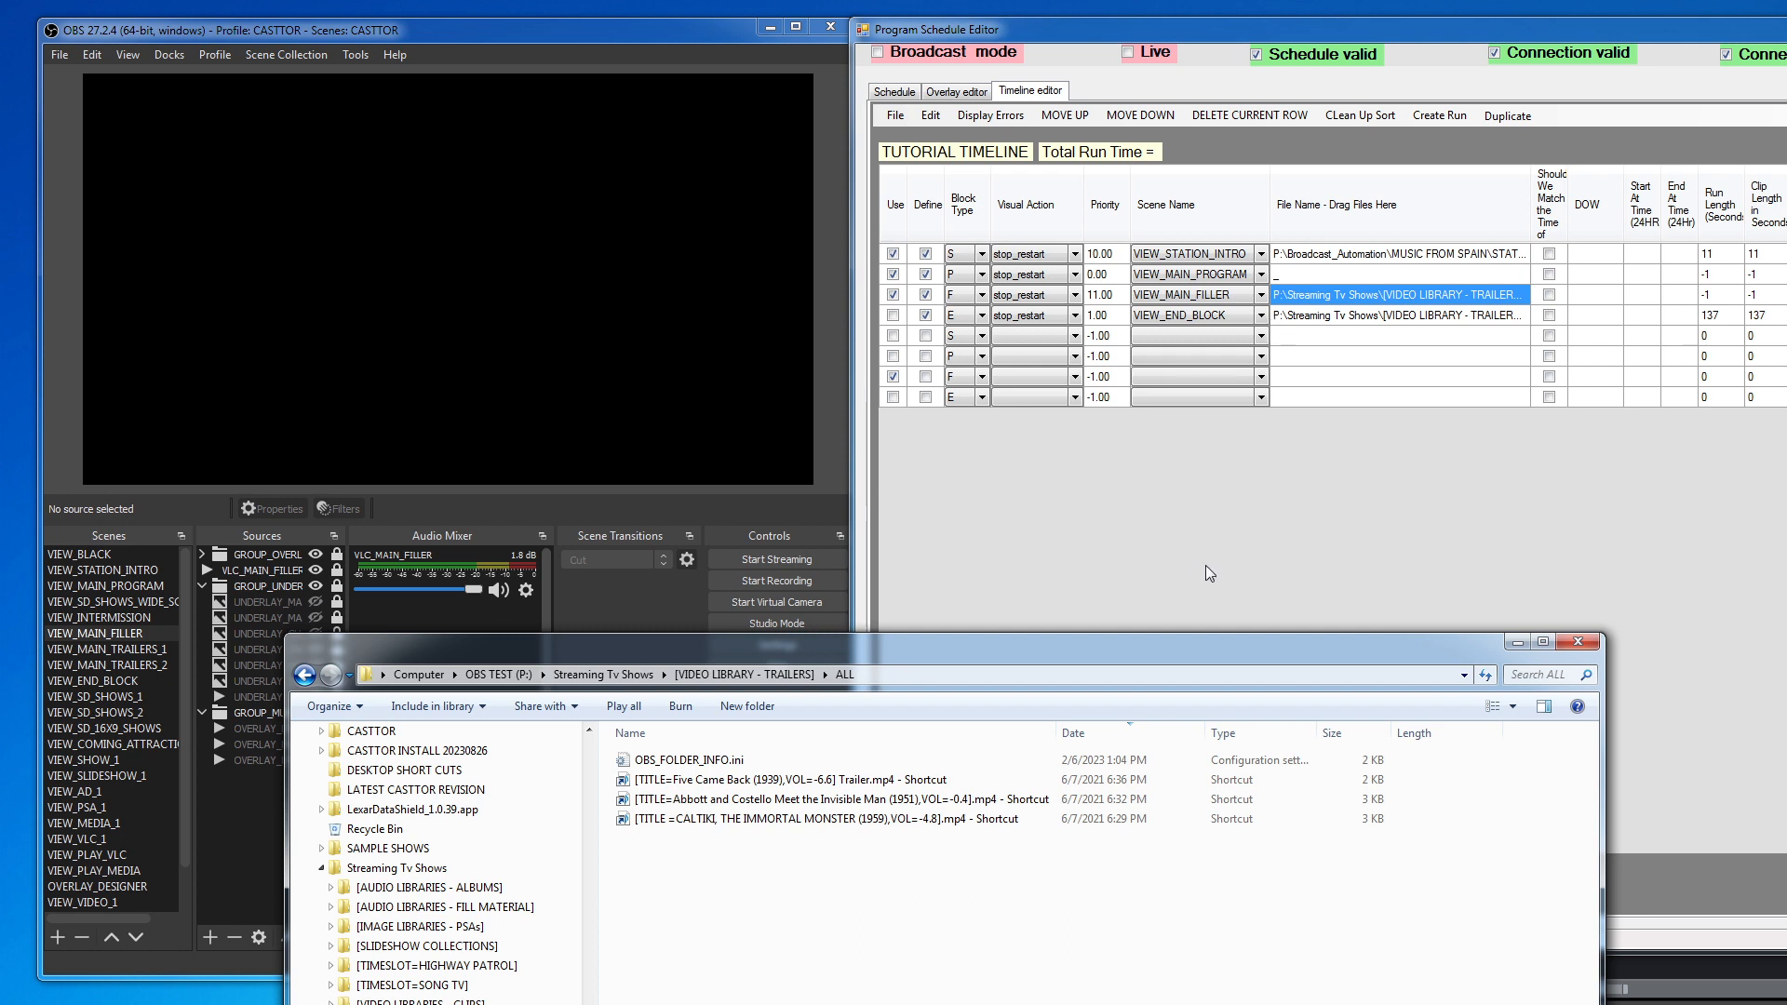
drag(1217, 638, 1169, 901)
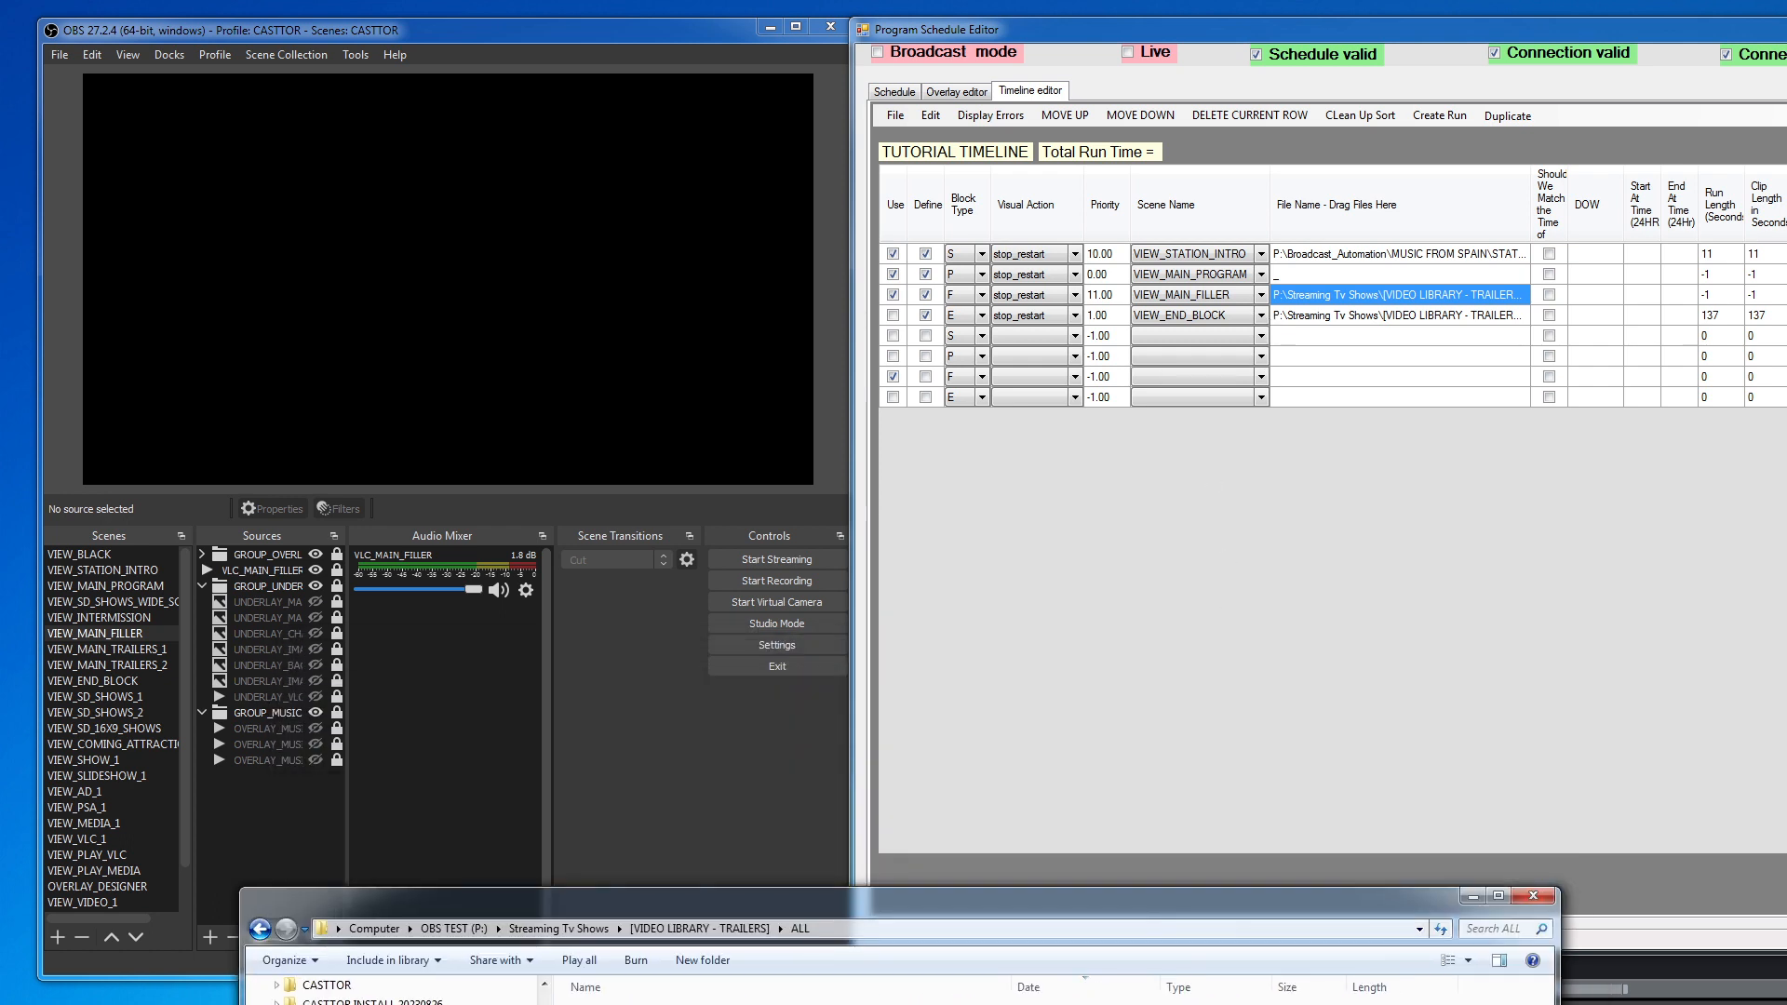
Step: Create a program from the TUTORAL 1080P schedule, examine the filler sequence in its timeline report and set the report aside
drag(1103, 1000, 1462, 296)
click(899, 94)
click(962, 115)
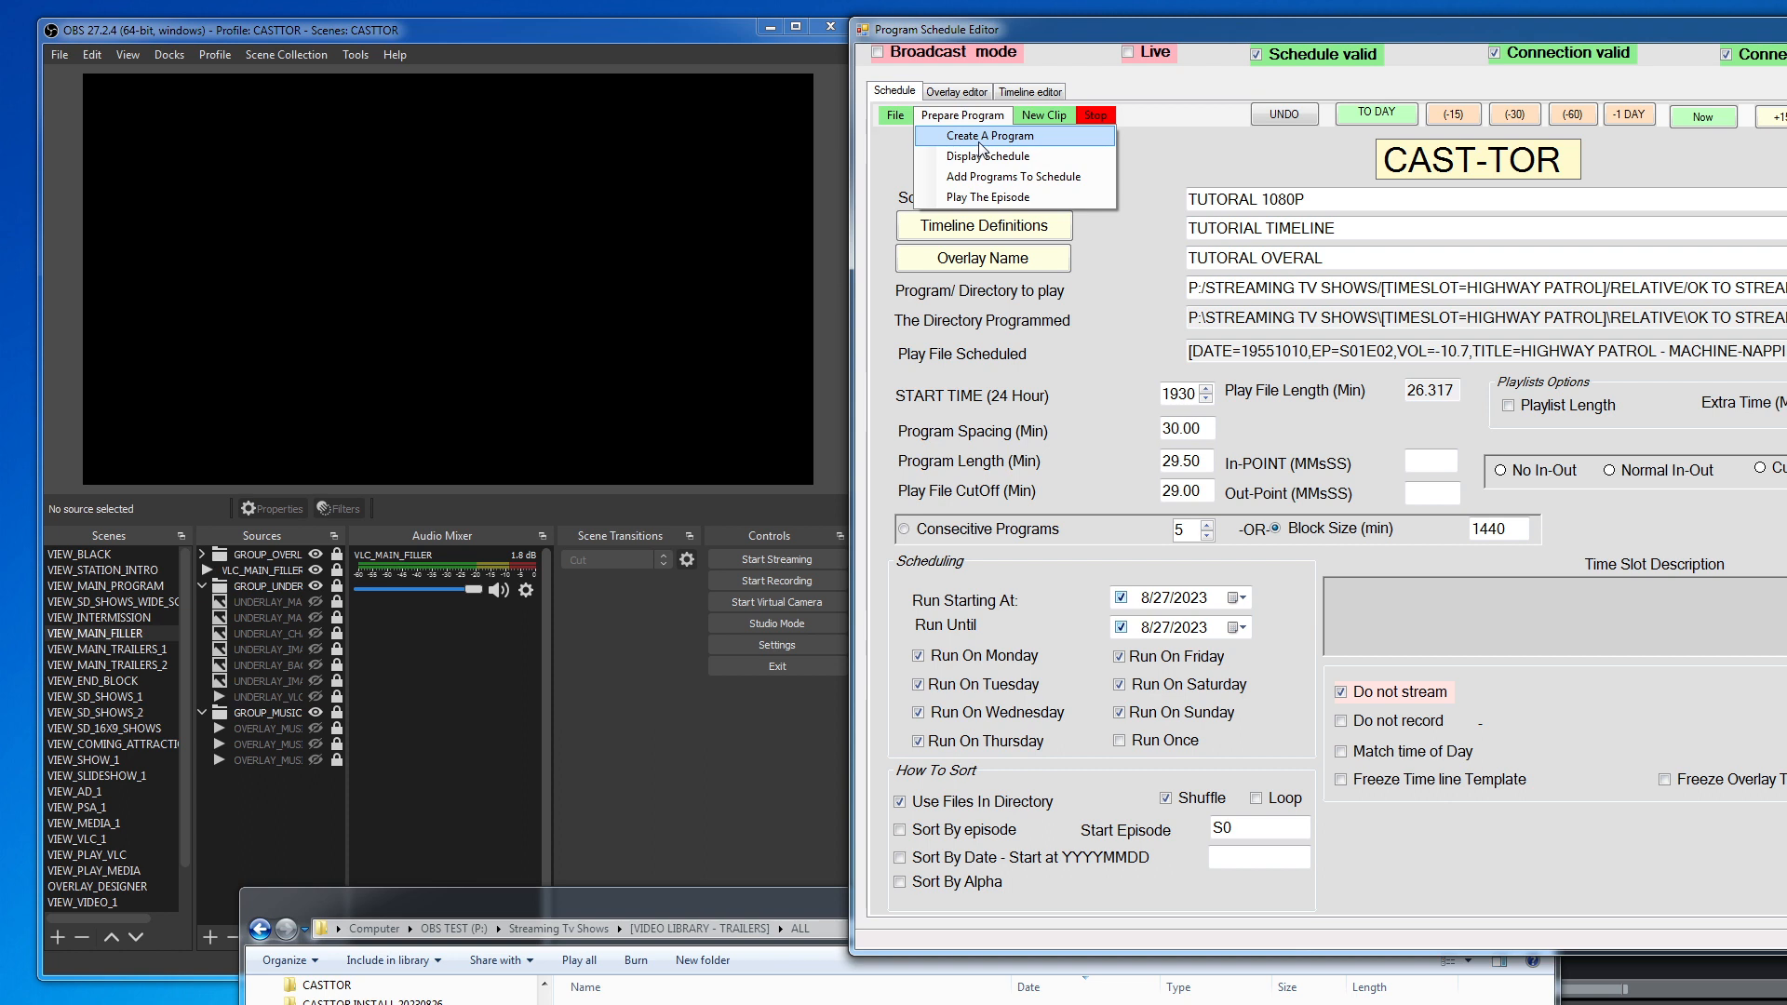
click(980, 140)
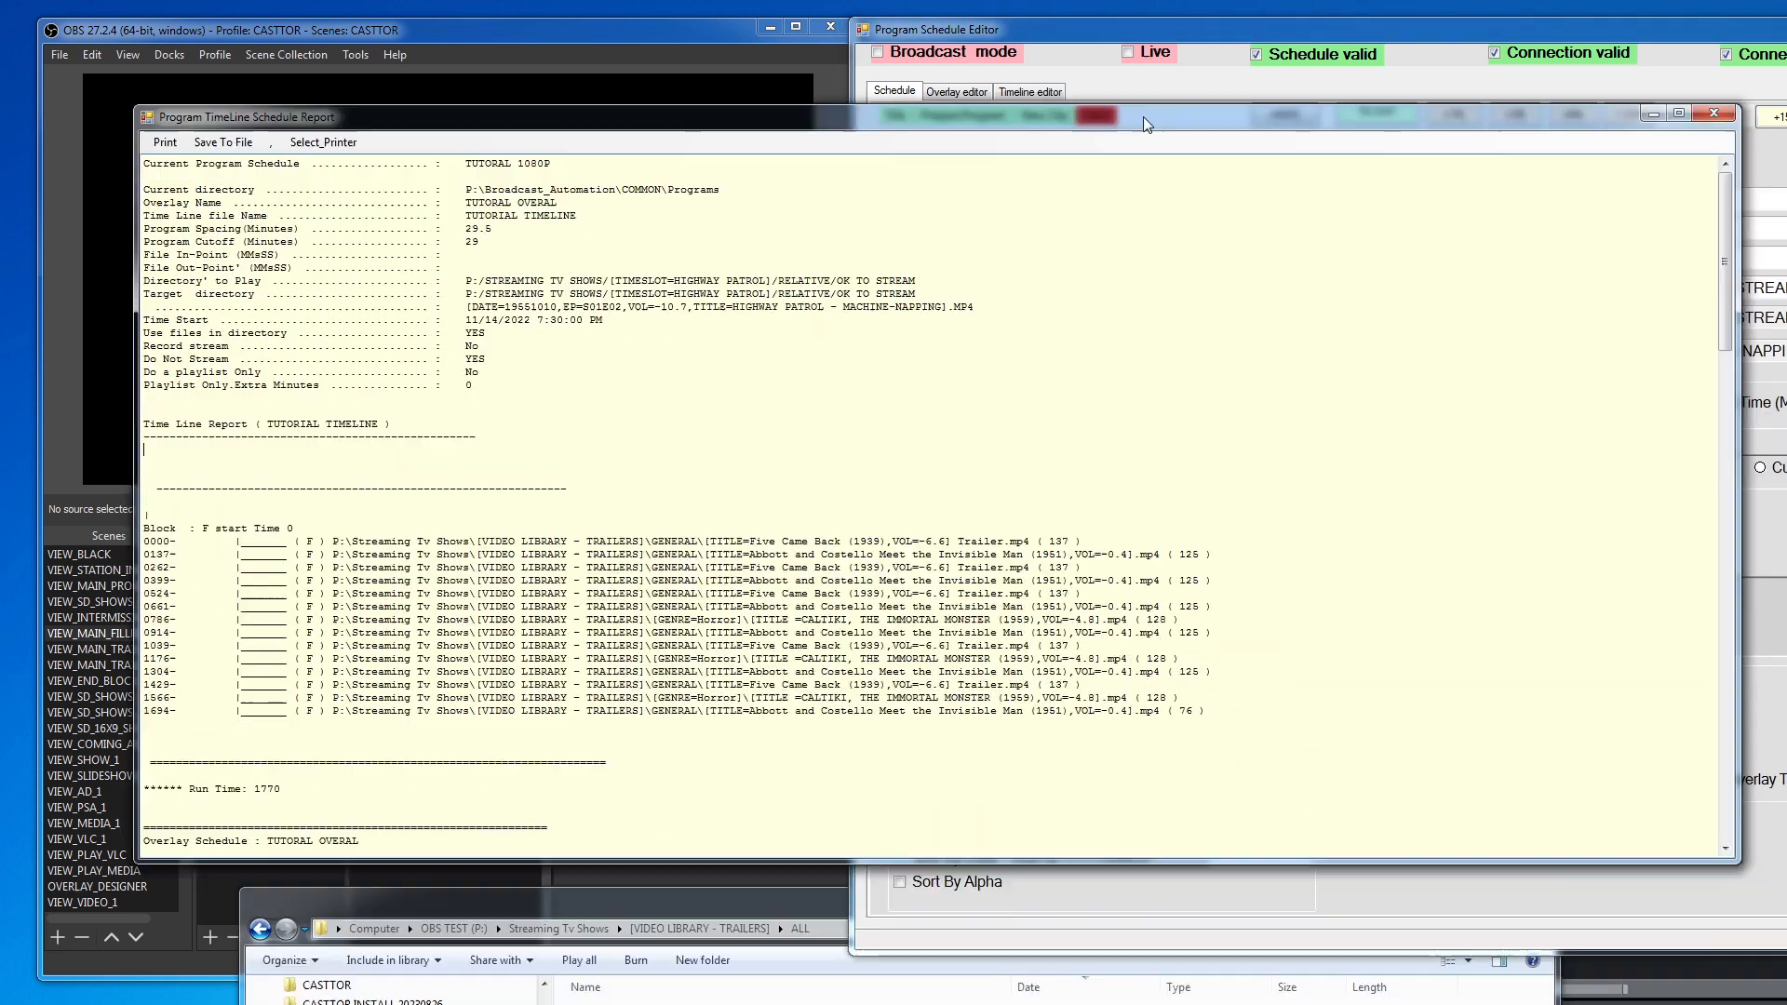
drag(1143, 115, 1078, 170)
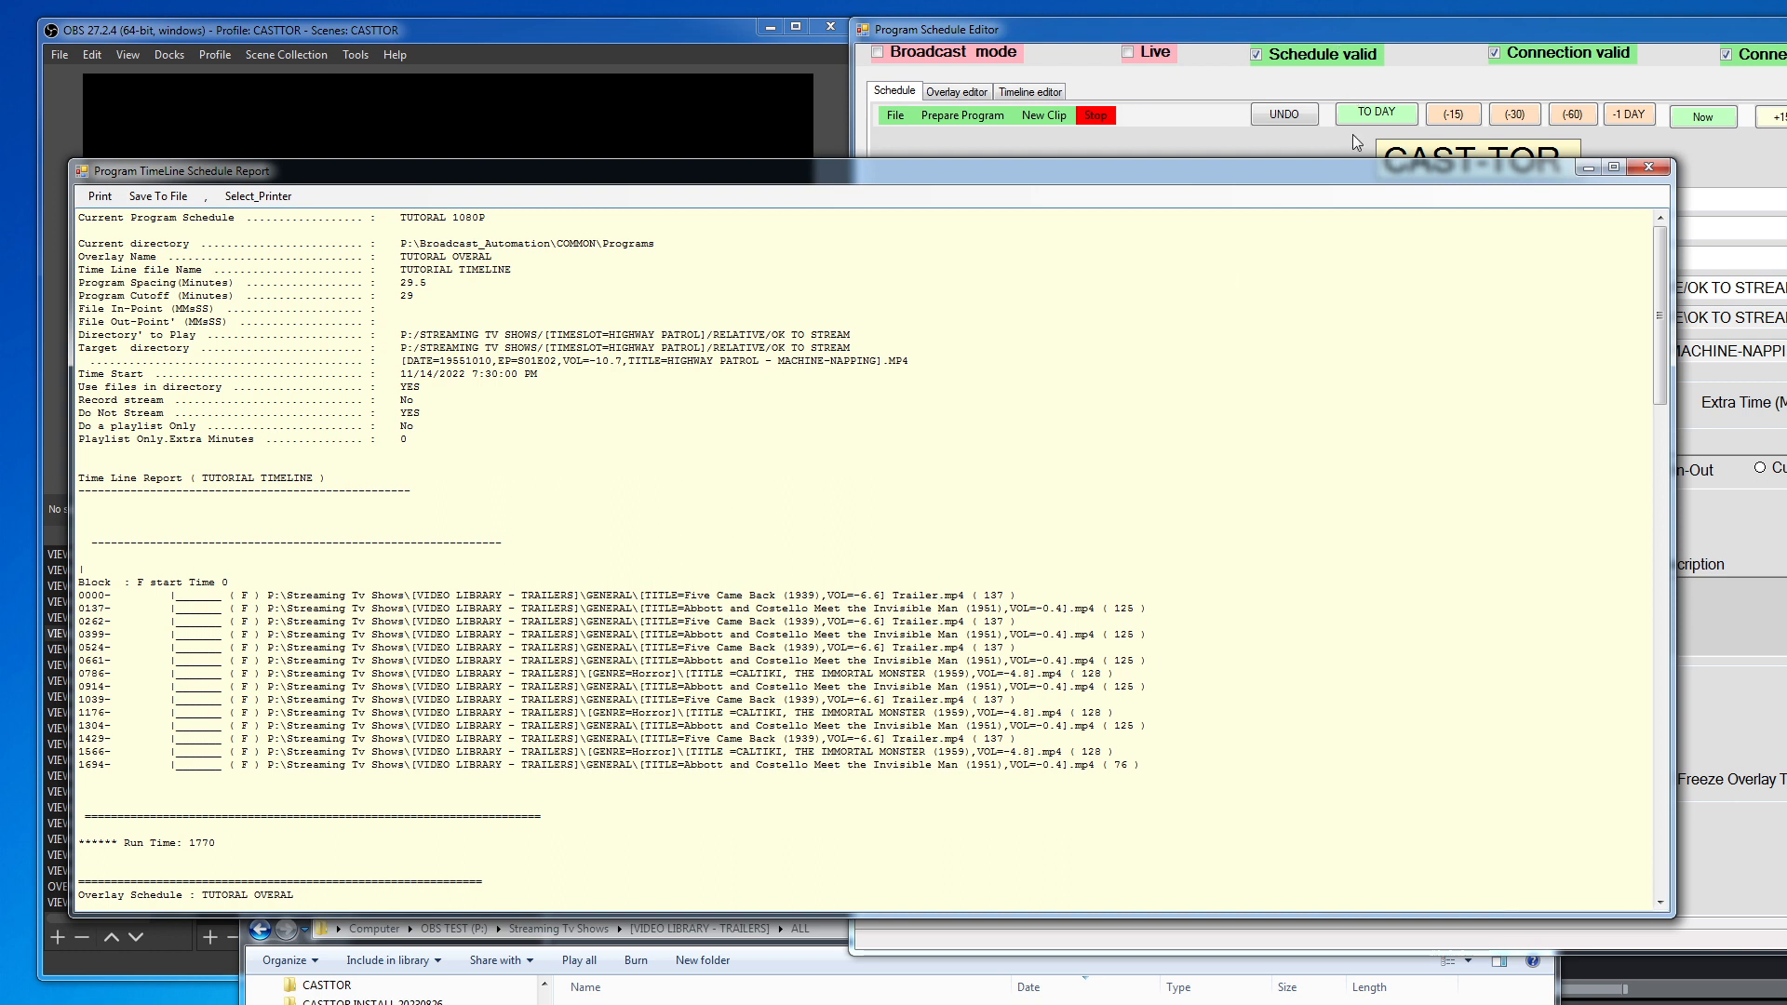
click(1588, 167)
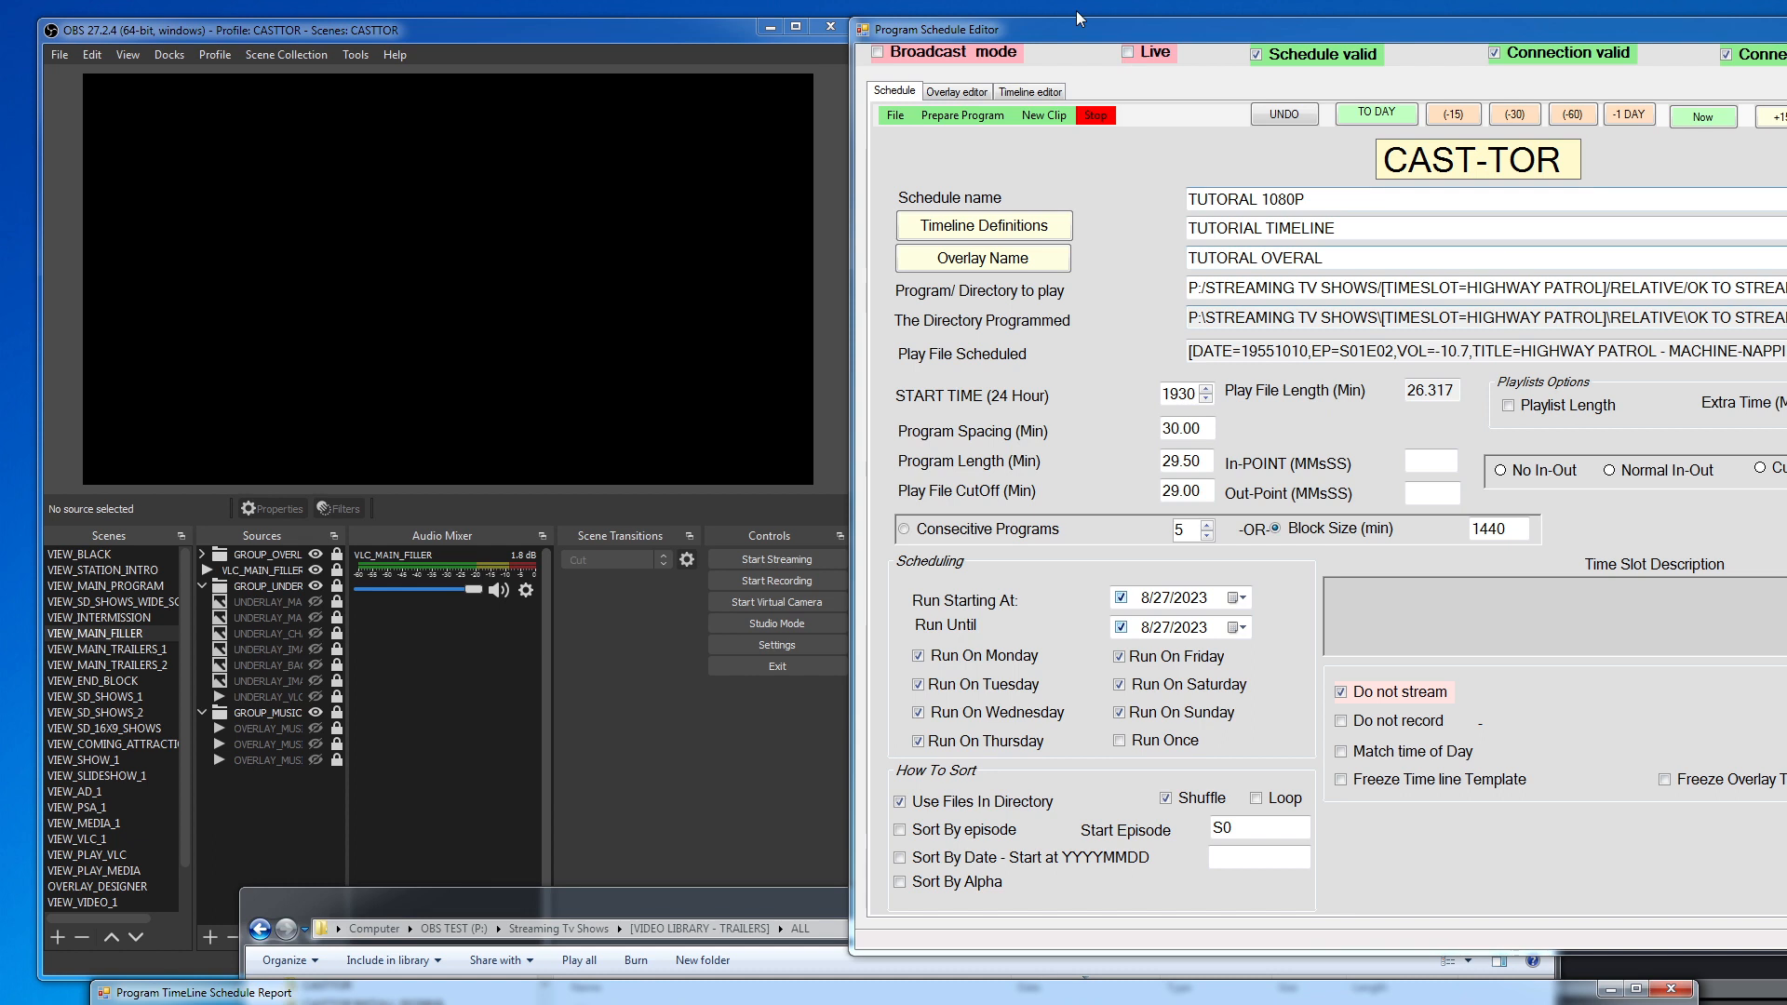
Step: Check the filler row's folder path in TUTORIAL TIMELINE and widen the File Name column to show it in full
click(1031, 92)
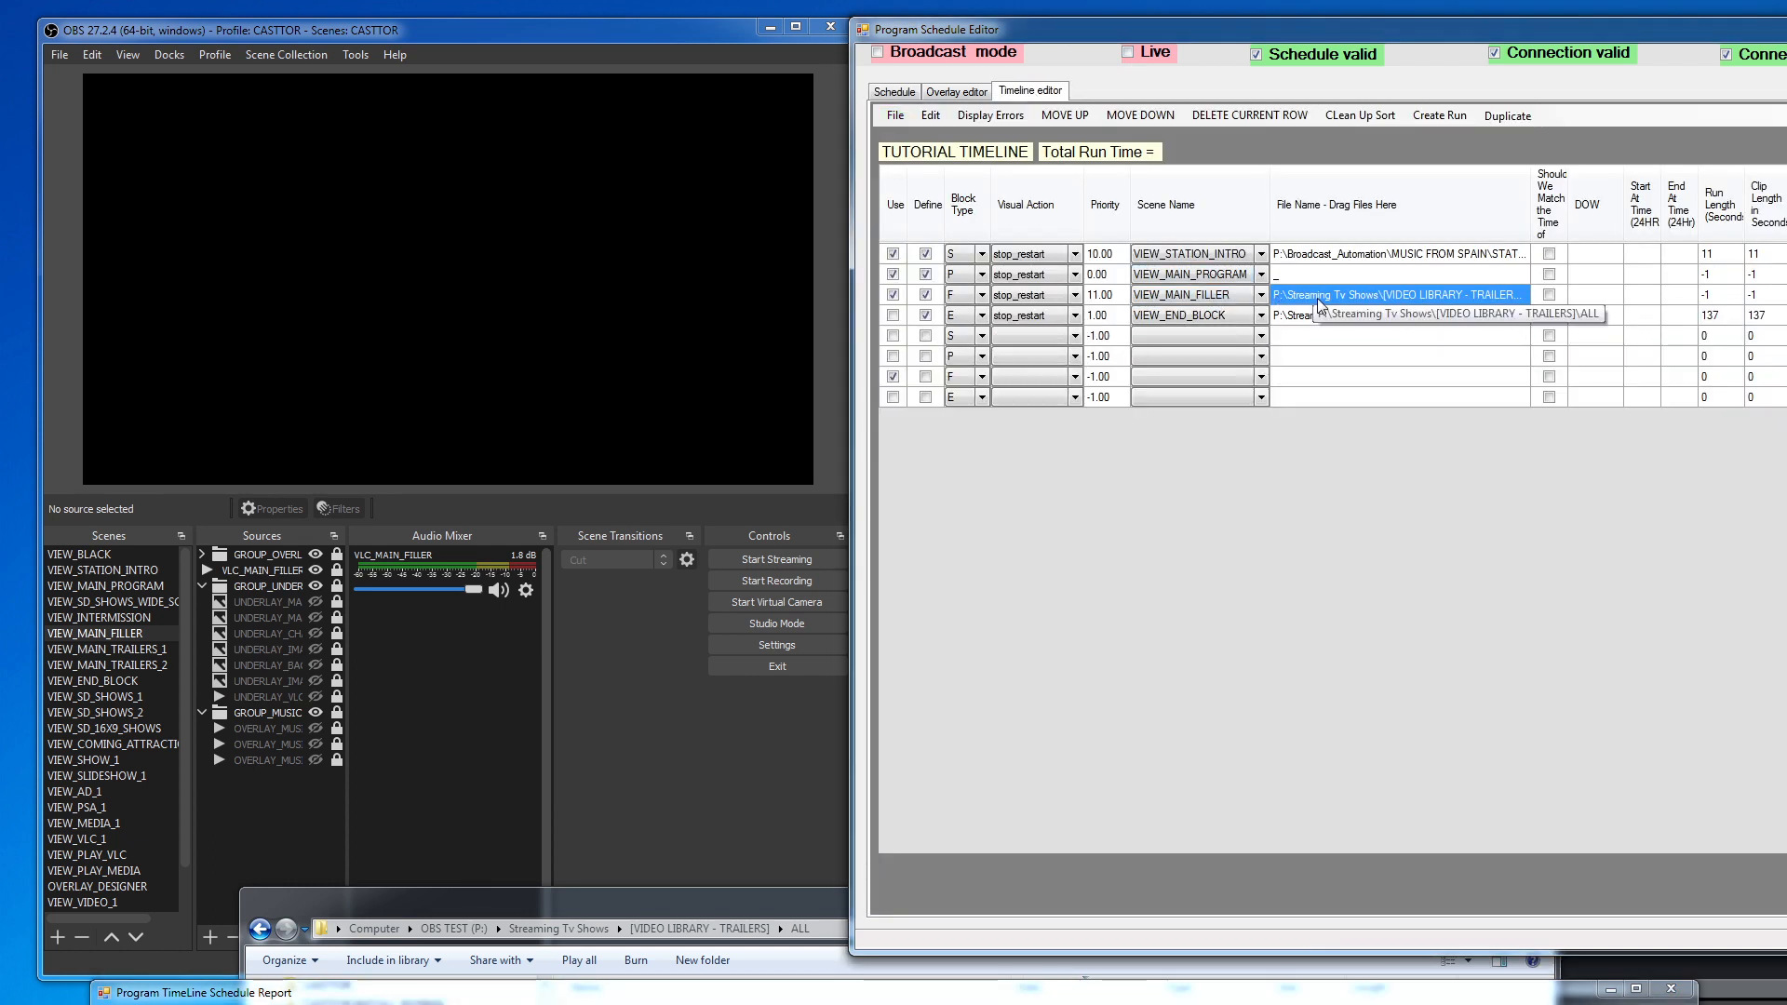
click(733, 911)
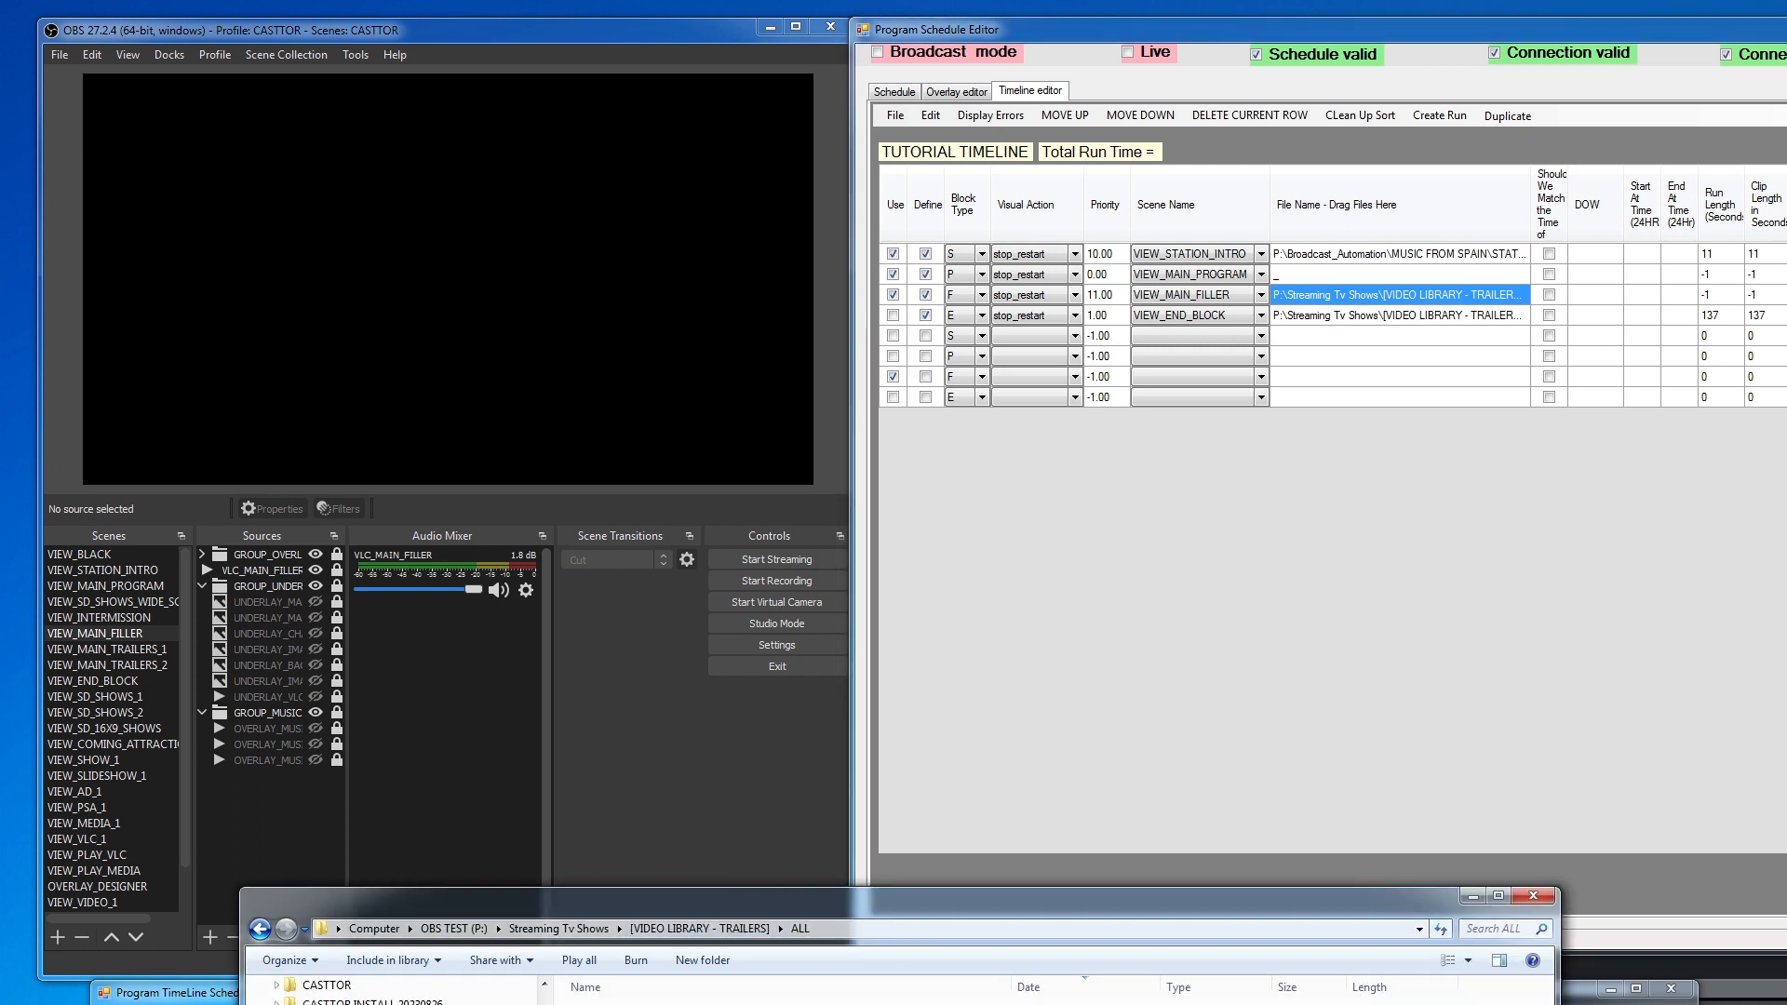
click(651, 1004)
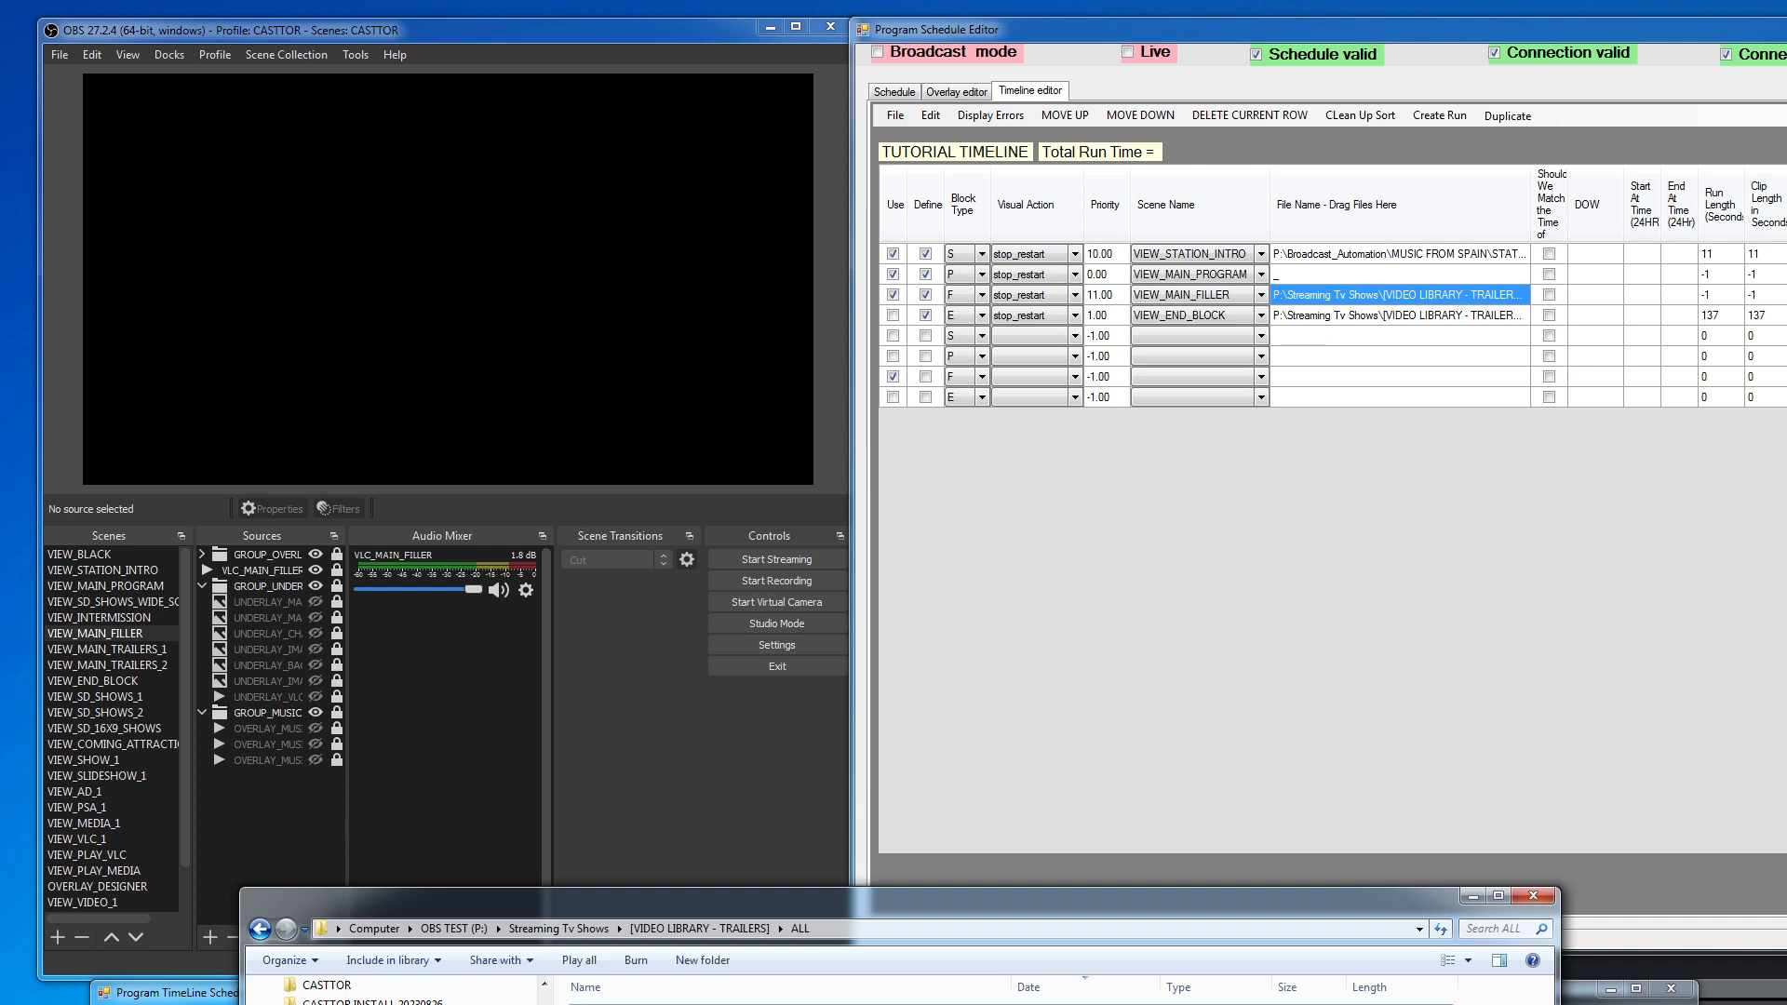
drag(1155, 559, 1331, 291)
click(1590, 205)
drag(1594, 206, 1700, 207)
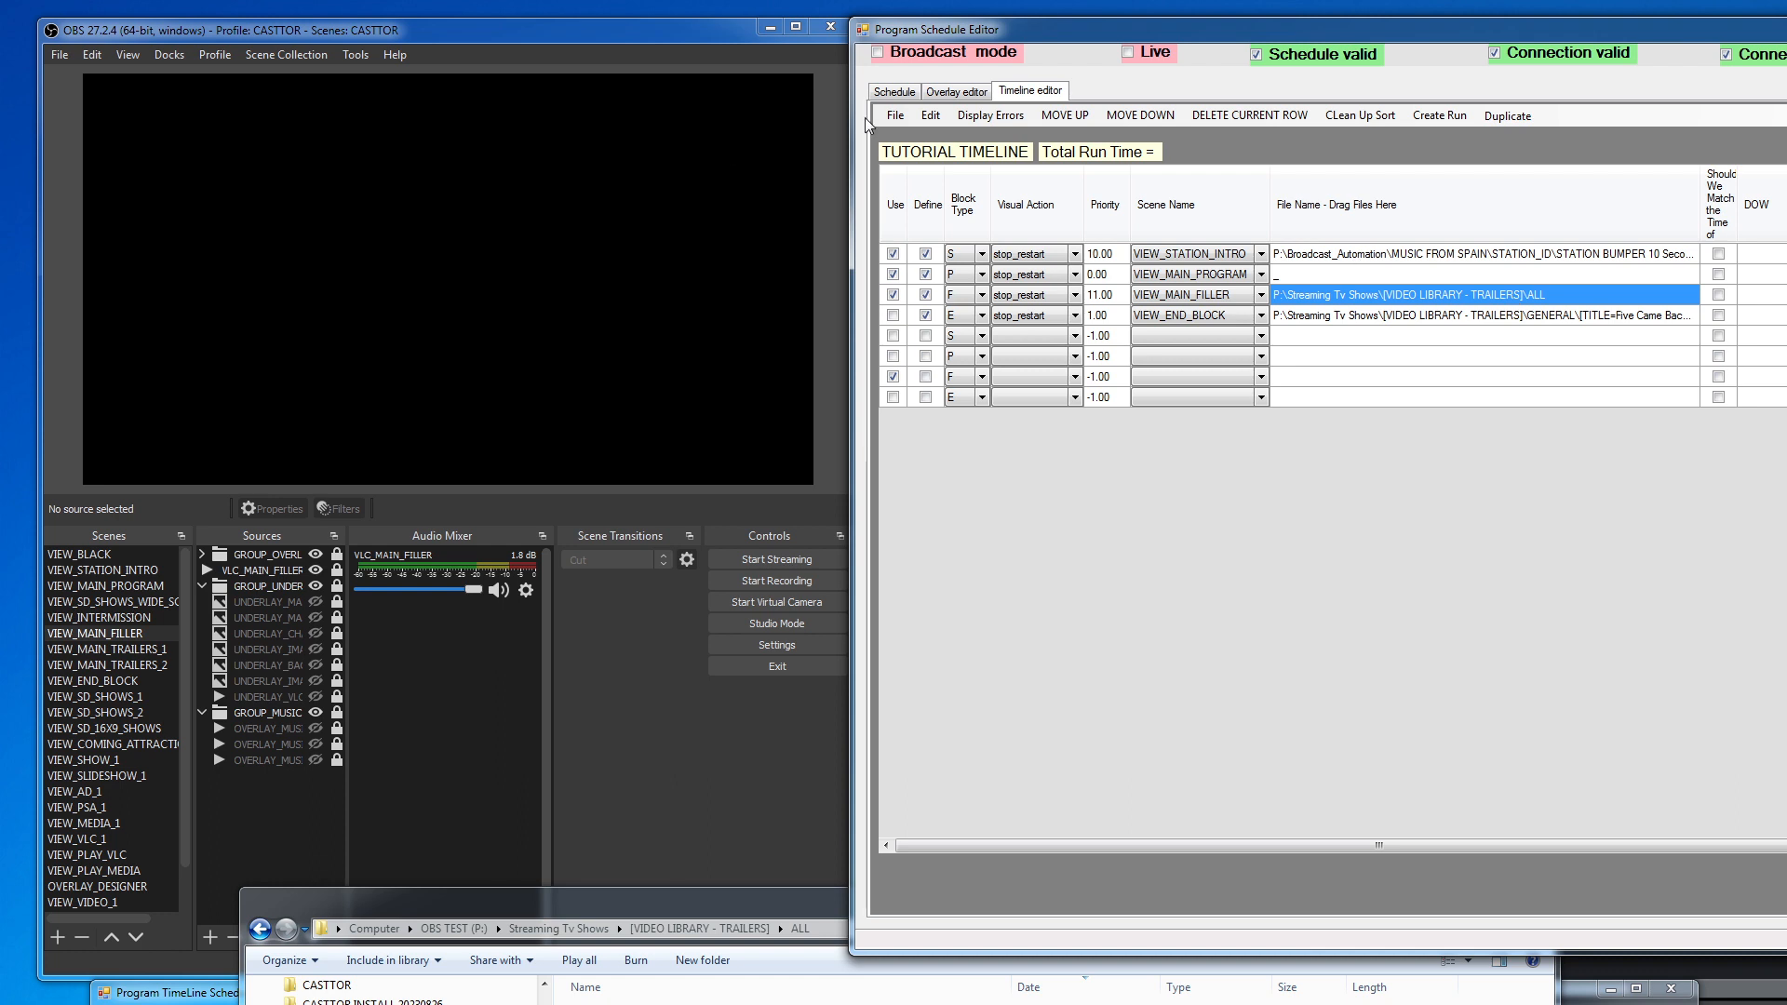
Step: Create a program from the TUTORAL 1080P schedule with the ALL trailer folder as filler
click(895, 94)
click(983, 114)
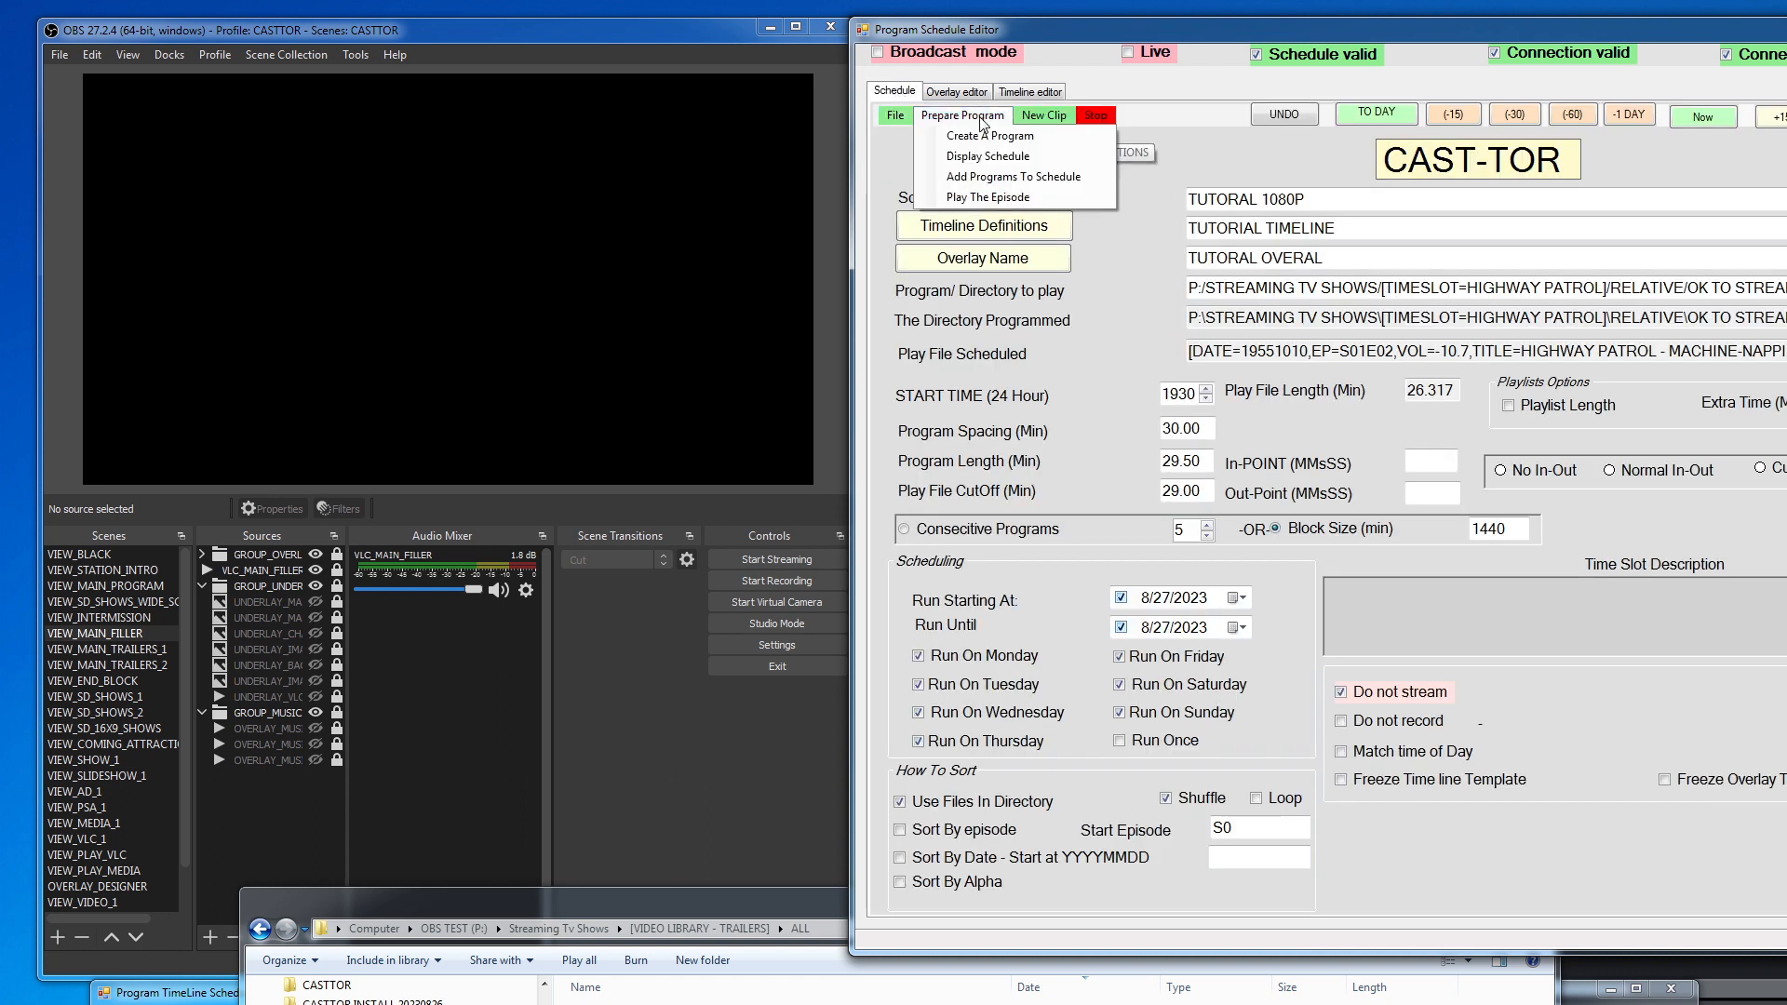
click(985, 138)
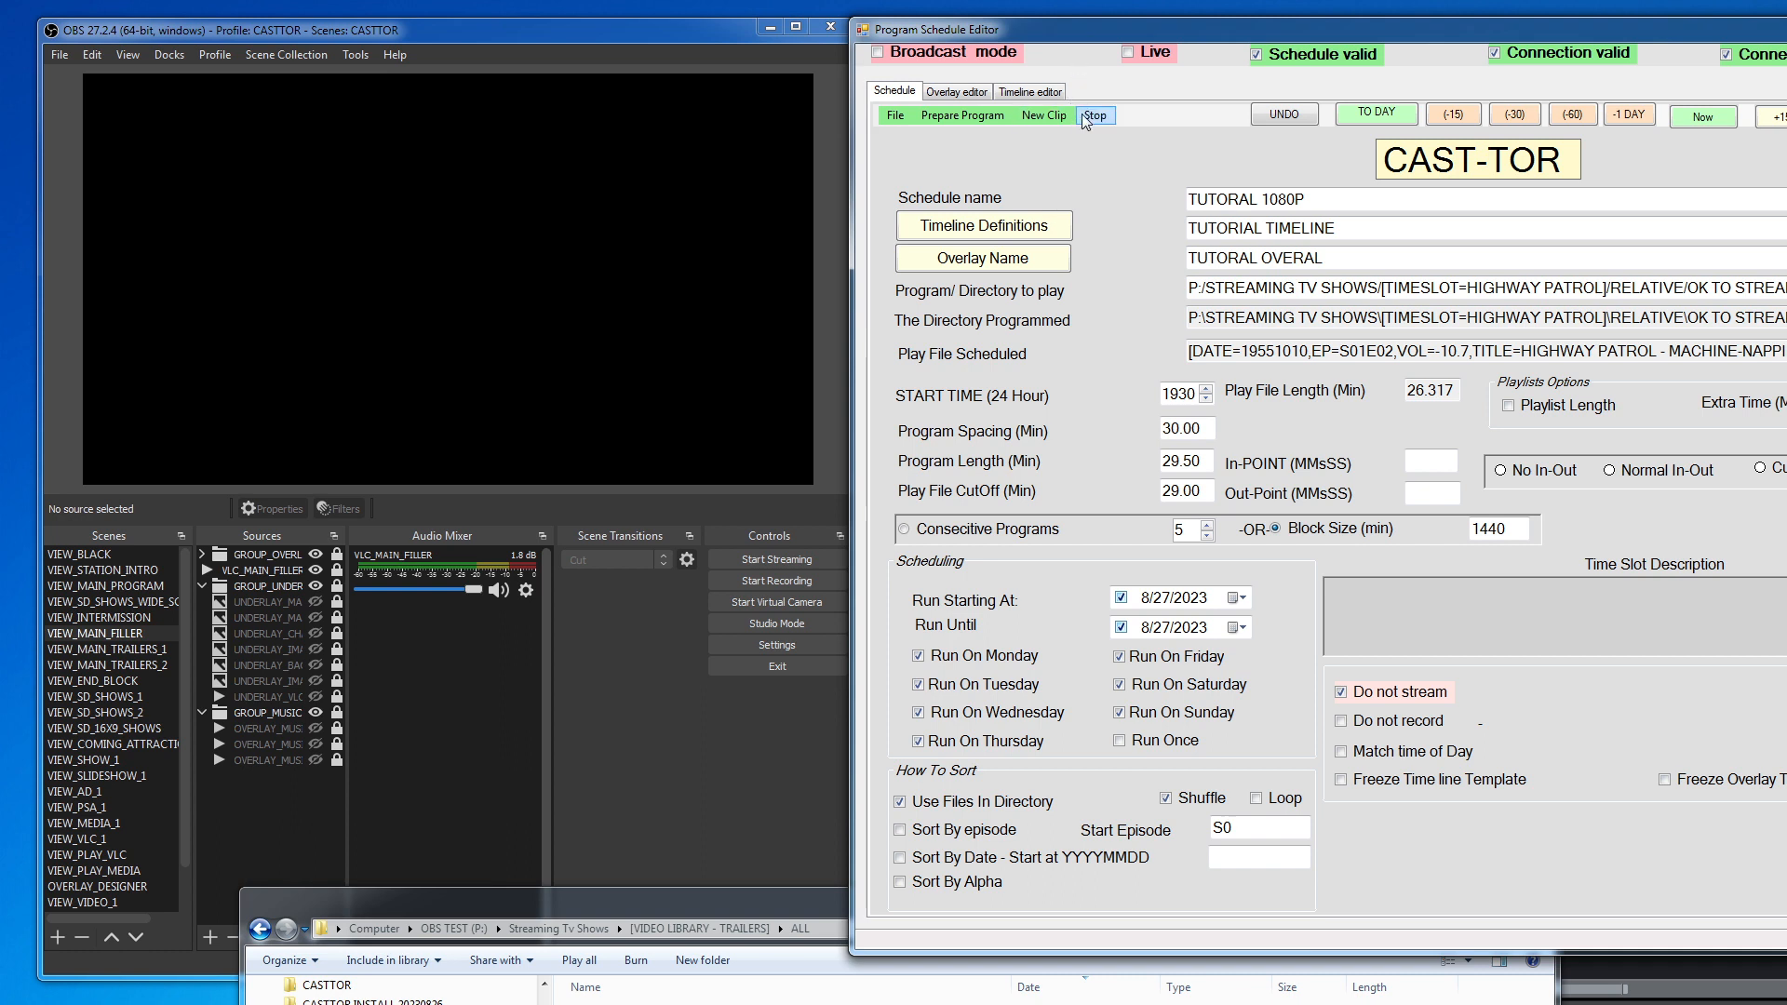
Step: Try individual trailer shortcuts from the ALL folder, CALTIKI and Five Came Back, as the VIEW_MAIN_FILLER row's file
click(1031, 92)
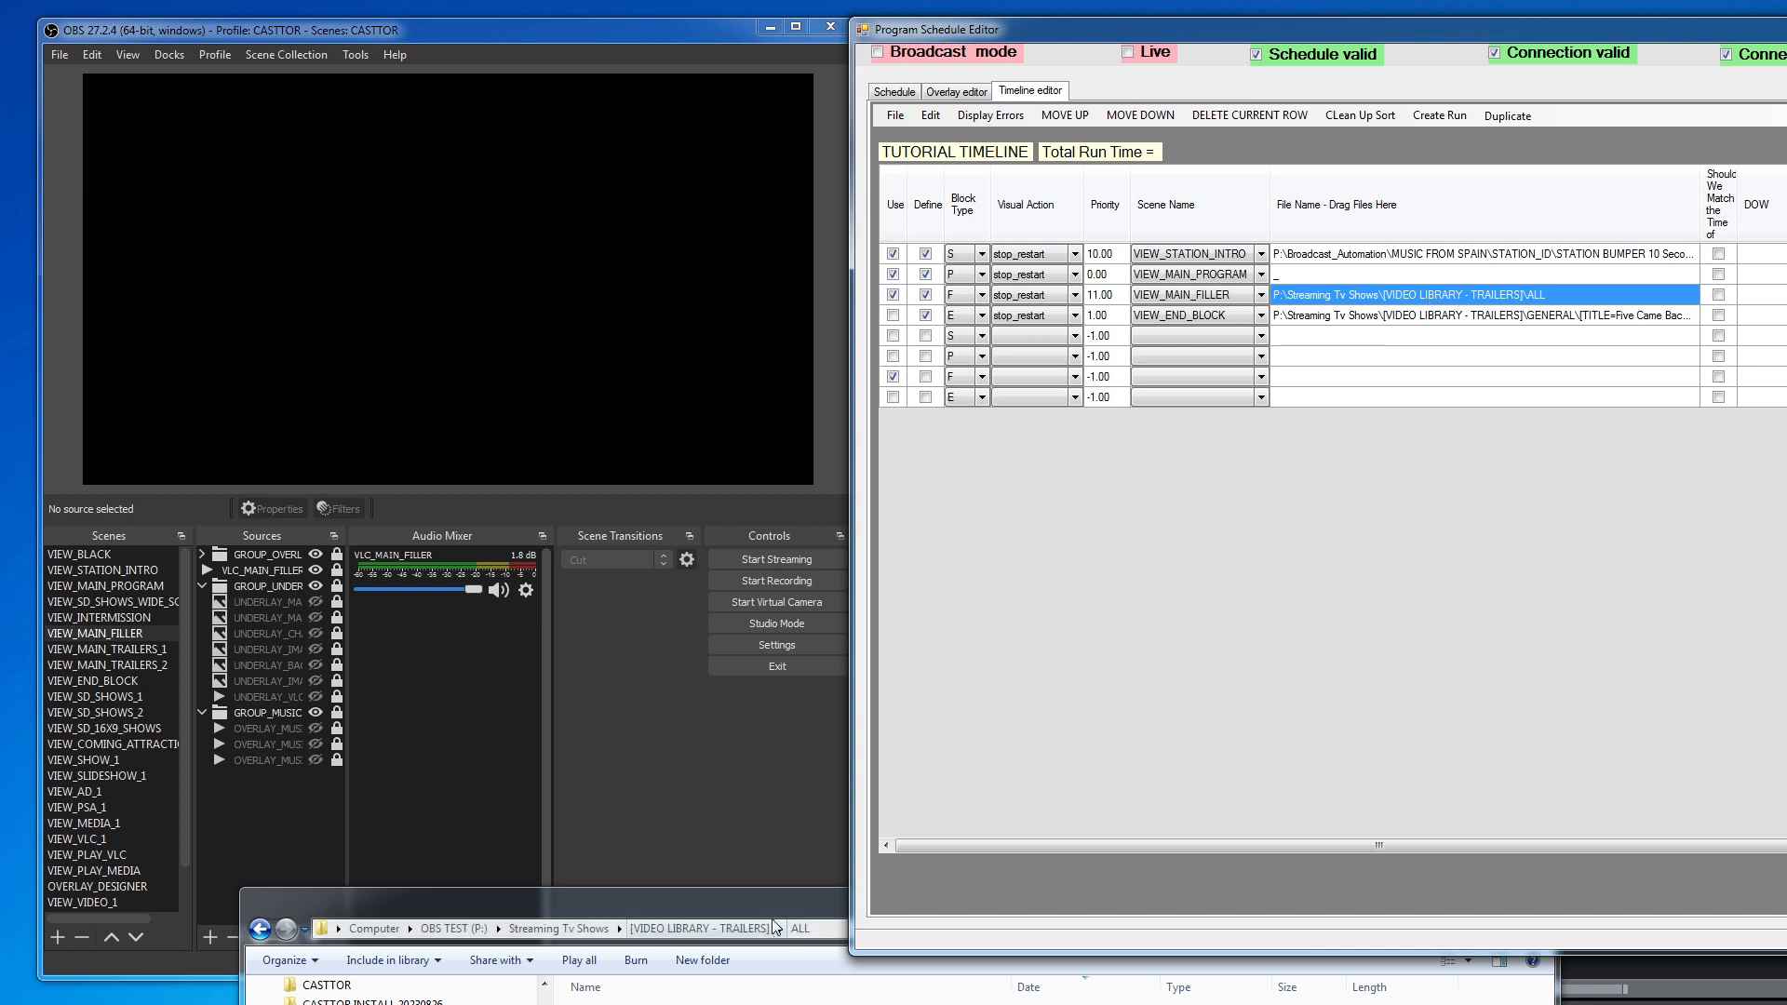
drag(819, 1004, 1411, 285)
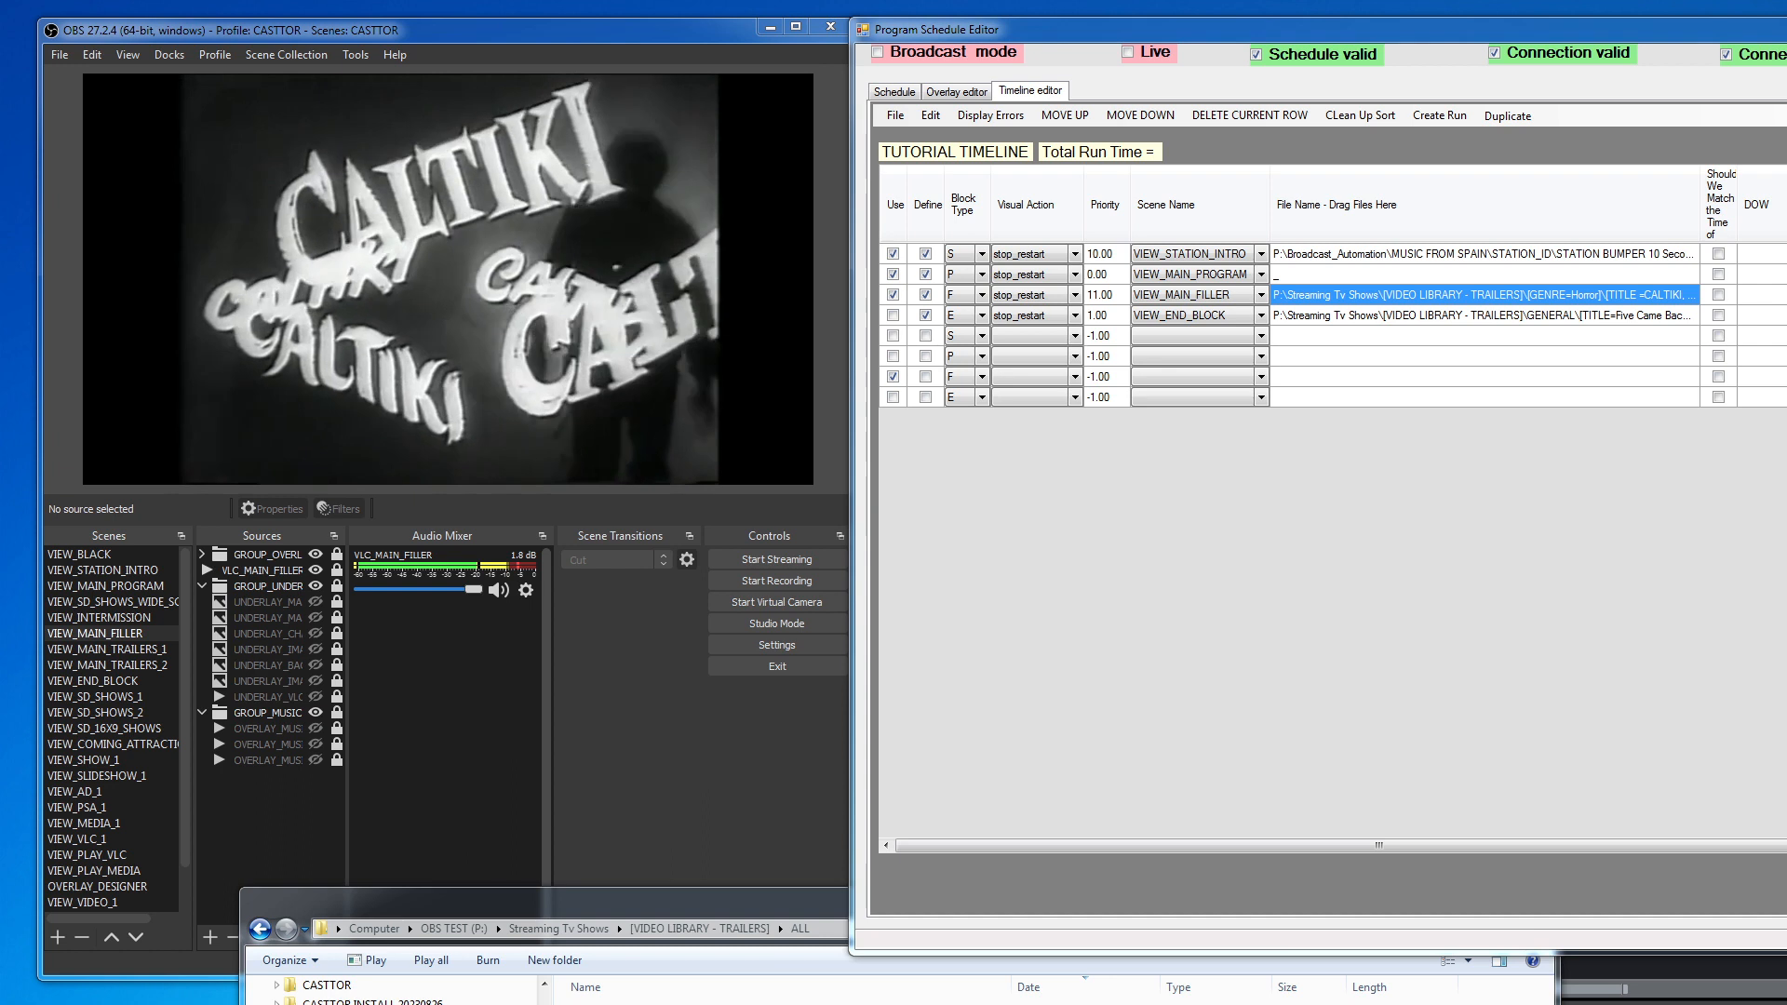
key(alt+Tab)
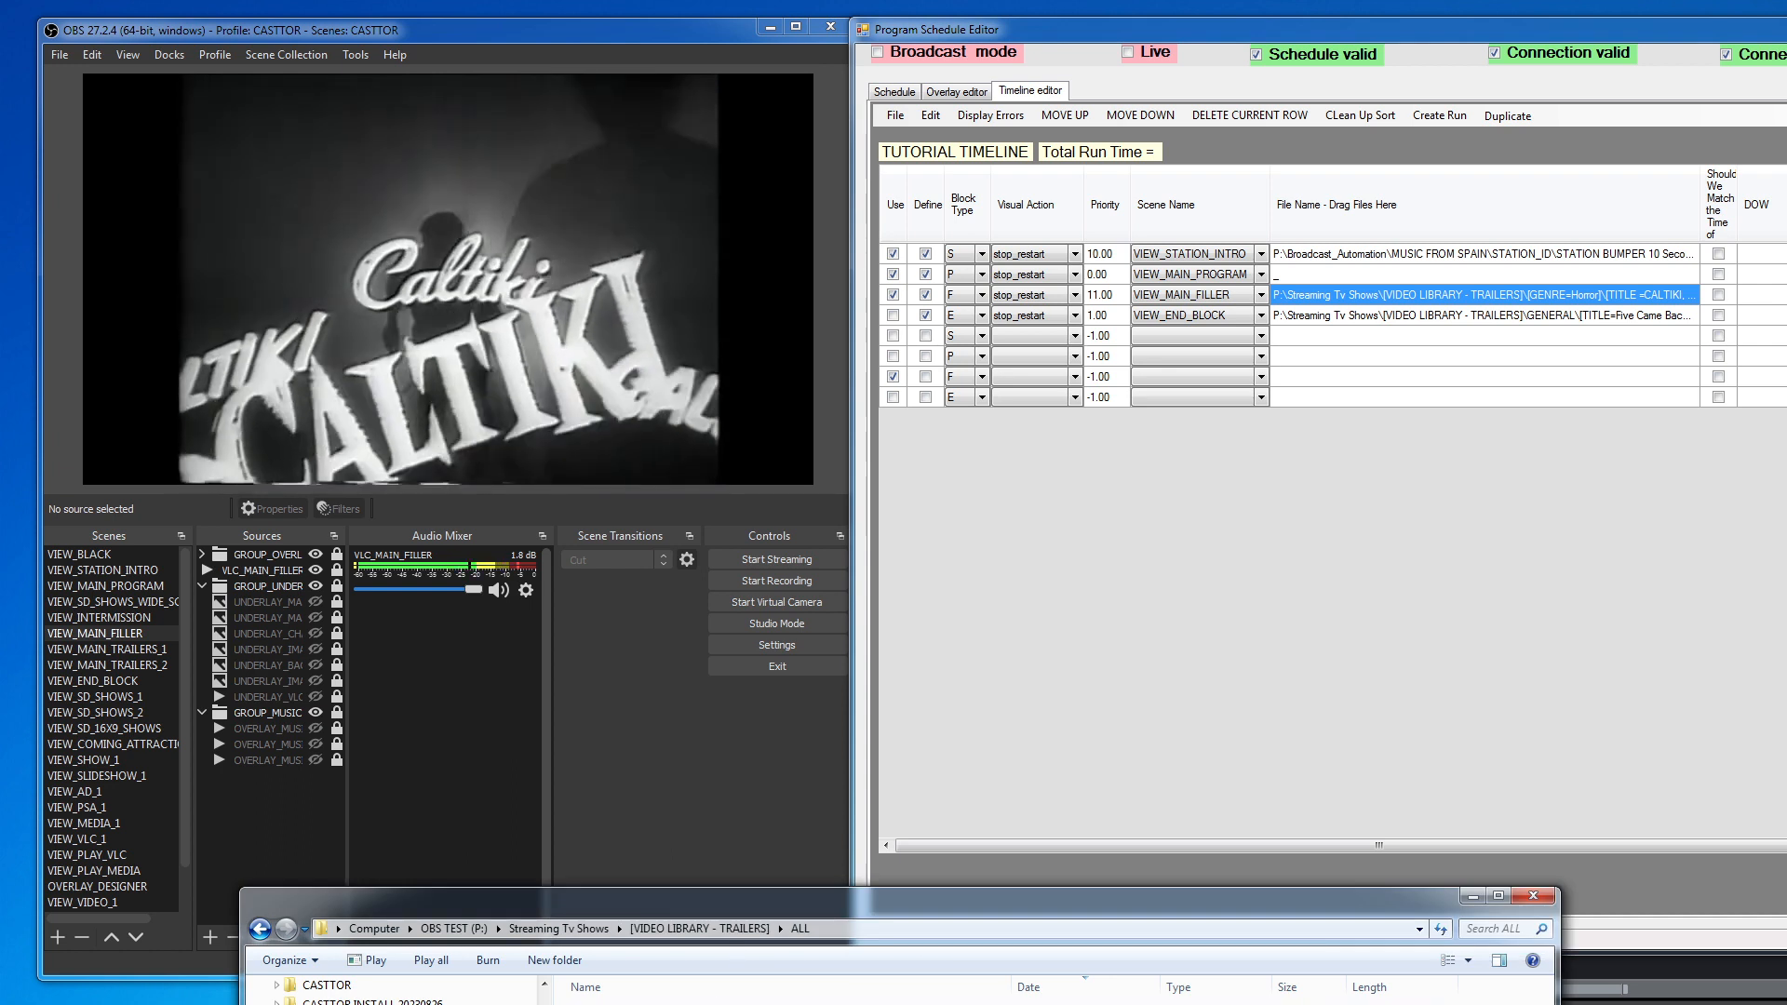
drag(707, 996, 1334, 321)
drag(1113, 907, 1177, 514)
drag(778, 621, 1296, 333)
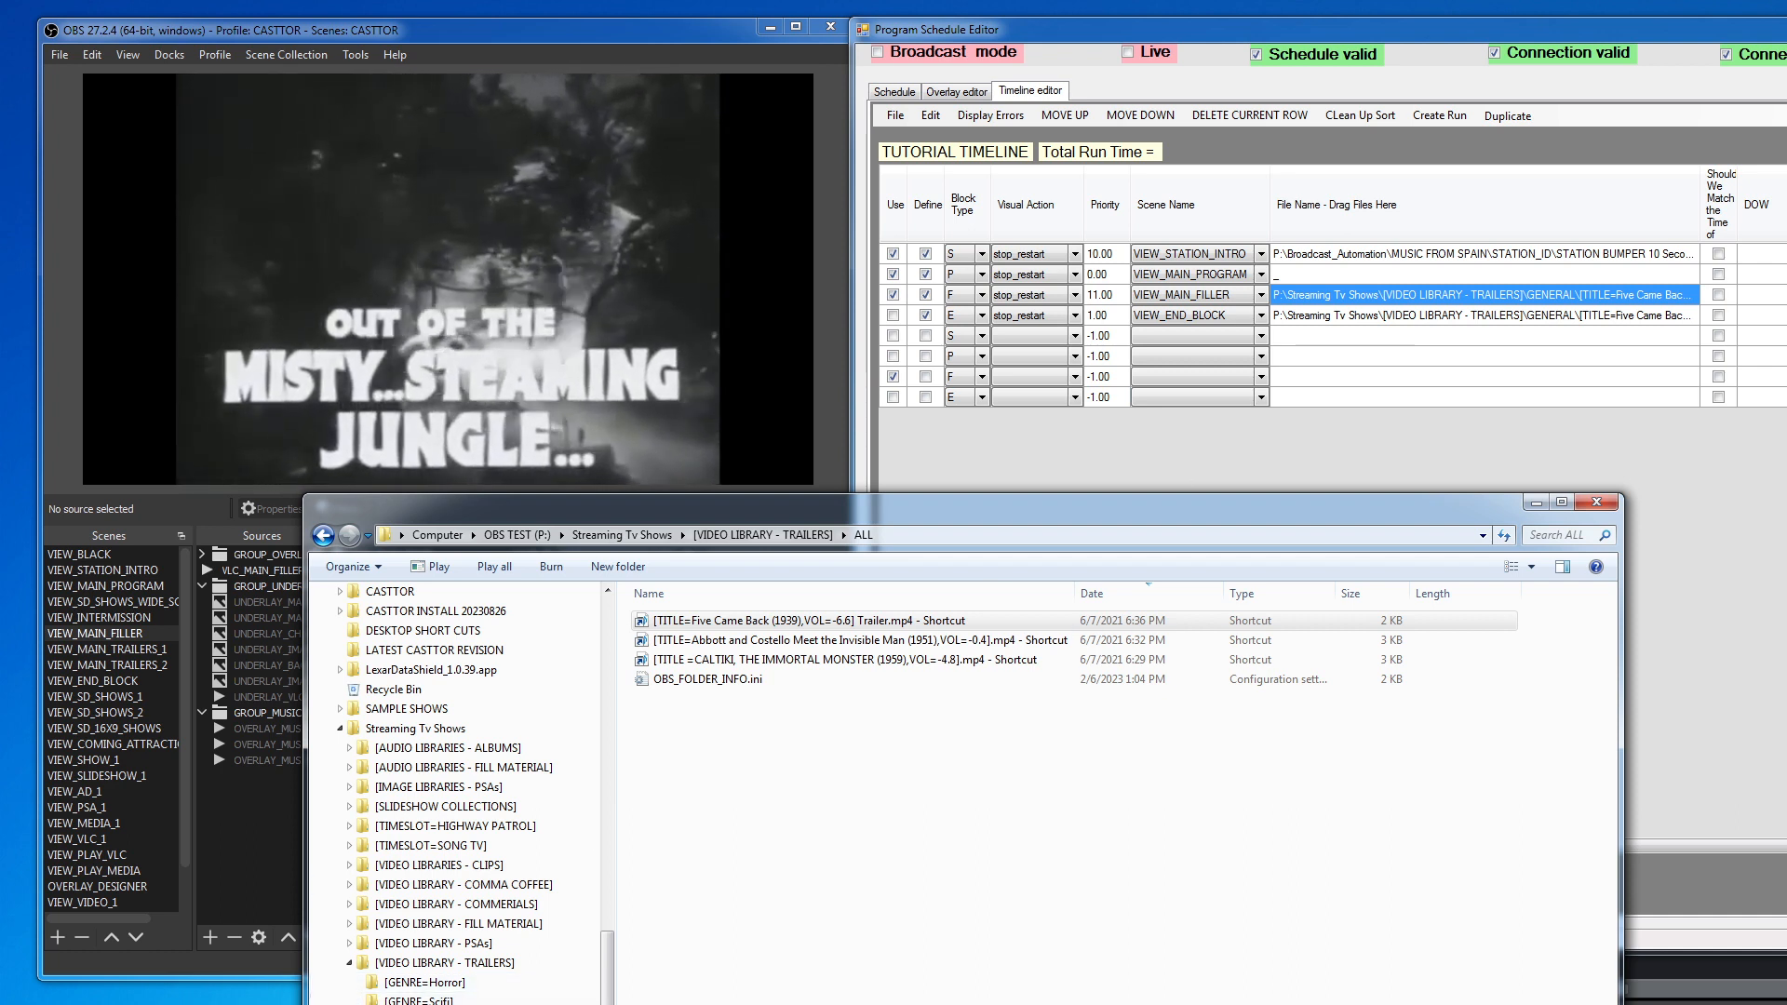
Step: Set the VIEW_MAIN_FILLER row's file to the ALL folder of [VIDEO LIBRARY - TRAILERS] and move the folder window aside
drag(438, 963, 1317, 286)
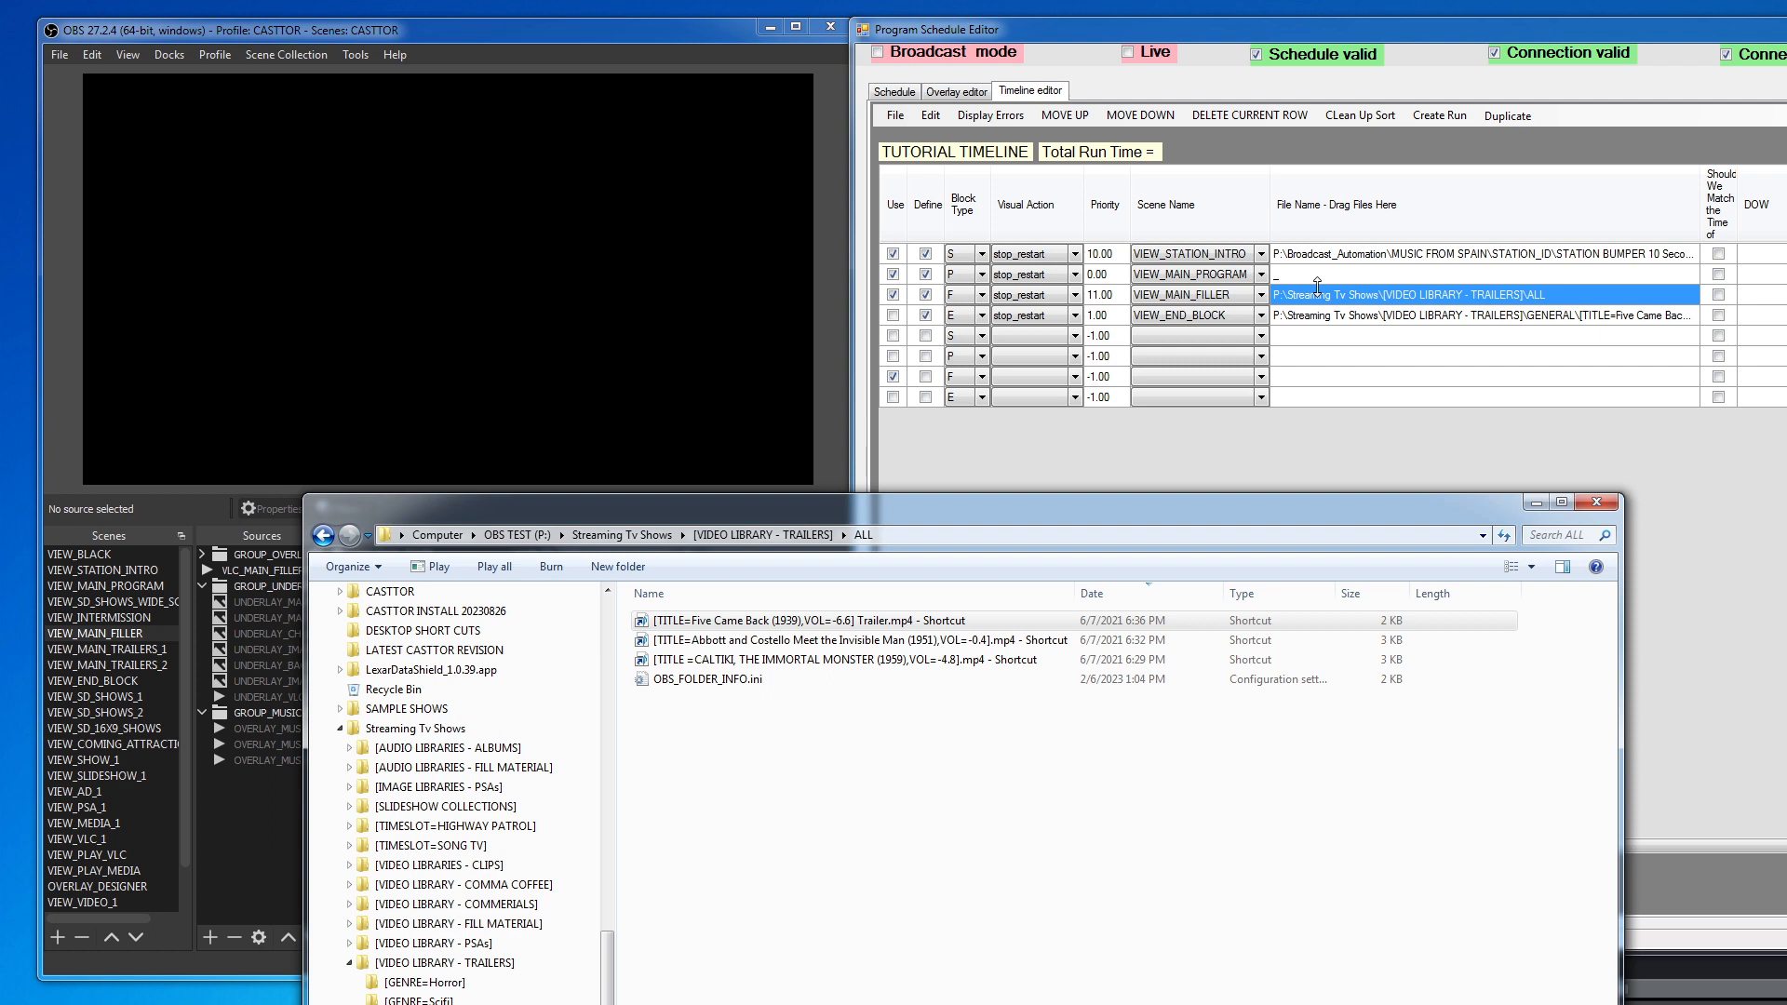
drag(1269, 498, 1043, 1004)
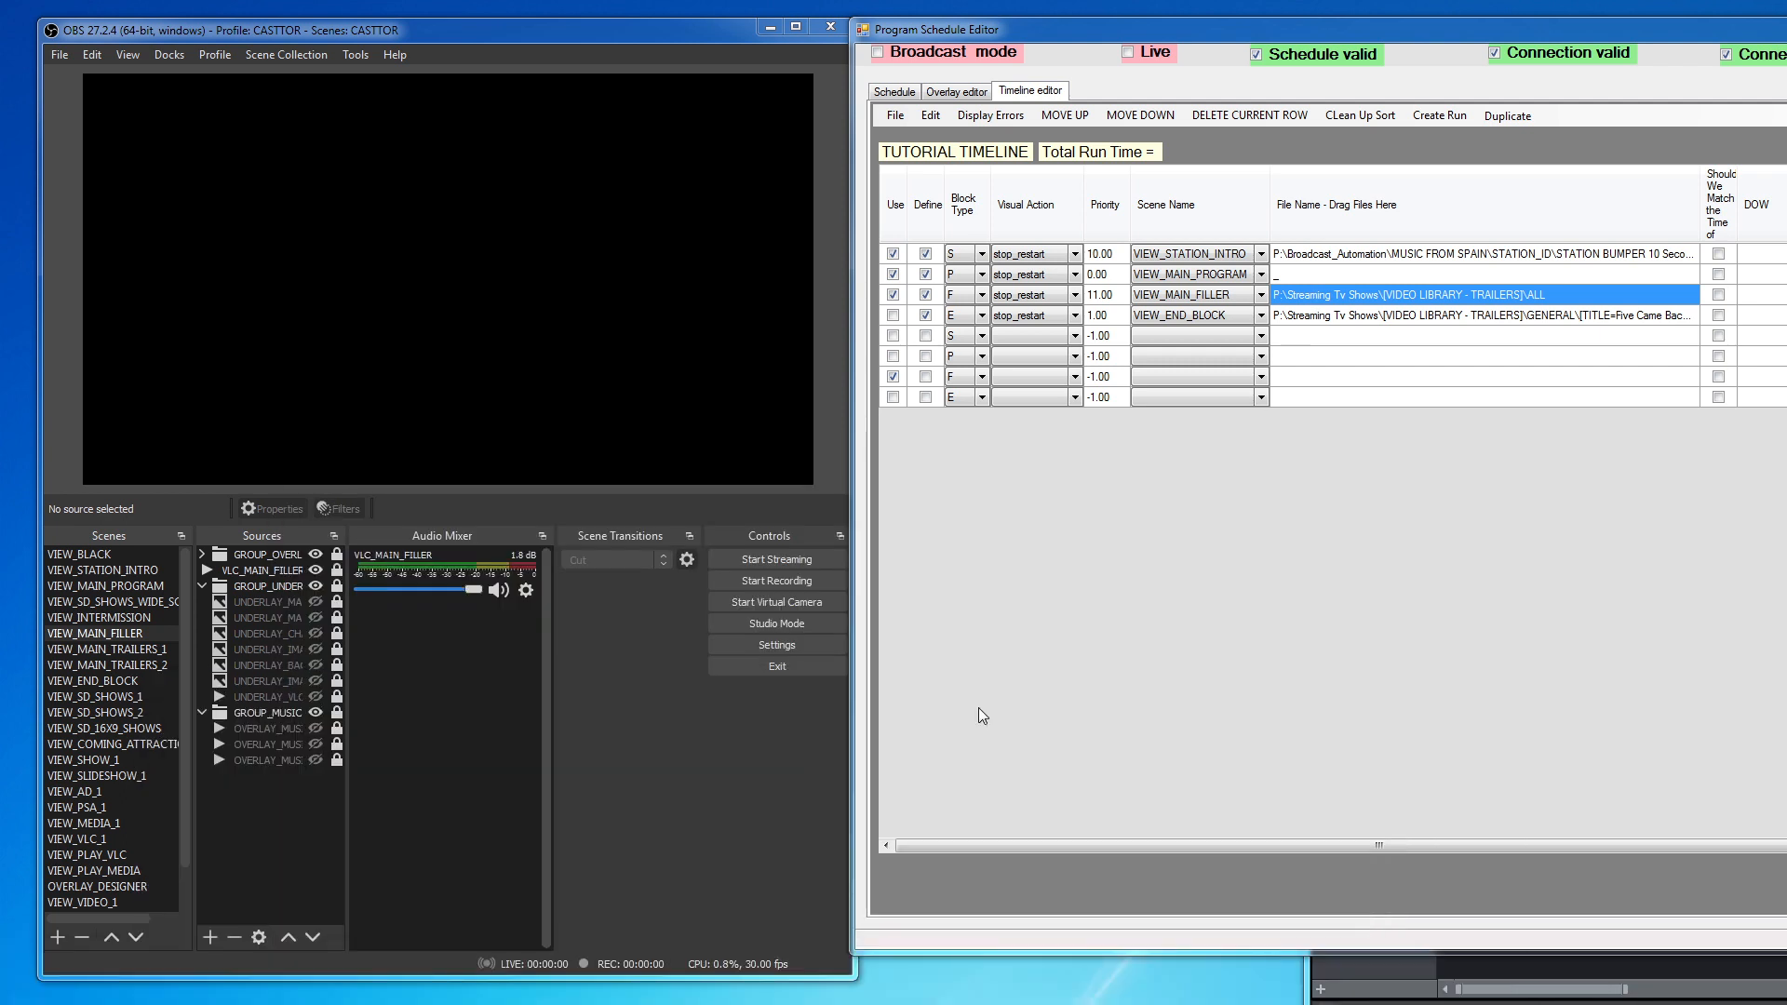
Step: Play the scheduled episode, widen the timeline report to examine its filler sequence and set the report aside
click(896, 92)
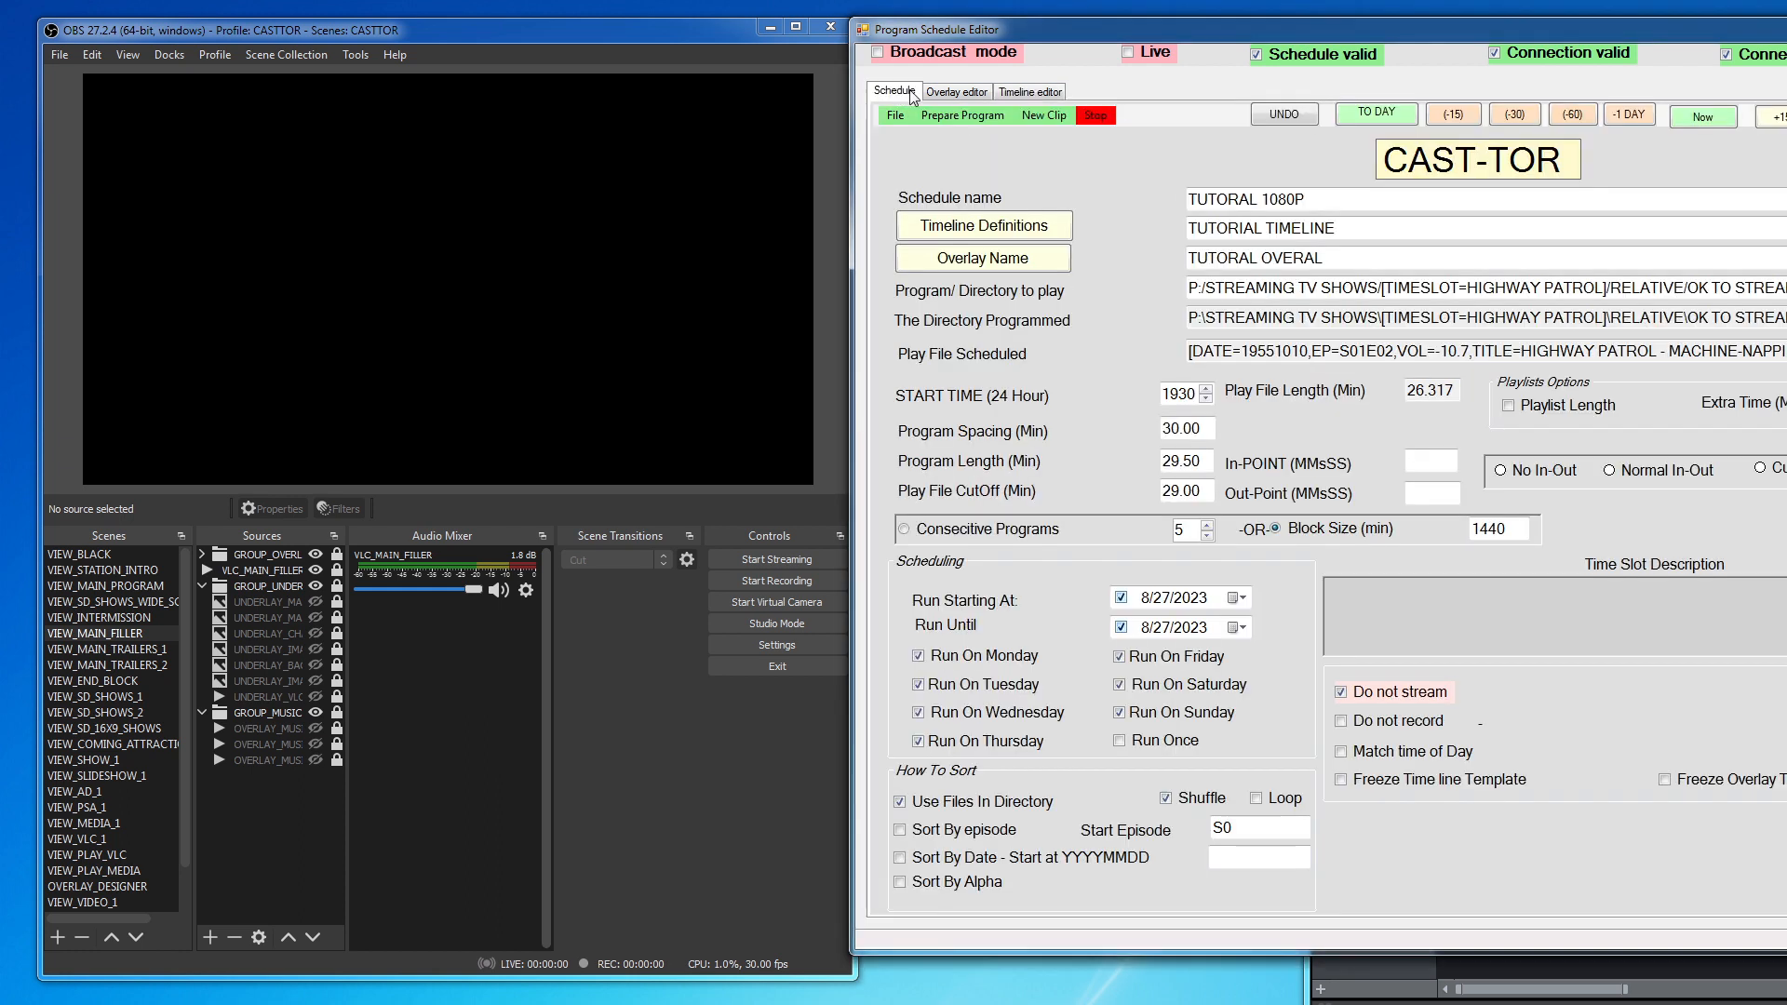
click(962, 116)
click(959, 198)
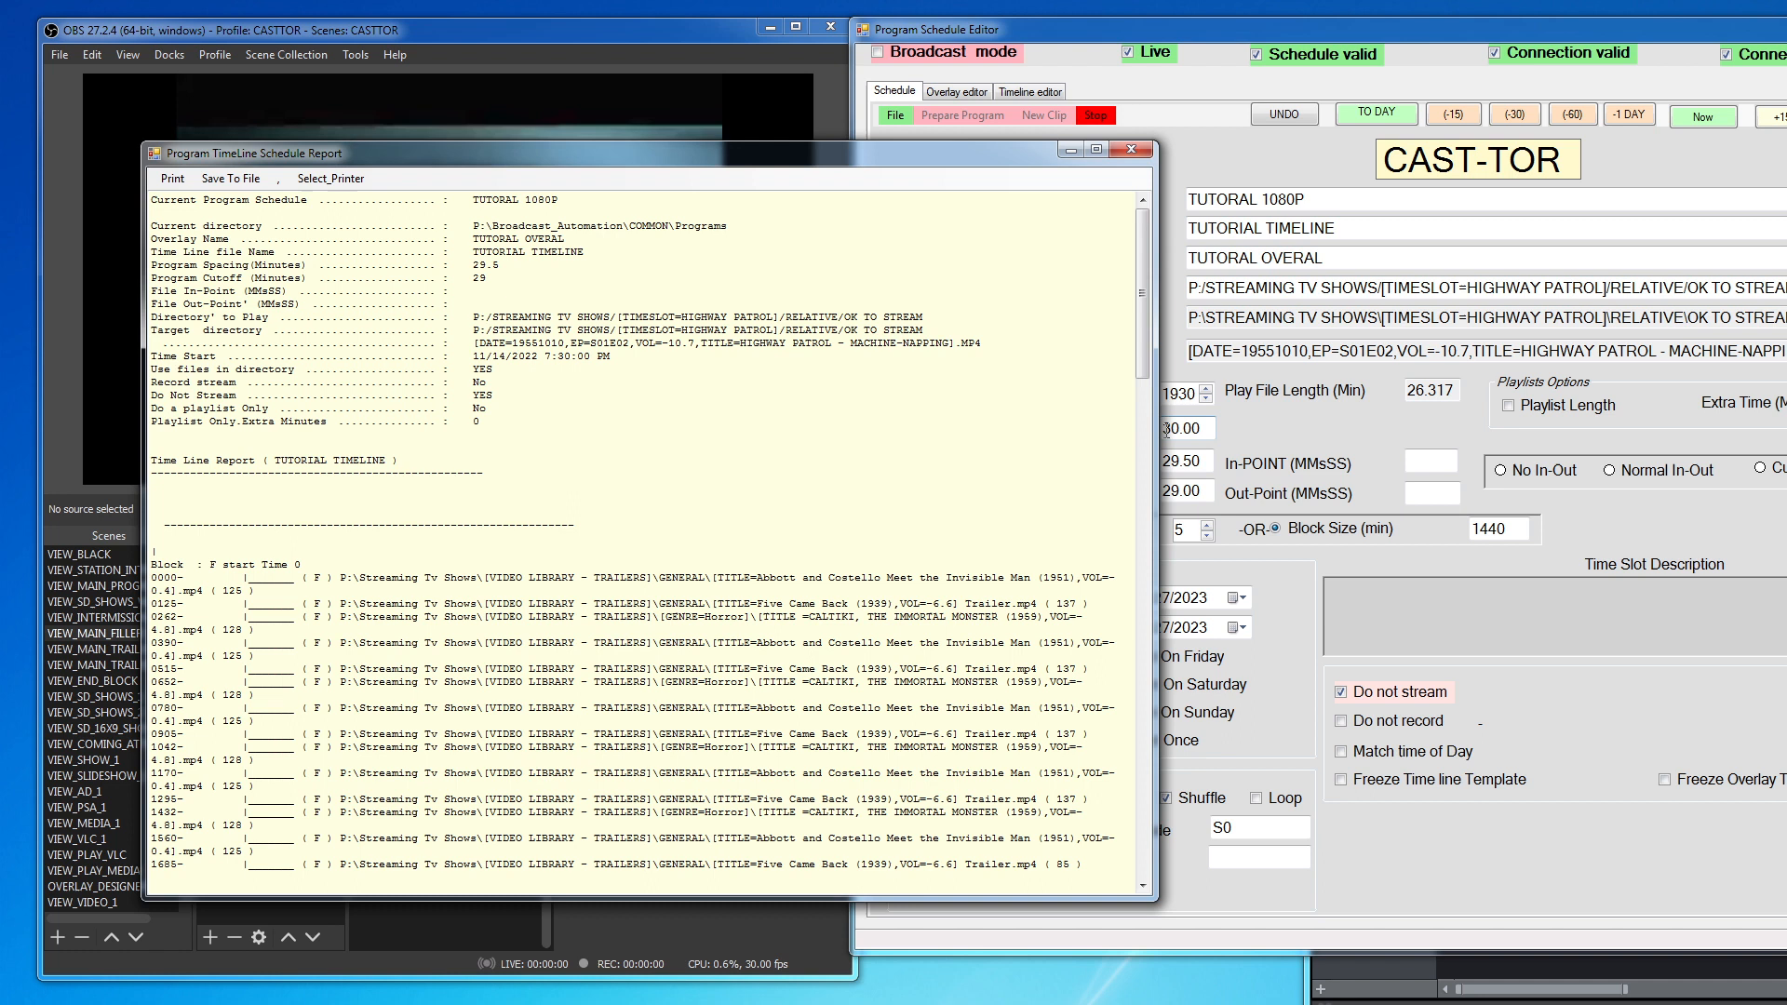
drag(1155, 424, 1732, 424)
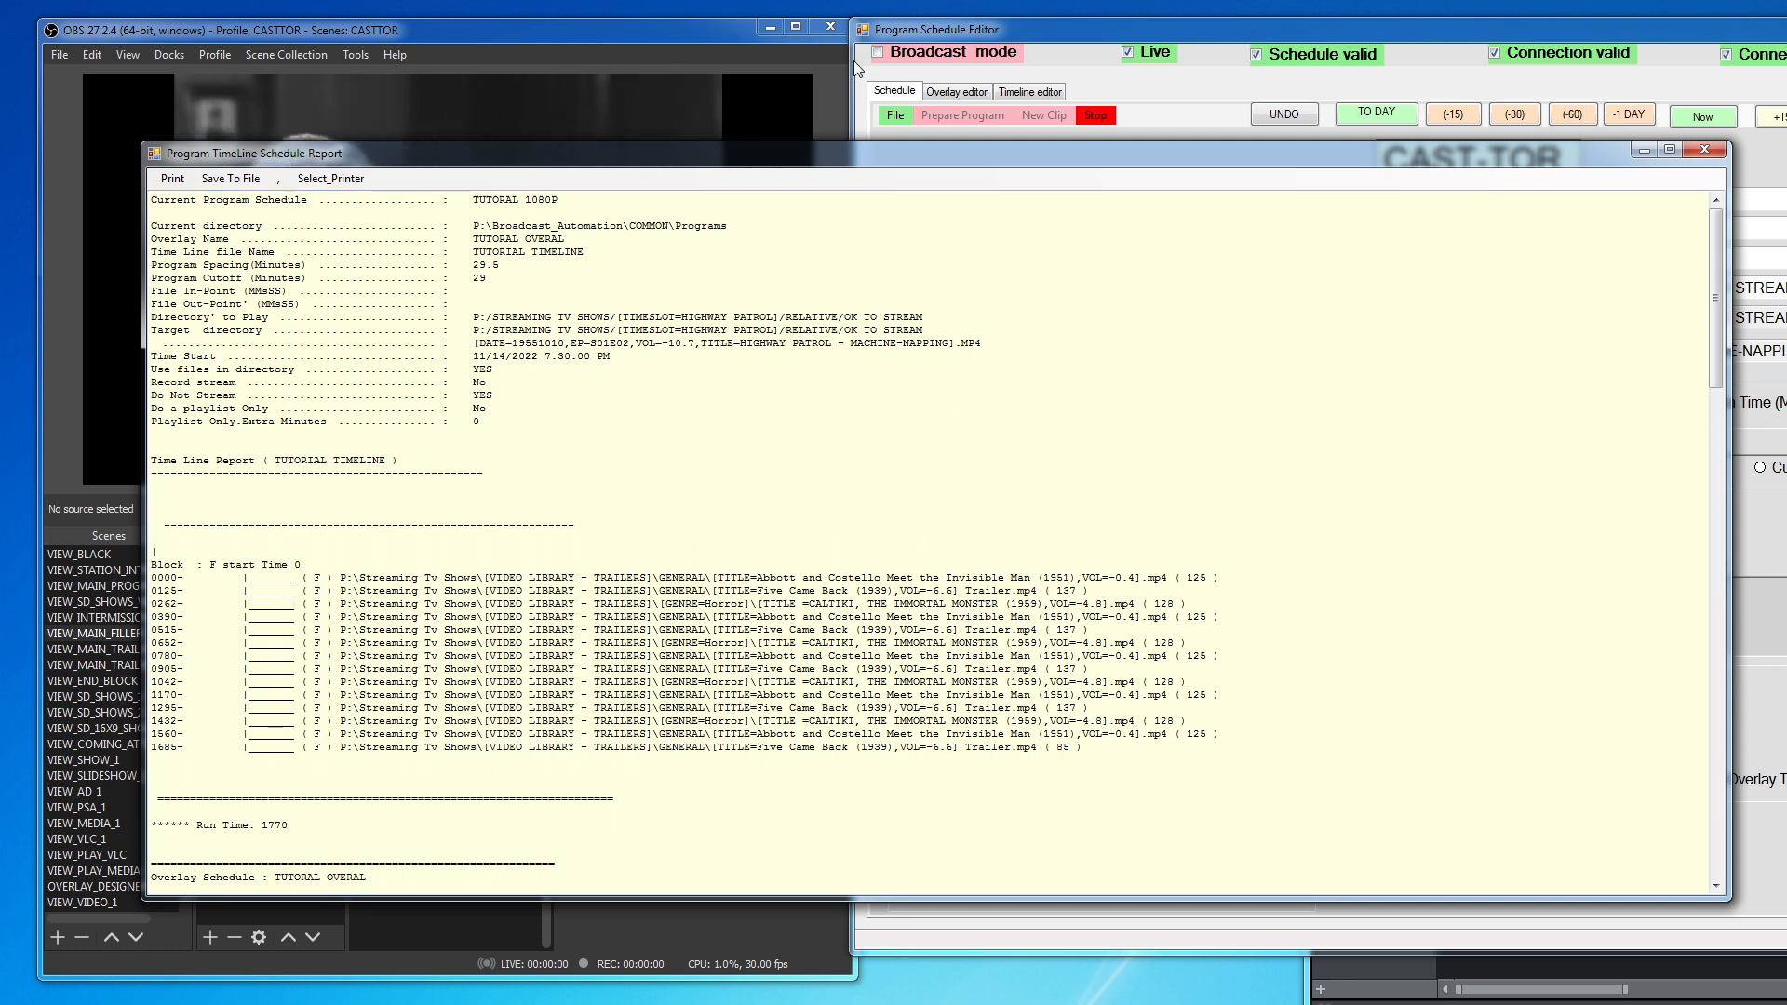
drag(543, 157, 1379, 822)
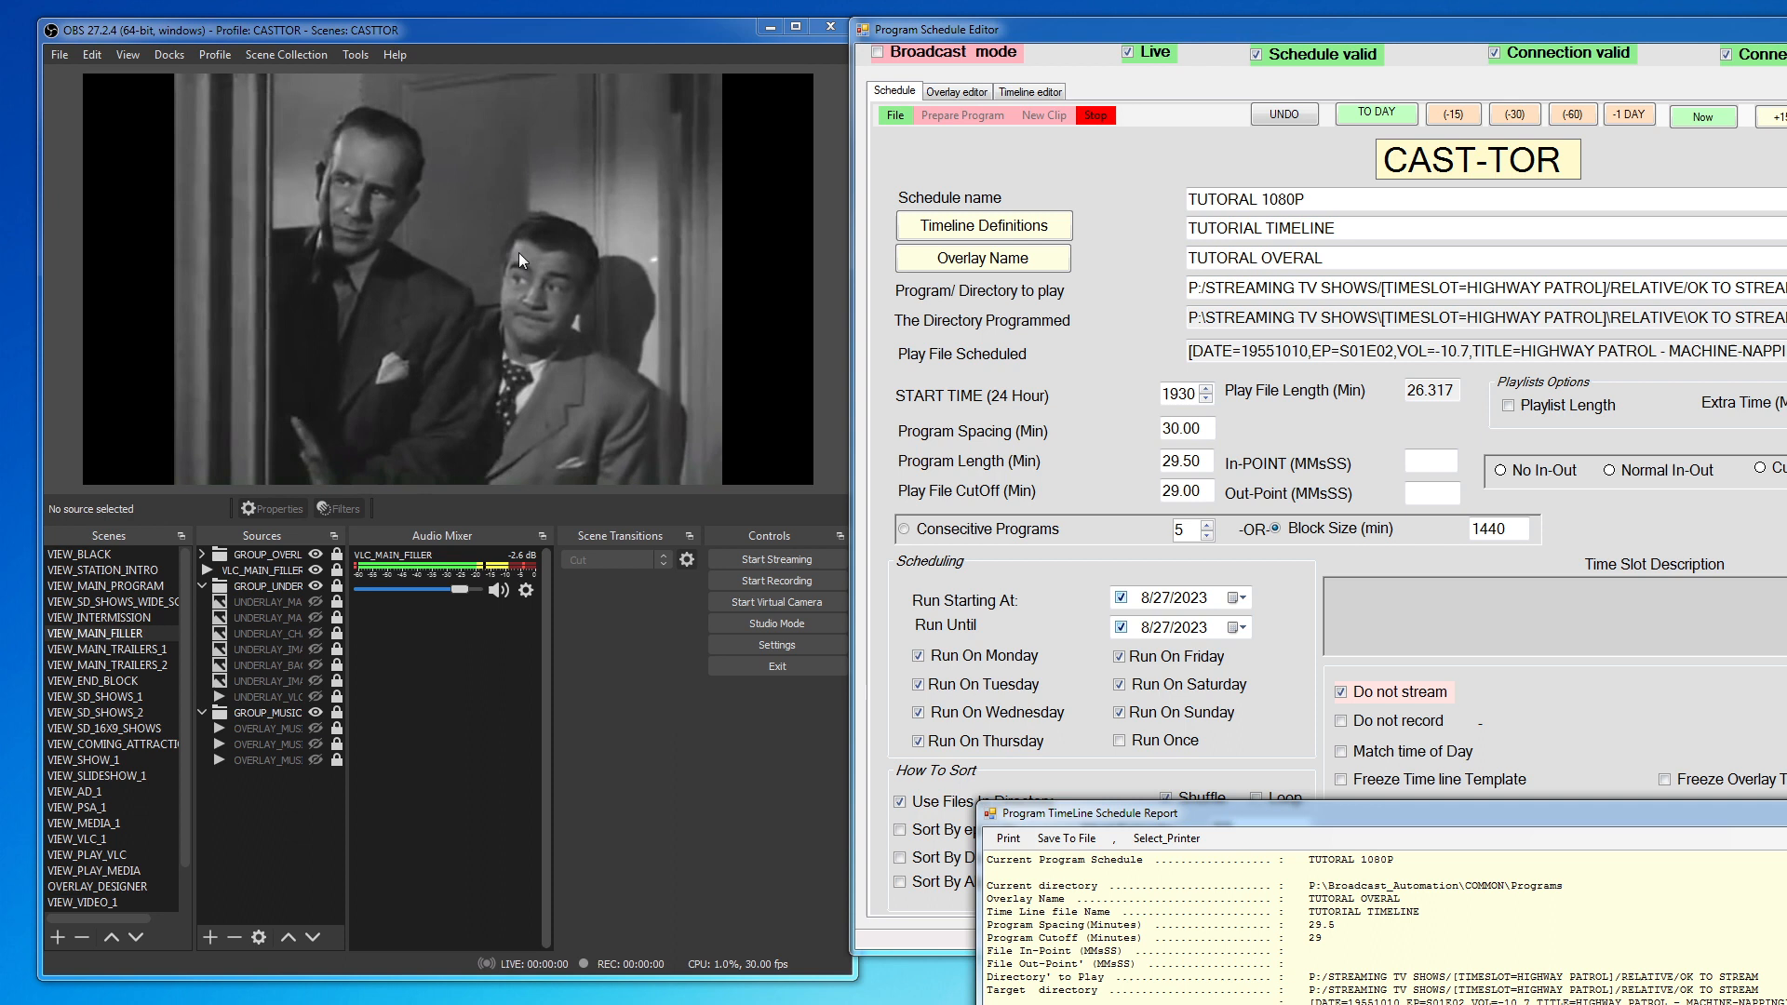
drag(1413, 808, 733, 274)
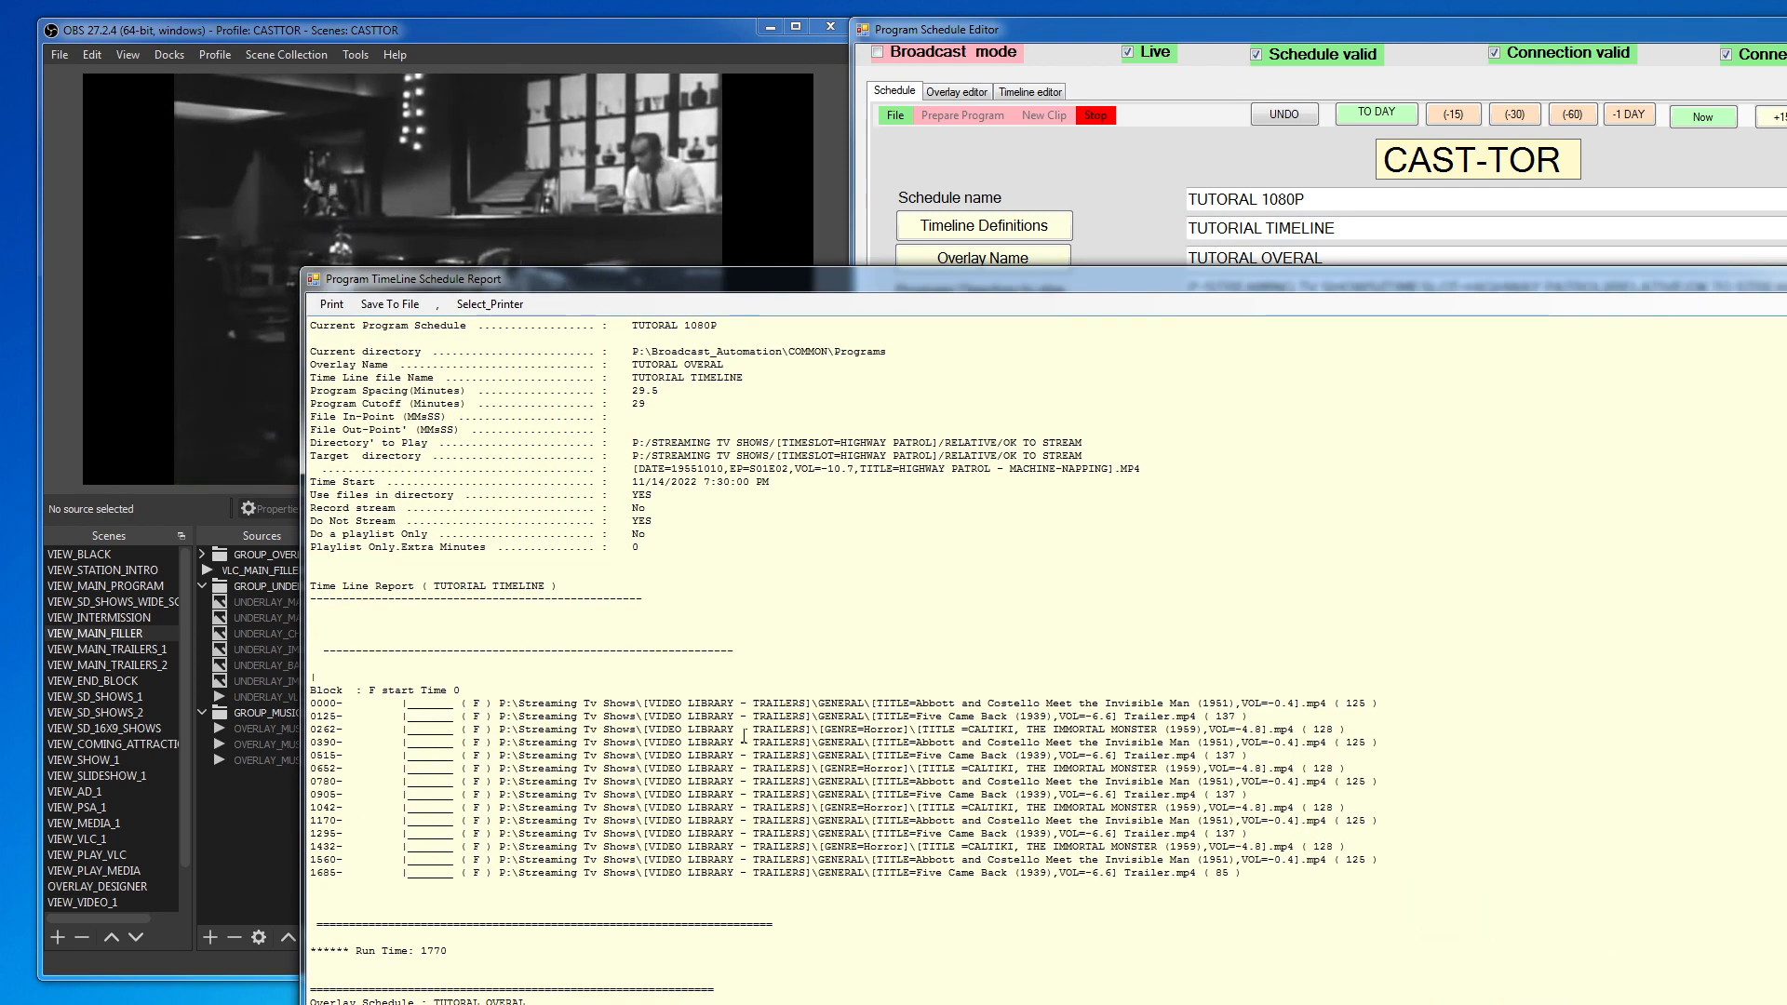
drag(754, 285, 1615, 858)
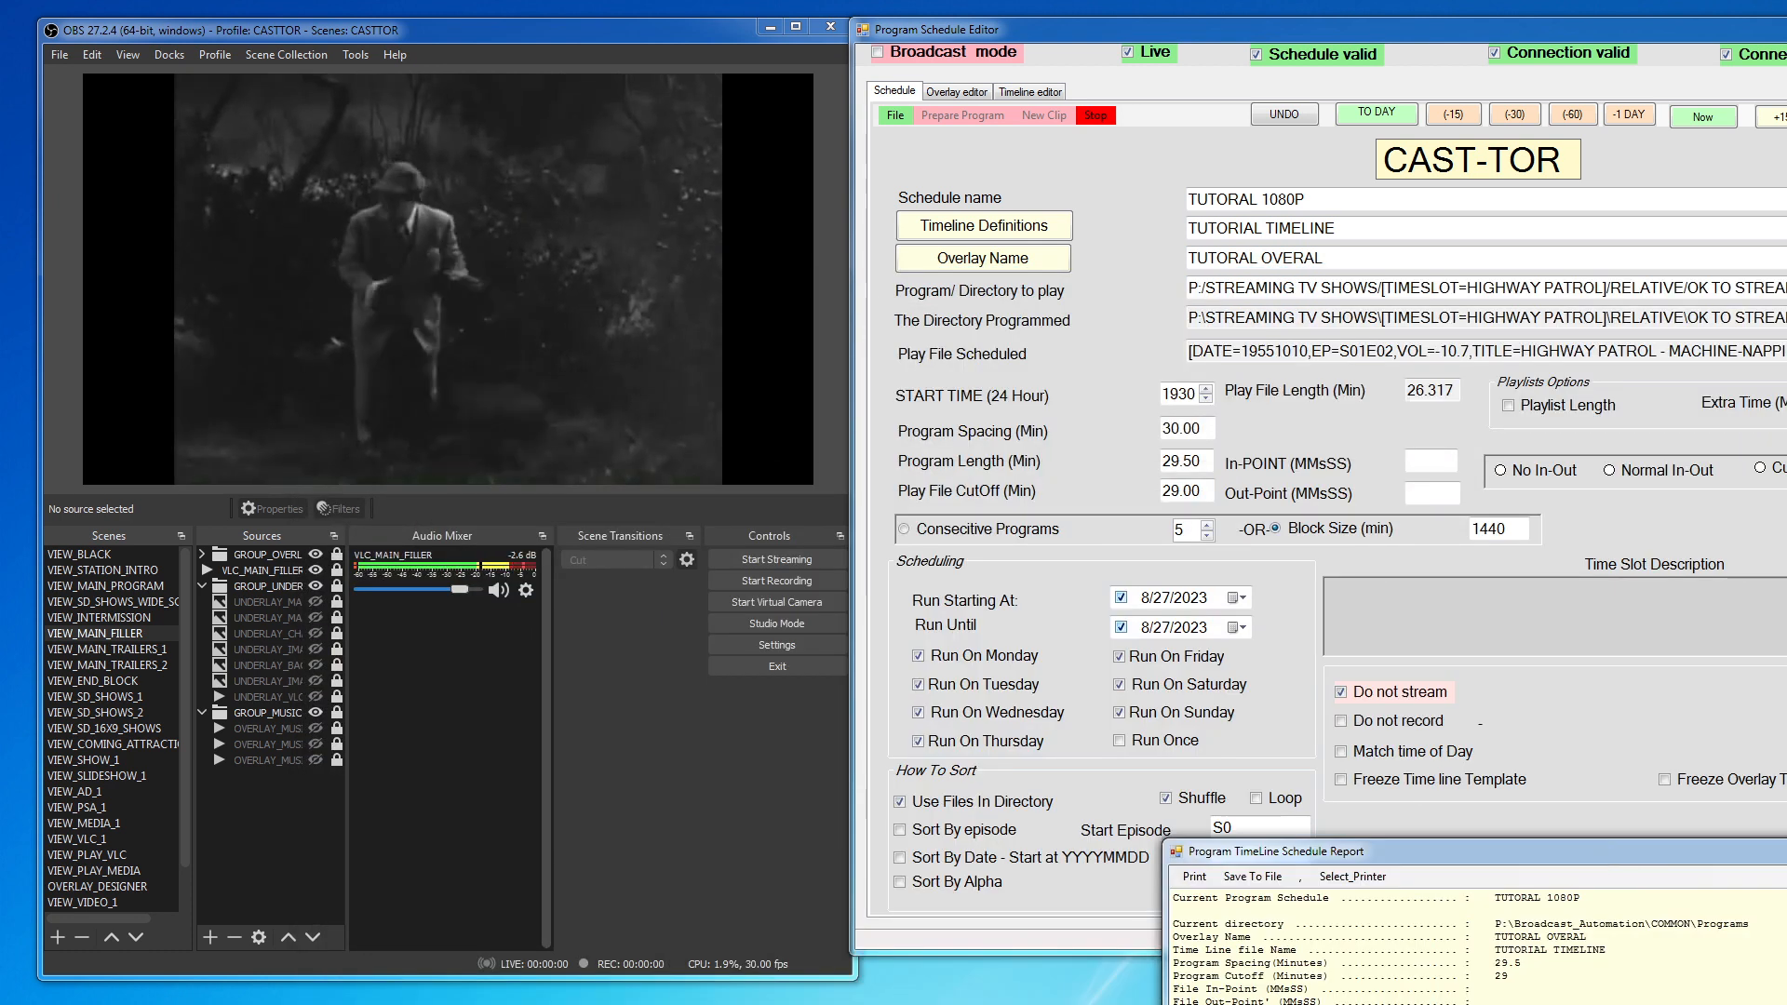
Step: Examine the Favorites folder of [VIDEO LIBRARY - TRAILERS] and place the schedule editor beside the folder window
drag(681, 1004, 736, 127)
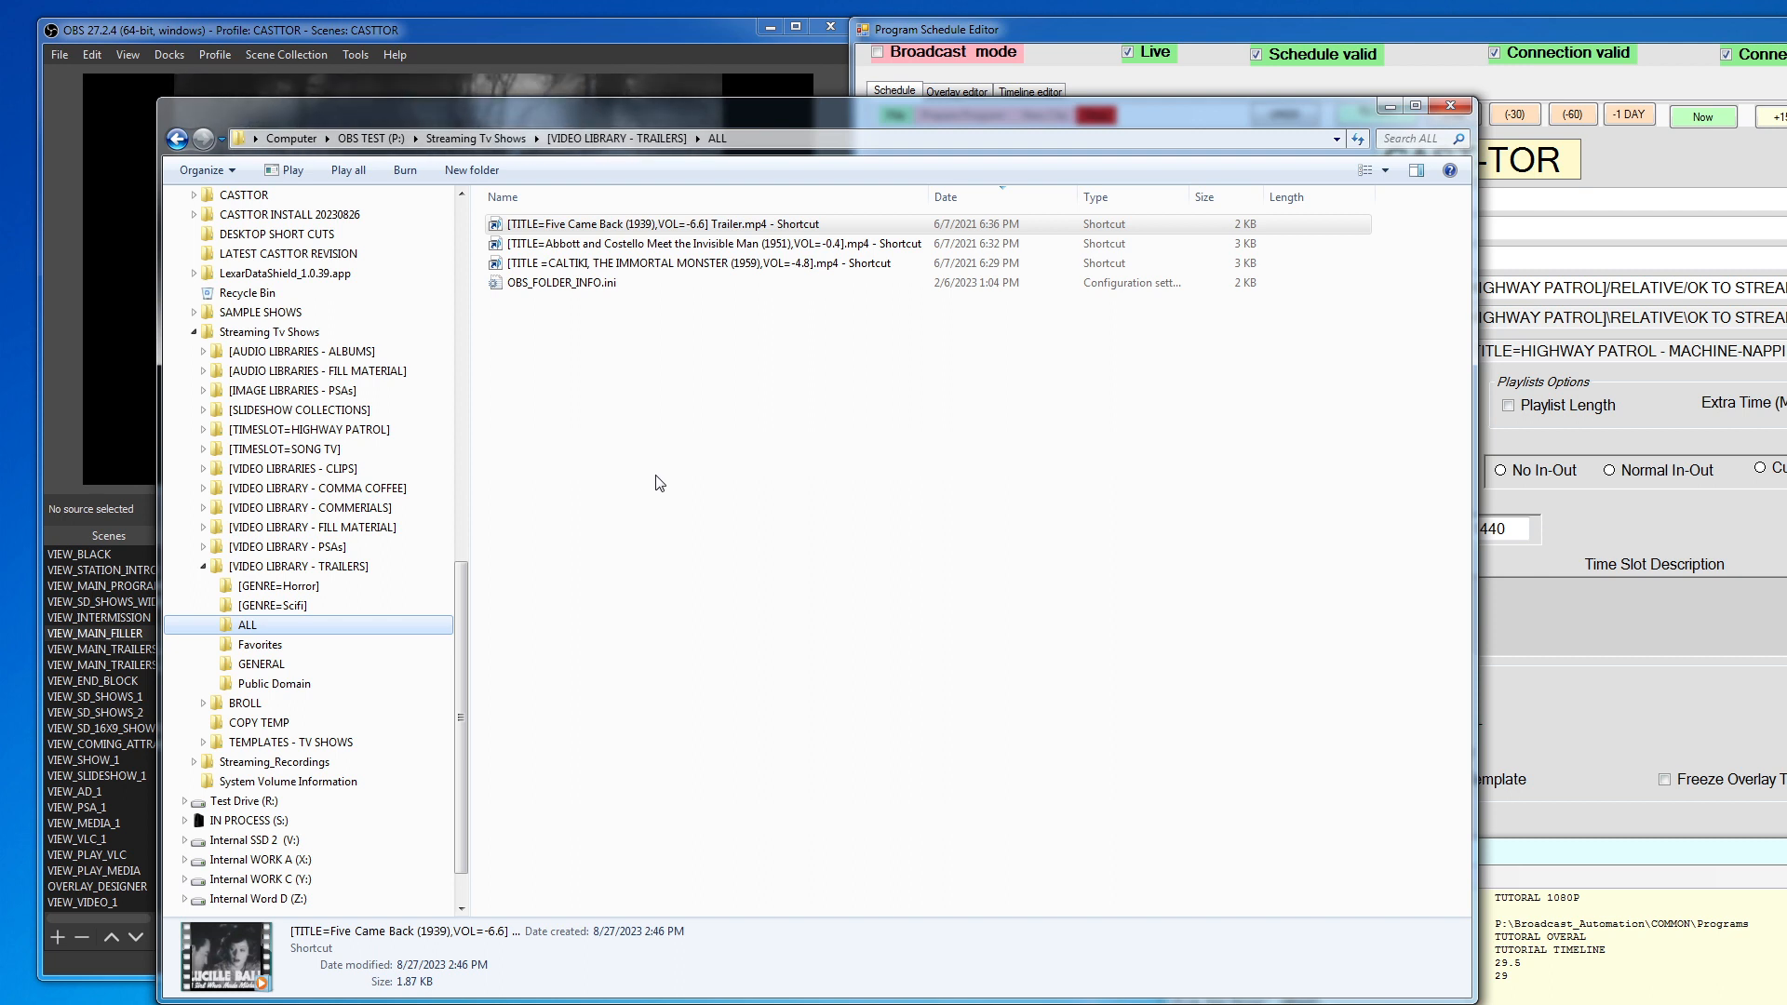
click(262, 646)
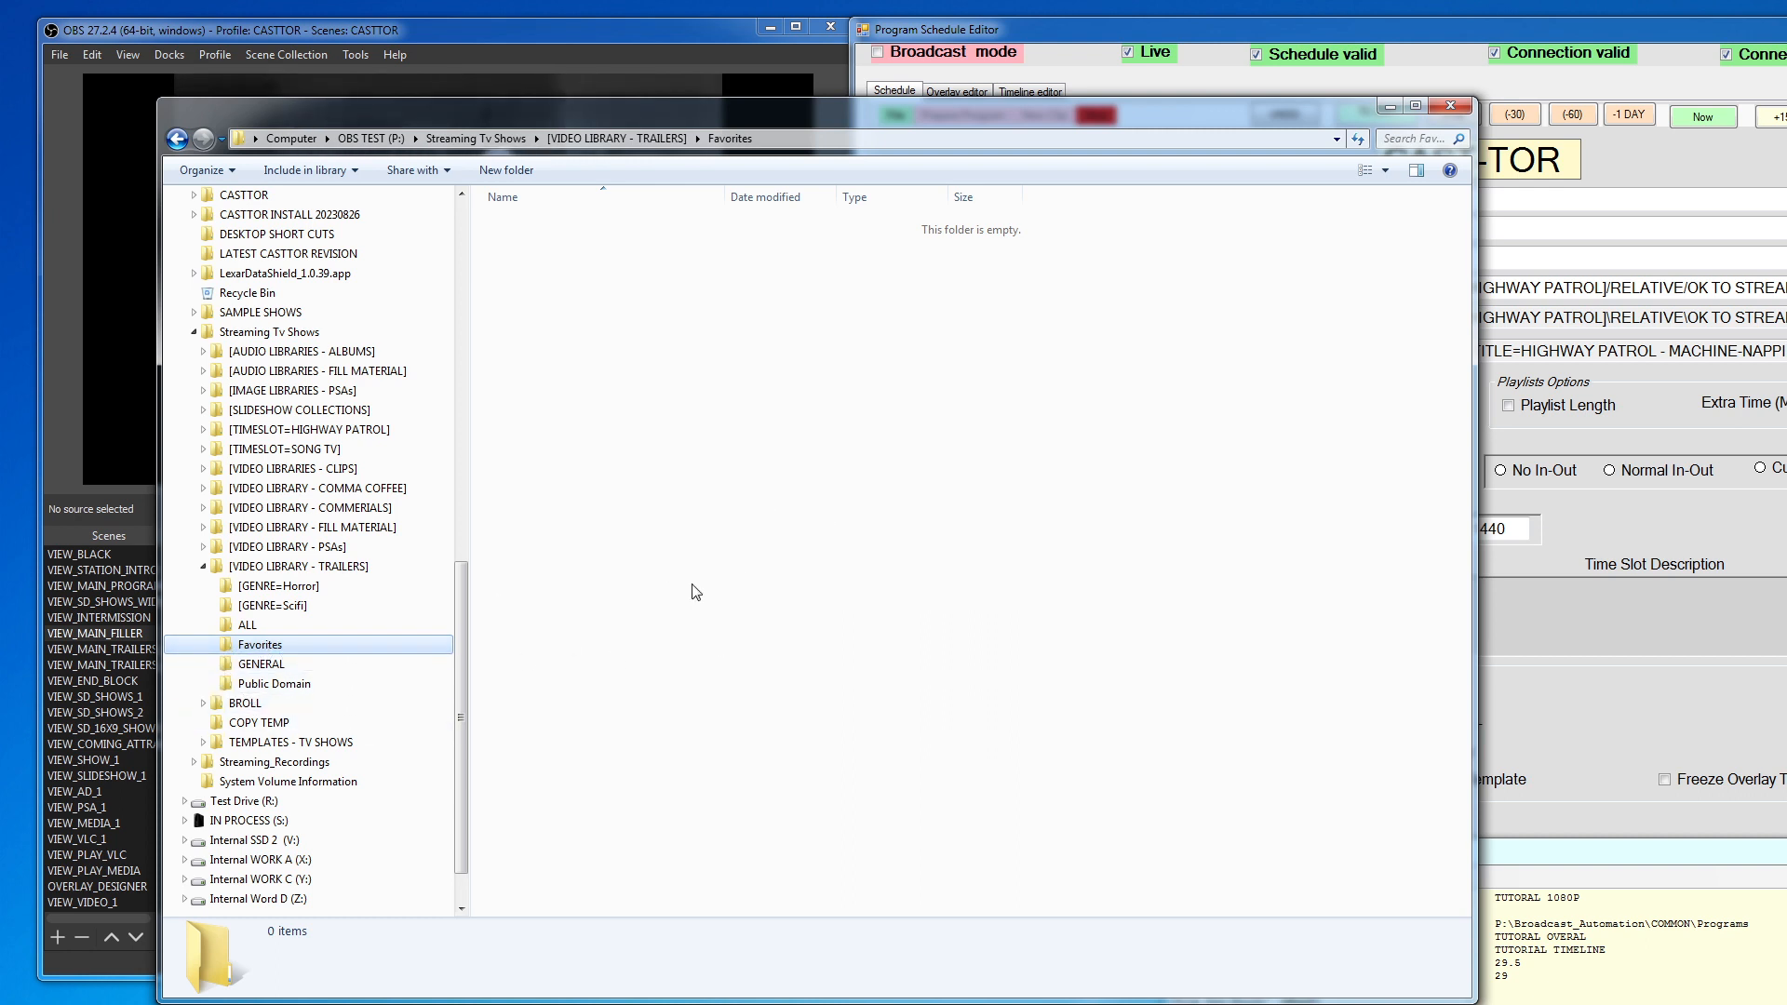
click(1538, 33)
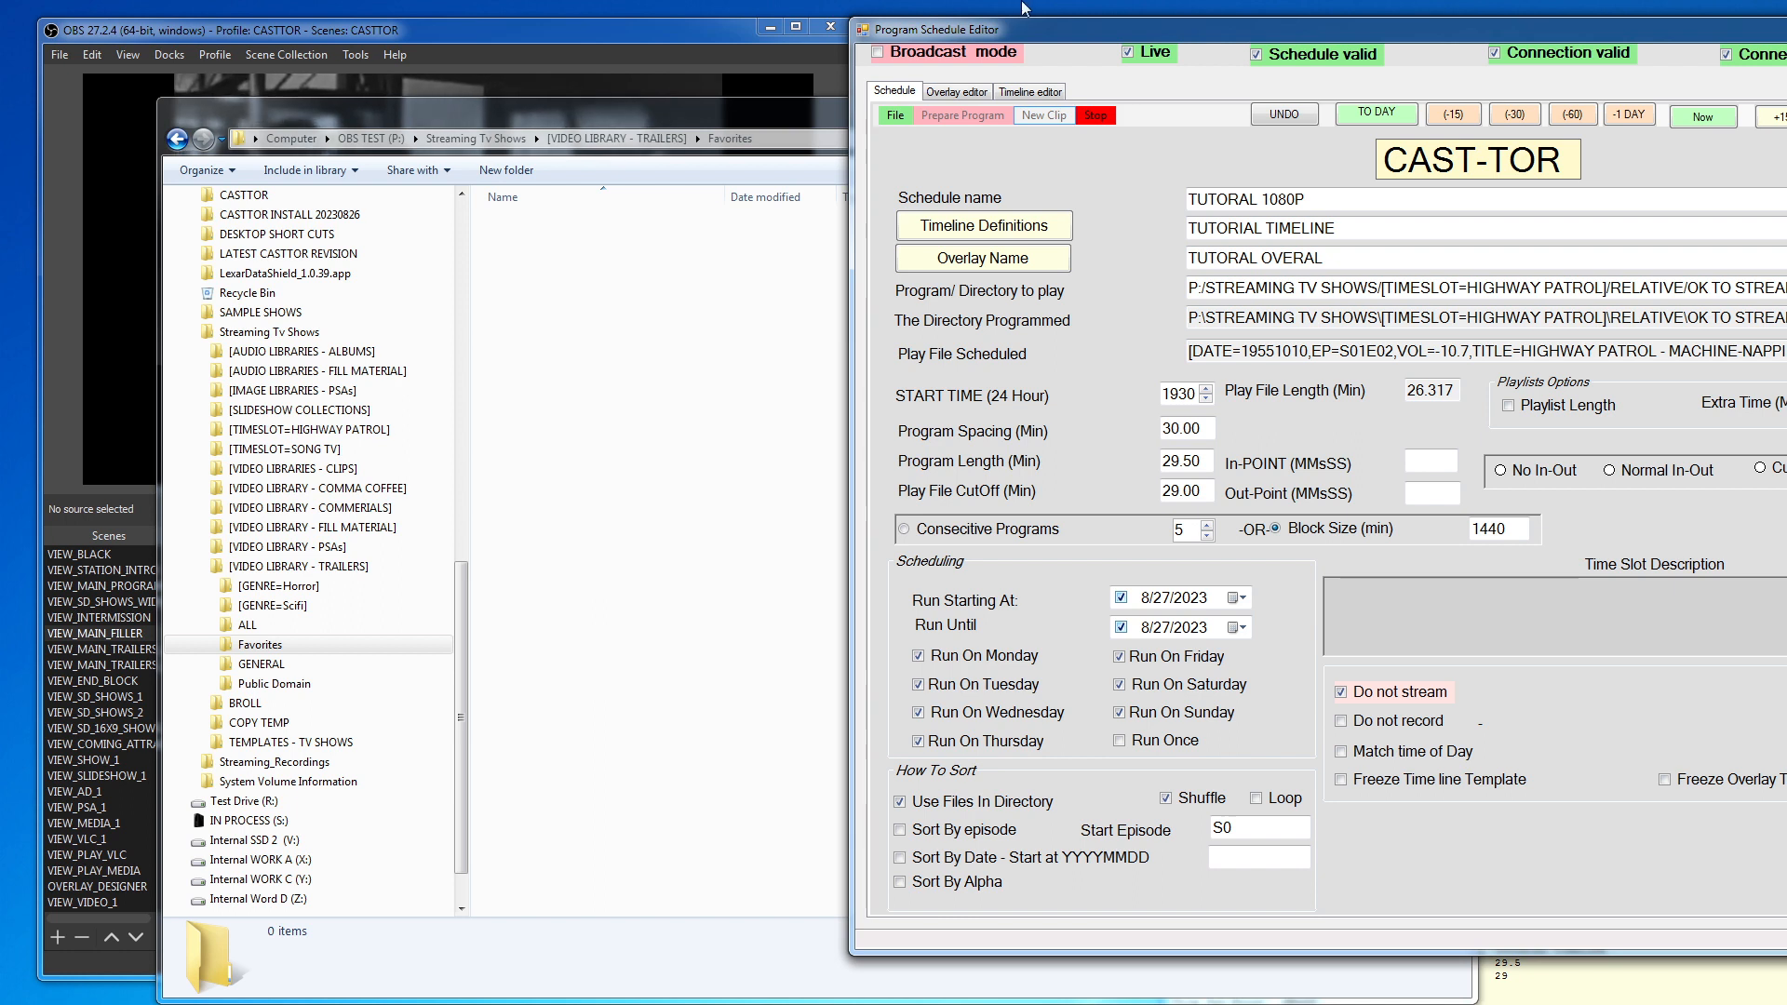
drag(1244, 35, 459, 60)
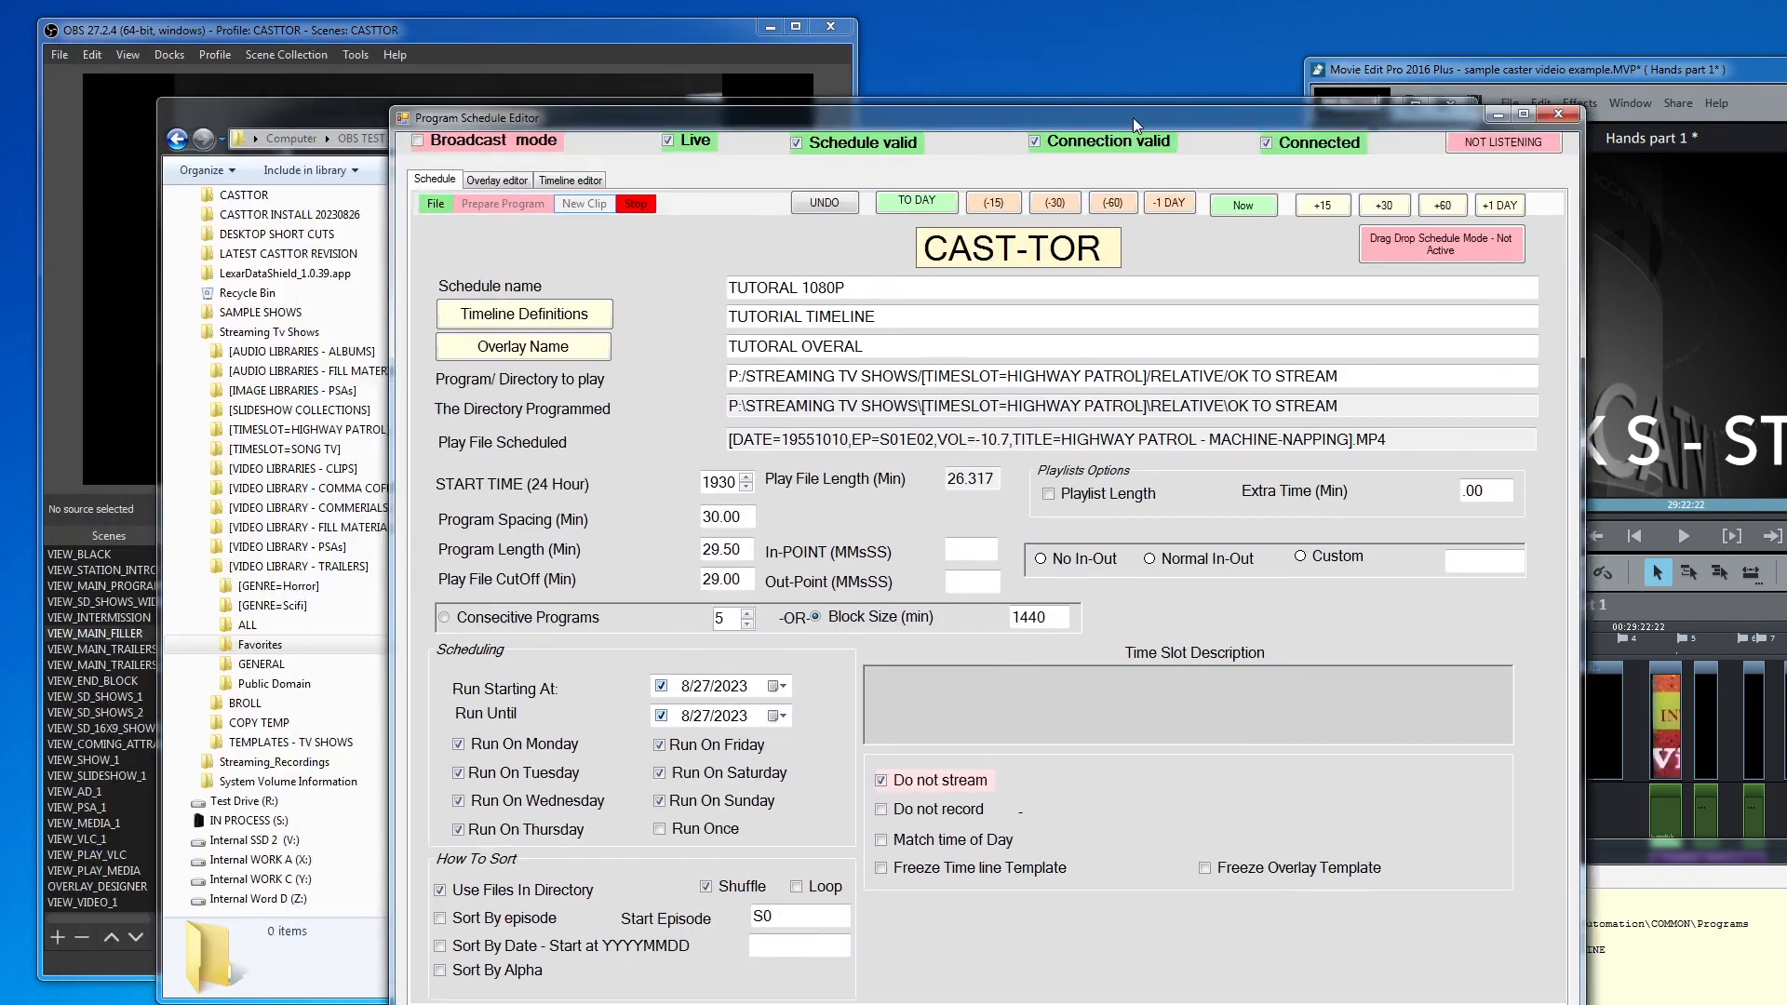
drag(805, 54, 1747, 91)
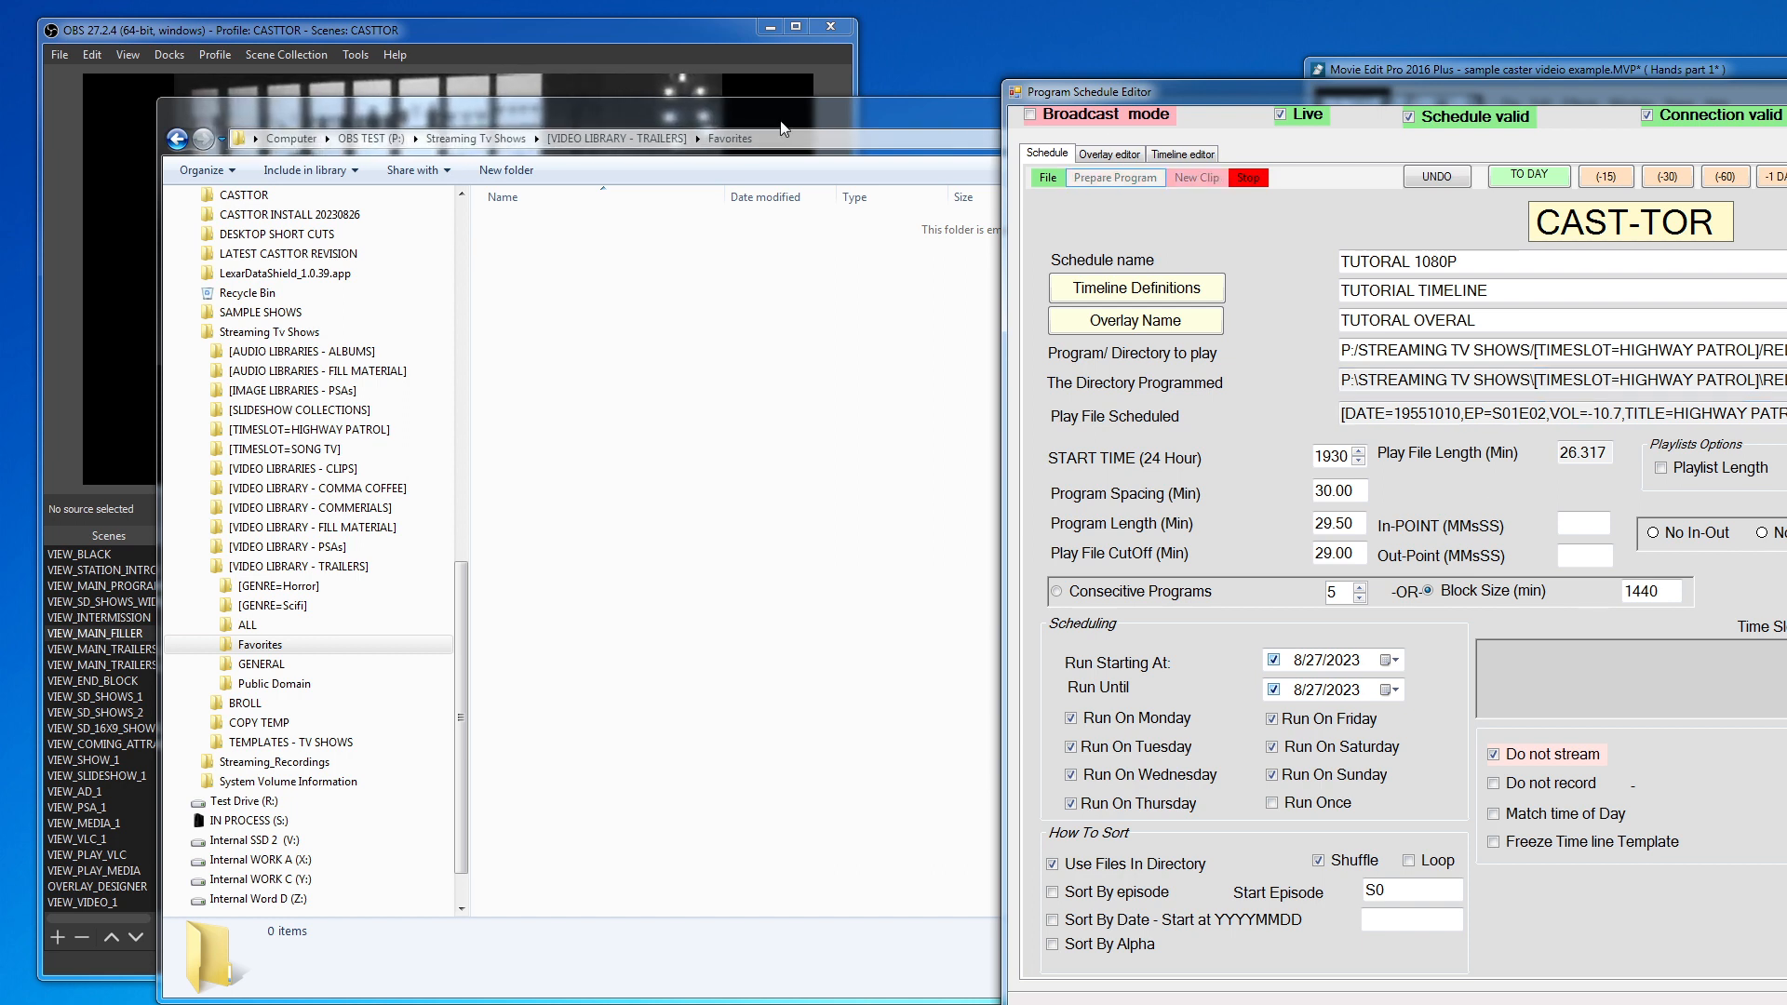
Step: Enable Use for the VIEW_END_BLOCK row and the unused S, P and E rows of TUTORIAL TIMELINE and save the timeline file
click(1183, 154)
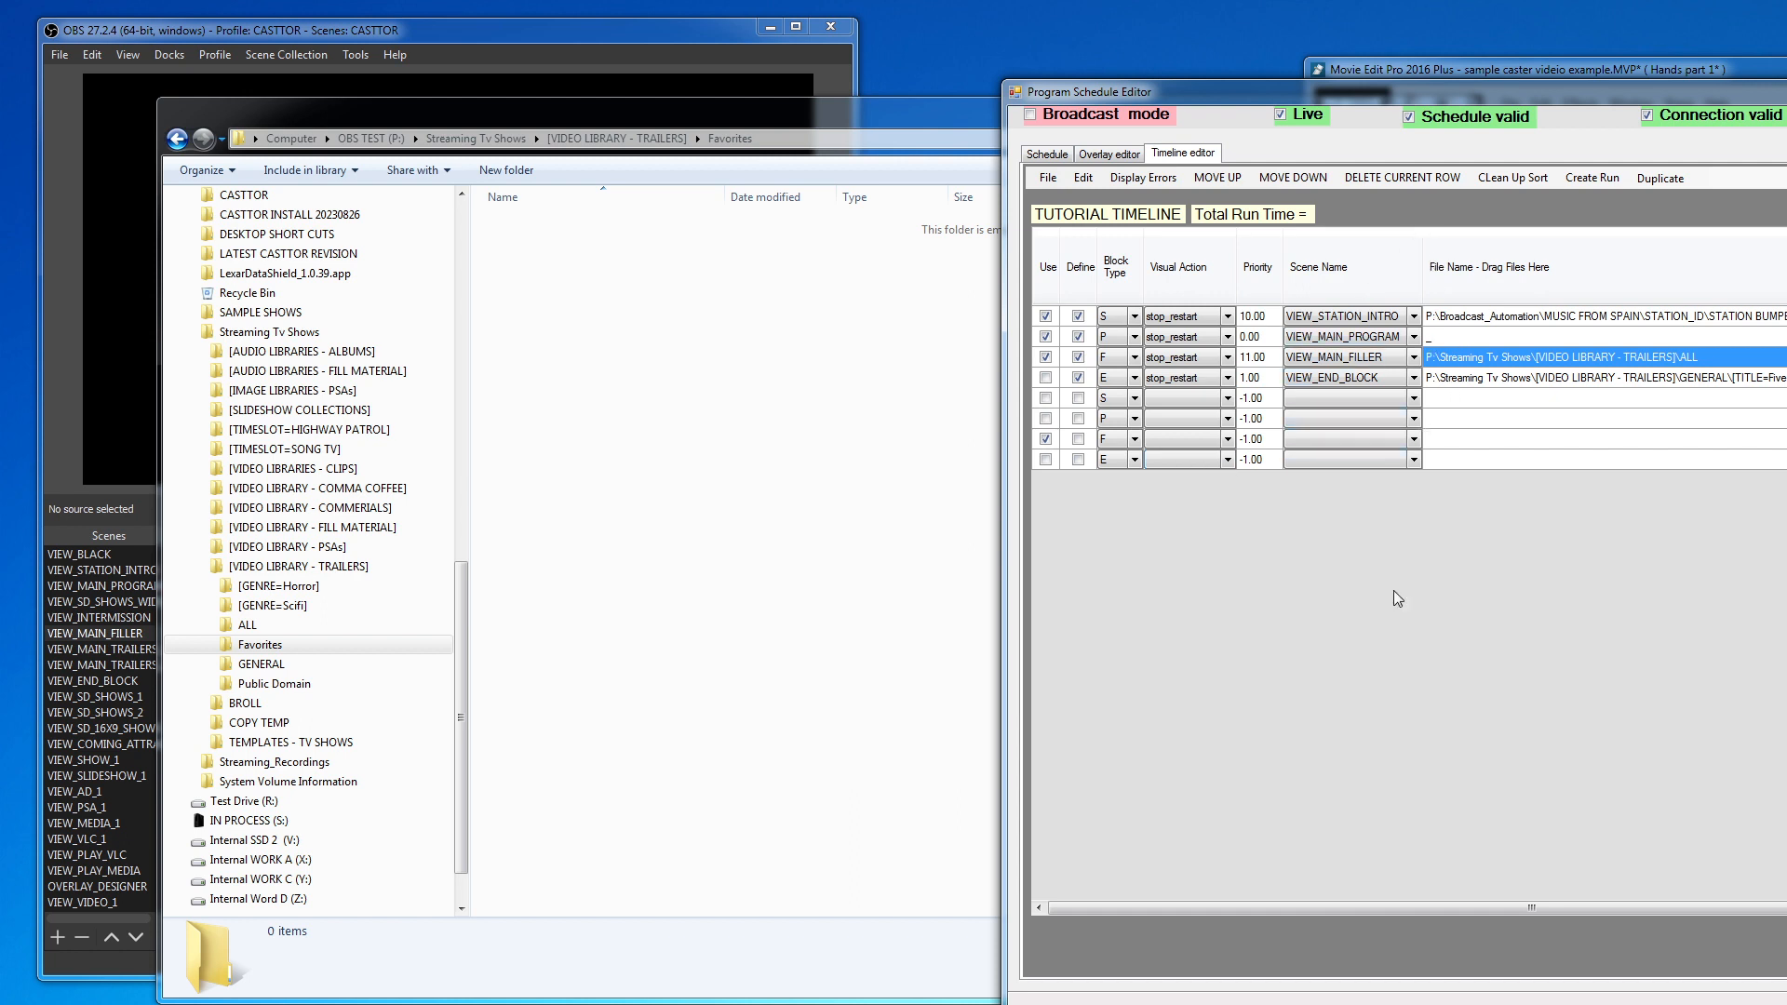
click(1045, 399)
click(1046, 419)
click(1045, 460)
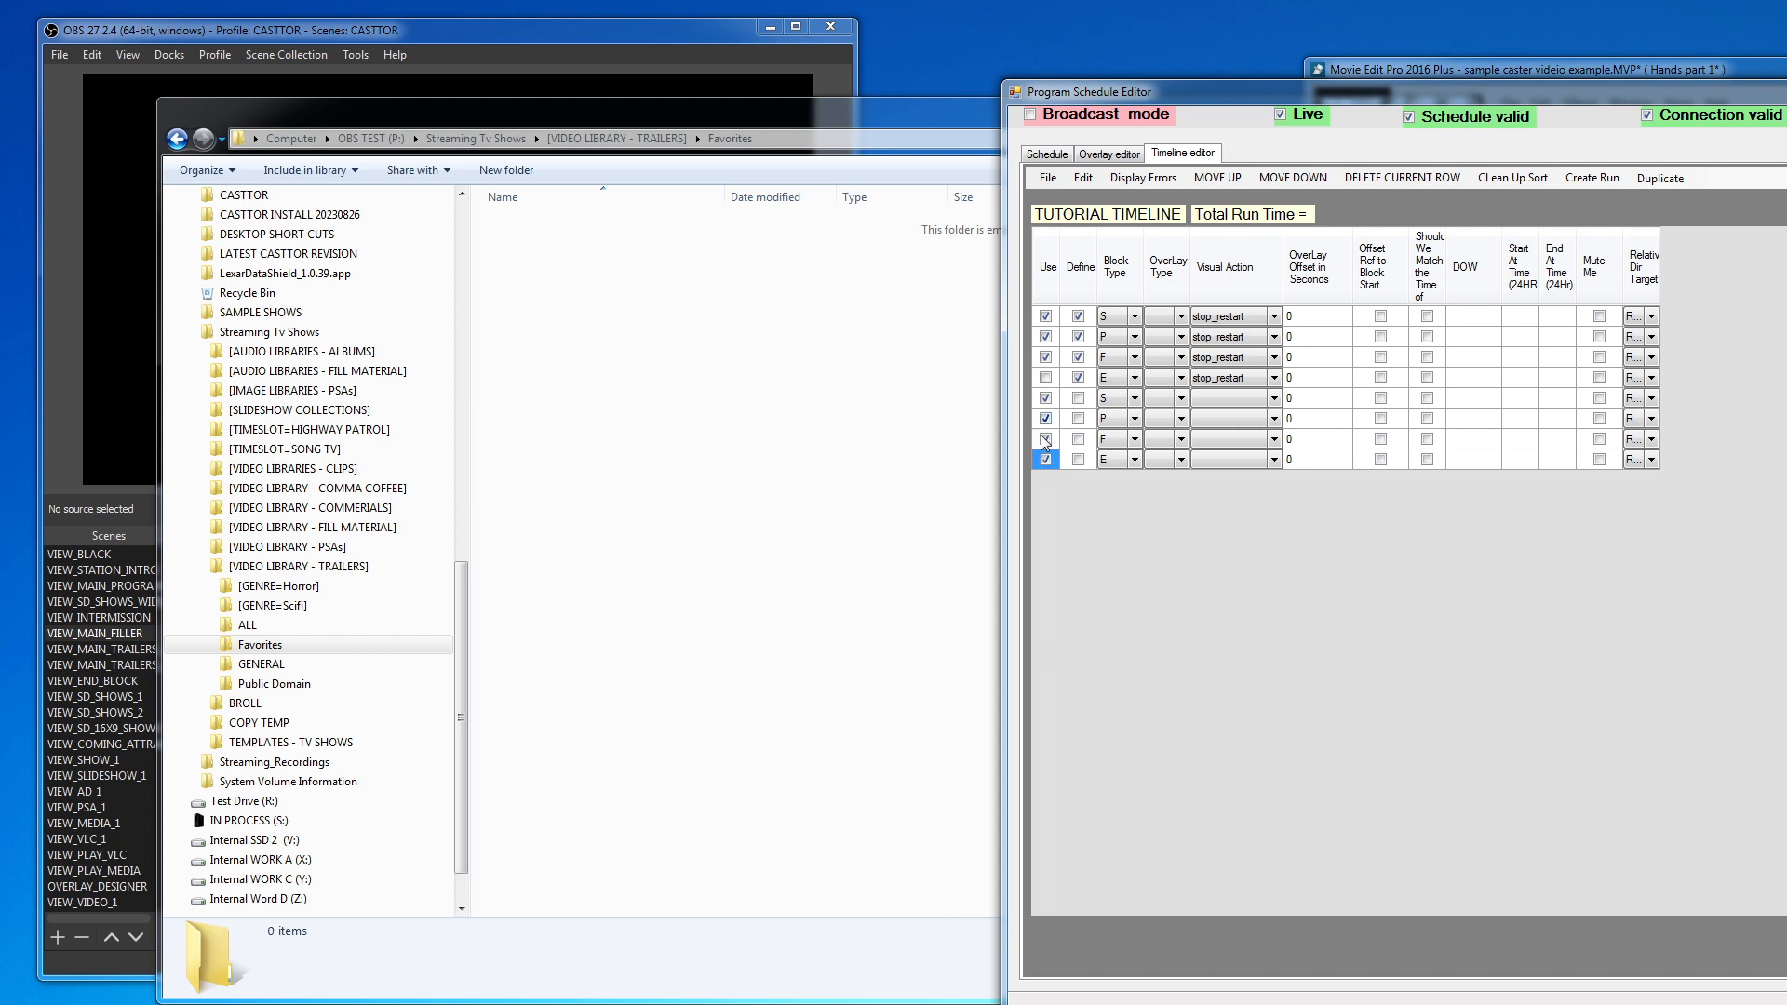
click(1045, 378)
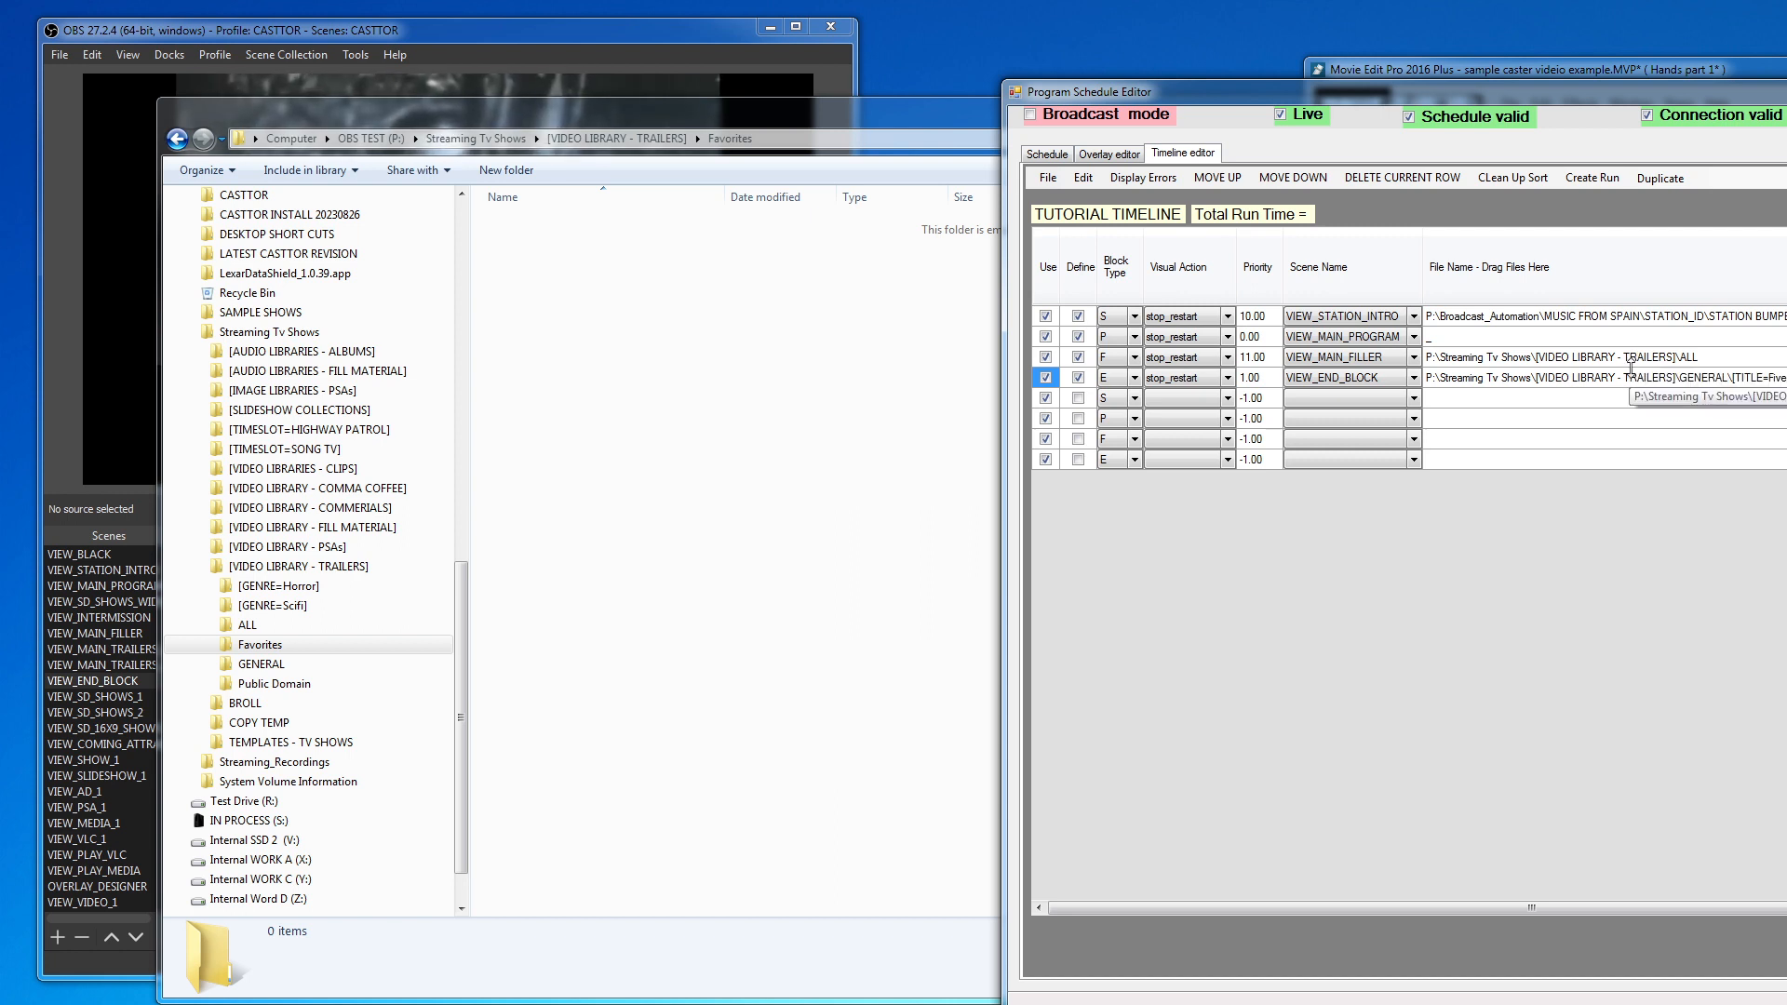
click(1048, 178)
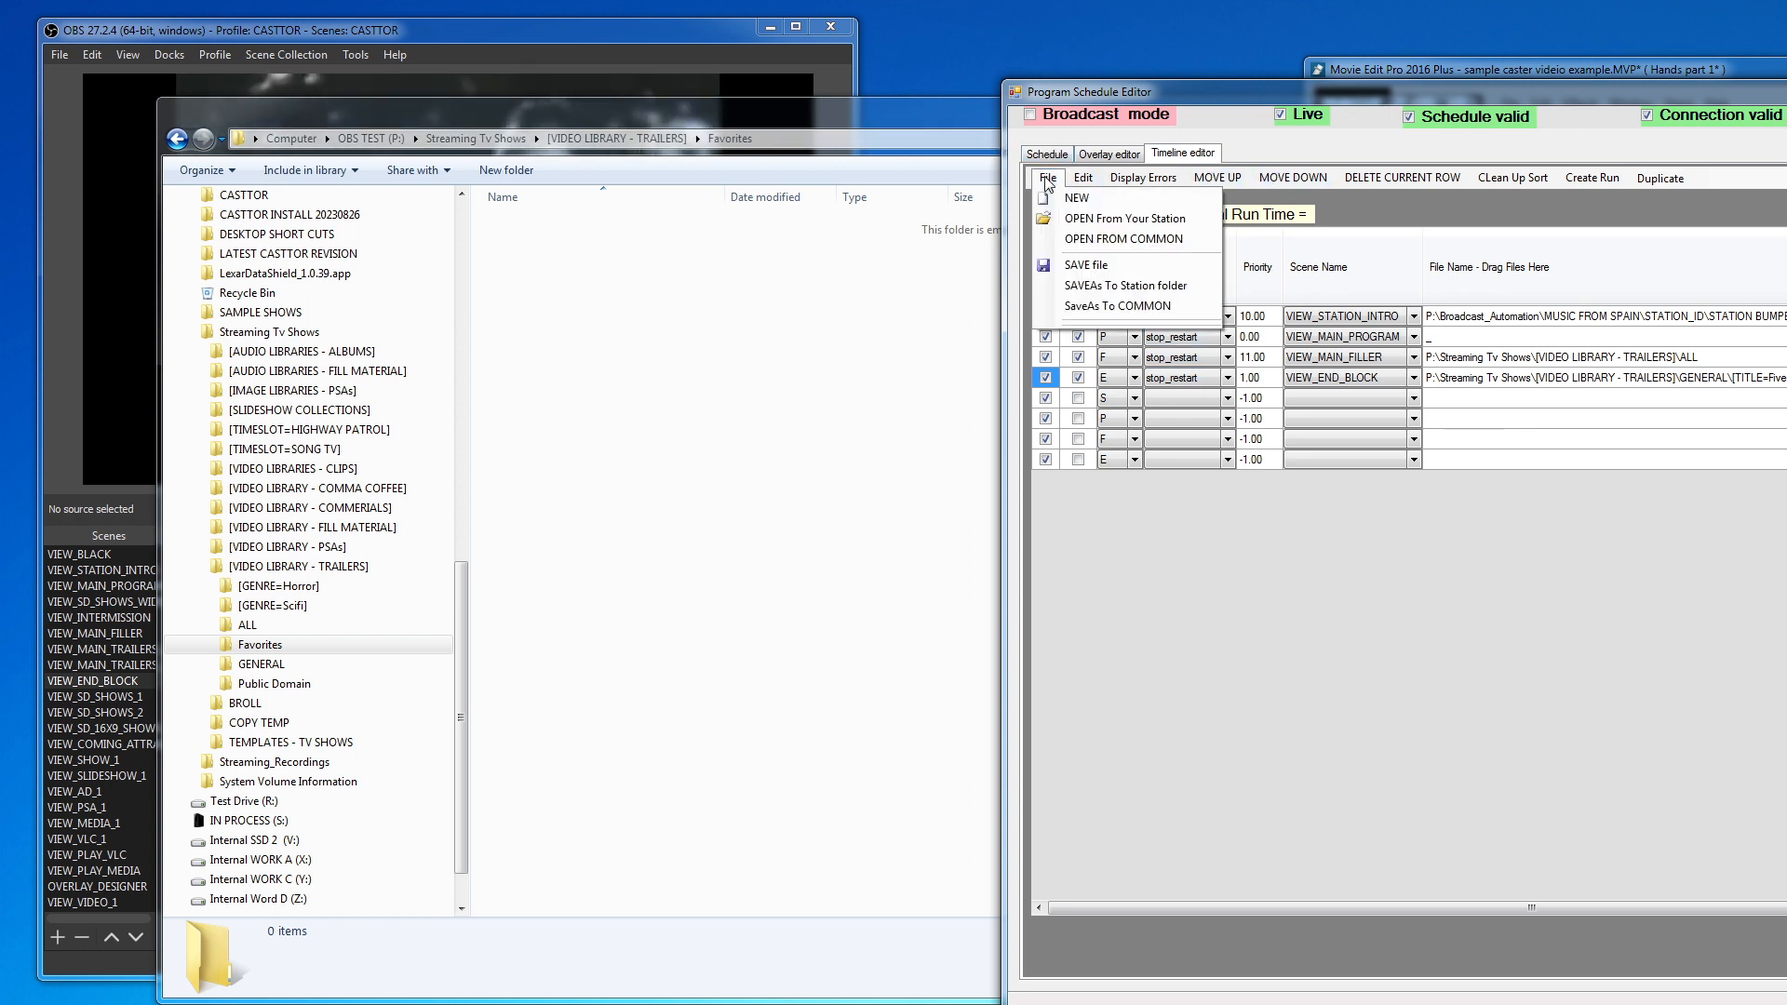
click(1087, 266)
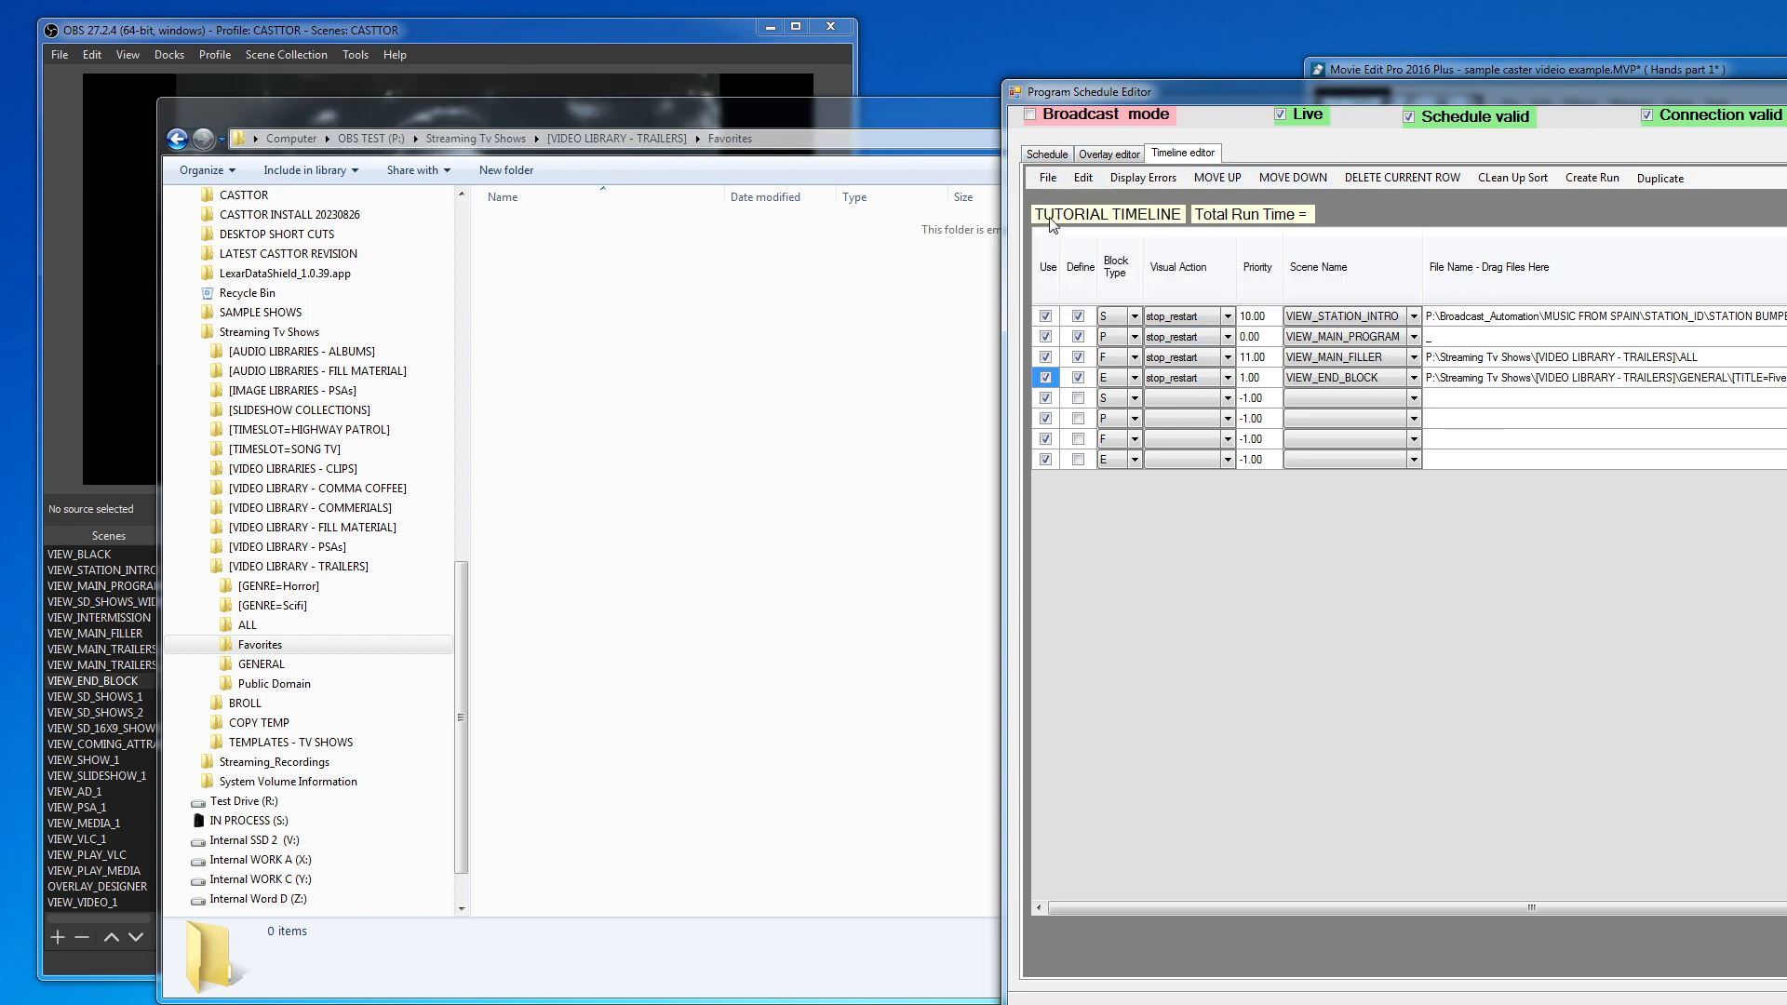
Step: Stop the live playback, create a program from the schedule and examine the S, P, F and E blocks in its timeline report
click(1041, 155)
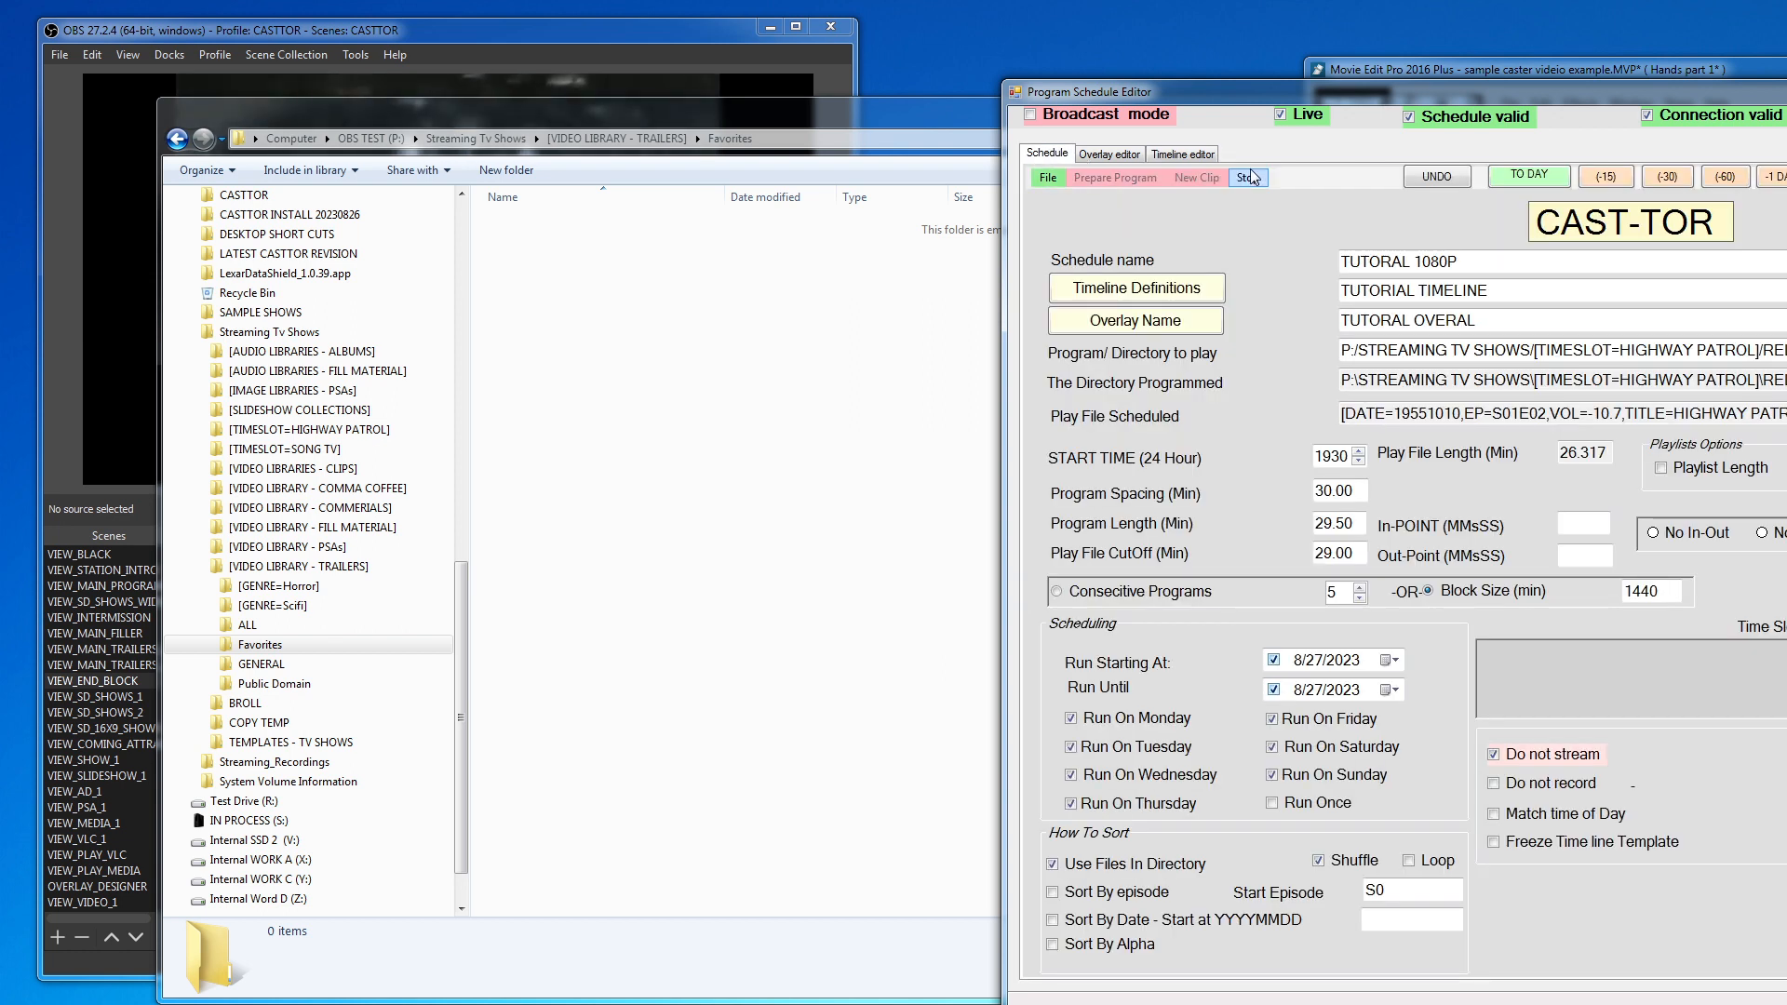
click(1147, 180)
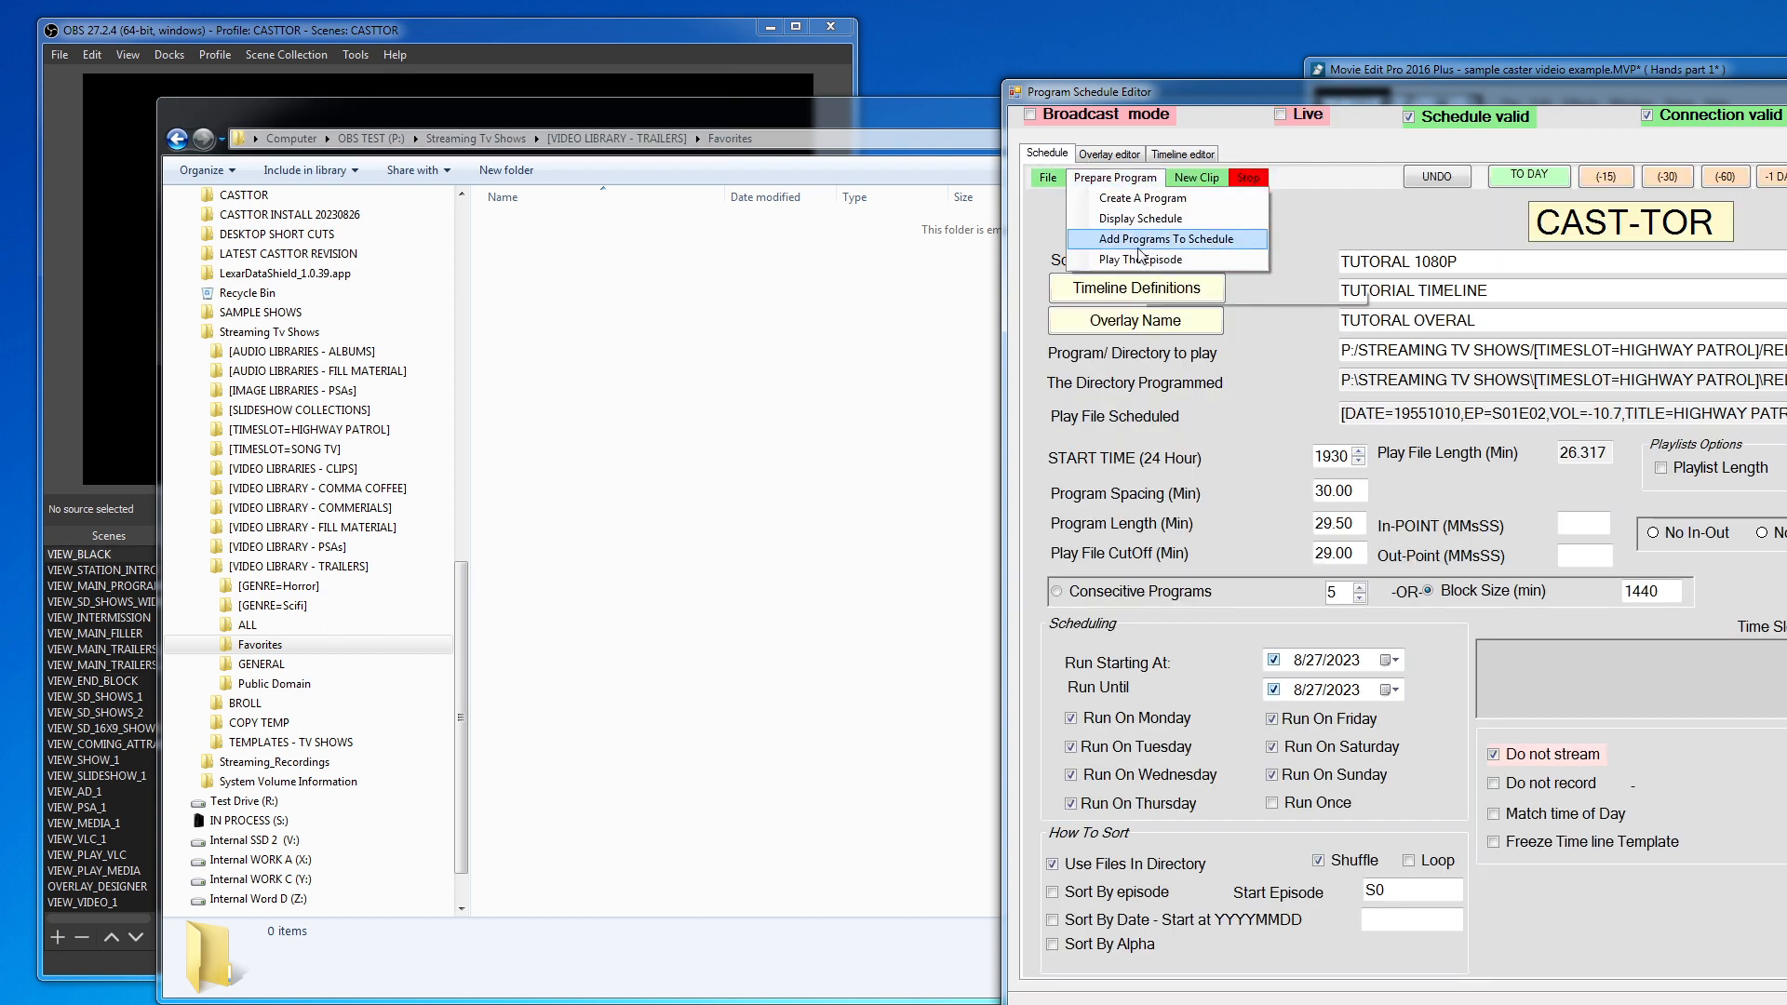
click(1146, 199)
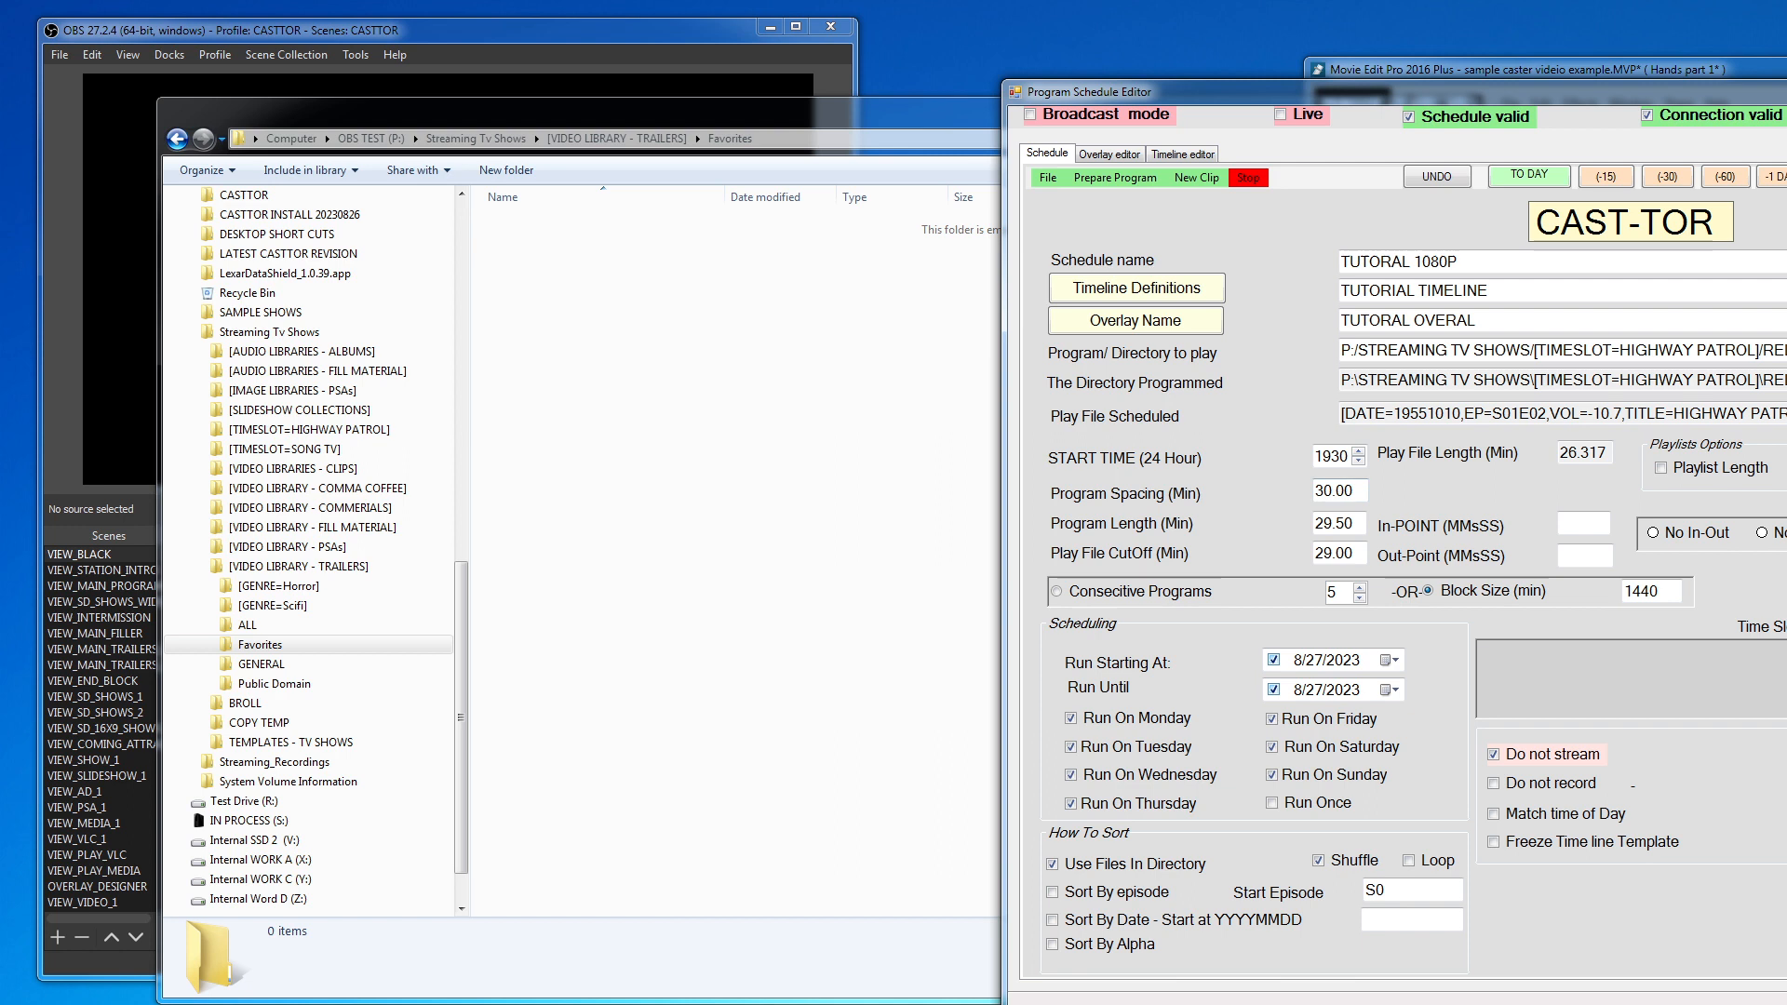
drag(1238, 835, 1465, 630)
drag(1606, 640, 676, 198)
click(661, 454)
scroll(662, 453, down, 3)
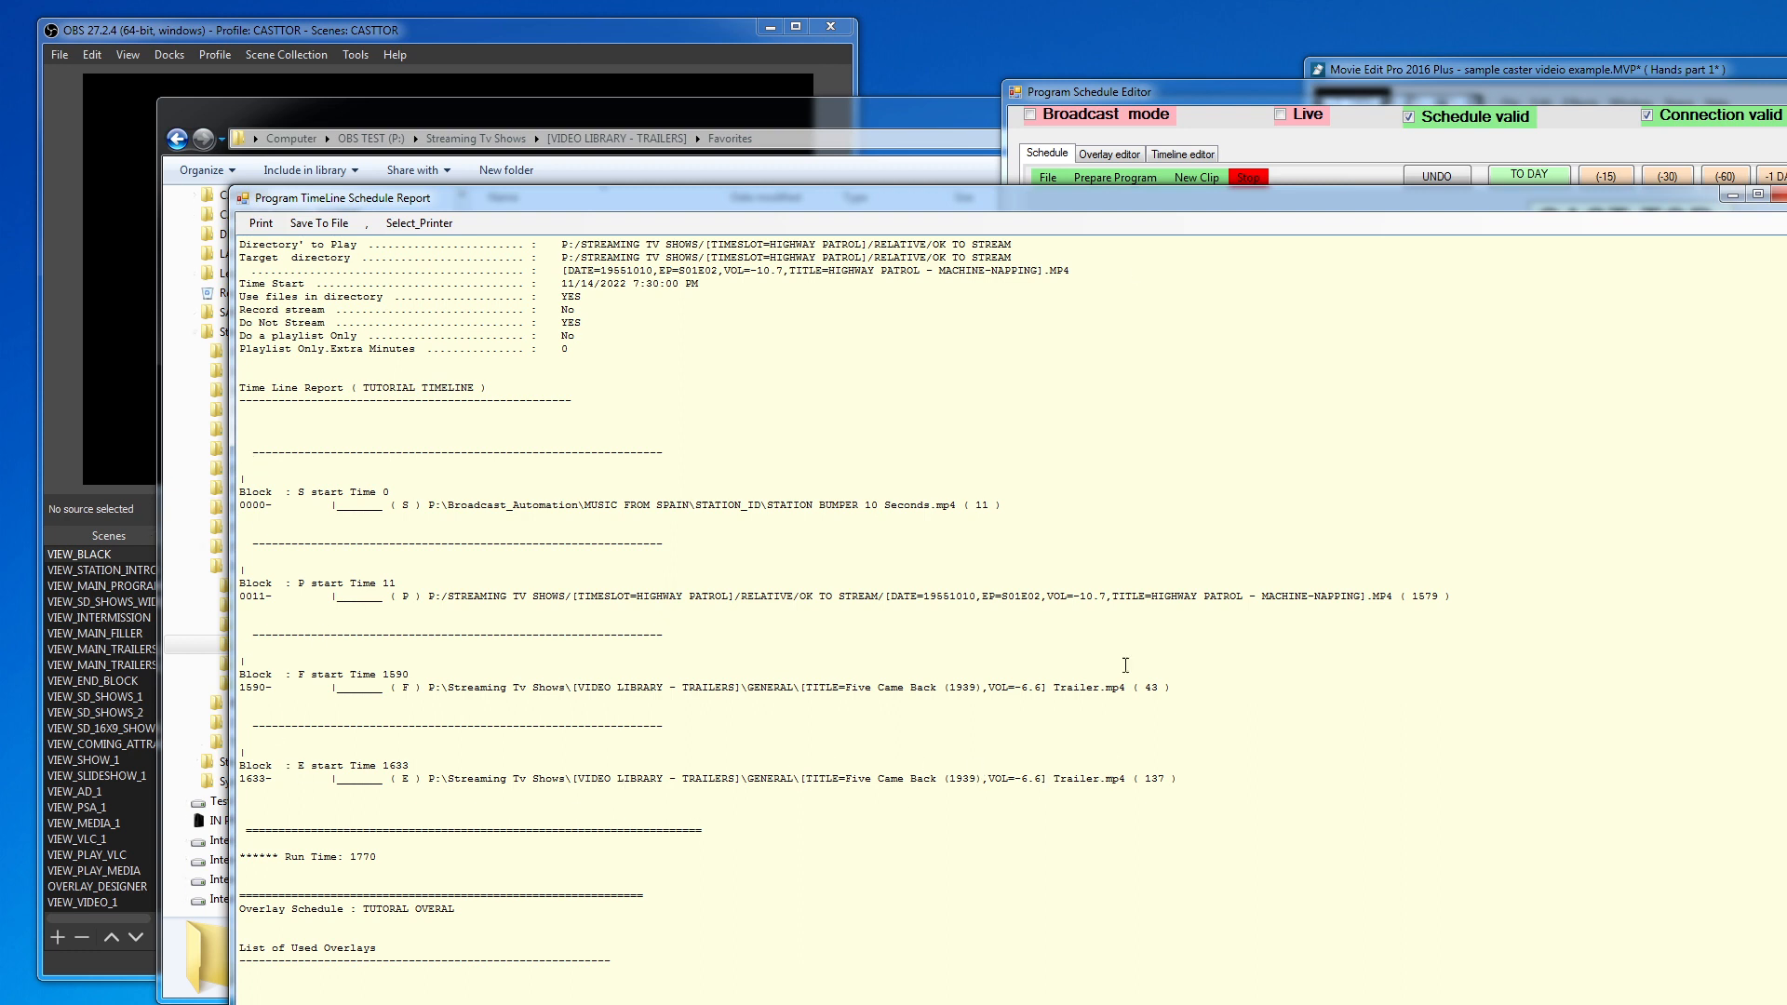
drag(1275, 209, 1280, 520)
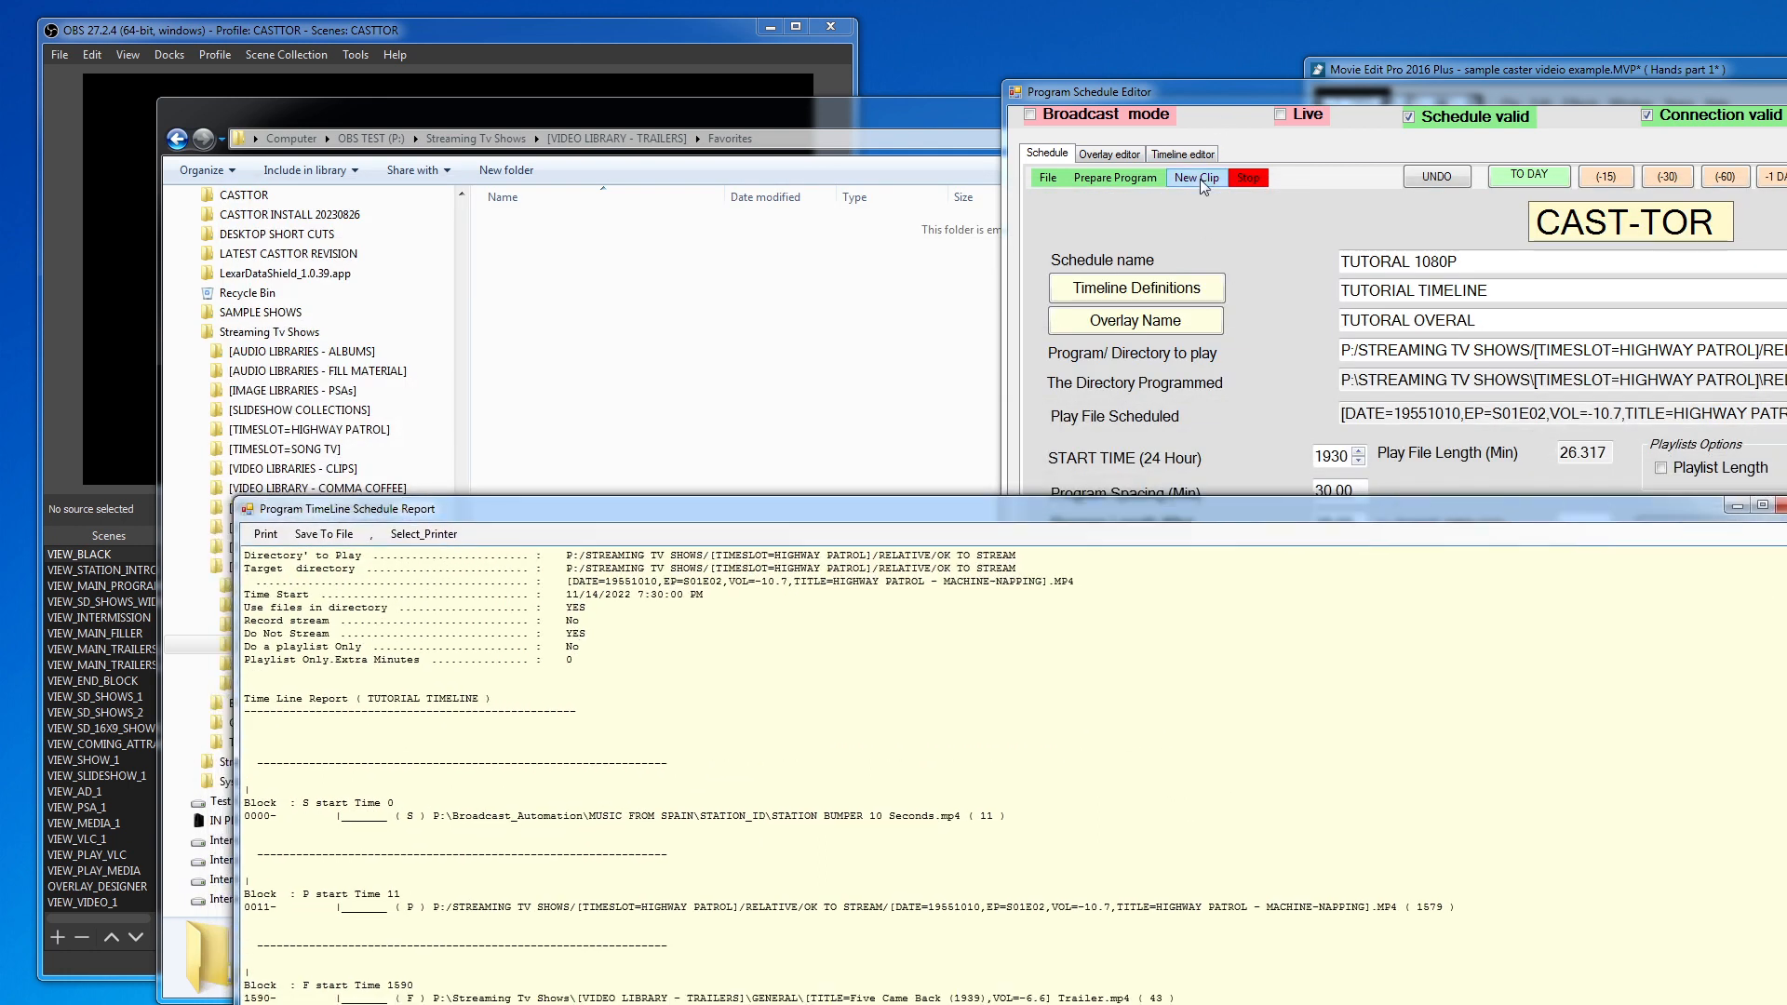
Step: Check the VIEW_END_BLOCK row's file path in TUTORIAL TIMELINE and create the program again from the schedule
click(1197, 157)
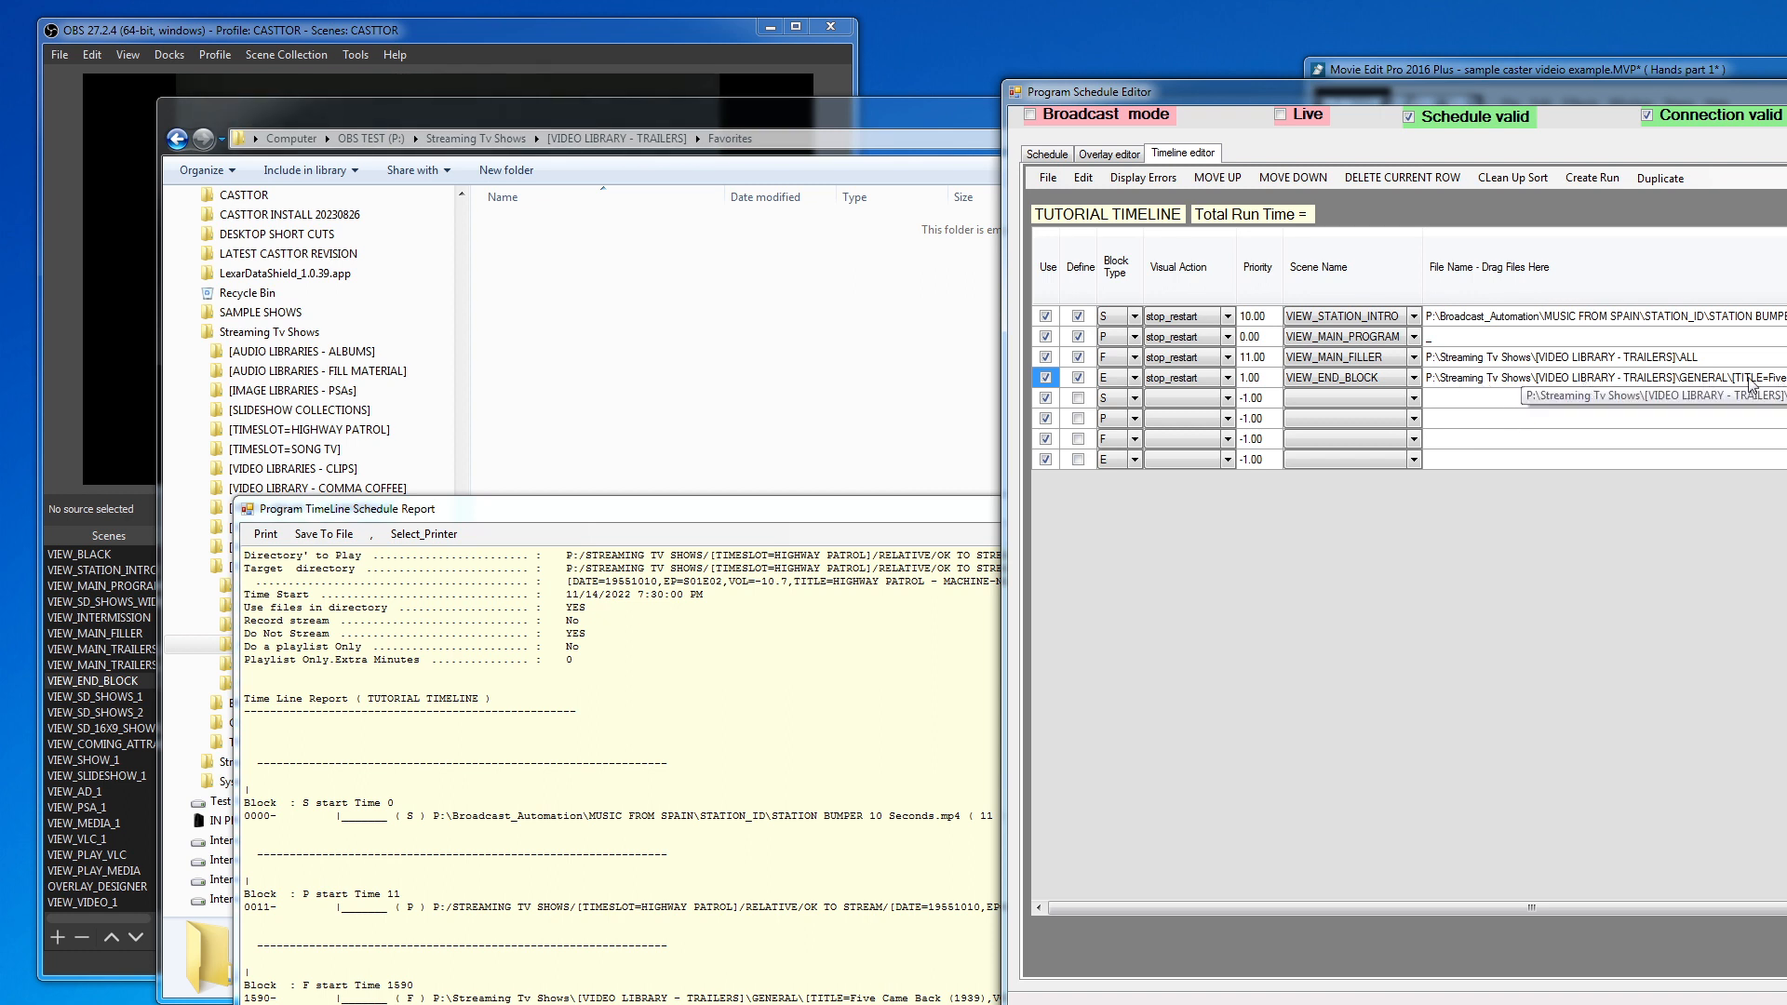
drag(853, 505, 861, 446)
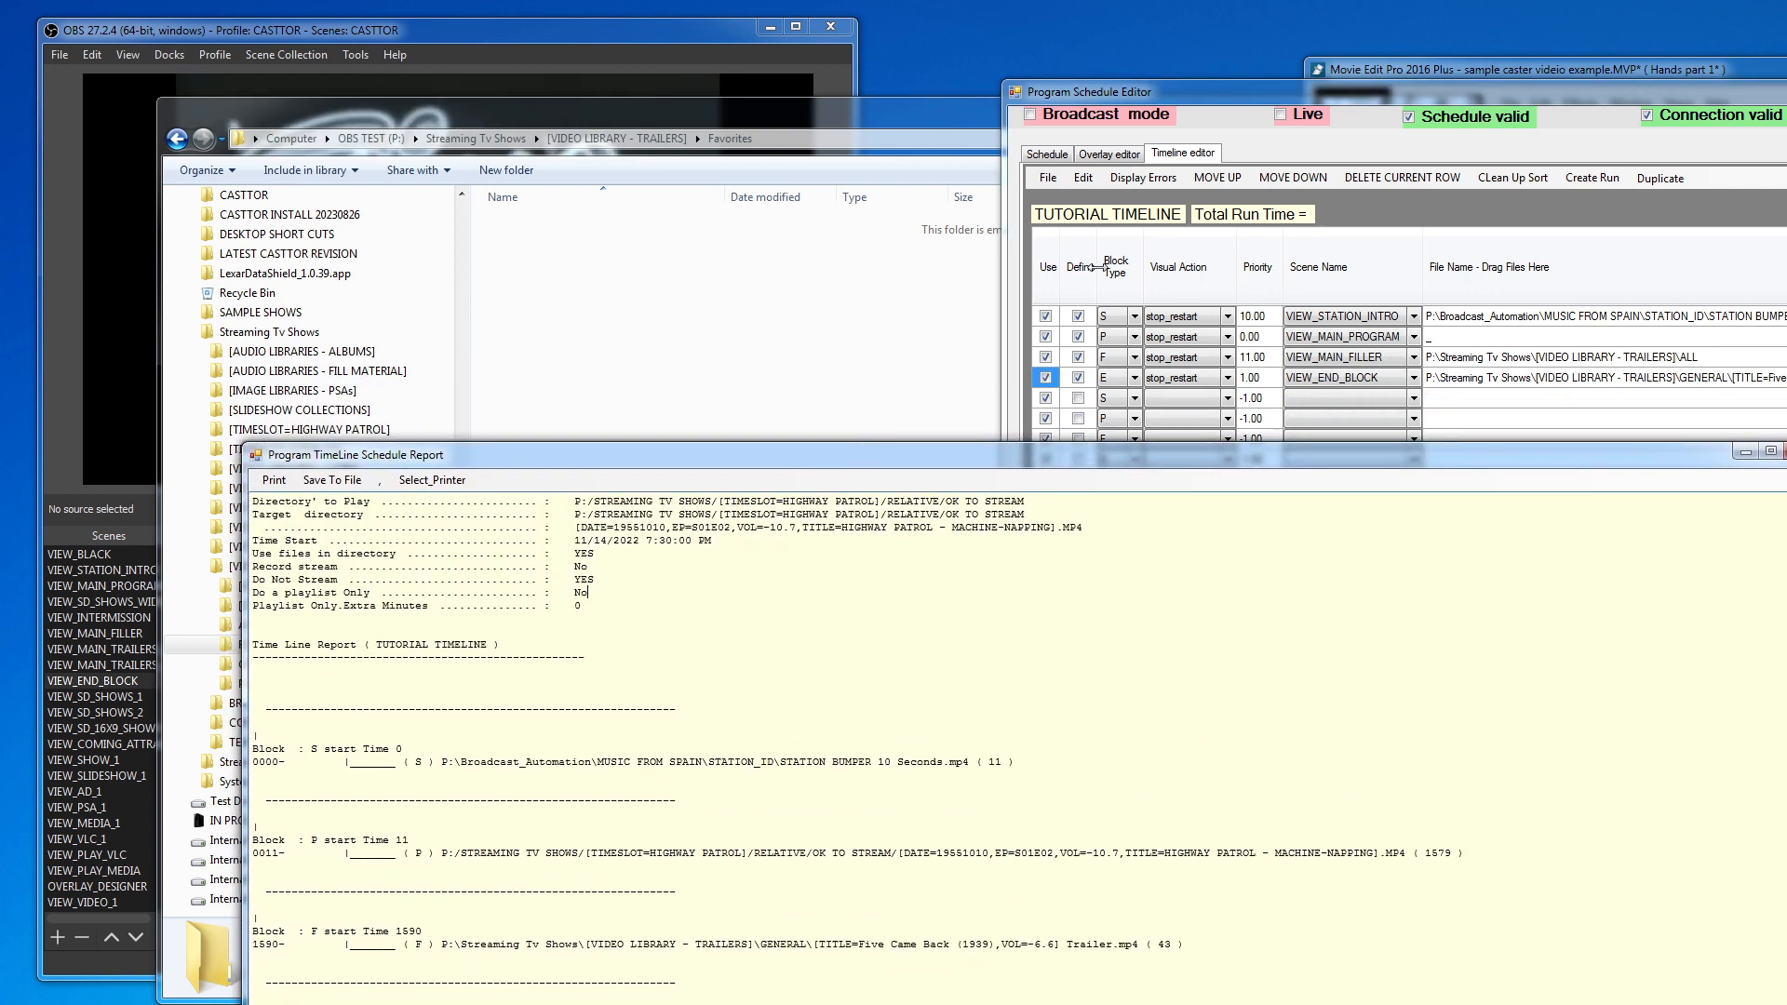
click(1047, 154)
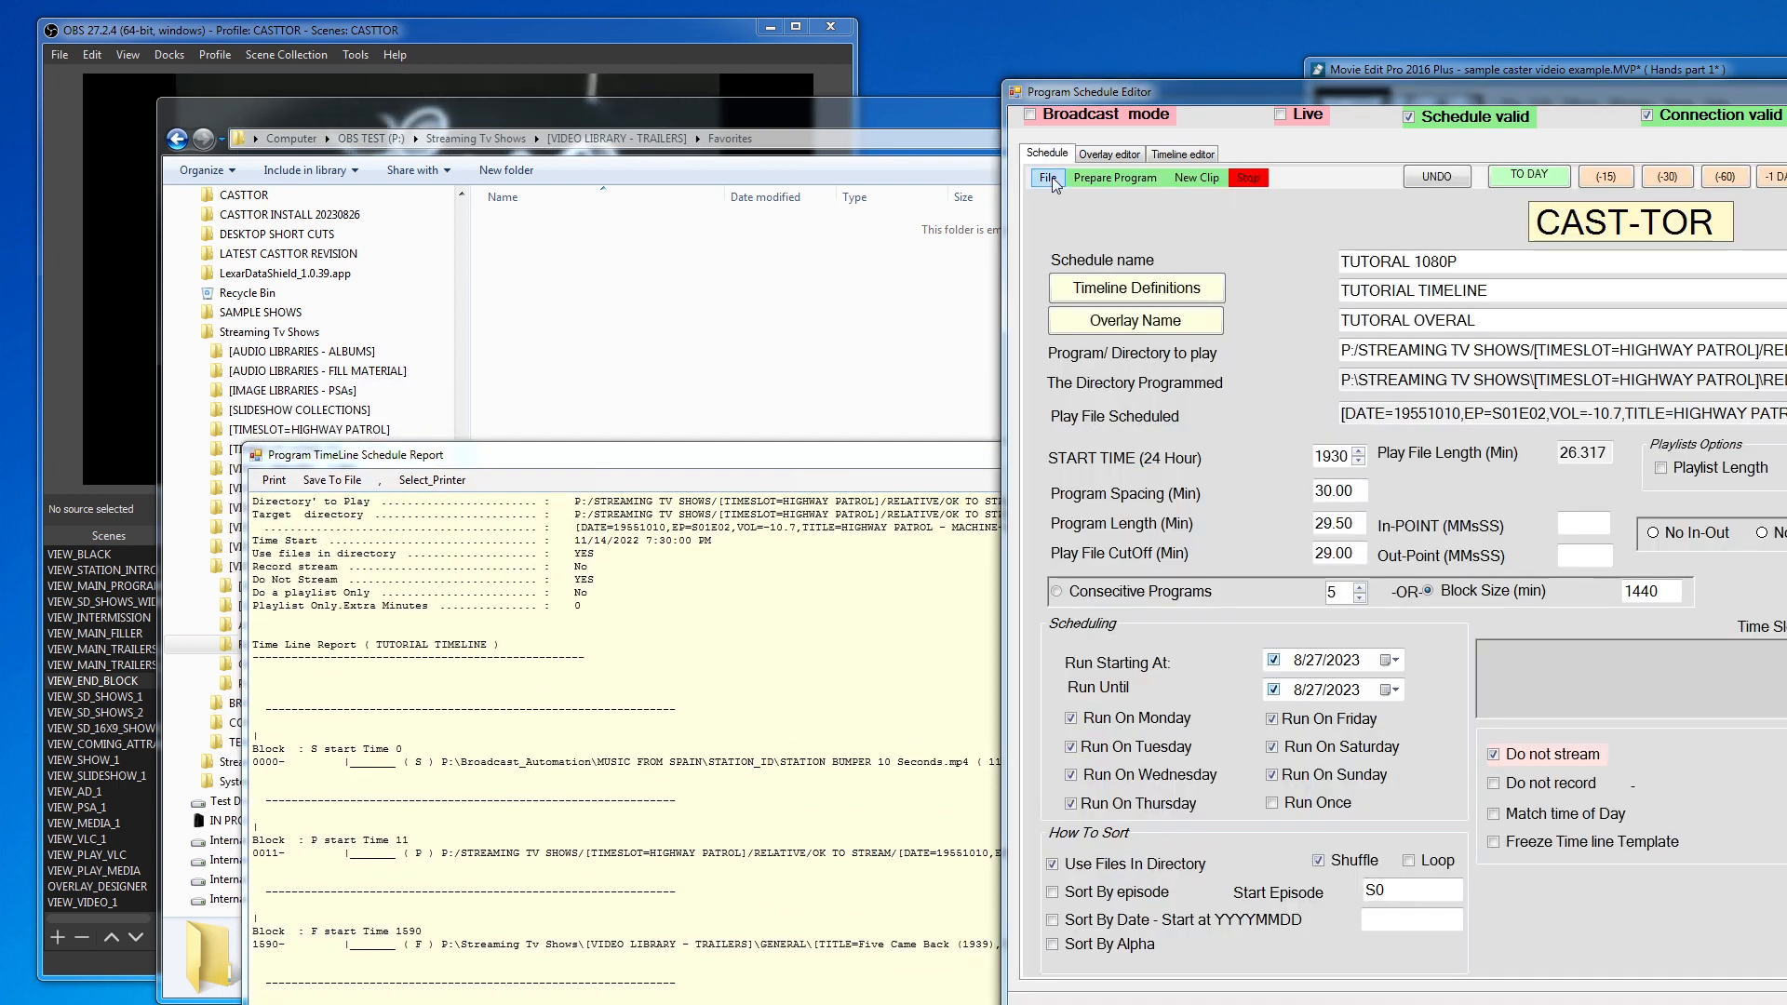
click(1115, 178)
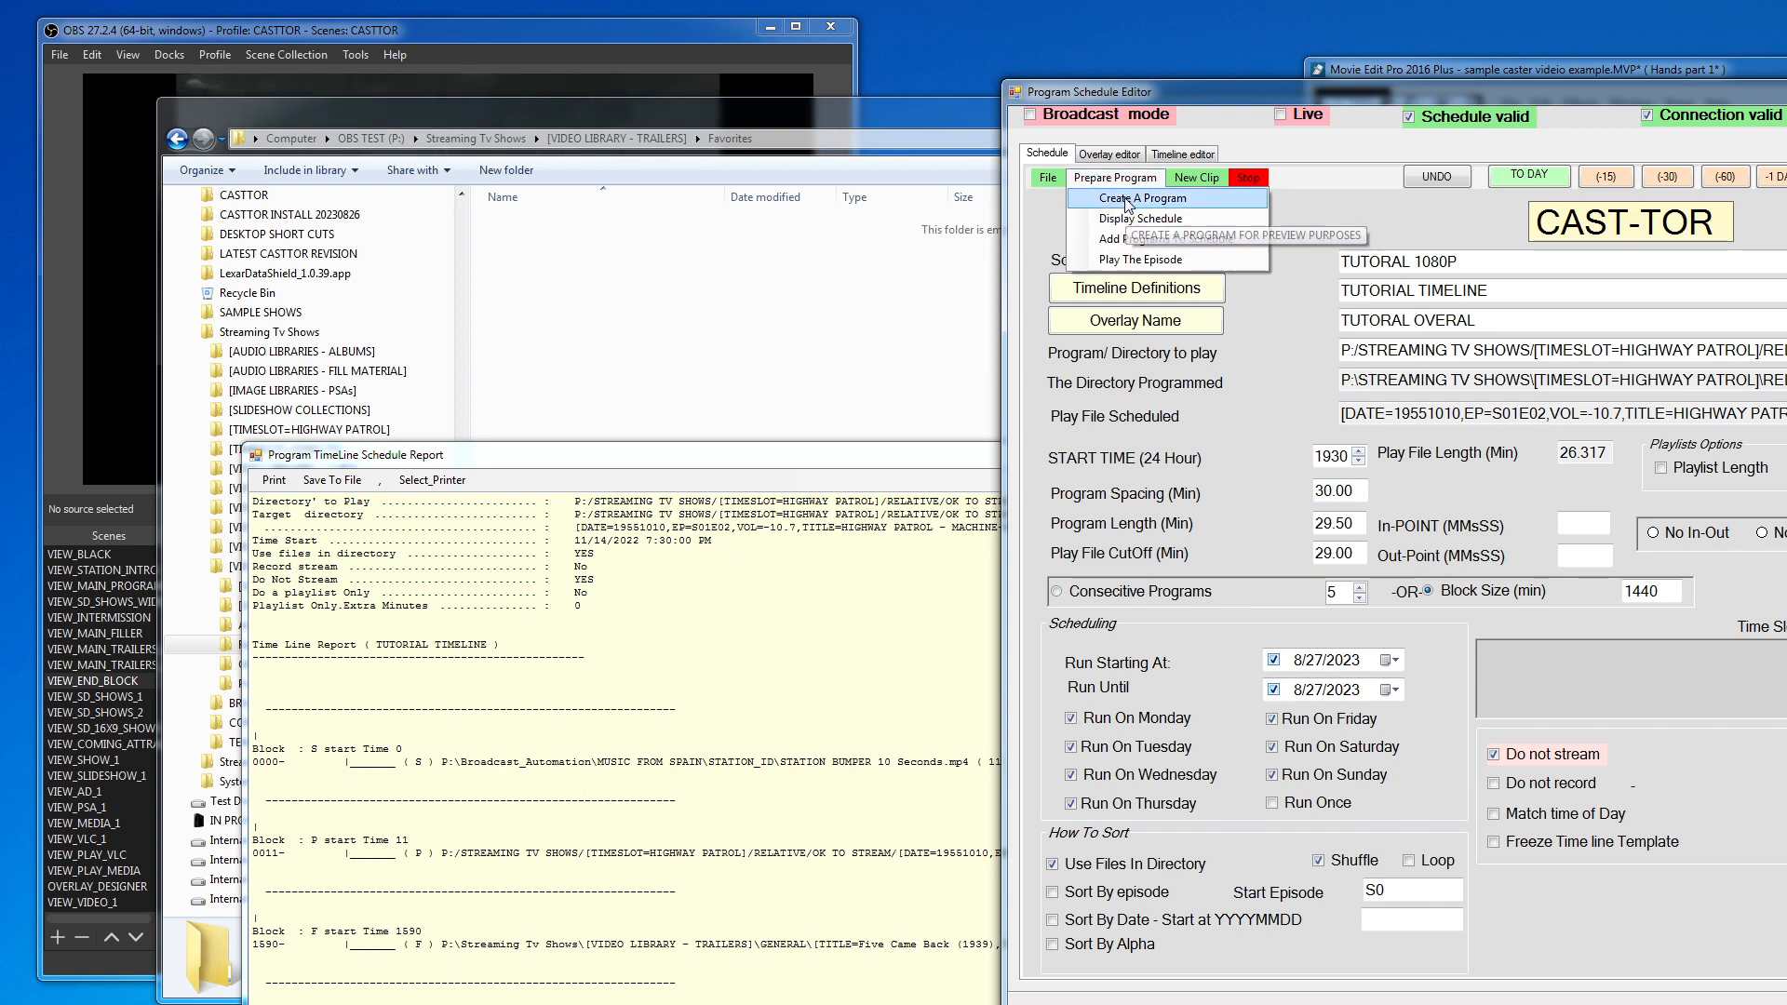
click(1127, 199)
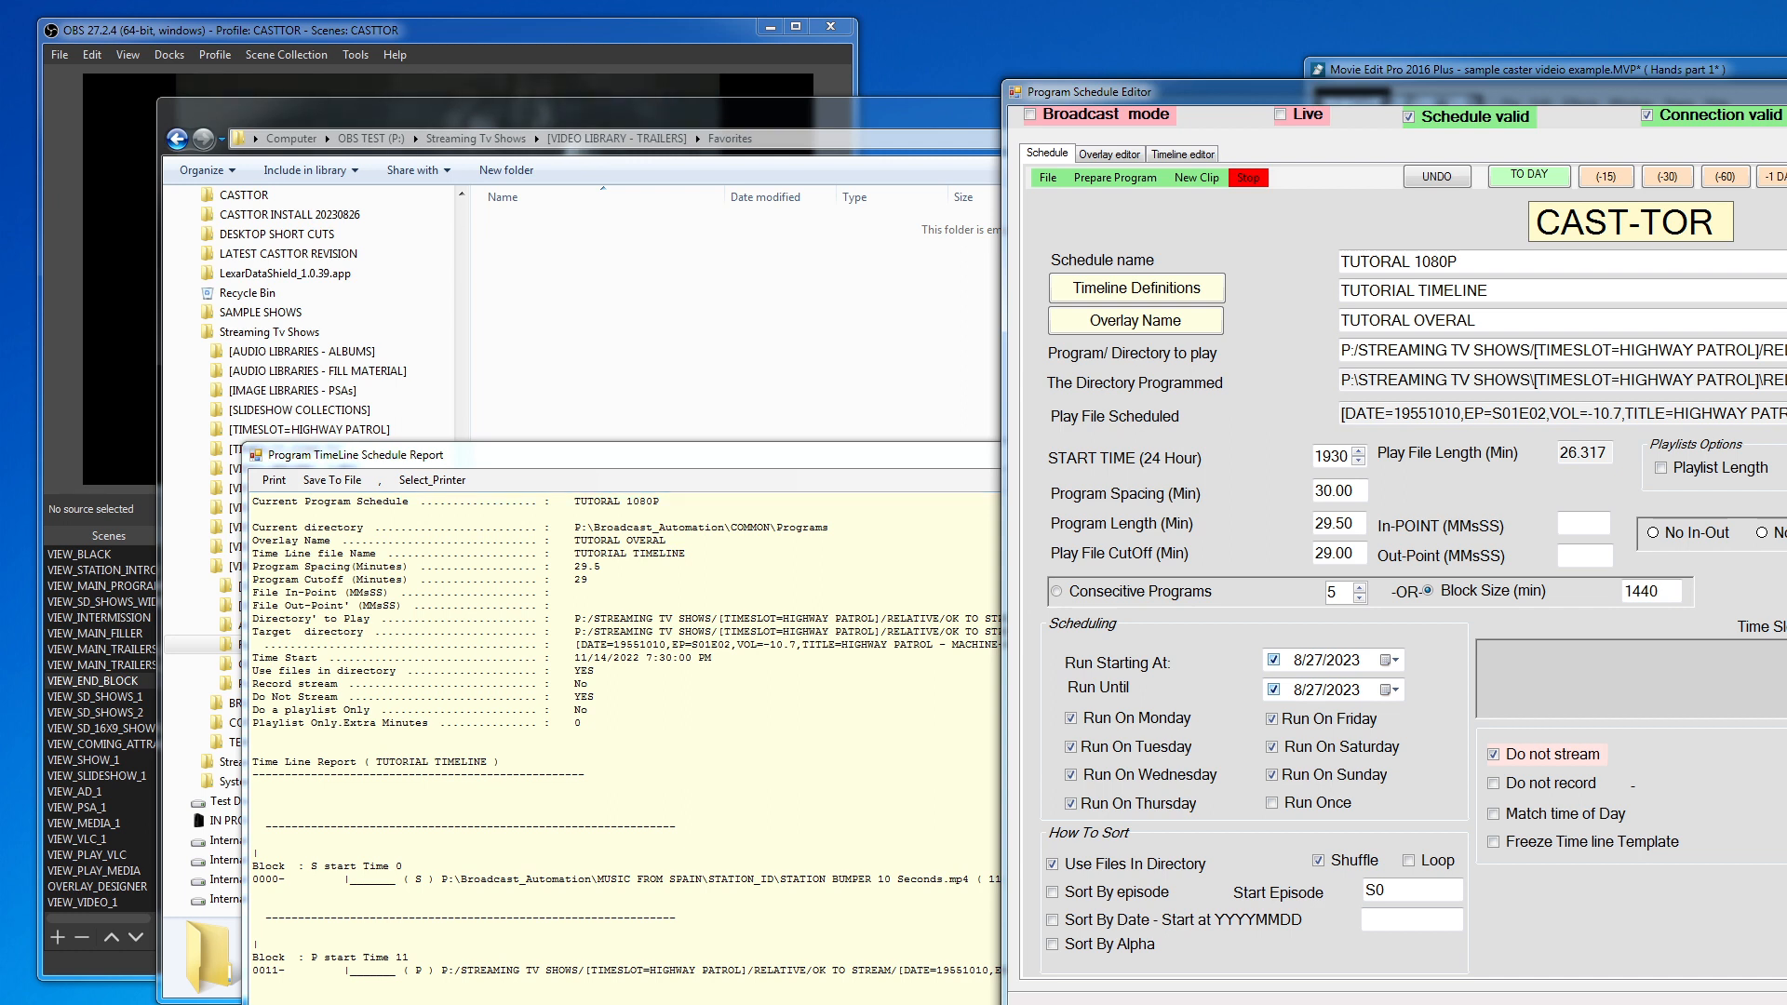
Step: Reposition the schedule editor to show more of TUTORIAL TIMELINE's columns and open the TUTORAL OVERAL overlay list
click(1183, 154)
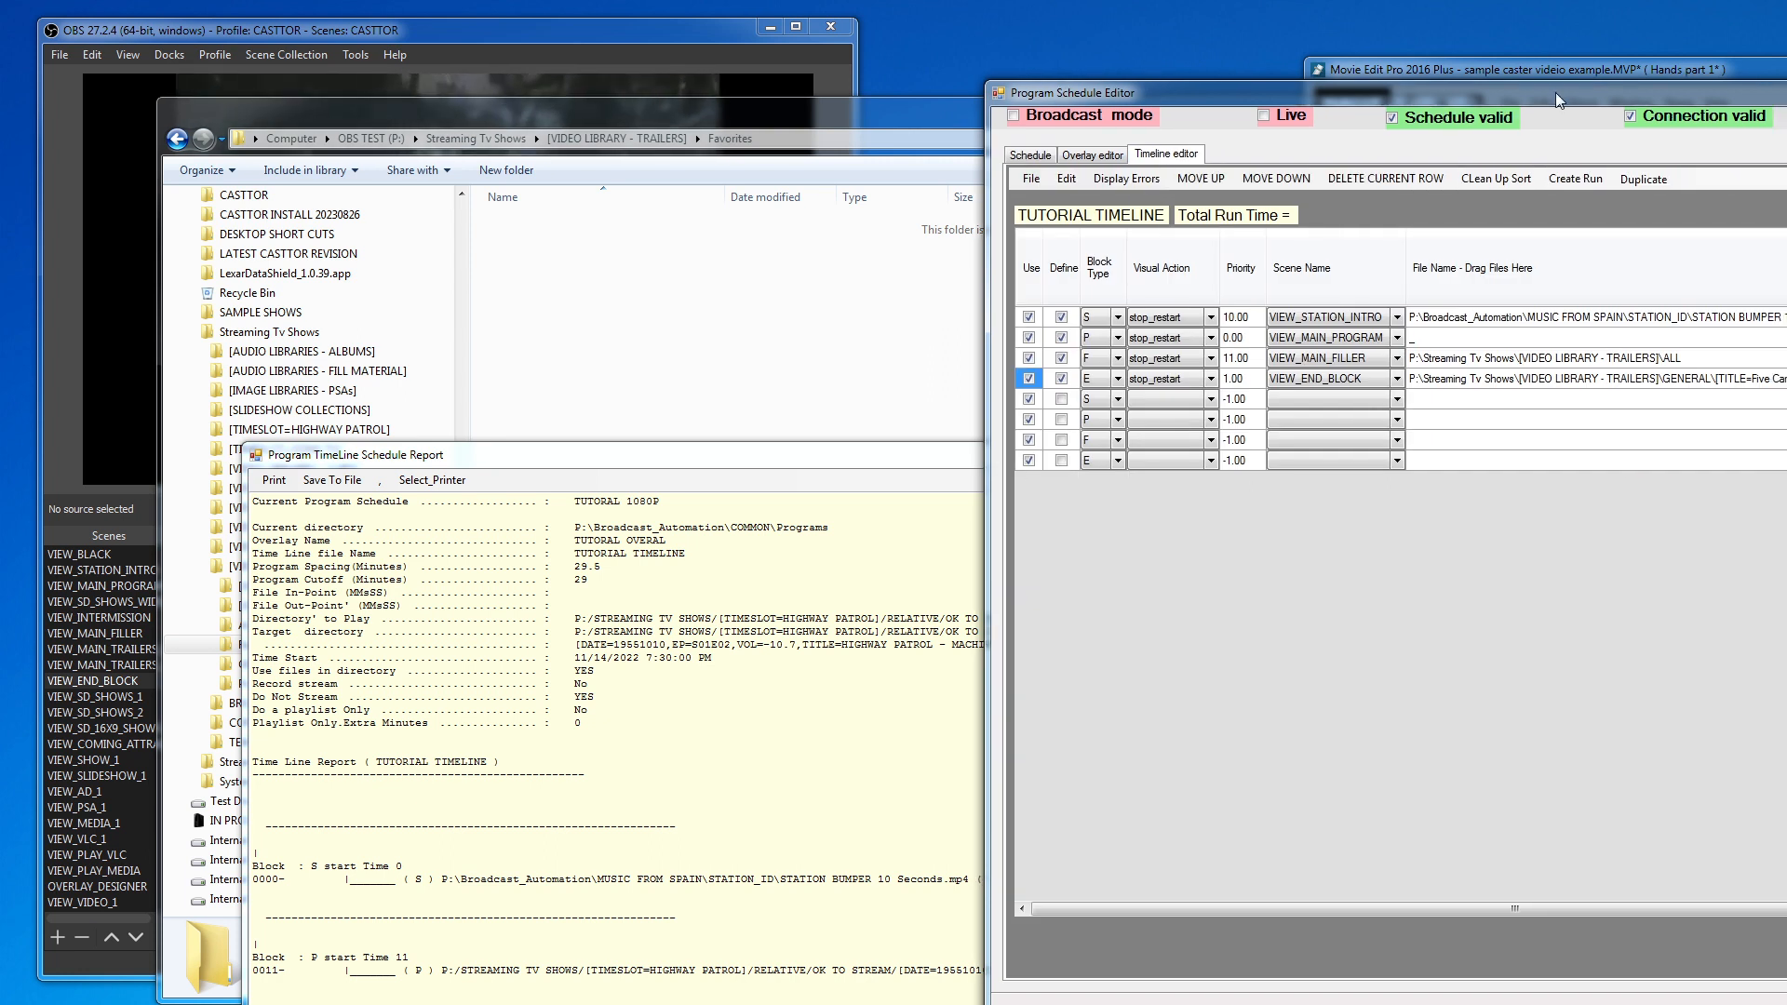
drag(1556, 93, 1180, 177)
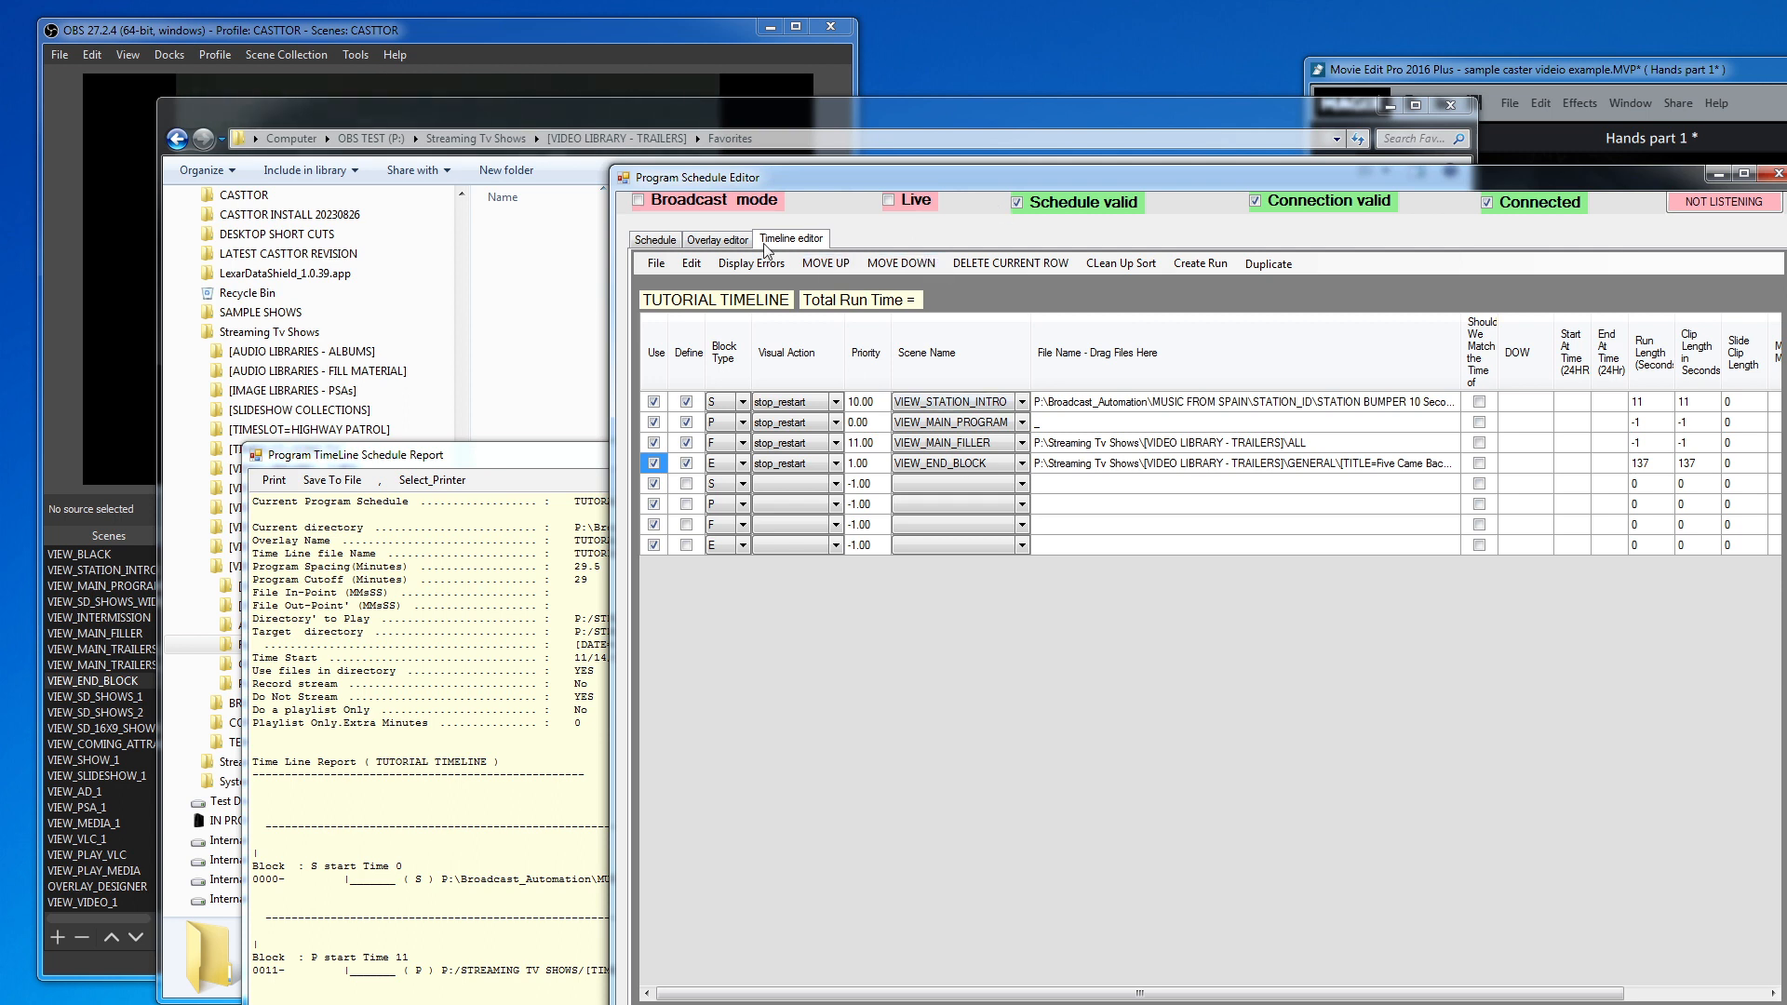
click(732, 240)
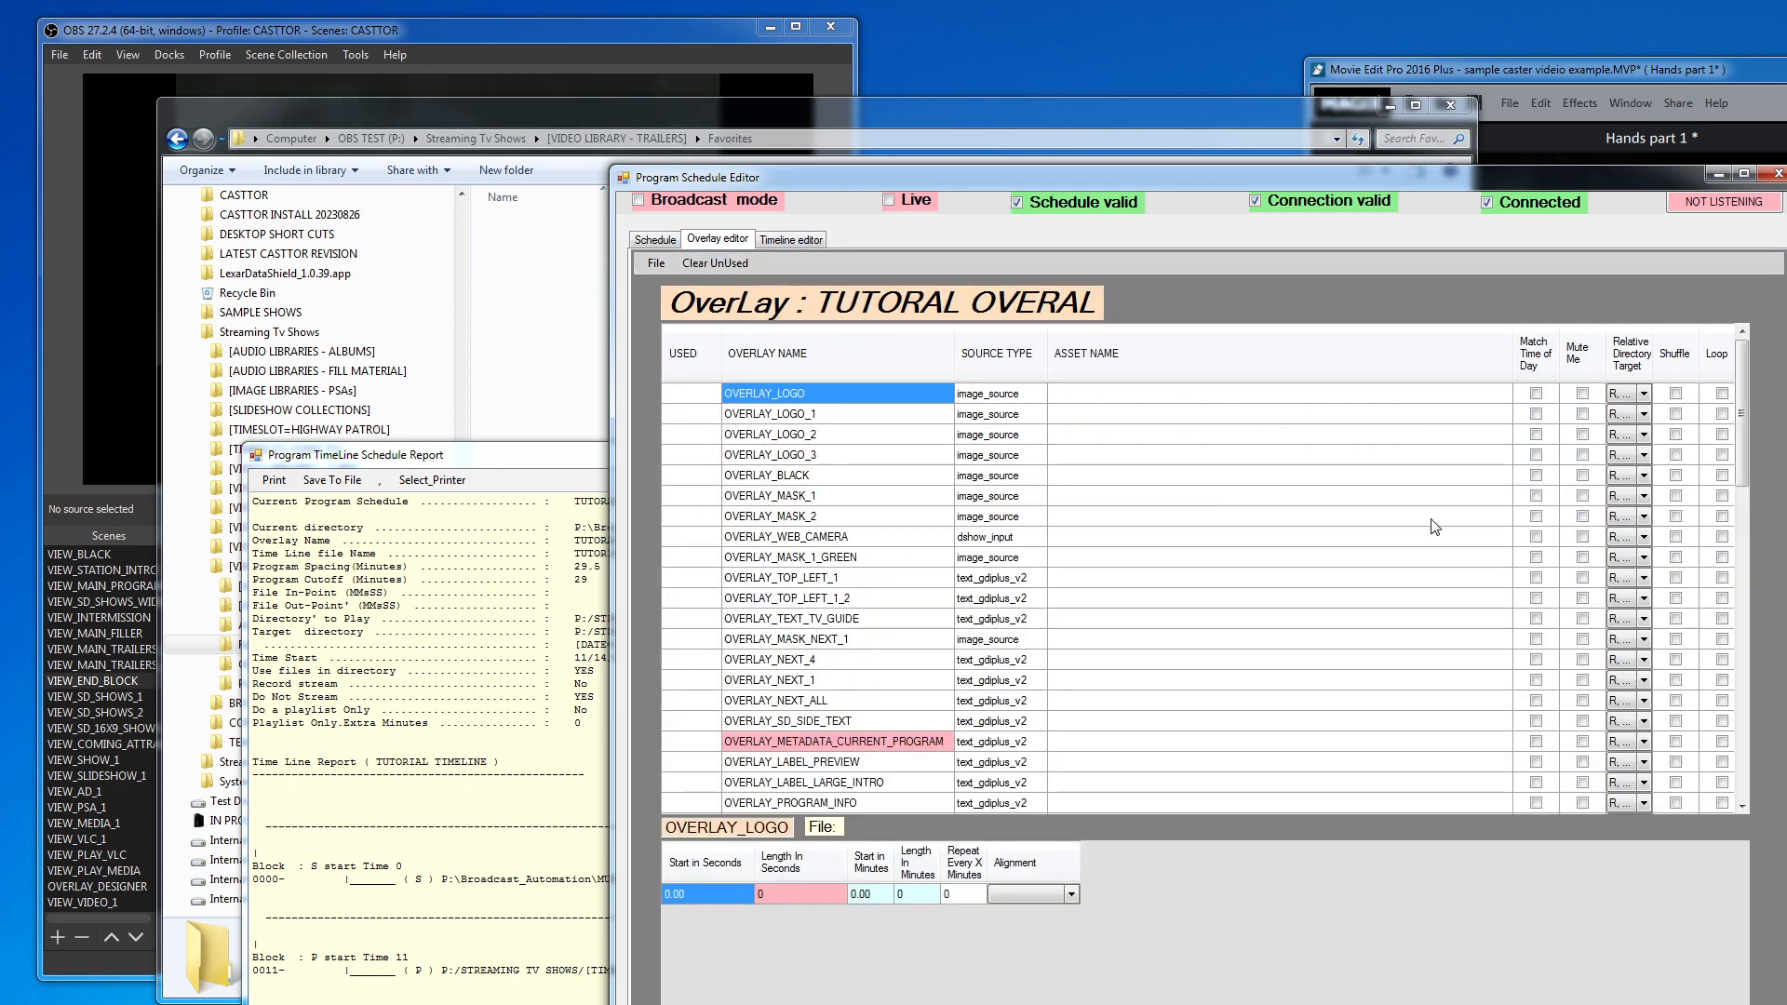